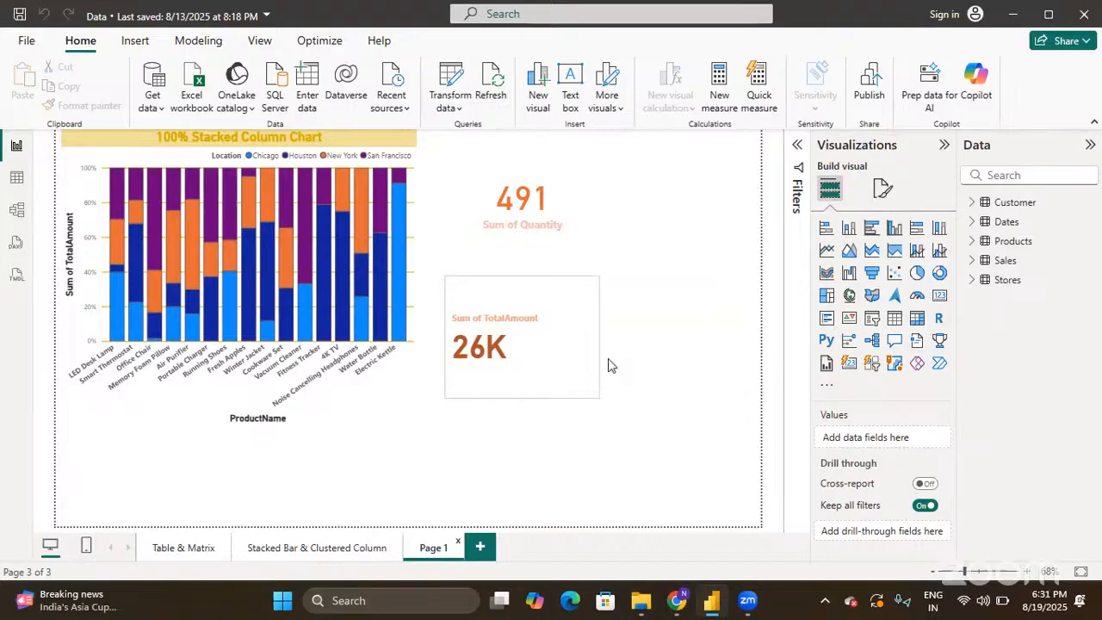
- Open the Table & Matrix page to show the product table (491, 25711) and the category-by-city matrix
{"action": "left_click", "coordinate": [606, 46]}
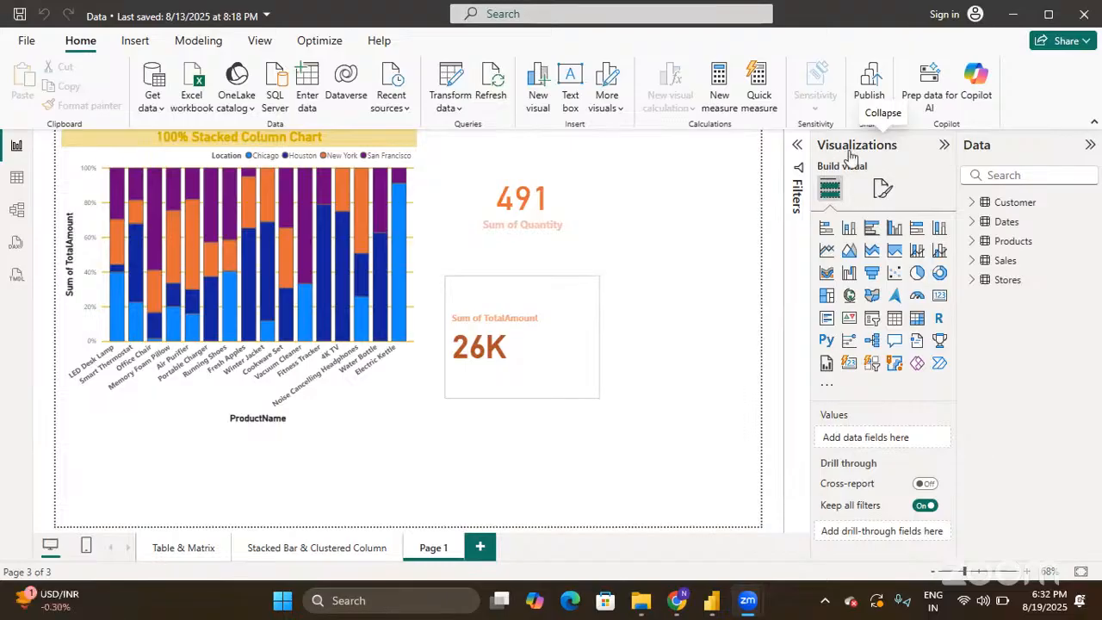
{"action": "left_click", "coordinate": [178, 553]}
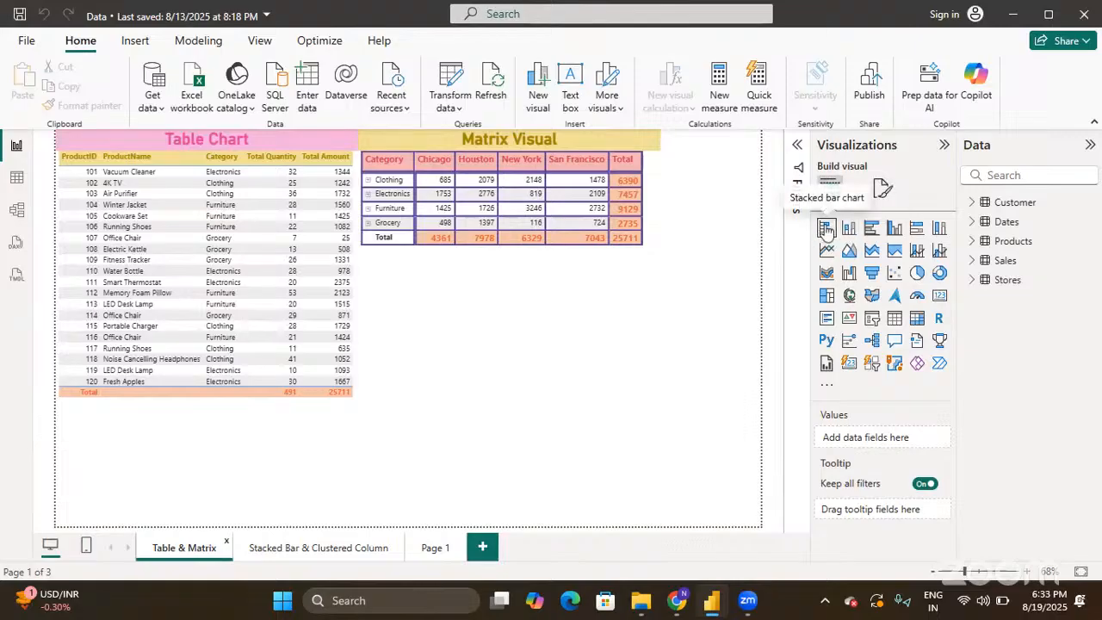
- Open the Stacked Bar & Clustered Column page and read the column tooltips for category totals by city
{"action": "left_click", "coordinate": [329, 548]}
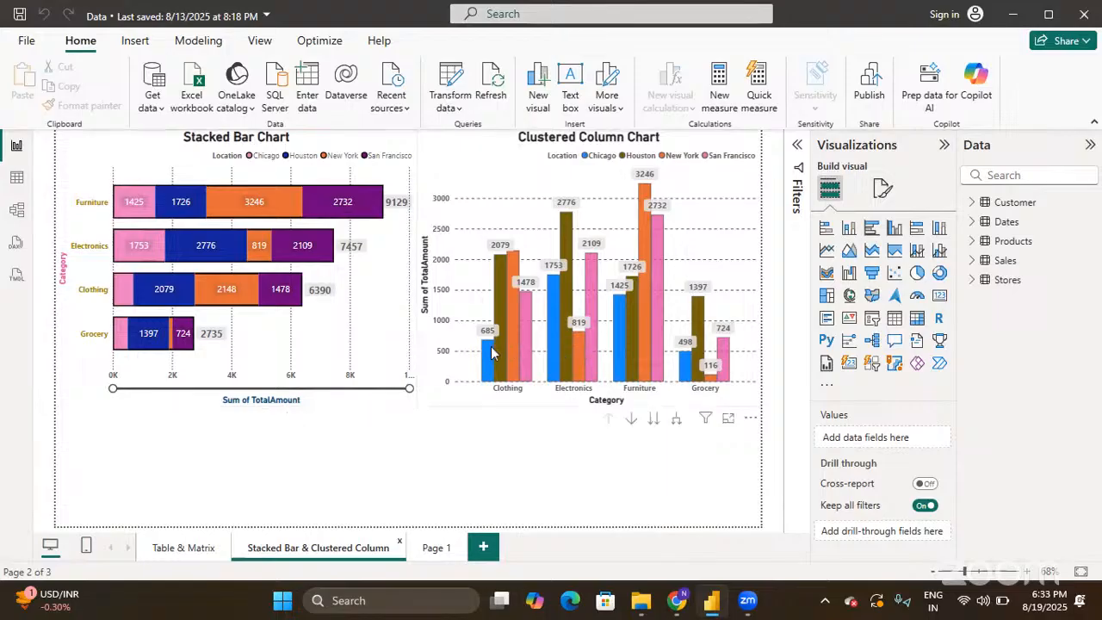
{"action": "mouse_move", "coordinate": [491, 353]}
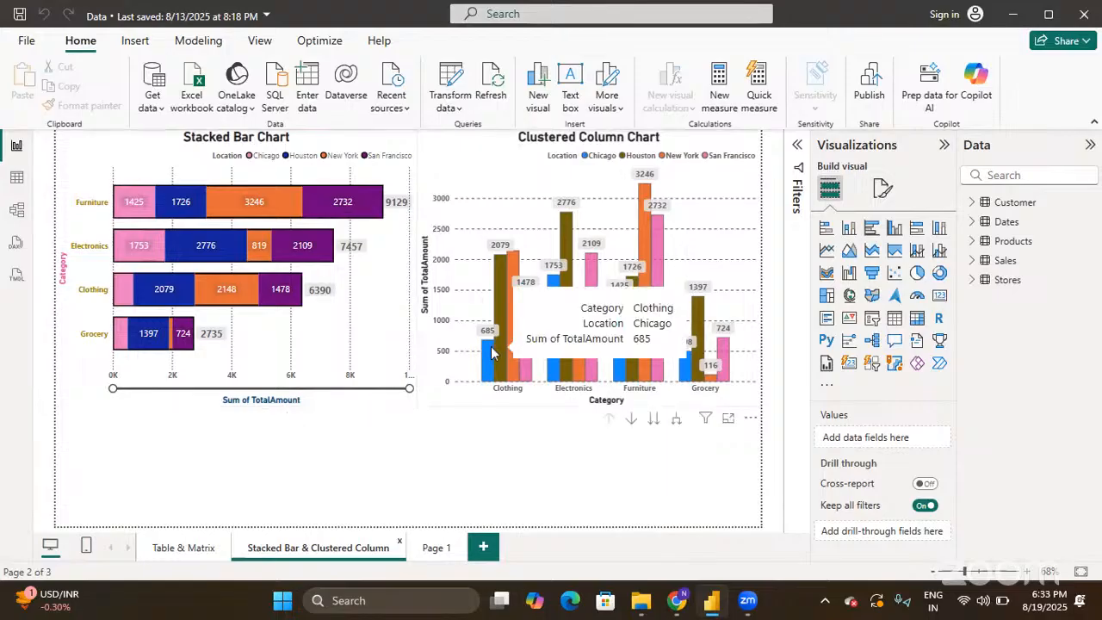
{"action": "mouse_move", "coordinate": [594, 282]}
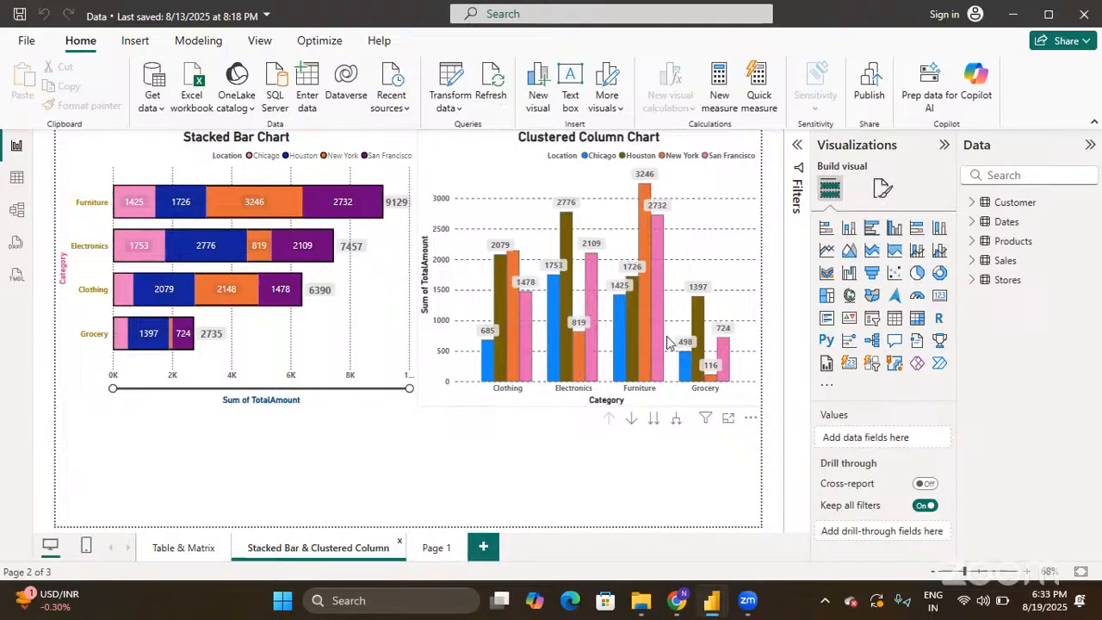
{"action": "mouse_move", "coordinate": [626, 343]}
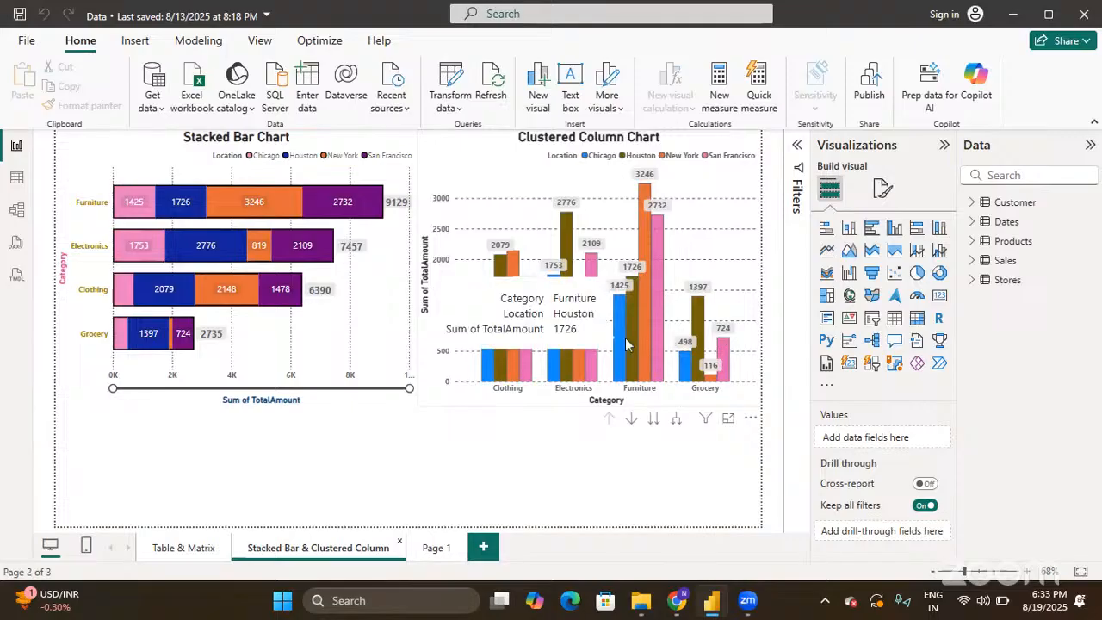
- Return to Page 1 and select the 491 quantity card, then the 26K total amount card, to see their fields
{"action": "left_click", "coordinate": [436, 548]}
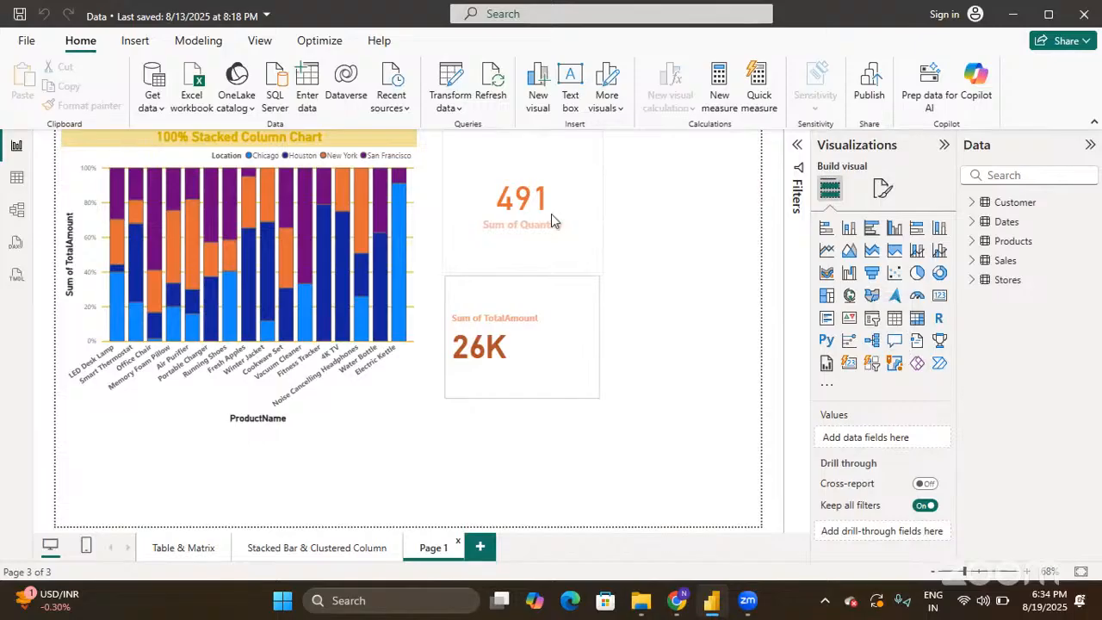
{"action": "left_click", "coordinate": [565, 234]}
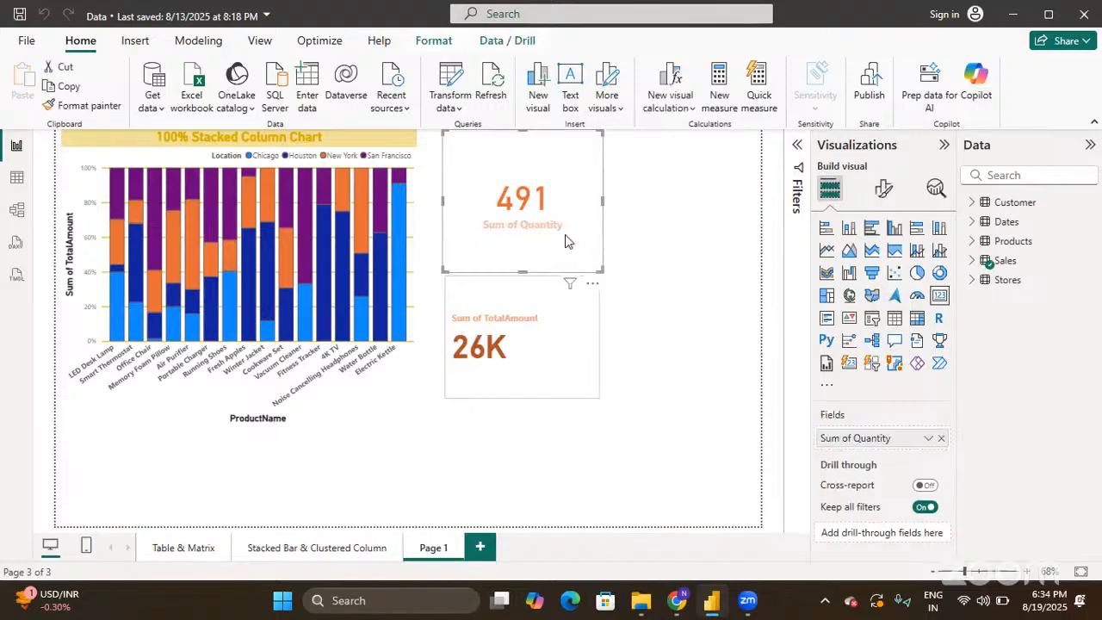
{"action": "left_click", "coordinate": [561, 327]}
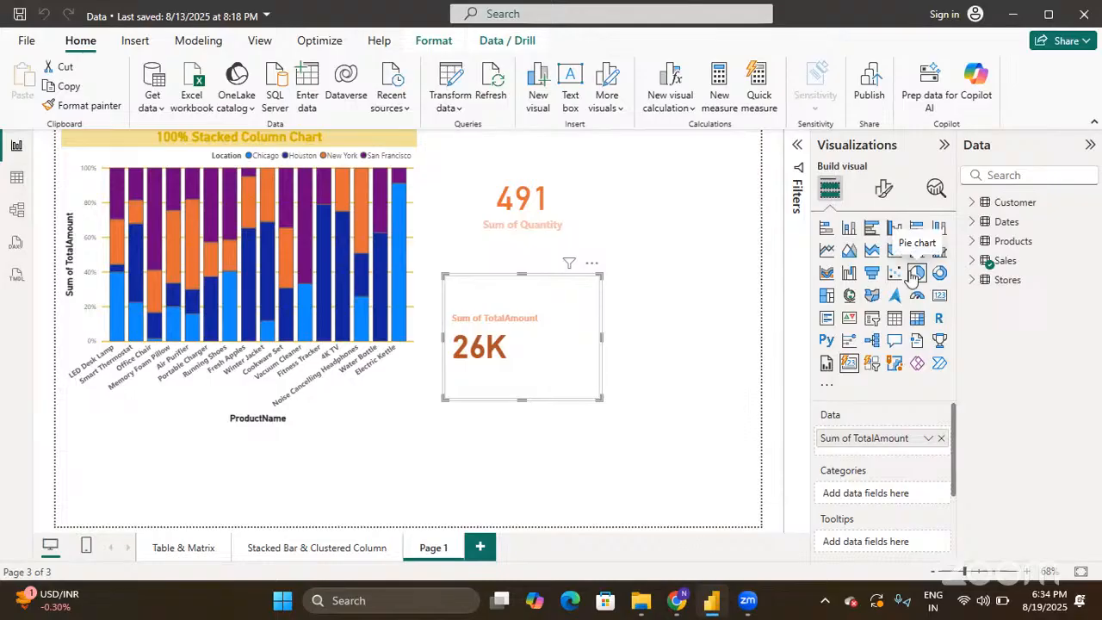
- Add a new blank report page and rename it 'Line Chart'
{"action": "left_click", "coordinate": [480, 548]}
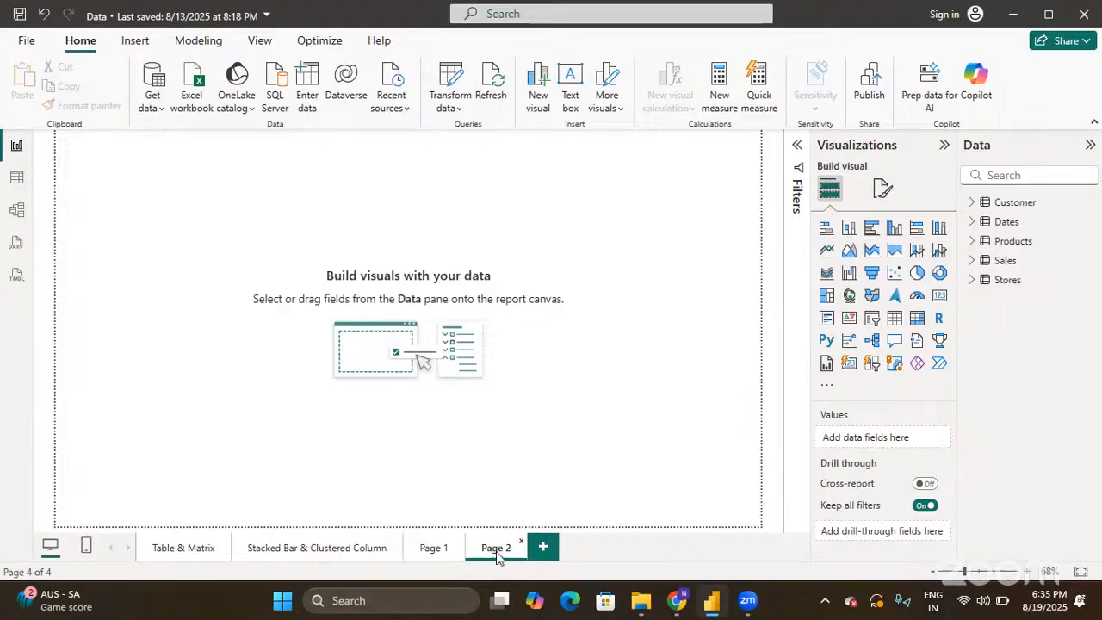
{"action": "double_click", "coordinate": [497, 552]}
{"action": "key", "text": "ctrl+a"}
{"action": "type", "text": "Line"}
{"action": "type", "text": " Ch"}
{"action": "type", "text": "rat"}
{"action": "key", "text": "Return"}
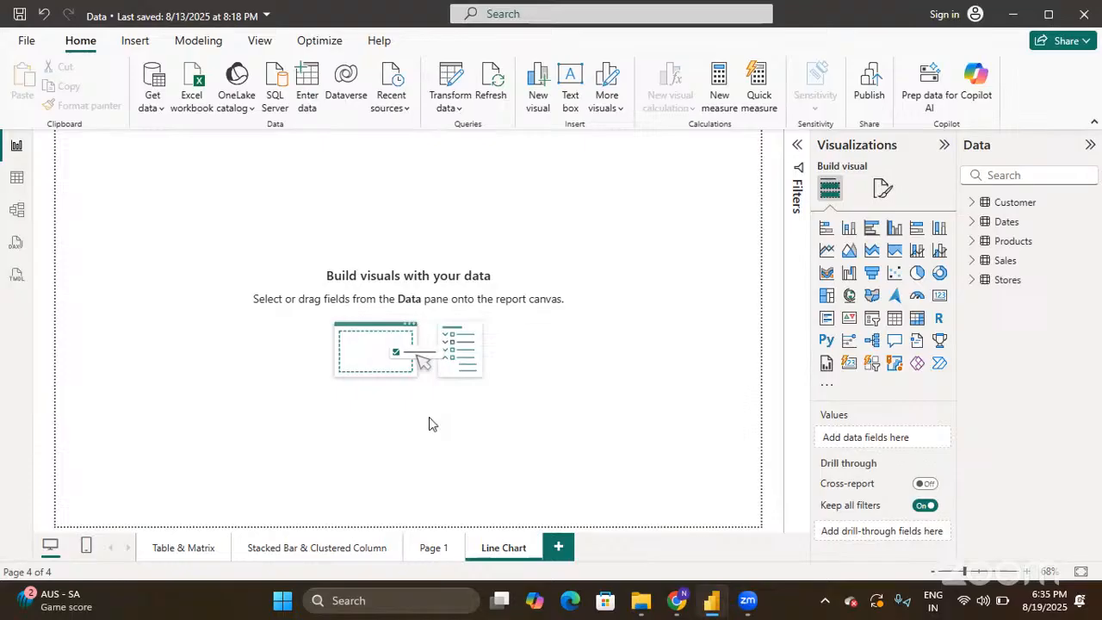
{"action": "left_click", "coordinate": [310, 552]}
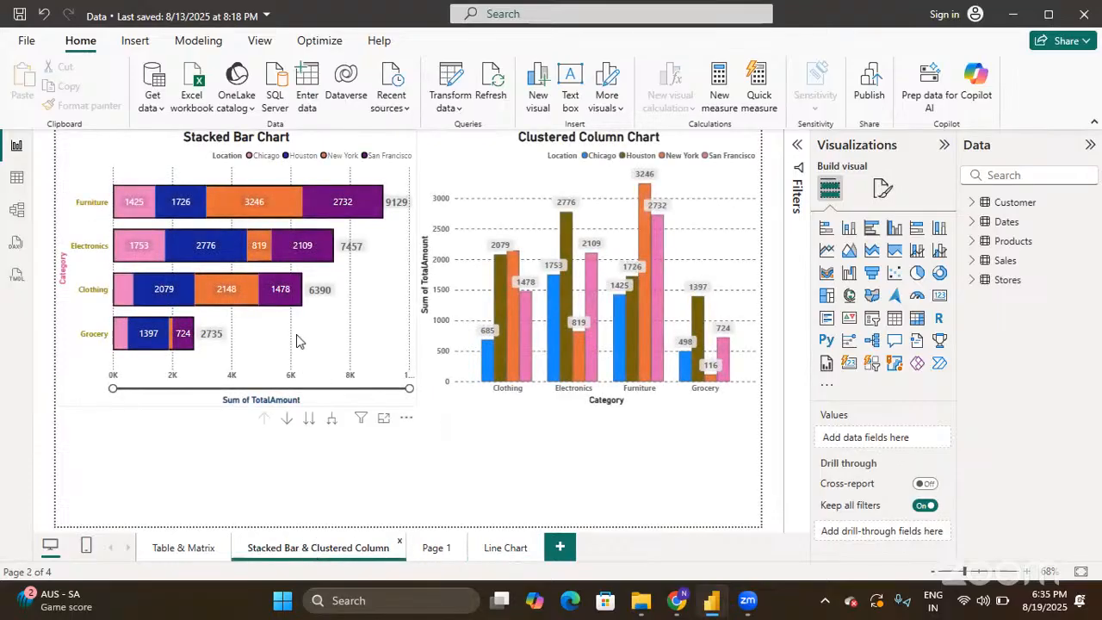
{"action": "left_click", "coordinate": [443, 407]}
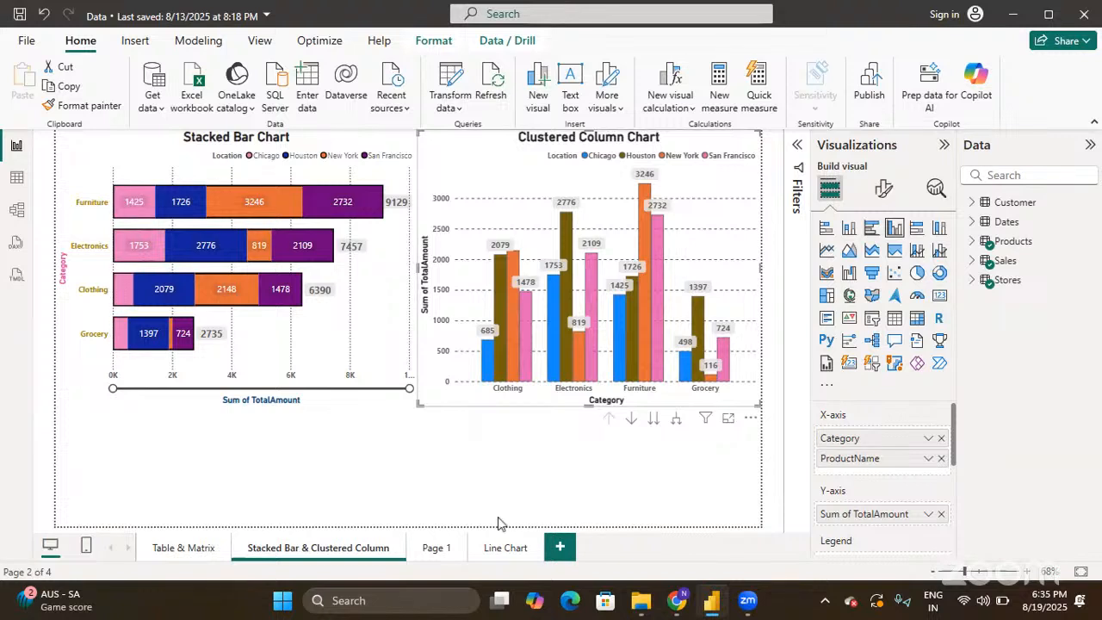
{"action": "left_click", "coordinate": [506, 549]}
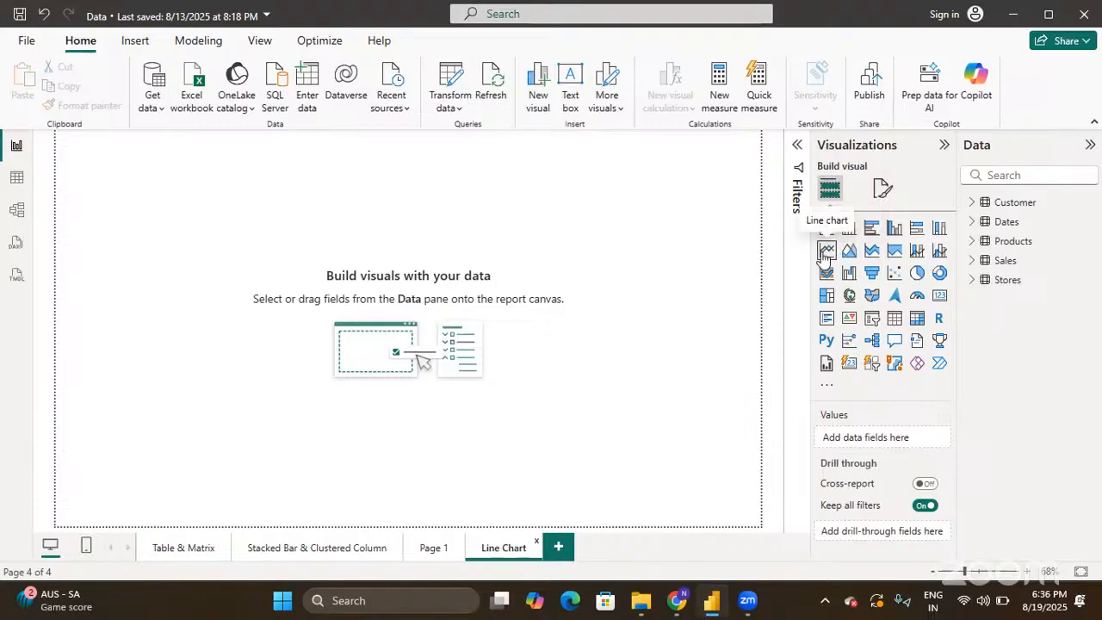
- Place an empty line chart on the page, enlarge it to about twice its size, and expand the Dates table
{"action": "left_click", "coordinate": [826, 251]}
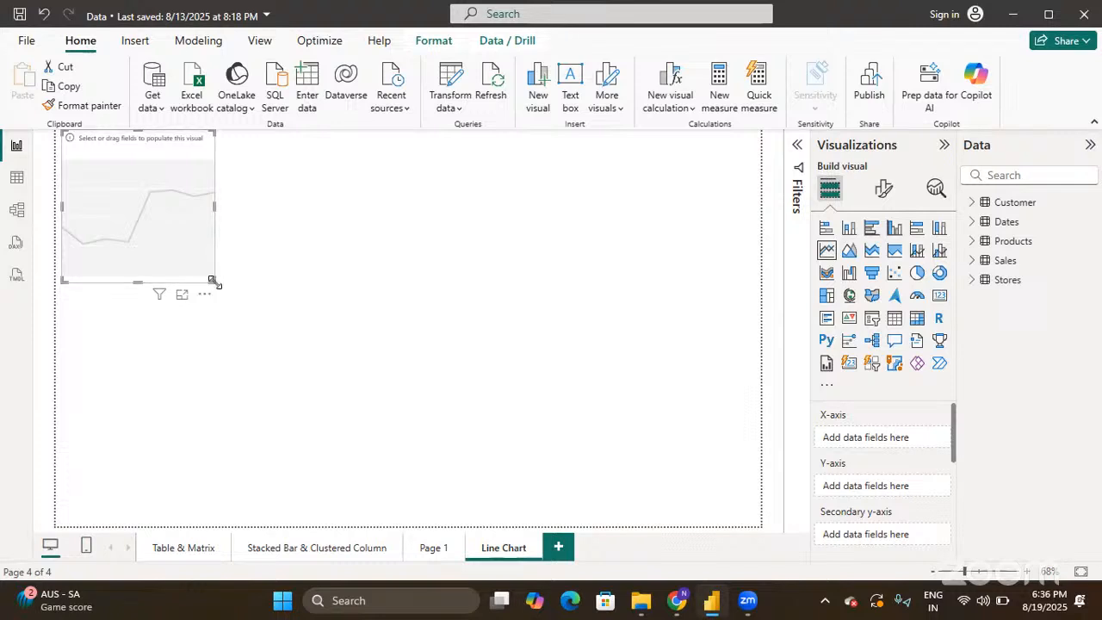
{"action": "left_click_drag", "start_coordinate": [213, 281], "coordinate": [365, 407]}
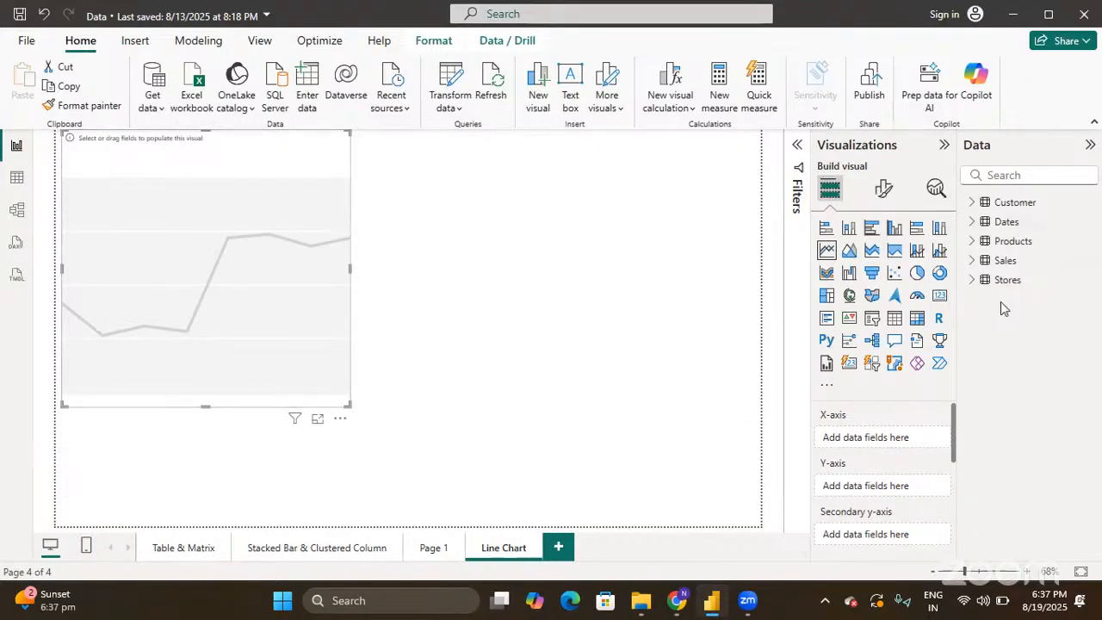
{"action": "left_click", "coordinate": [976, 223]}
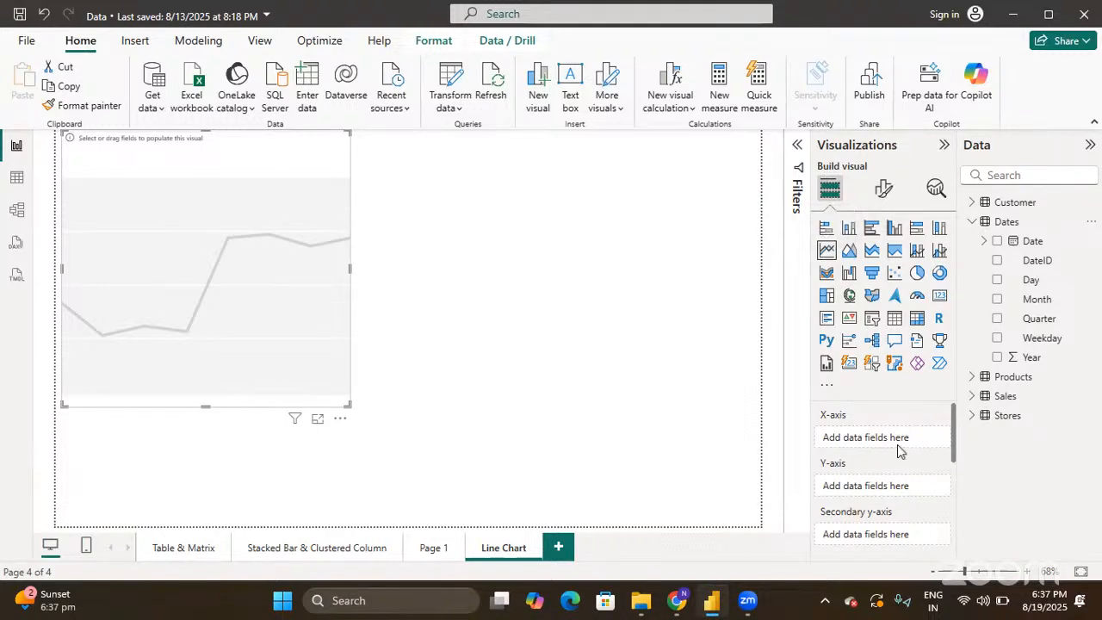
{"action": "scroll", "coordinate": [868, 465], "scroll_direction": "down", "scroll_amount": 5}
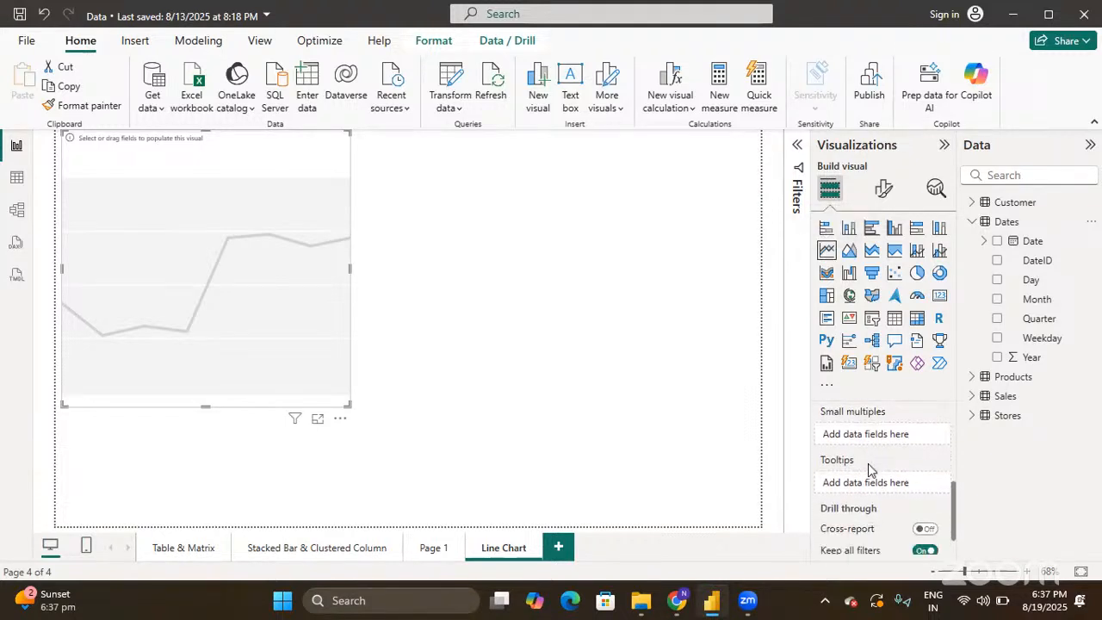
{"action": "scroll", "coordinate": [879, 465], "scroll_direction": "up", "scroll_amount": 4}
{"action": "scroll", "coordinate": [879, 460], "scroll_direction": "down", "scroll_amount": 2}
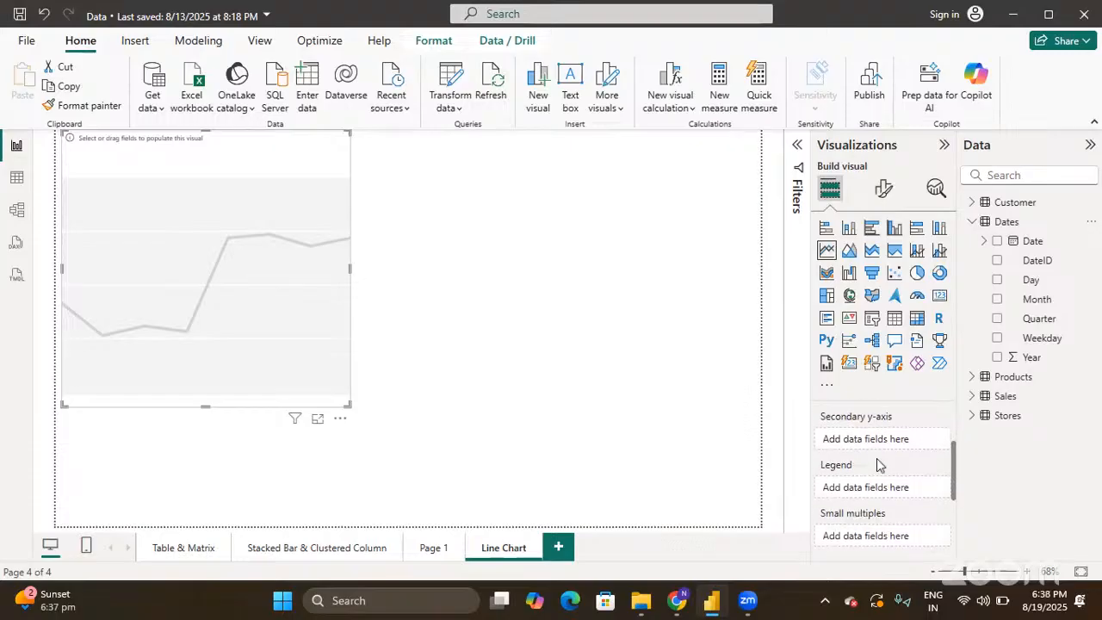
{"action": "scroll", "coordinate": [829, 435], "scroll_direction": "up", "scroll_amount": 1}
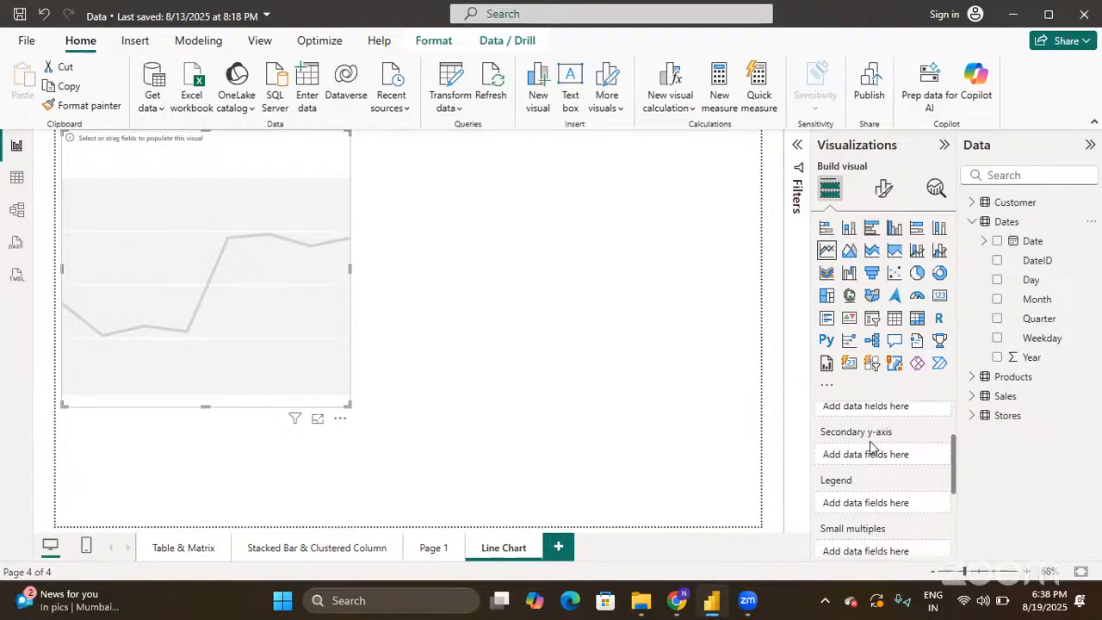
{"action": "scroll", "coordinate": [865, 450], "scroll_direction": "up", "scroll_amount": 2}
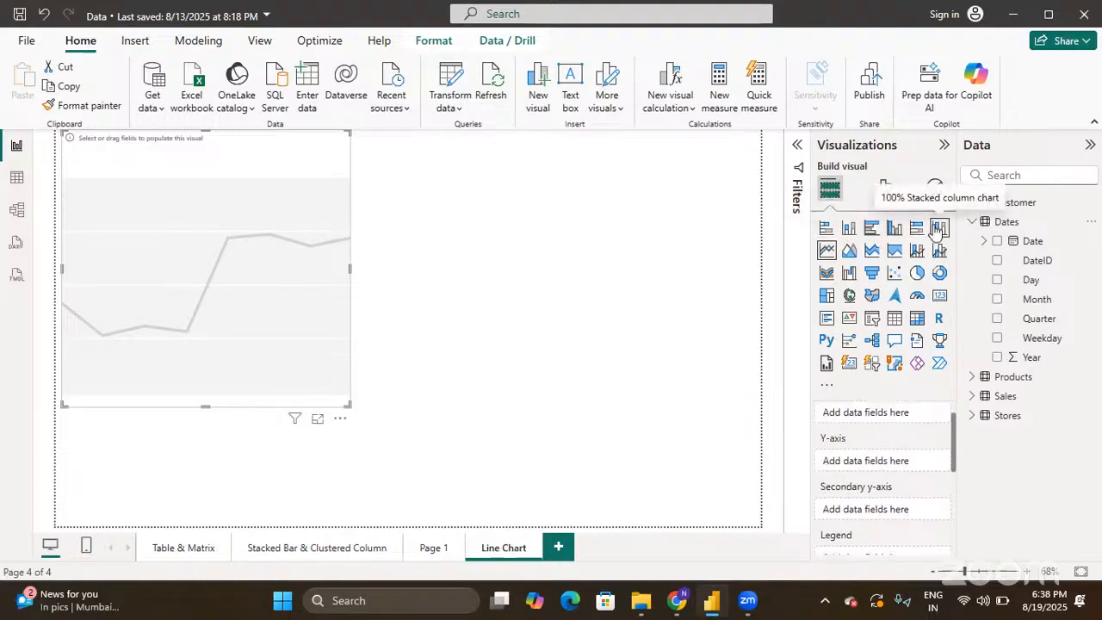
{"action": "scroll", "coordinate": [857, 443], "scroll_direction": "up", "scroll_amount": 2}
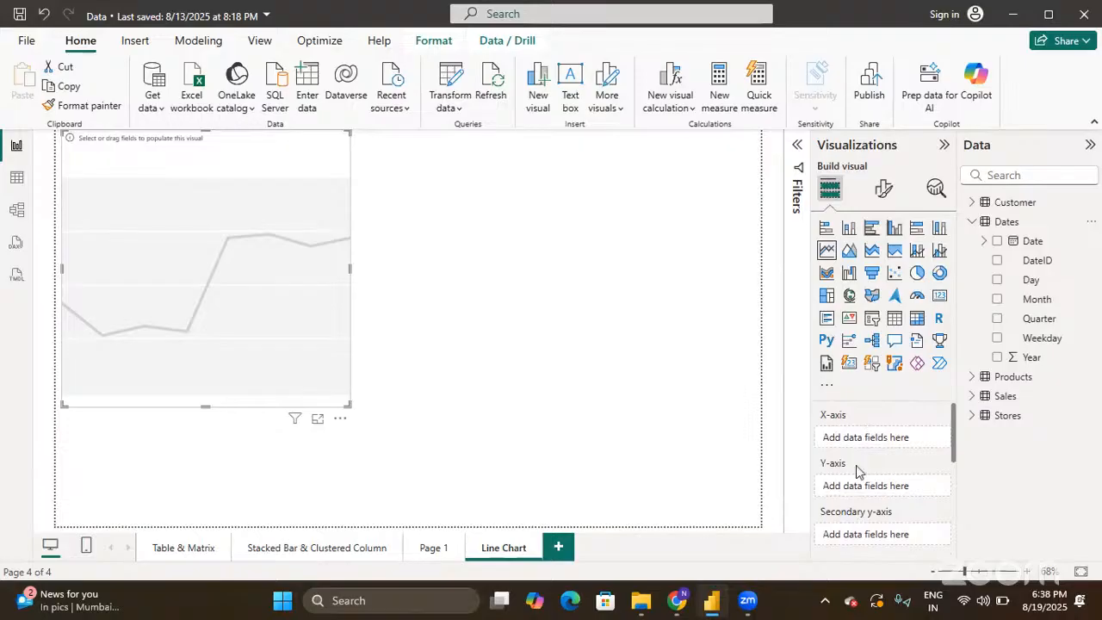
{"action": "scroll", "coordinate": [852, 470], "scroll_direction": "down", "scroll_amount": 3}
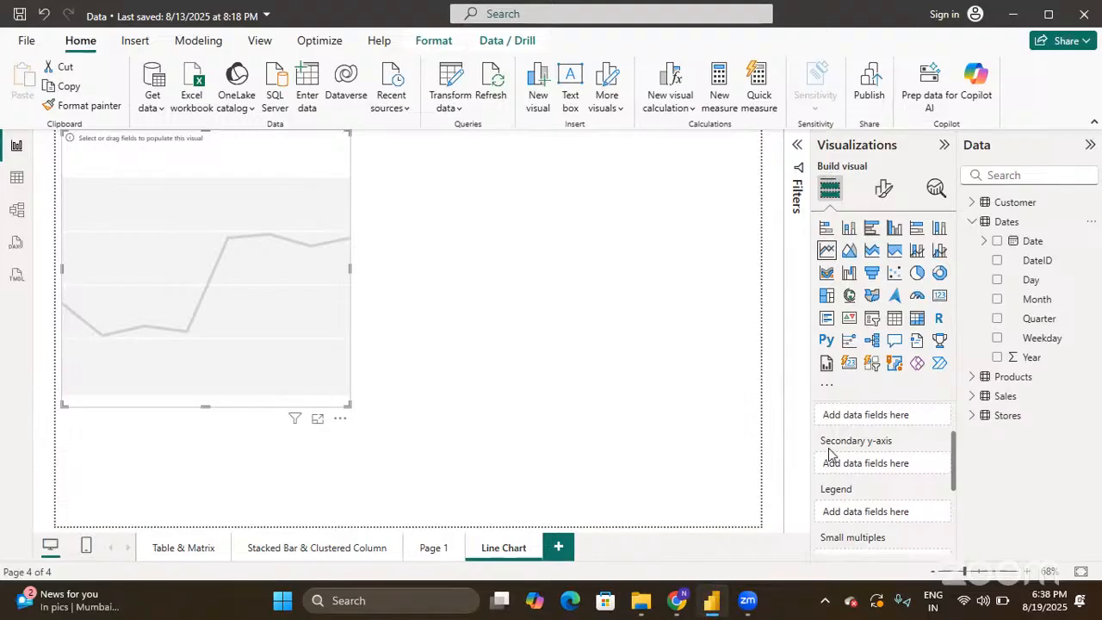
{"action": "scroll", "coordinate": [853, 437], "scroll_direction": "up", "scroll_amount": 2}
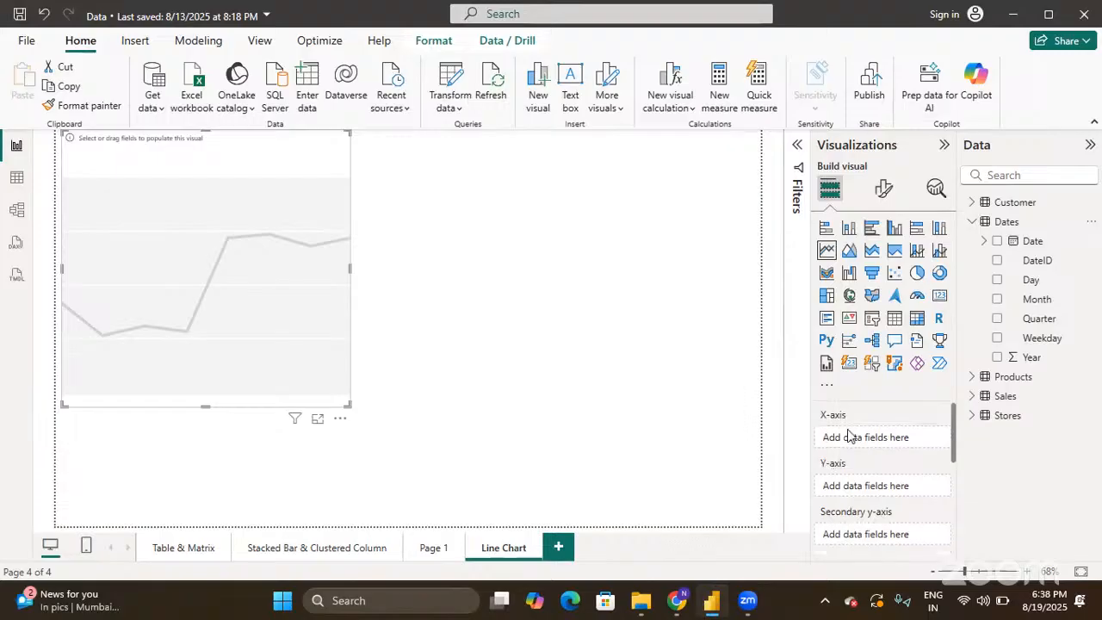
- Tick the Date hierarchy (Year, Quarter, Month, Day) so it becomes the line chart's X-axis
{"action": "left_click", "coordinate": [997, 242]}
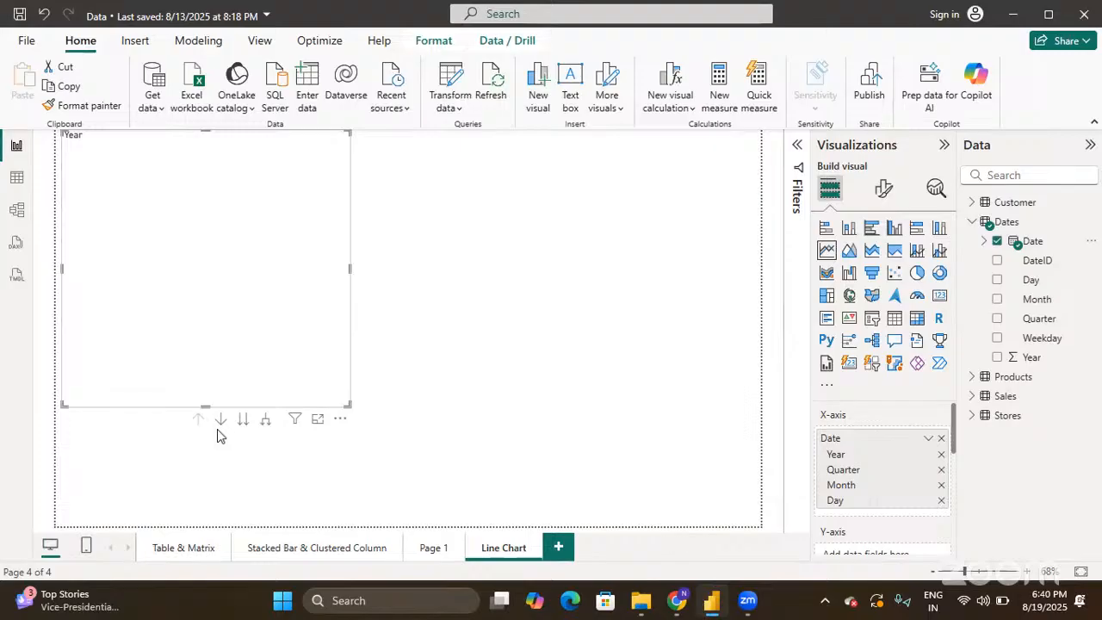
{"action": "scroll", "coordinate": [870, 491], "scroll_direction": "down", "scroll_amount": 2}
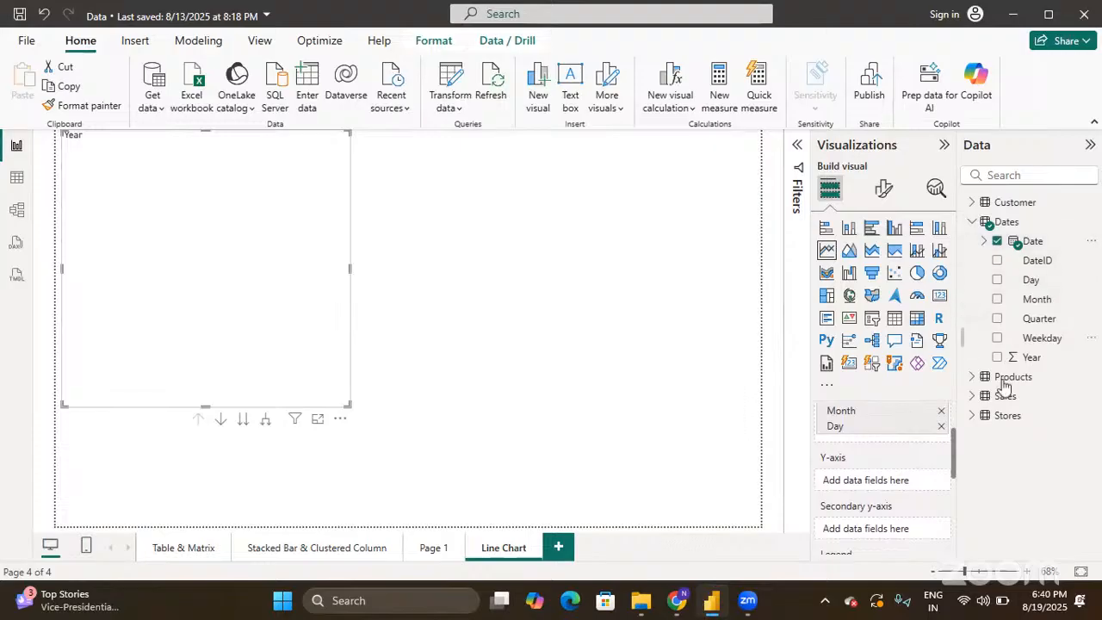
{"action": "left_click", "coordinate": [971, 397]}
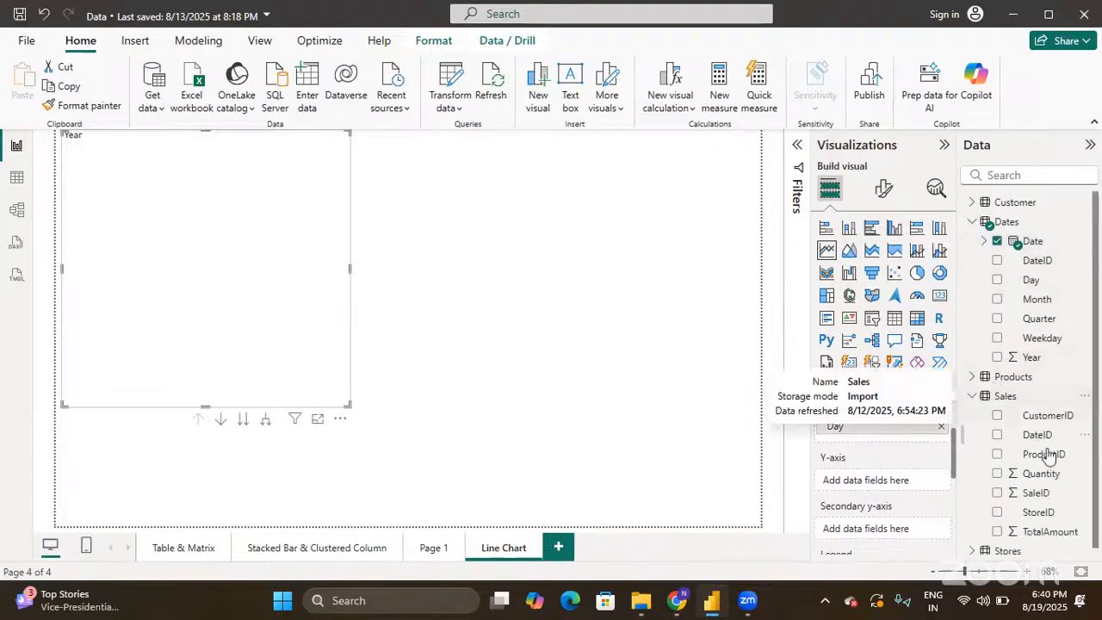
{"action": "left_click", "coordinate": [997, 526]}
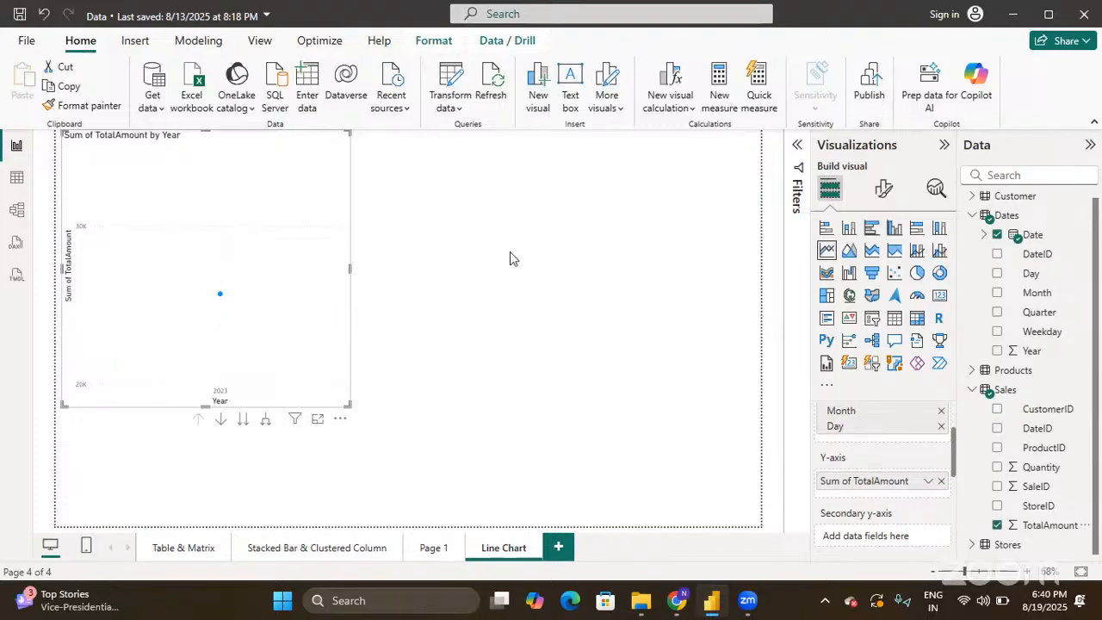
{"action": "scroll", "coordinate": [918, 431], "scroll_direction": "up", "scroll_amount": 2}
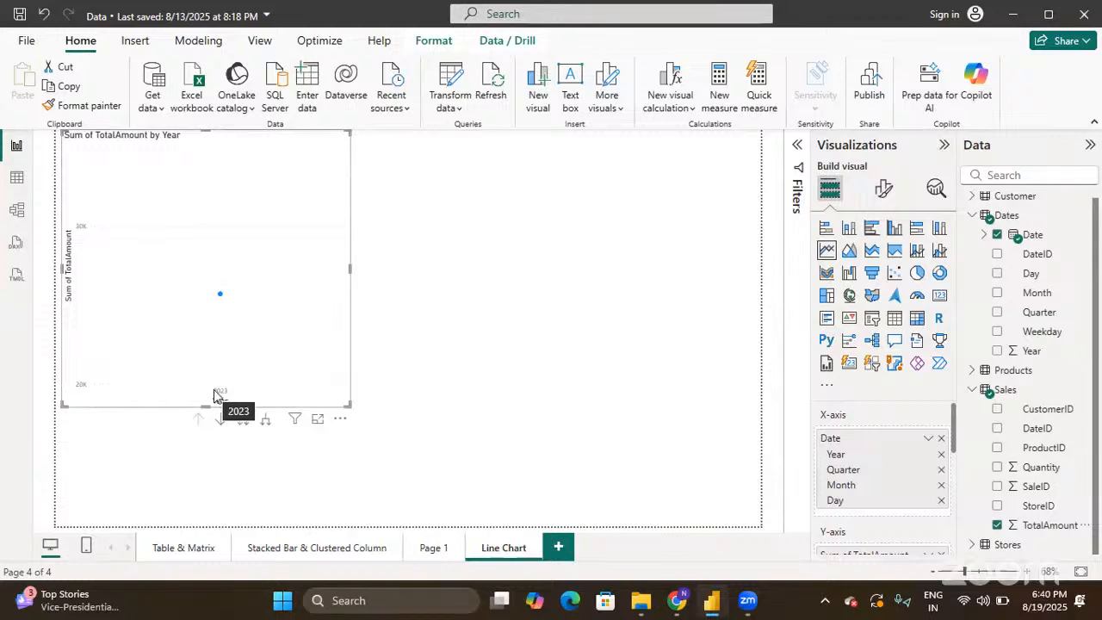
- Drill the TotalAmount chart from years to quarters, months and days, then enlarge it
{"action": "mouse_move", "coordinate": [221, 302]}
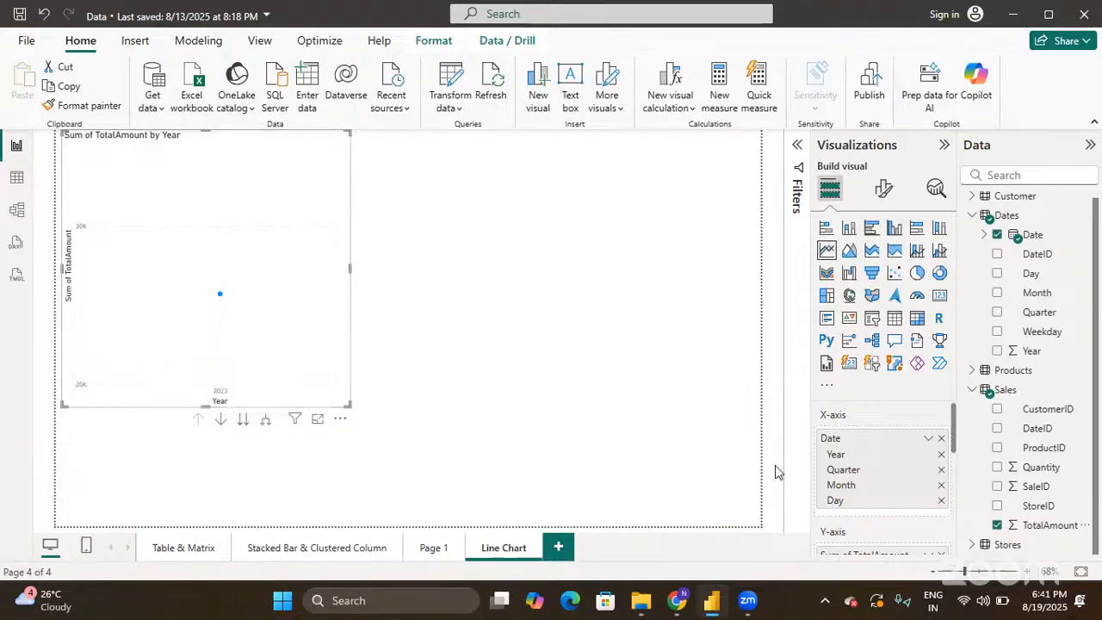
{"action": "left_click", "coordinate": [243, 420]}
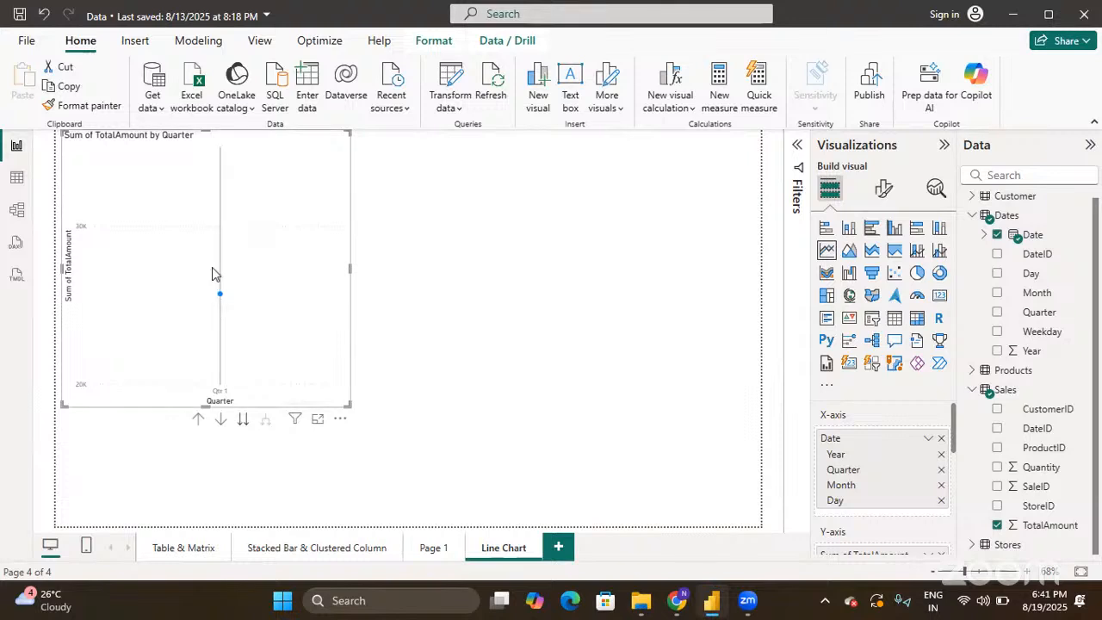
{"action": "mouse_move", "coordinate": [226, 322]}
{"action": "mouse_move", "coordinate": [221, 296]}
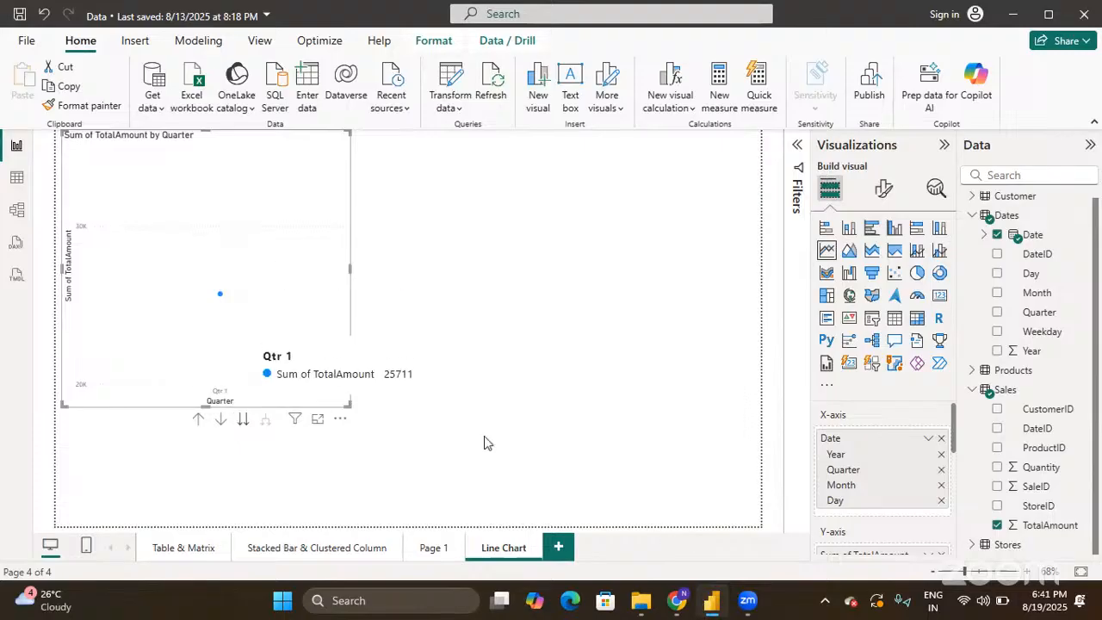
{"action": "left_click_drag", "start_coordinate": [832, 484], "coordinate": [764, 484]}
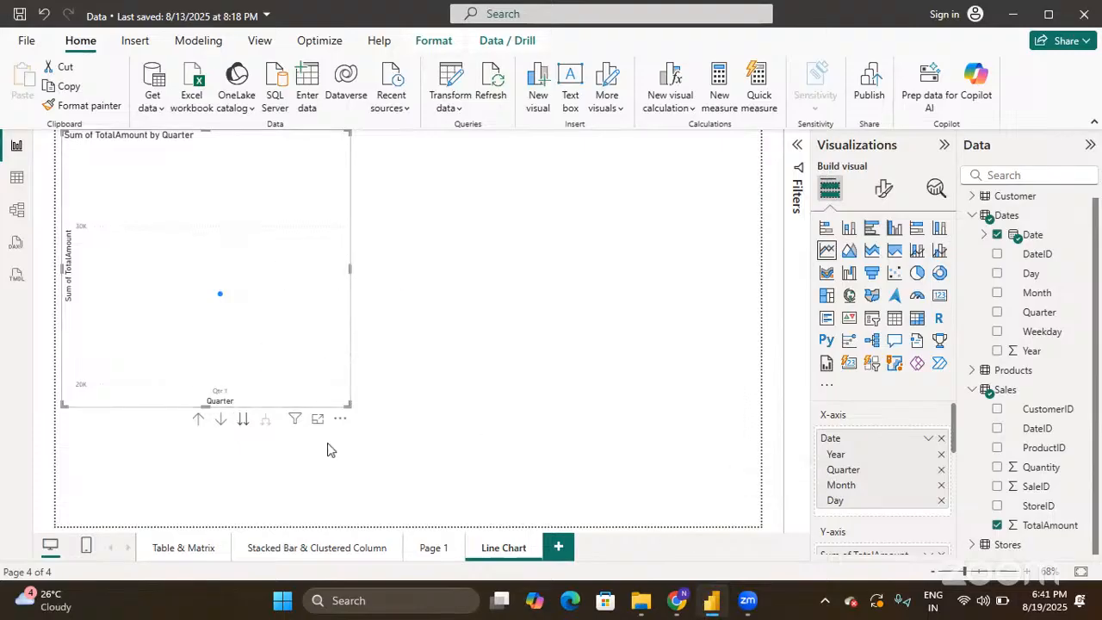
{"action": "left_click", "coordinate": [243, 421]}
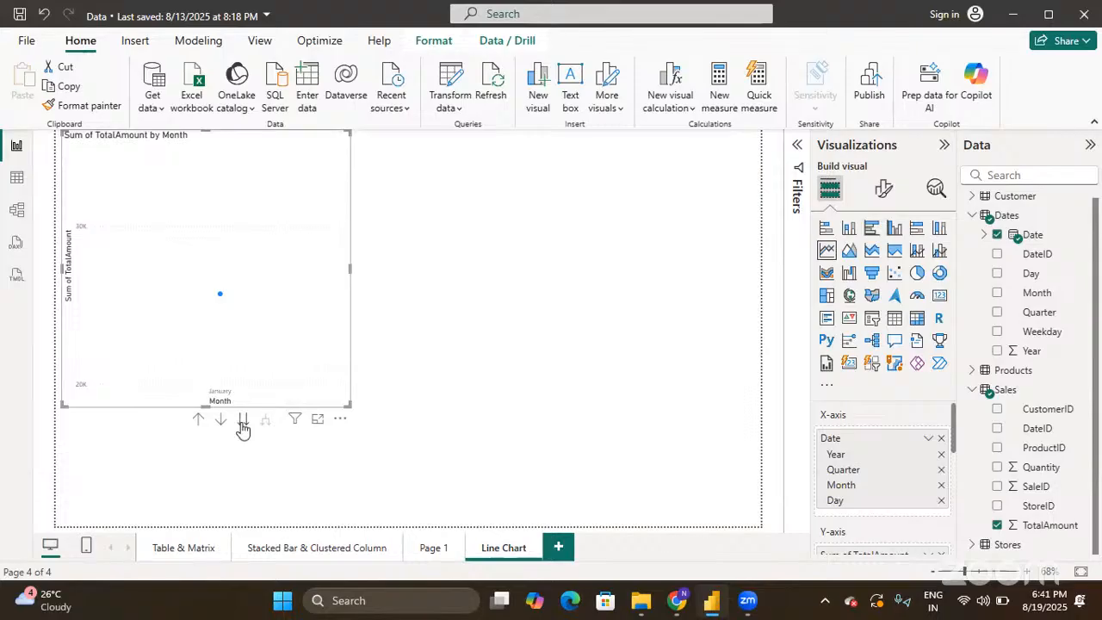
{"action": "mouse_move", "coordinate": [222, 303]}
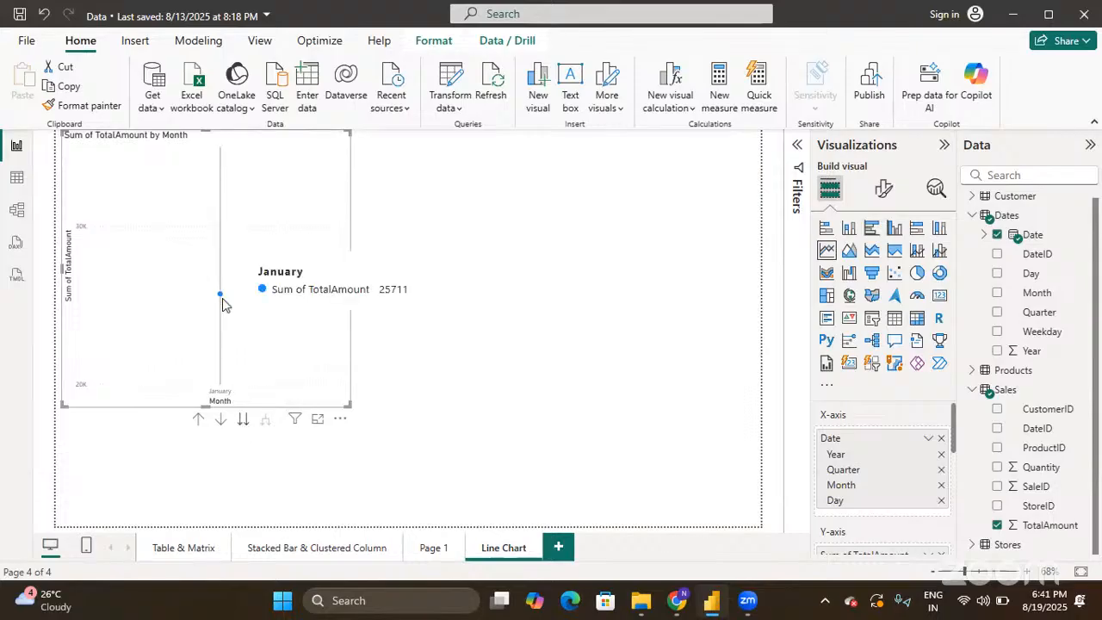
{"action": "left_click", "coordinate": [244, 421]}
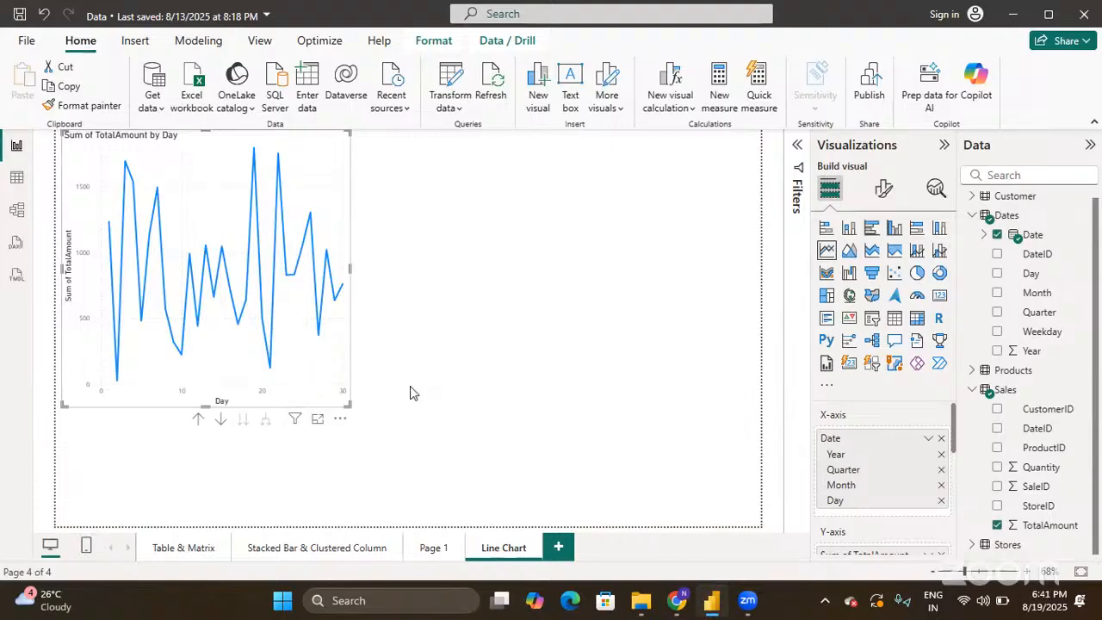
{"action": "left_click_drag", "start_coordinate": [349, 402], "coordinate": [458, 439]}
{"action": "double_click", "coordinate": [463, 366]}
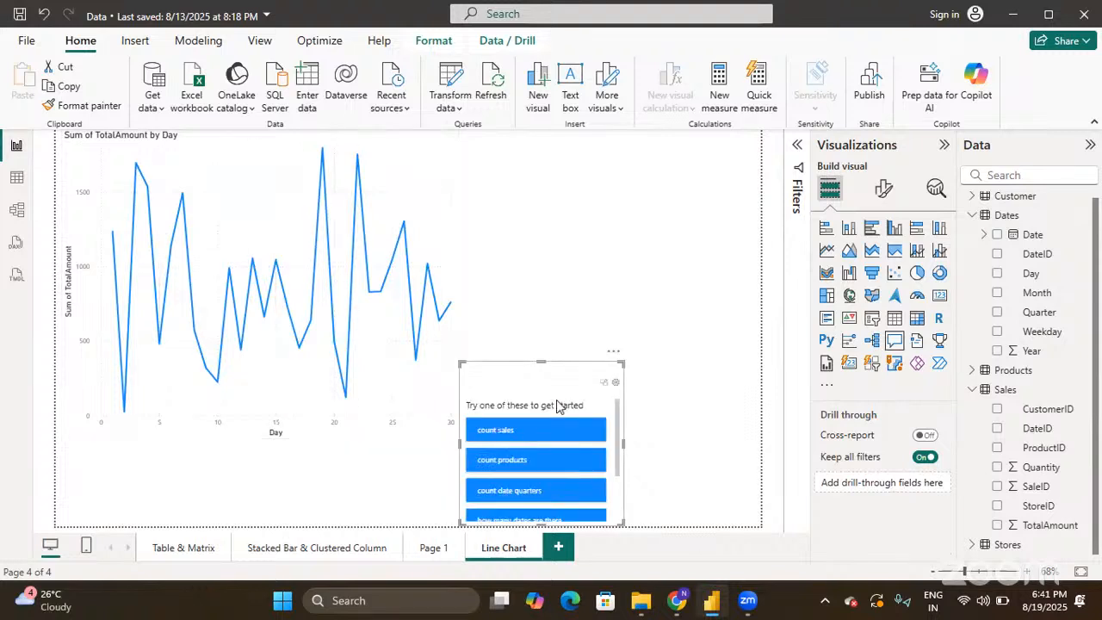
{"action": "left_click", "coordinate": [613, 352]}
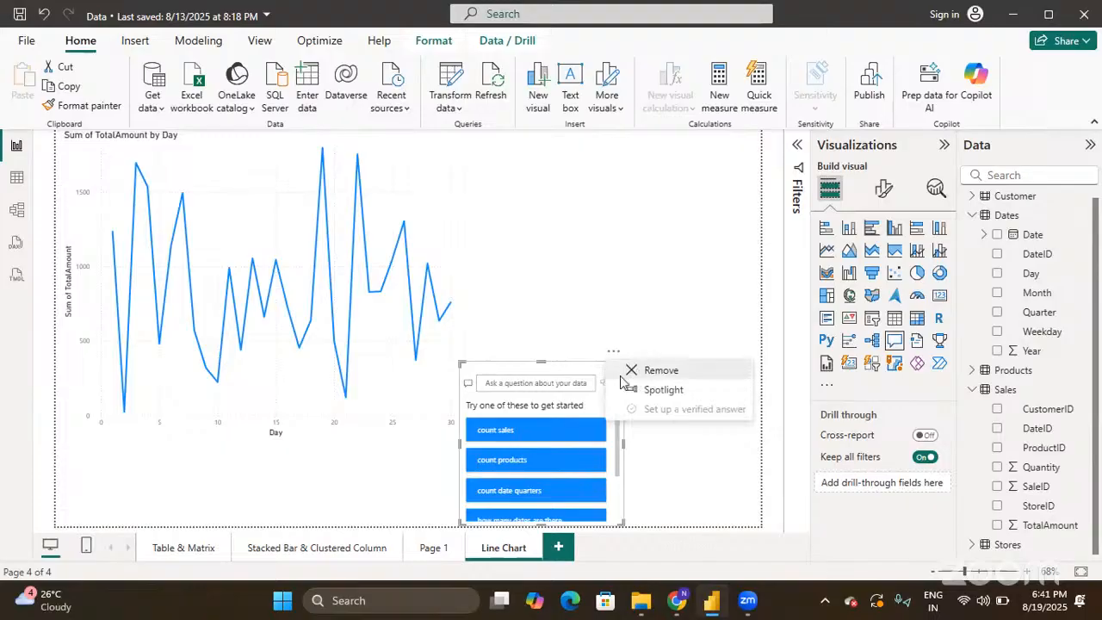
{"action": "left_click", "coordinate": [654, 370]}
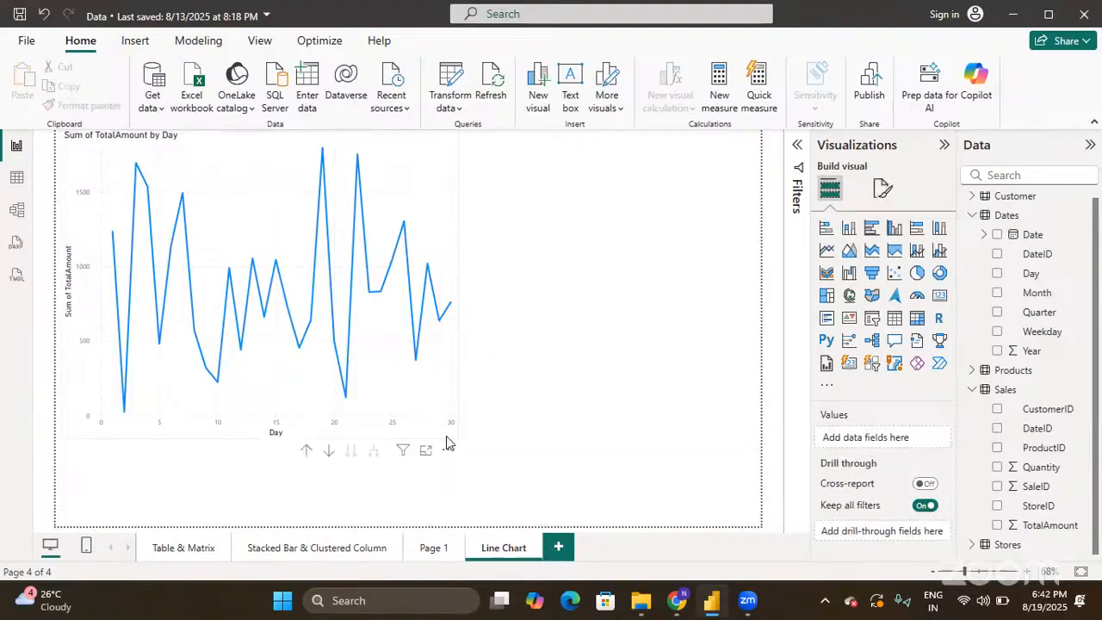
{"action": "left_click", "coordinate": [447, 437]}
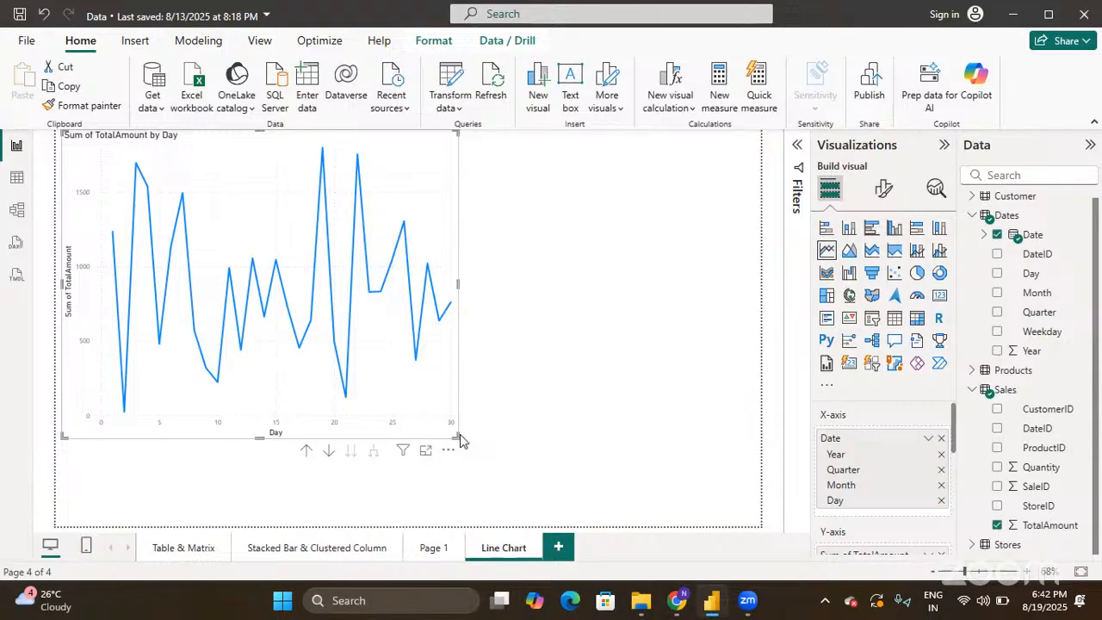
{"action": "mouse_move", "coordinate": [226, 303]}
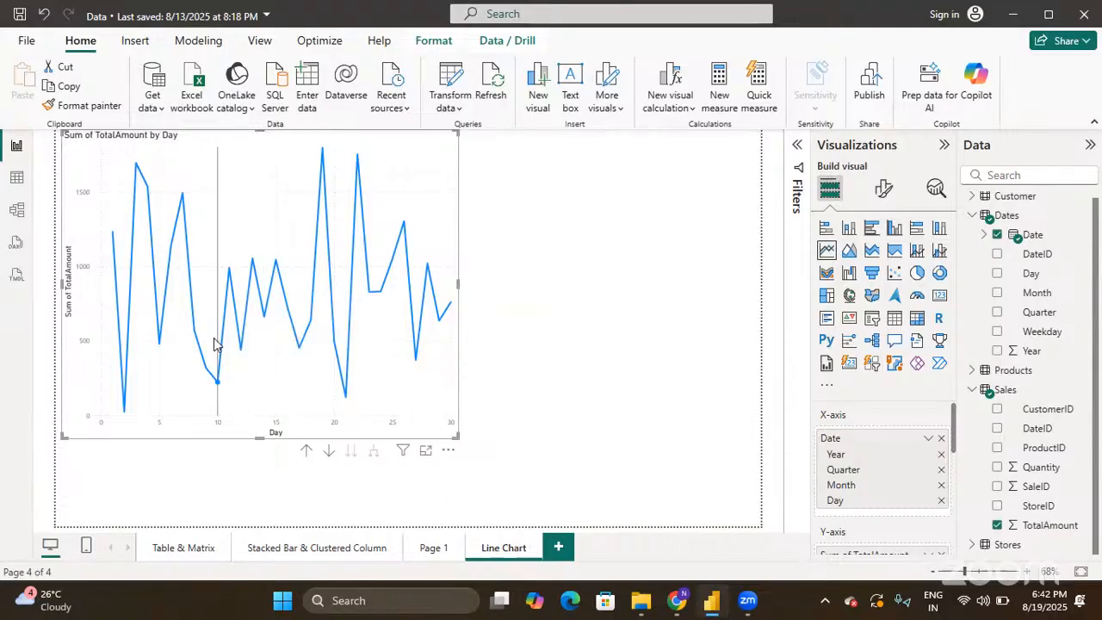
{"action": "scroll", "coordinate": [879, 474], "scroll_direction": "down", "scroll_amount": 3}
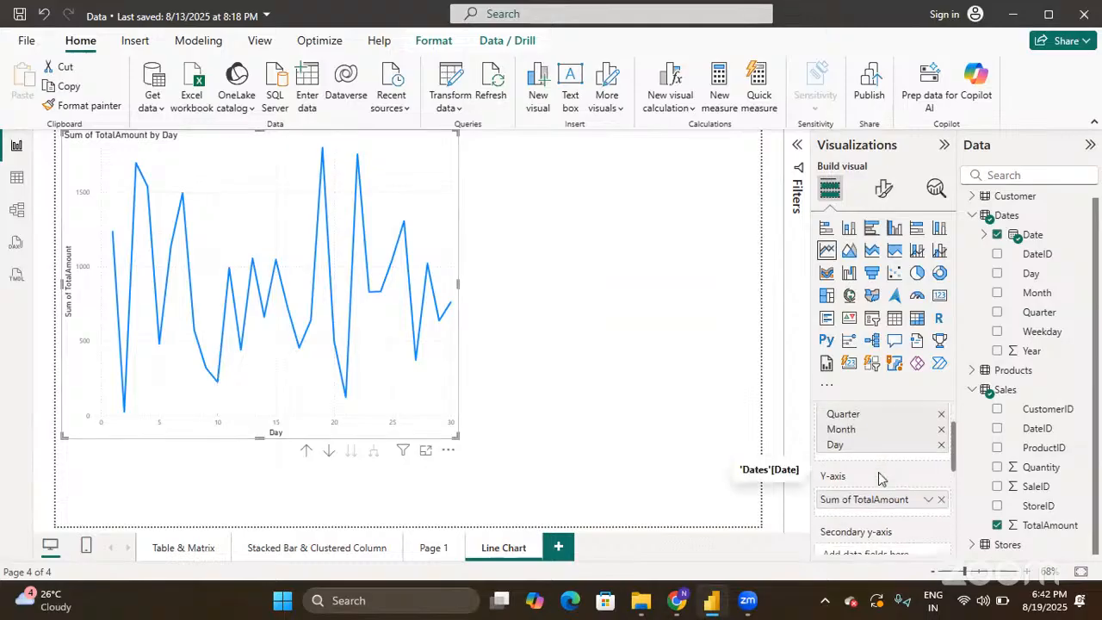
{"action": "scroll", "coordinate": [880, 478], "scroll_direction": "down", "scroll_amount": 1}
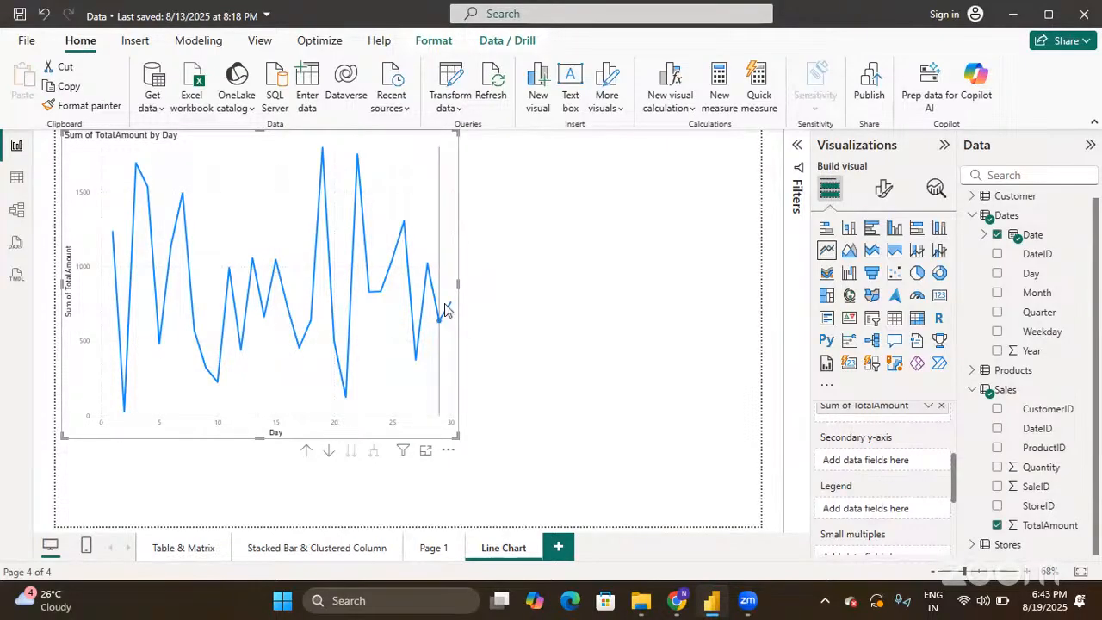
{"action": "mouse_move", "coordinate": [452, 226]}
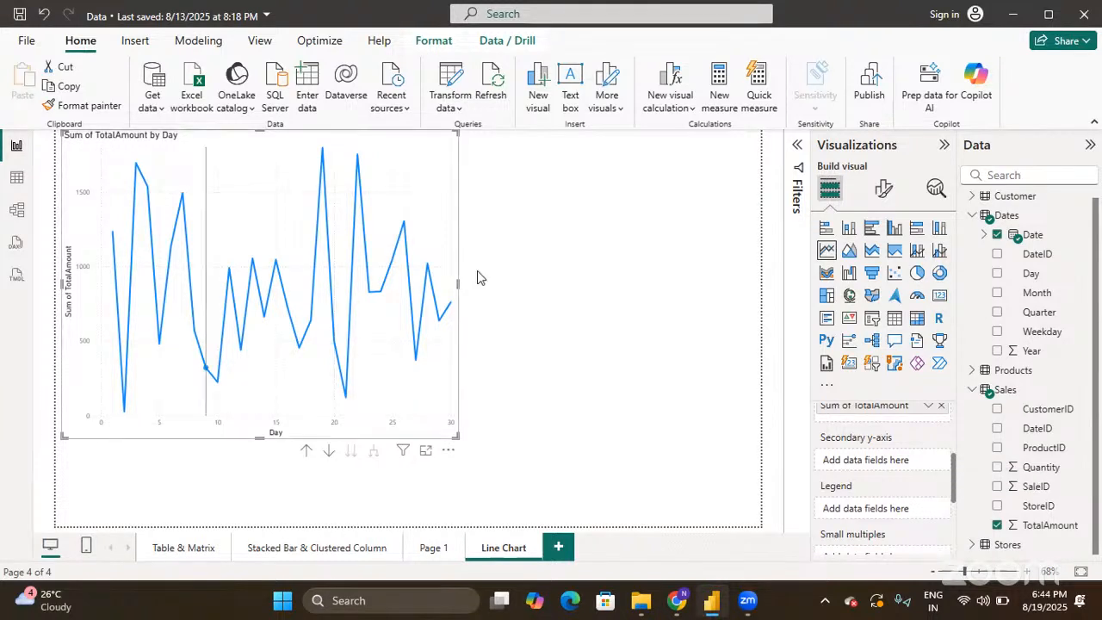
{"action": "mouse_move", "coordinate": [431, 327]}
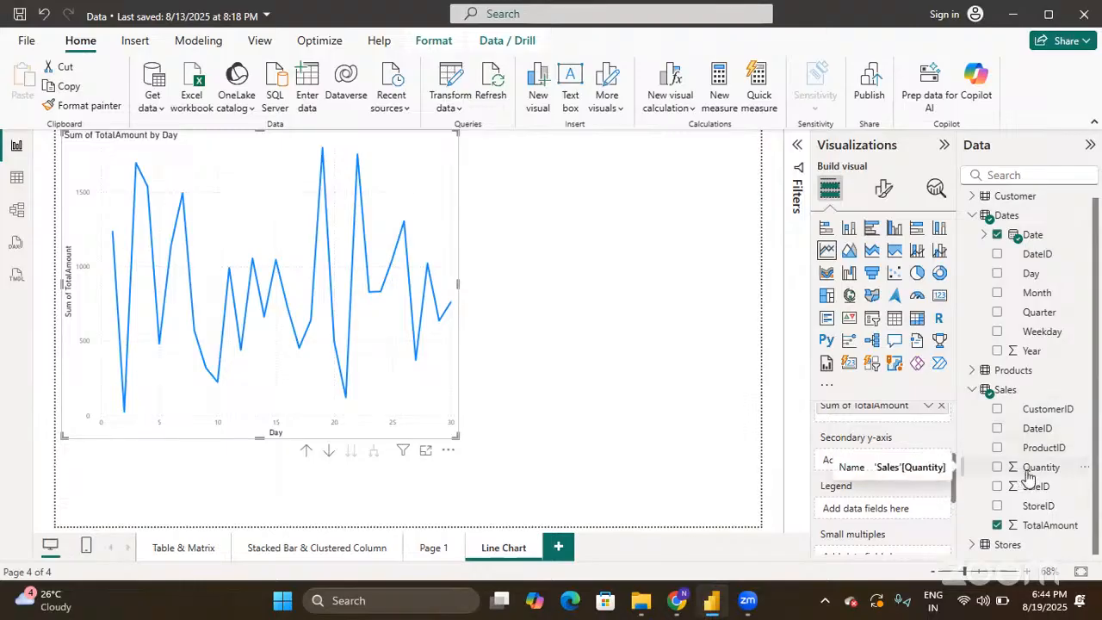
- Plot Sales Quantity on the secondary y-axis and enlarge the line chart further
{"action": "left_click_drag", "start_coordinate": [1027, 474], "coordinate": [876, 467]}
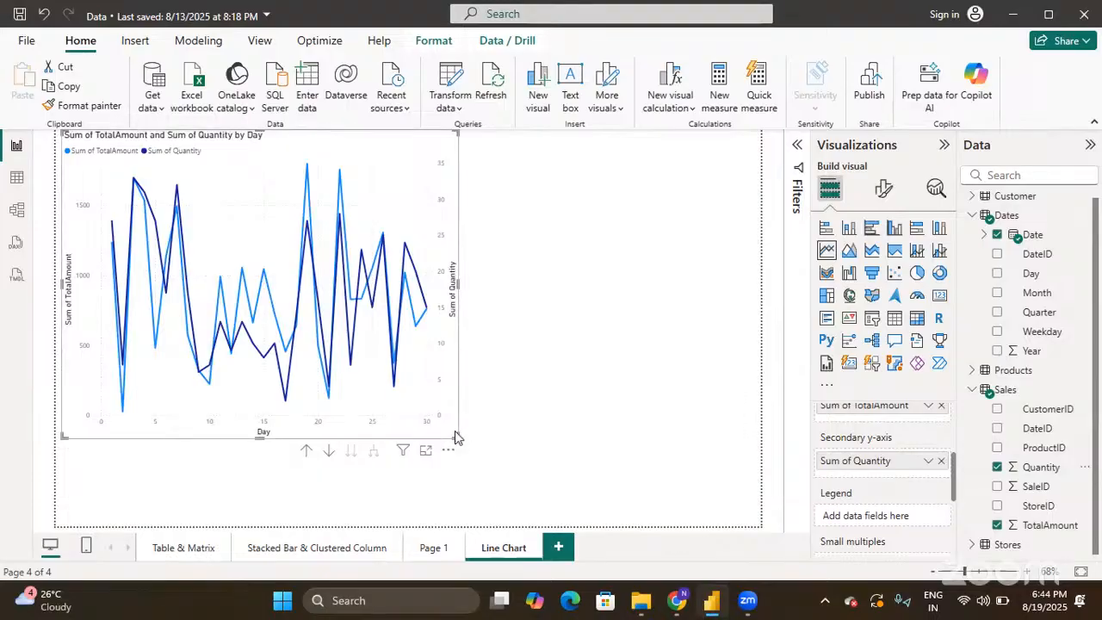
{"action": "left_click_drag", "start_coordinate": [456, 438], "coordinate": [634, 495]}
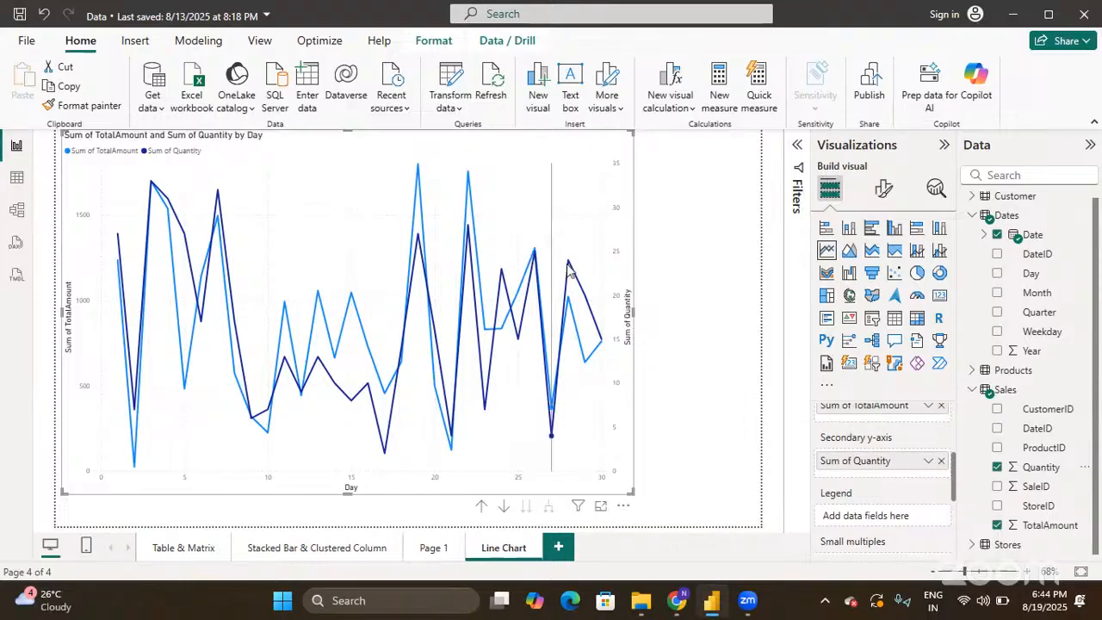
{"action": "mouse_move", "coordinate": [599, 314]}
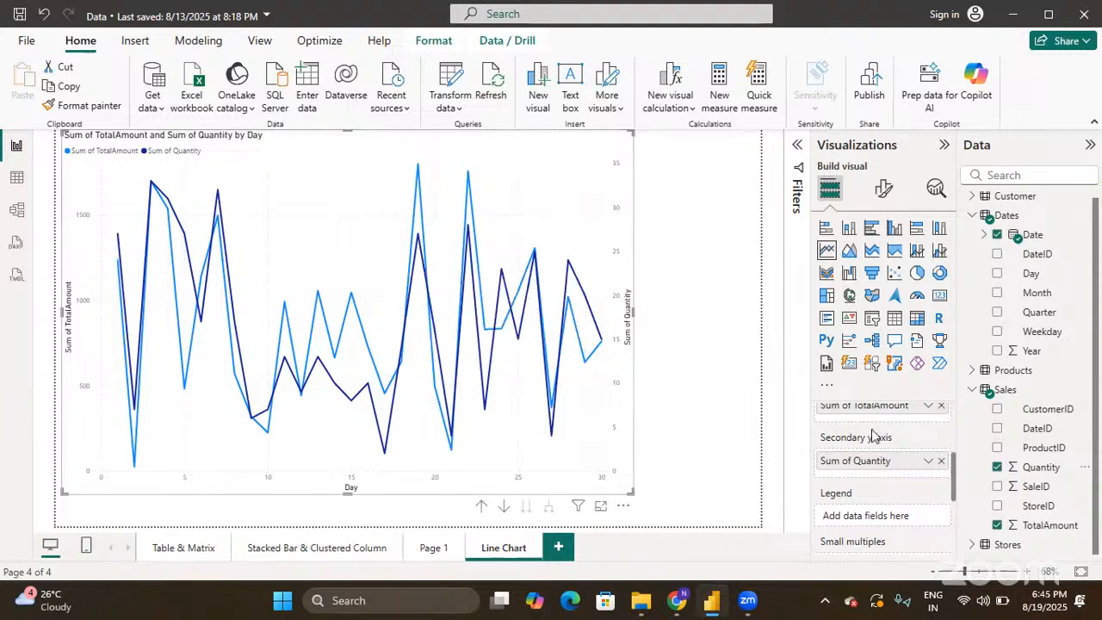
- Expand the Stores table and add Location as small multiples for Chicago, Houston, New York and San Francisco
{"action": "scroll", "coordinate": [873, 435], "scroll_direction": "down", "scroll_amount": 1}
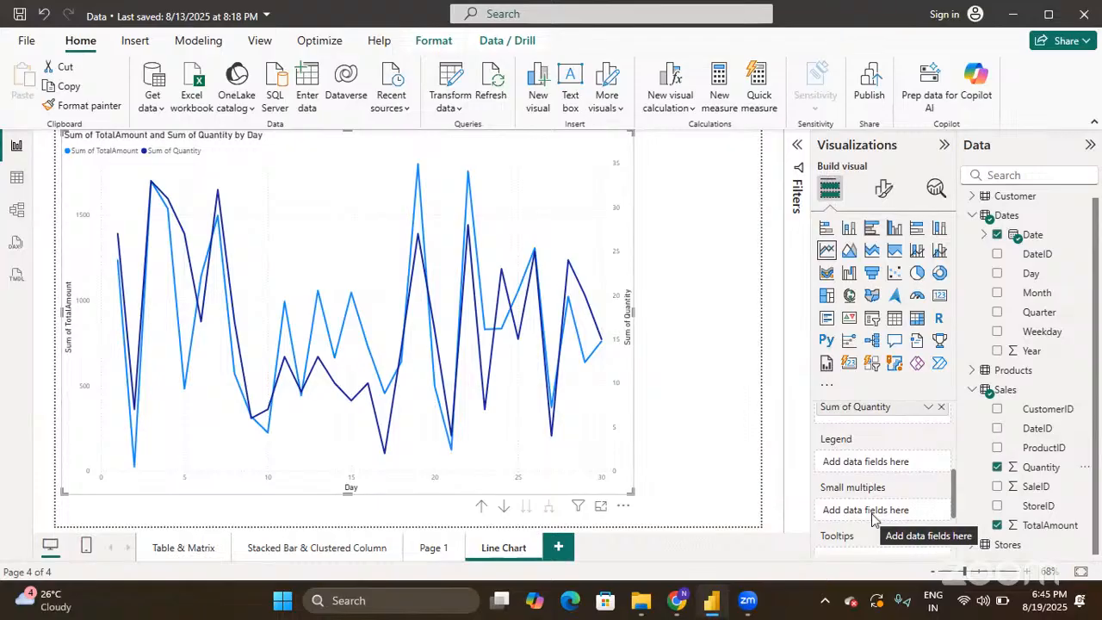
{"action": "scroll", "coordinate": [872, 515], "scroll_direction": "down", "scroll_amount": 1}
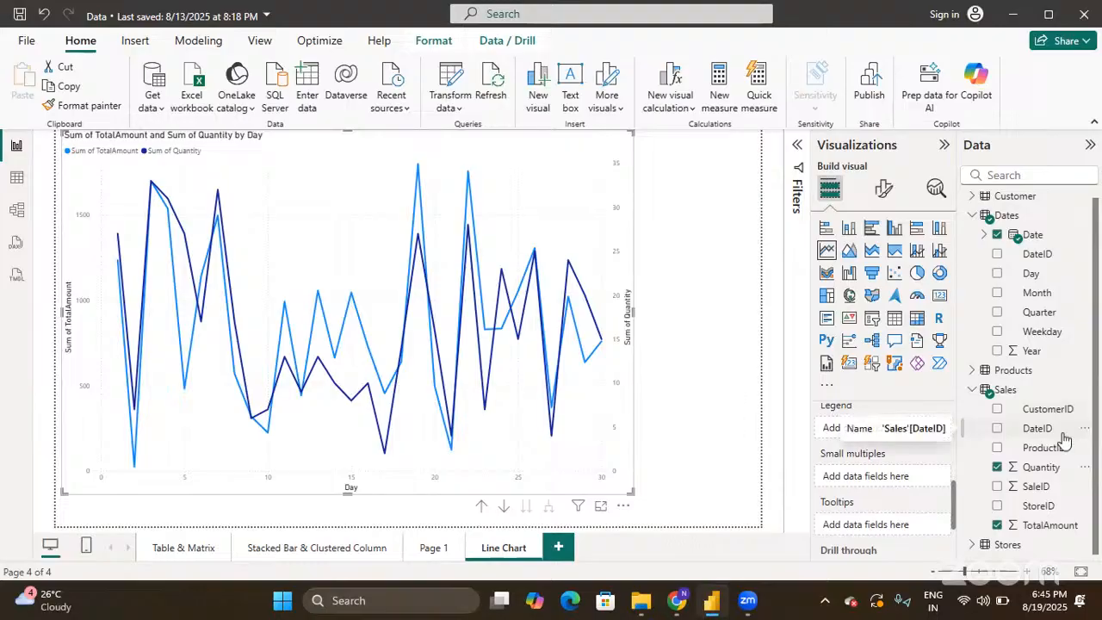
{"action": "left_click", "coordinate": [973, 371]}
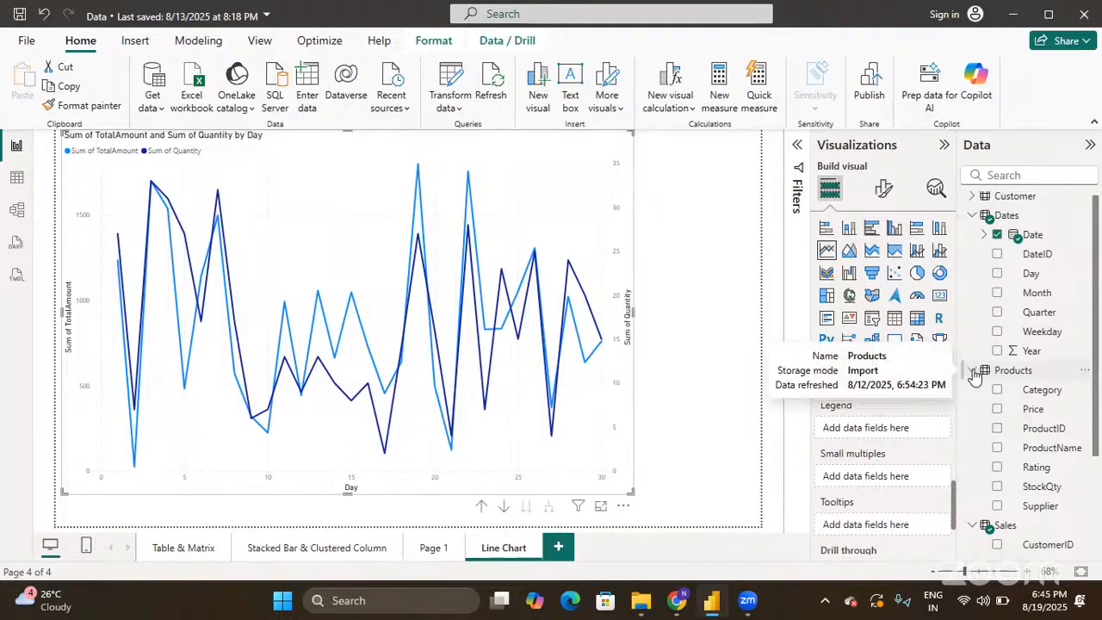
{"action": "left_click", "coordinate": [974, 371]}
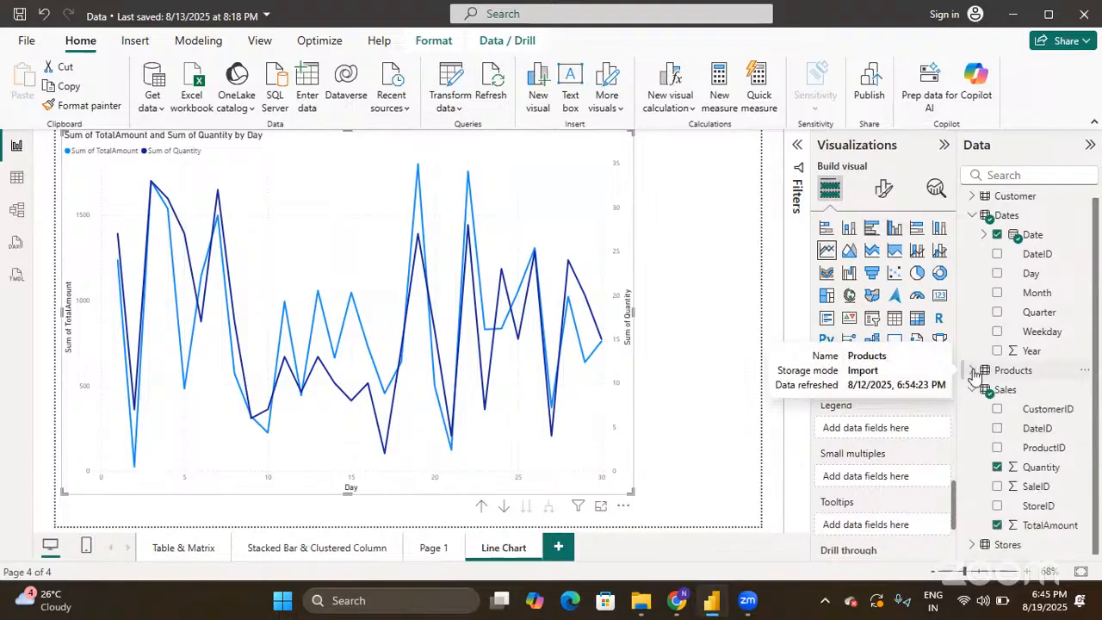
{"action": "left_click", "coordinate": [969, 550]}
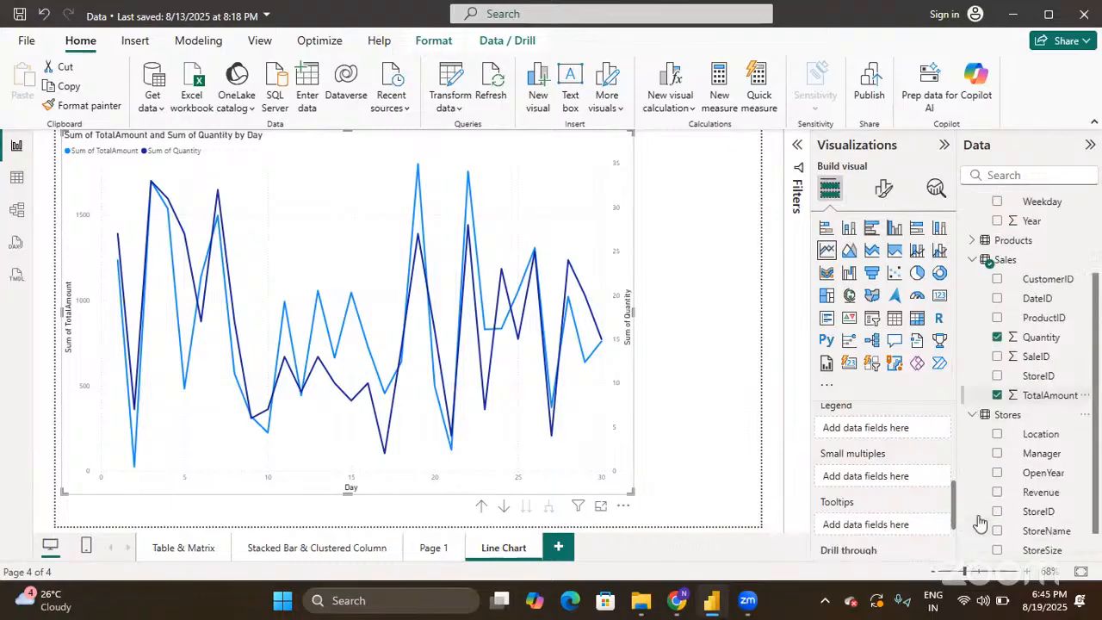
{"action": "left_click", "coordinate": [998, 429]}
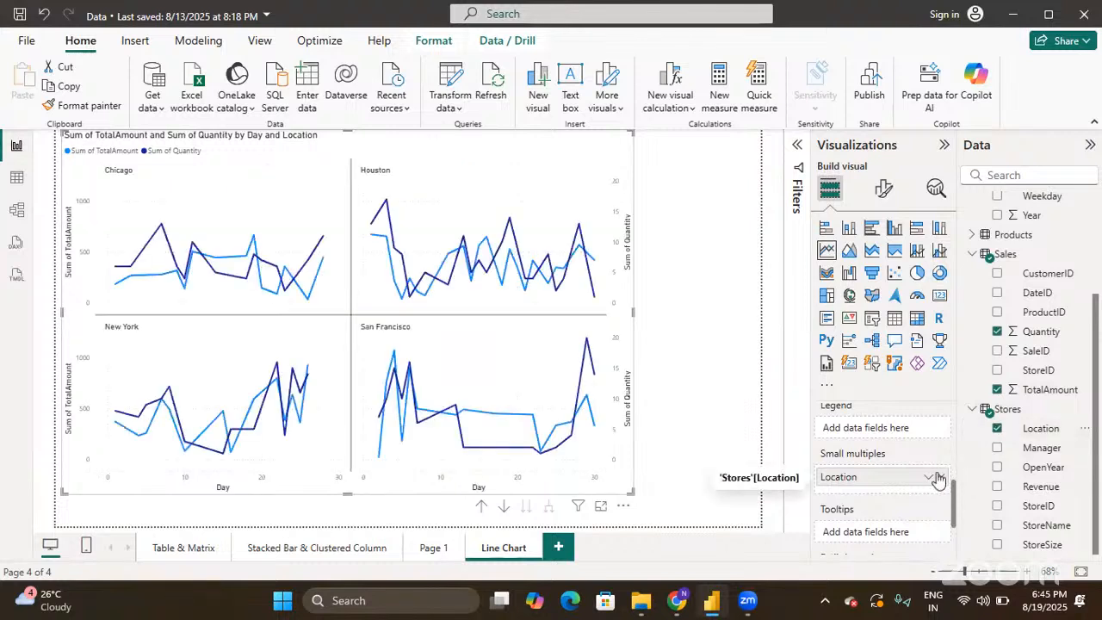
- Move Location out of small multiples and remove Sum of Quantity, leaving only TotalAmount by Day
{"action": "left_click_drag", "start_coordinate": [938, 481], "coordinate": [897, 435]}
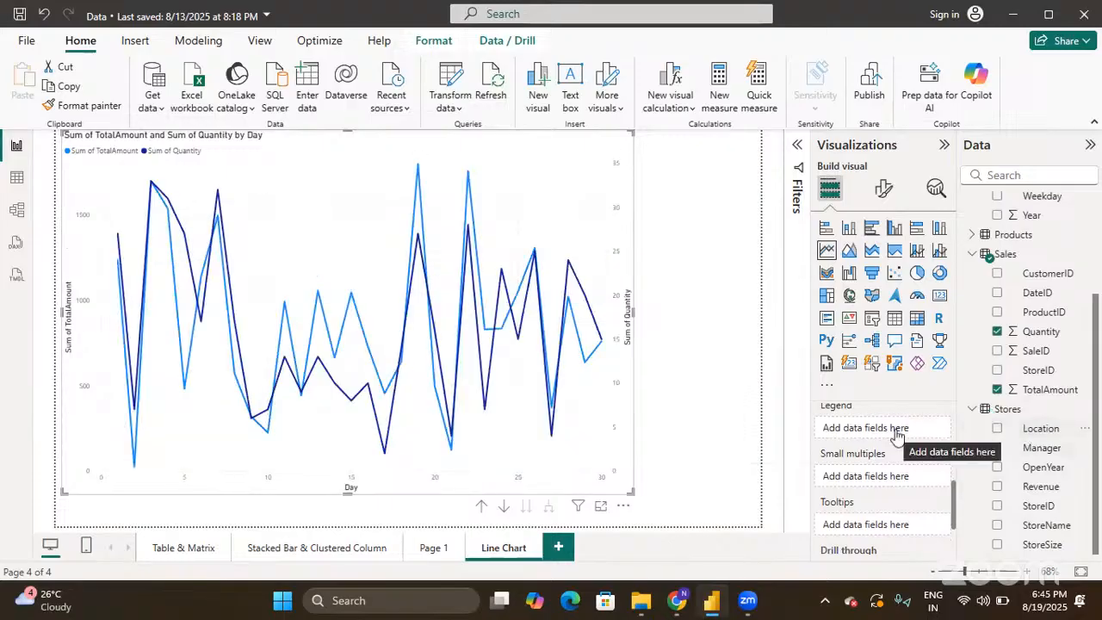
{"action": "left_click_drag", "start_coordinate": [1040, 429], "coordinate": [877, 433]}
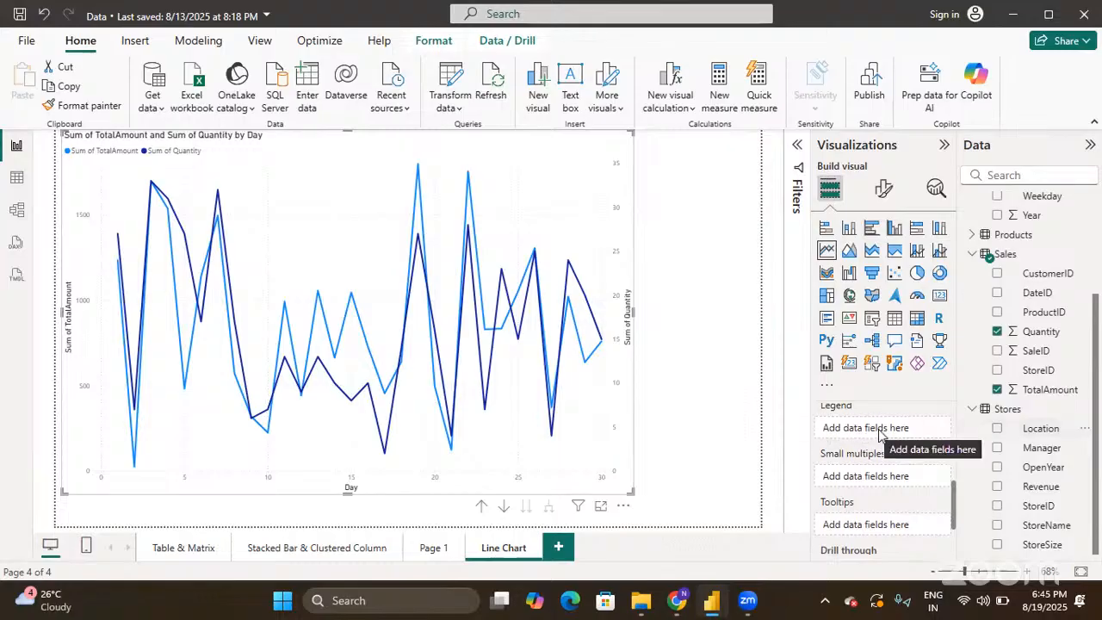
{"action": "scroll", "coordinate": [881, 435], "scroll_direction": "up", "scroll_amount": 1}
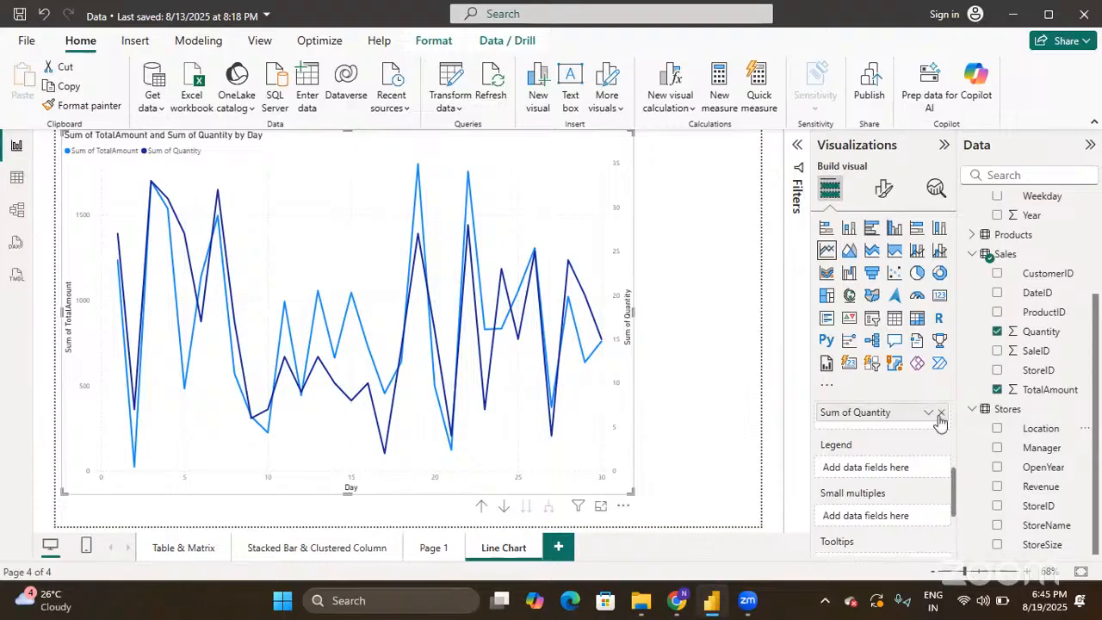
{"action": "left_click", "coordinate": [941, 413]}
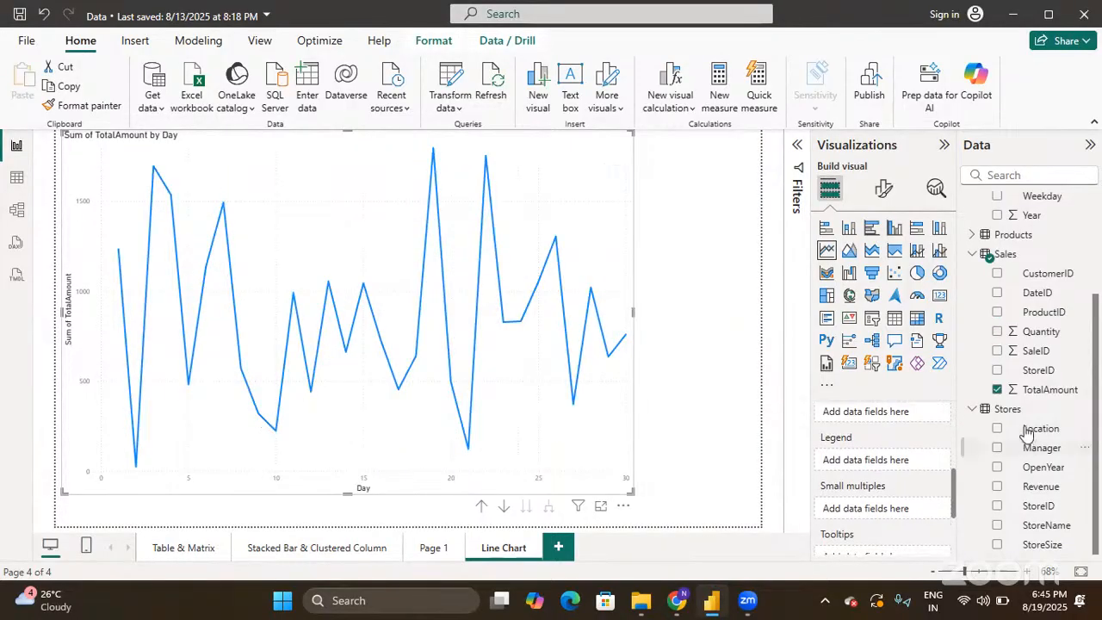
- Add Stores Location to the Legend for four city lines, then briefly highlight Chicago
{"action": "left_click_drag", "start_coordinate": [1001, 429], "coordinate": [889, 464]}
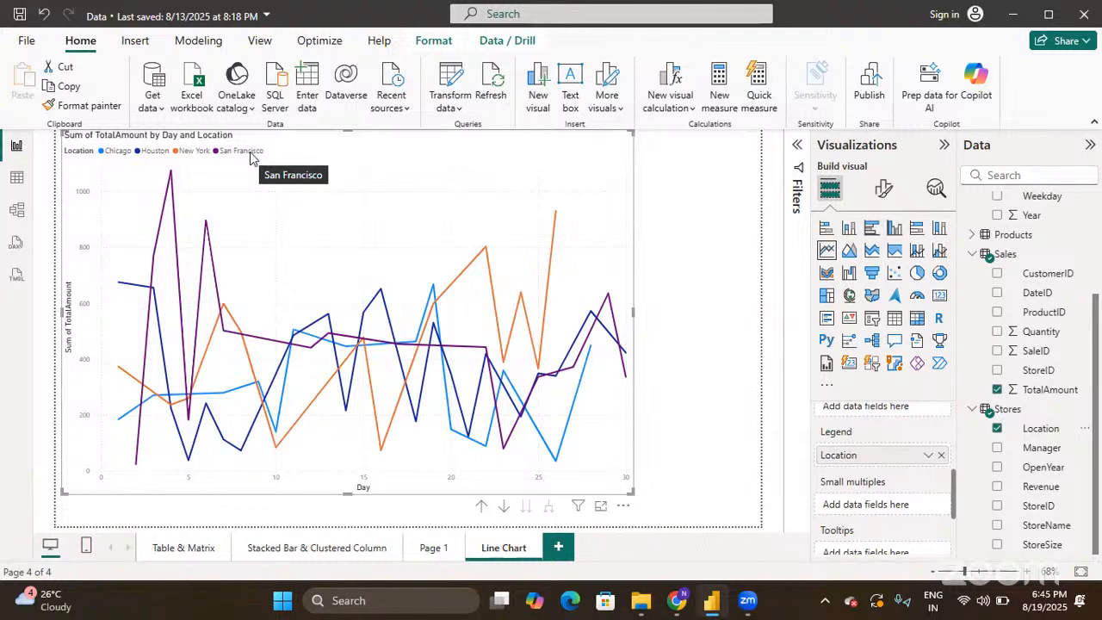
{"action": "left_click", "coordinate": [287, 370]}
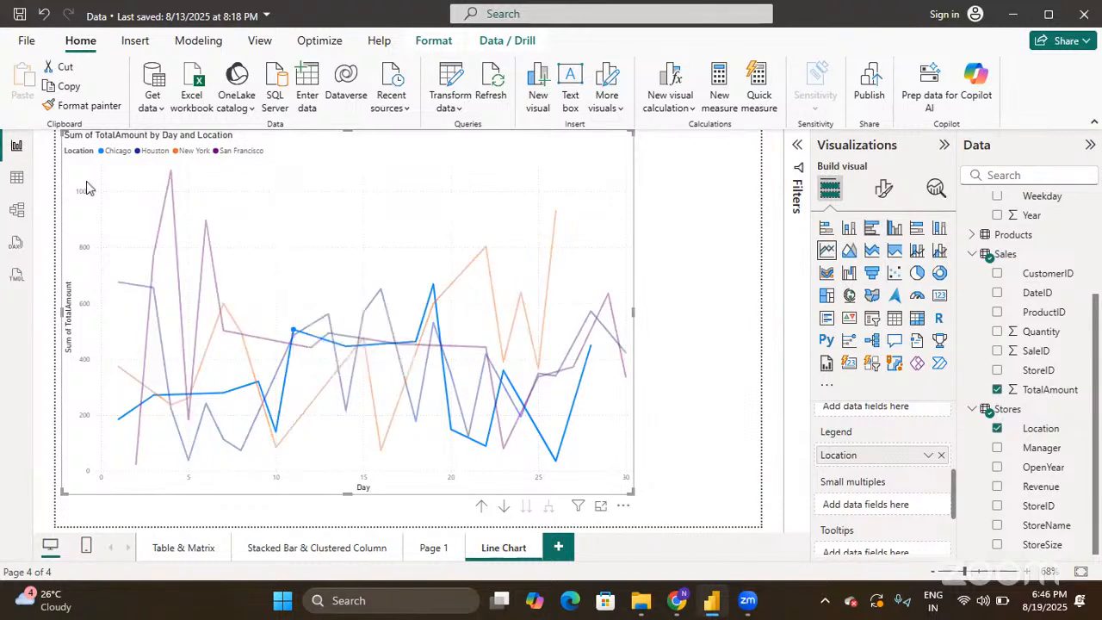
{"action": "left_click", "coordinate": [328, 278]}
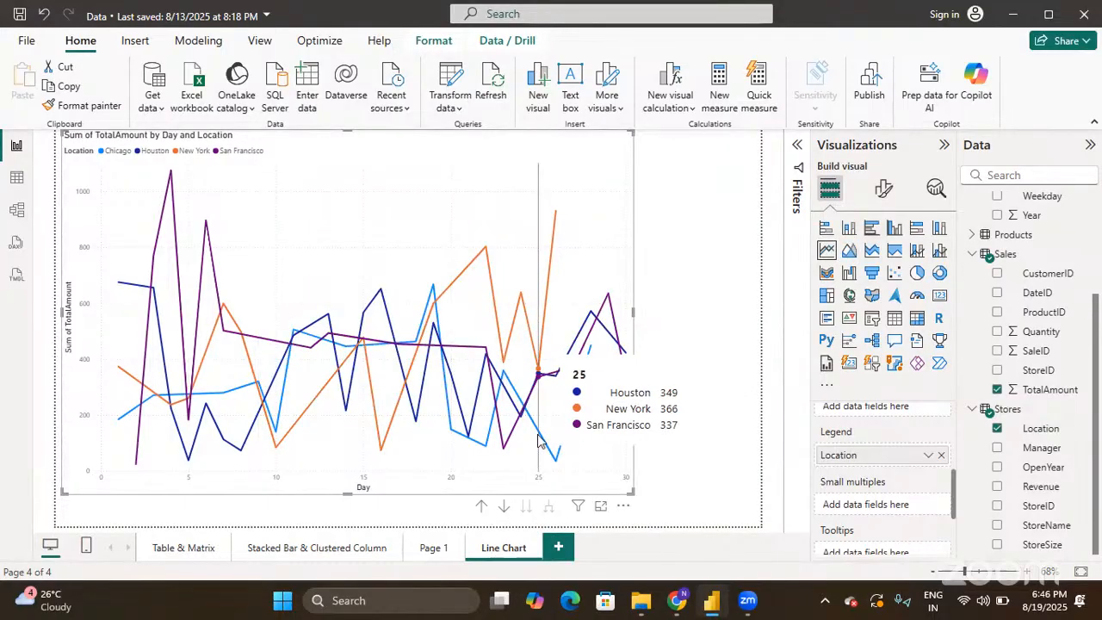
- Remove Location from the Legend well, restoring the single Sum of TotalAmount line
{"action": "scroll", "coordinate": [828, 497], "scroll_direction": "down", "scroll_amount": 1}
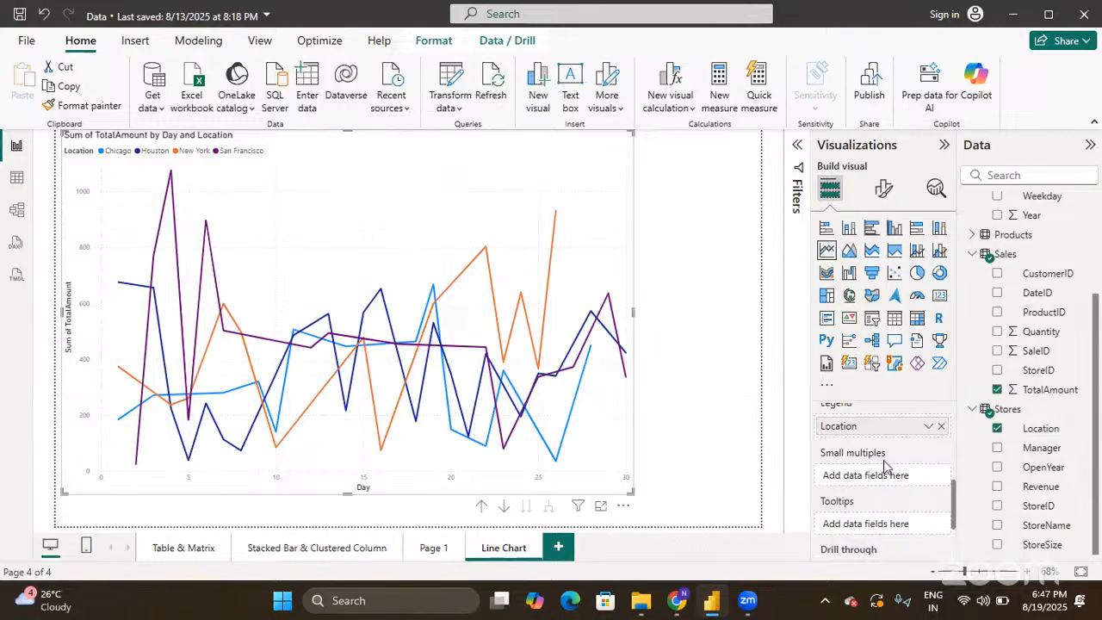
{"action": "scroll", "coordinate": [885, 466], "scroll_direction": "up", "scroll_amount": 1}
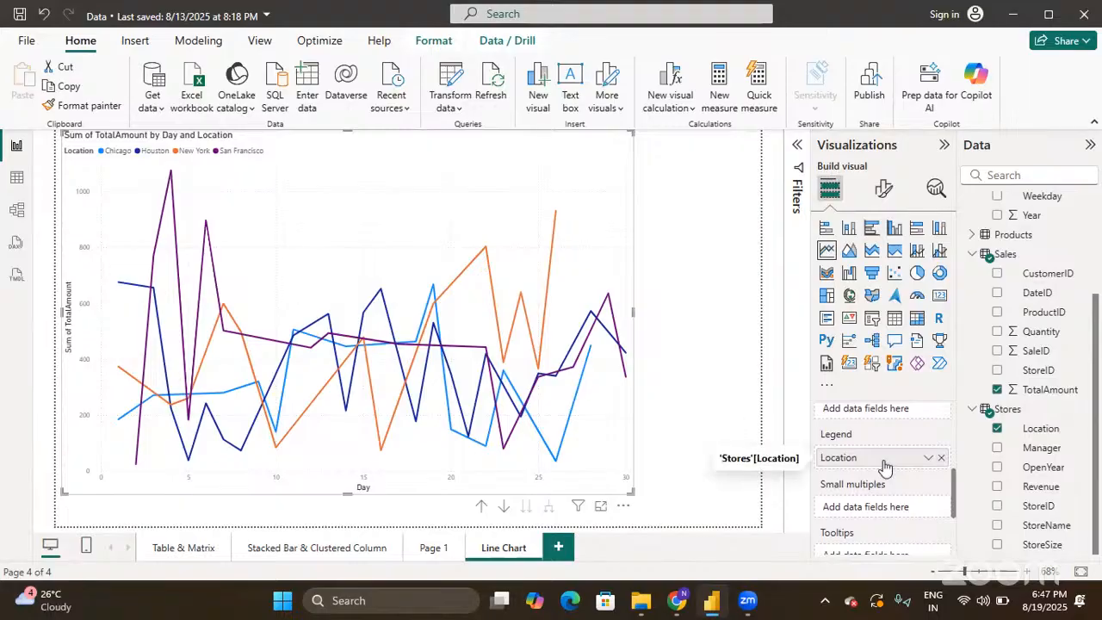
{"action": "scroll", "coordinate": [885, 466], "scroll_direction": "up", "scroll_amount": 5}
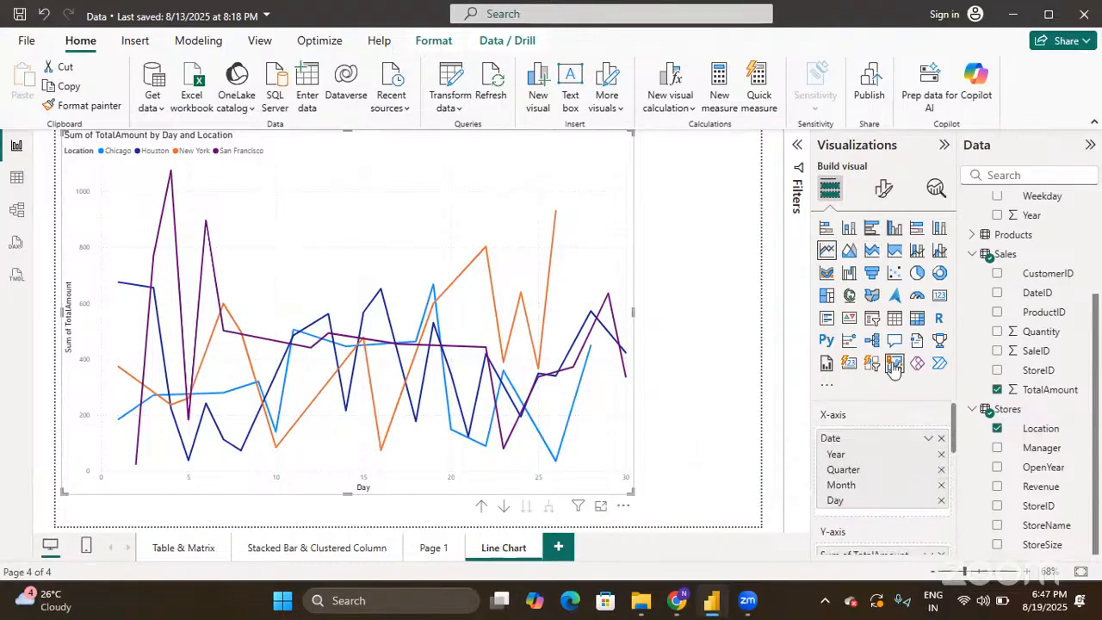
{"action": "scroll", "coordinate": [904, 415], "scroll_direction": "down", "scroll_amount": 3}
{"action": "scroll", "coordinate": [904, 415], "scroll_direction": "down", "scroll_amount": 1}
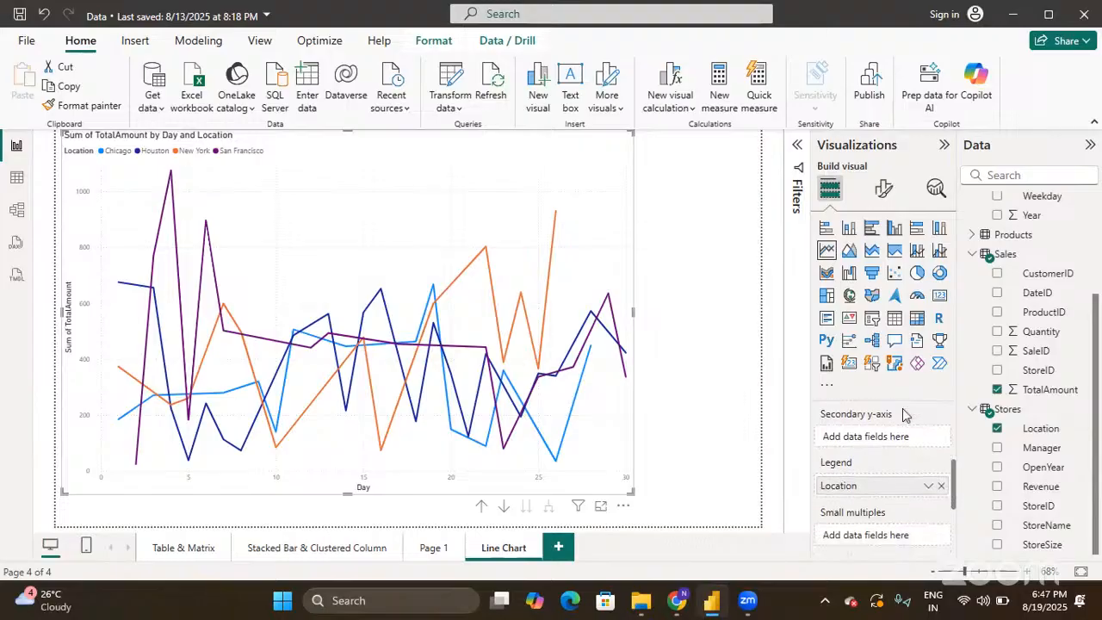
{"action": "left_click", "coordinate": [942, 487]}
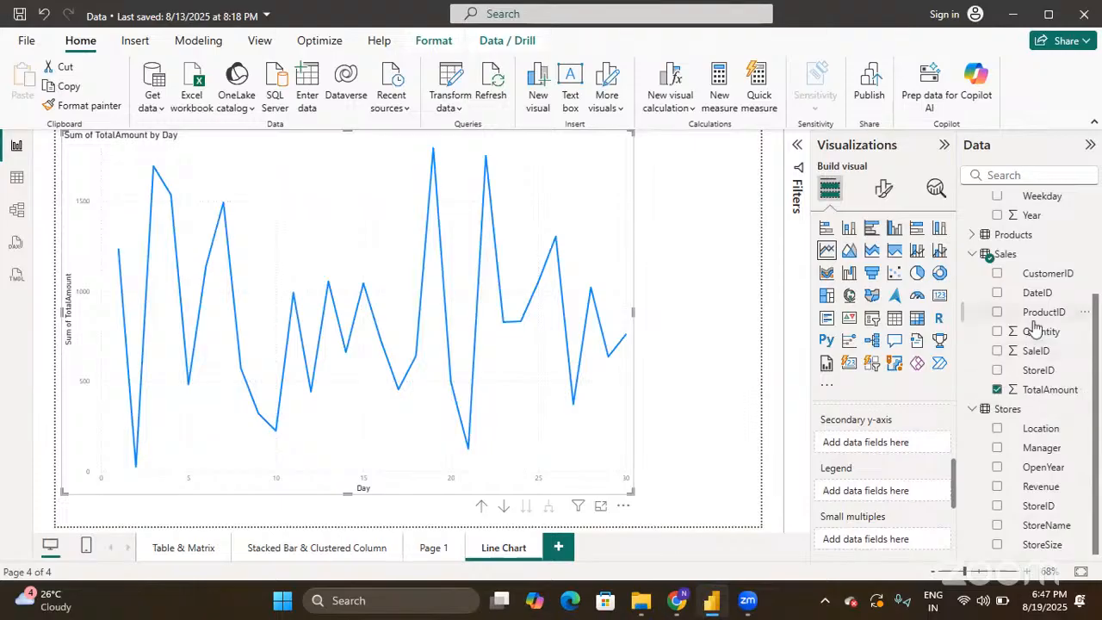
- Put Sales Quantity into the Secondary y-axis well as Sum of Quantity
{"action": "left_click_drag", "start_coordinate": [1038, 332], "coordinate": [898, 448]}
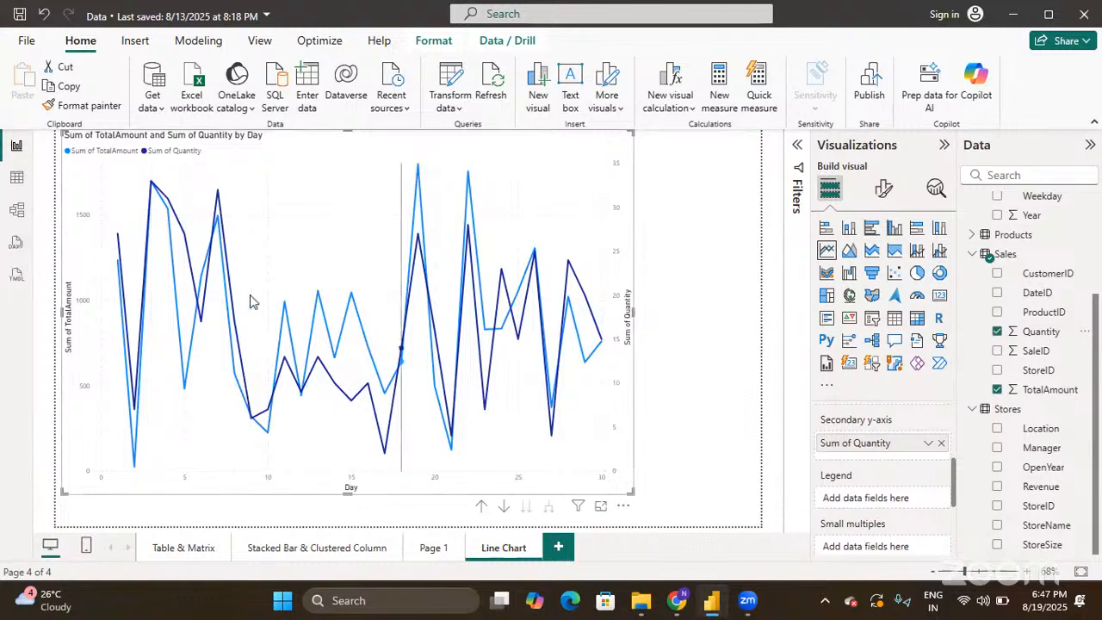
{"action": "mouse_move", "coordinate": [253, 302]}
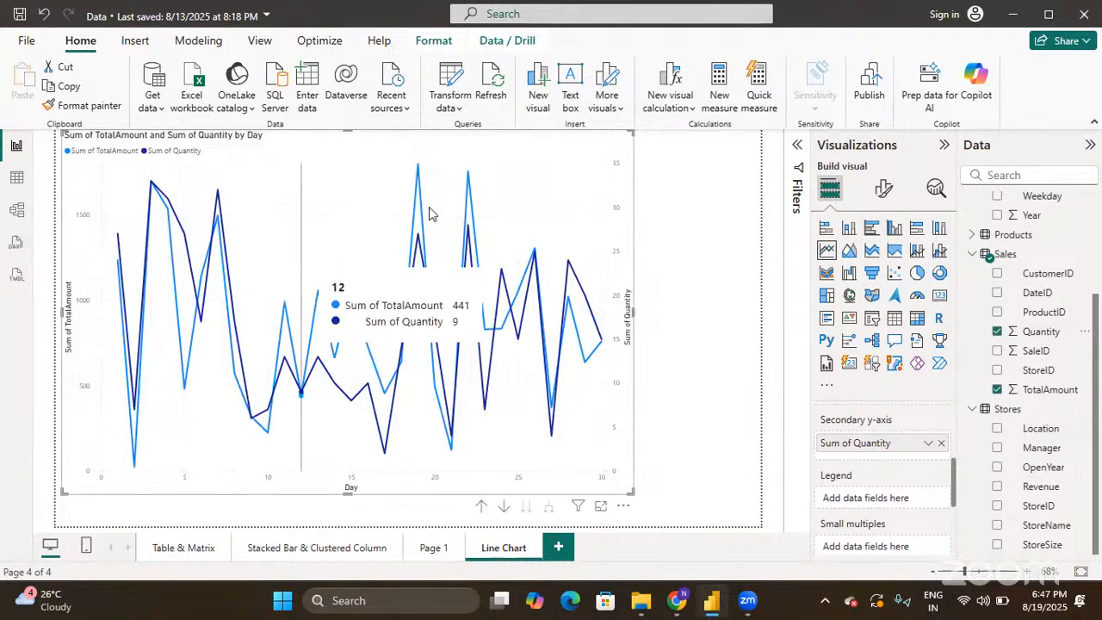
- Set the Day X-axis type to Categorical, then back to Continuous
{"action": "left_click", "coordinate": [887, 191]}
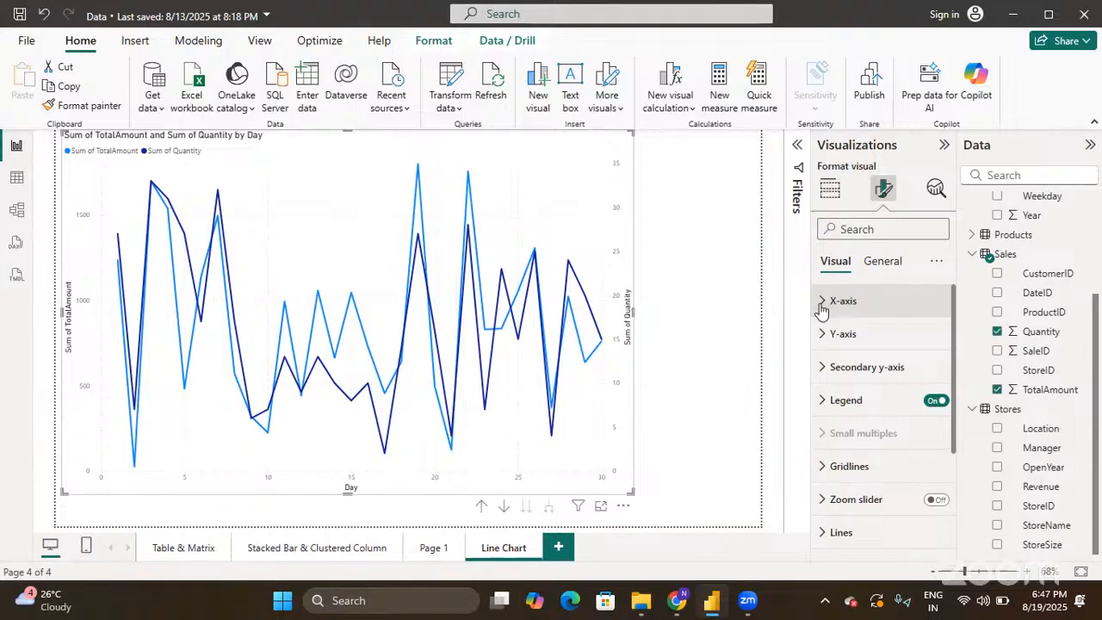
{"action": "left_click", "coordinate": [821, 306]}
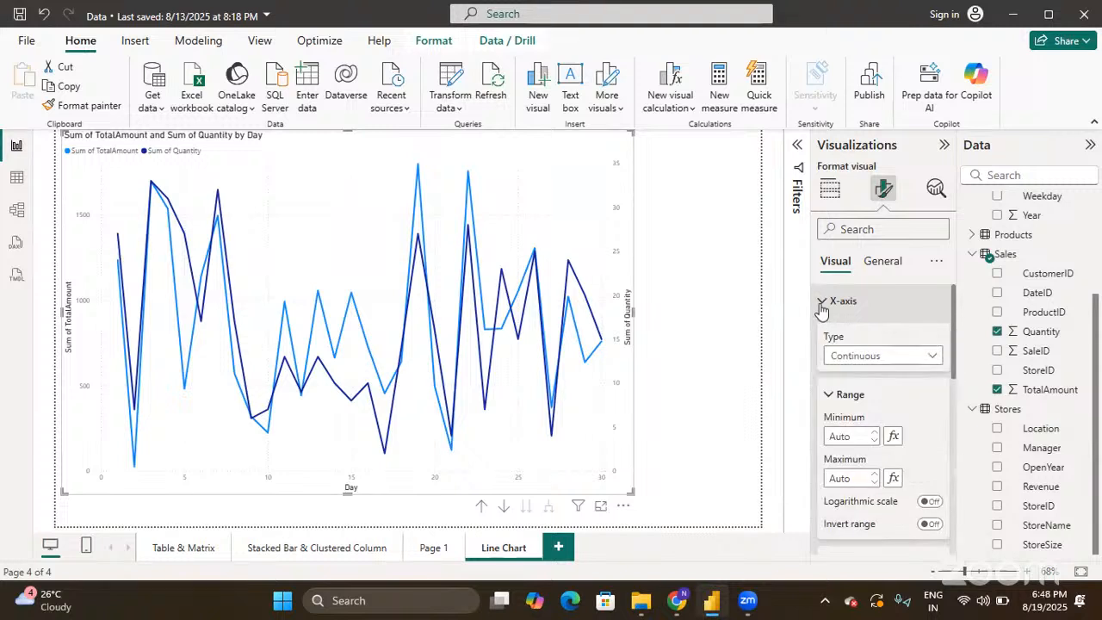
{"action": "left_click", "coordinate": [866, 361]}
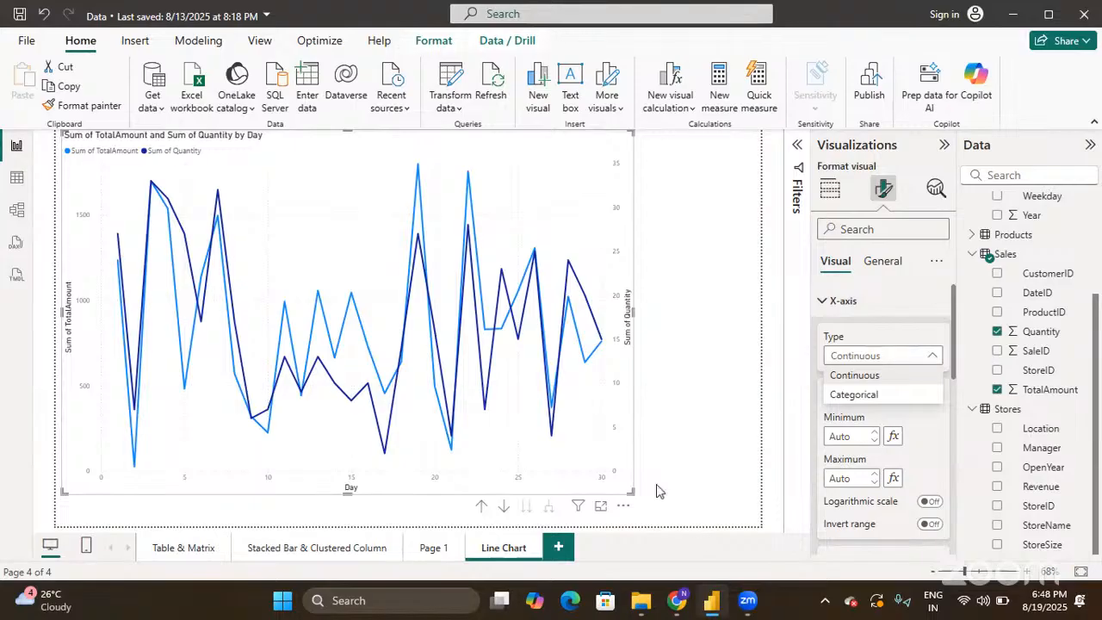
{"action": "left_click", "coordinate": [854, 395]}
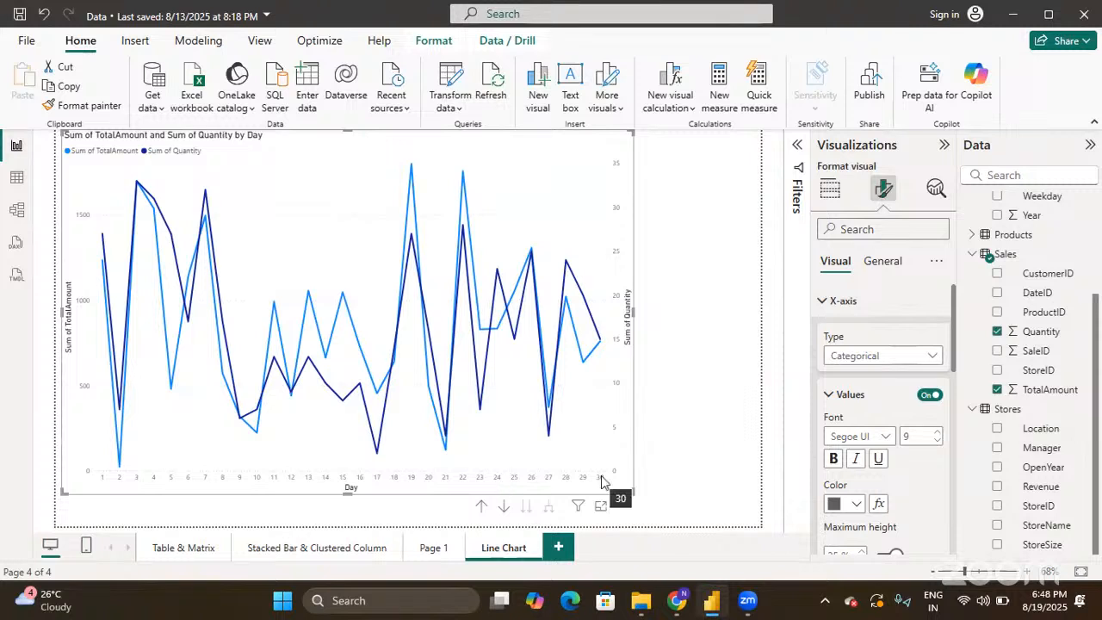
{"action": "left_click", "coordinate": [903, 356]}
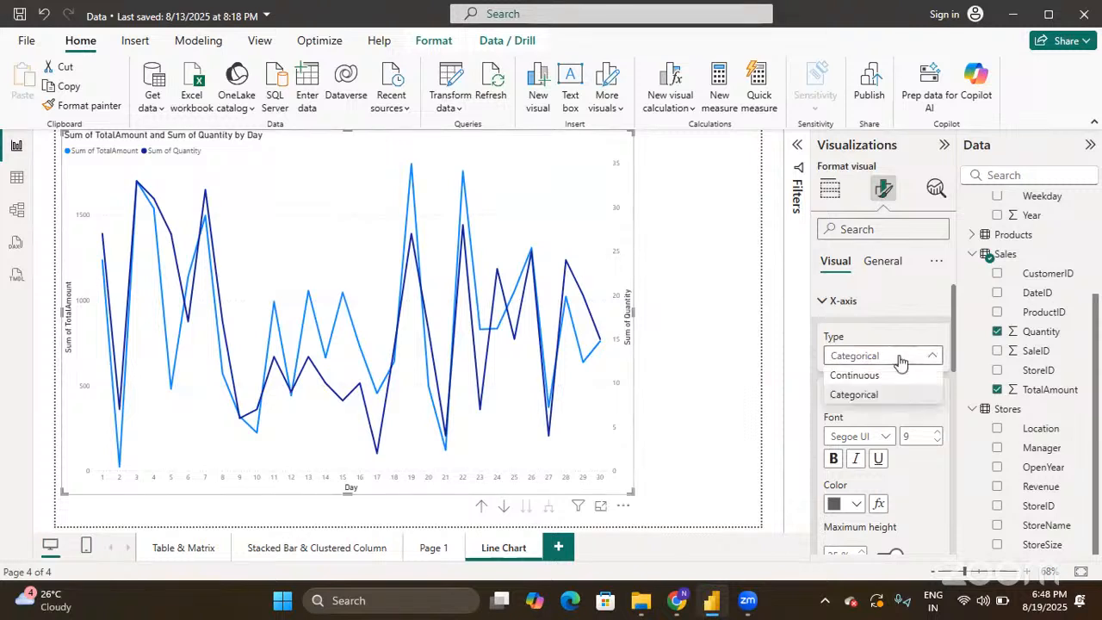
{"action": "left_click", "coordinate": [888, 379]}
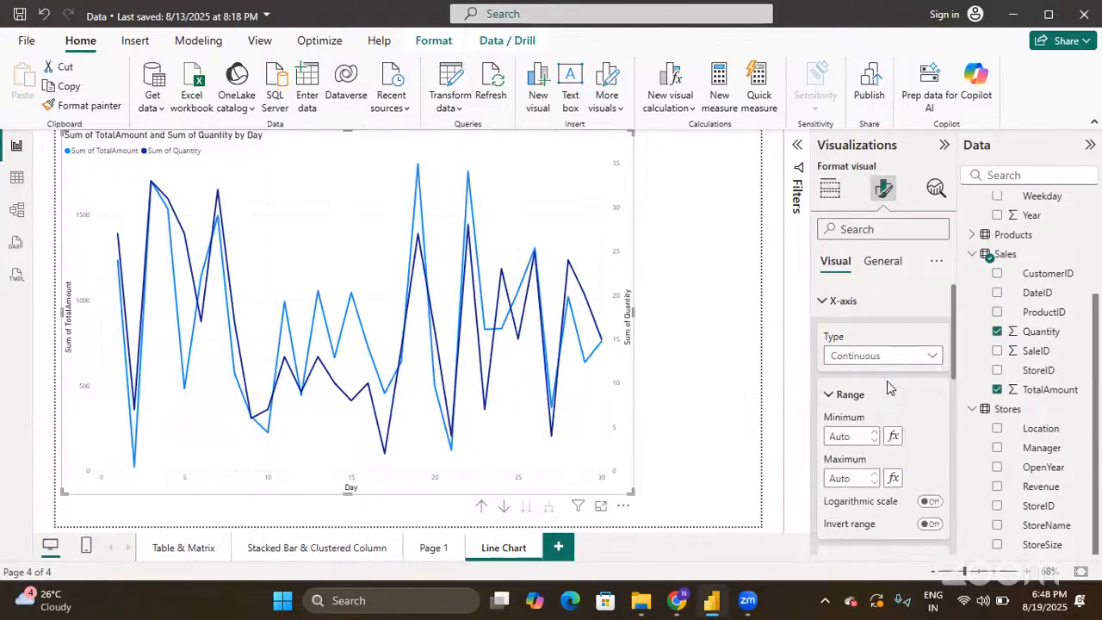
{"action": "scroll", "coordinate": [888, 380], "scroll_direction": "down", "scroll_amount": 1}
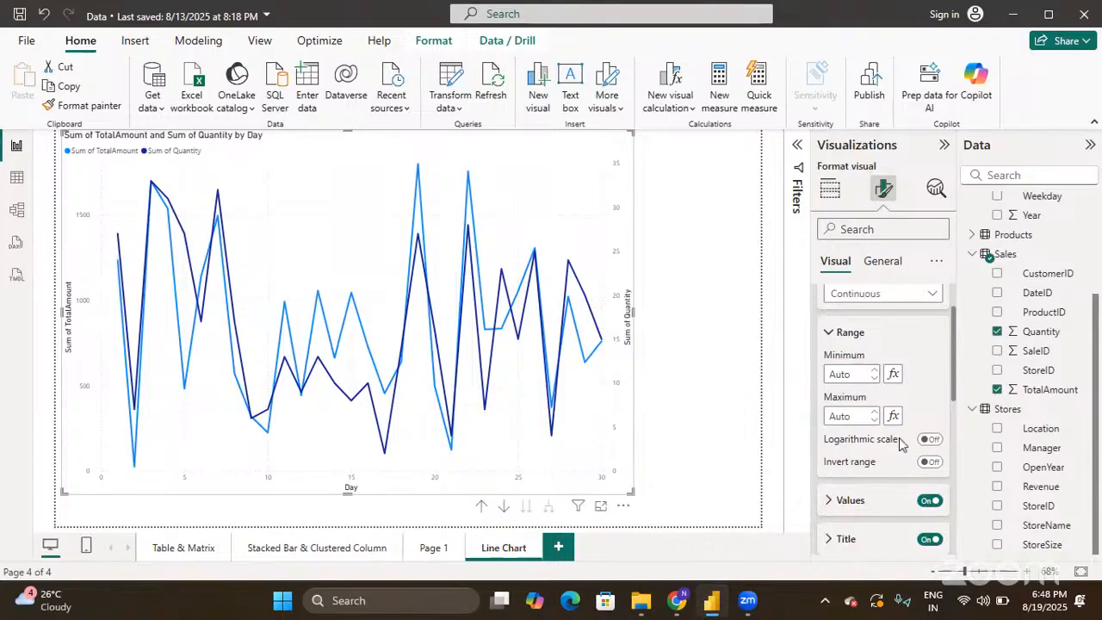
- Expand the X-axis Values and Title sections in Format visual
{"action": "scroll", "coordinate": [900, 444], "scroll_direction": "down", "scroll_amount": 2}
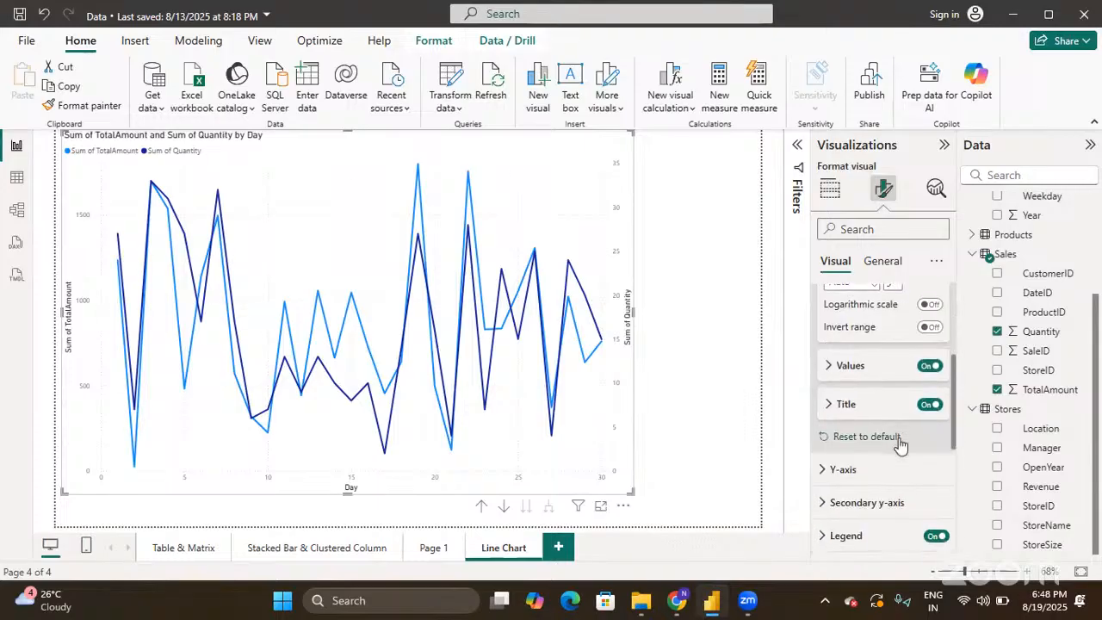
{"action": "left_click", "coordinate": [829, 367]}
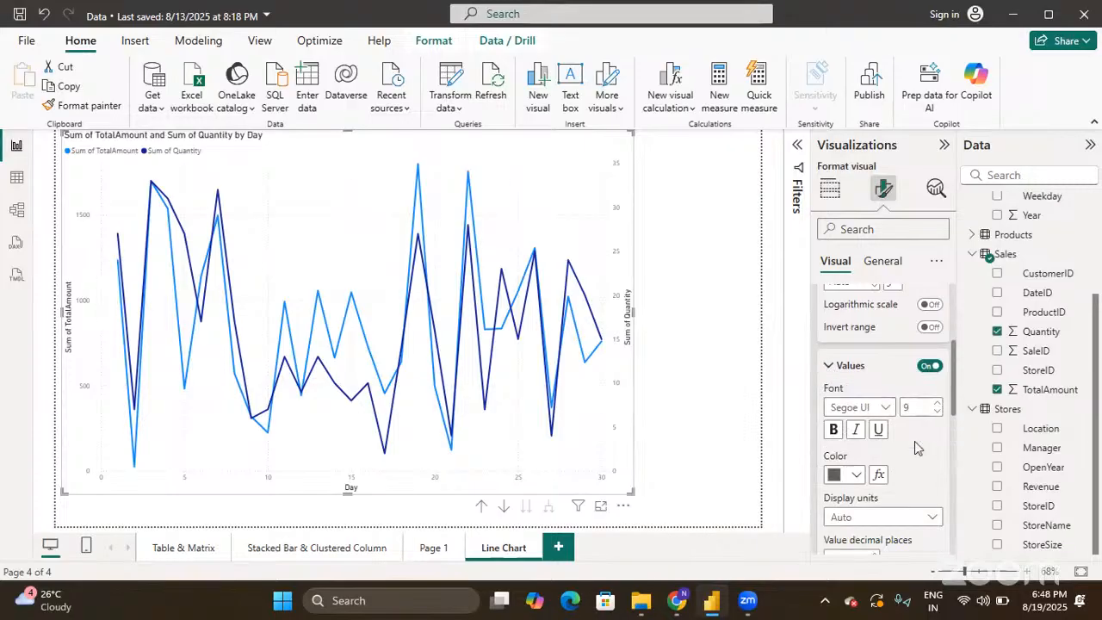
{"action": "scroll", "coordinate": [916, 446], "scroll_direction": "down", "scroll_amount": 1}
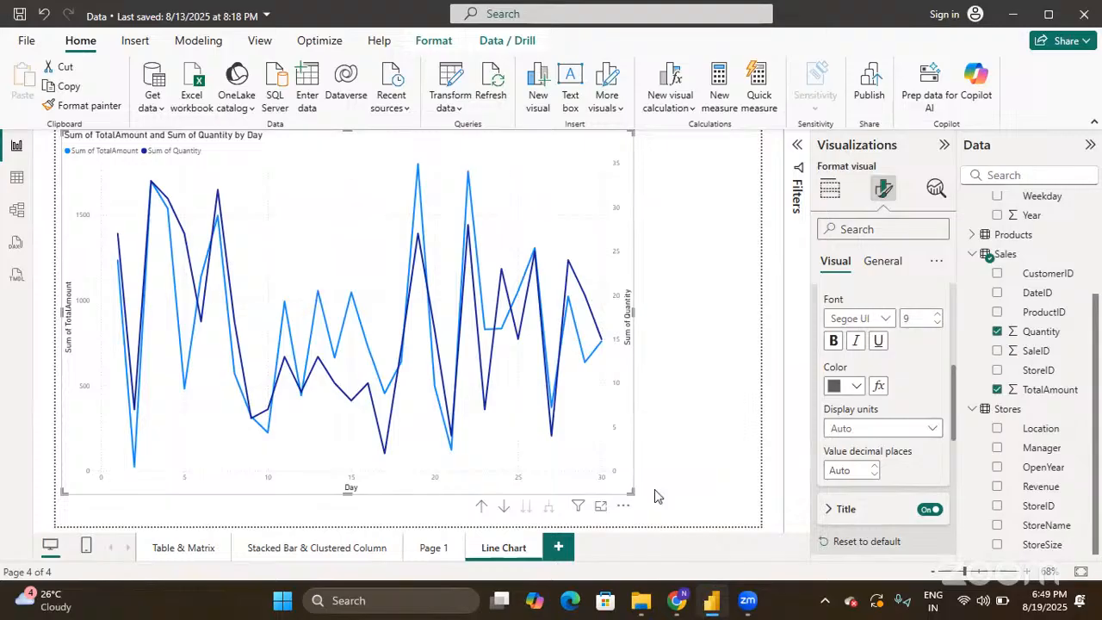
{"action": "scroll", "coordinate": [887, 472], "scroll_direction": "down", "scroll_amount": 3}
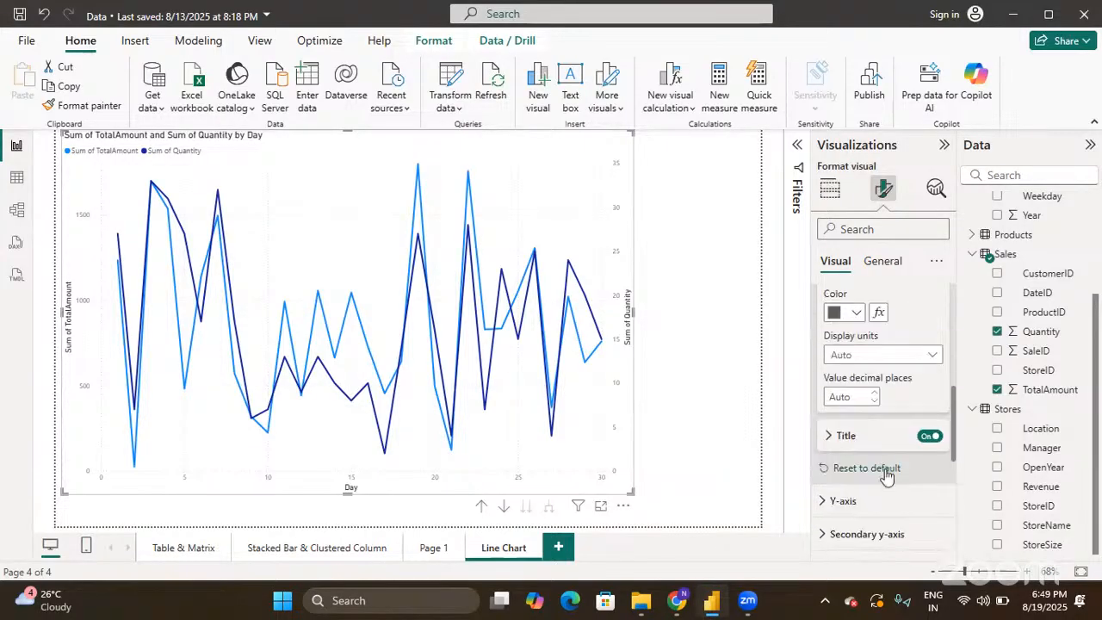
{"action": "left_click", "coordinate": [831, 400]}
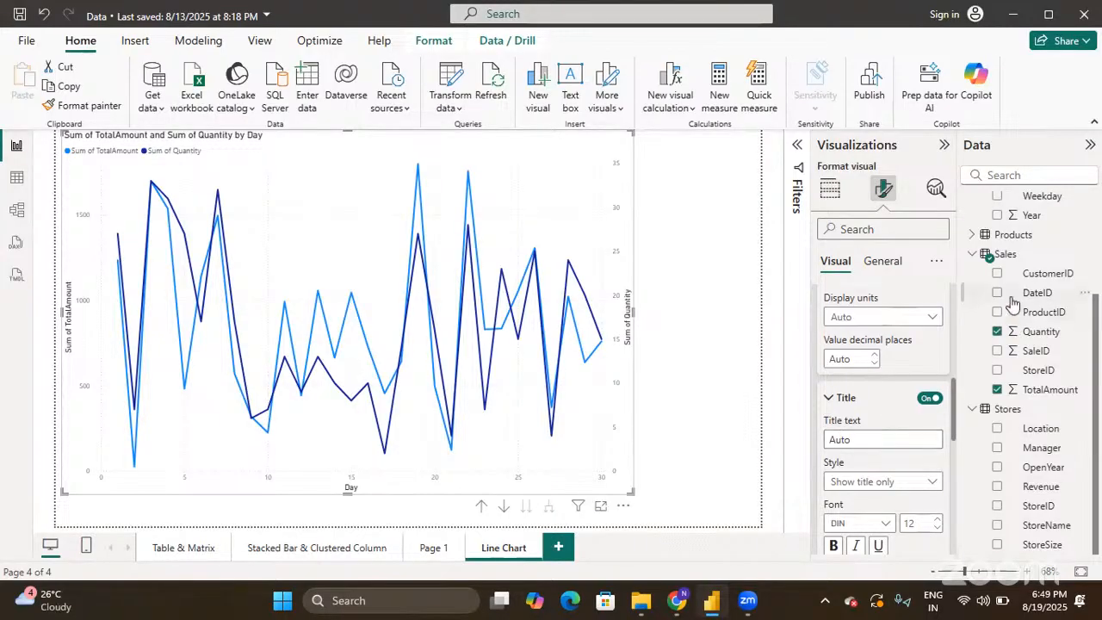
{"action": "scroll", "coordinate": [1029, 284], "scroll_direction": "up", "scroll_amount": 2}
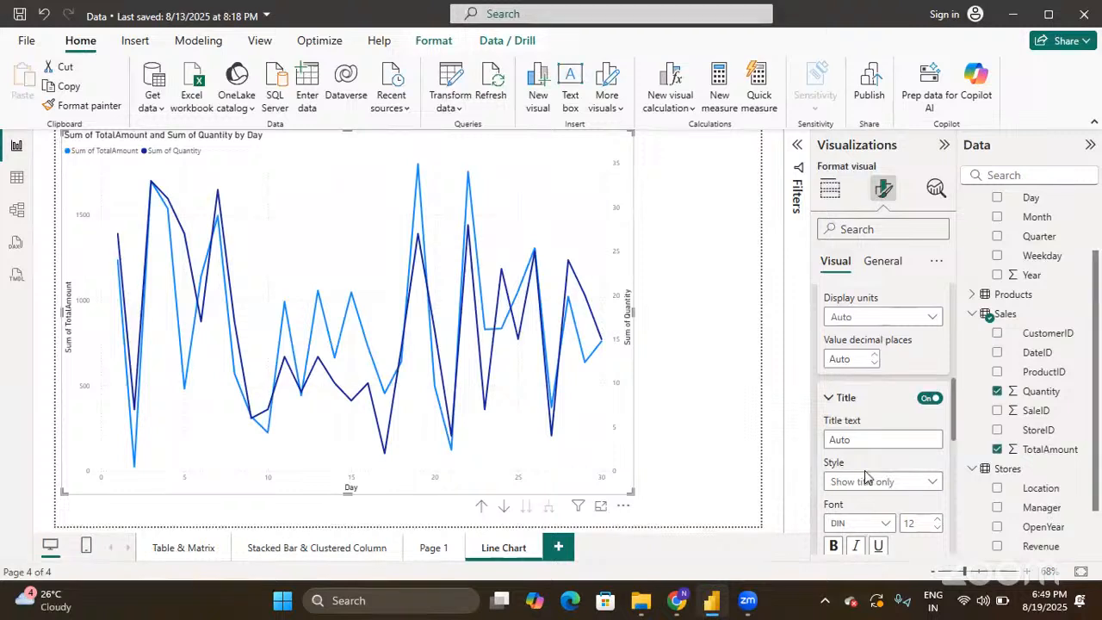
{"action": "scroll", "coordinate": [865, 470], "scroll_direction": "down", "scroll_amount": 2}
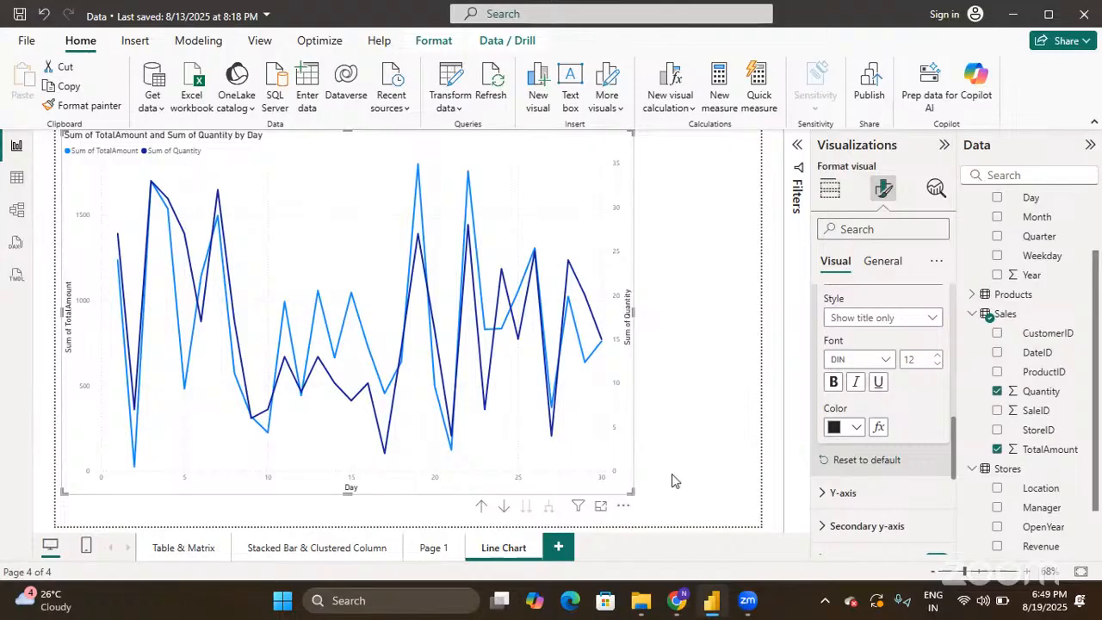
{"action": "scroll", "coordinate": [882, 403], "scroll_direction": "up", "scroll_amount": 6}
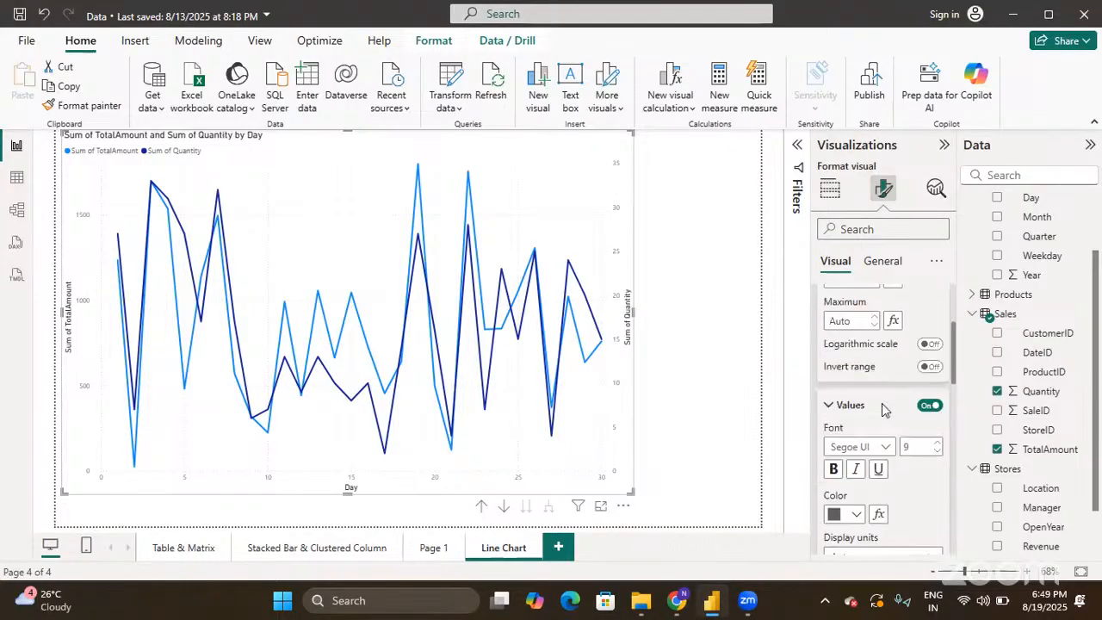
{"action": "left_click", "coordinate": [829, 303]}
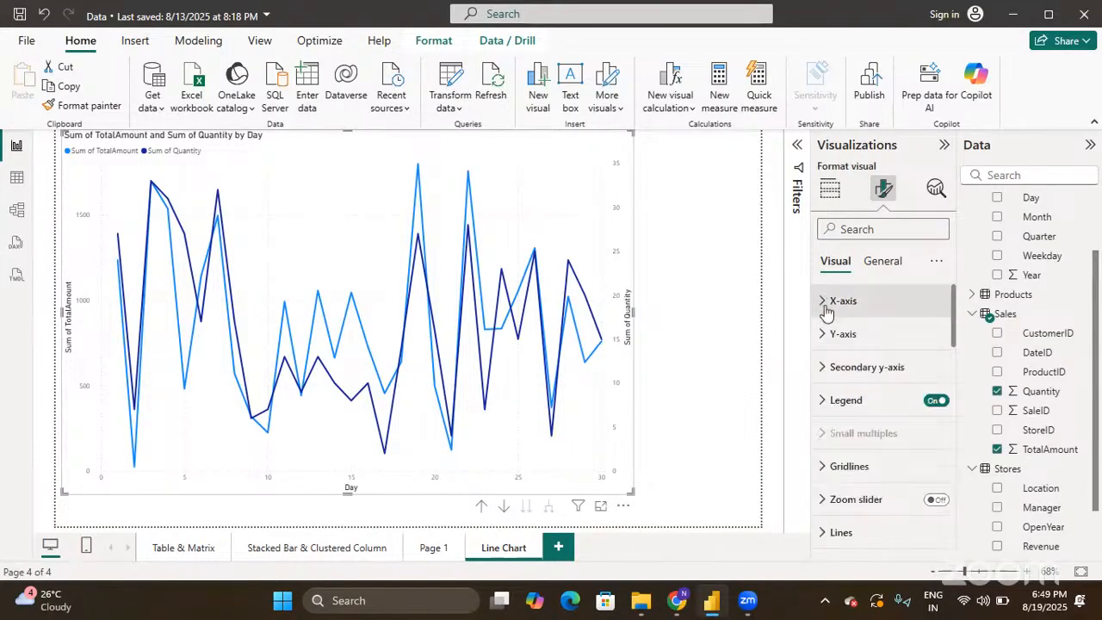
{"action": "left_click", "coordinate": [825, 336]}
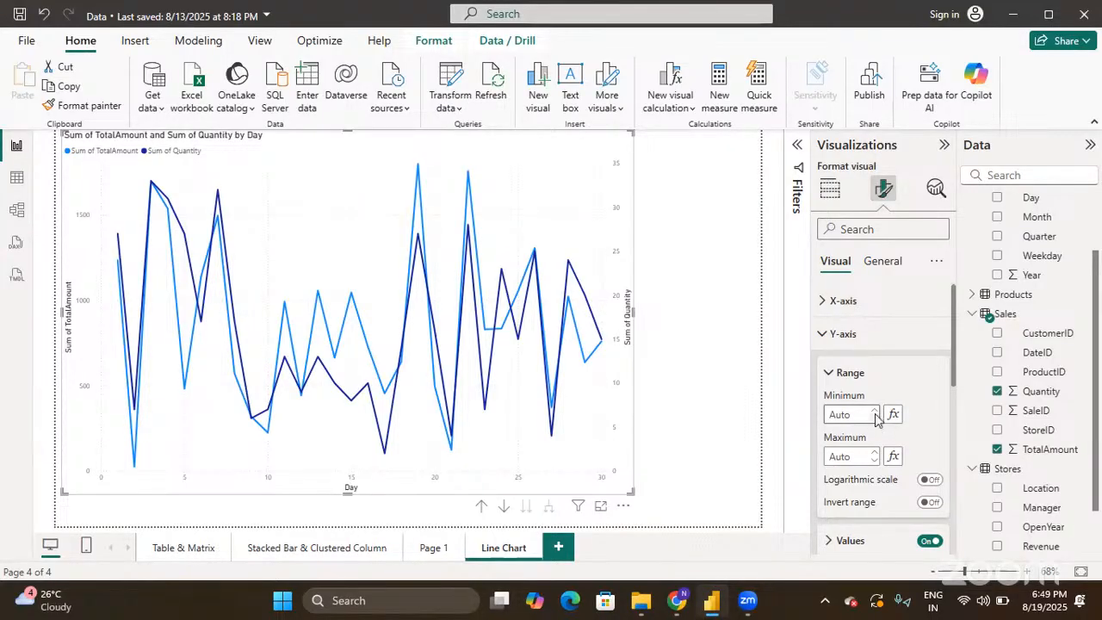
{"action": "scroll", "coordinate": [877, 420], "scroll_direction": "down", "scroll_amount": 3}
{"action": "left_click", "coordinate": [832, 413]}
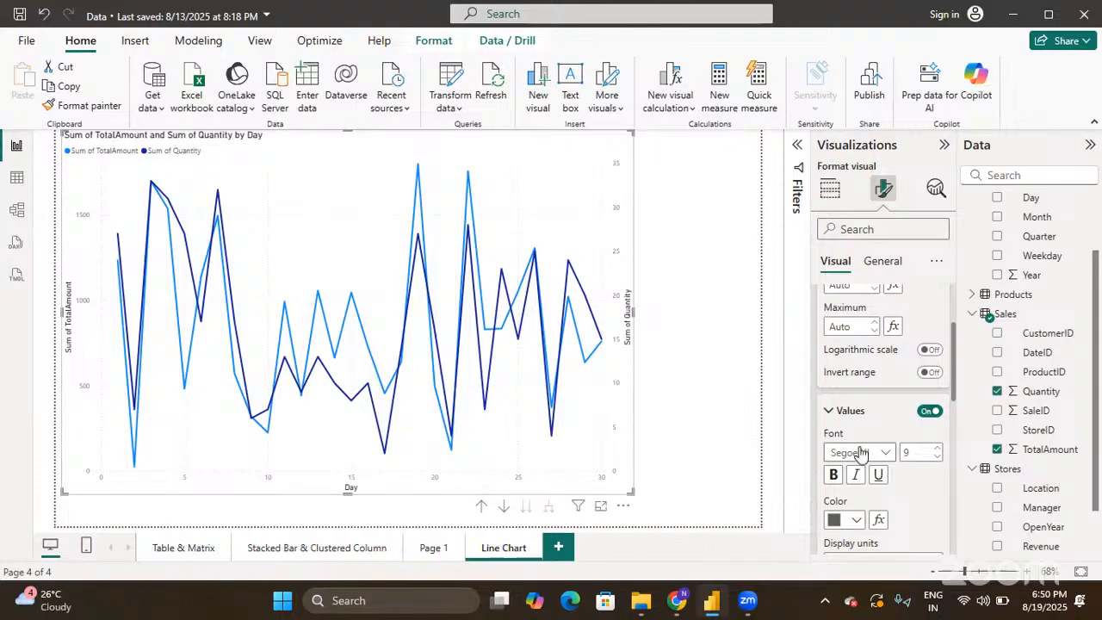
{"action": "scroll", "coordinate": [860, 454], "scroll_direction": "down", "scroll_amount": 1}
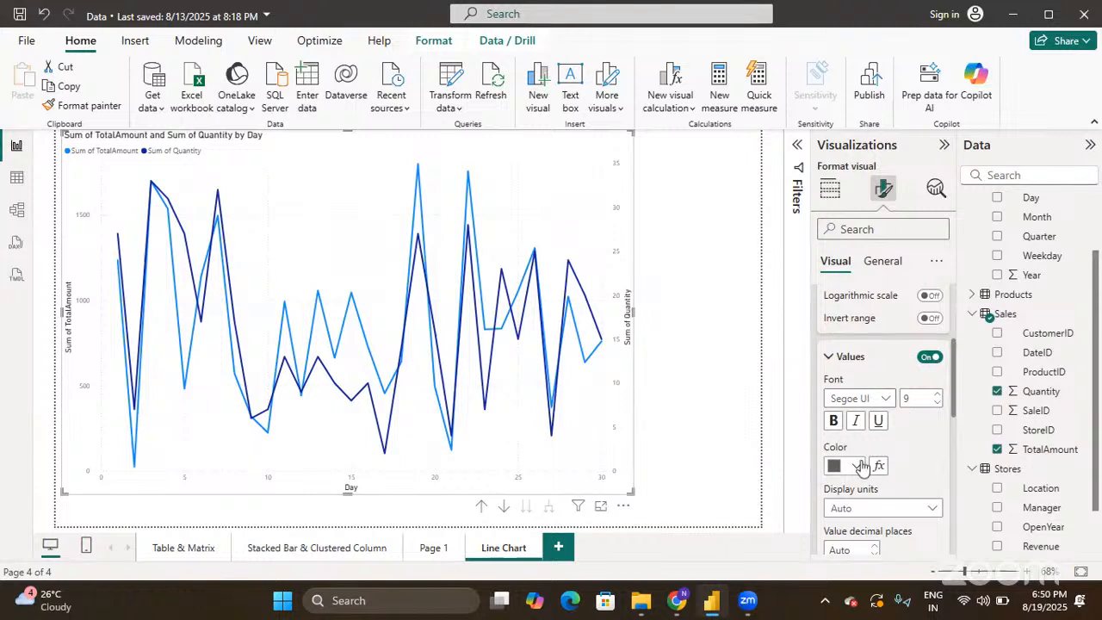
{"action": "scroll", "coordinate": [861, 466], "scroll_direction": "down", "scroll_amount": 3}
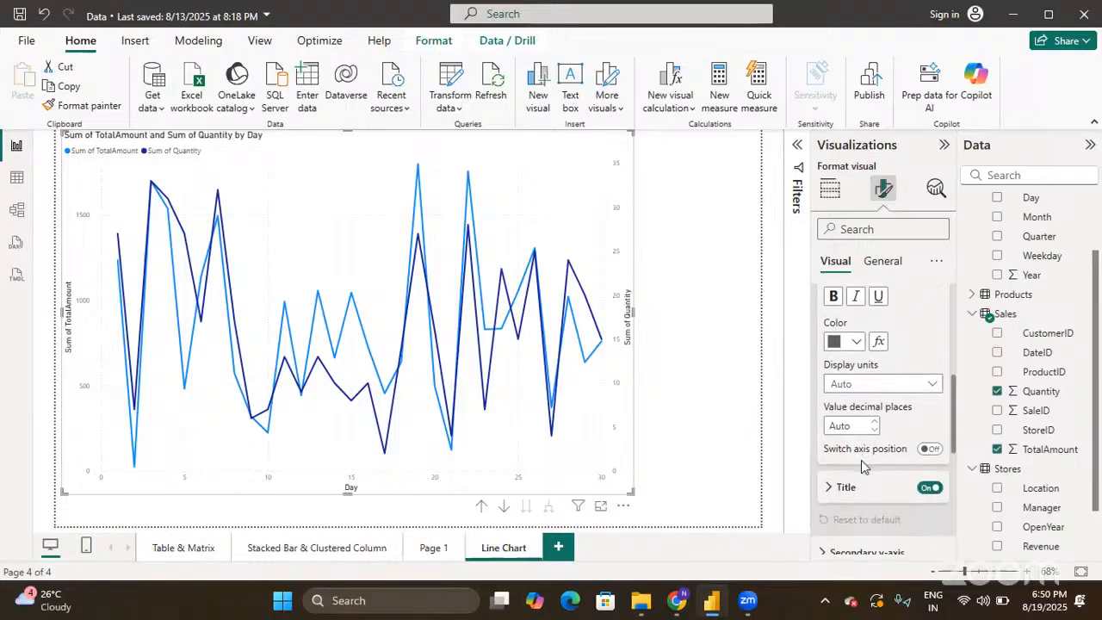
{"action": "scroll", "coordinate": [823, 499], "scroll_direction": "up", "scroll_amount": 5}
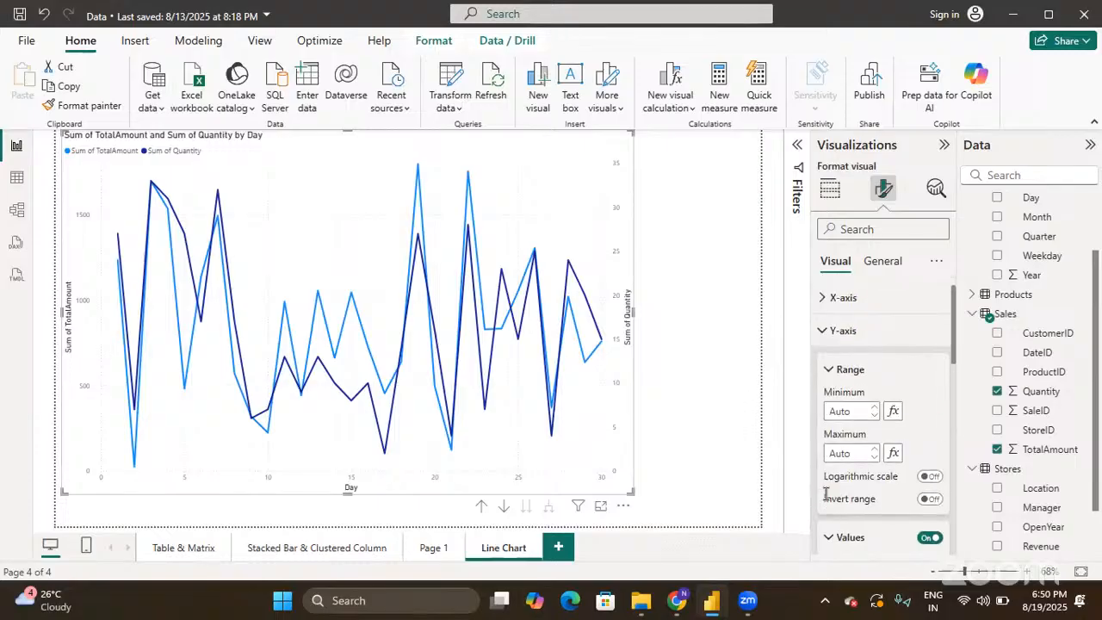
{"action": "left_click", "coordinate": [824, 331]}
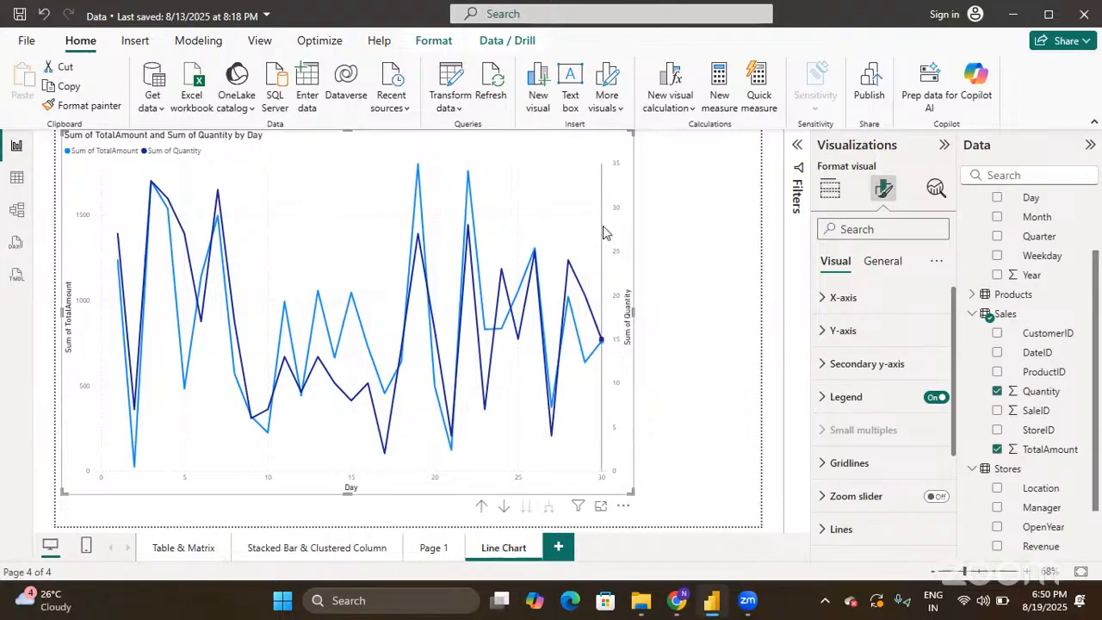
{"action": "mouse_move", "coordinate": [593, 325]}
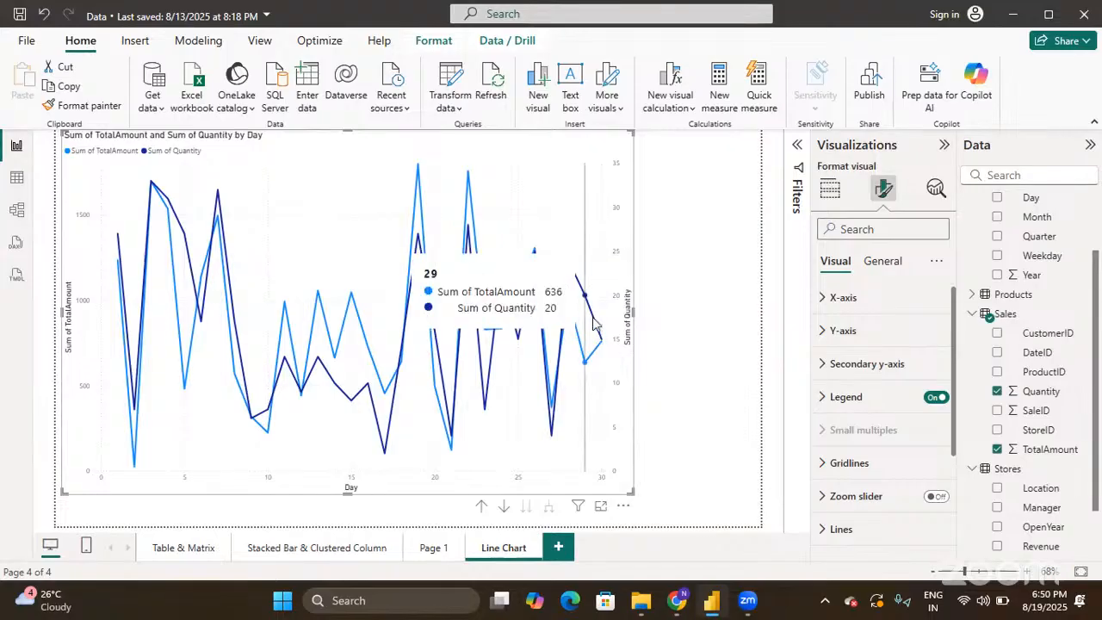
{"action": "left_click", "coordinate": [830, 187]}
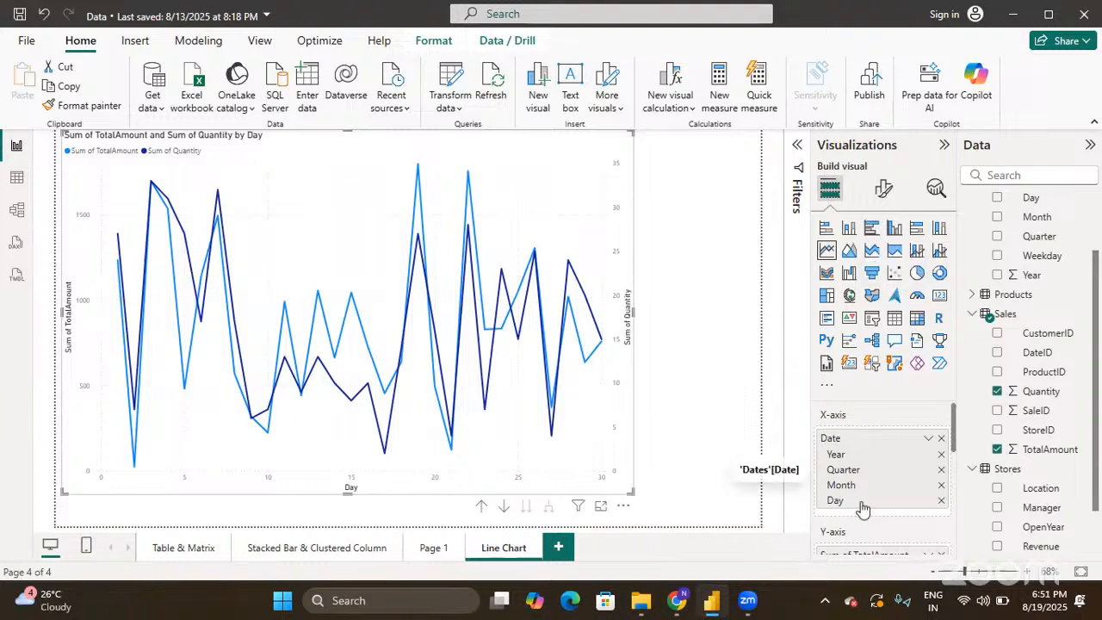
{"action": "scroll", "coordinate": [862, 506], "scroll_direction": "down", "scroll_amount": 2}
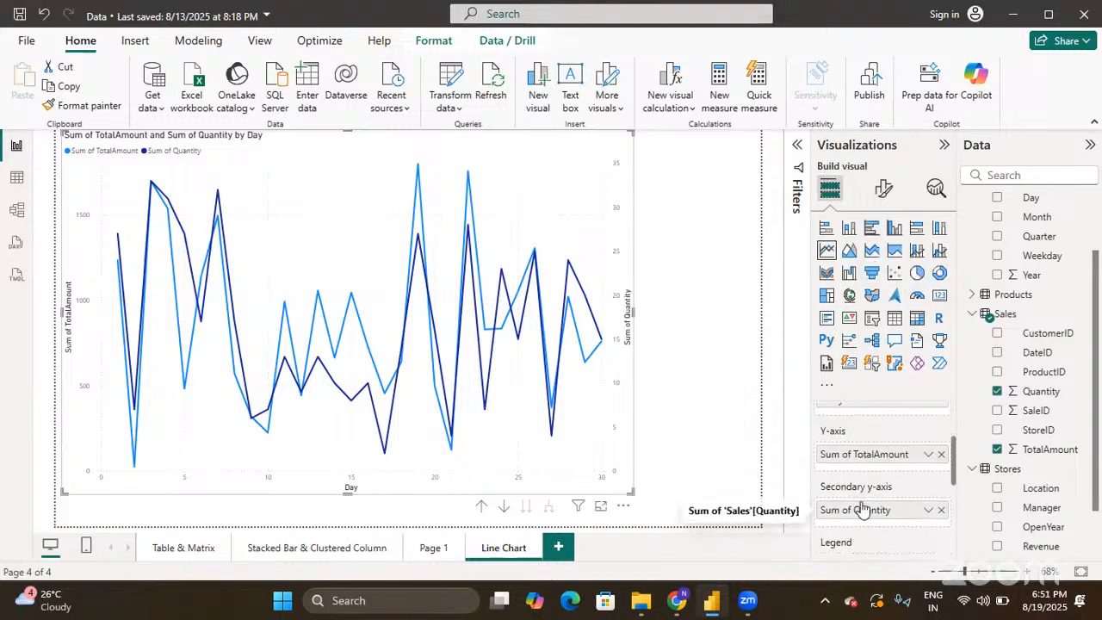
{"action": "left_click", "coordinate": [884, 190]}
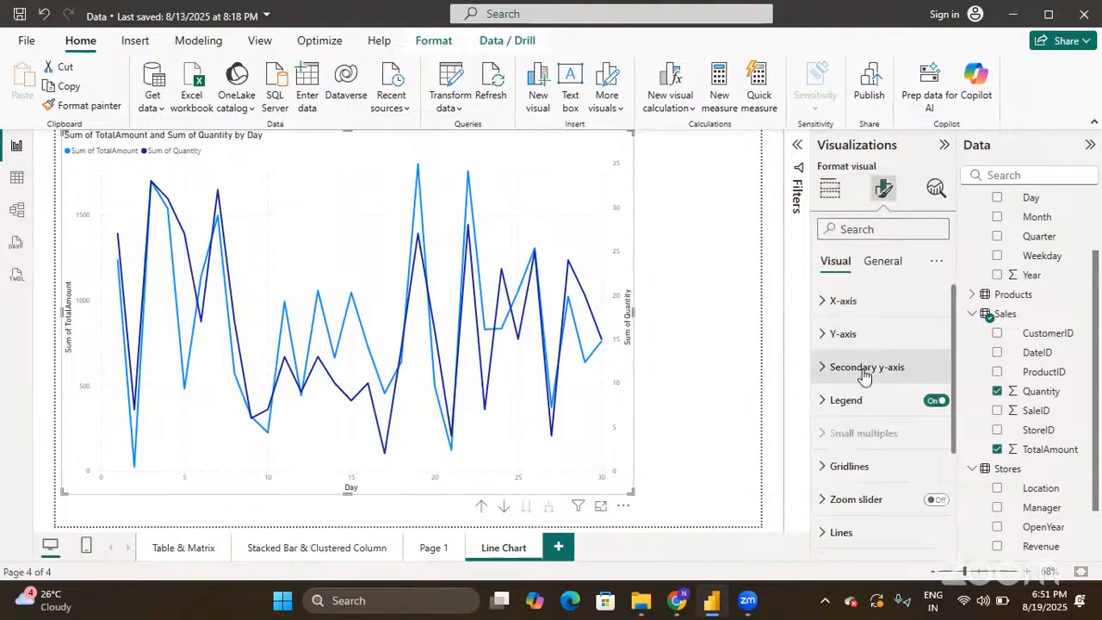
{"action": "left_click", "coordinate": [864, 368]}
{"action": "scroll", "coordinate": [865, 373], "scroll_direction": "down", "scroll_amount": 2}
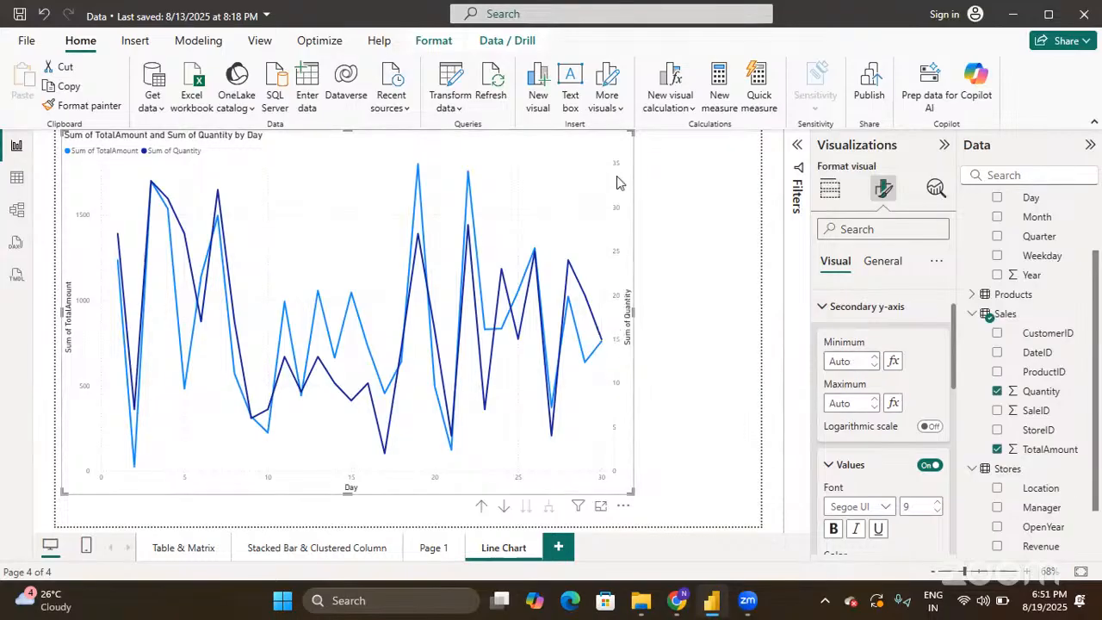
{"action": "scroll", "coordinate": [873, 407], "scroll_direction": "down", "scroll_amount": 2}
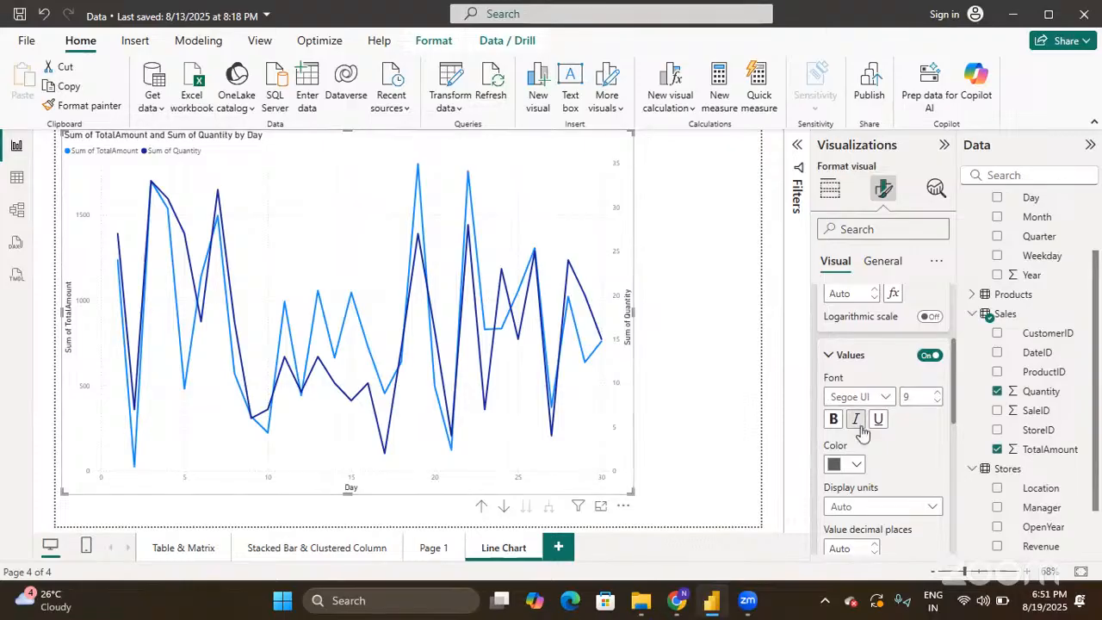
{"action": "scroll", "coordinate": [828, 361], "scroll_direction": "down", "scroll_amount": 2}
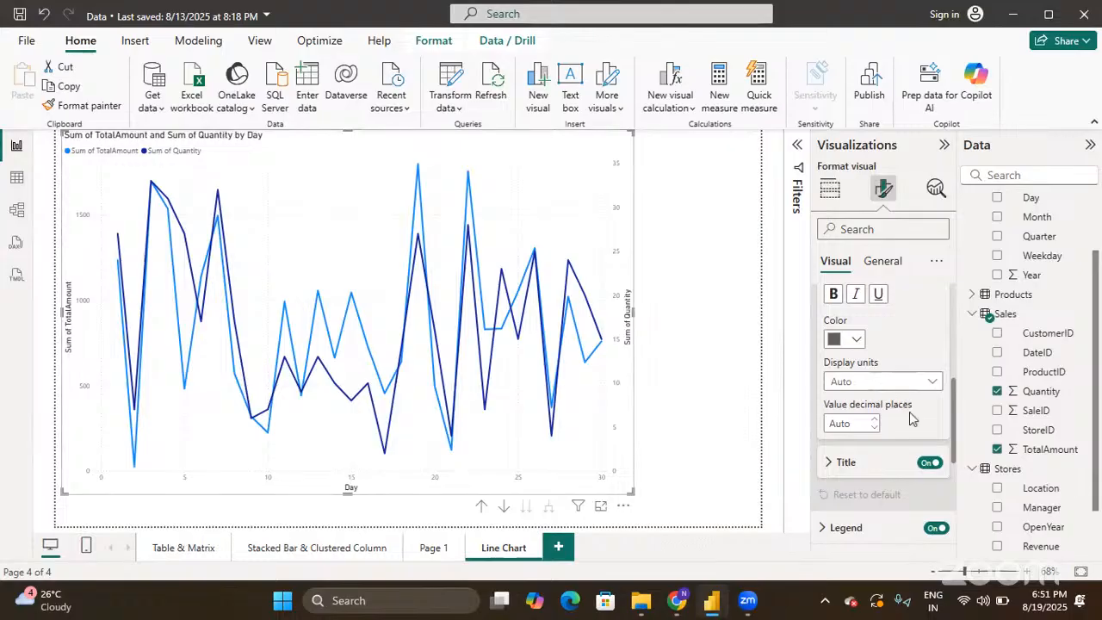
{"action": "scroll", "coordinate": [913, 416], "scroll_direction": "up", "scroll_amount": 5}
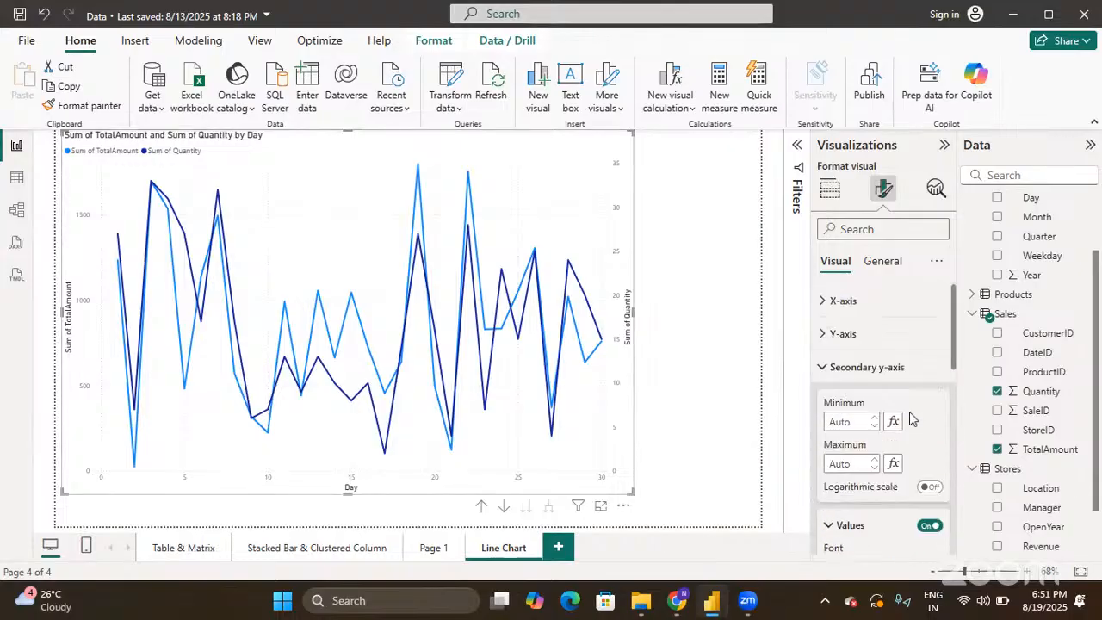
- Collapse the secondary y-axis settings and set the legend Position to Top right
{"action": "left_click", "coordinate": [821, 370]}
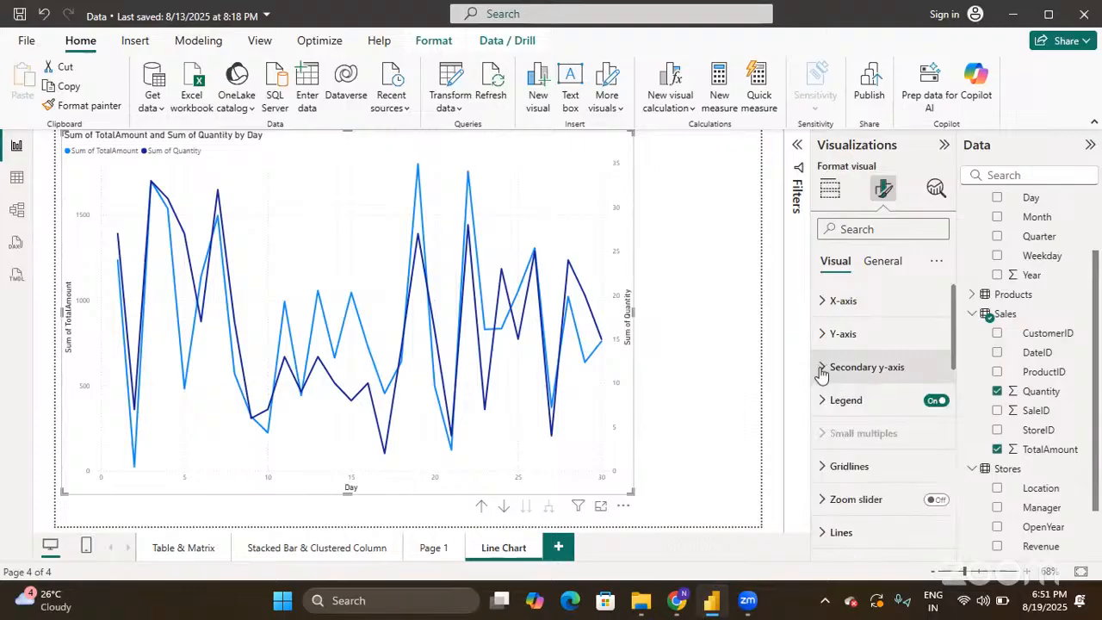
{"action": "left_click", "coordinate": [824, 401]}
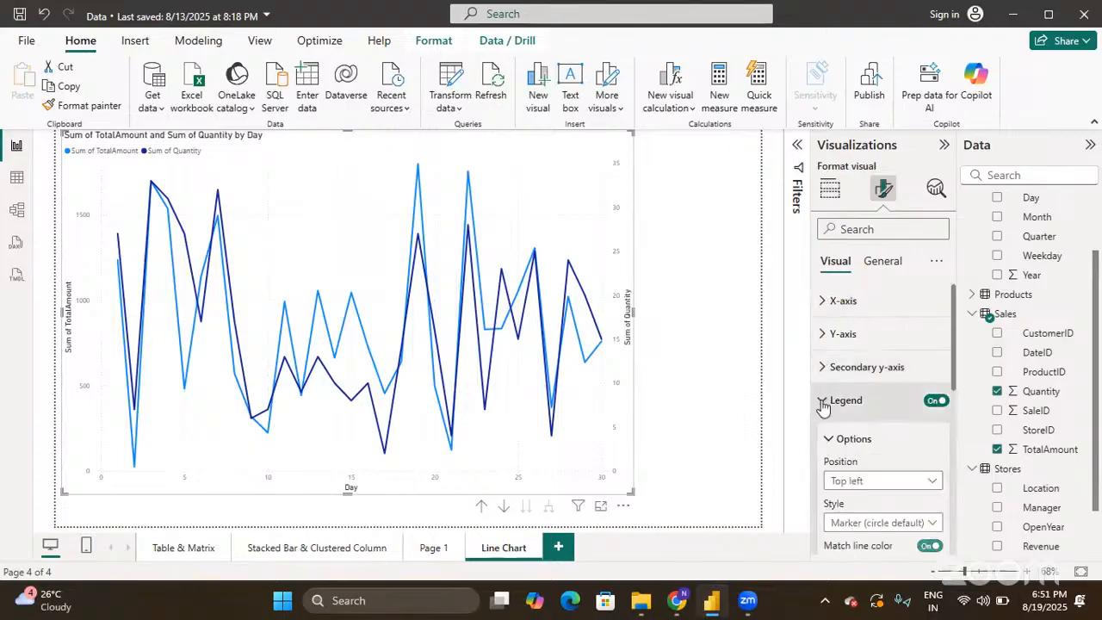
{"action": "scroll", "coordinate": [824, 405], "scroll_direction": "down", "scroll_amount": 1}
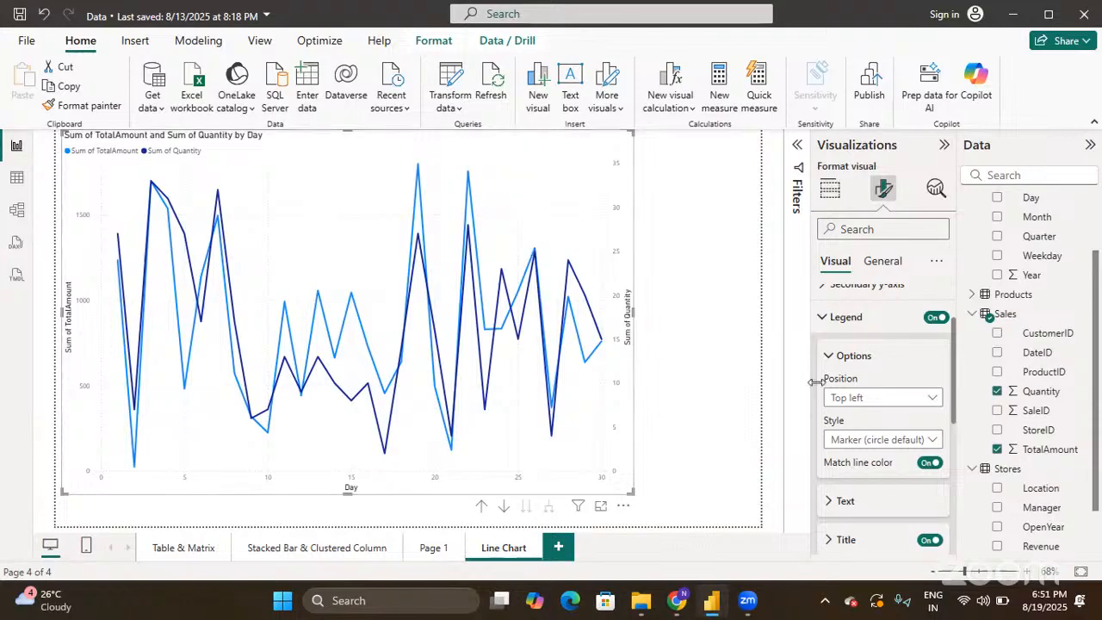
{"action": "left_click", "coordinate": [844, 405]}
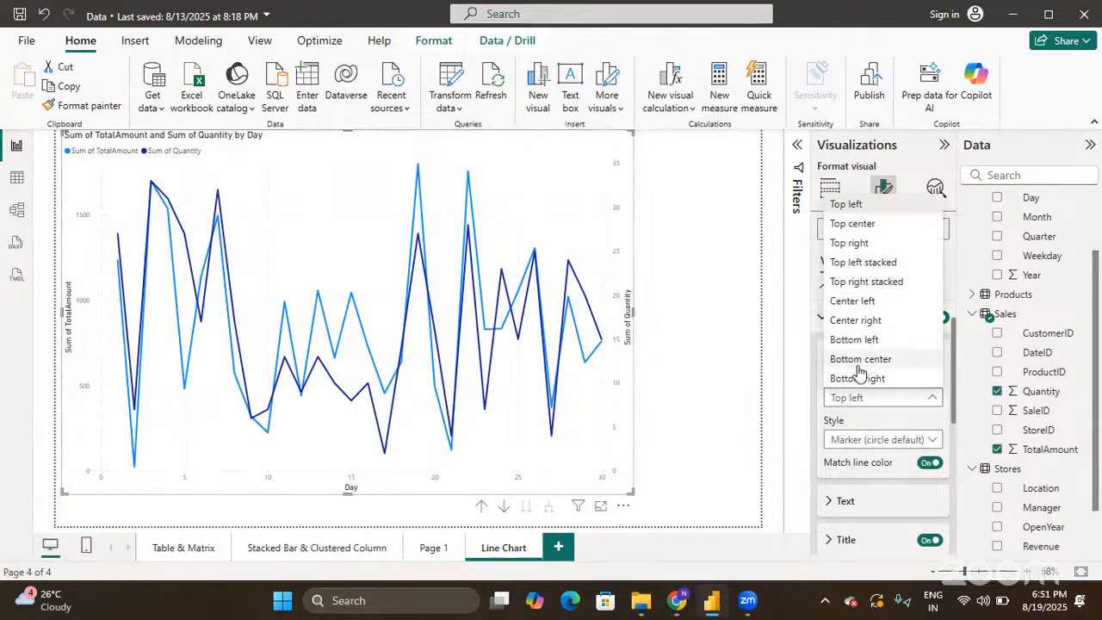
{"action": "left_click", "coordinate": [845, 244]}
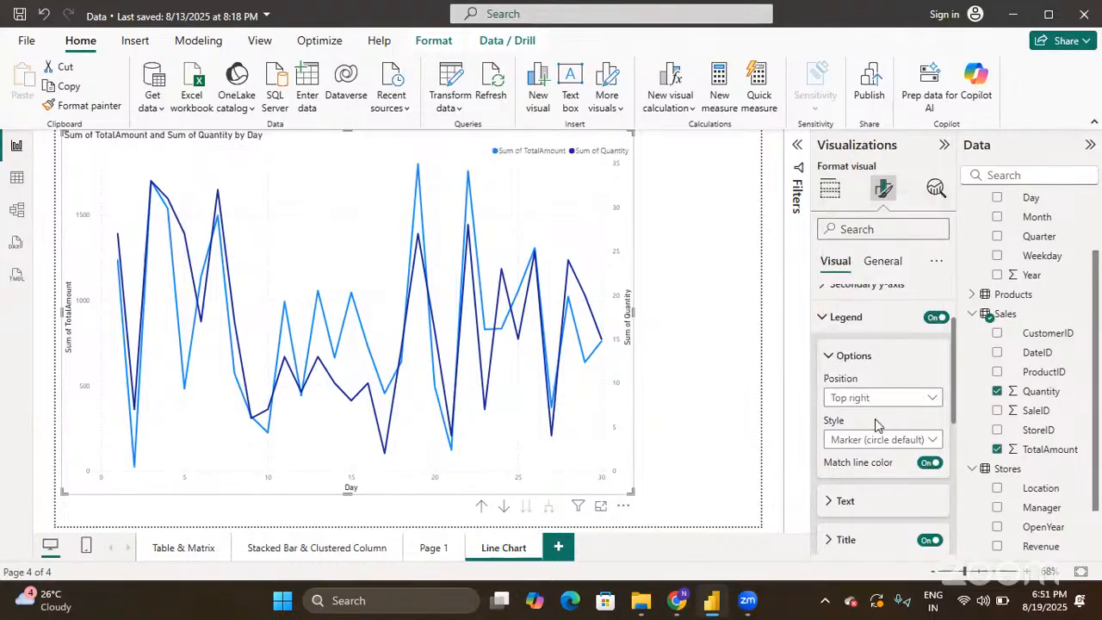
{"action": "scroll", "coordinate": [878, 435], "scroll_direction": "down", "scroll_amount": 1}
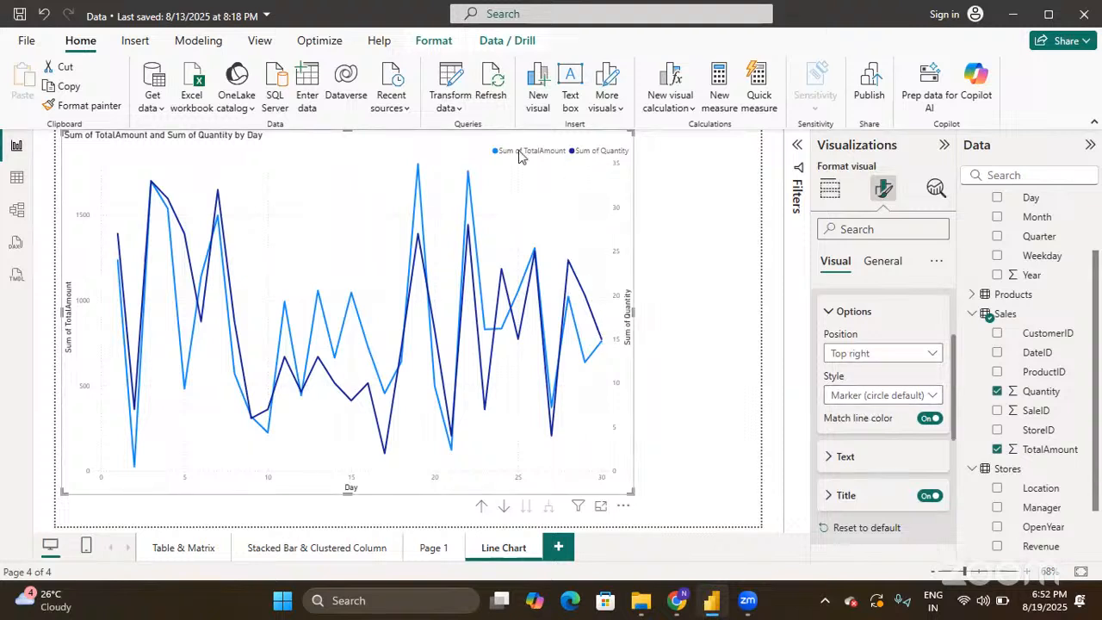
- Try Line, Marker and Line-and-marker legend styles, settling on Marker (circle default)
{"action": "left_click", "coordinate": [906, 396]}
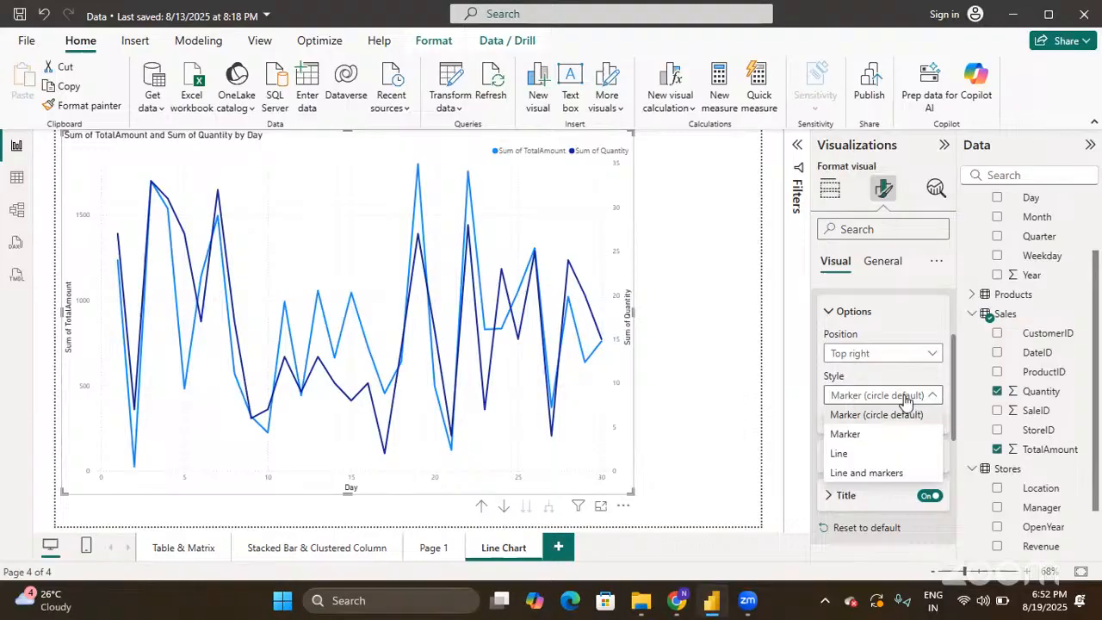
{"action": "left_click", "coordinate": [868, 454]}
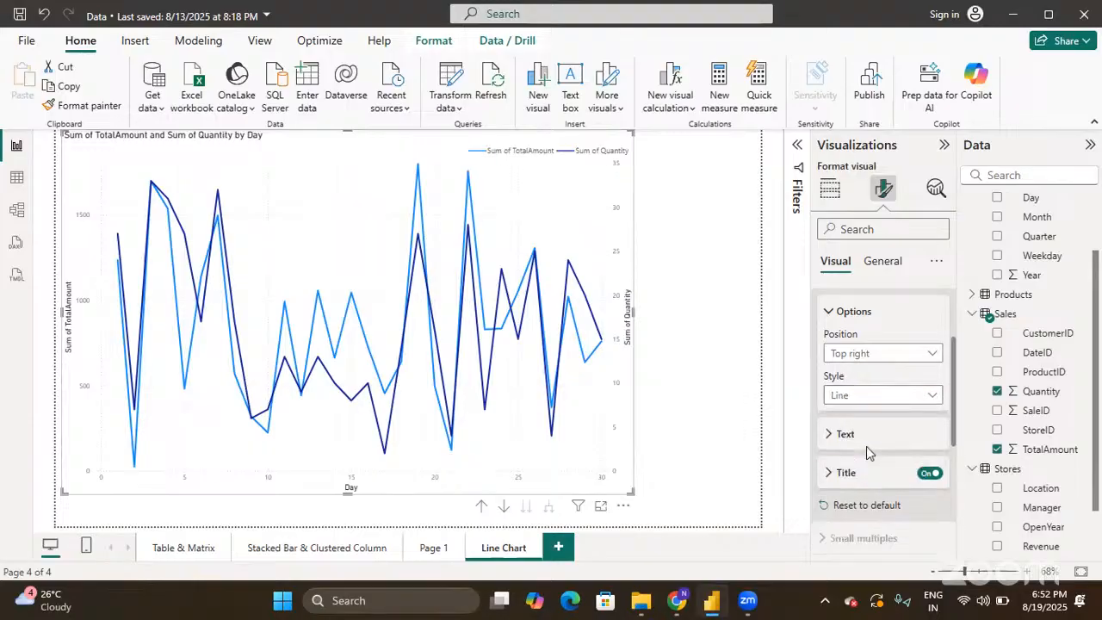
{"action": "left_click", "coordinate": [900, 396]}
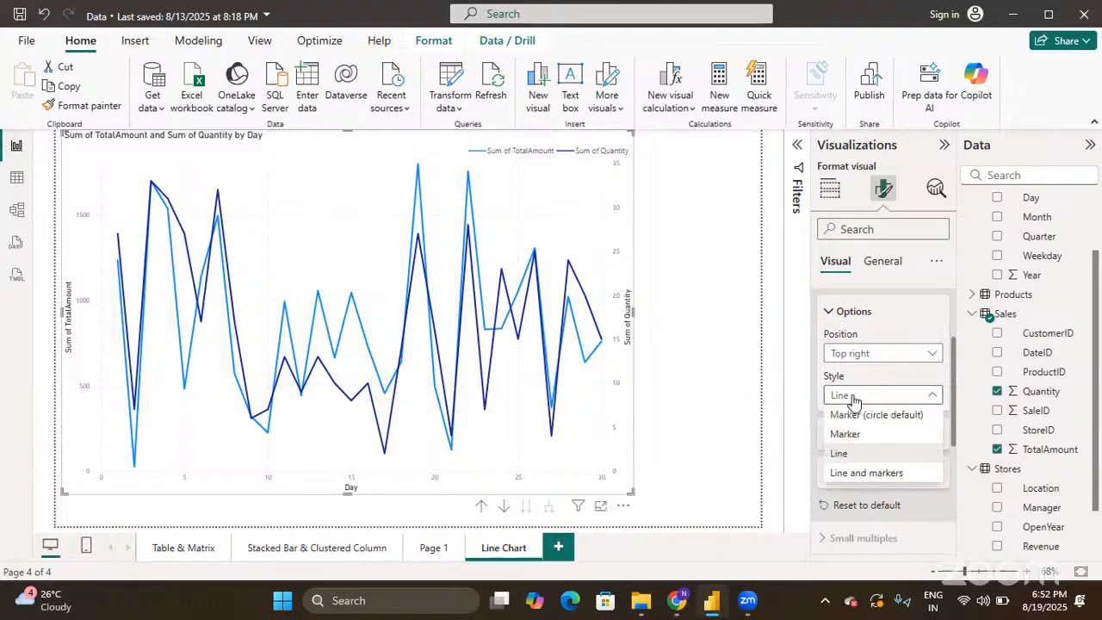
{"action": "left_click", "coordinate": [878, 436]}
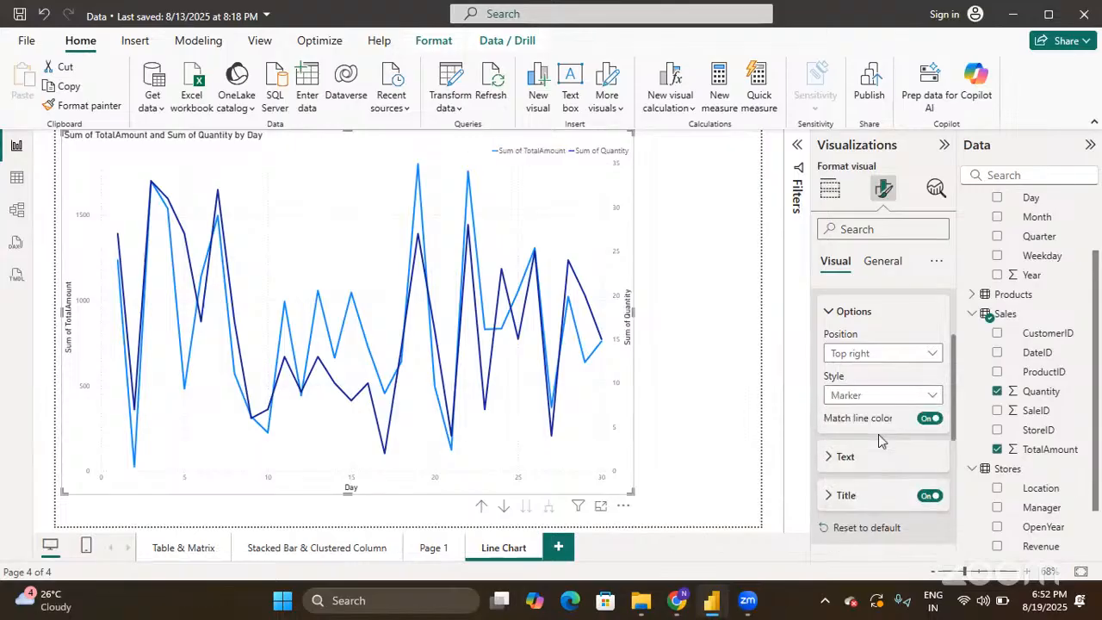
{"action": "left_click", "coordinate": [872, 398]}
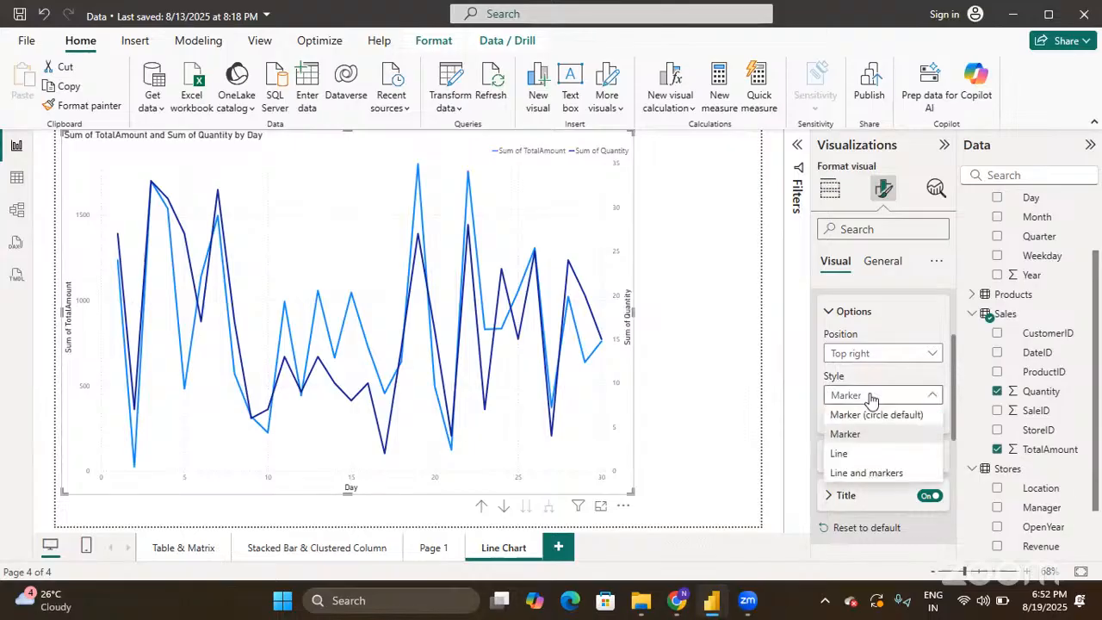
{"action": "left_click", "coordinate": [868, 474]}
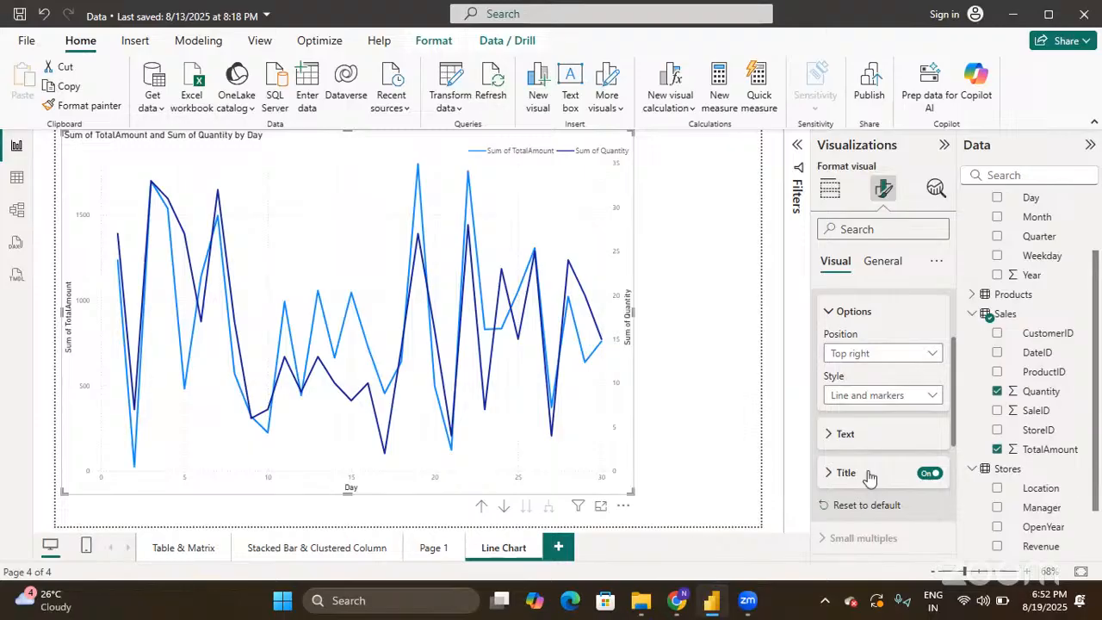
{"action": "left_click", "coordinate": [869, 397]}
{"action": "left_click", "coordinate": [869, 414]}
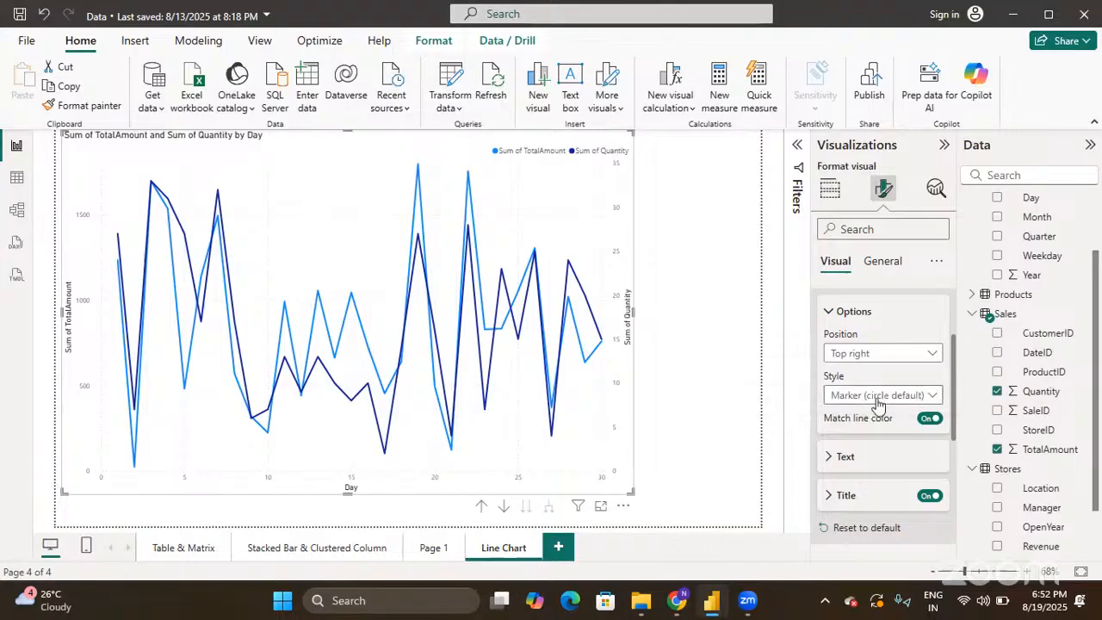
{"action": "scroll", "coordinate": [872, 395], "scroll_direction": "down", "scroll_amount": 1}
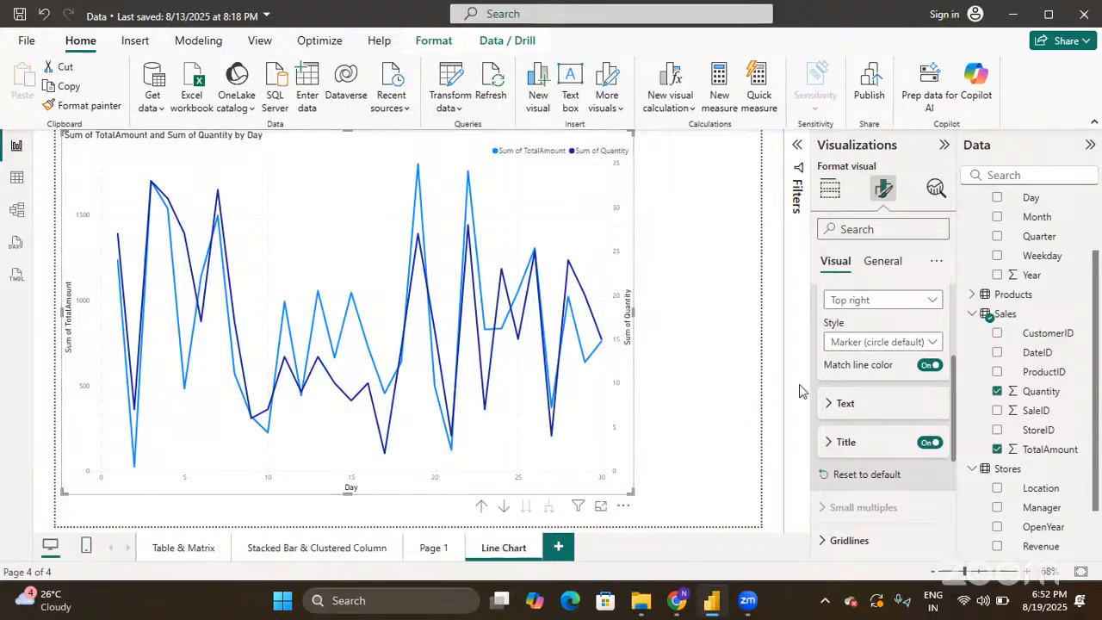
- Make the legend text Bold, then expand the legend Title options
{"action": "left_click", "coordinate": [830, 406]}
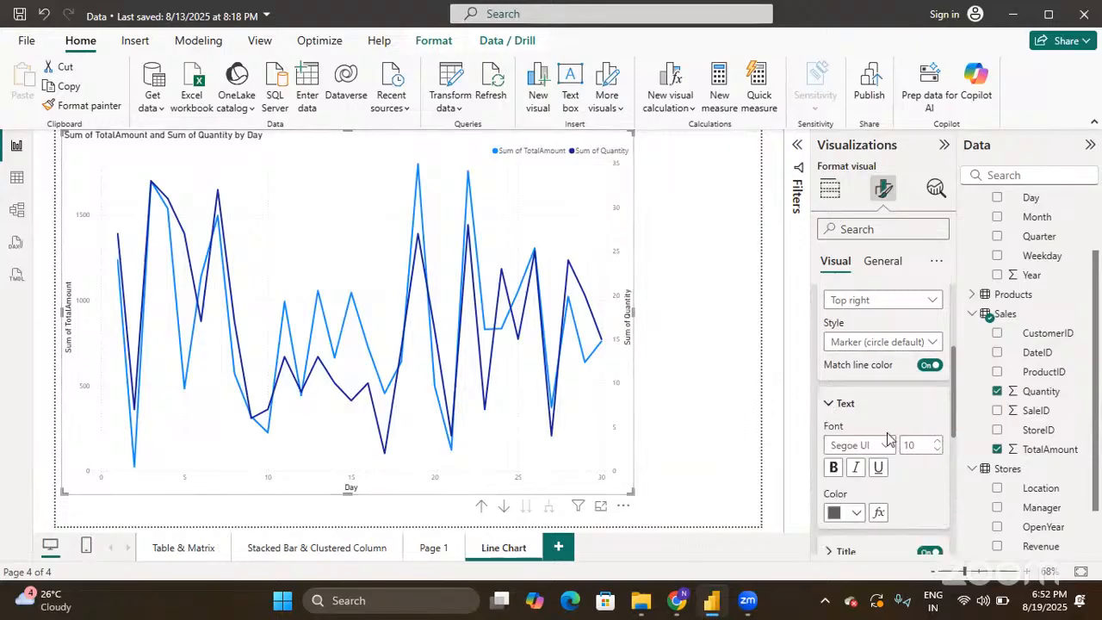
{"action": "scroll", "coordinate": [889, 435], "scroll_direction": "down", "scroll_amount": 2}
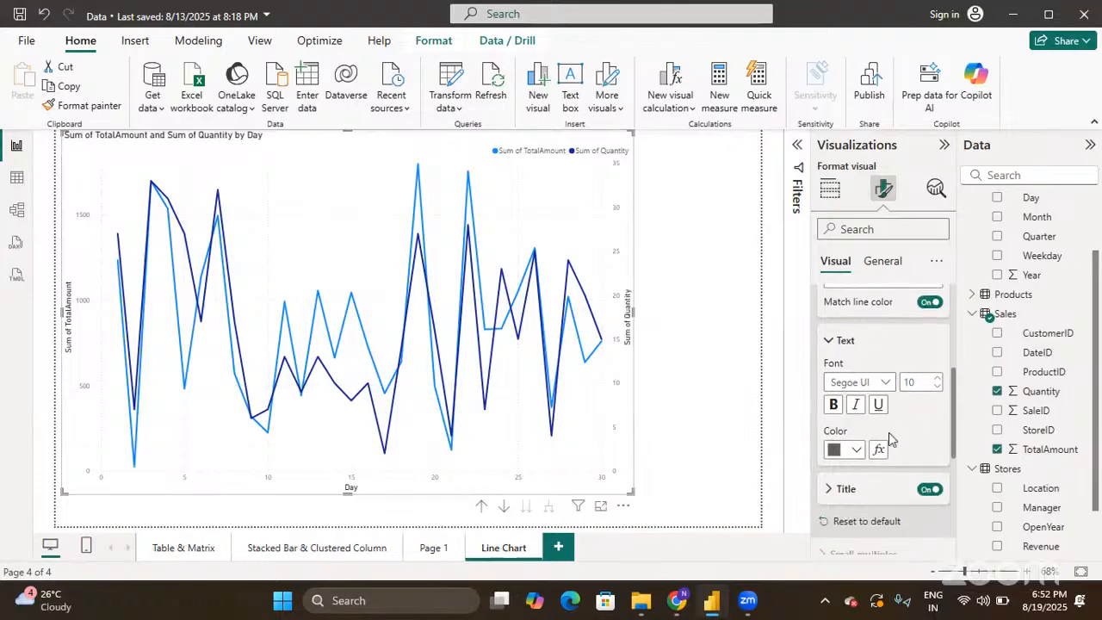
{"action": "left_click", "coordinate": [833, 406]}
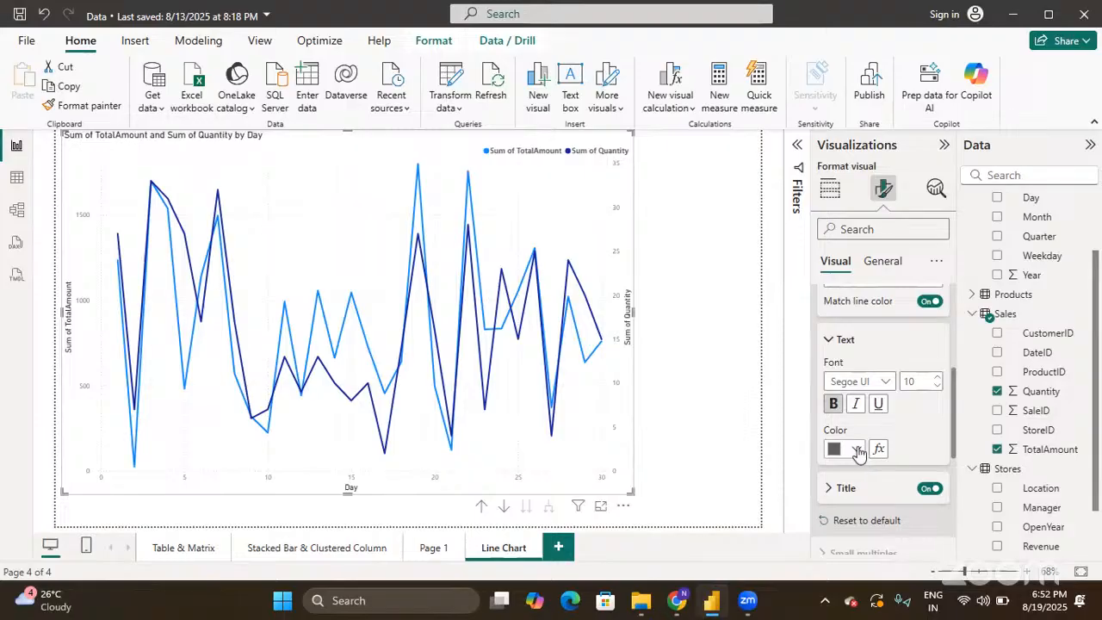
{"action": "scroll", "coordinate": [859, 453], "scroll_direction": "down", "scroll_amount": 1}
{"action": "left_click", "coordinate": [829, 455]}
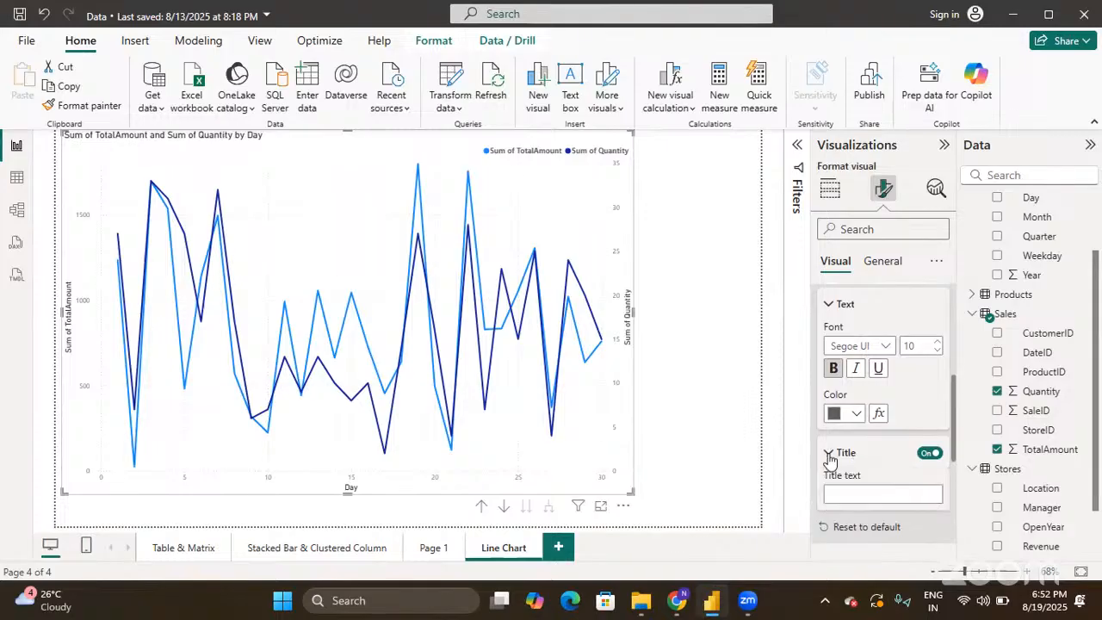
{"action": "scroll", "coordinate": [829, 459], "scroll_direction": "down", "scroll_amount": 3}
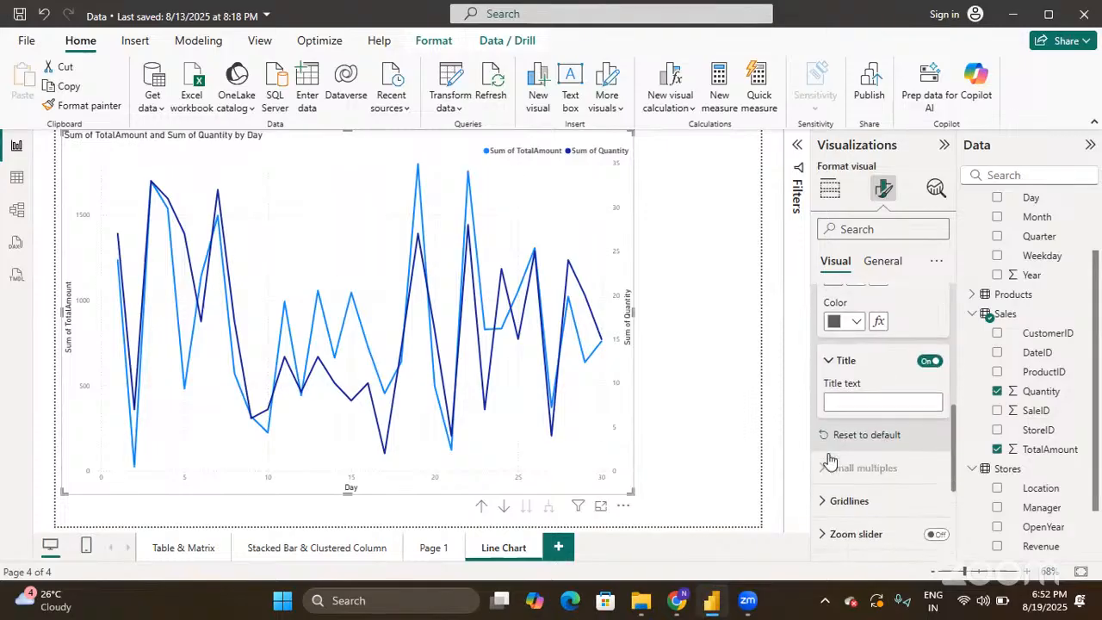
{"action": "scroll", "coordinate": [829, 459], "scroll_direction": "up", "scroll_amount": 7}
{"action": "scroll", "coordinate": [830, 459], "scroll_direction": "up", "scroll_amount": 2}
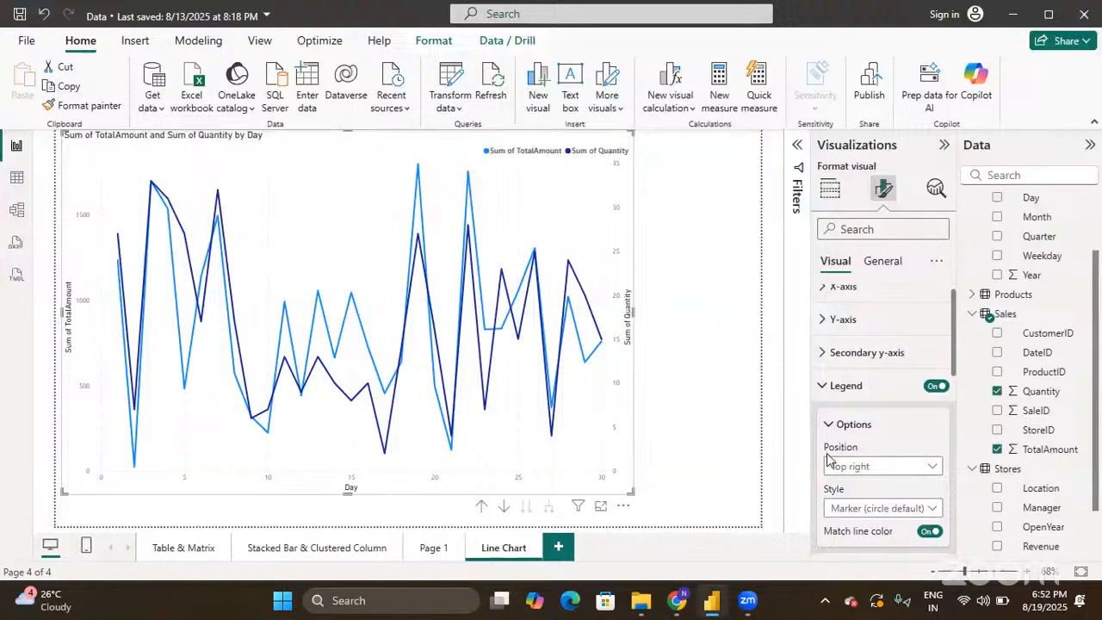
- Collapse the Legend card and scroll down toward the Zoom slider card
{"action": "left_click", "coordinate": [823, 388]}
{"action": "scroll", "coordinate": [825, 389], "scroll_direction": "down", "scroll_amount": 2}
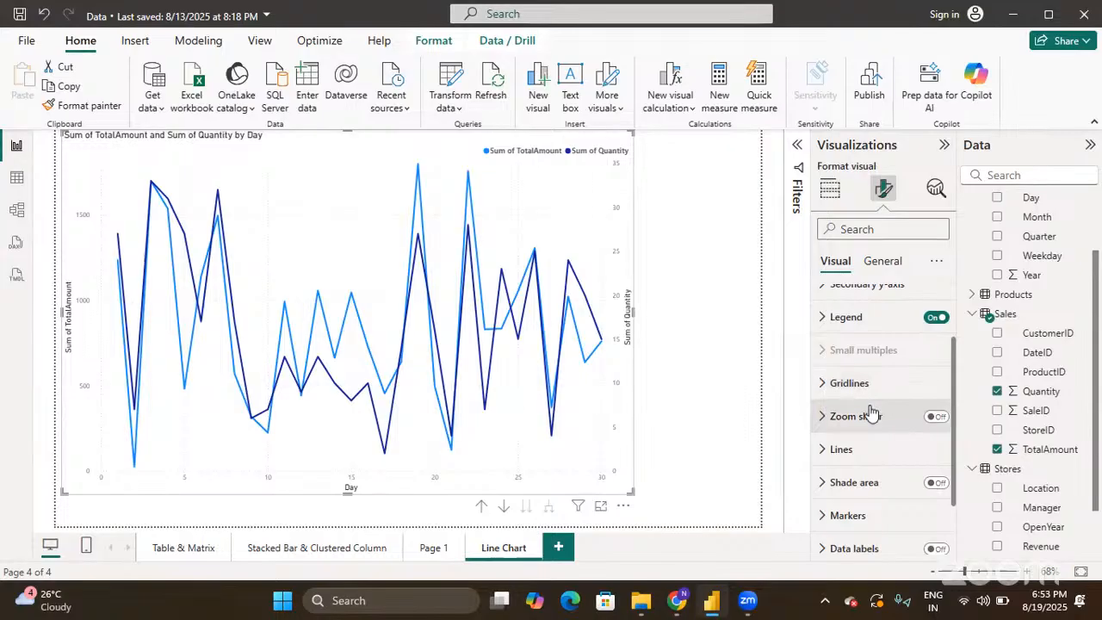
- Turn the Zoom slider on, then test it by narrowing days to 0–18 and trimming the value range
{"action": "left_click", "coordinate": [936, 418]}
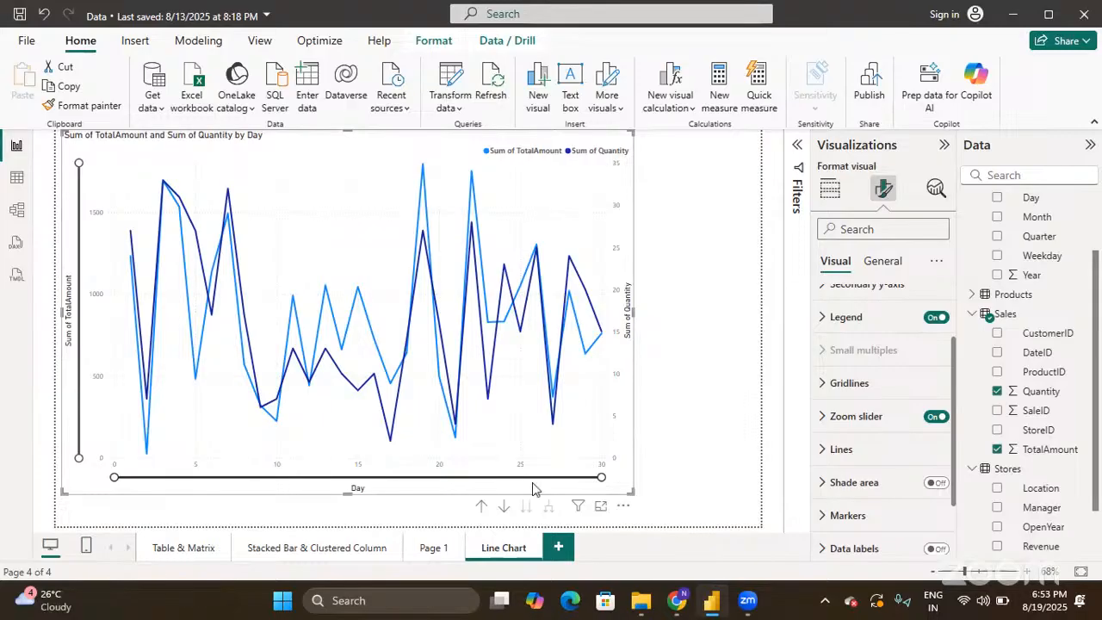
{"action": "mouse_move", "coordinate": [601, 477]}
{"action": "left_mouse_down"}
{"action": "mouse_move", "coordinate": [517, 479]}
{"action": "mouse_move", "coordinate": [617, 479]}
{"action": "left_mouse_up"}
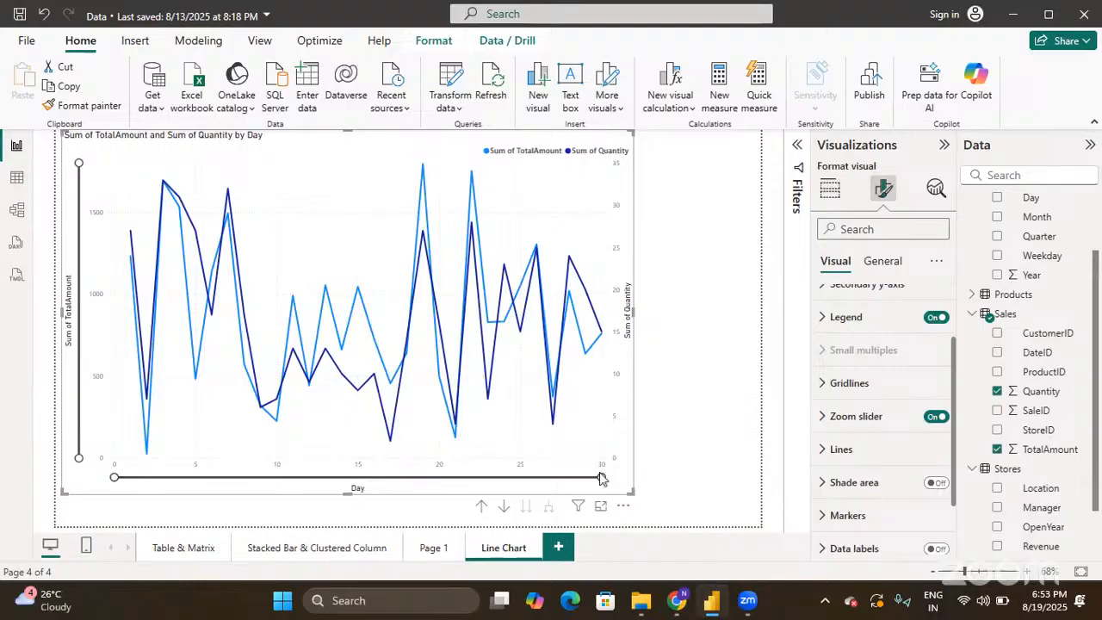
{"action": "mouse_move", "coordinate": [596, 477]}
{"action": "left_mouse_down"}
{"action": "mouse_move", "coordinate": [465, 478]}
{"action": "mouse_move", "coordinate": [383, 499]}
{"action": "mouse_move", "coordinate": [598, 483]}
{"action": "mouse_move", "coordinate": [615, 470]}
{"action": "left_mouse_up"}
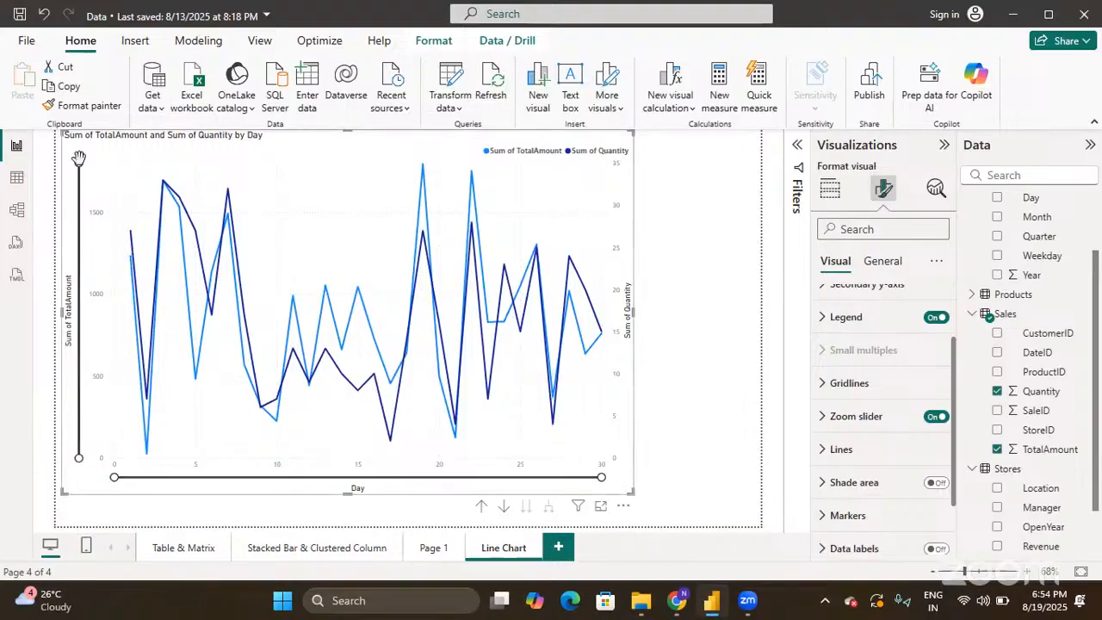
{"action": "left_click_drag", "start_coordinate": [78, 161], "coordinate": [78, 240]}
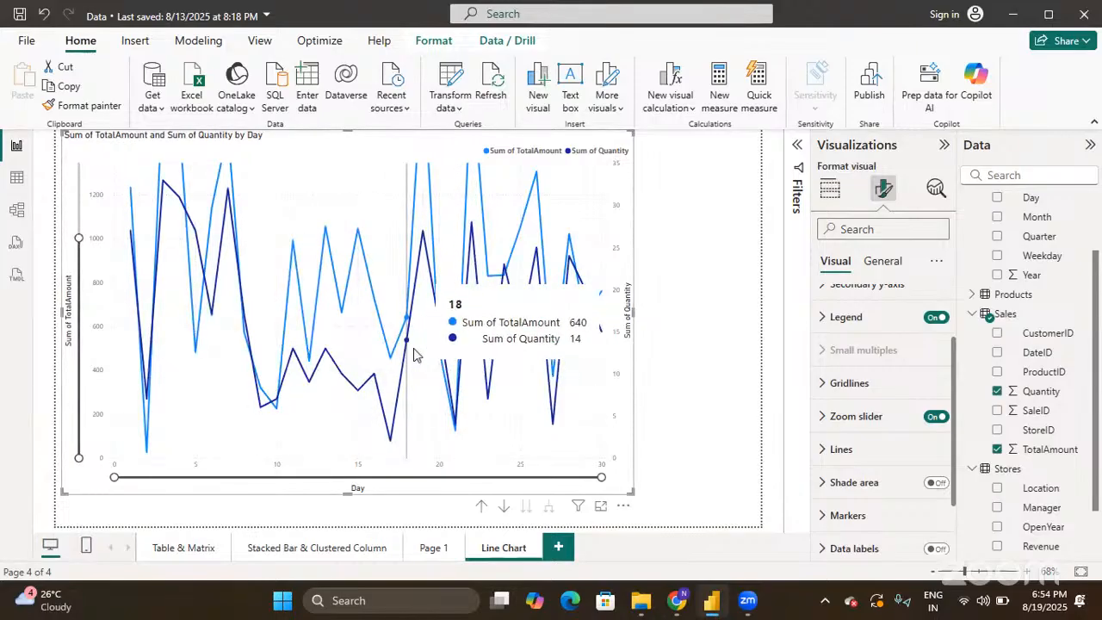
{"action": "left_click_drag", "start_coordinate": [78, 235], "coordinate": [78, 162]}
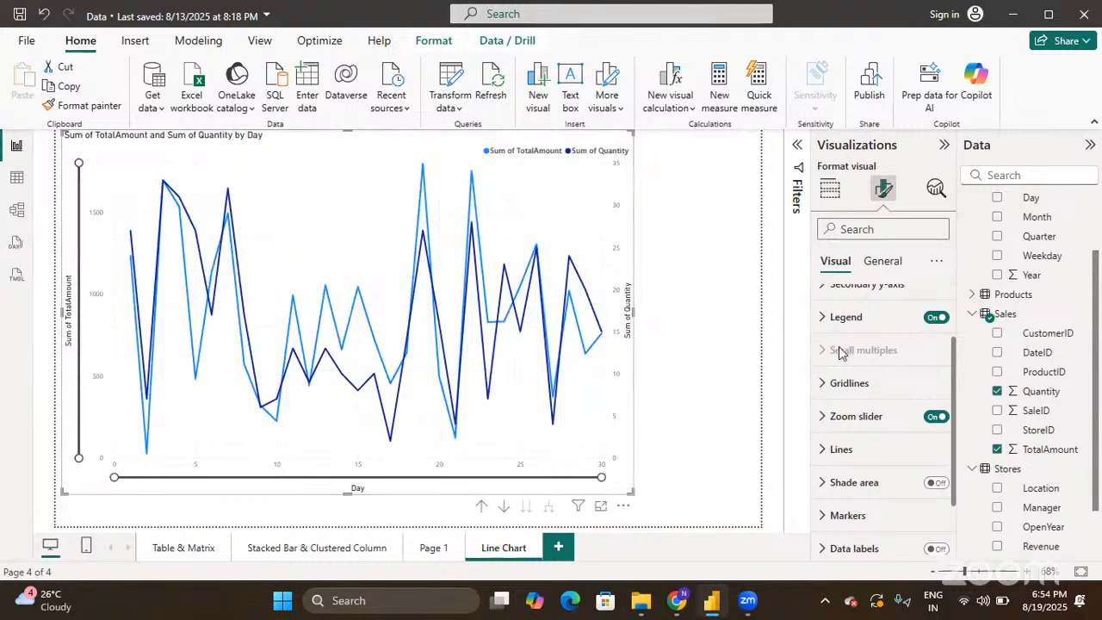
- Expand the Lines settings and keep them applying to all series
{"action": "left_click", "coordinate": [819, 453]}
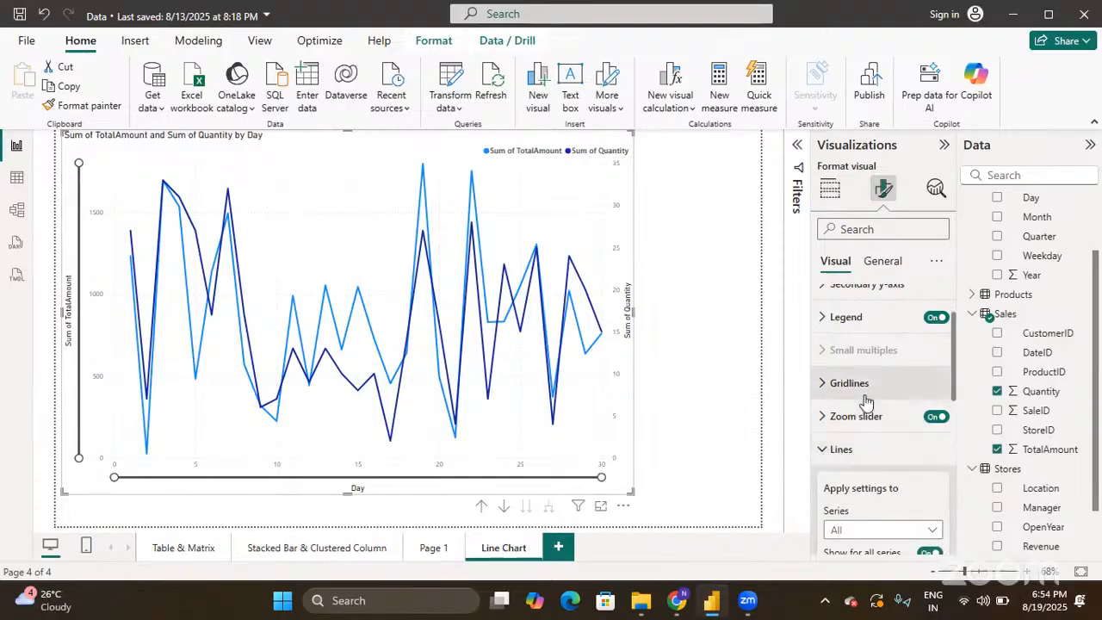
{"action": "scroll", "coordinate": [865, 402], "scroll_direction": "down", "scroll_amount": 3}
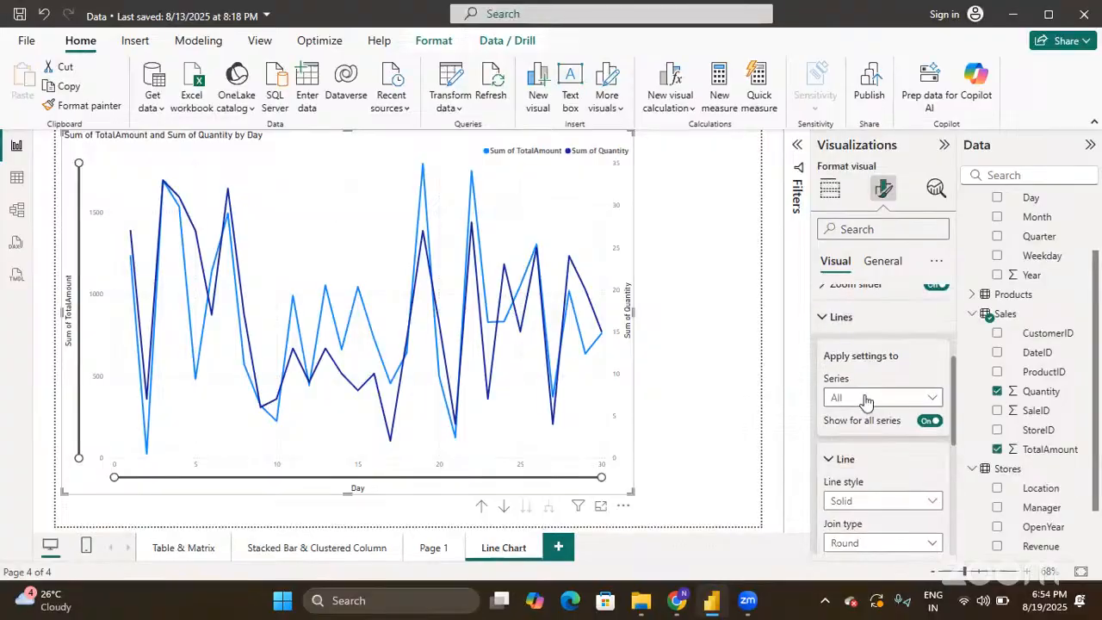
{"action": "mouse_move", "coordinate": [495, 343]}
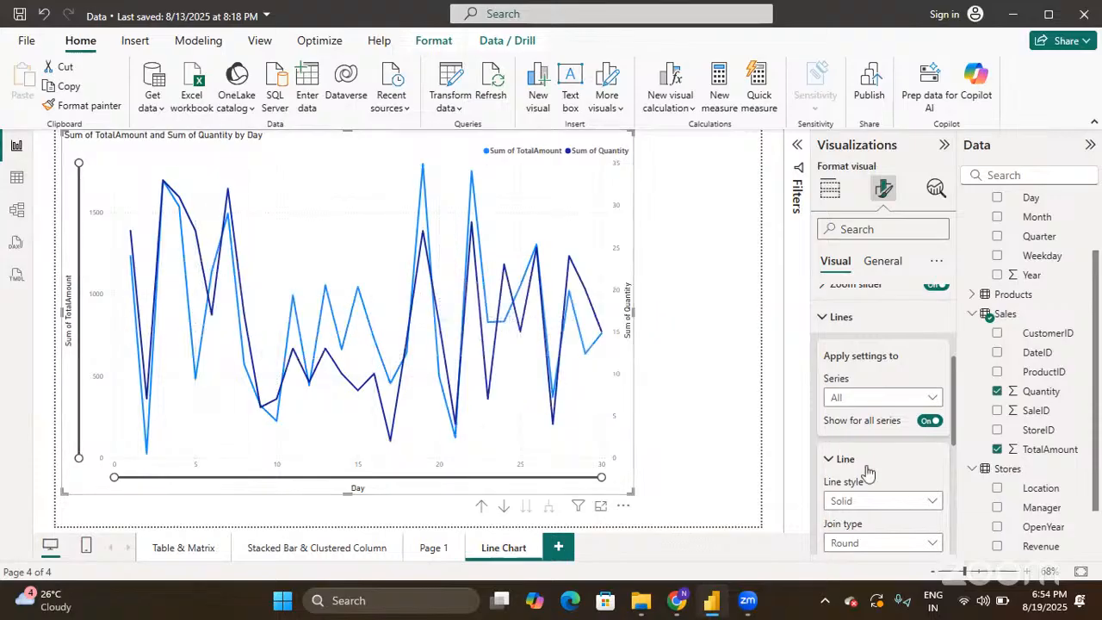
{"action": "left_click", "coordinate": [864, 399]}
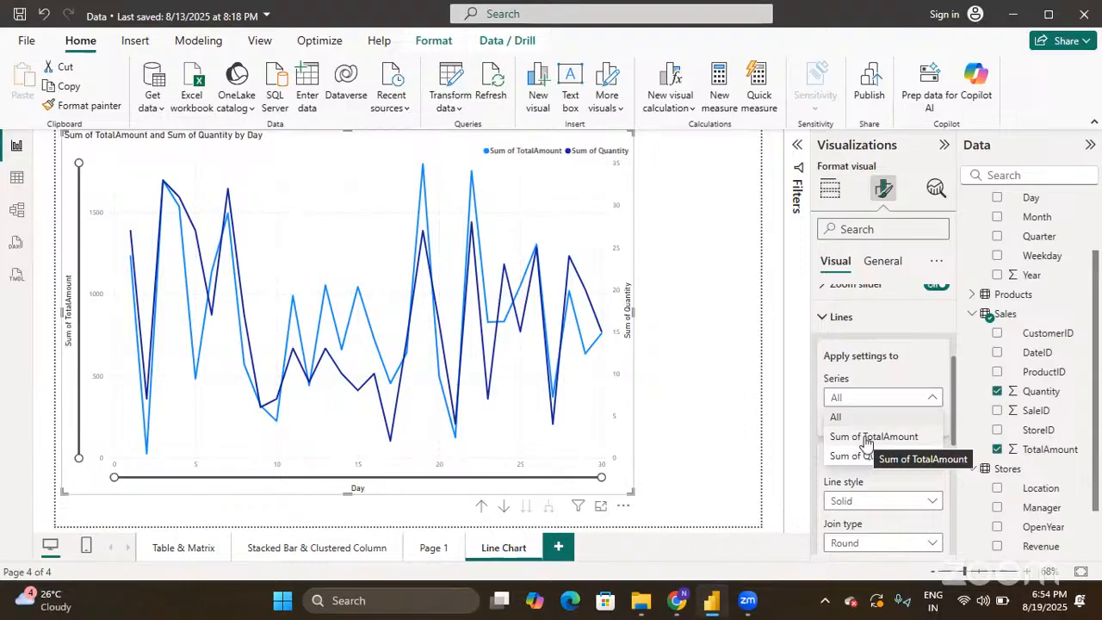
{"action": "left_click", "coordinate": [855, 397]}
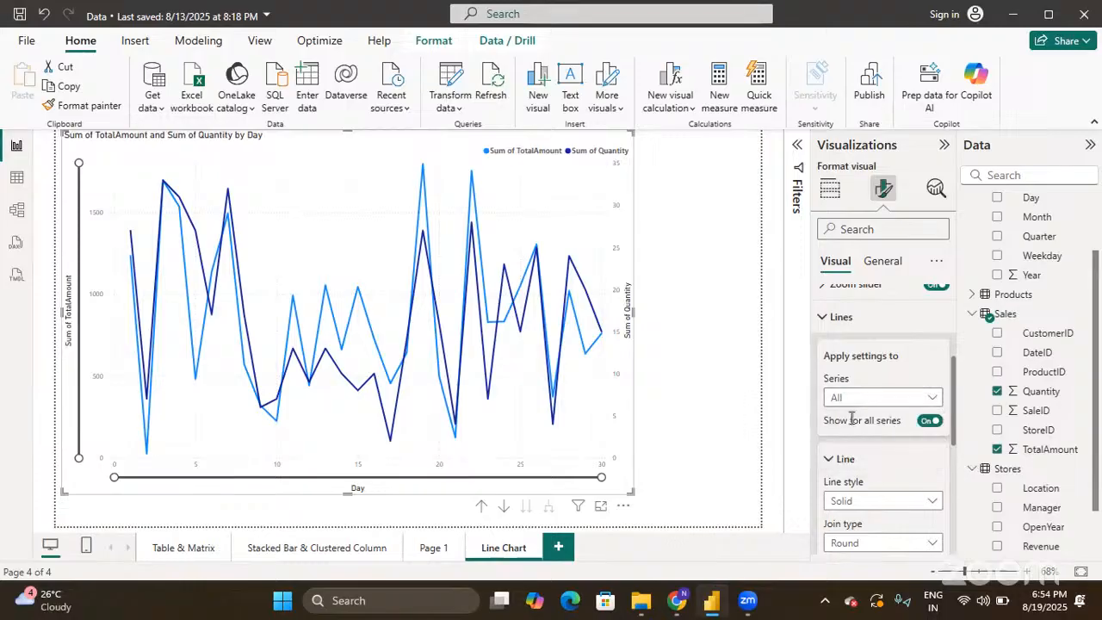
- Preview Dashed, Dotted and Custom line styles, then set both lines back to Solid
{"action": "scroll", "coordinate": [852, 452], "scroll_direction": "down", "scroll_amount": 2}
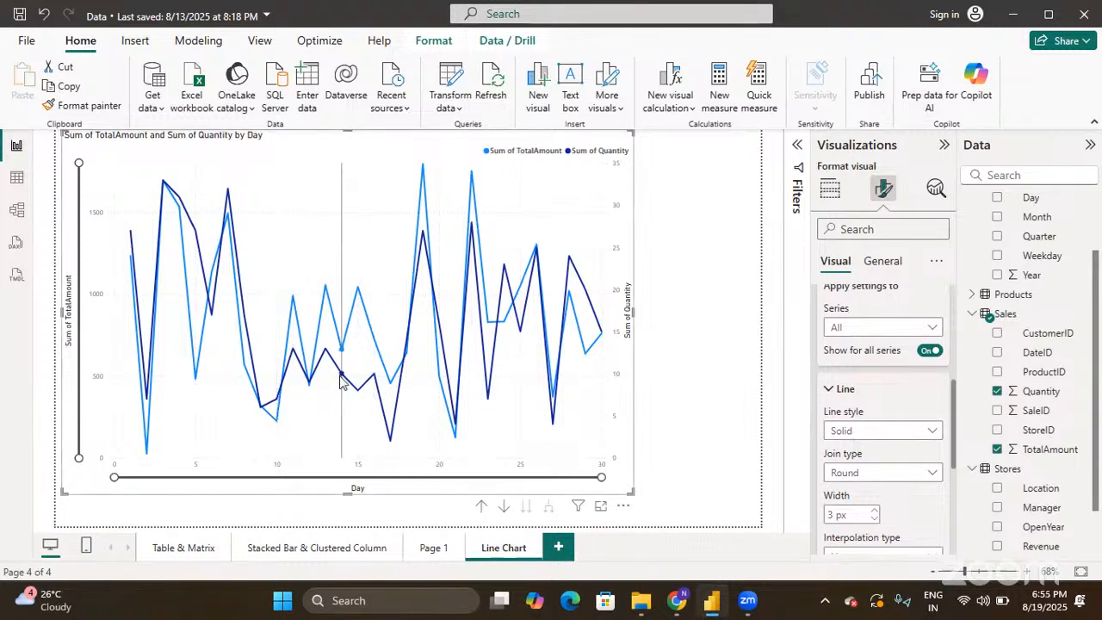
{"action": "left_click", "coordinate": [877, 431]}
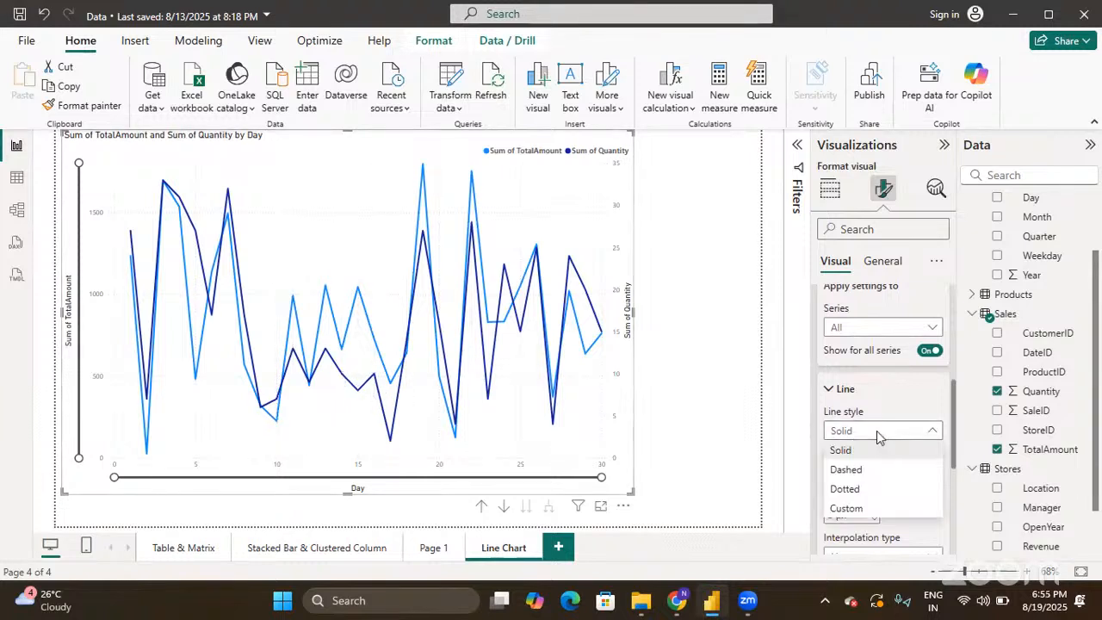
{"action": "left_click", "coordinate": [879, 469]}
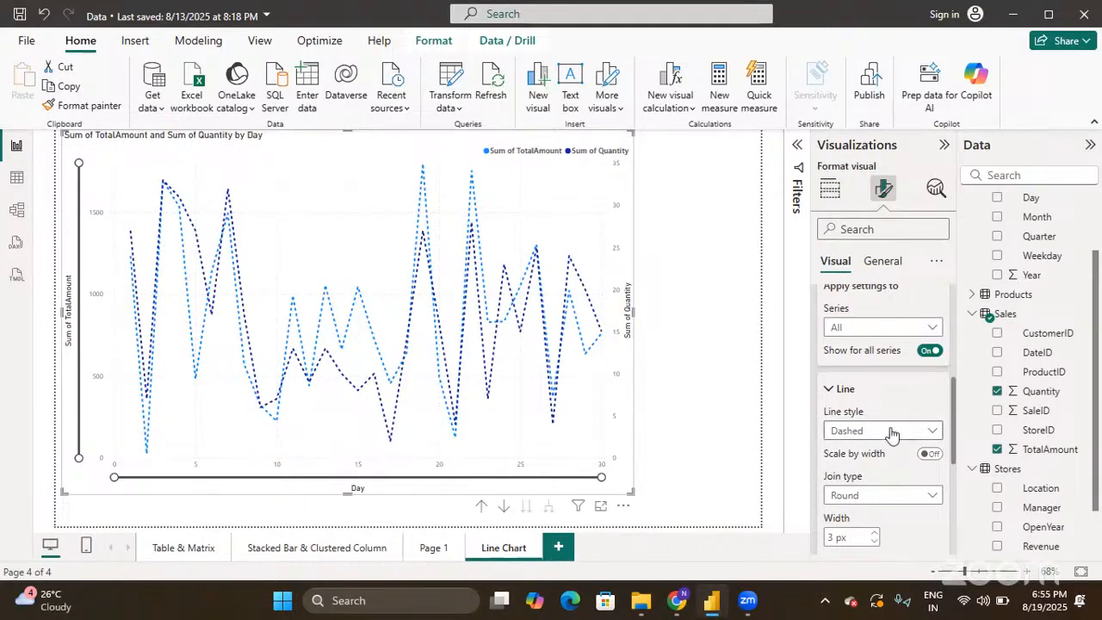
{"action": "left_click", "coordinate": [892, 432]}
{"action": "left_click", "coordinate": [870, 489]}
{"action": "left_click", "coordinate": [875, 432]}
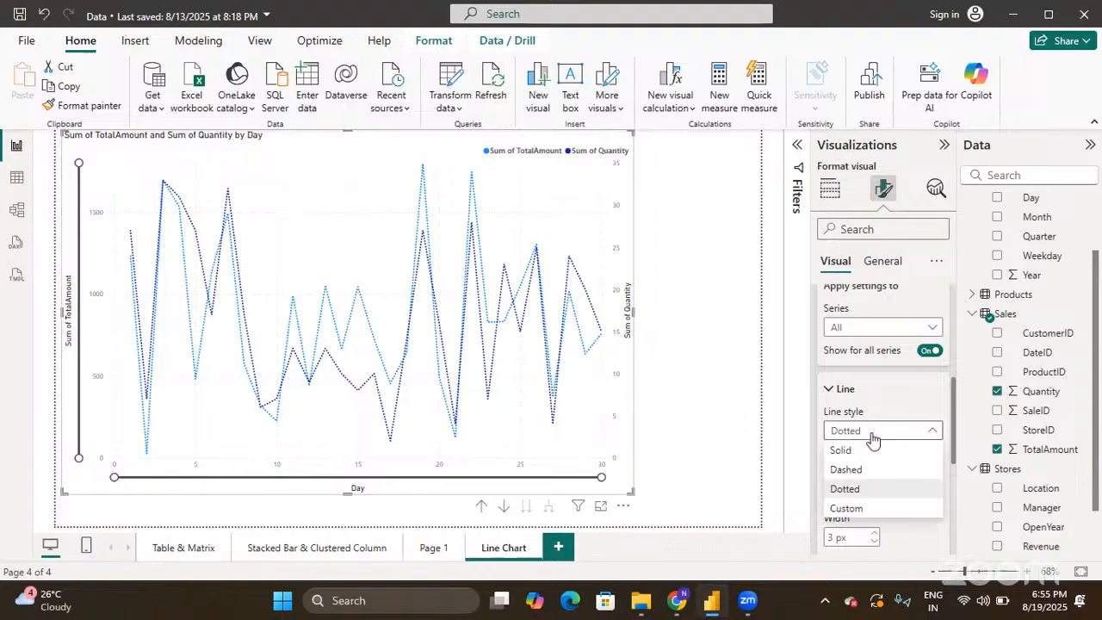
{"action": "left_click", "coordinate": [861, 508]}
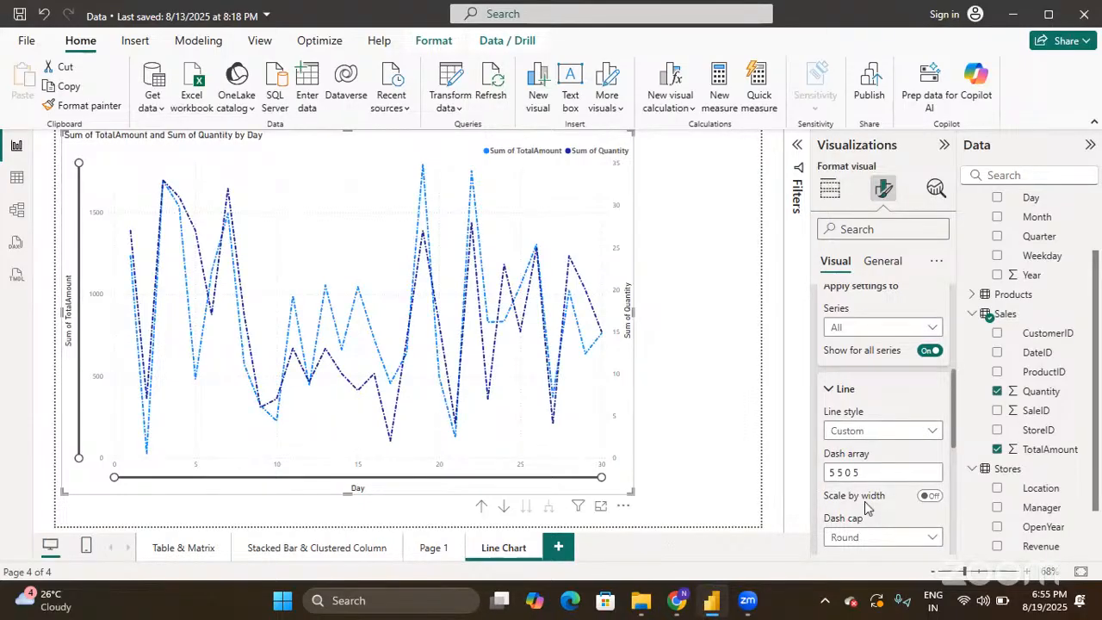
{"action": "left_click", "coordinate": [873, 472]}
{"action": "left_click", "coordinate": [872, 432]}
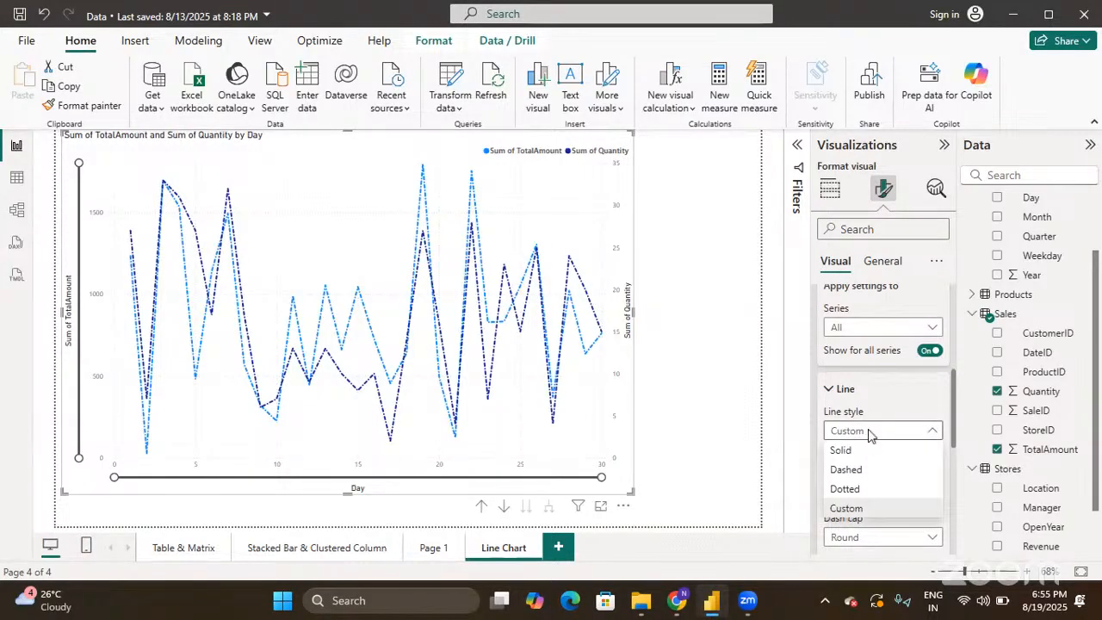
{"action": "left_click", "coordinate": [864, 450]}
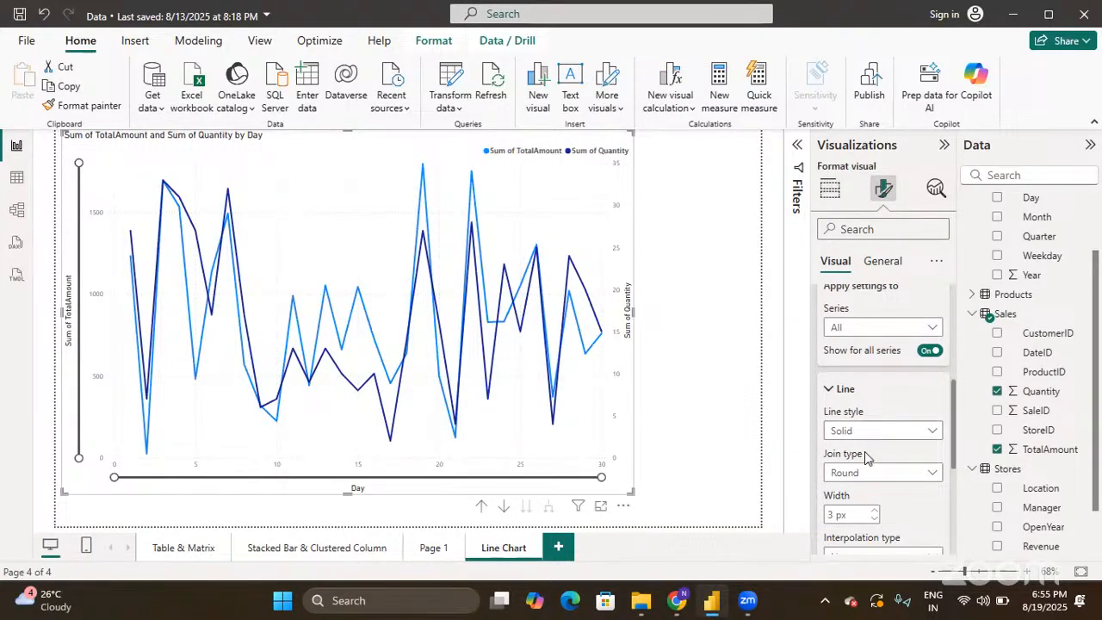
- Try Miter and Bevel line joins, then settle on Round joins
{"action": "scroll", "coordinate": [866, 444], "scroll_direction": "down", "scroll_amount": 2}
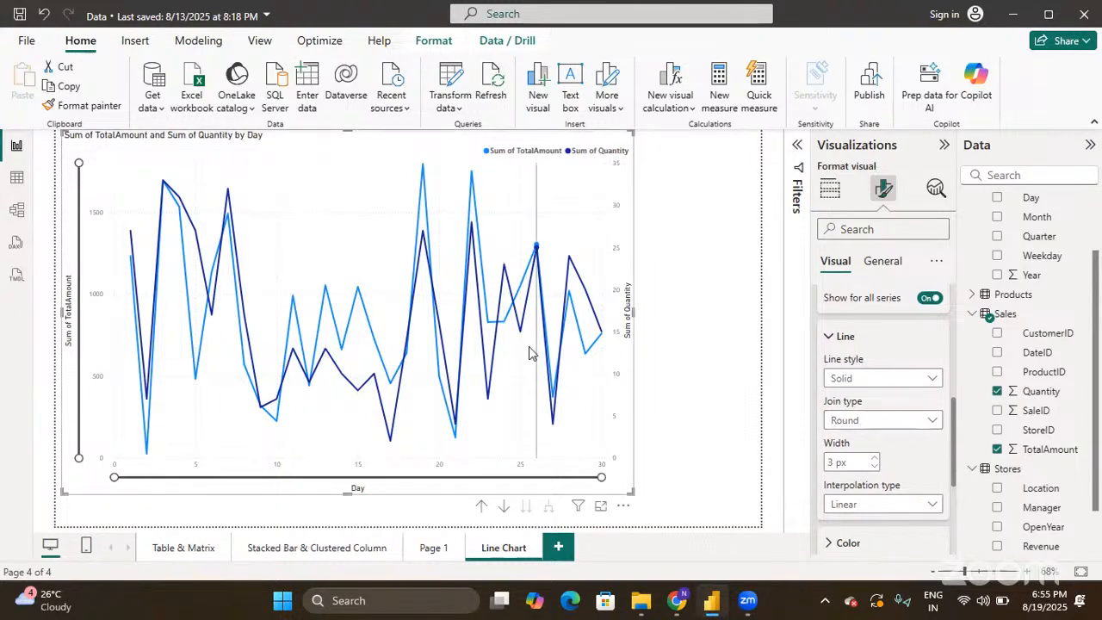
{"action": "left_click", "coordinate": [847, 422]}
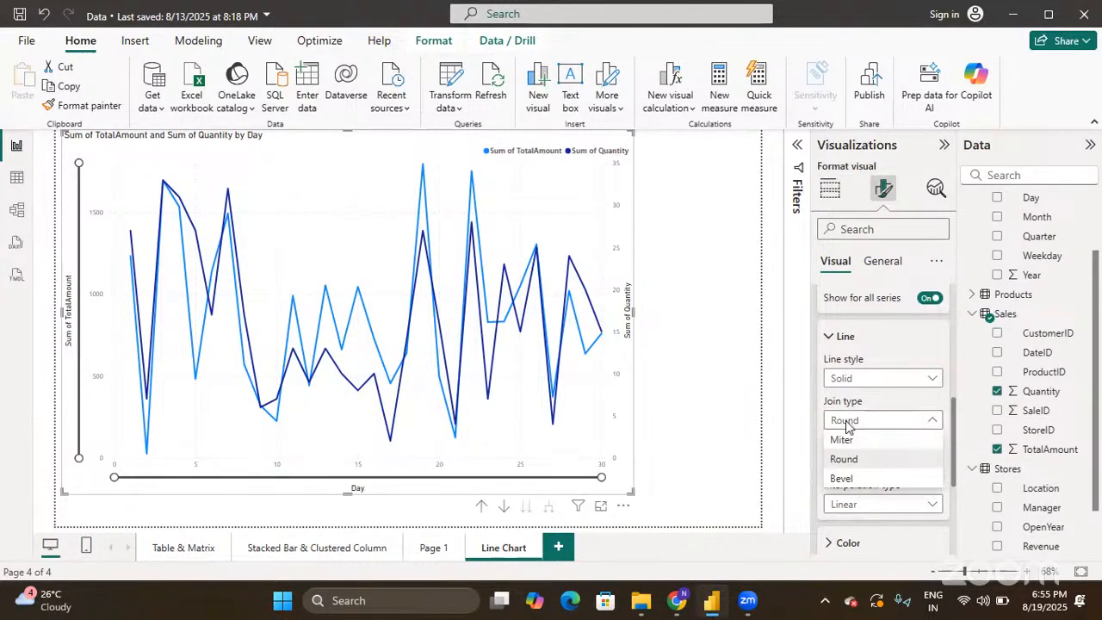
{"action": "left_click", "coordinate": [844, 440]}
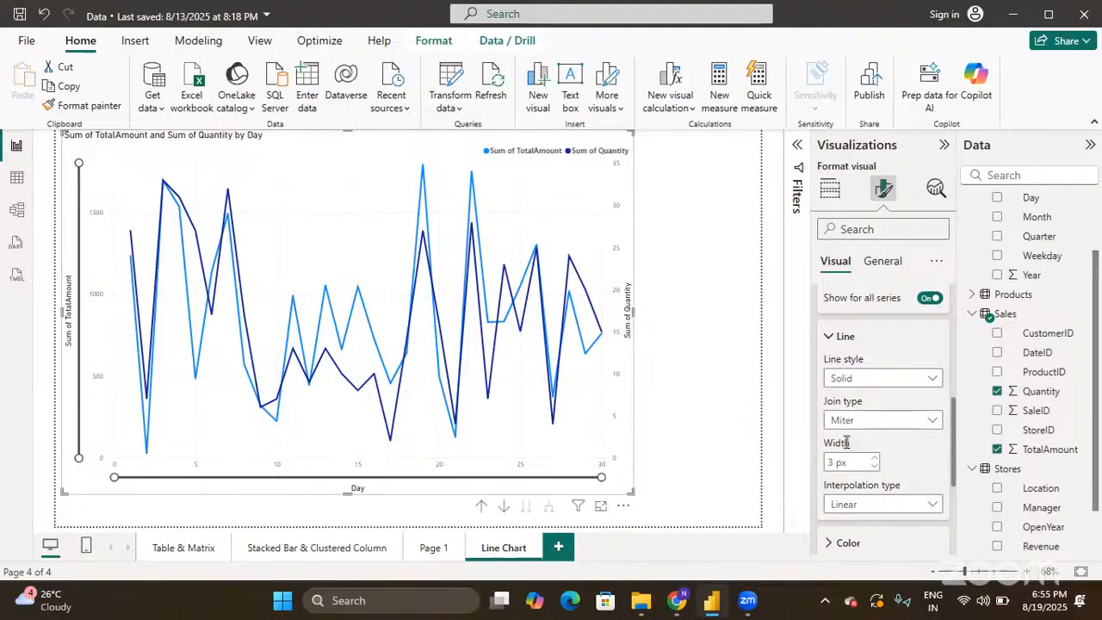
{"action": "left_click", "coordinate": [876, 421]}
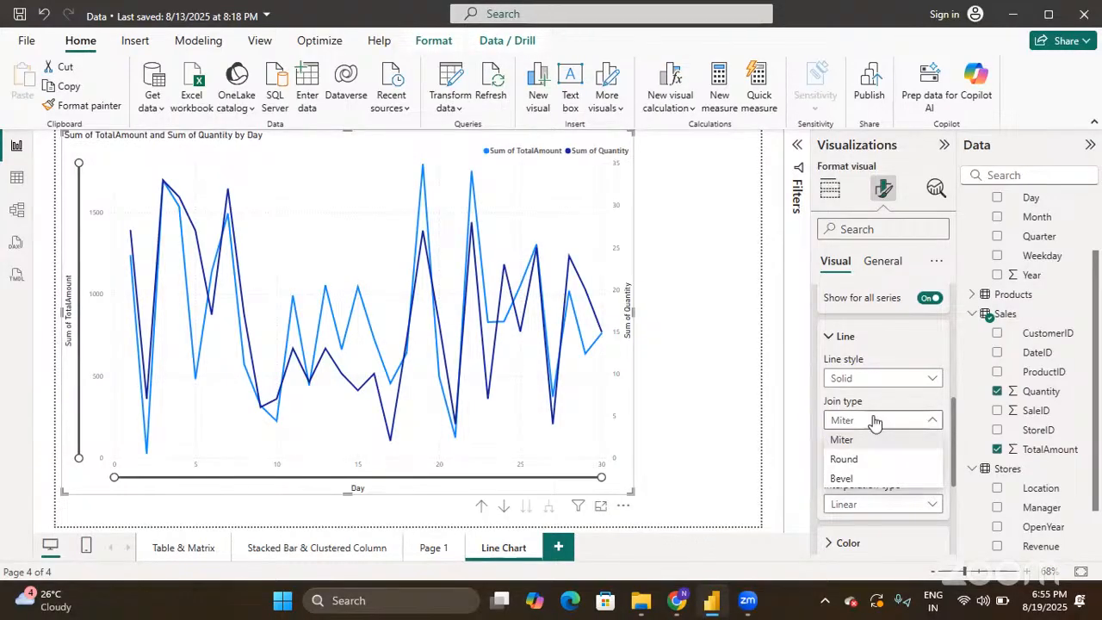
{"action": "left_click", "coordinate": [843, 479]}
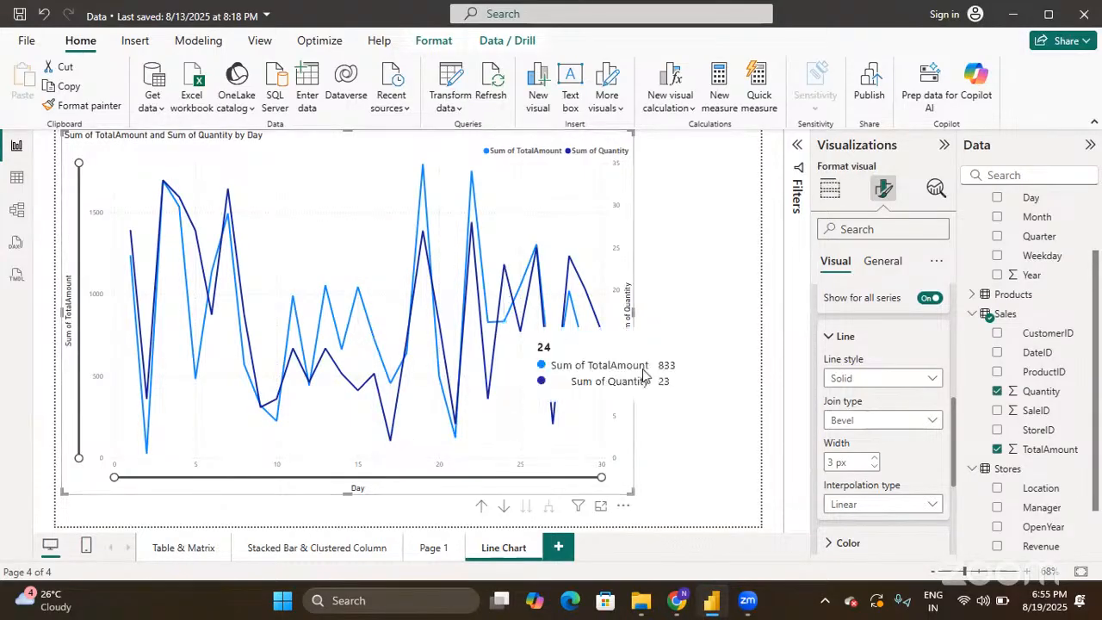
{"action": "left_click", "coordinate": [864, 423]}
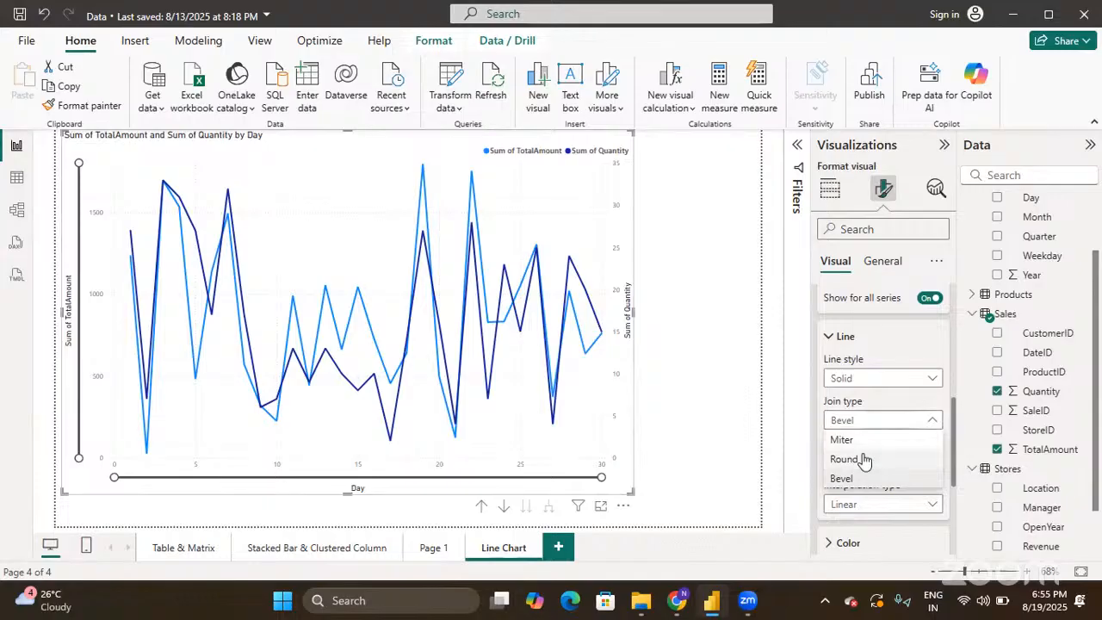
{"action": "left_click", "coordinate": [863, 459]}
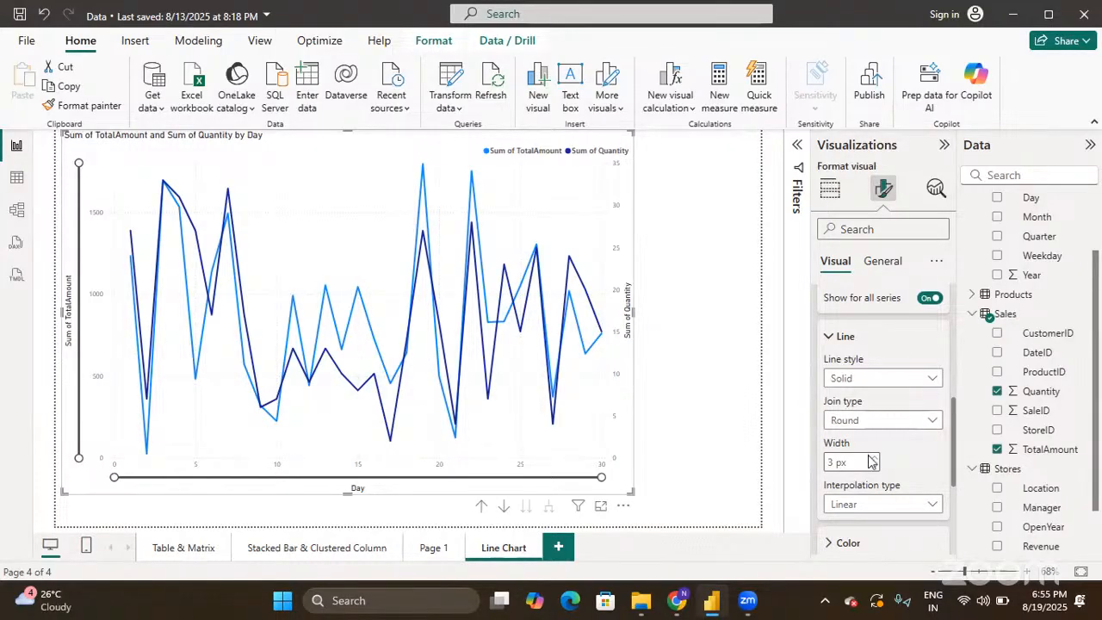
- Set the line width to 4 px after briefly trying 5 px
{"action": "left_click", "coordinate": [872, 457]}
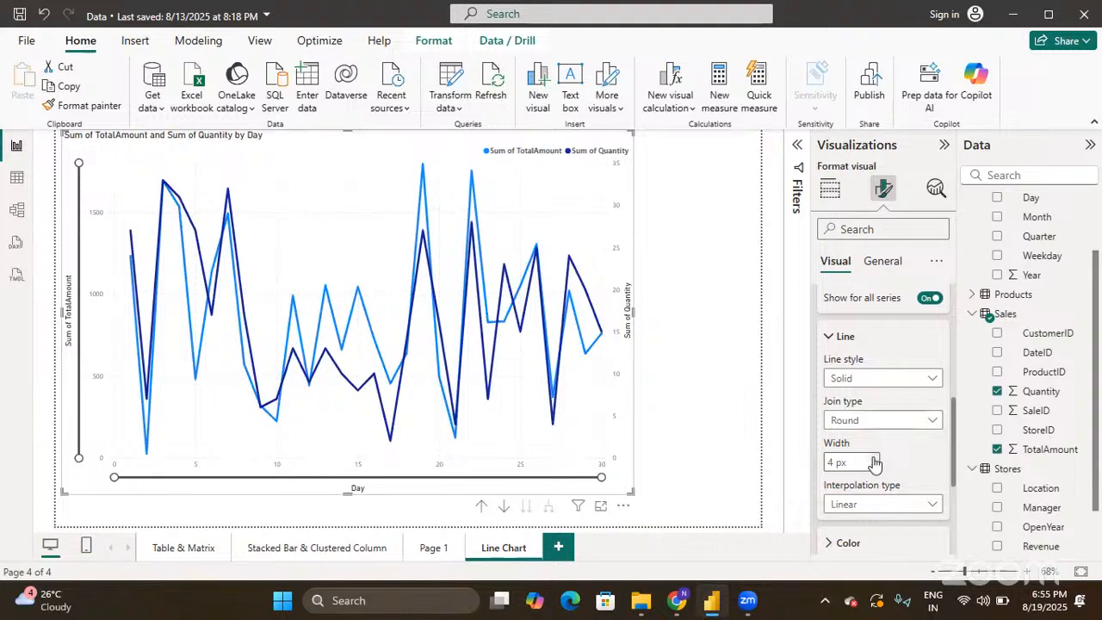
{"action": "left_click", "coordinate": [873, 458]}
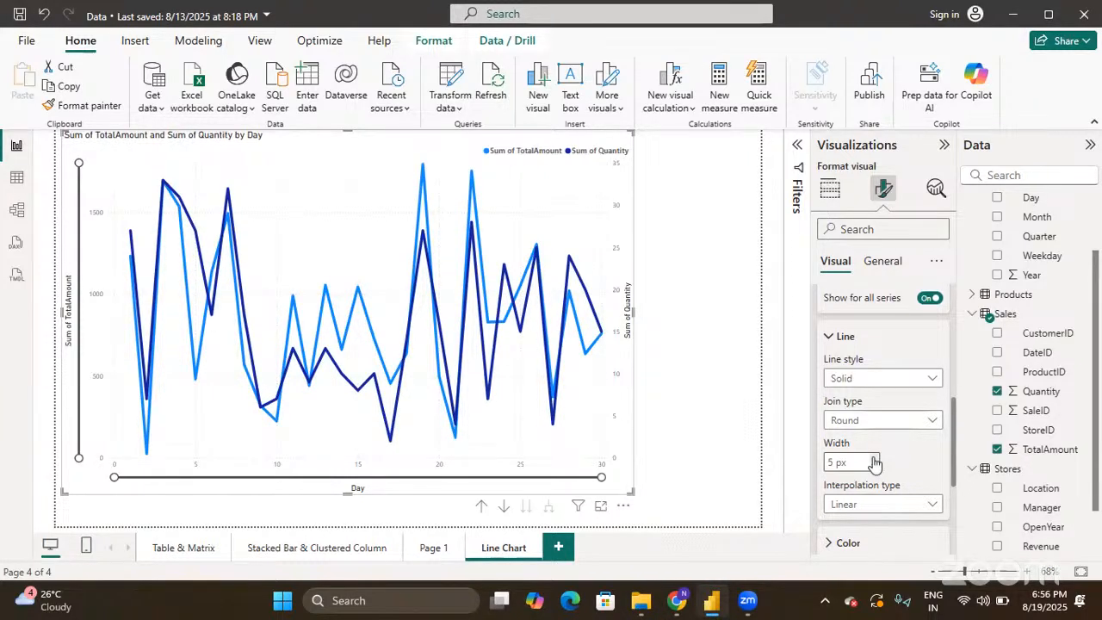
{"action": "left_click", "coordinate": [875, 468]}
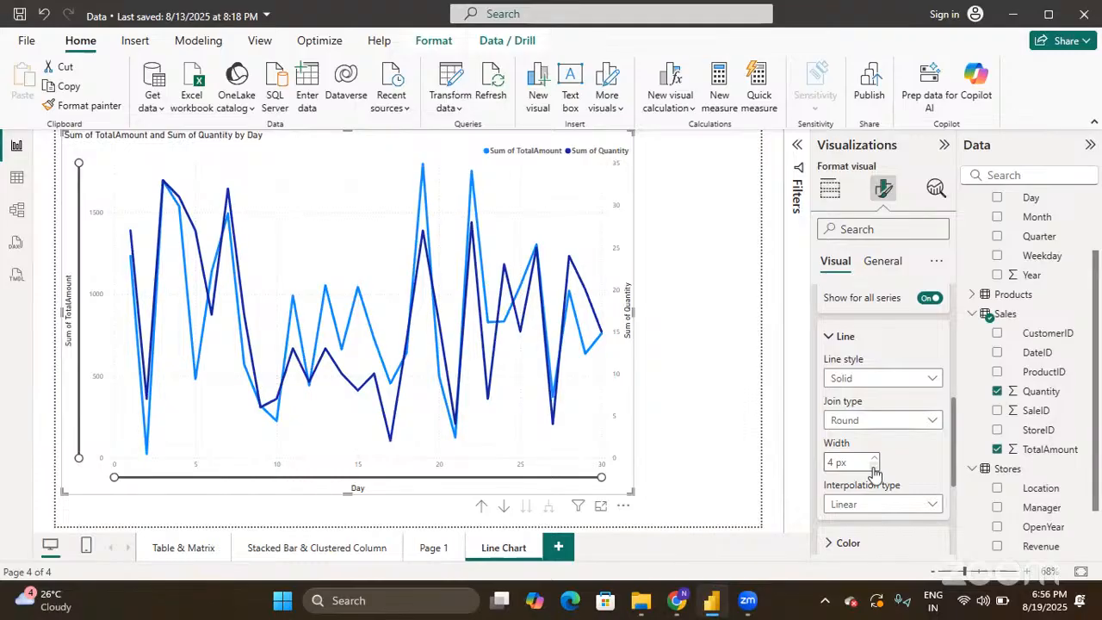
{"action": "scroll", "coordinate": [874, 472], "scroll_direction": "down", "scroll_amount": 2}
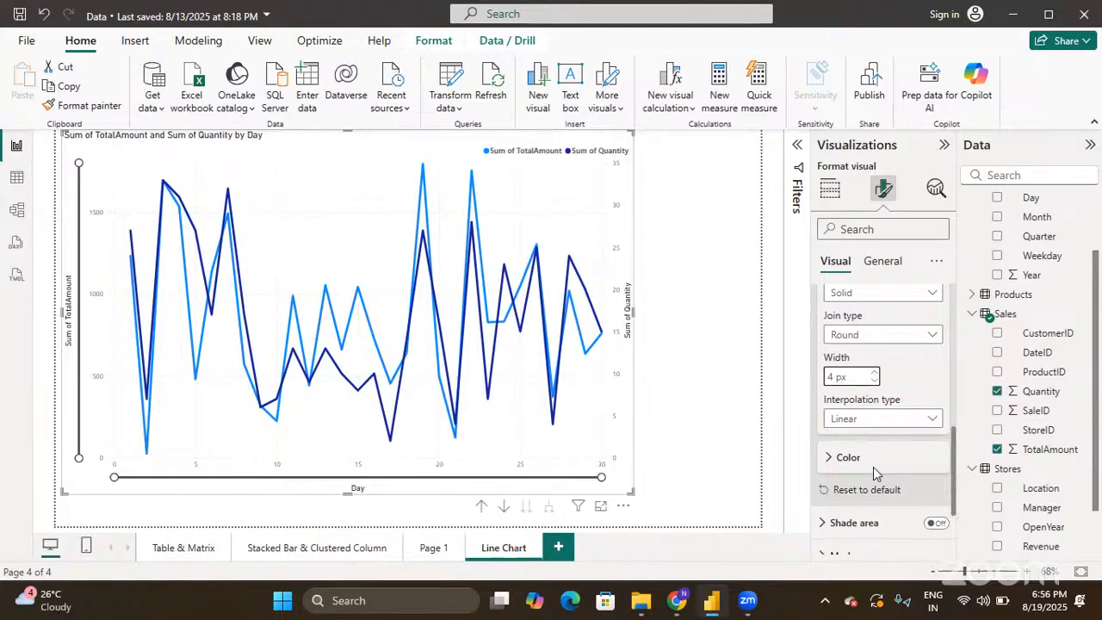
- Keep the lines' interpolation type at Linear
{"action": "left_click", "coordinate": [911, 424]}
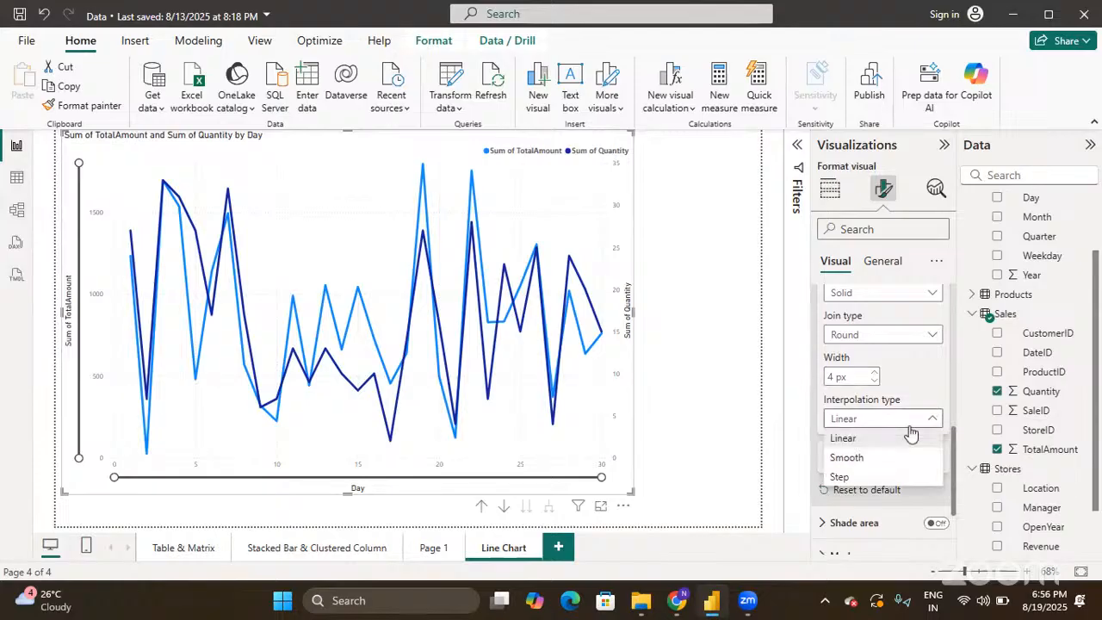
{"action": "left_click", "coordinate": [914, 377]}
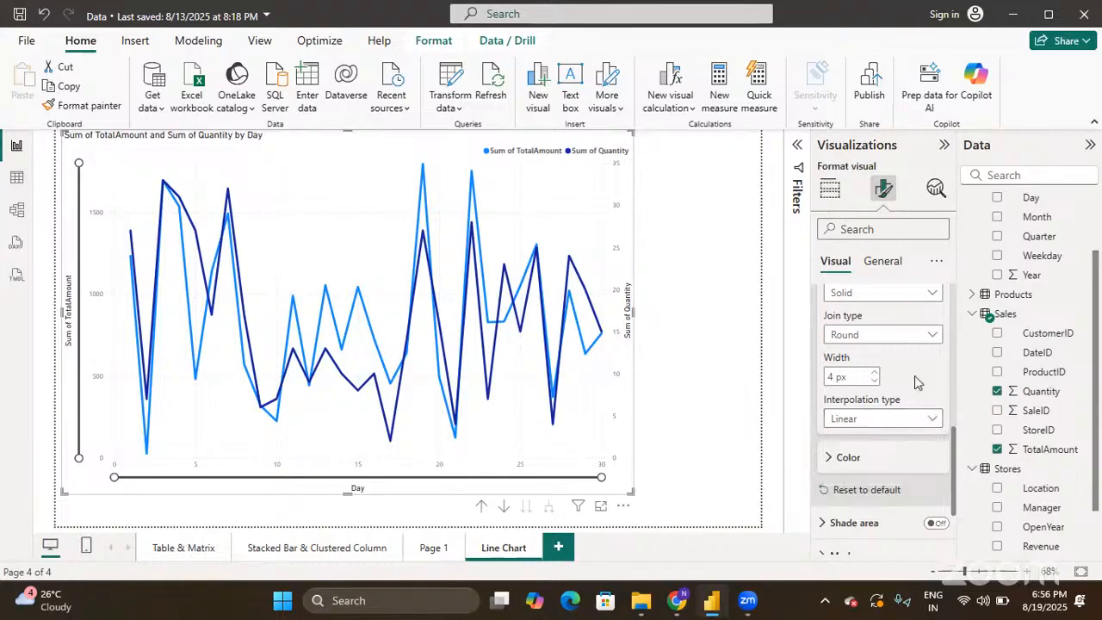
{"action": "scroll", "coordinate": [918, 383], "scroll_direction": "down", "scroll_amount": 2}
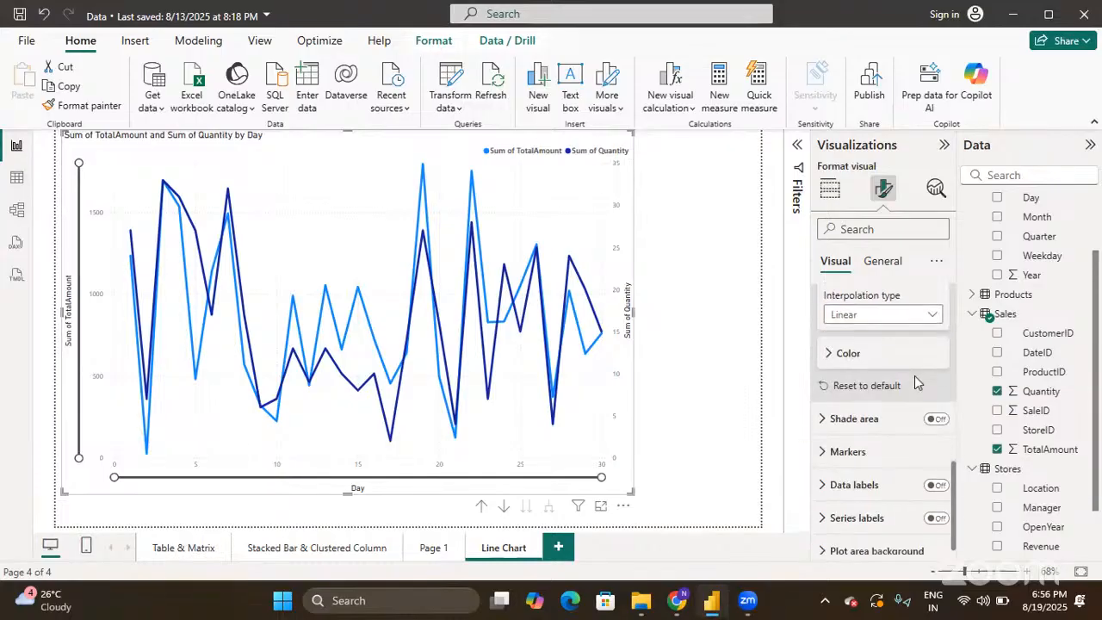
- Change the Sum of TotalAmount line colour from light blue to orange
{"action": "left_click", "coordinate": [828, 352]}
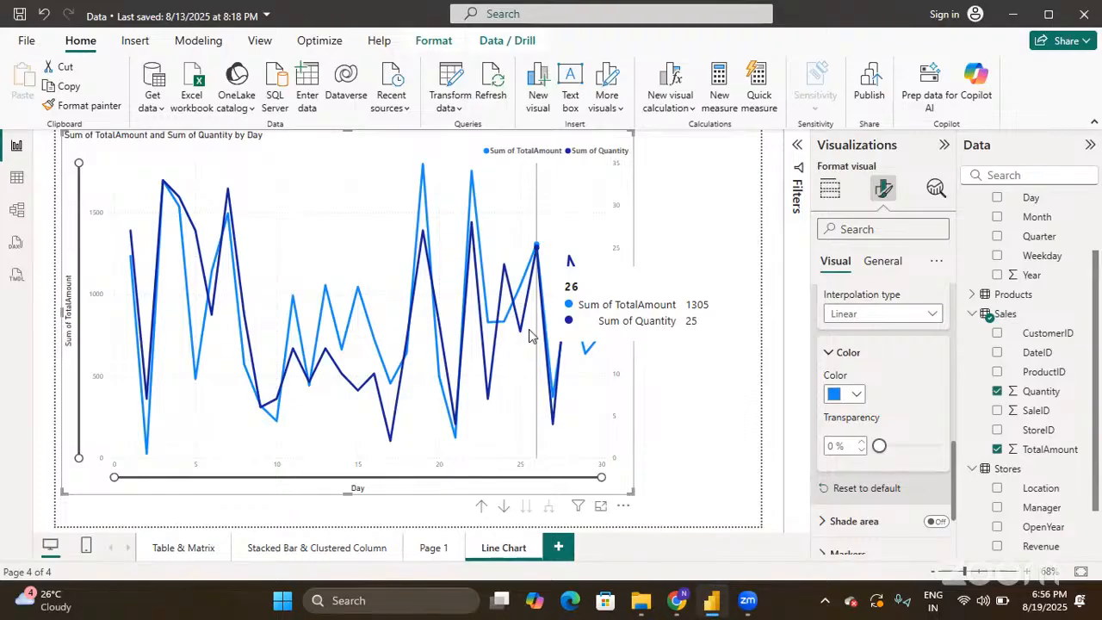
{"action": "left_click", "coordinate": [853, 395]}
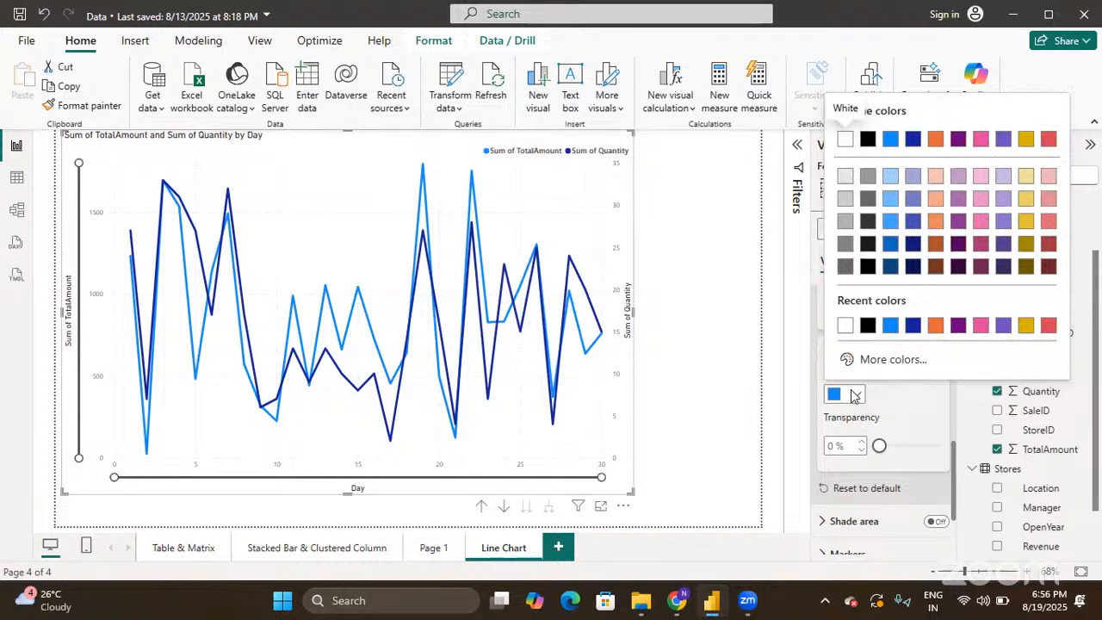
{"action": "left_click", "coordinate": [892, 405]}
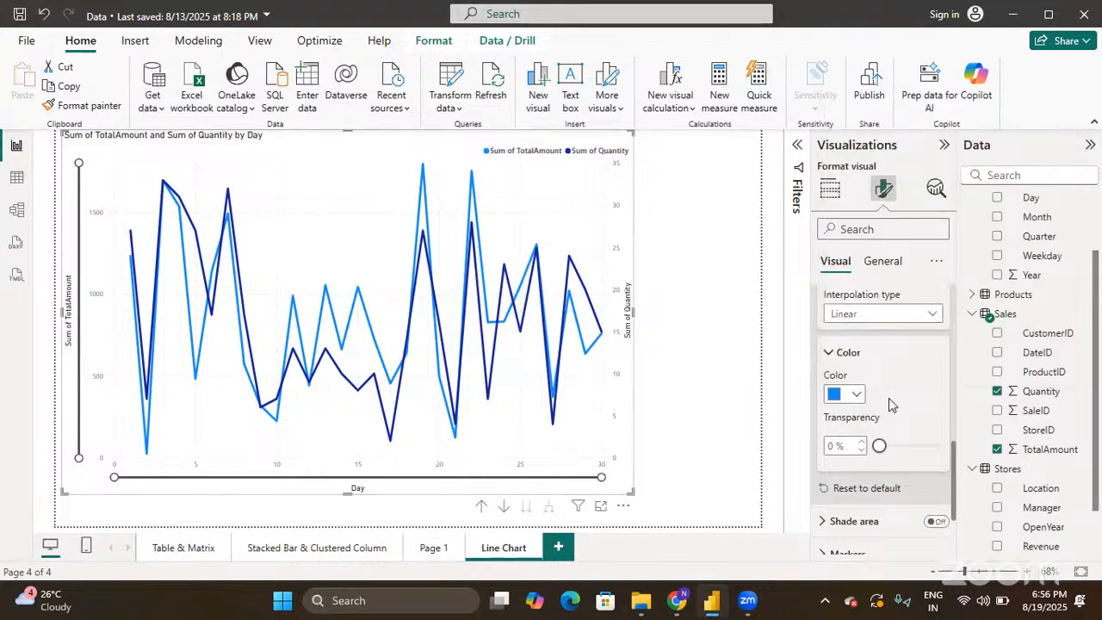
{"action": "left_click", "coordinate": [857, 396]}
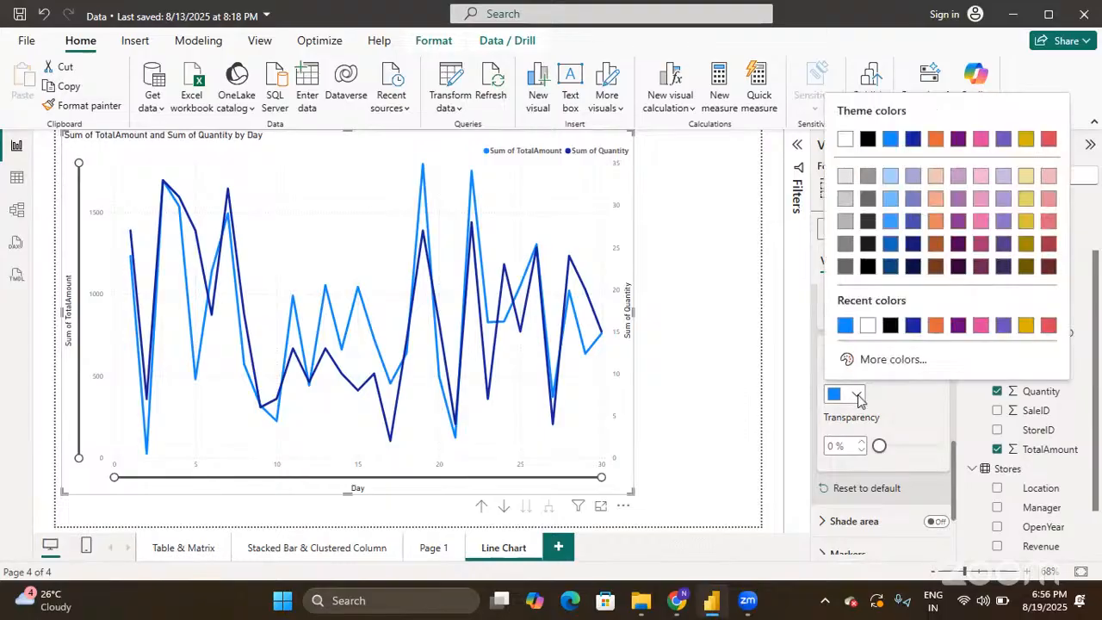
{"action": "left_click", "coordinate": [936, 325]}
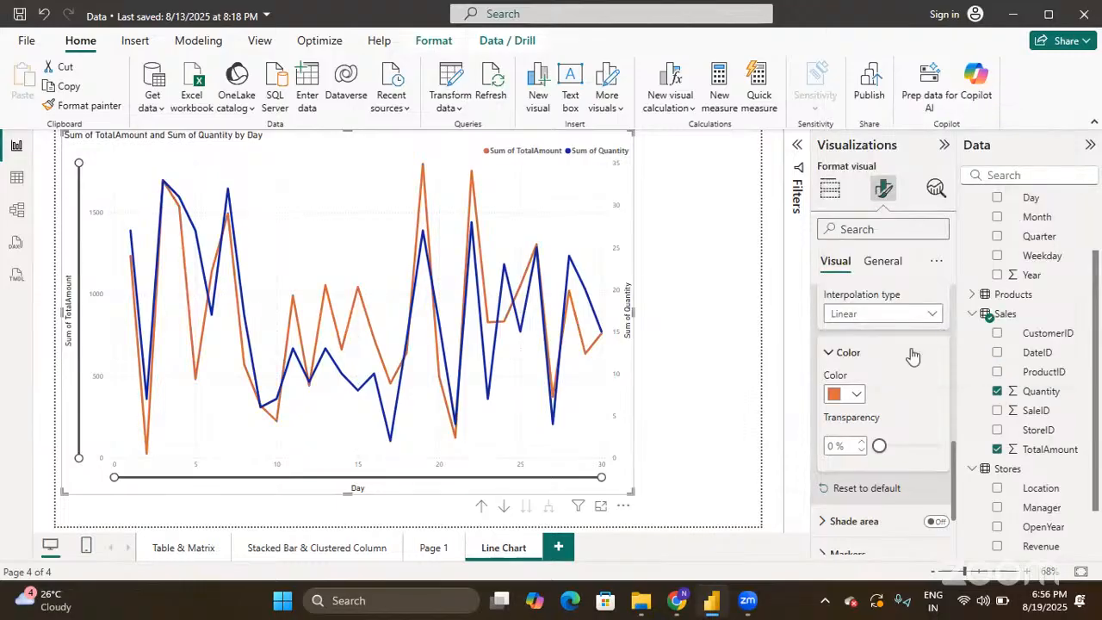
{"action": "scroll", "coordinate": [913, 355], "scroll_direction": "up", "scroll_amount": 5}
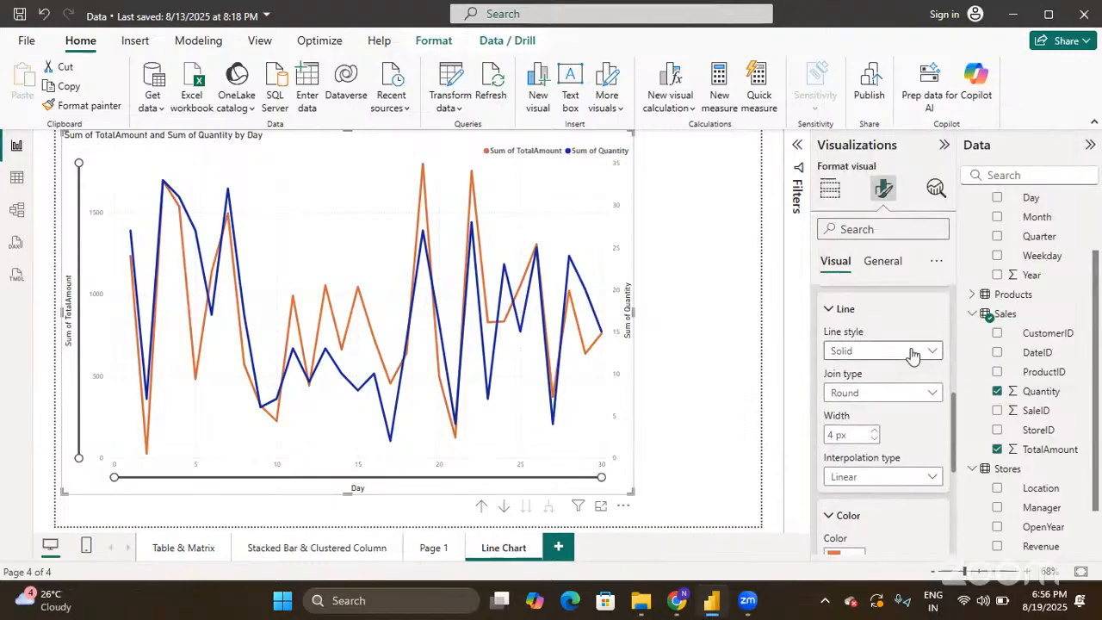
{"action": "scroll", "coordinate": [911, 348], "scroll_direction": "up", "scroll_amount": 2}
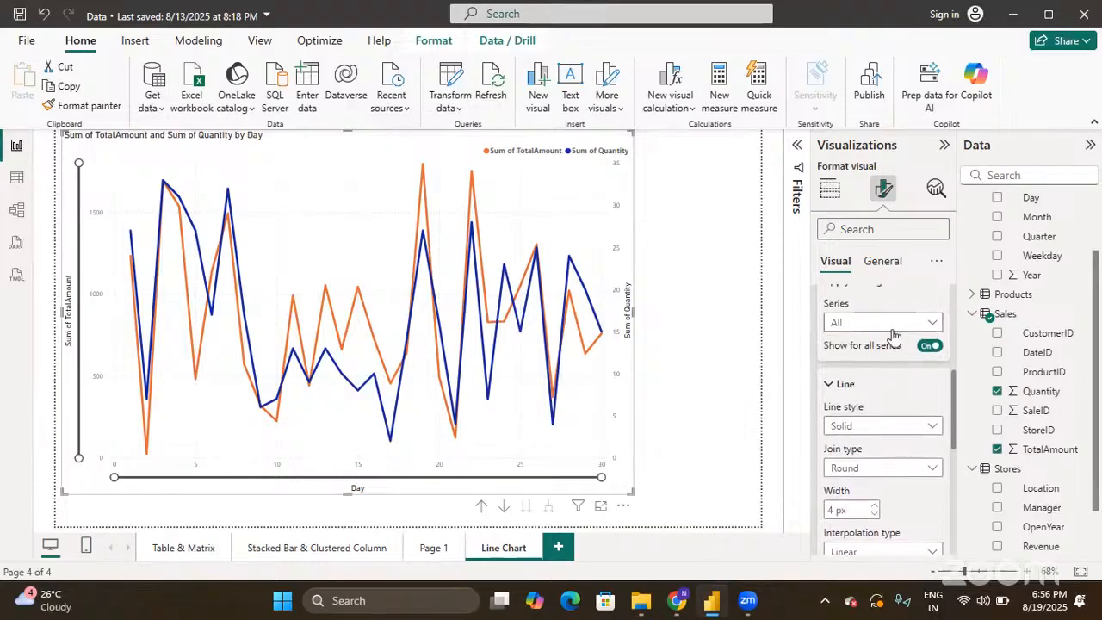
- Colour the Sum of Quantity series dark purple after briefly trying pink
{"action": "left_click", "coordinate": [893, 332]}
{"action": "left_click", "coordinate": [866, 380]}
{"action": "scroll", "coordinate": [874, 393], "scroll_direction": "down", "scroll_amount": 5}
{"action": "left_click", "coordinate": [856, 423]}
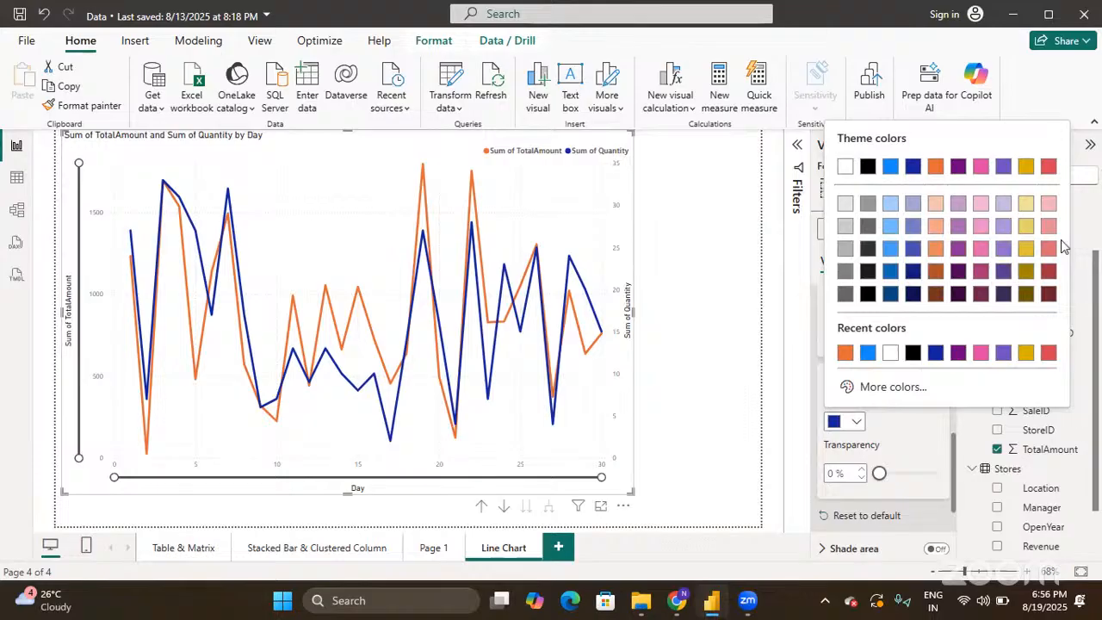
{"action": "left_click", "coordinate": [981, 352]}
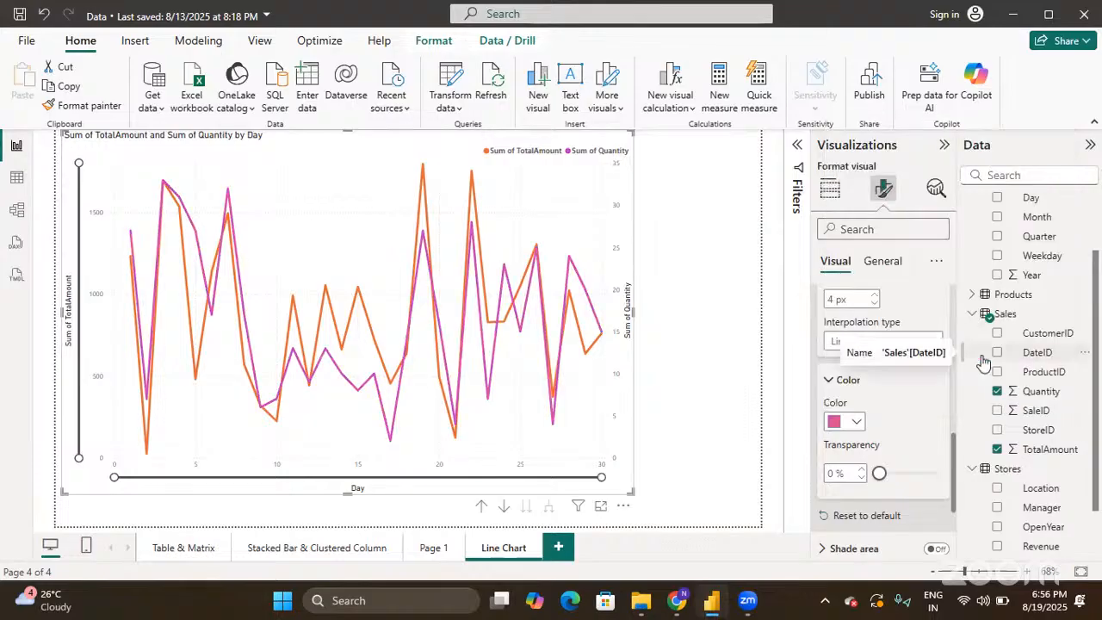
{"action": "left_click", "coordinate": [858, 422]}
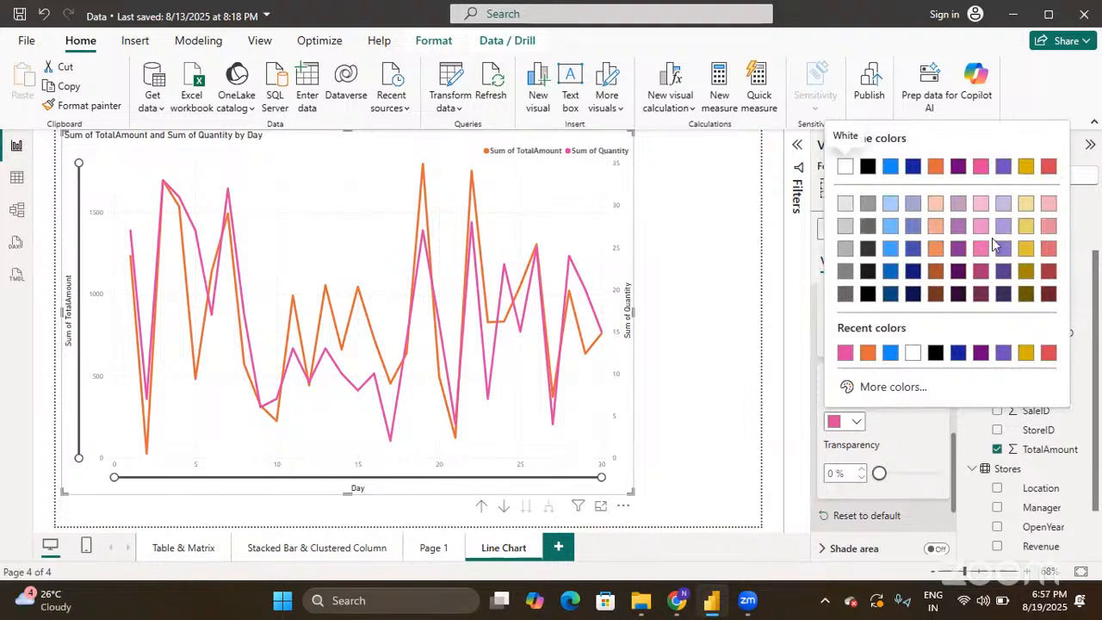
{"action": "left_click", "coordinate": [963, 272]}
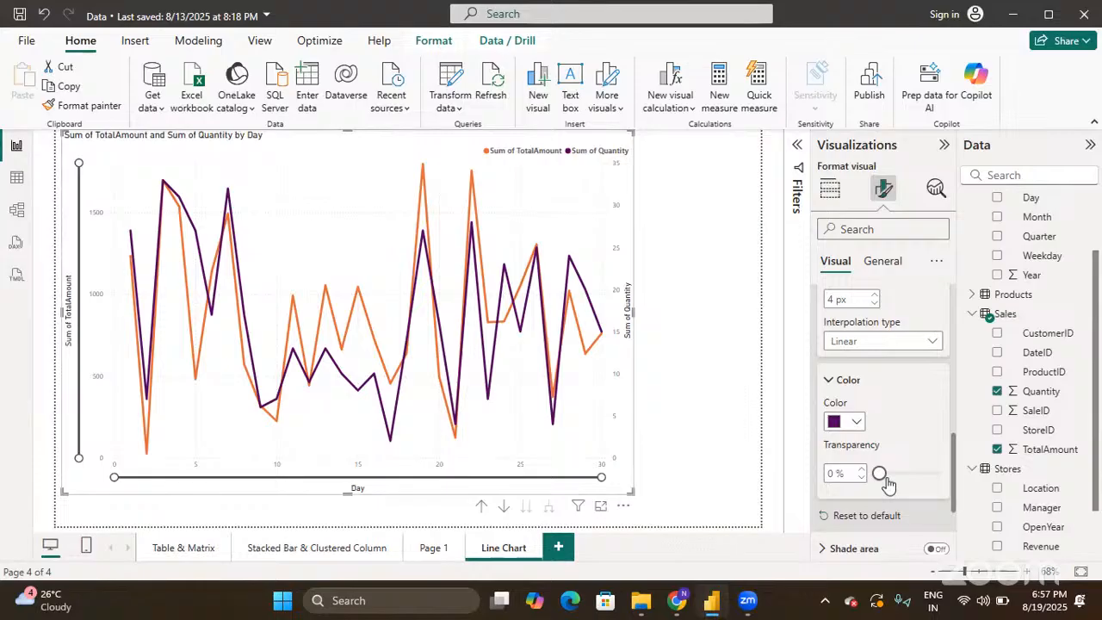
- Collapse the Lines section and return to the Build visual pane
{"action": "scroll", "coordinate": [889, 485], "scroll_direction": "up", "scroll_amount": 6}
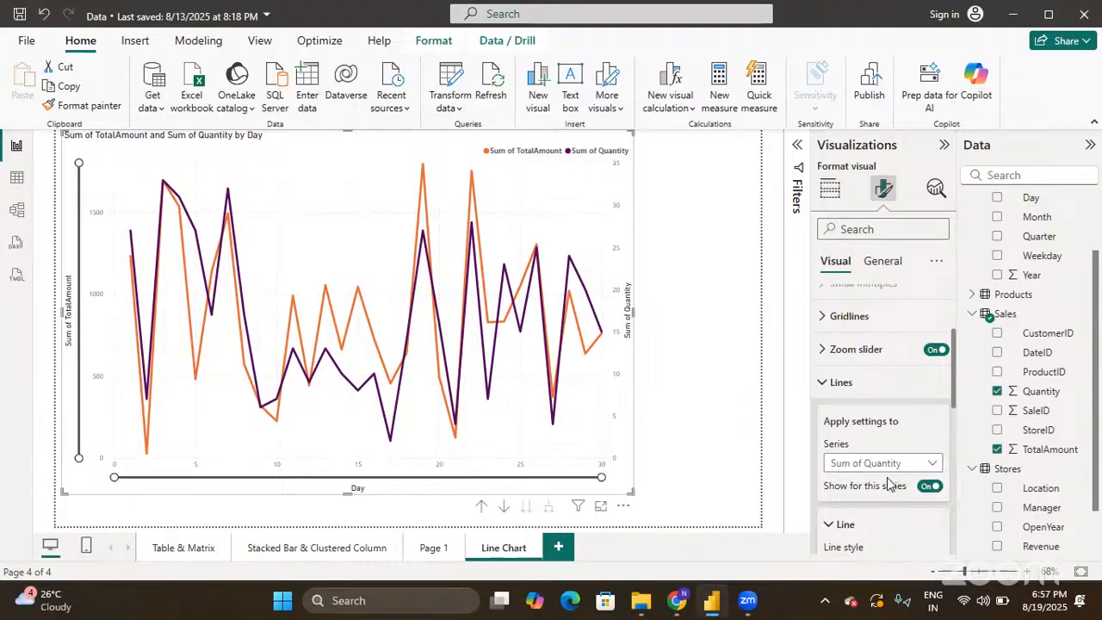
{"action": "left_click", "coordinate": [823, 384]}
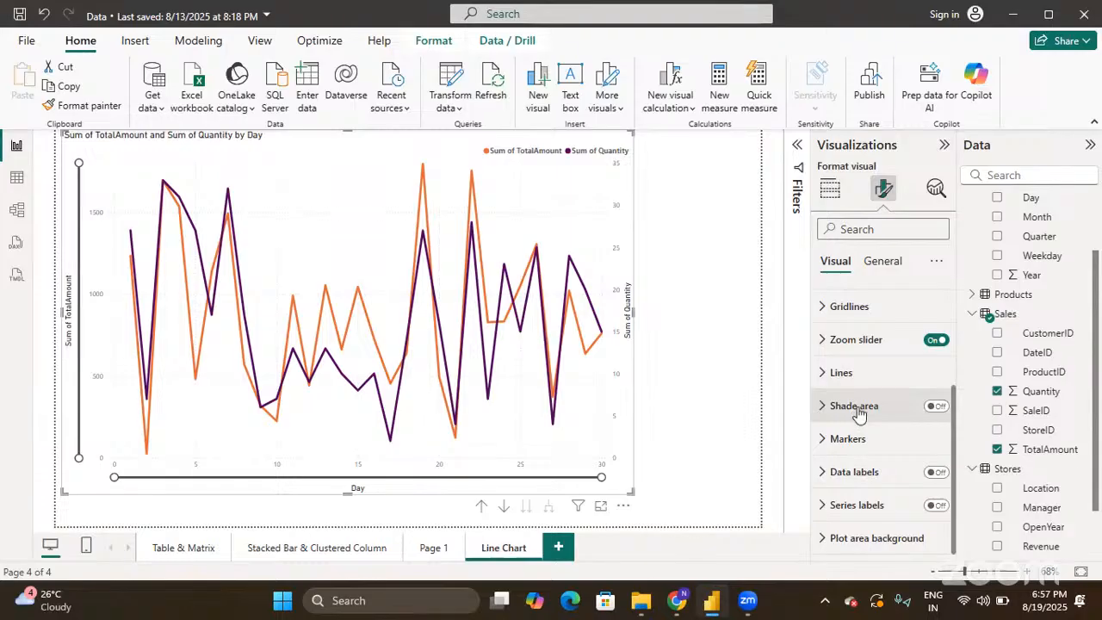
{"action": "left_click", "coordinate": [830, 189]}
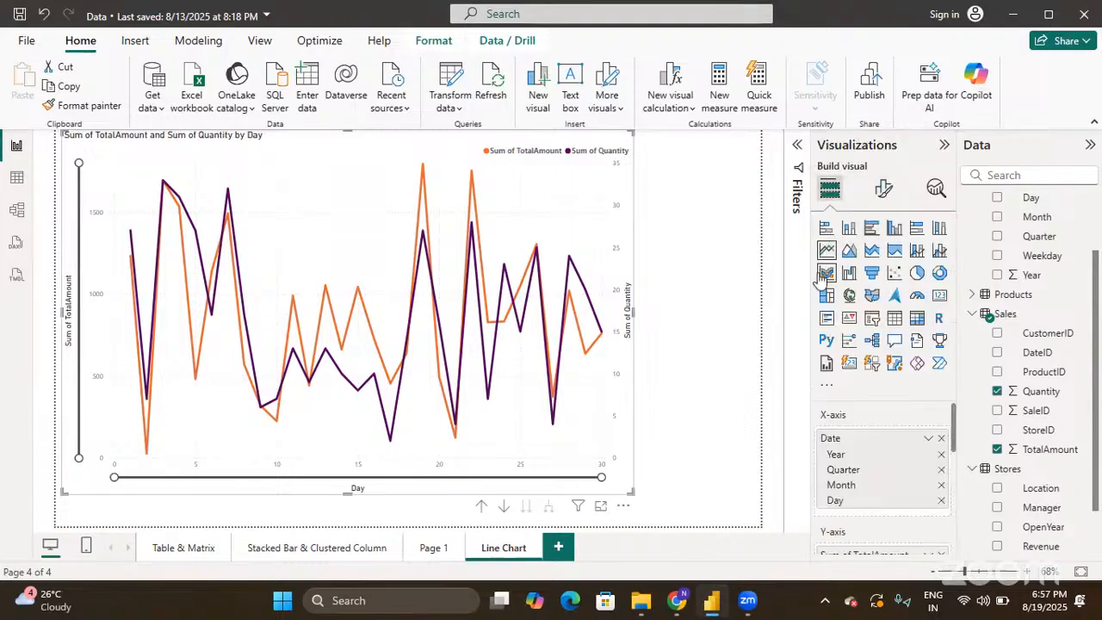
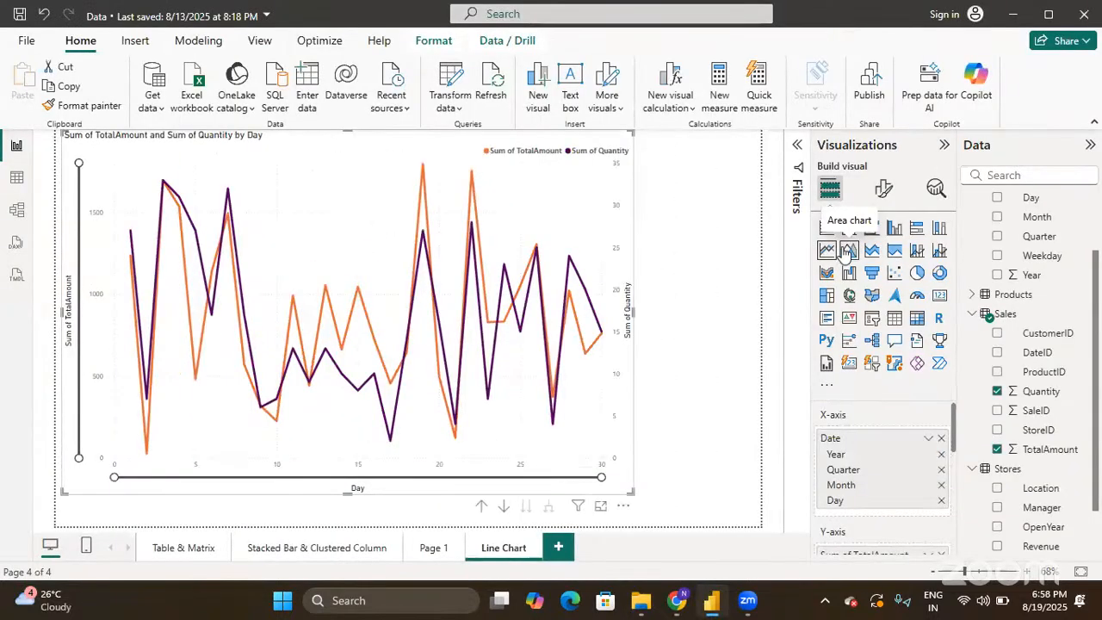
- Shade the area beneath both chart lines
{"action": "left_click", "coordinate": [885, 190]}
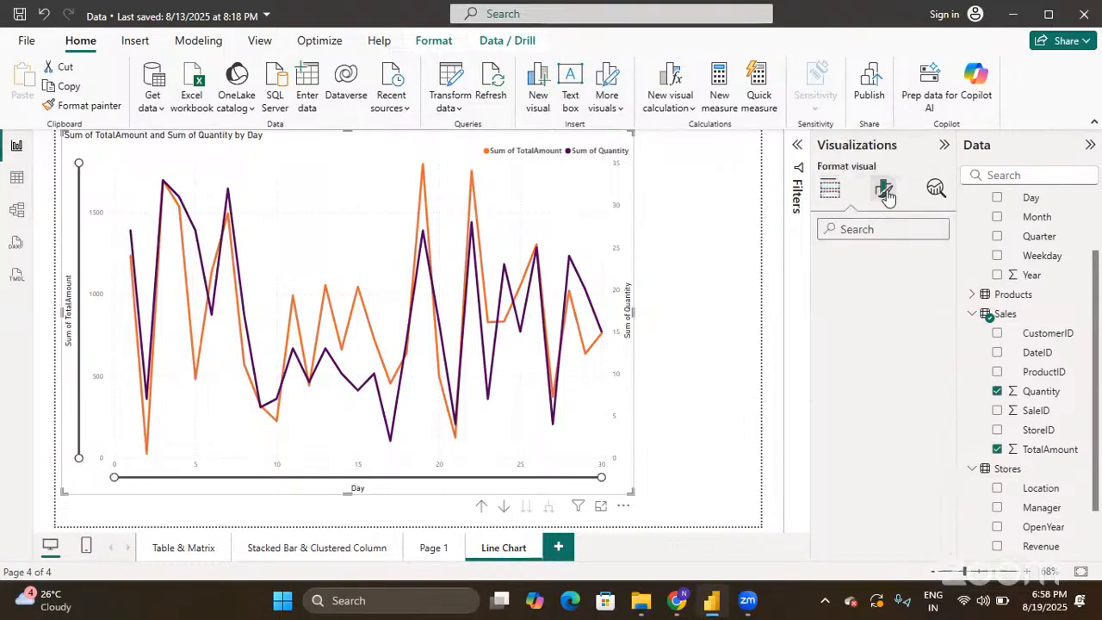
{"action": "scroll", "coordinate": [855, 426], "scroll_direction": "down", "scroll_amount": 3}
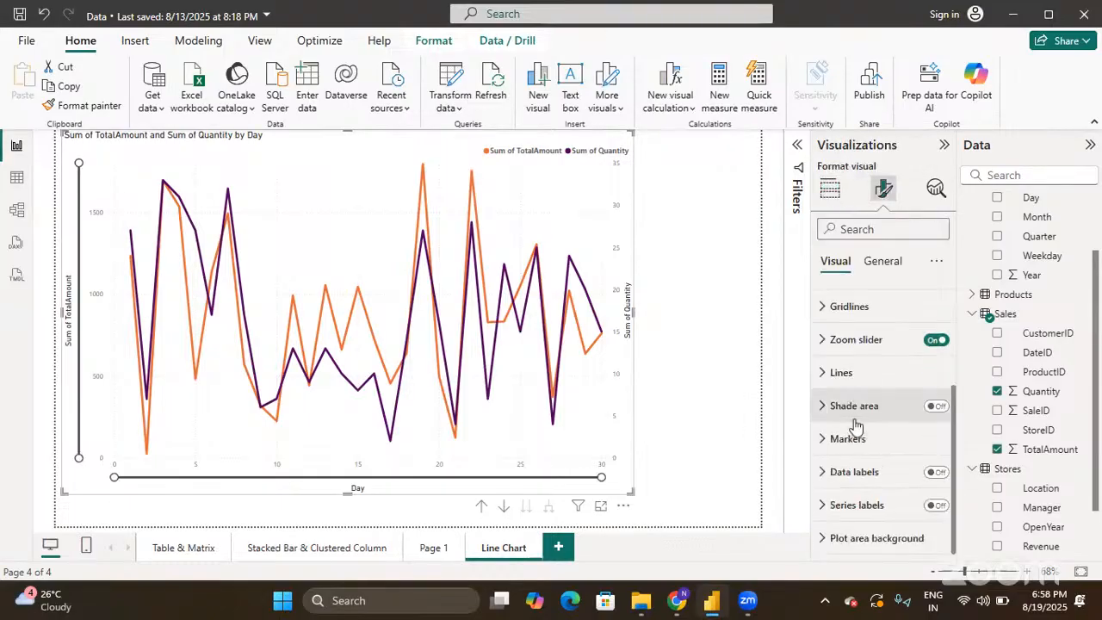
{"action": "left_click", "coordinate": [937, 407]}
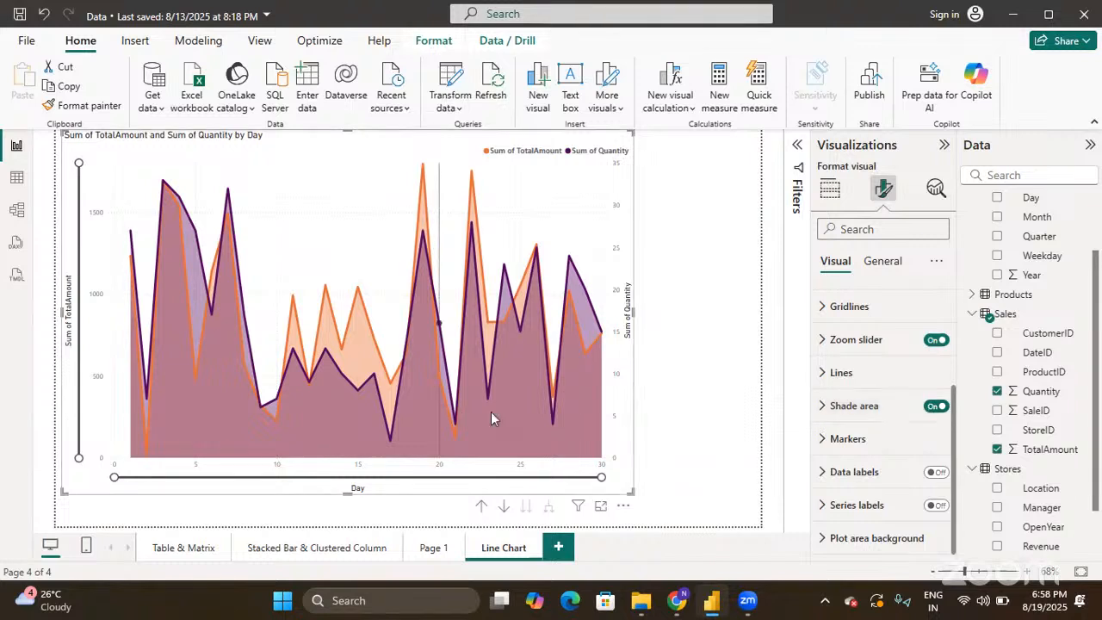
- Glance at the Build visual fields, then turn Shade area back off
{"action": "mouse_move", "coordinate": [456, 419]}
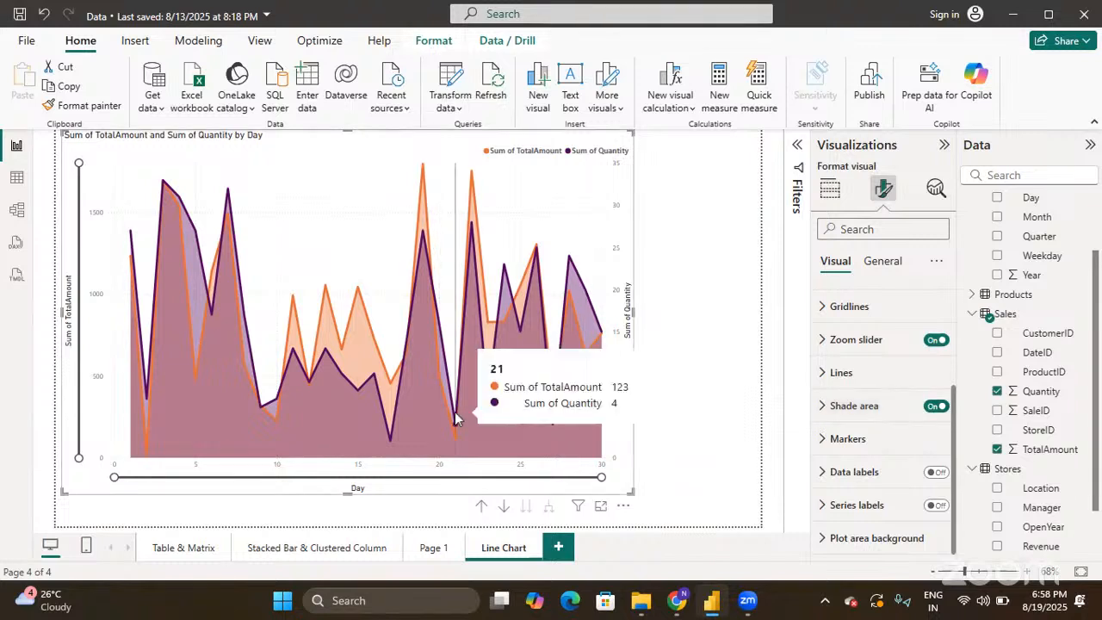
{"action": "left_click", "coordinate": [827, 191]}
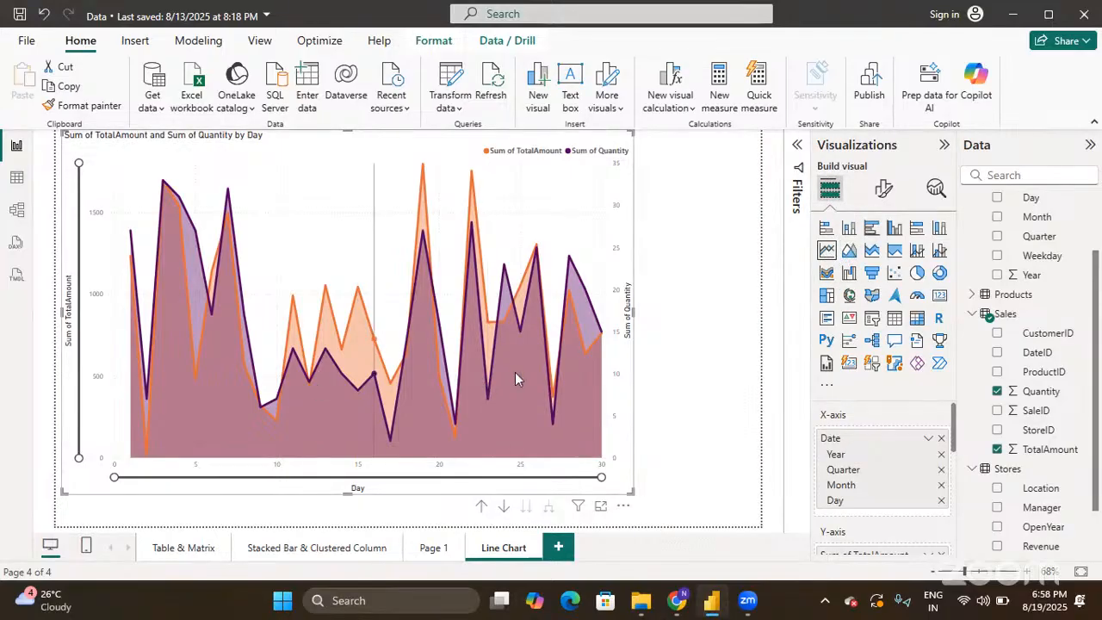
{"action": "mouse_move", "coordinate": [515, 373]}
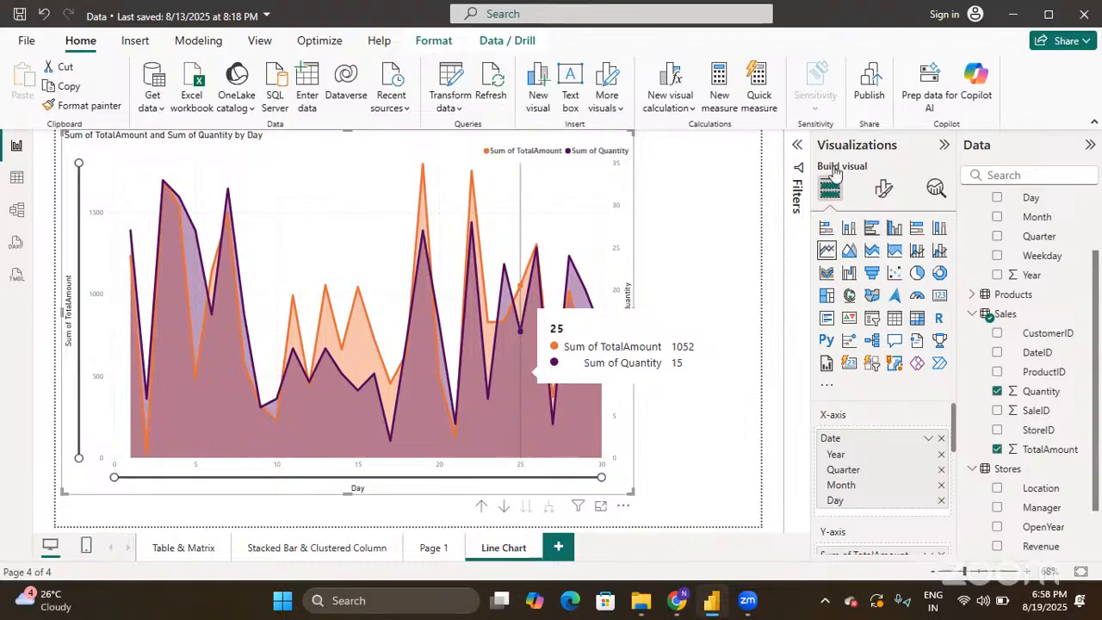
{"action": "left_click", "coordinate": [883, 189]}
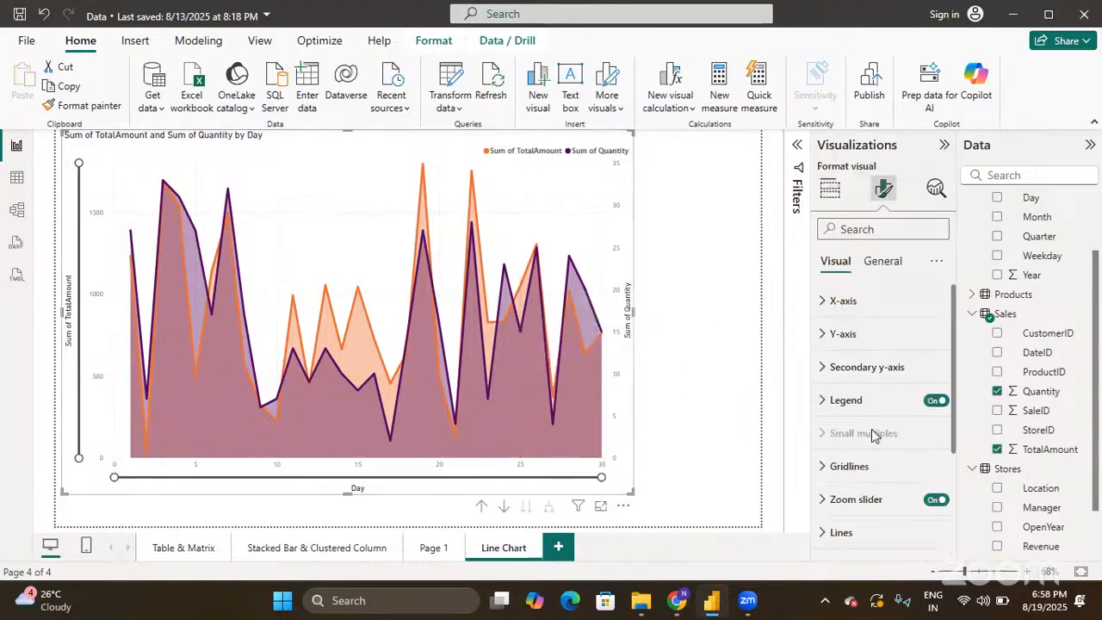
{"action": "scroll", "coordinate": [871, 435], "scroll_direction": "down", "scroll_amount": 3}
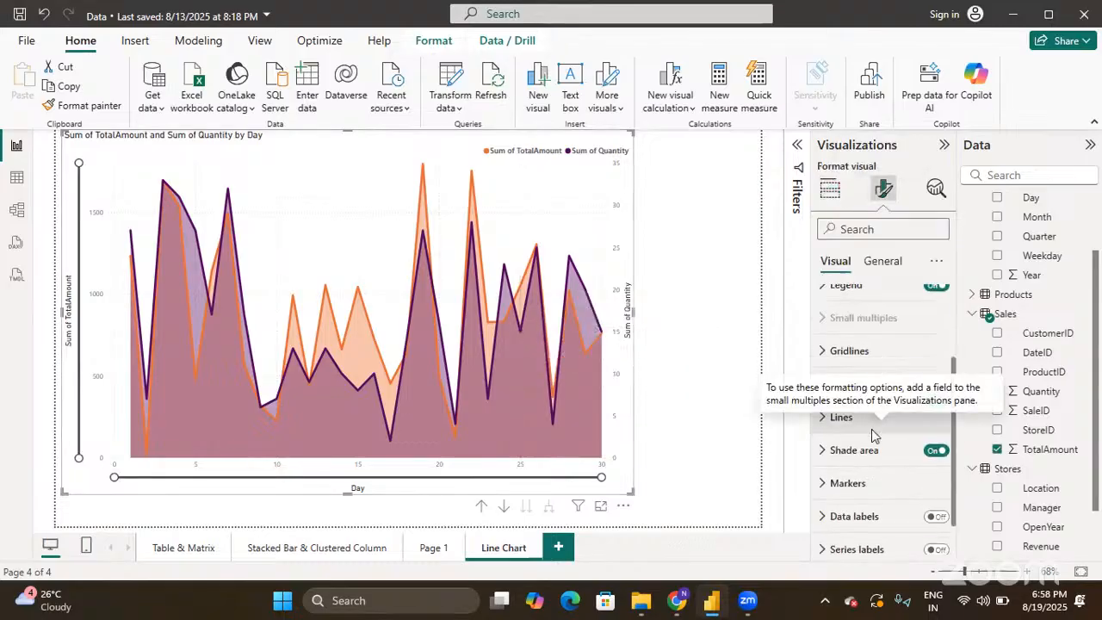
{"action": "left_click", "coordinate": [936, 434]}
{"action": "scroll", "coordinate": [926, 440], "scroll_direction": "down", "scroll_amount": 1}
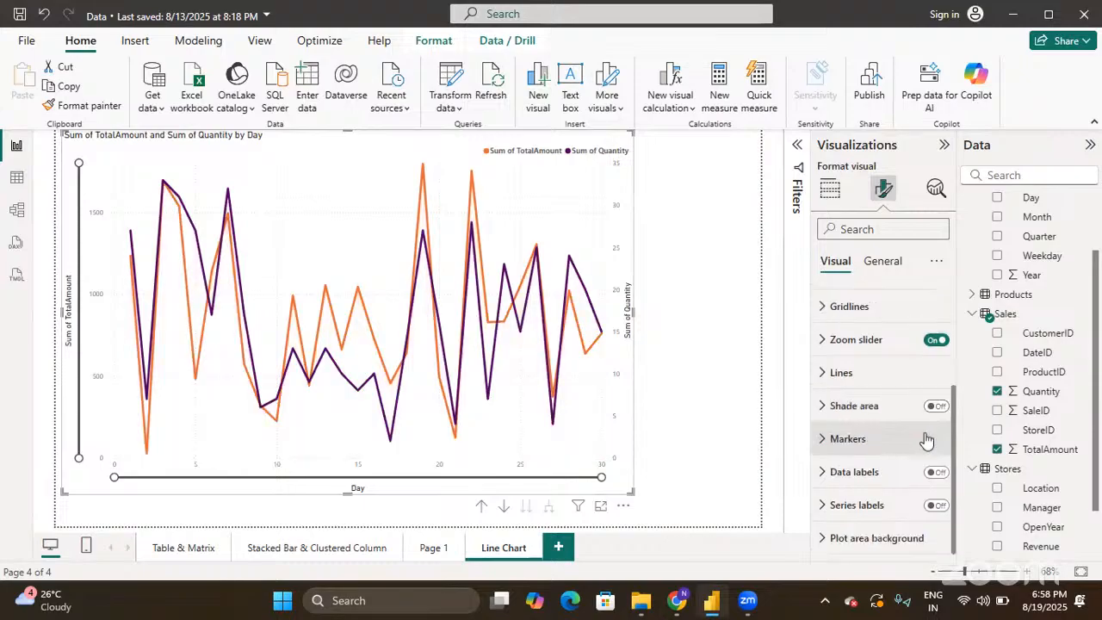
- Expand Markers and show them on the Sum of TotalAmount line
{"action": "left_click", "coordinate": [823, 440]}
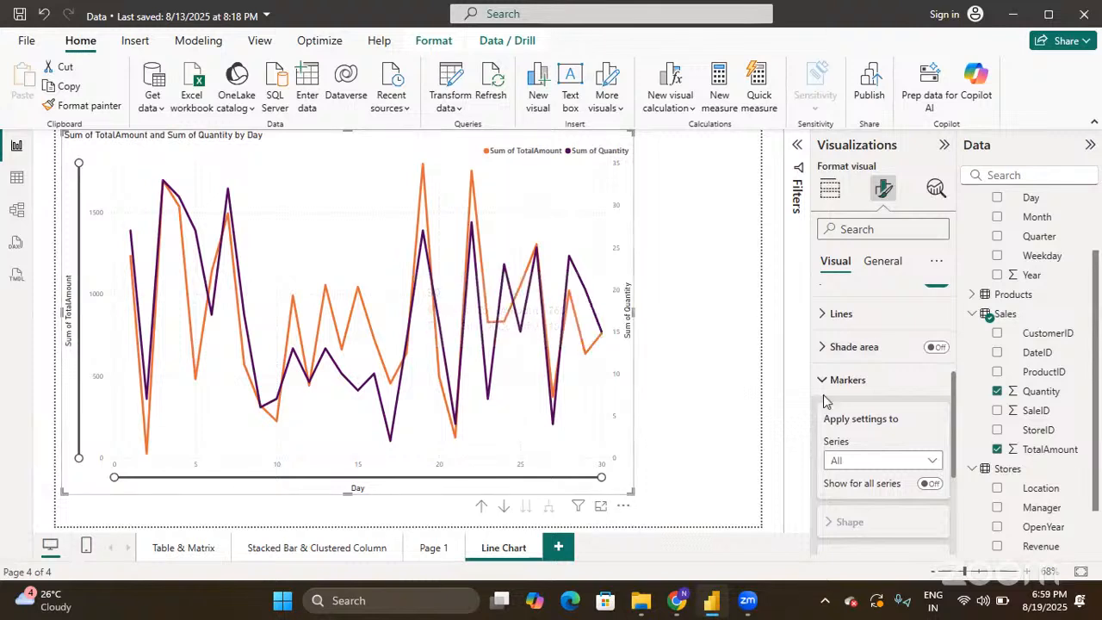
{"action": "scroll", "coordinate": [824, 401], "scroll_direction": "down", "scroll_amount": 2}
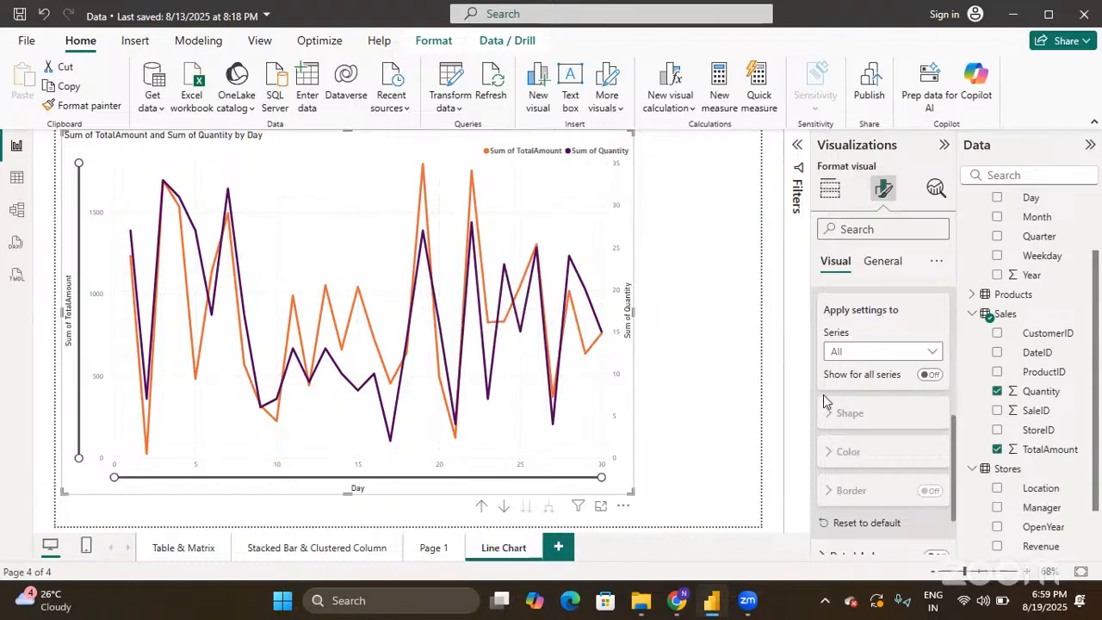
{"action": "left_click", "coordinate": [905, 351]}
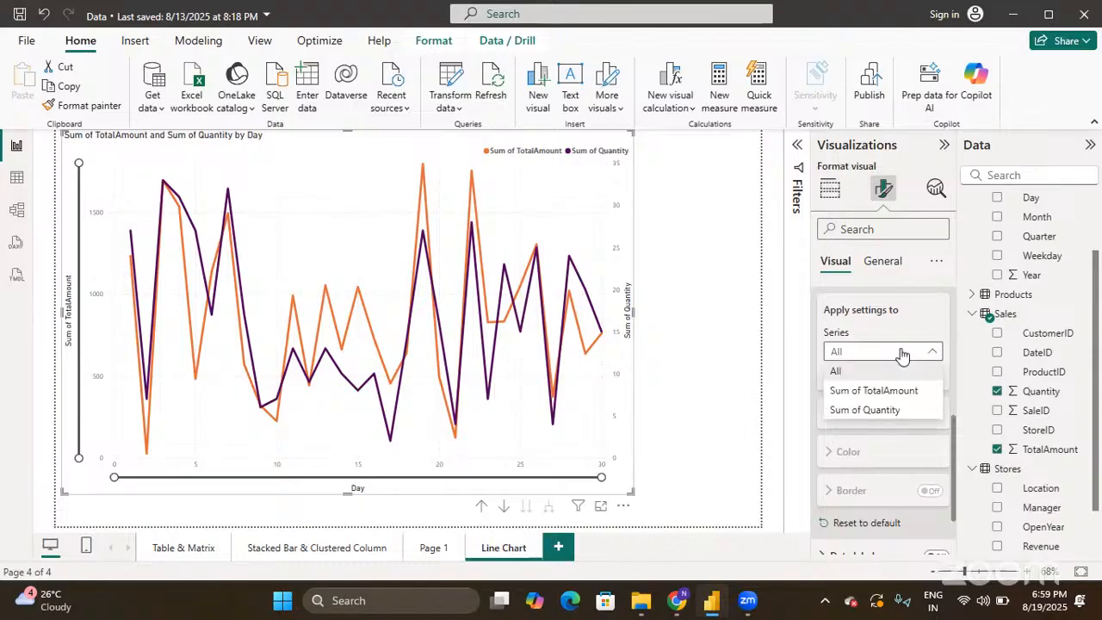
{"action": "left_click", "coordinate": [892, 392]}
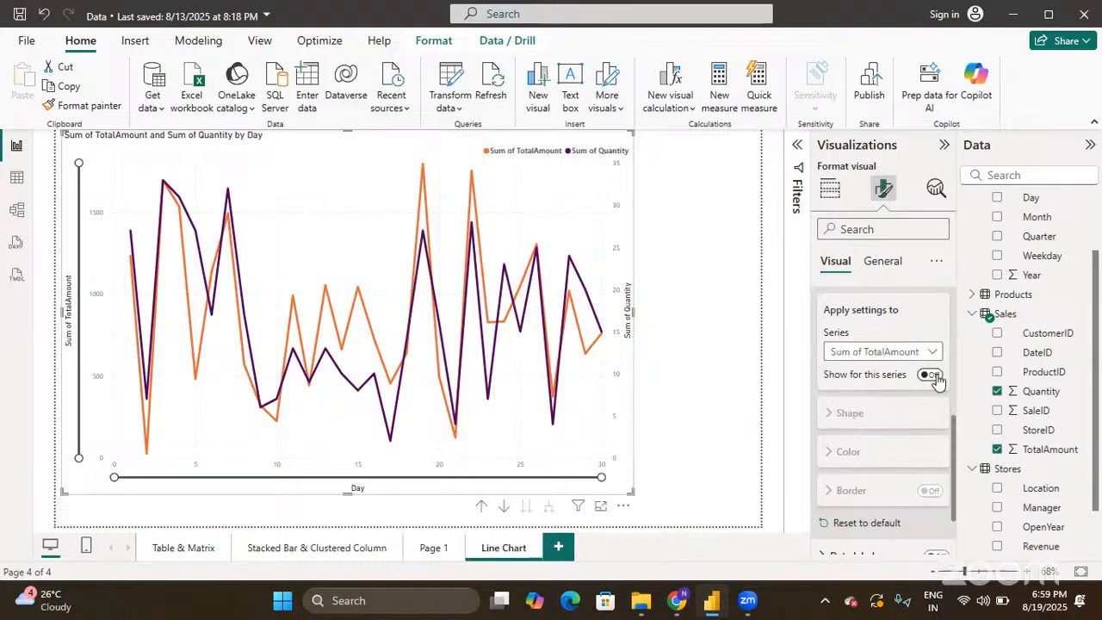
{"action": "left_click", "coordinate": [931, 375]}
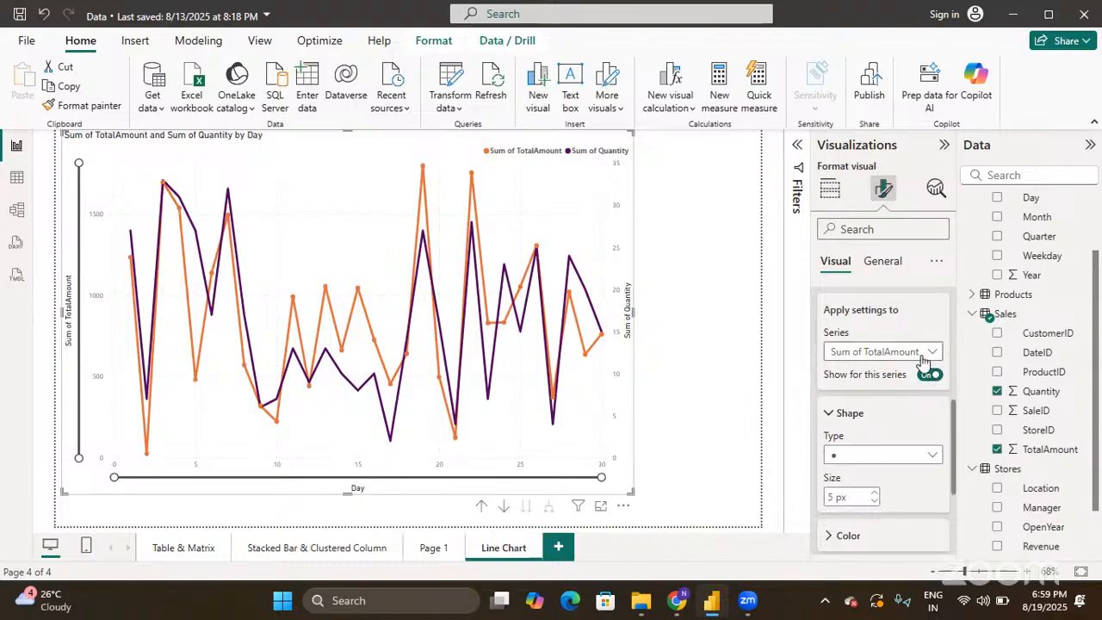
- Switch the marker series to All and show markers on both lines
{"action": "left_click", "coordinate": [924, 360]}
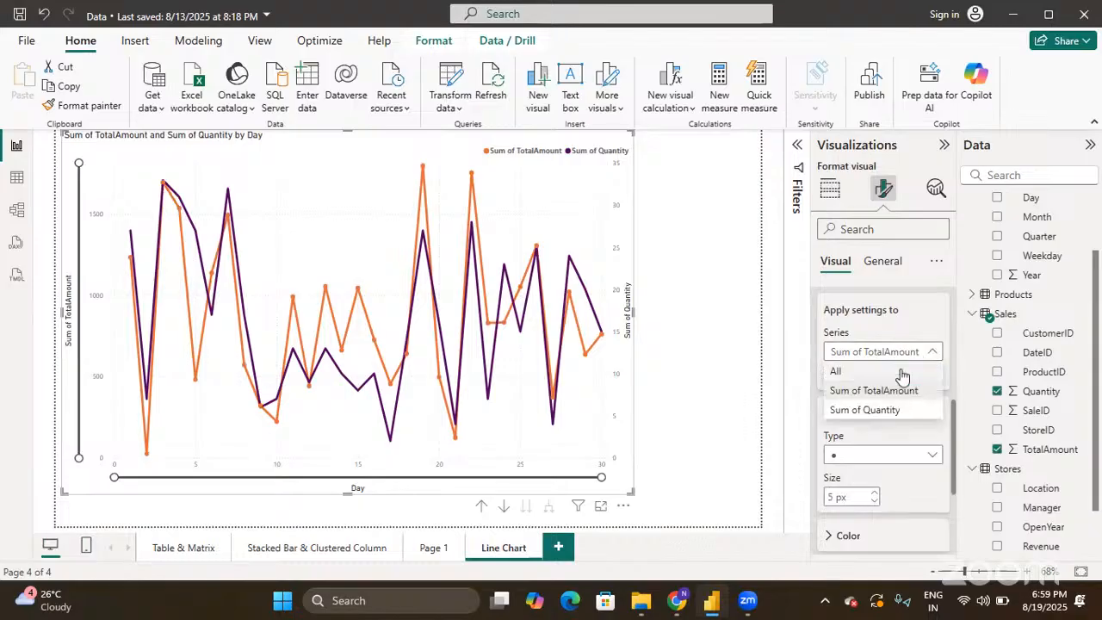
{"action": "left_click", "coordinate": [901, 370]}
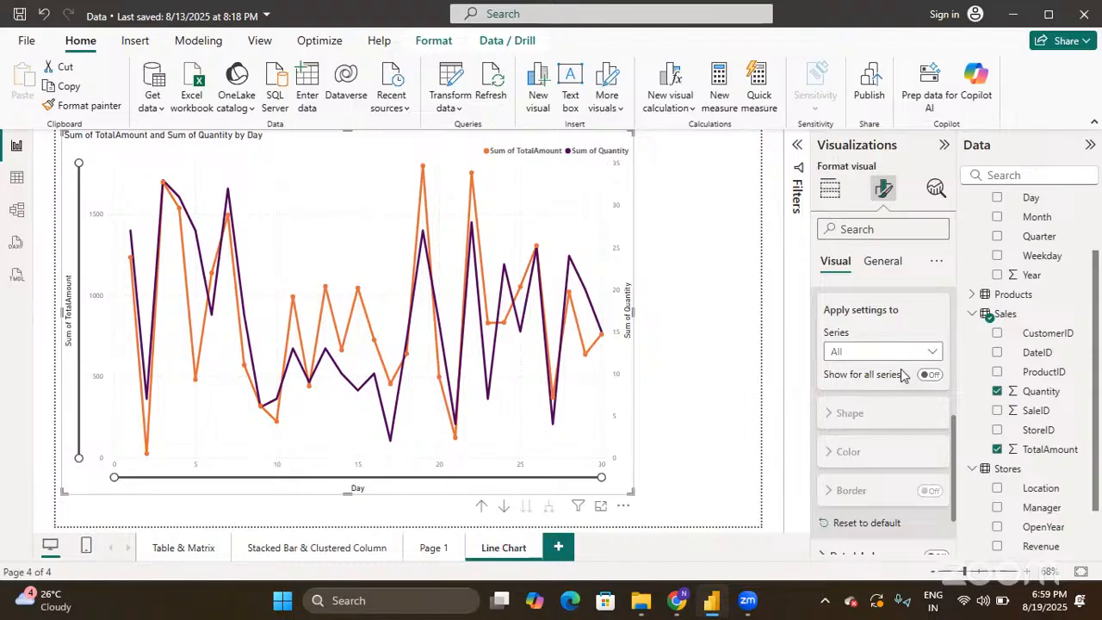
{"action": "scroll", "coordinate": [901, 373], "scroll_direction": "down", "scroll_amount": 1}
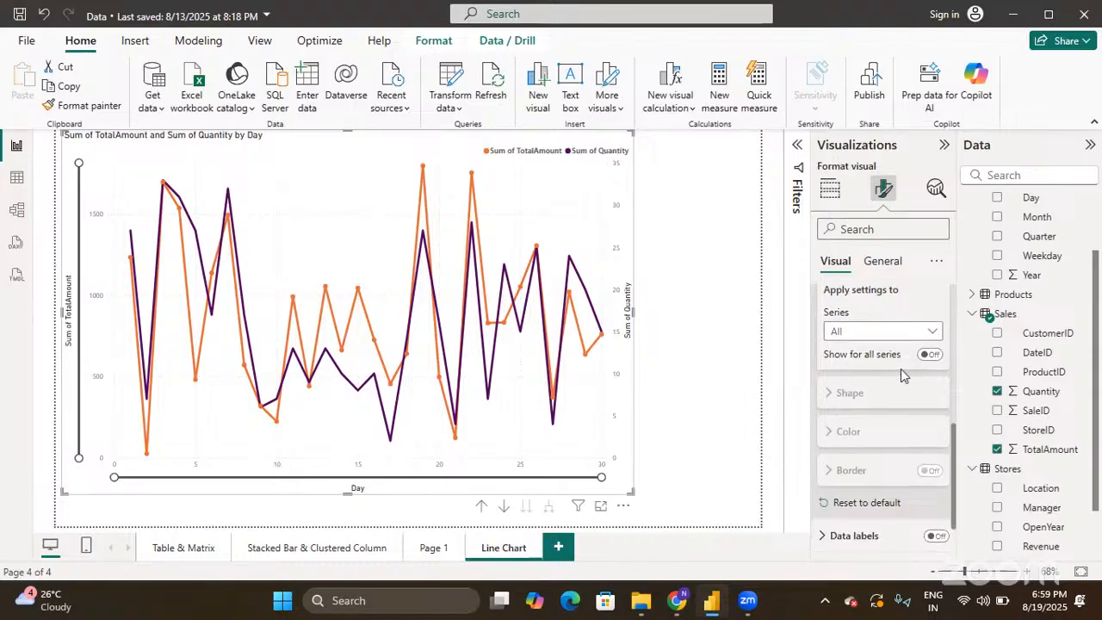
{"action": "left_click", "coordinate": [930, 355]}
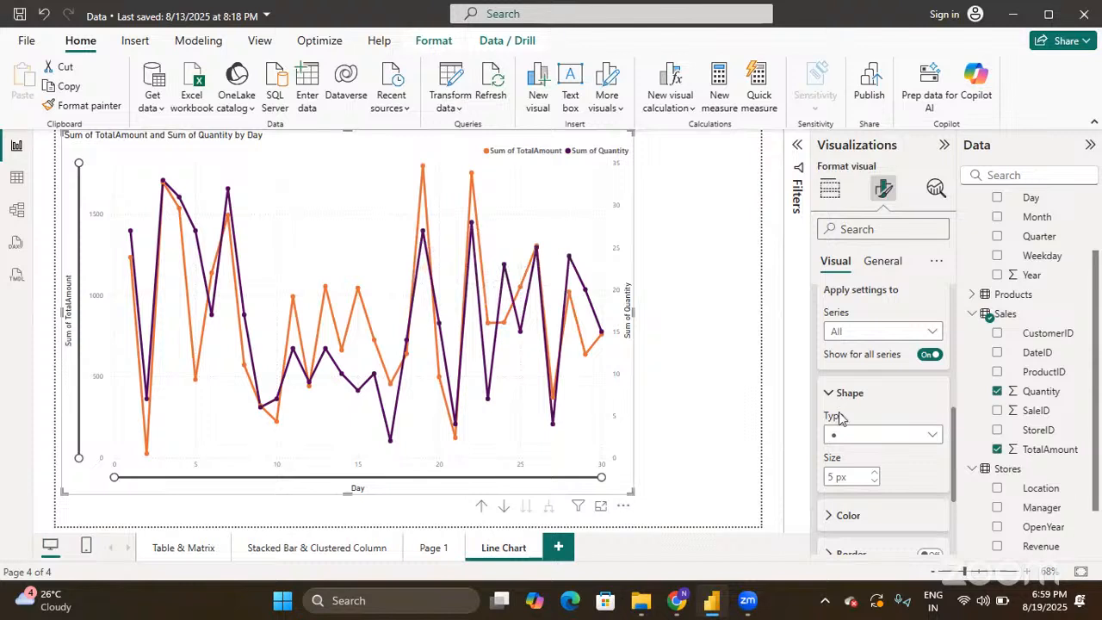
- Keep the circle as the marker shape
{"action": "scroll", "coordinate": [841, 415], "scroll_direction": "down", "scroll_amount": 1}
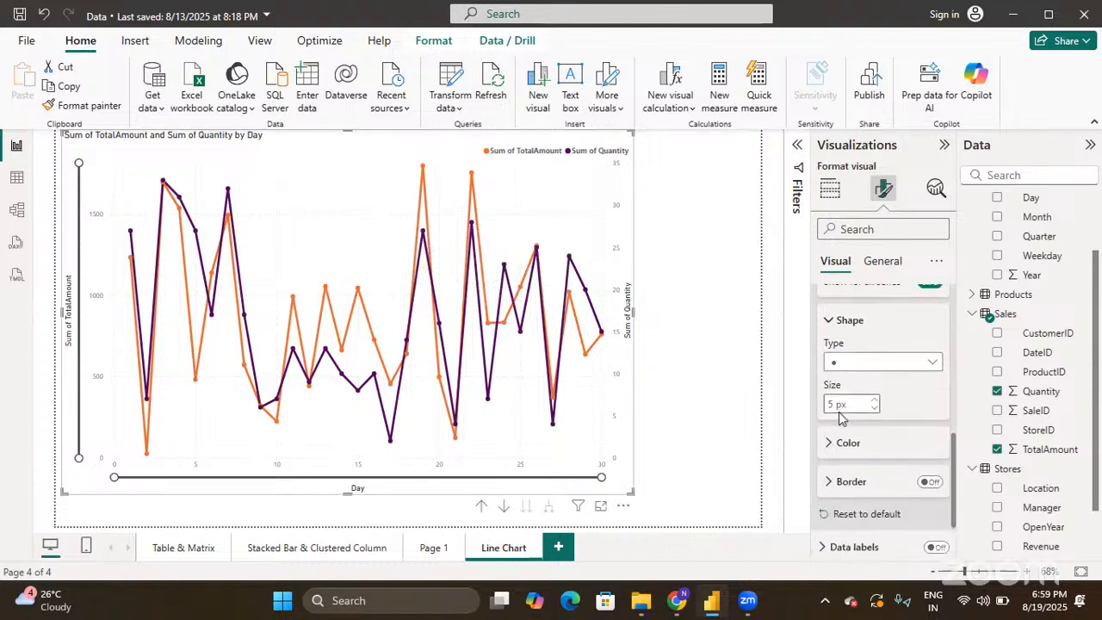
{"action": "left_click", "coordinate": [879, 370]}
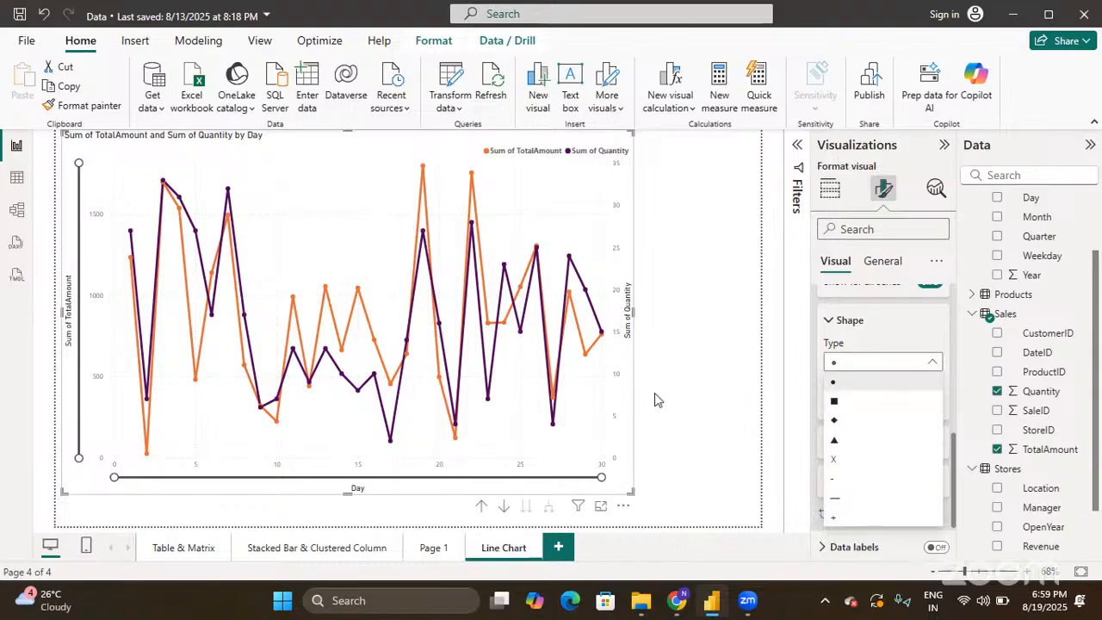
{"action": "left_click", "coordinate": [877, 365]}
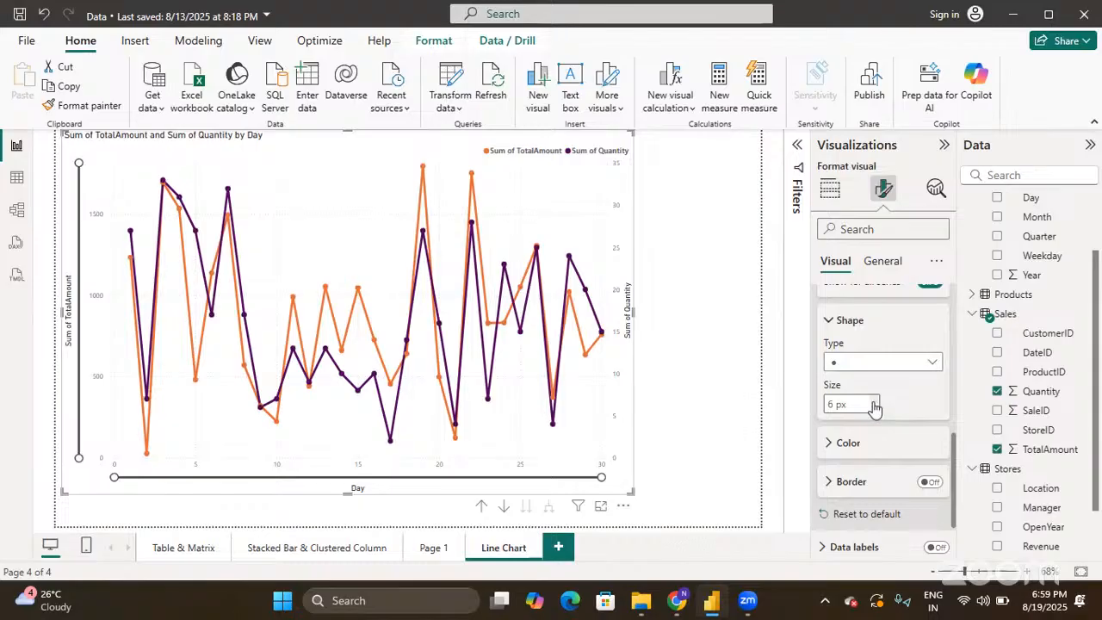
- Settle the marker size at 4 px after briefly enlarging it
{"action": "left_click", "coordinate": [874, 402]}
{"action": "left_click", "coordinate": [874, 402]}
{"action": "left_click", "coordinate": [874, 402]}
{"action": "left_click", "coordinate": [874, 403]}
{"action": "left_click", "coordinate": [874, 402]}
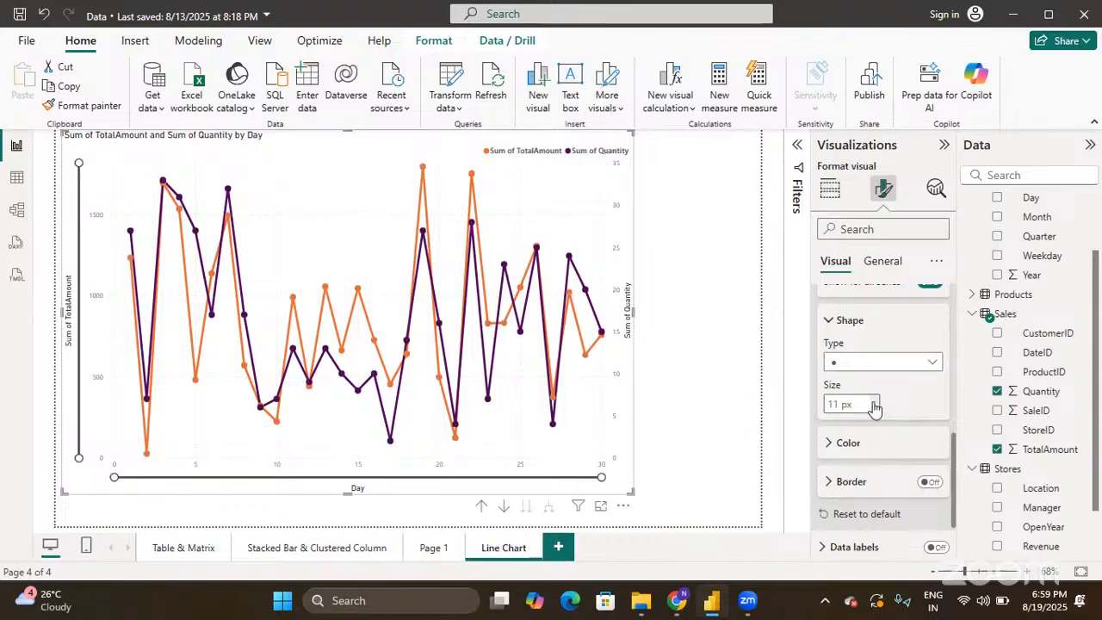
{"action": "left_click", "coordinate": [875, 402]}
{"action": "left_click", "coordinate": [874, 403]}
{"action": "left_click", "coordinate": [874, 402]}
{"action": "left_click", "coordinate": [874, 402]}
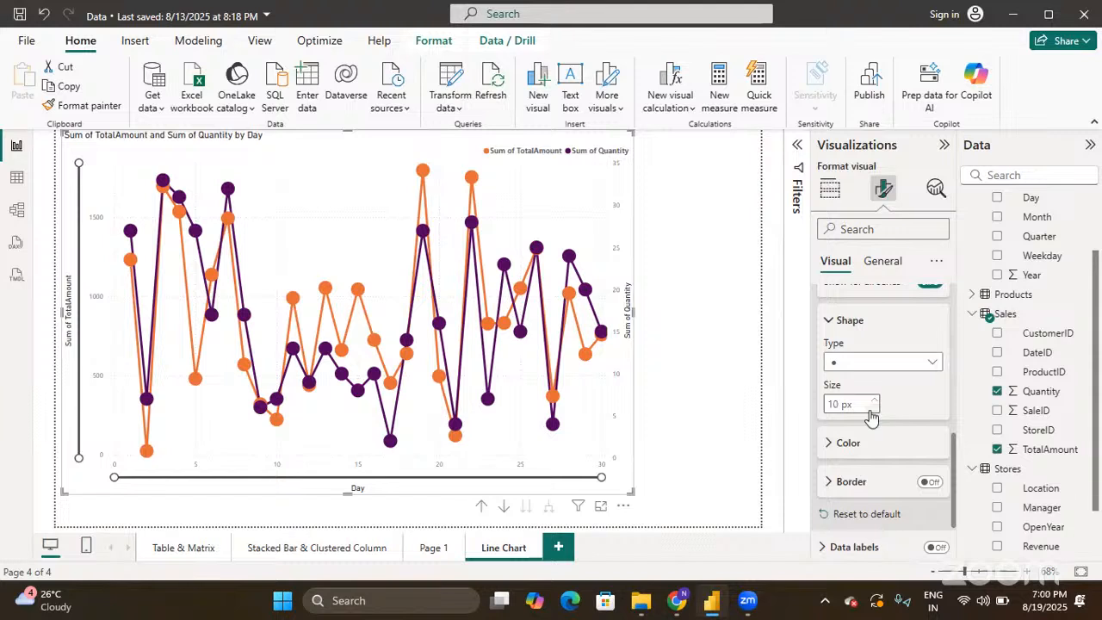
{"action": "left_click", "coordinate": [874, 409]}
{"action": "left_click", "coordinate": [874, 409]}
{"action": "left_click", "coordinate": [873, 410]}
{"action": "left_click", "coordinate": [873, 410]}
{"action": "left_click", "coordinate": [874, 409]}
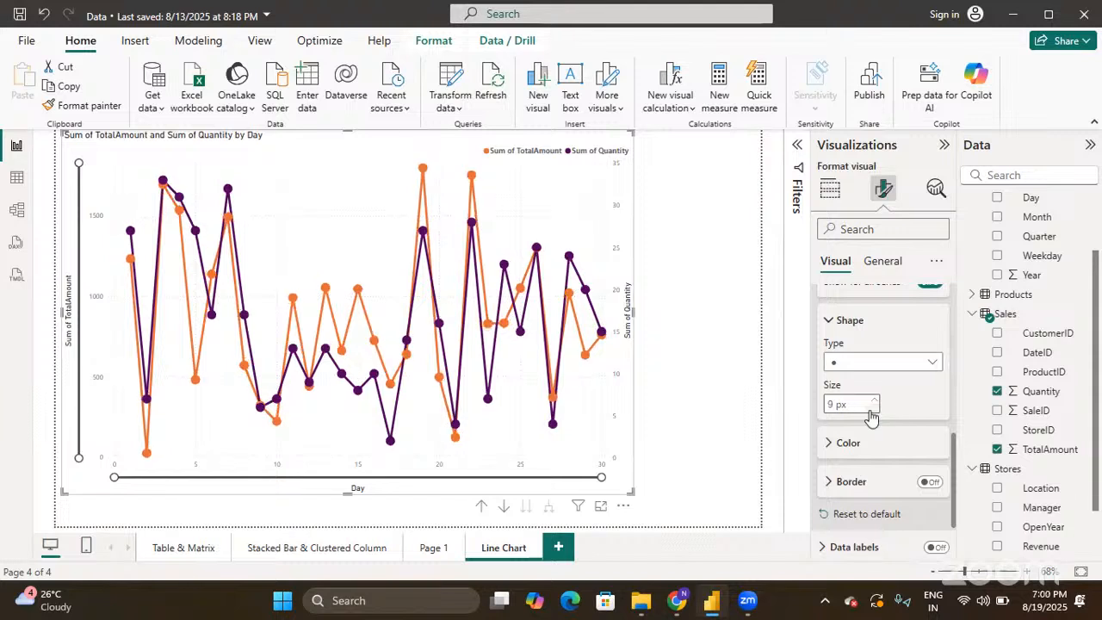
{"action": "left_click", "coordinate": [873, 410]}
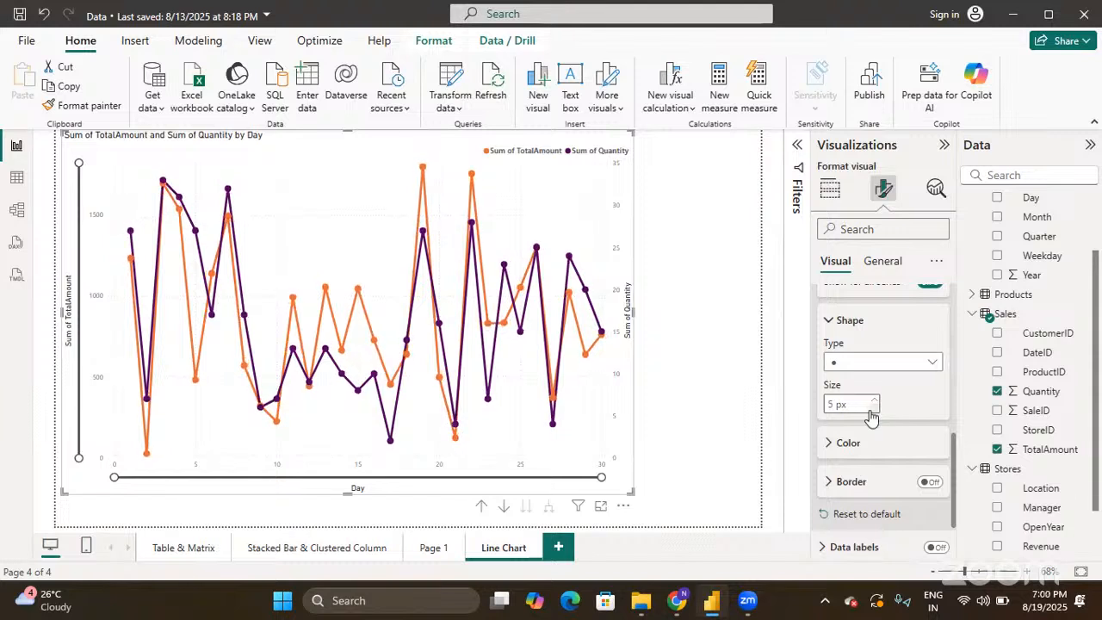
{"action": "left_click", "coordinate": [874, 410]}
{"action": "left_click", "coordinate": [873, 410]}
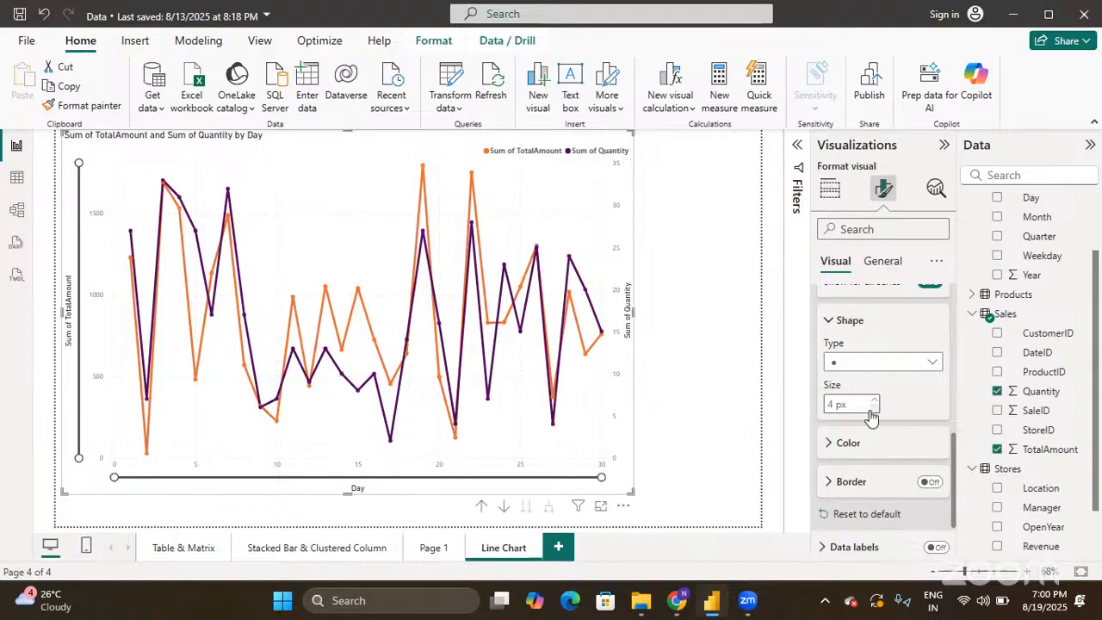
- Colour the markers black from Recent colors
{"action": "scroll", "coordinate": [922, 415], "scroll_direction": "down", "scroll_amount": 2}
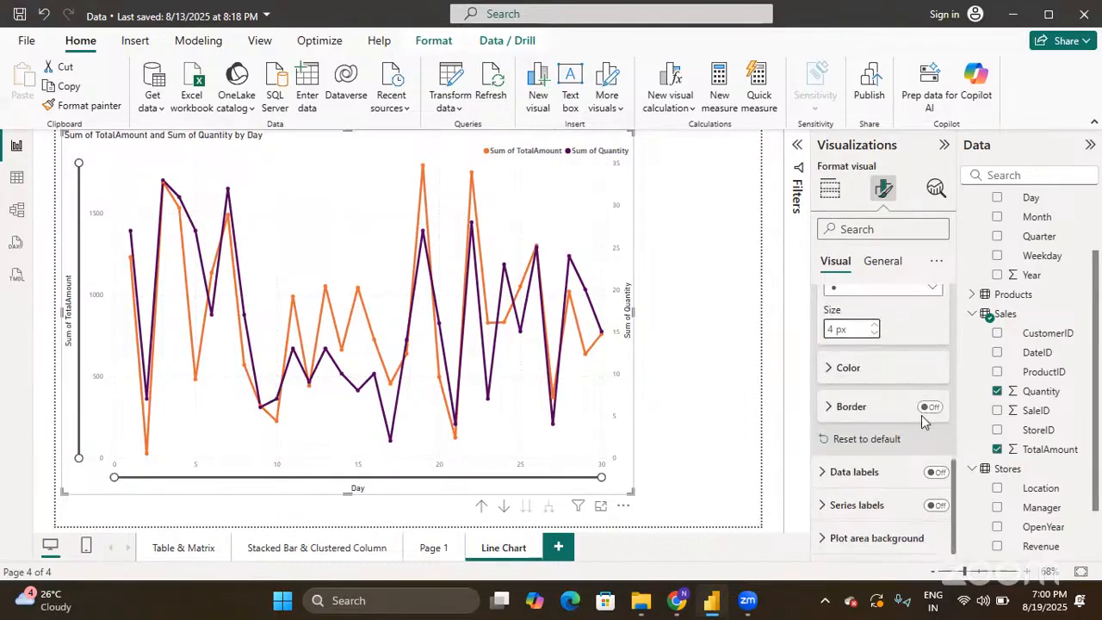
{"action": "left_click", "coordinate": [837, 371]}
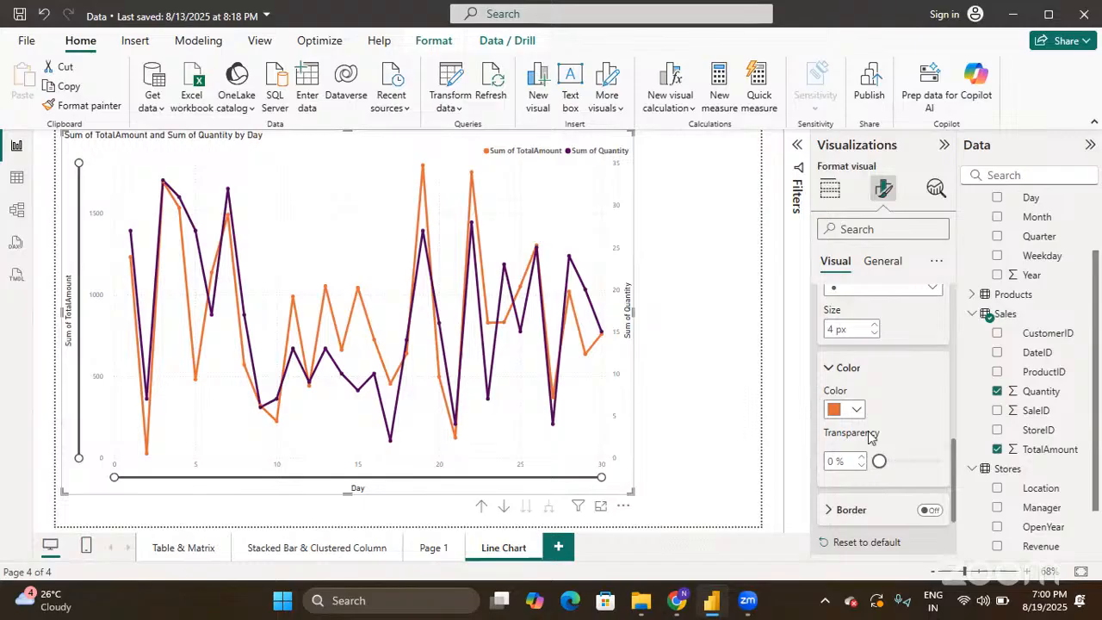
{"action": "left_click", "coordinate": [860, 415]}
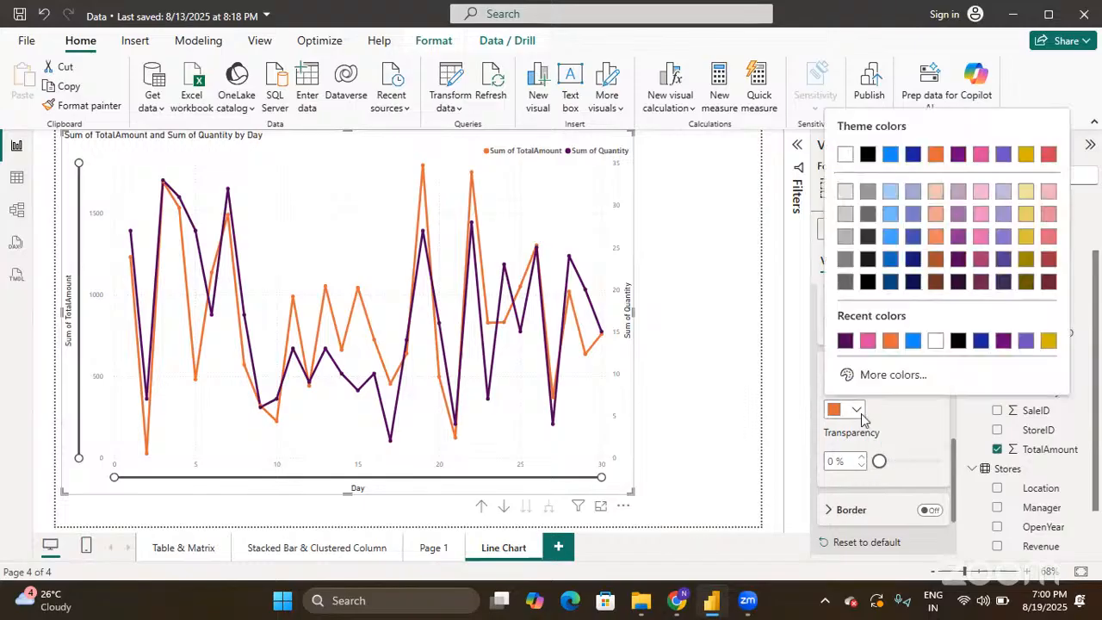
{"action": "left_click", "coordinate": [956, 341]}
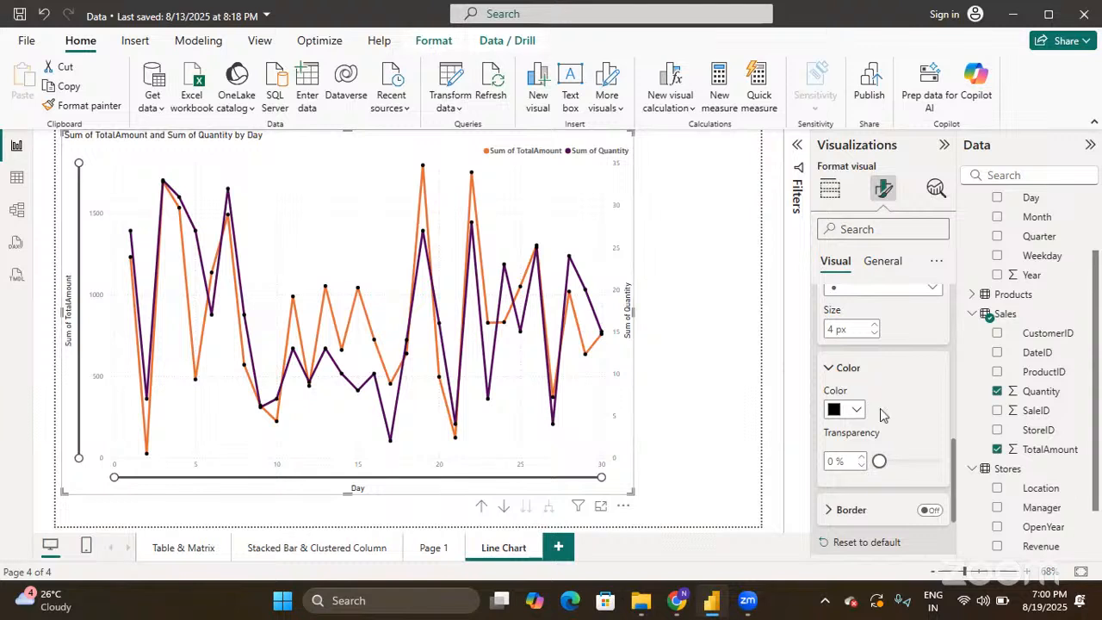
{"action": "scroll", "coordinate": [881, 415], "scroll_direction": "down", "scroll_amount": 2}
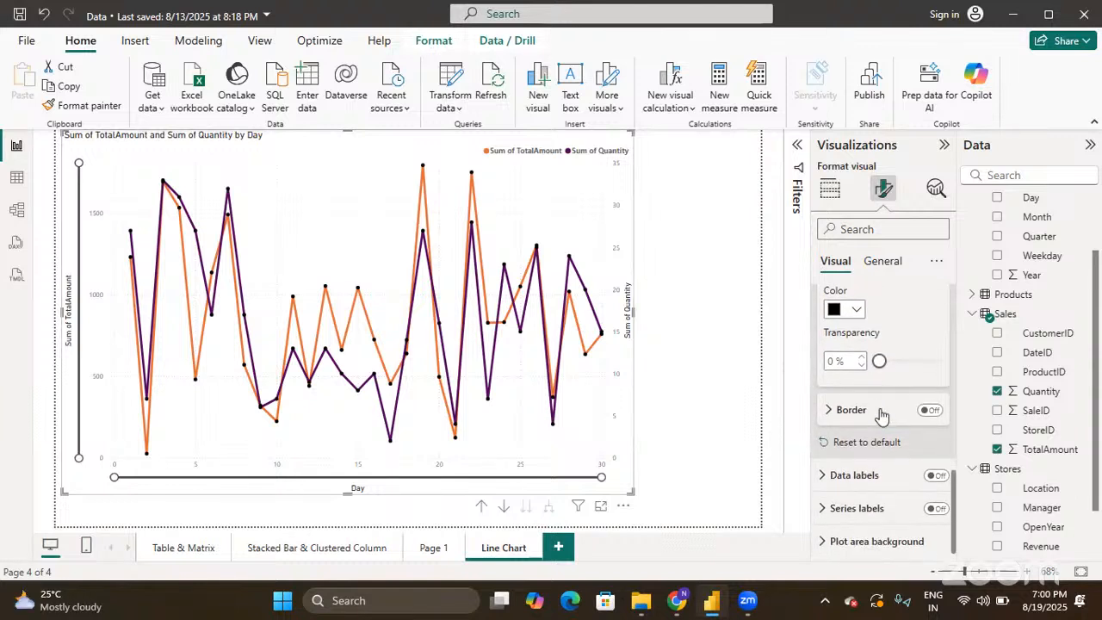
- Turn on a marker border, review its settings, then collapse Markers
{"action": "left_click", "coordinate": [928, 407]}
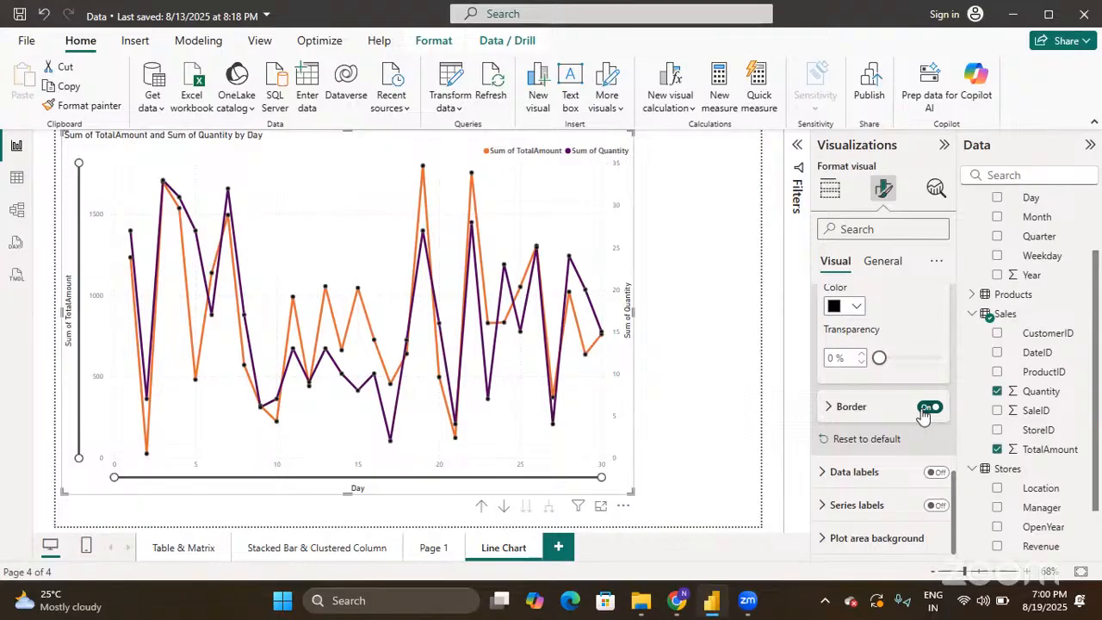
{"action": "left_click", "coordinate": [823, 402]}
{"action": "scroll", "coordinate": [853, 405], "scroll_direction": "down", "scroll_amount": 2}
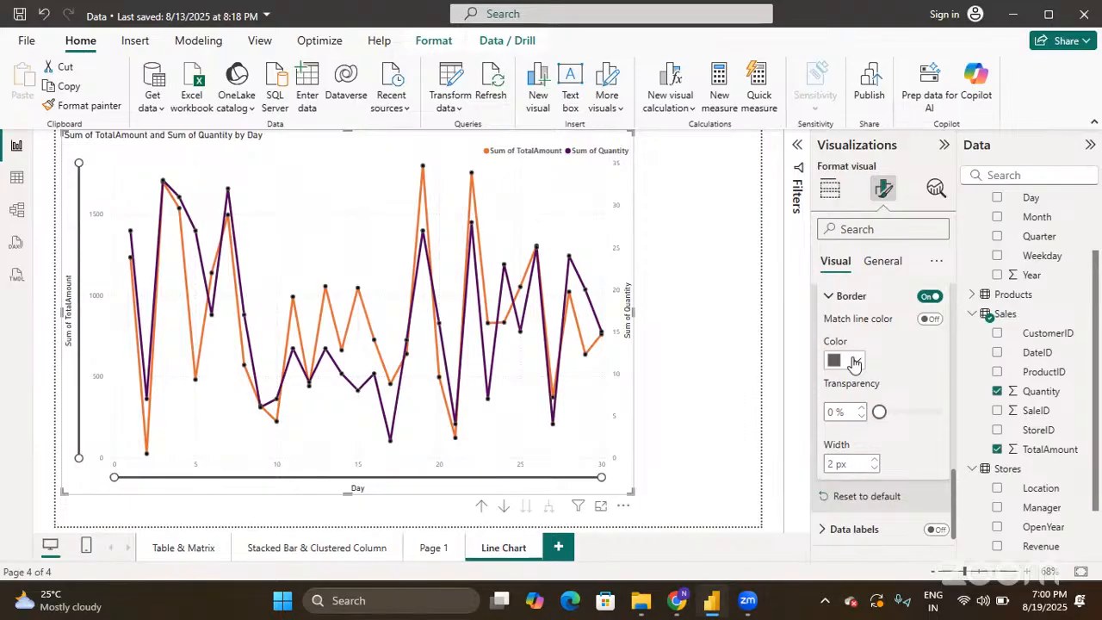
{"action": "scroll", "coordinate": [855, 362], "scroll_direction": "up", "scroll_amount": 5}
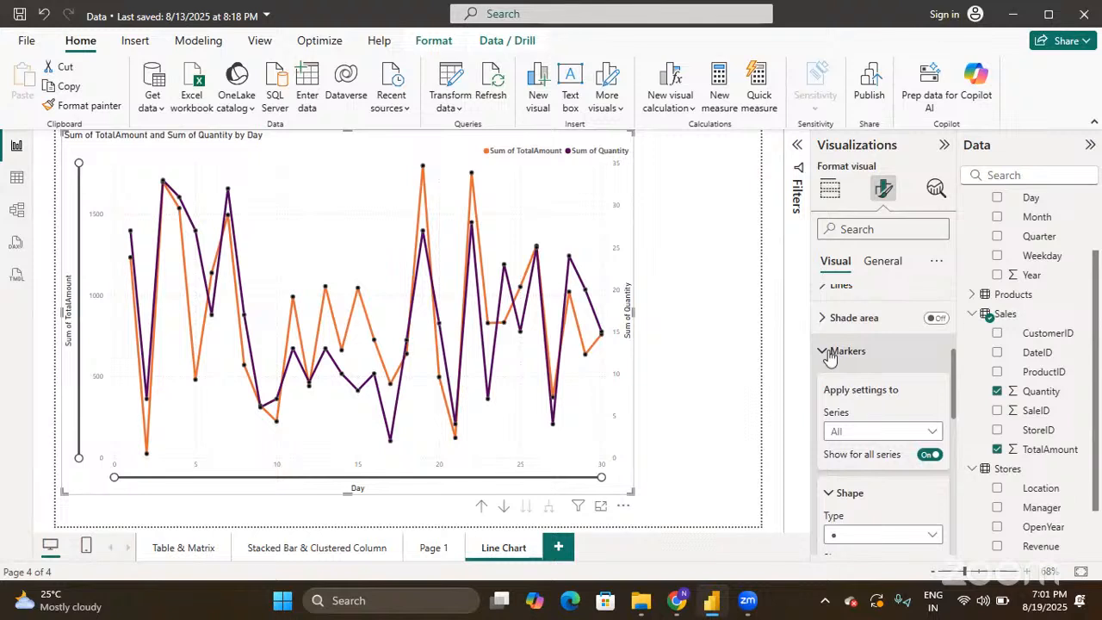
{"action": "left_click", "coordinate": [830, 354]}
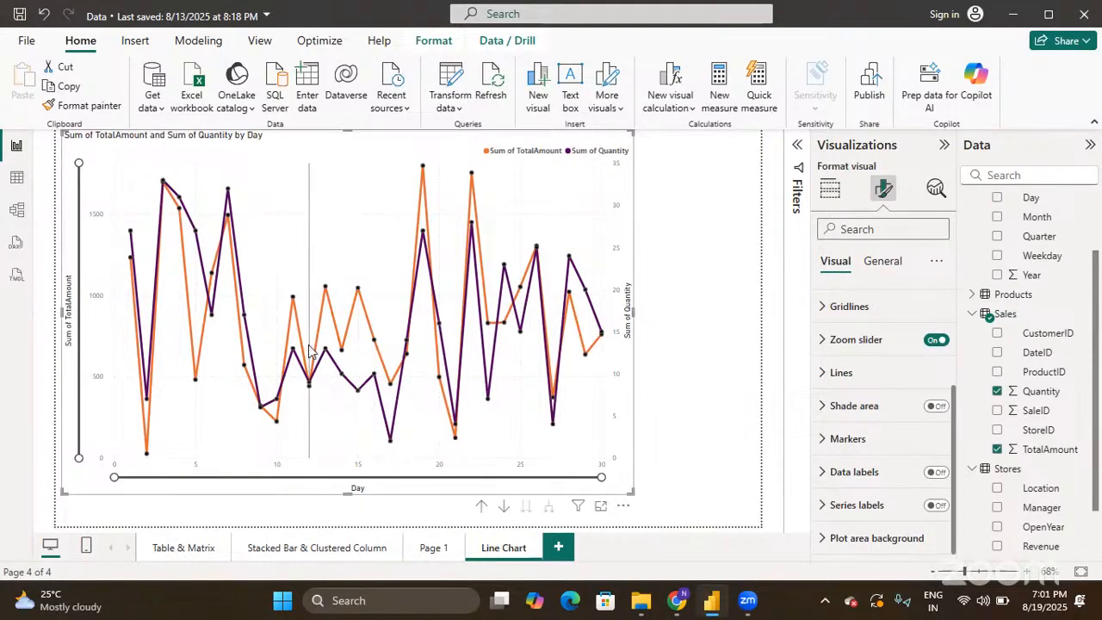
{"action": "mouse_move", "coordinate": [359, 370]}
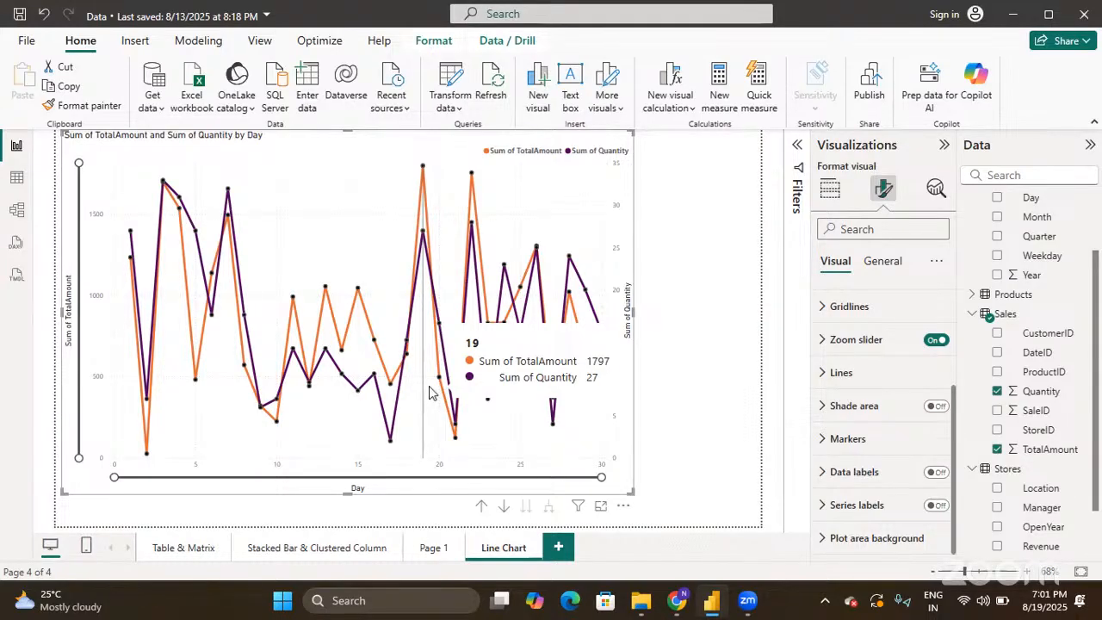
- Switch Data labels on so each point of both lines shows its value
{"action": "left_click", "coordinate": [937, 473]}
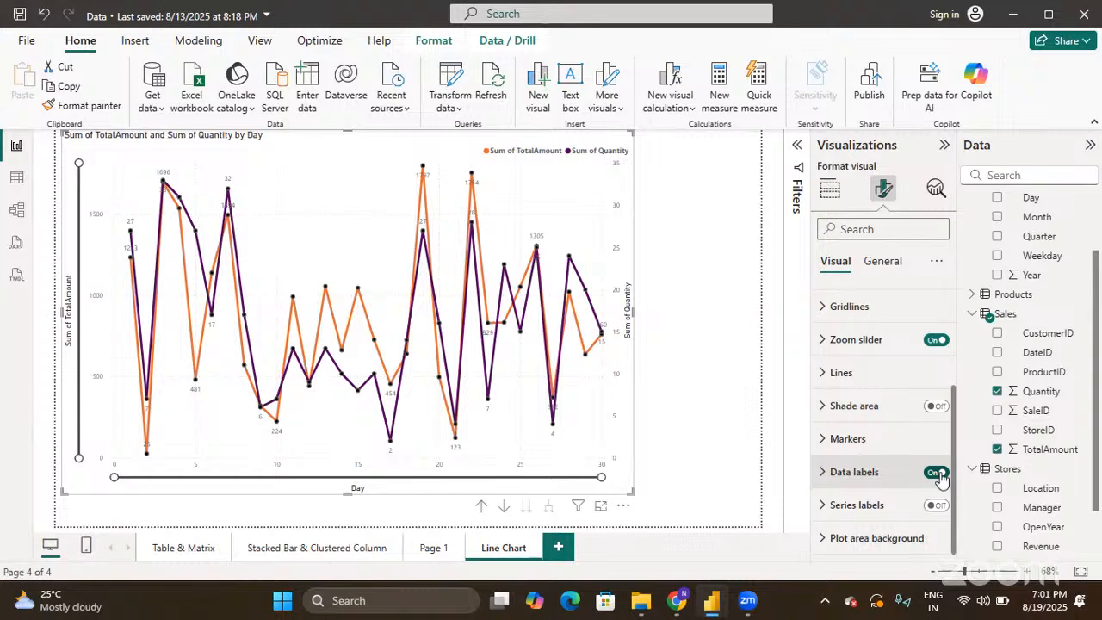
{"action": "mouse_move", "coordinate": [536, 242]}
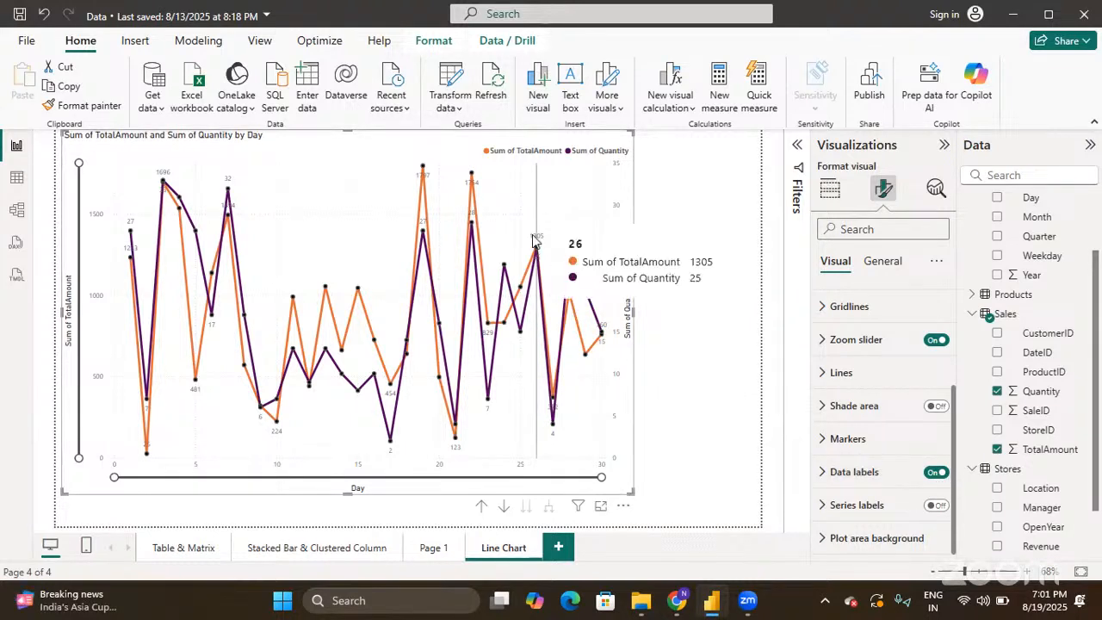
{"action": "mouse_move", "coordinate": [488, 332]}
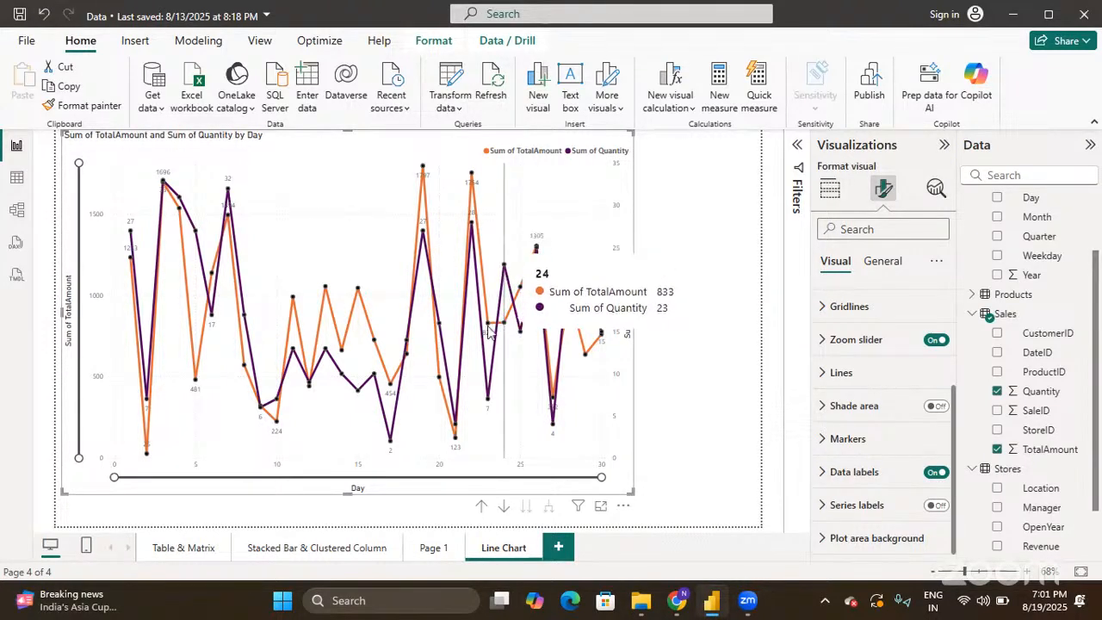
{"action": "mouse_move", "coordinate": [421, 237]}
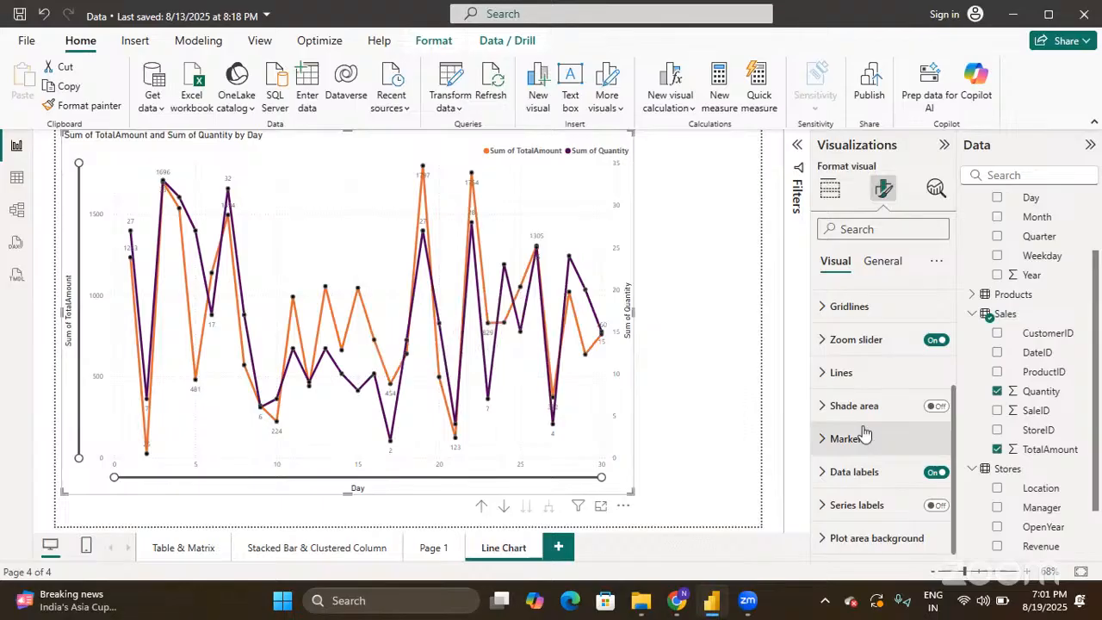
- Expand the Data labels settings and look through its options
{"action": "left_click", "coordinate": [830, 472]}
{"action": "scroll", "coordinate": [830, 474], "scroll_direction": "down", "scroll_amount": 5}
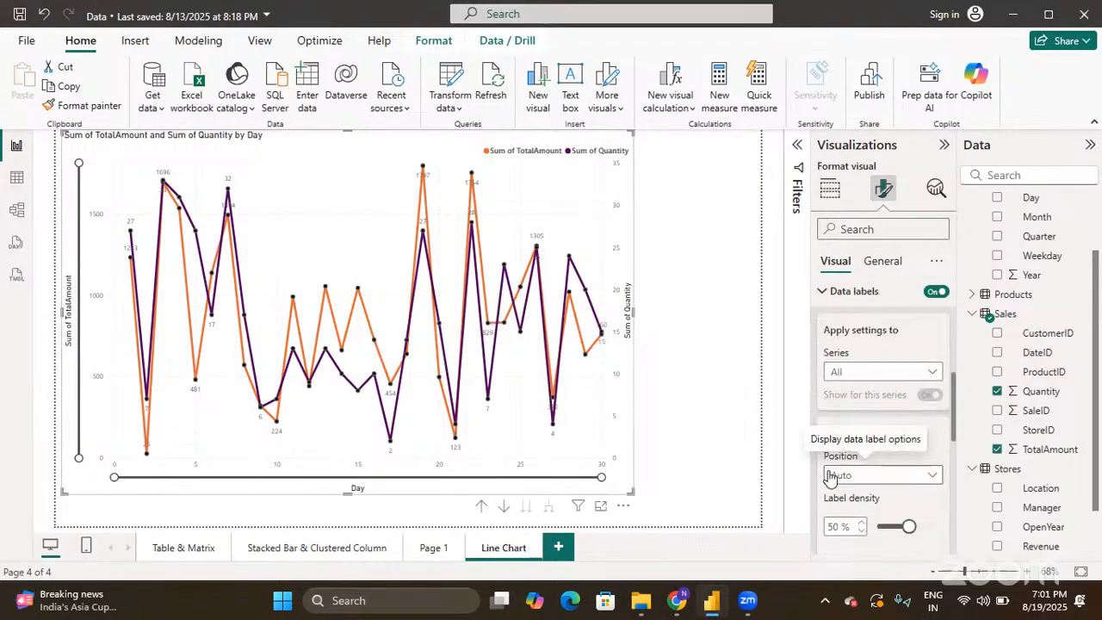
{"action": "scroll", "coordinate": [829, 473], "scroll_direction": "down", "scroll_amount": 1}
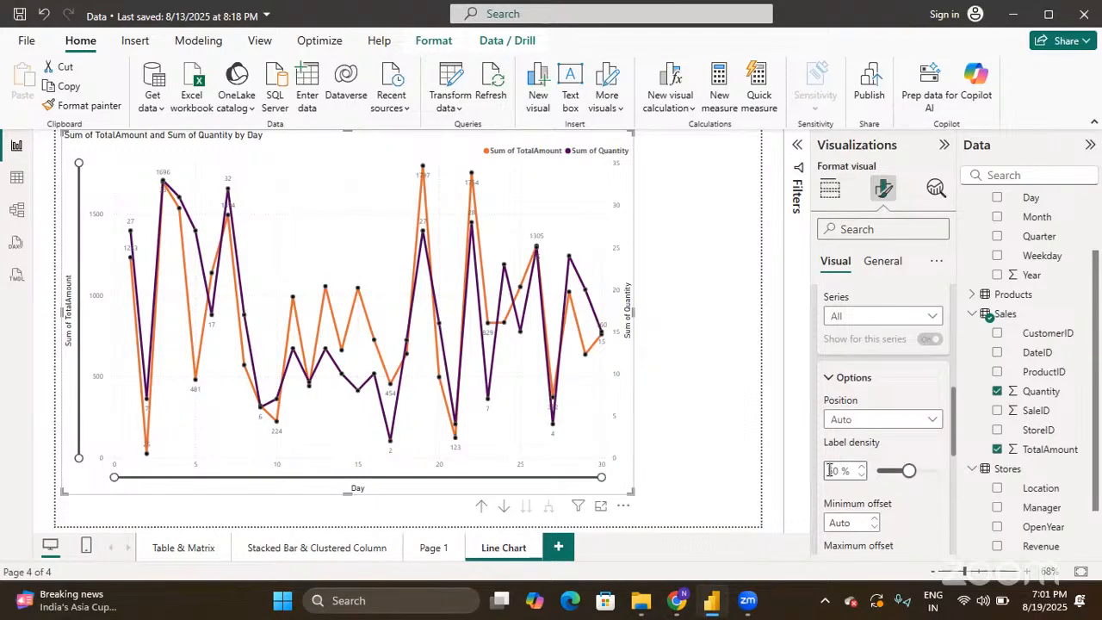
{"action": "scroll", "coordinate": [829, 470], "scroll_direction": "down", "scroll_amount": 2}
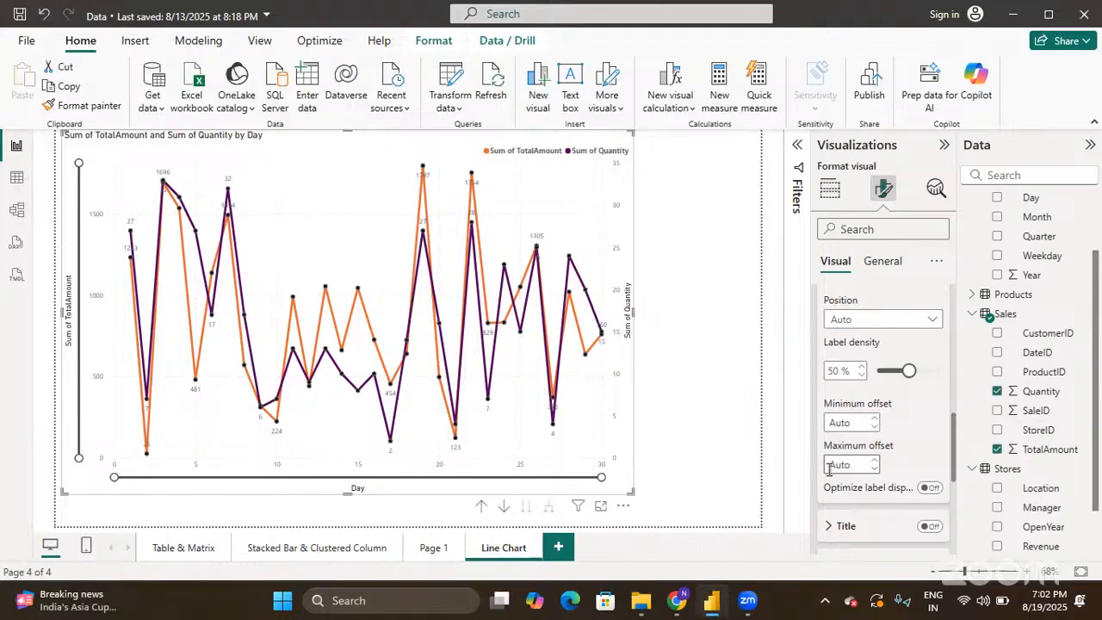
{"action": "scroll", "coordinate": [891, 465], "scroll_direction": "up", "scroll_amount": 1}
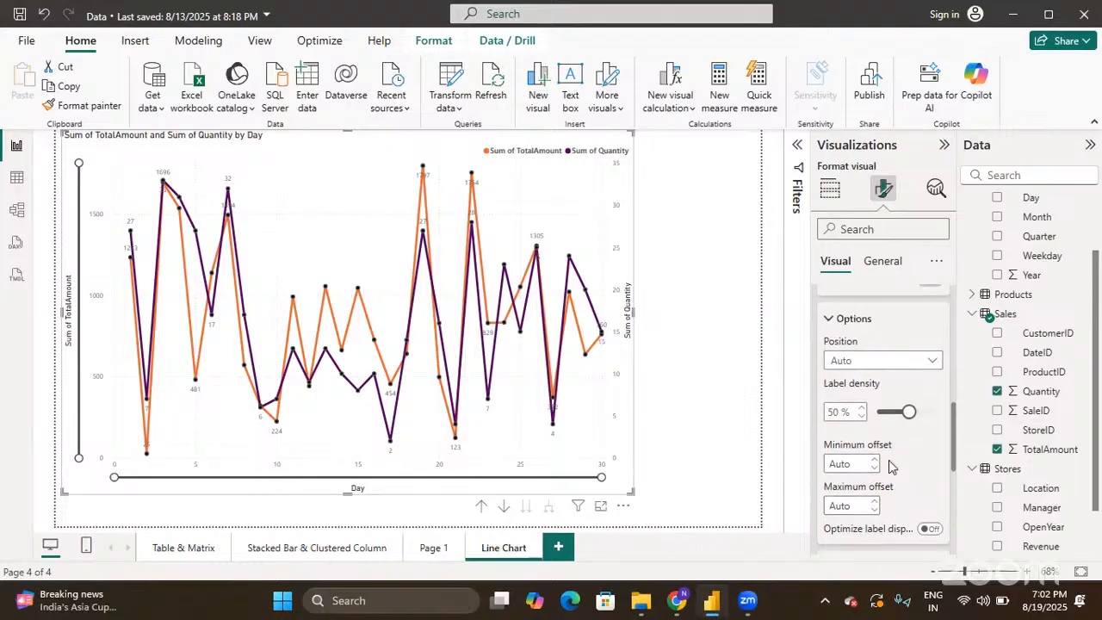
- Set the data label position to Above, after briefly trying Under
{"action": "left_click", "coordinate": [890, 360]}
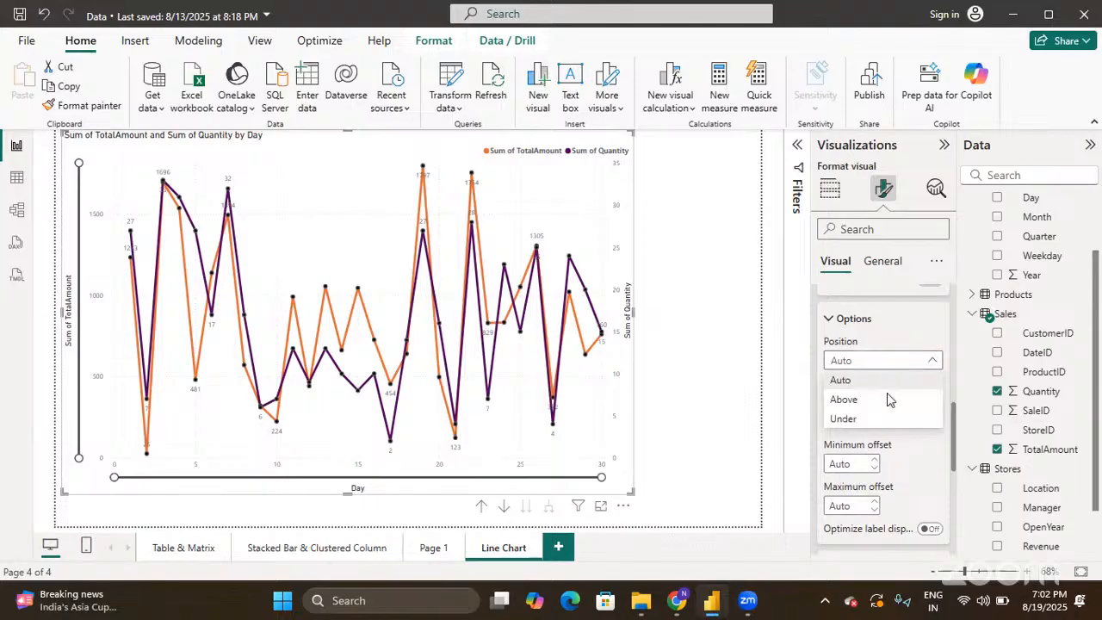
{"action": "left_click", "coordinate": [890, 398]}
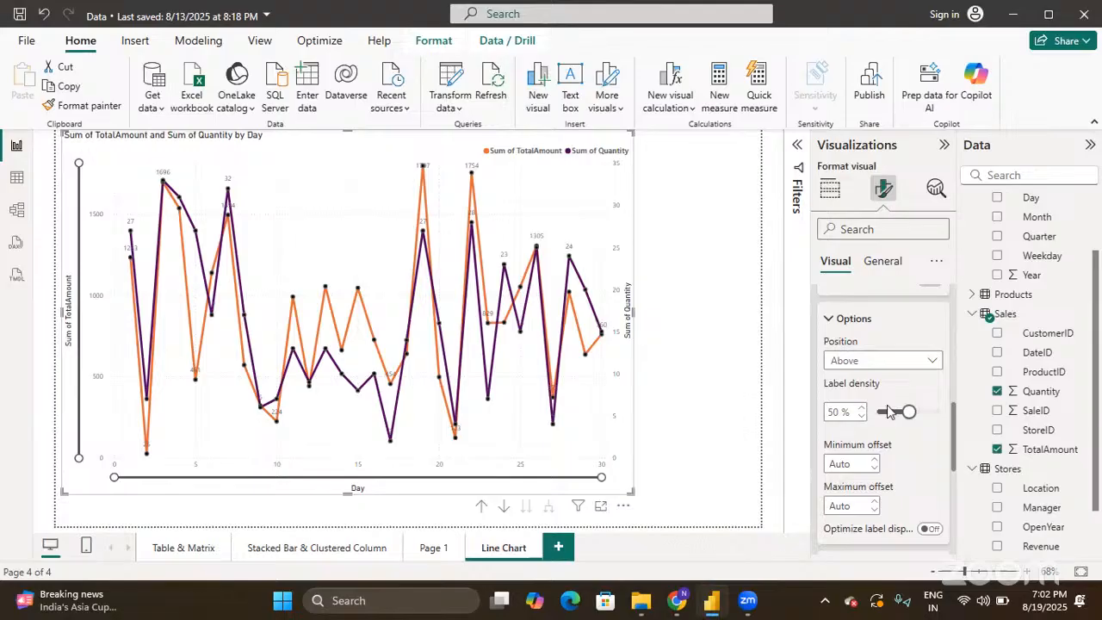
{"action": "left_click", "coordinate": [870, 366]}
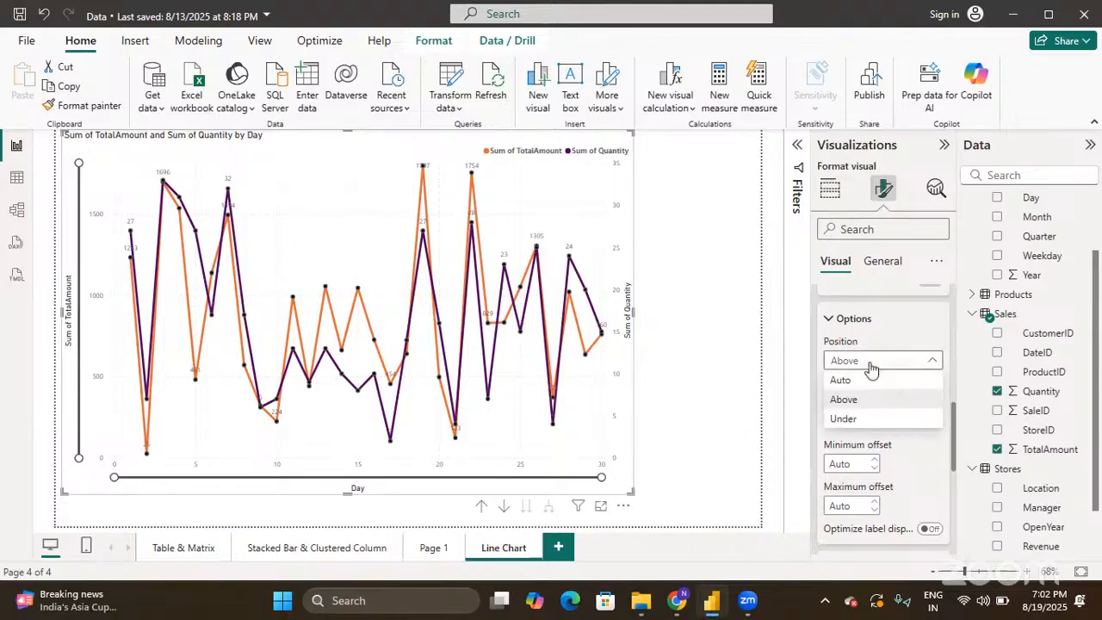
{"action": "left_click", "coordinate": [865, 418]}
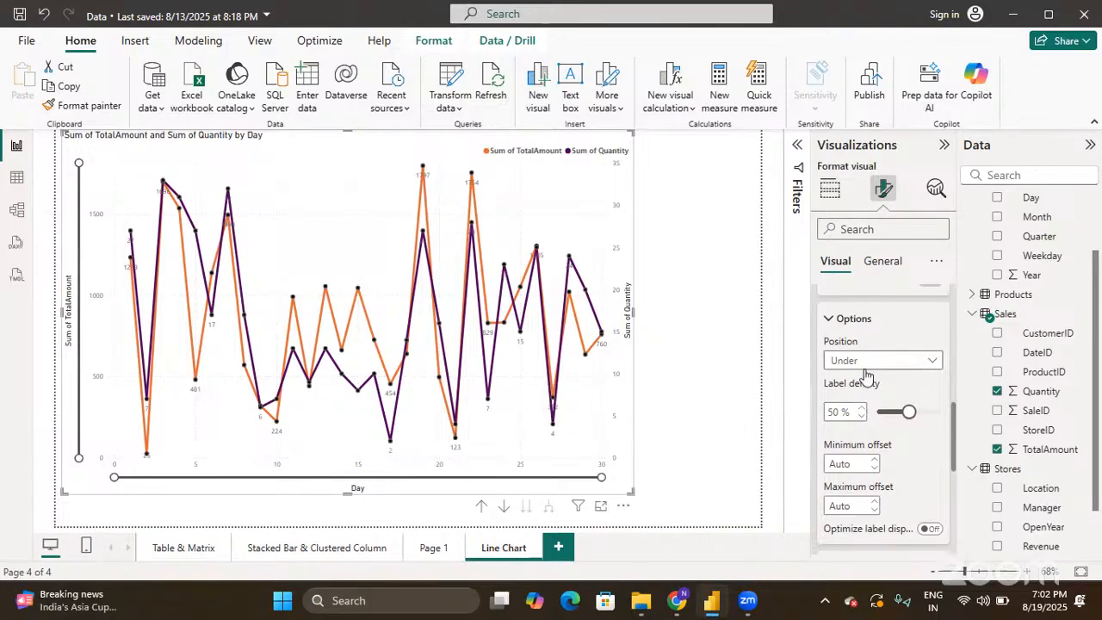
{"action": "left_click", "coordinate": [864, 369]}
{"action": "left_click", "coordinate": [866, 400]}
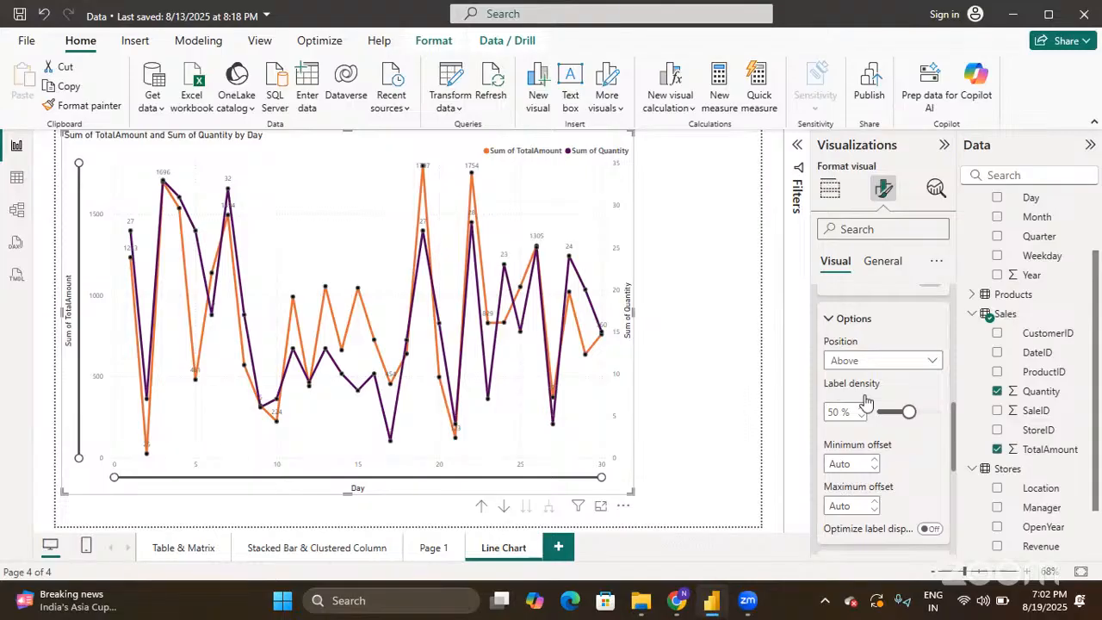
{"action": "scroll", "coordinate": [866, 402], "scroll_direction": "down", "scroll_amount": 3}
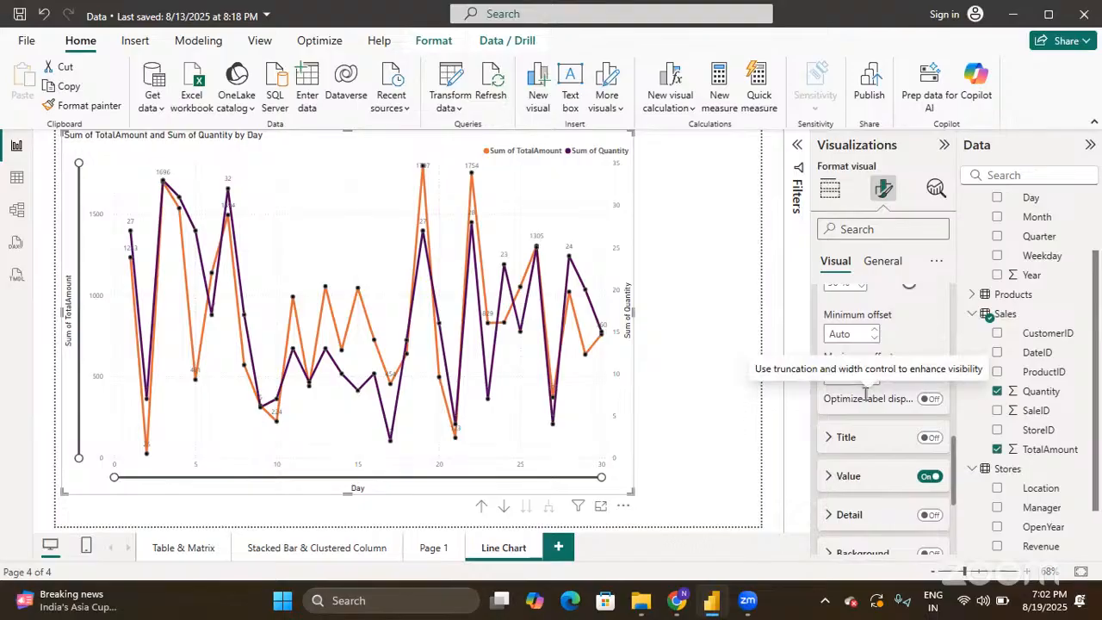
{"action": "scroll", "coordinate": [866, 393], "scroll_direction": "up", "scroll_amount": 5}
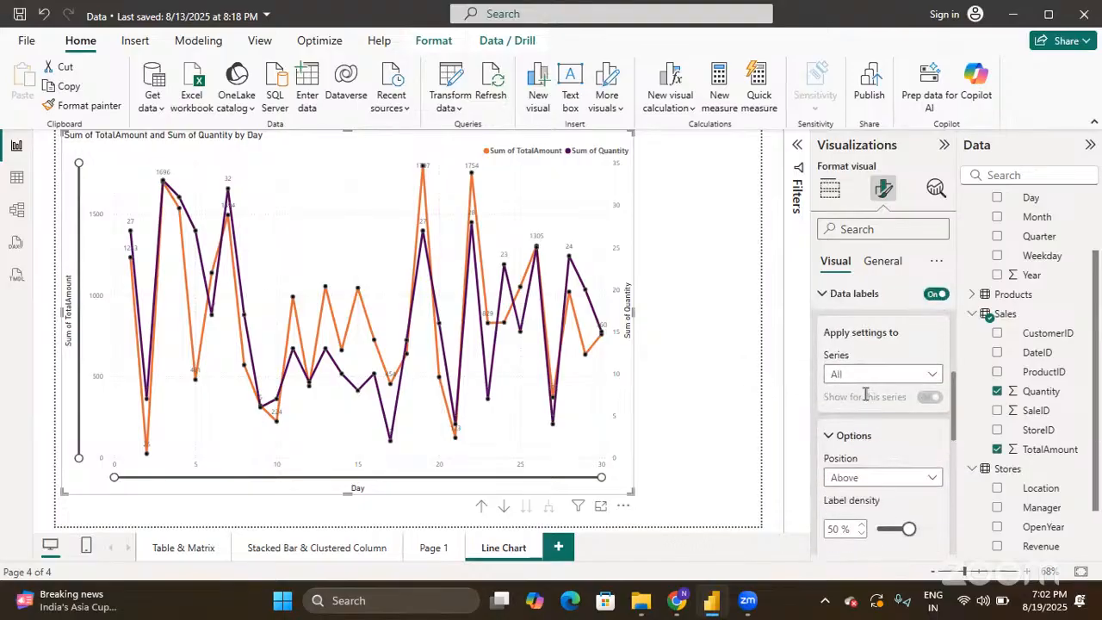
{"action": "scroll", "coordinate": [865, 393], "scroll_direction": "down", "scroll_amount": 5}
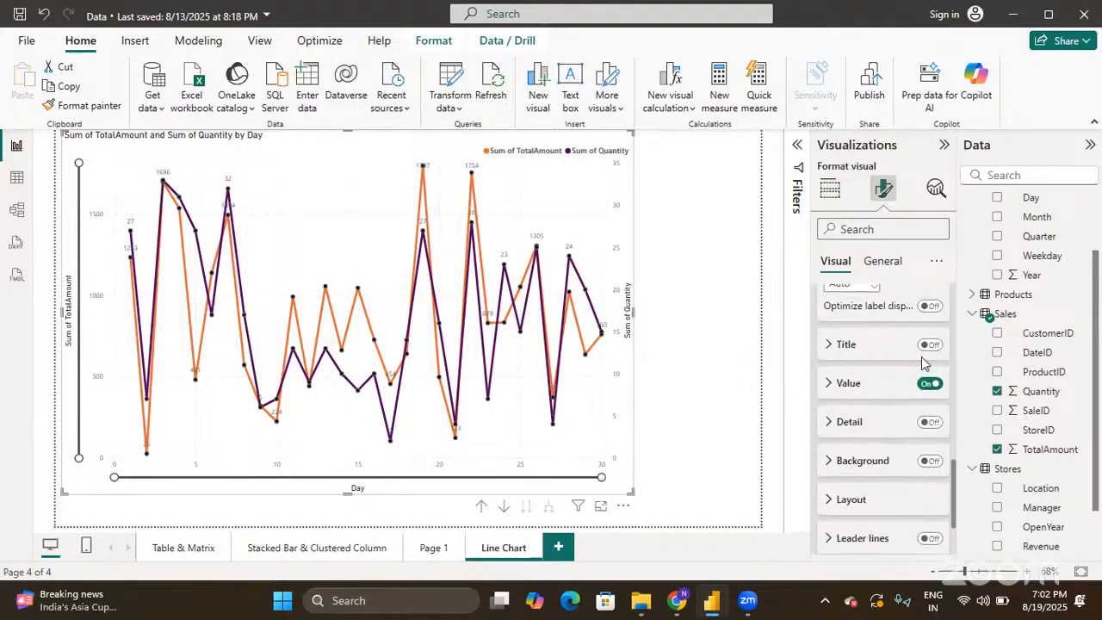
- Try series names and detail text on the data labels, then remove both
{"action": "left_click", "coordinate": [931, 346]}
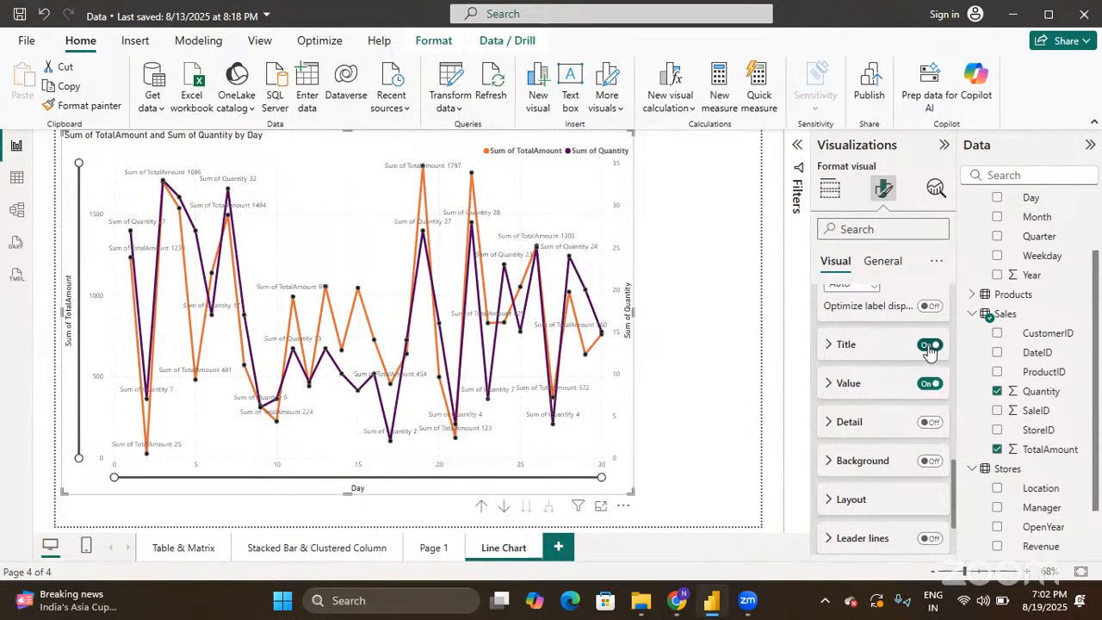
{"action": "left_click", "coordinate": [930, 345]}
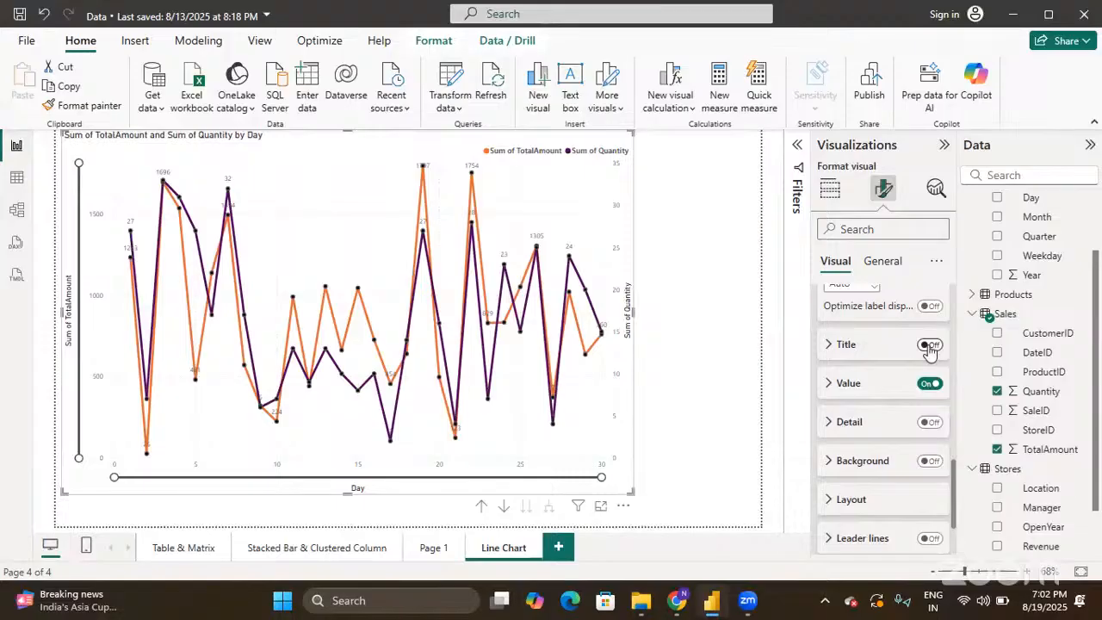
{"action": "left_click", "coordinate": [928, 423]}
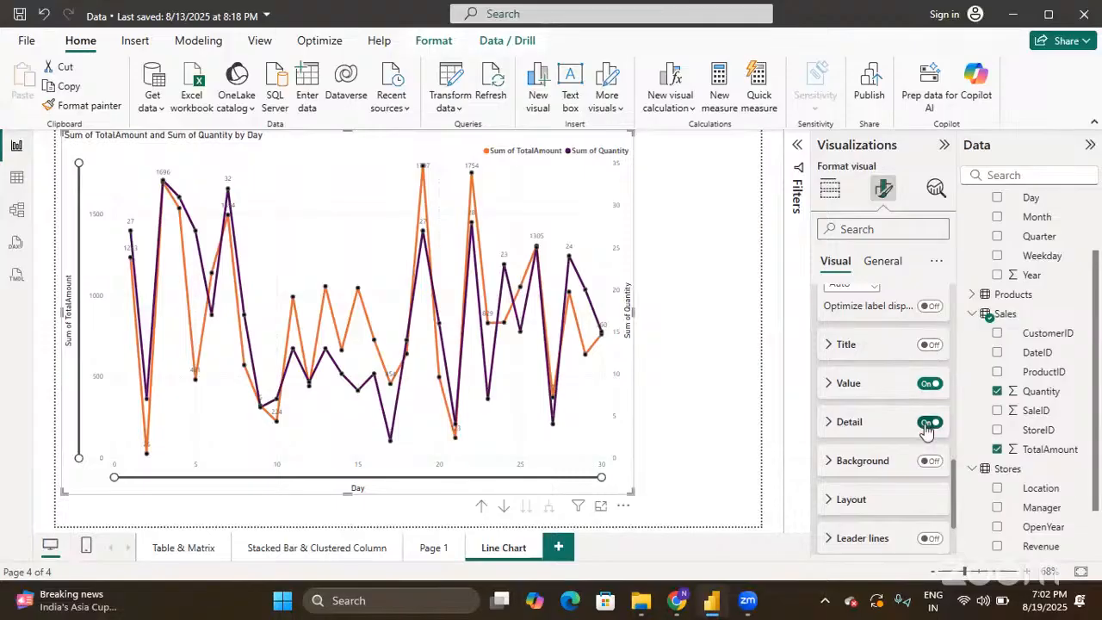
{"action": "left_click", "coordinate": [927, 423]}
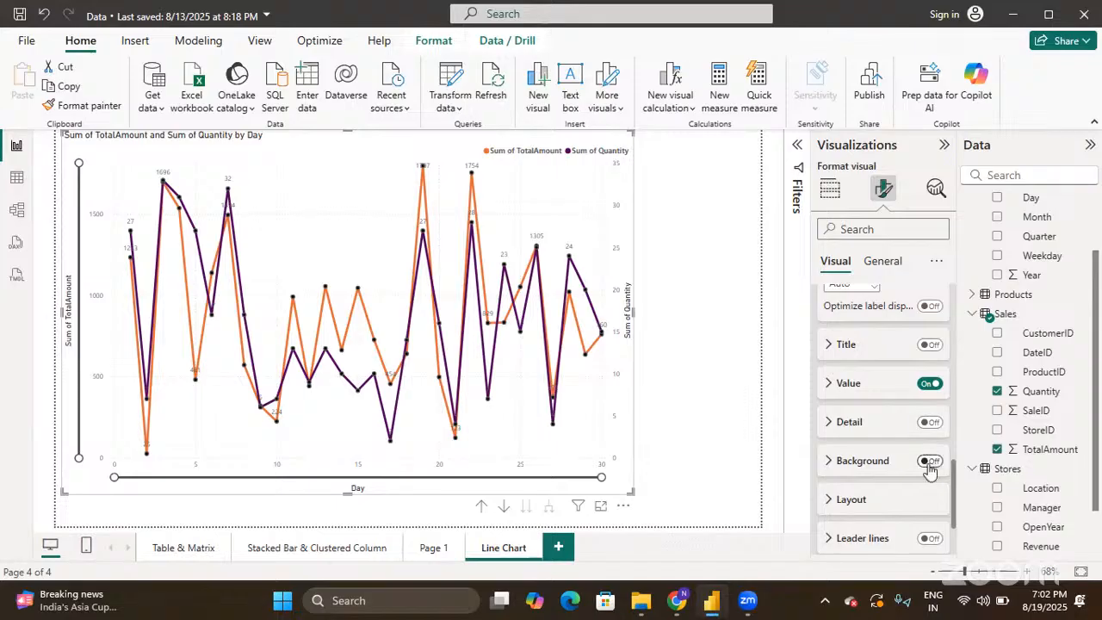
- Give the data labels background boxes and turn on leader lines
{"action": "left_click", "coordinate": [931, 462]}
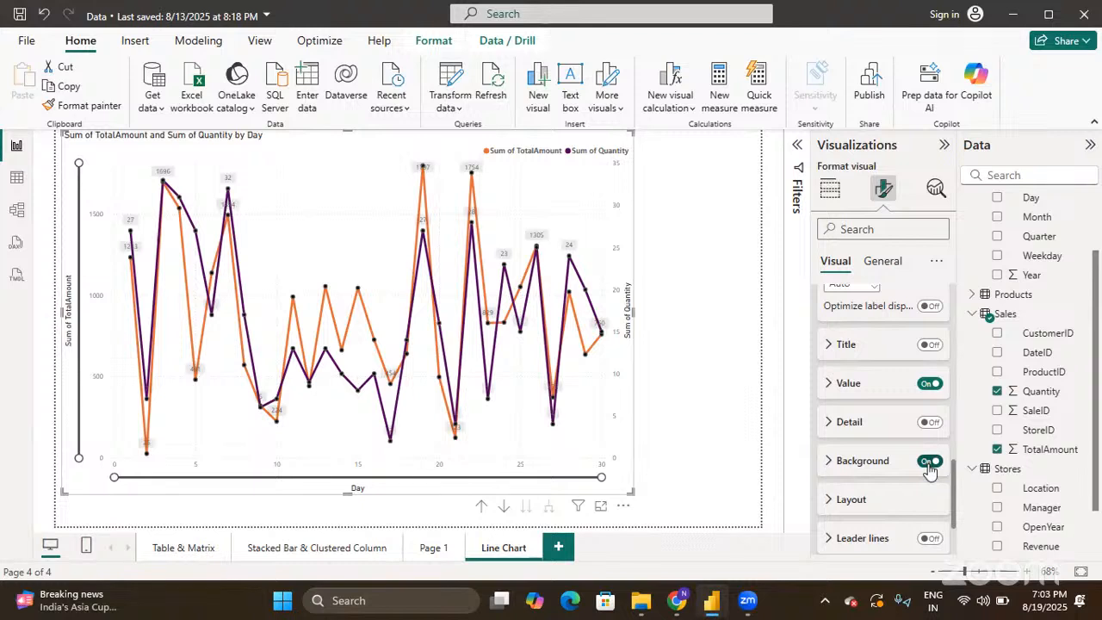
{"action": "scroll", "coordinate": [929, 470], "scroll_direction": "down", "scroll_amount": 2}
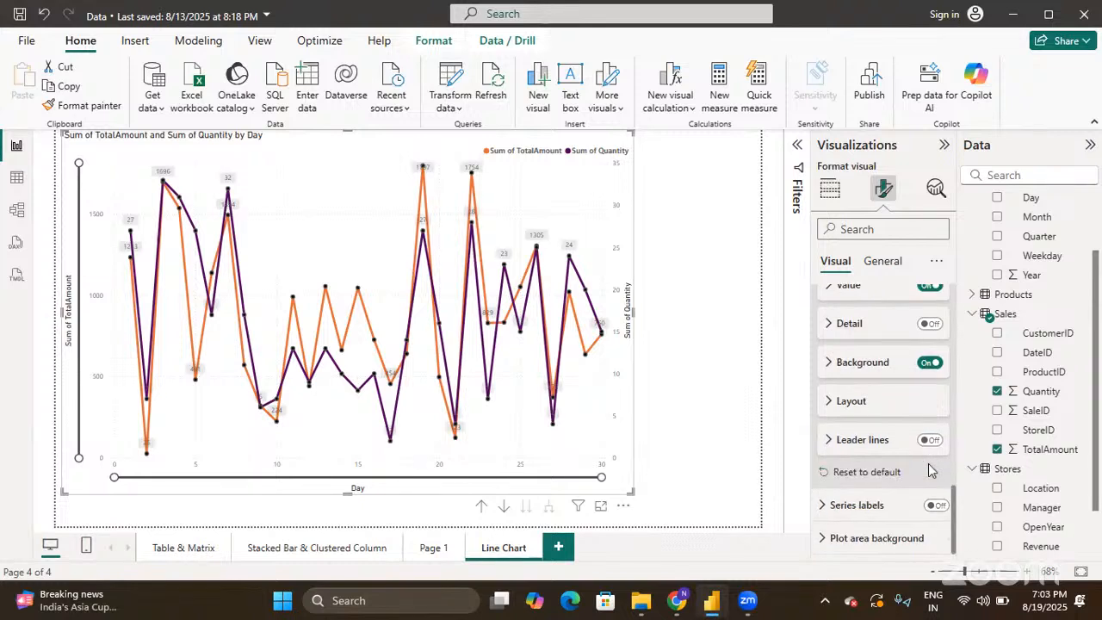
{"action": "left_click", "coordinate": [930, 441]}
{"action": "mouse_move", "coordinate": [518, 267]}
- Collapse Data labels and switch the Series labels toggle On
{"action": "scroll", "coordinate": [919, 371], "scroll_direction": "up", "scroll_amount": 5}
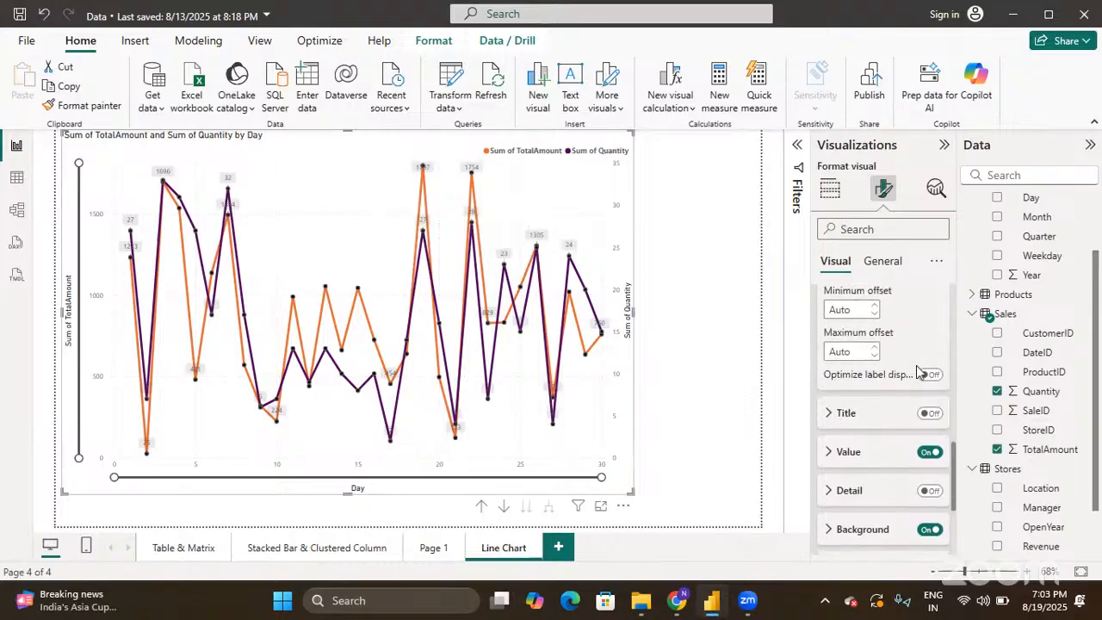
{"action": "scroll", "coordinate": [919, 372], "scroll_direction": "up", "scroll_amount": 6}
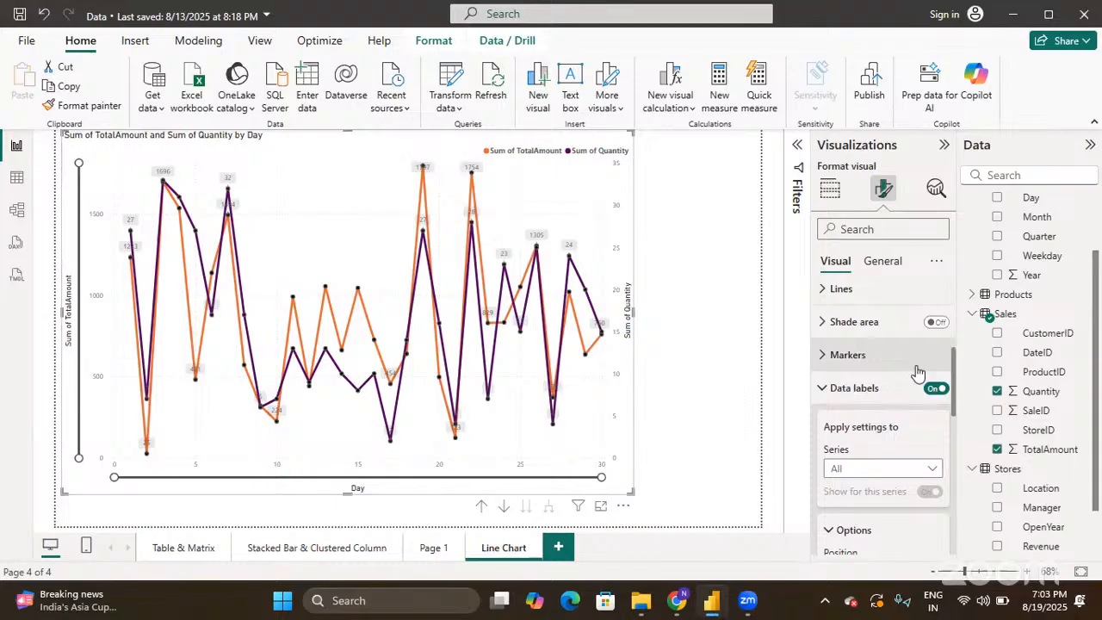
{"action": "left_click", "coordinate": [831, 389]}
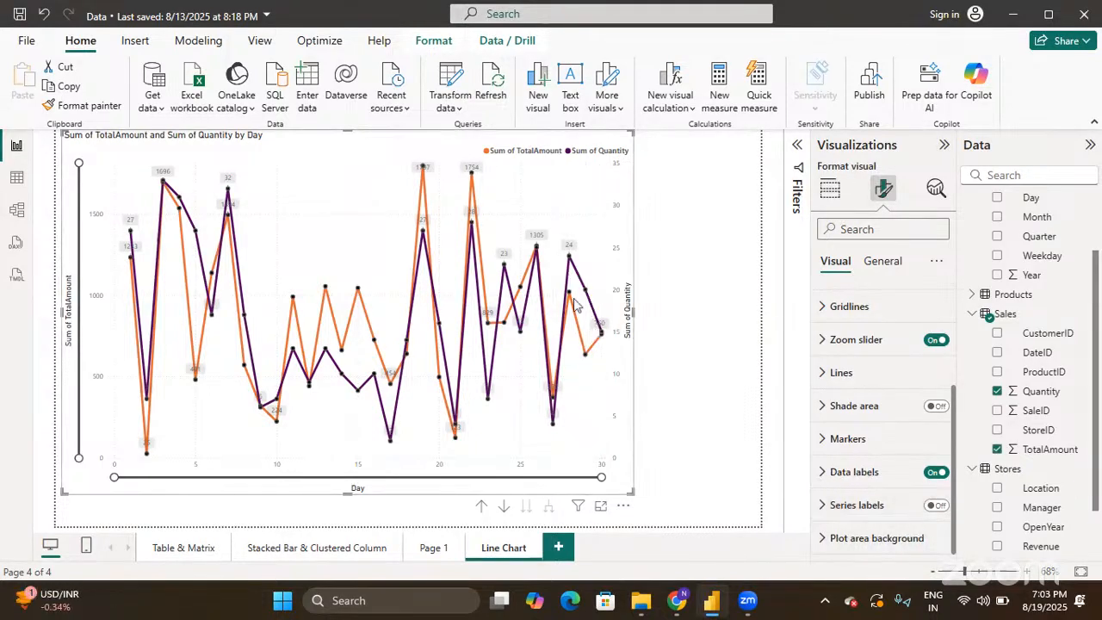
{"action": "left_click", "coordinate": [936, 506]}
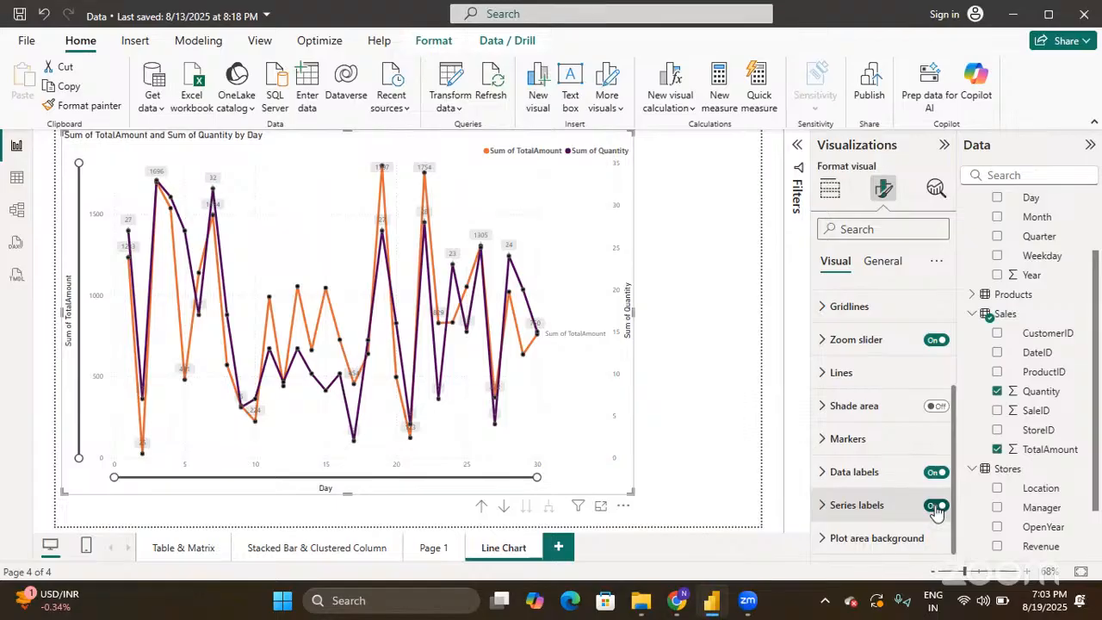
- Expand Series labels and drag the chart visual larger, zooming the page in slightly
{"action": "left_click", "coordinate": [824, 506]}
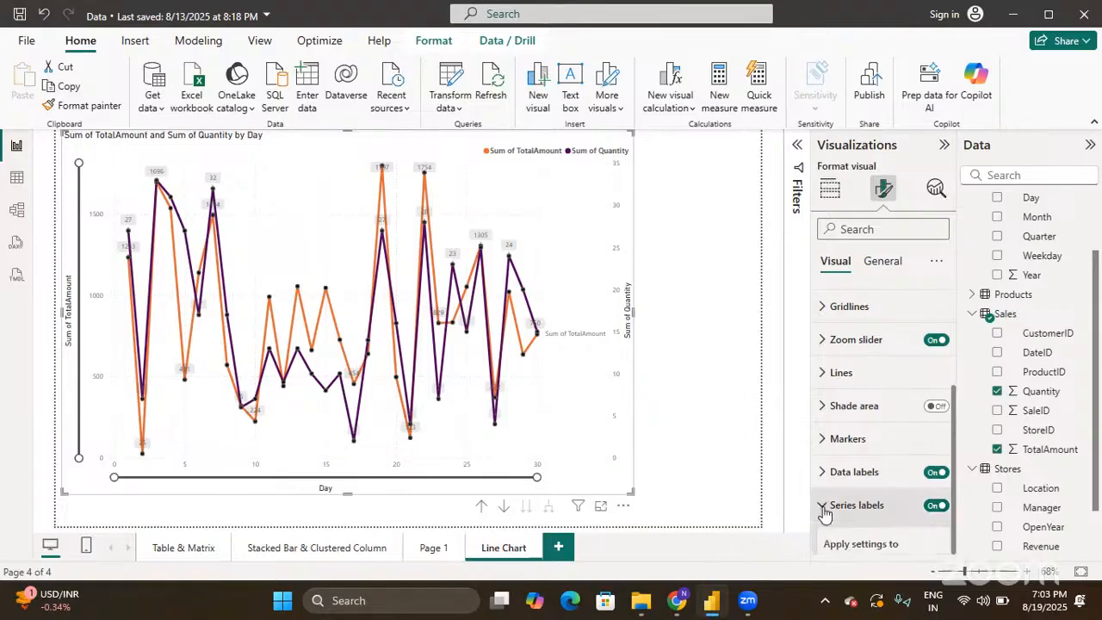
{"action": "scroll", "coordinate": [824, 514], "scroll_direction": "down", "scroll_amount": 5}
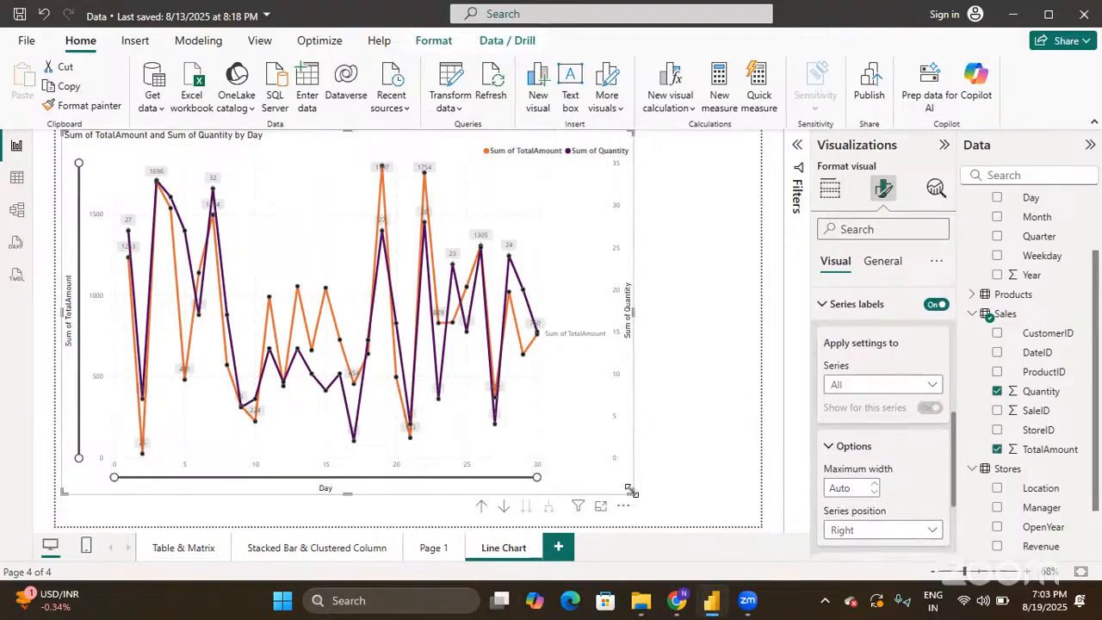
{"action": "left_click_drag", "start_coordinate": [633, 492], "coordinate": [747, 514]}
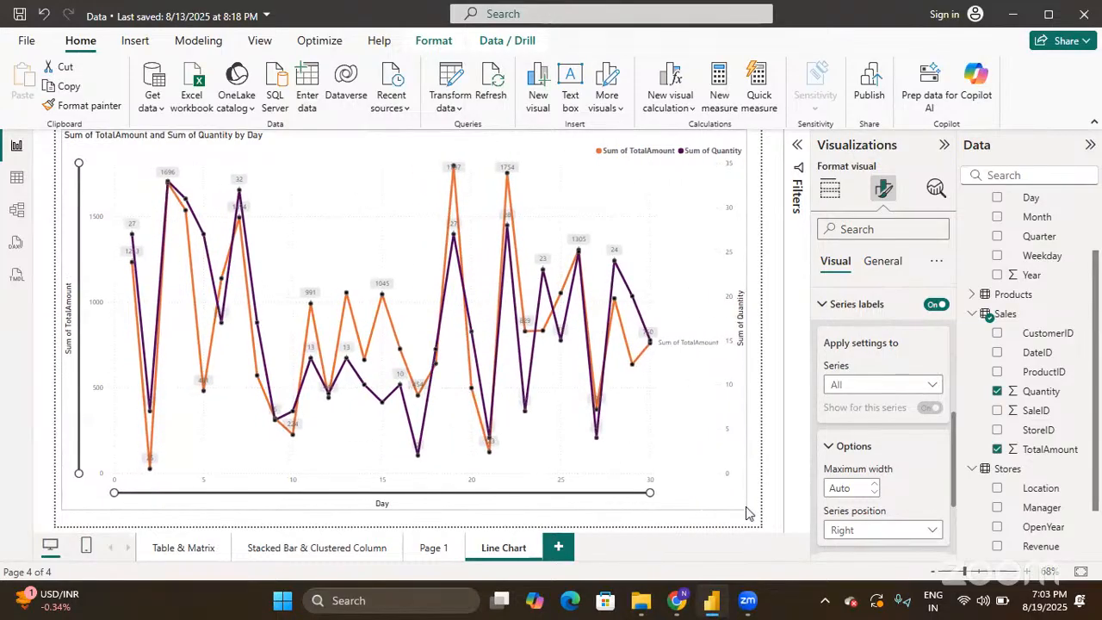
{"action": "left_click", "coordinate": [1031, 573]}
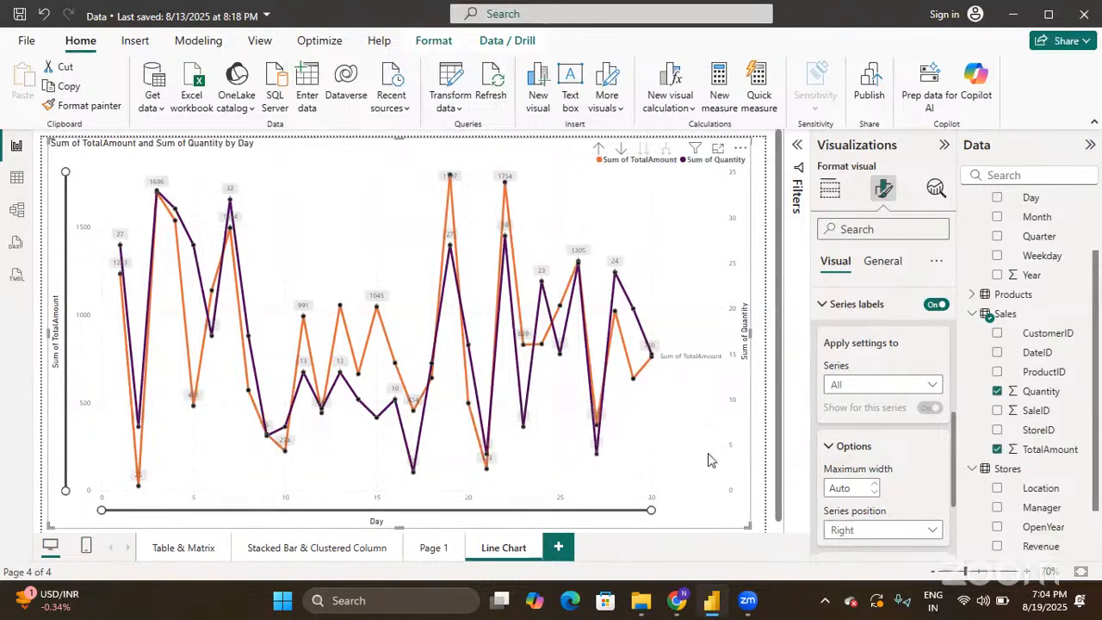
- Try Sum of Quantity in the series label dropdown, then return to All
{"action": "left_click", "coordinate": [911, 391]}
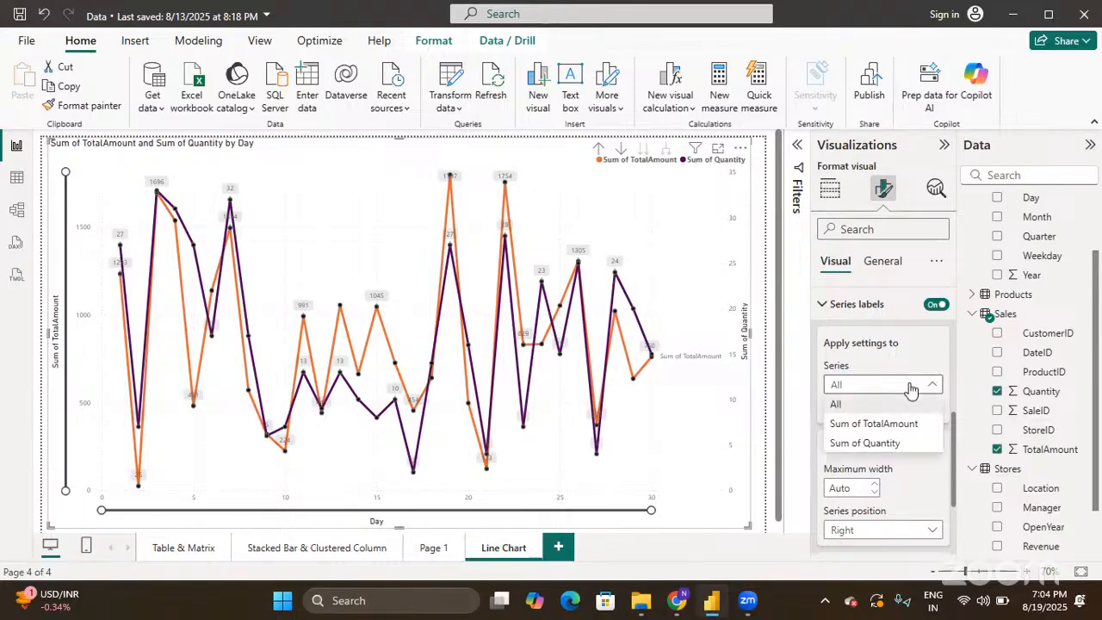
{"action": "left_click", "coordinate": [898, 443]}
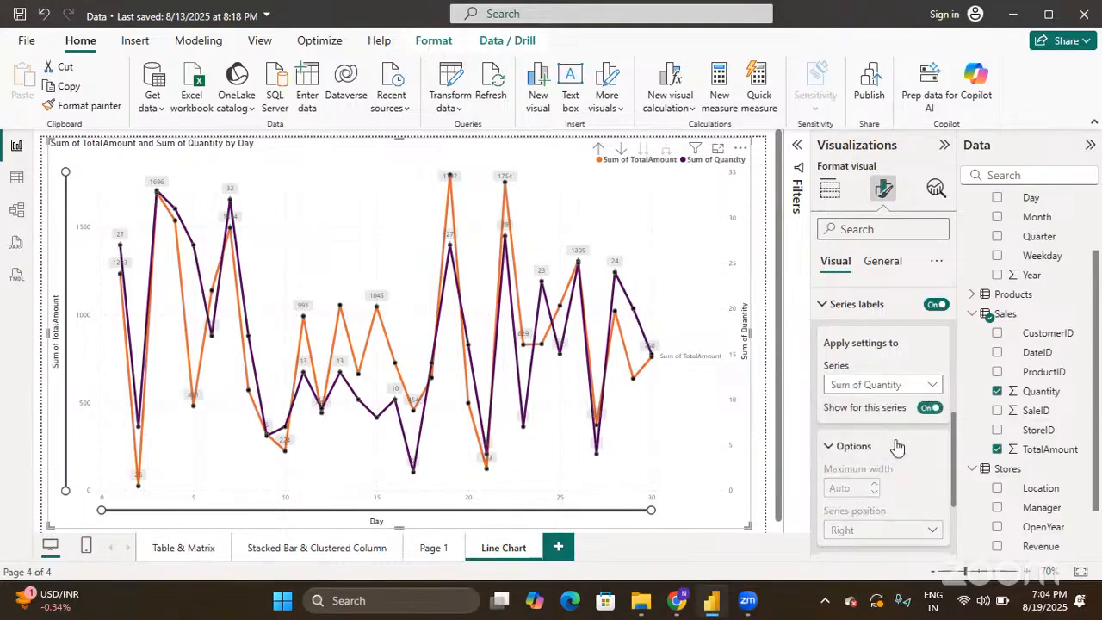
{"action": "left_click", "coordinate": [886, 385]}
{"action": "left_click", "coordinate": [850, 405]}
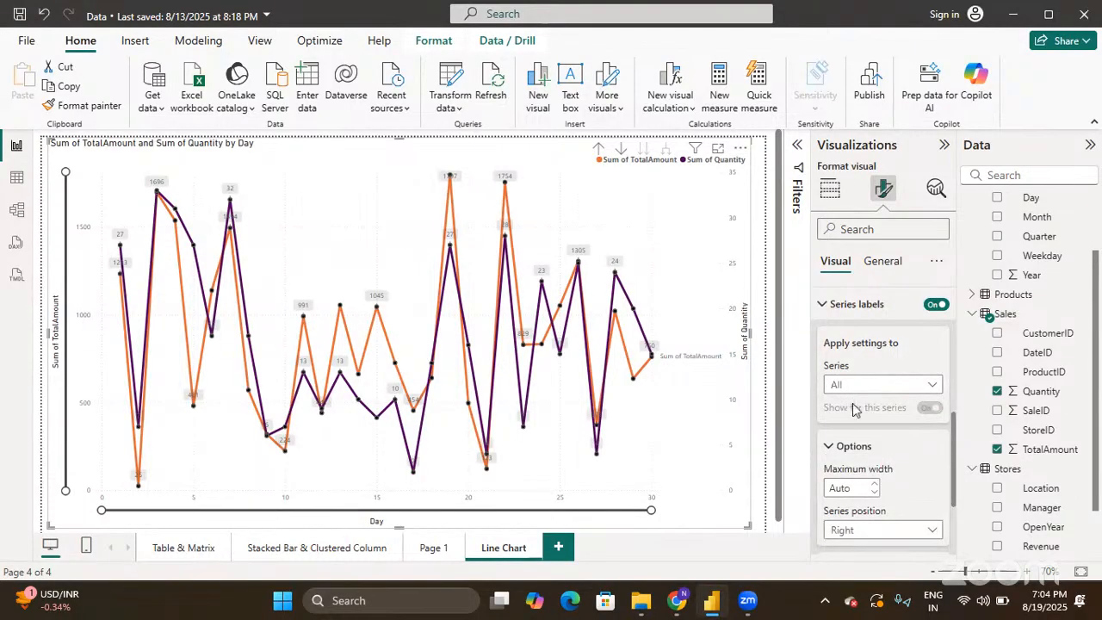
- Set the series label position to Left, after briefly trying Right
{"action": "scroll", "coordinate": [852, 412], "scroll_direction": "down", "scroll_amount": 3}
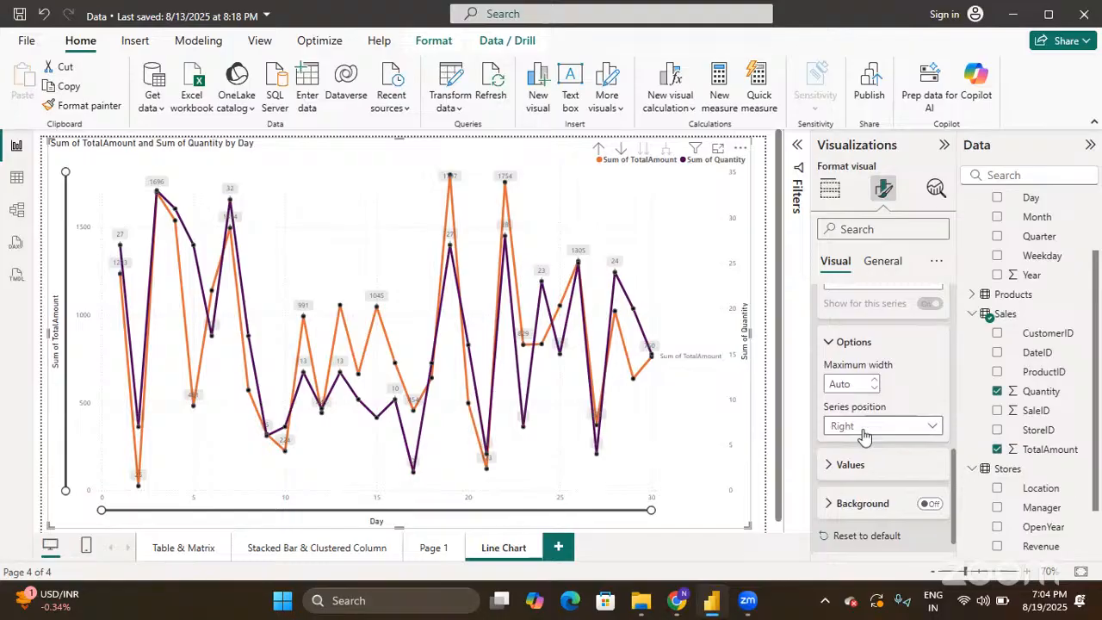
{"action": "left_click", "coordinate": [865, 435]}
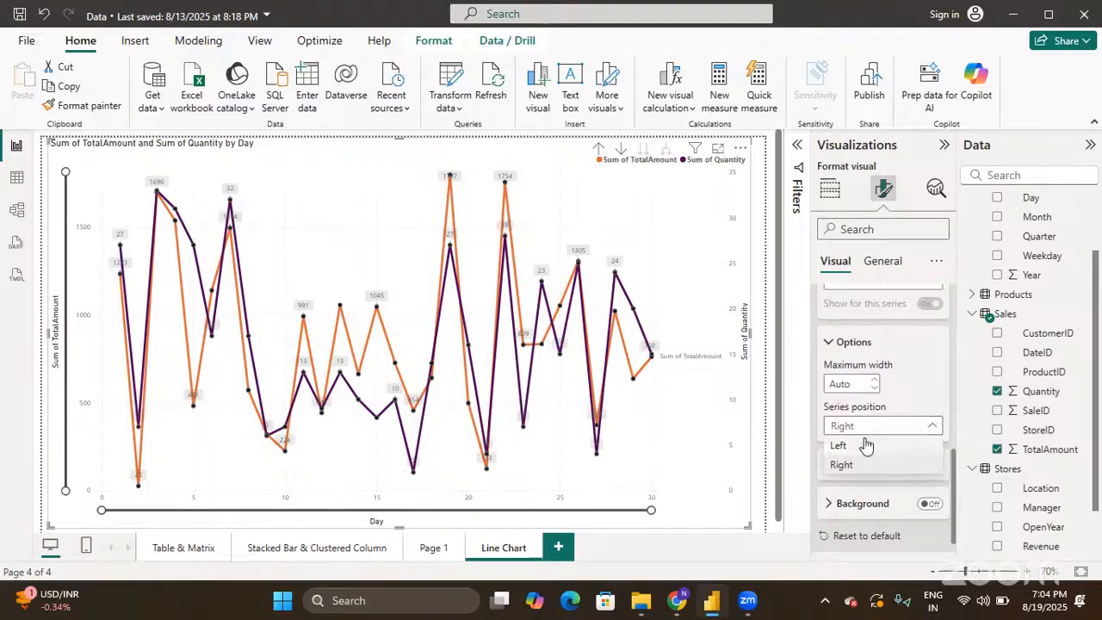
{"action": "left_click", "coordinate": [866, 445]}
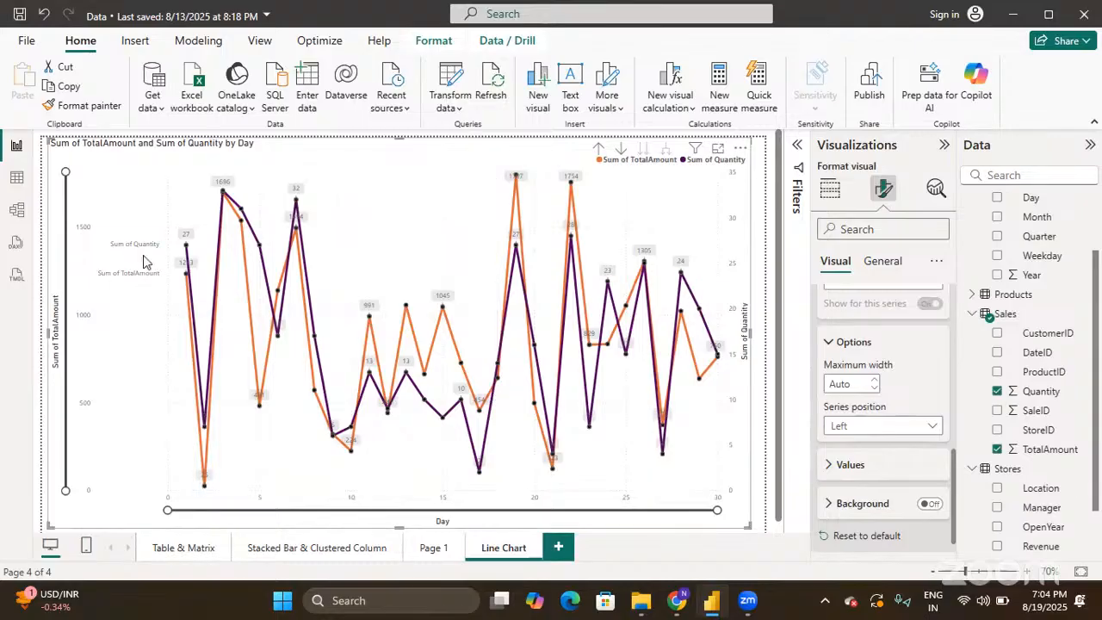
{"action": "left_click", "coordinate": [883, 425]}
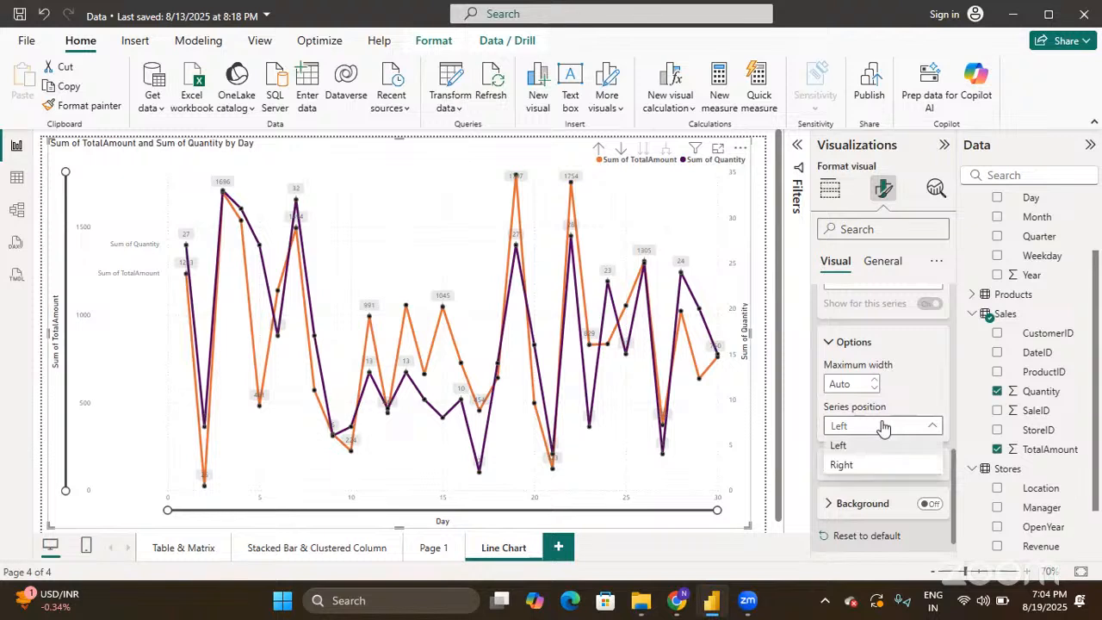
{"action": "left_click", "coordinate": [870, 464]}
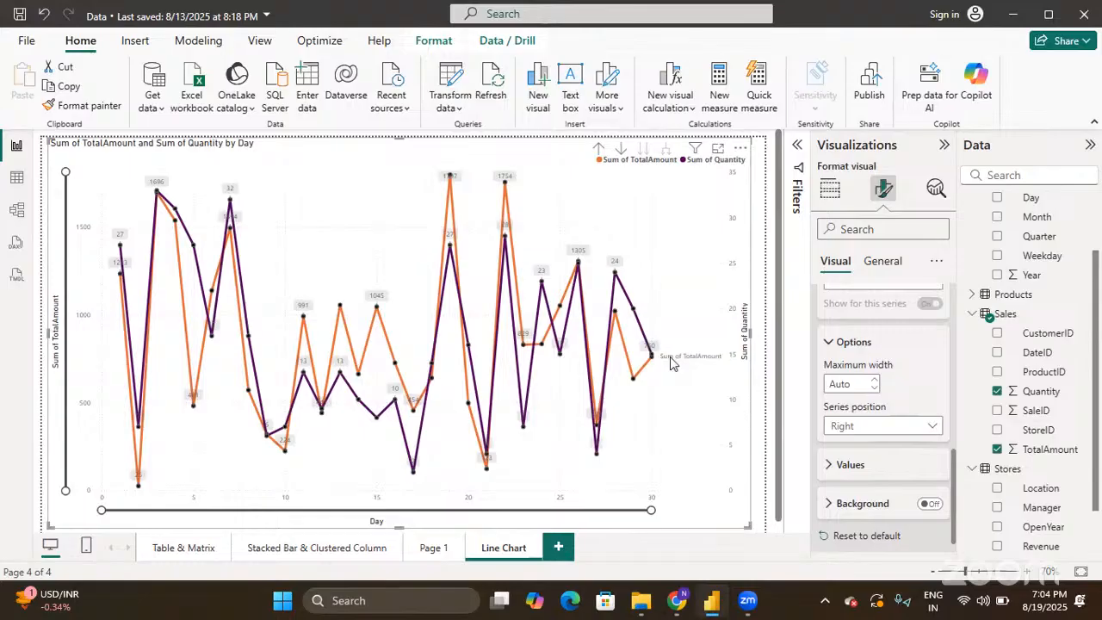
{"action": "left_click", "coordinate": [886, 425]}
{"action": "left_click", "coordinate": [840, 445]}
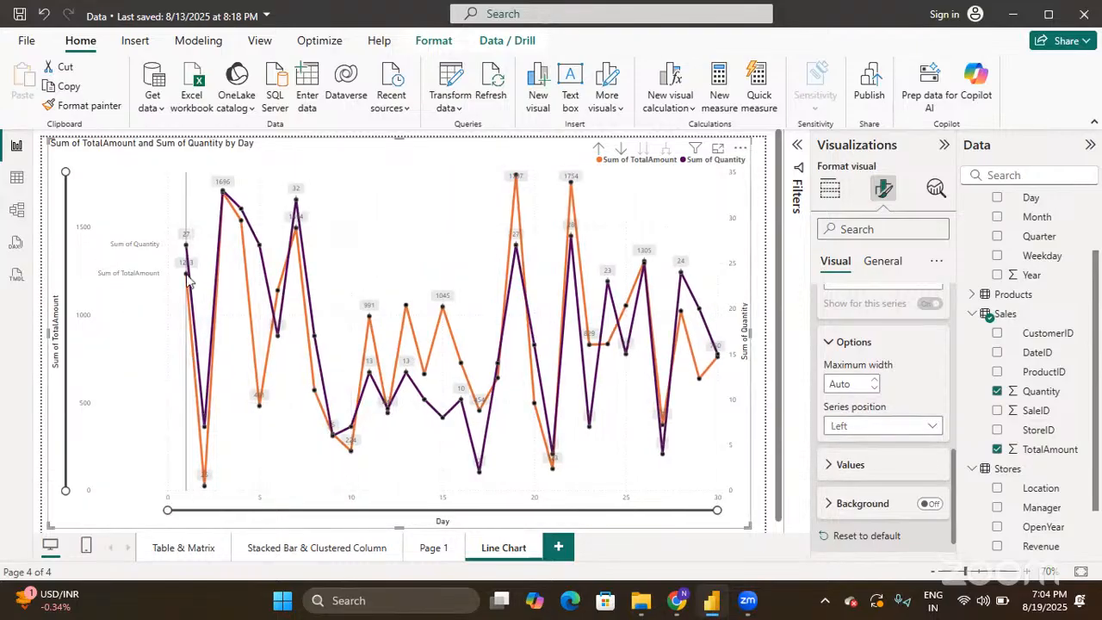
{"action": "mouse_move", "coordinate": [145, 284]}
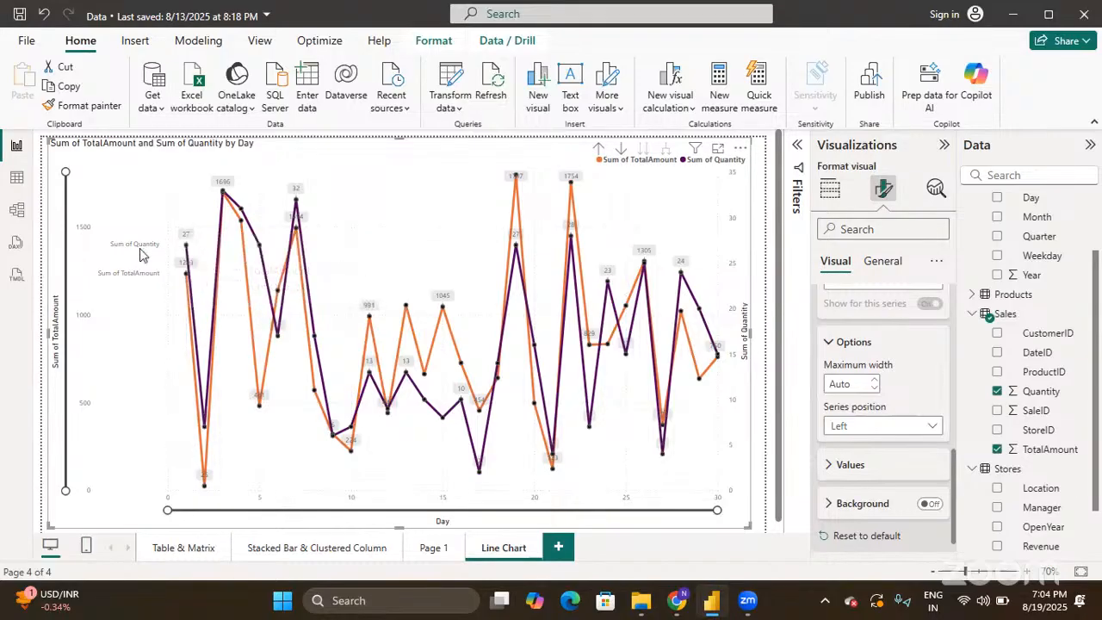
{"action": "scroll", "coordinate": [903, 410], "scroll_direction": "down", "scroll_amount": 1}
- Turn on a background for the series label values, then show the chart's General formatting options
{"action": "left_click", "coordinate": [831, 435]}
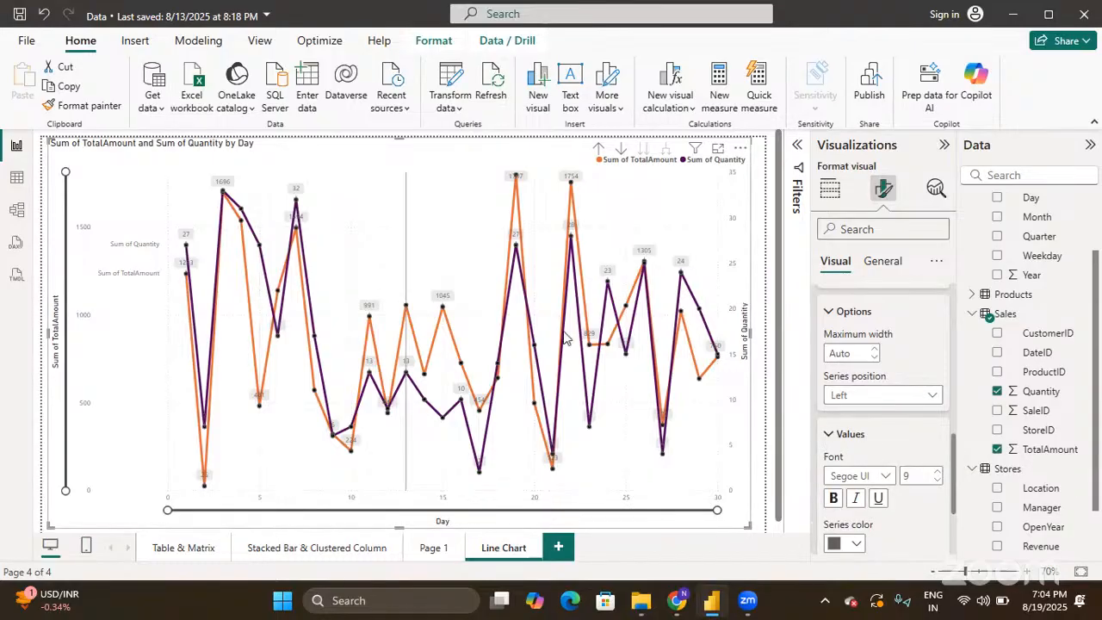
{"action": "scroll", "coordinate": [926, 435], "scroll_direction": "down", "scroll_amount": 3}
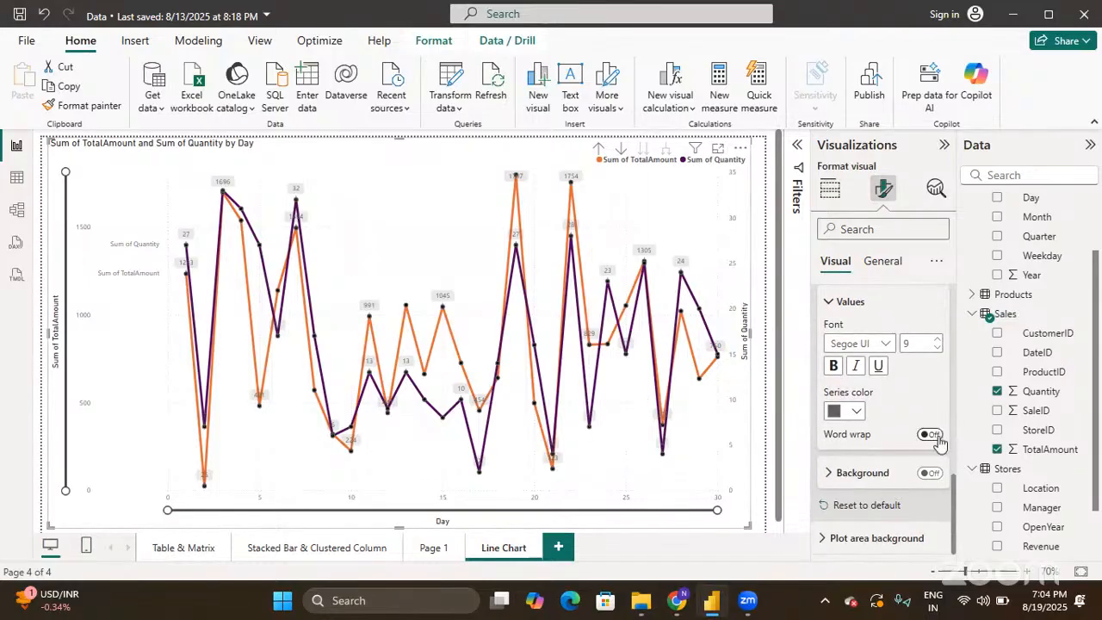
{"action": "left_click", "coordinate": [930, 473]}
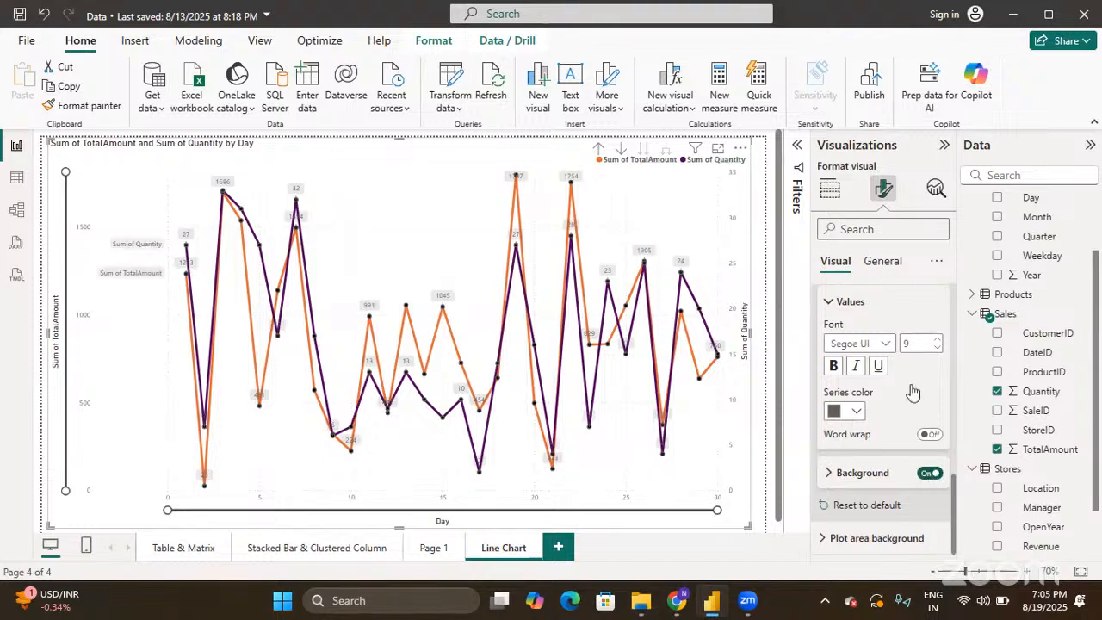
{"action": "scroll", "coordinate": [910, 383], "scroll_direction": "up", "scroll_amount": 5}
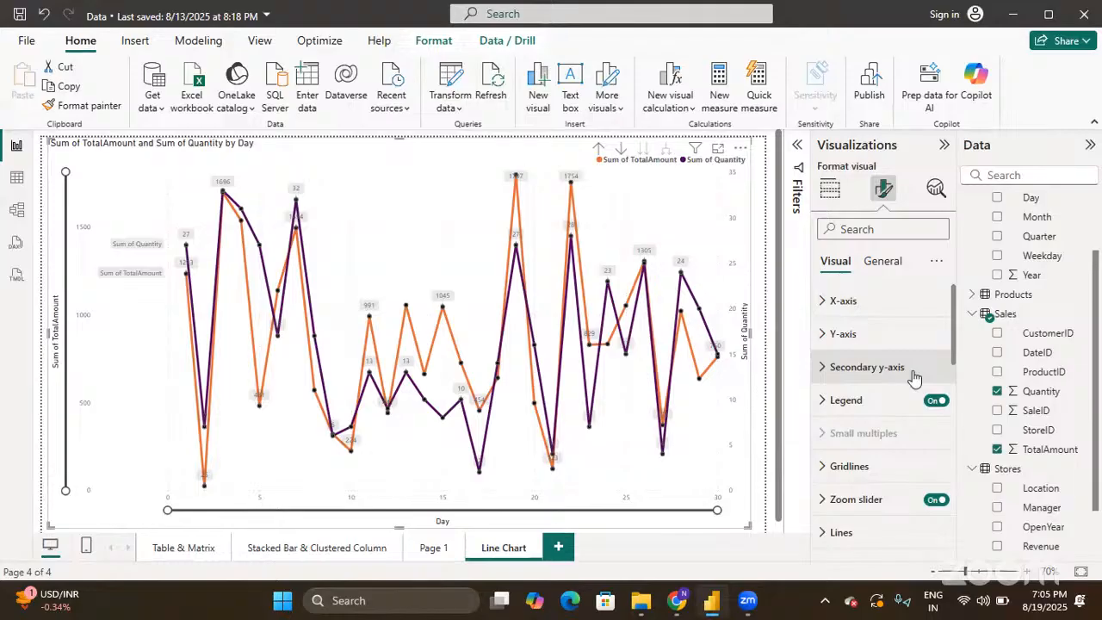
{"action": "left_click", "coordinate": [888, 265]}
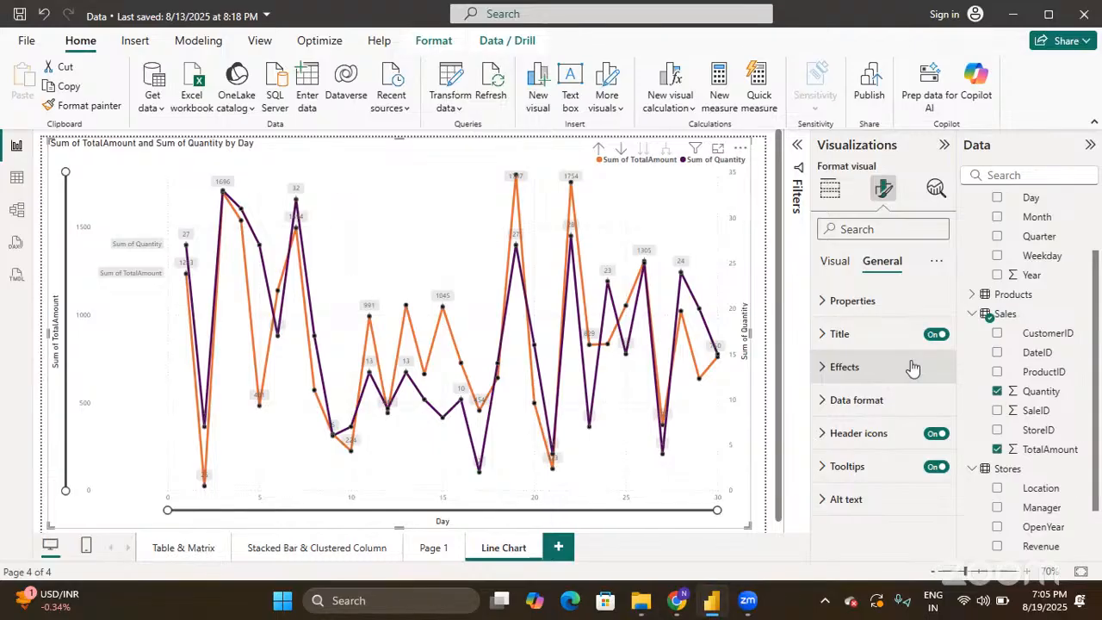
- Switch to Build visual to see the line chart's visual types and field wells
{"action": "left_click", "coordinate": [840, 193]}
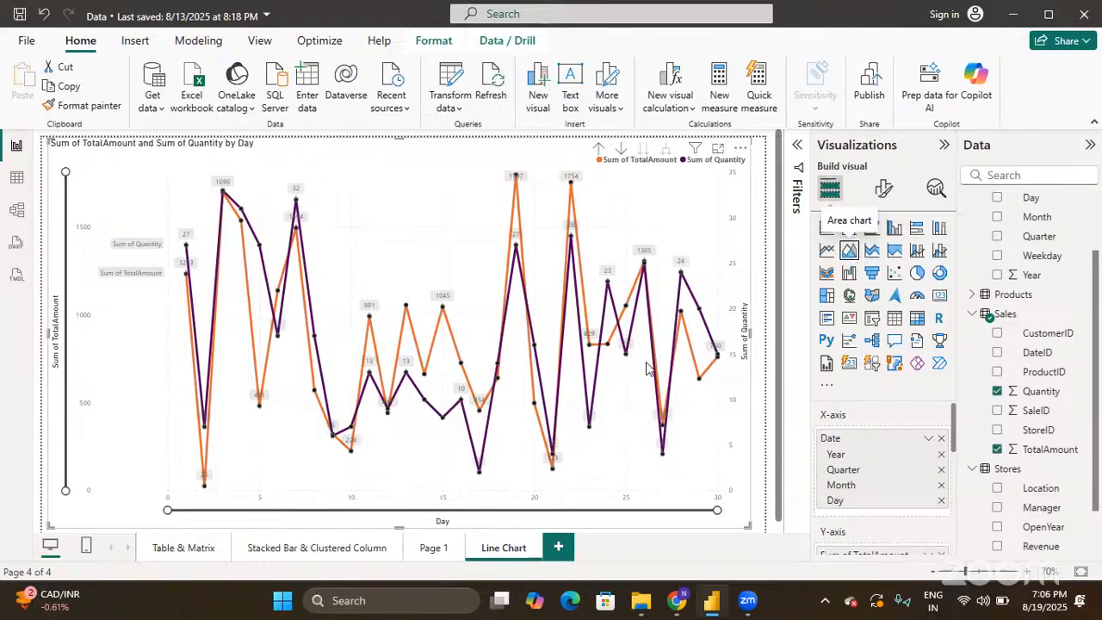
- Turn Shade area on so the TotalAmount and Quantity lines get filled areas
{"action": "left_click", "coordinate": [886, 192]}
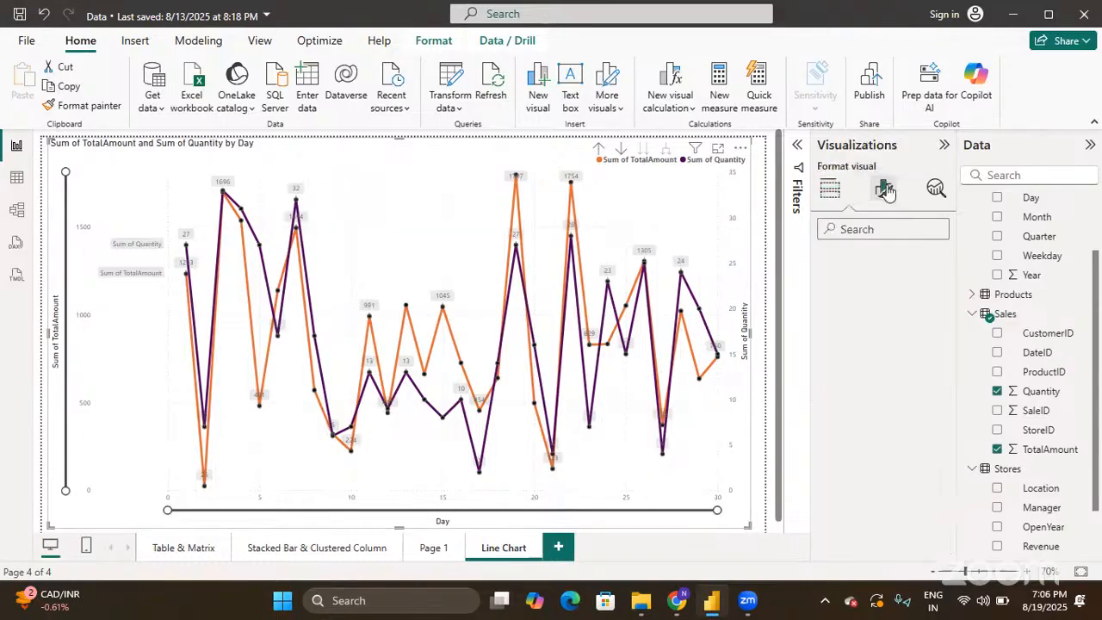
{"action": "scroll", "coordinate": [875, 405], "scroll_direction": "down", "scroll_amount": 3}
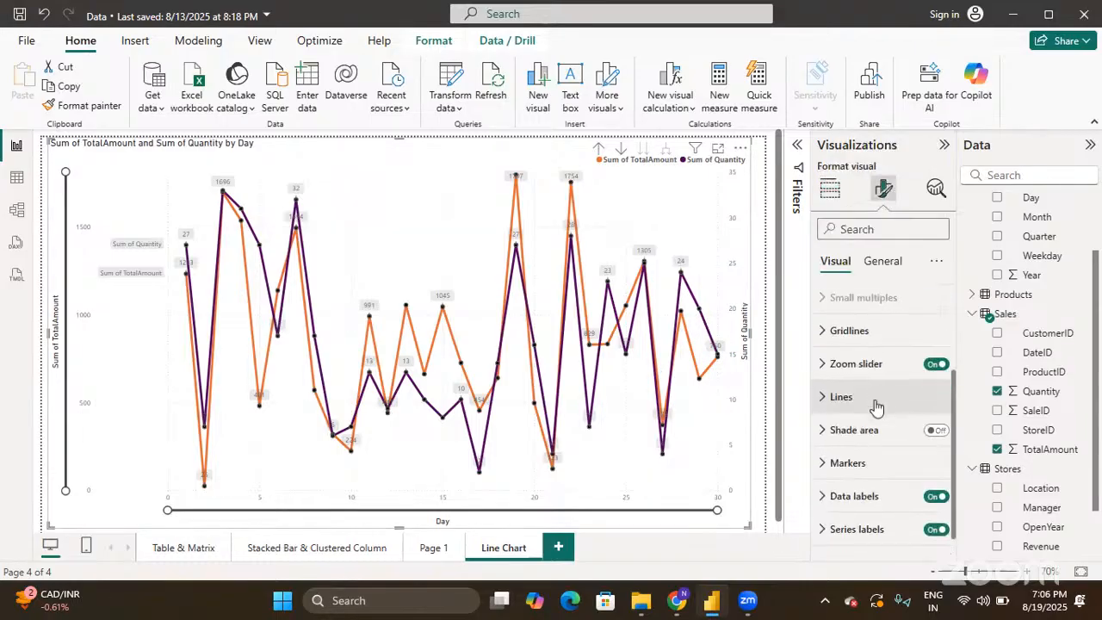
{"action": "left_click", "coordinate": [935, 430]}
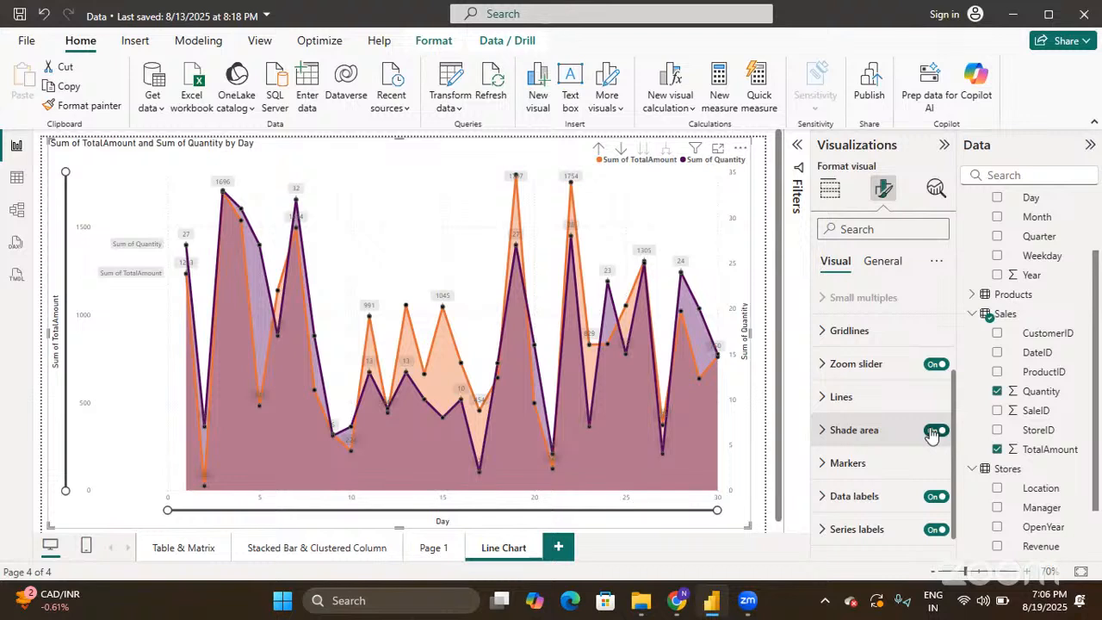
{"action": "left_click", "coordinate": [831, 191]}
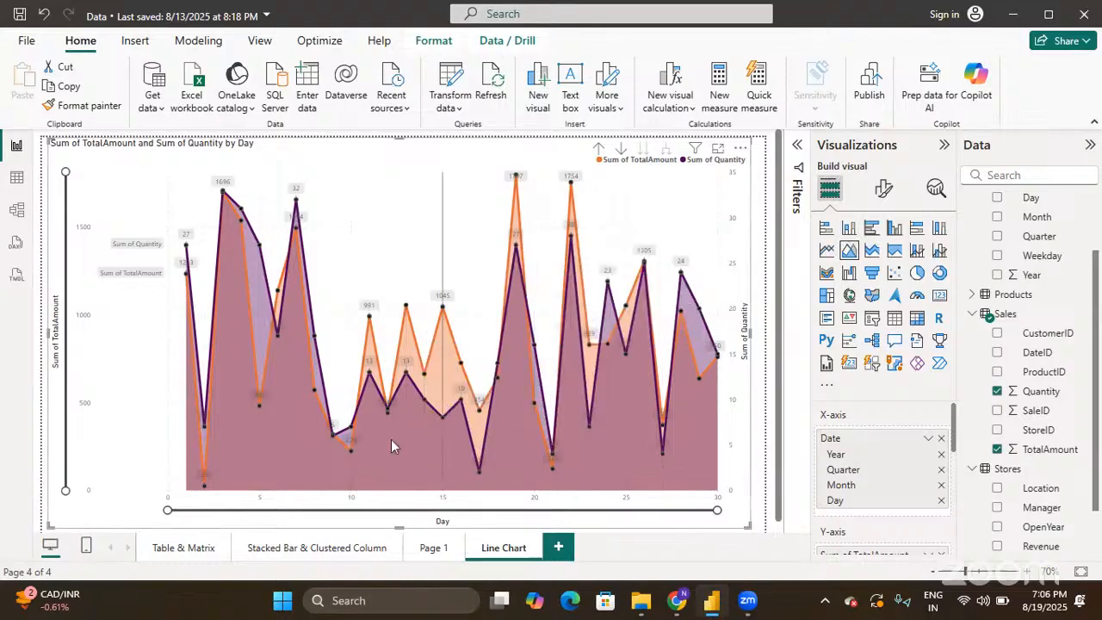
- Choose the Area chart type for the TotalAmount and Quantity by Day visual
{"action": "mouse_move", "coordinate": [679, 455]}
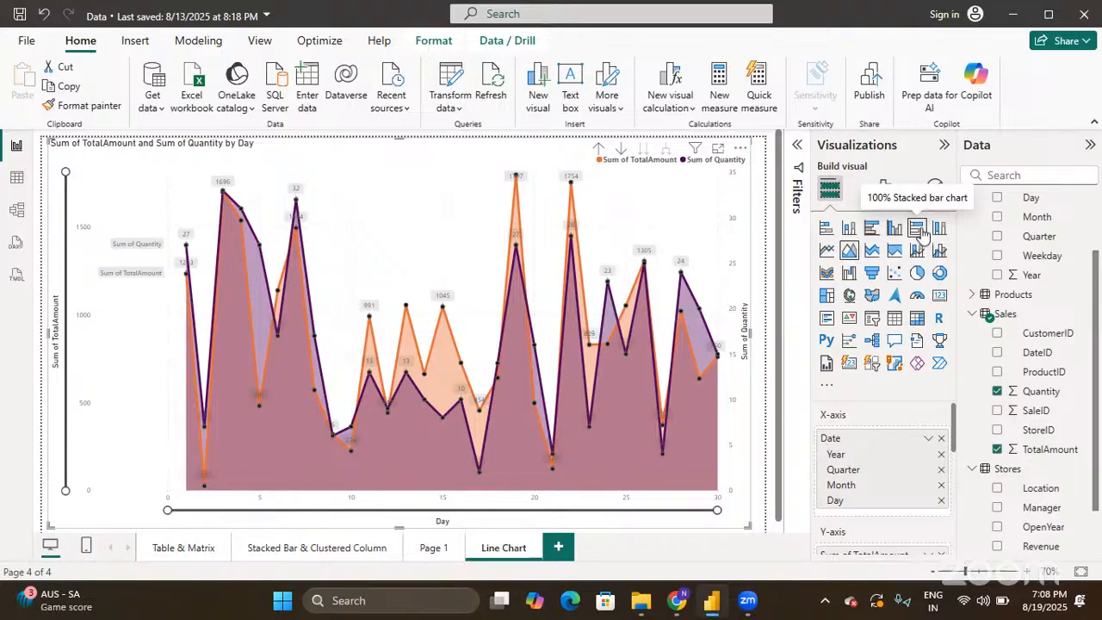
- Make the visual a stacked area chart of TotalAmount and Quantity across days 1–30
{"action": "left_click", "coordinate": [872, 252]}
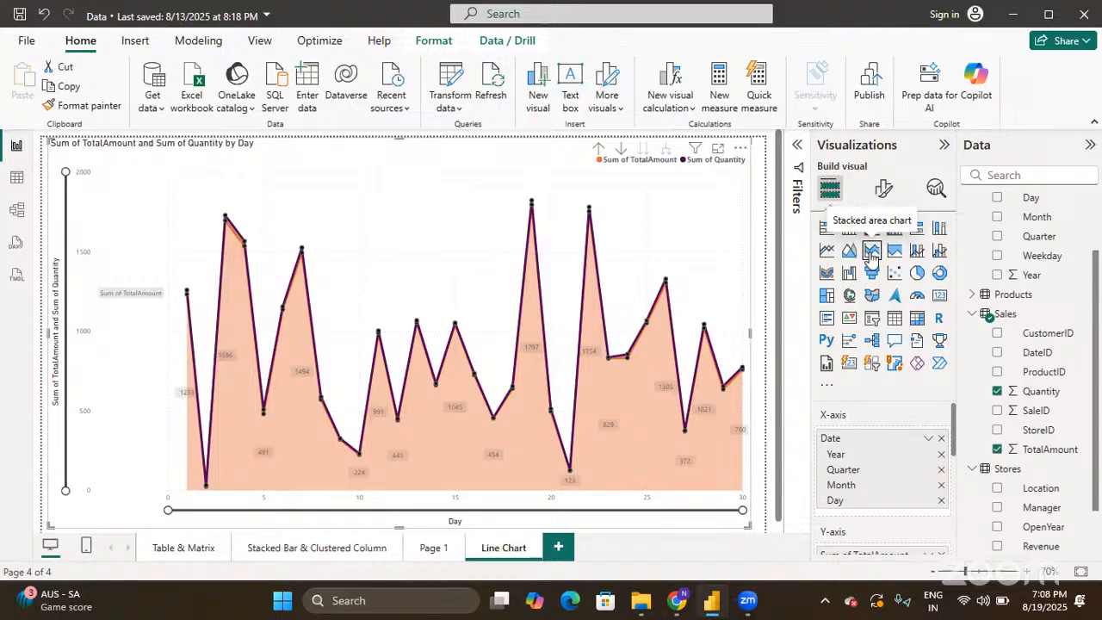
{"action": "scroll", "coordinate": [844, 499], "scroll_direction": "down", "scroll_amount": 3}
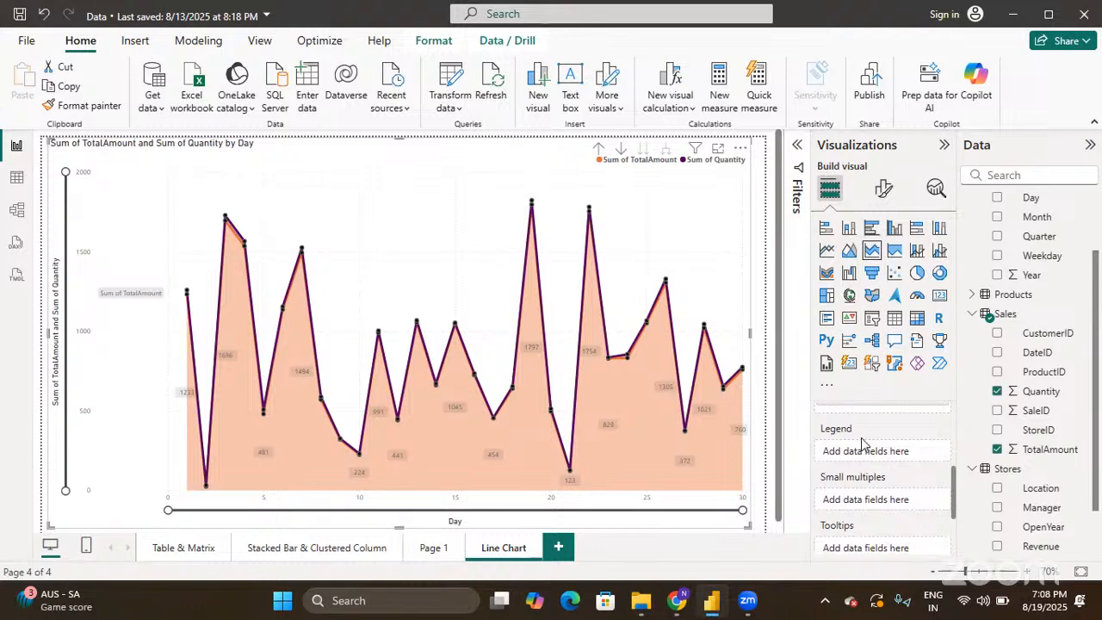
{"action": "scroll", "coordinate": [862, 439], "scroll_direction": "up", "scroll_amount": 2}
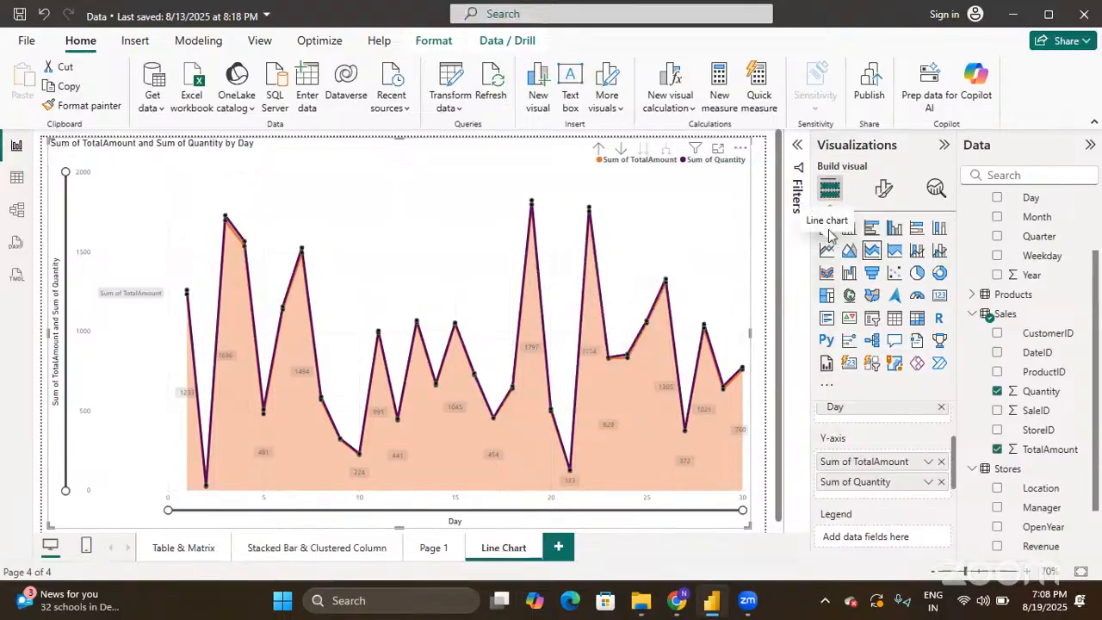
- Change the chart to 100% stacked area, showing TotalAmount and Quantity shares from 0% to 100%
{"action": "left_click", "coordinate": [893, 254]}
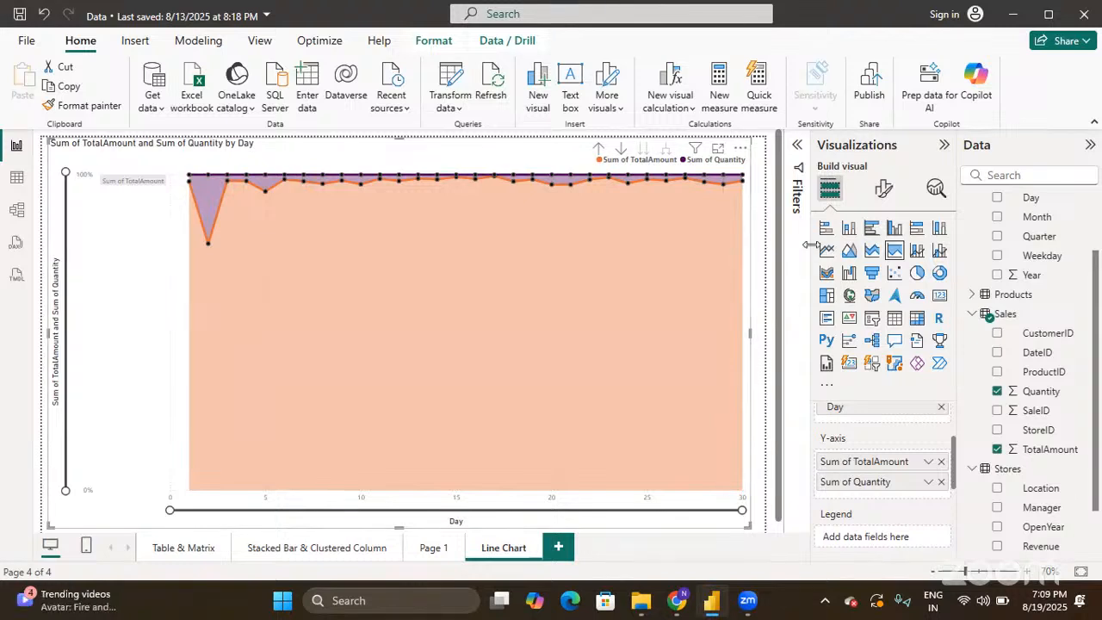
- Return to a plain area chart and move Quantity from the Y-axis to the secondary y-axis
{"action": "left_click", "coordinate": [848, 250]}
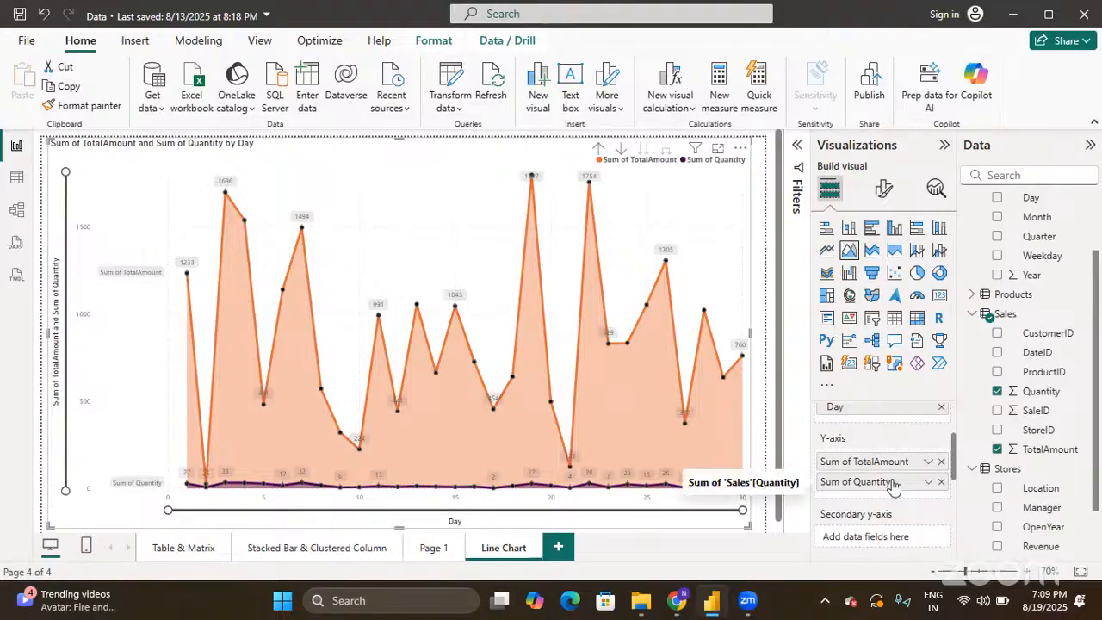
{"action": "left_click", "coordinate": [941, 482]}
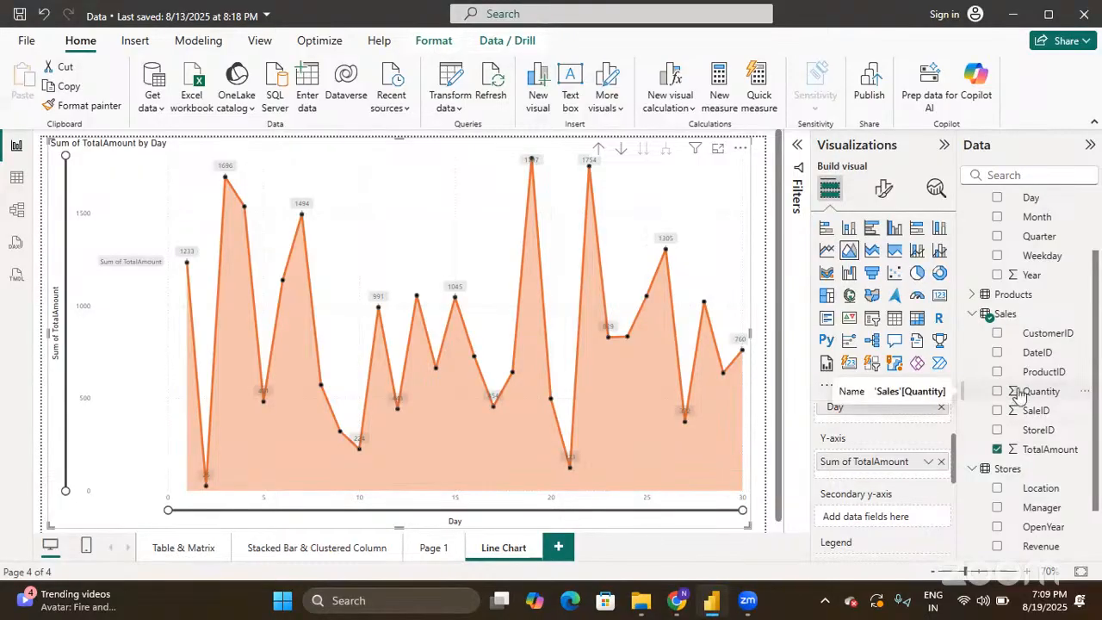
{"action": "left_click_drag", "start_coordinate": [1019, 393], "coordinate": [889, 521]}
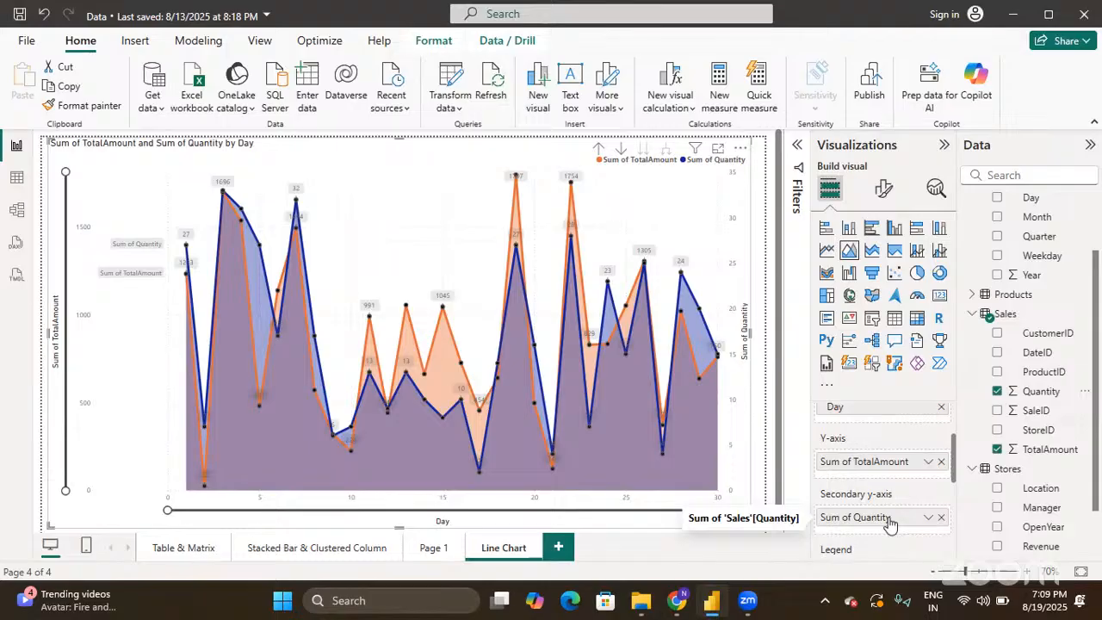
{"action": "scroll", "coordinate": [892, 522], "scroll_direction": "down", "scroll_amount": 3}
{"action": "scroll", "coordinate": [891, 523], "scroll_direction": "up", "scroll_amount": 5}
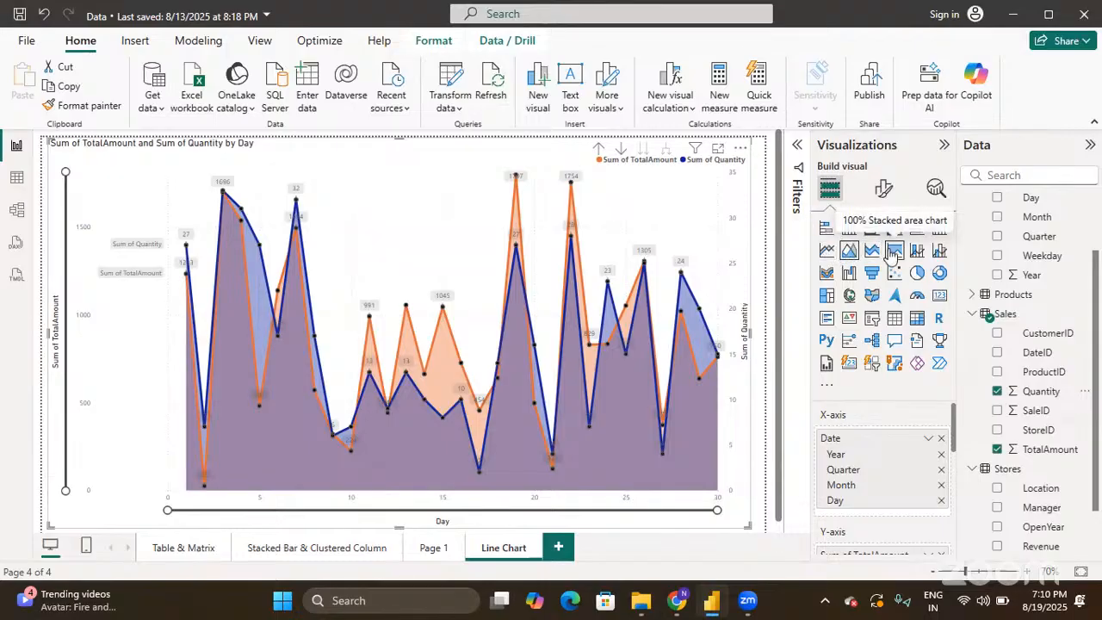
- Show the Format visual options for the area chart
{"action": "left_click", "coordinate": [885, 192]}
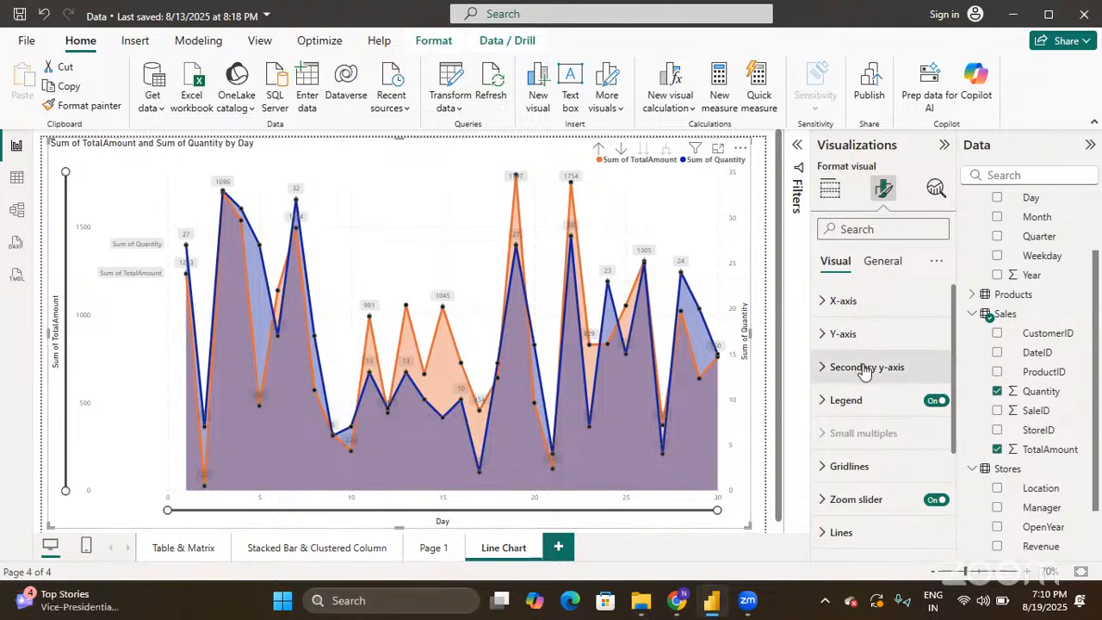
{"action": "scroll", "coordinate": [866, 370], "scroll_direction": "down", "scroll_amount": 2}
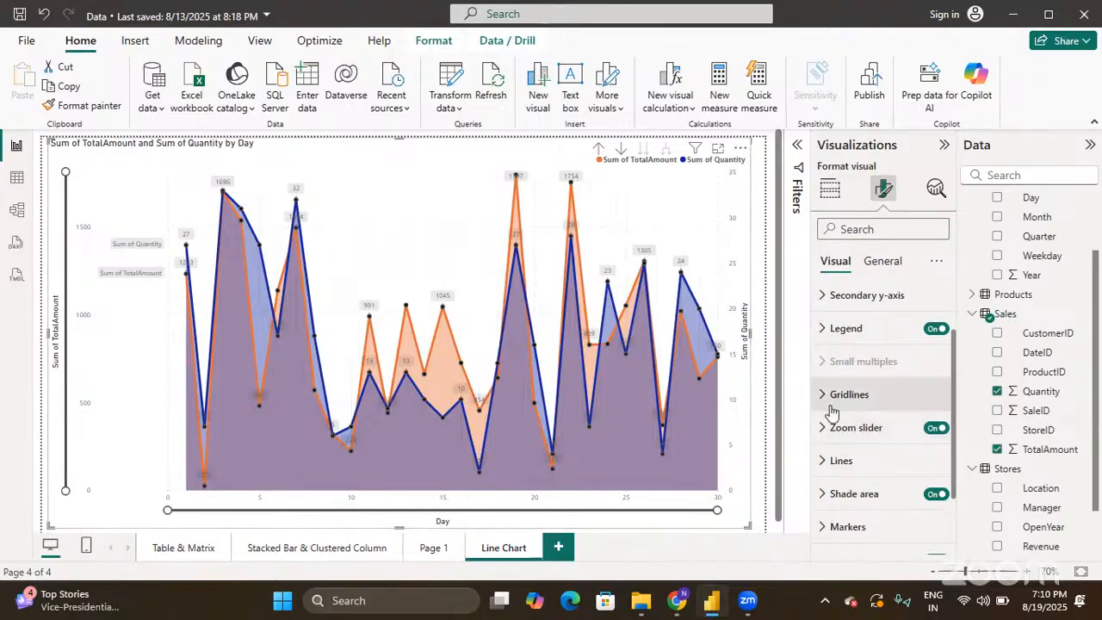
{"action": "scroll", "coordinate": [831, 413], "scroll_direction": "down", "scroll_amount": 3}
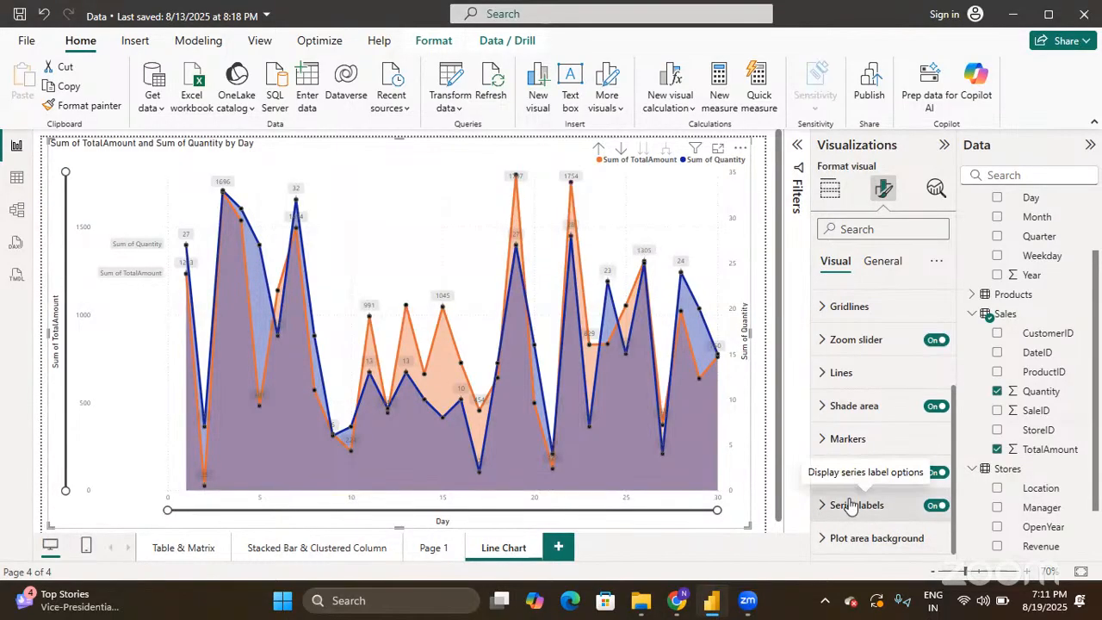
{"action": "scroll", "coordinate": [851, 507], "scroll_direction": "up", "scroll_amount": 3}
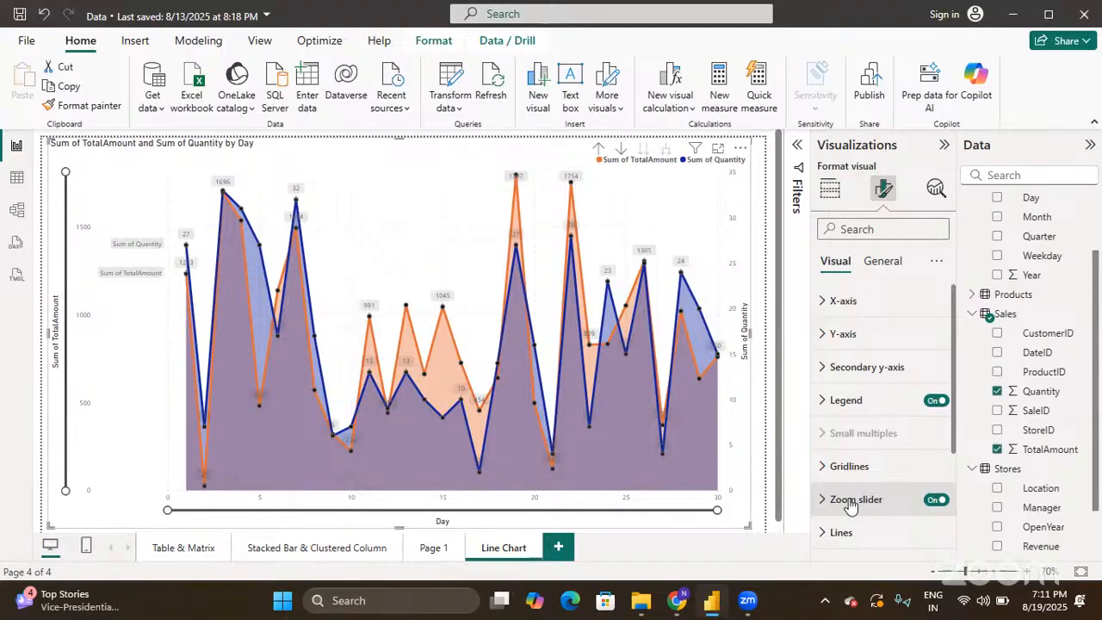
- Back in Build visual, add a blank Page 2 after Line Chart and begin renaming its tab
{"action": "left_click", "coordinate": [823, 193]}
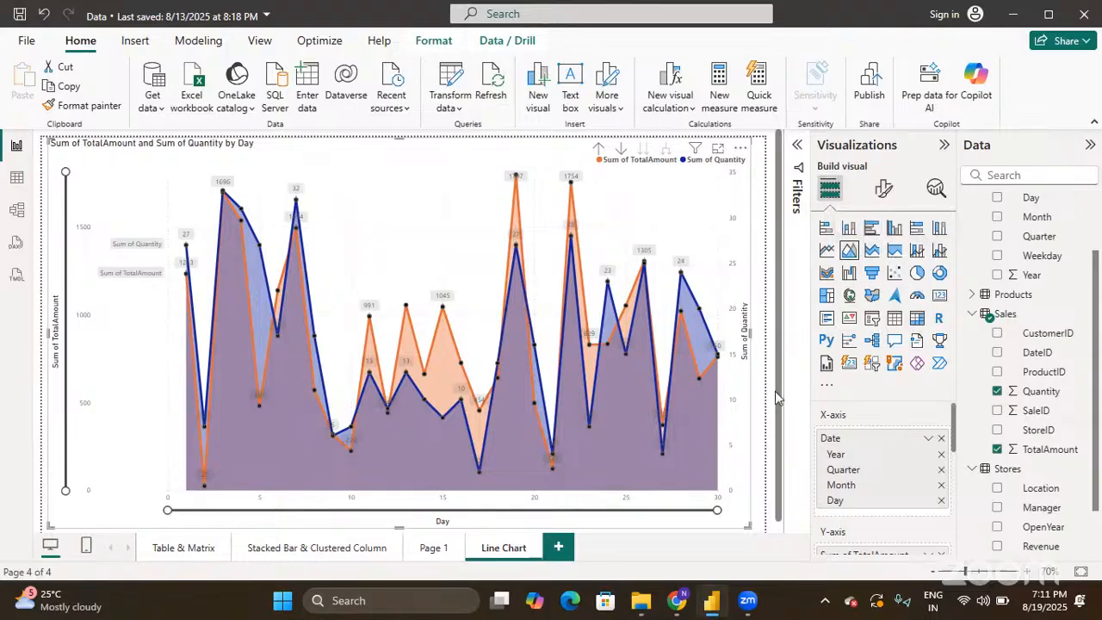
{"action": "left_click", "coordinate": [560, 549]}
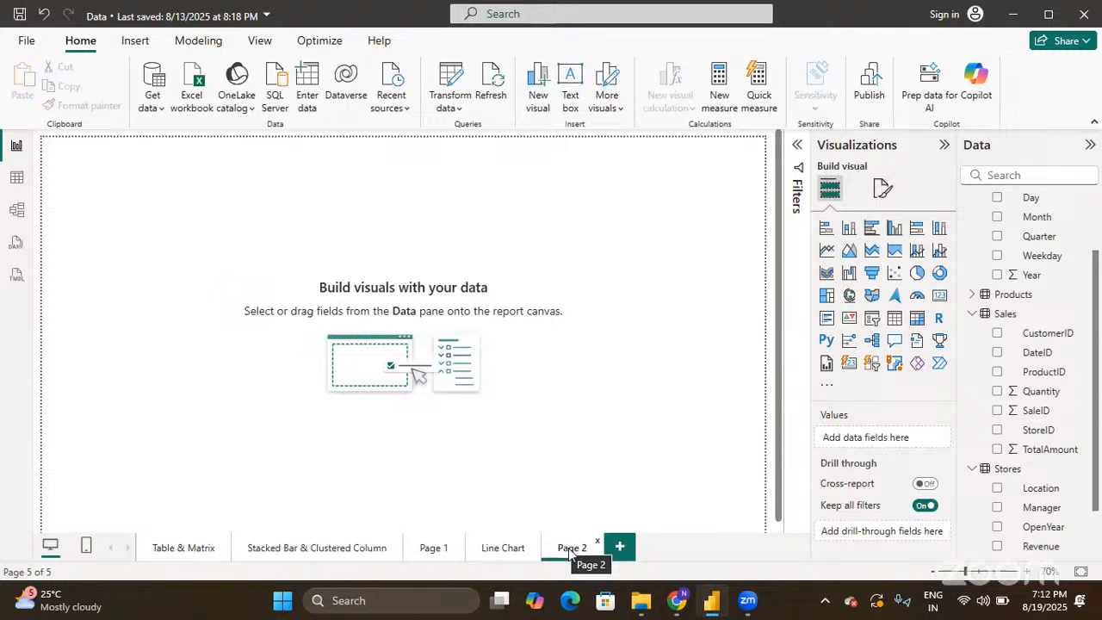
{"action": "double_click", "coordinate": [568, 549]}
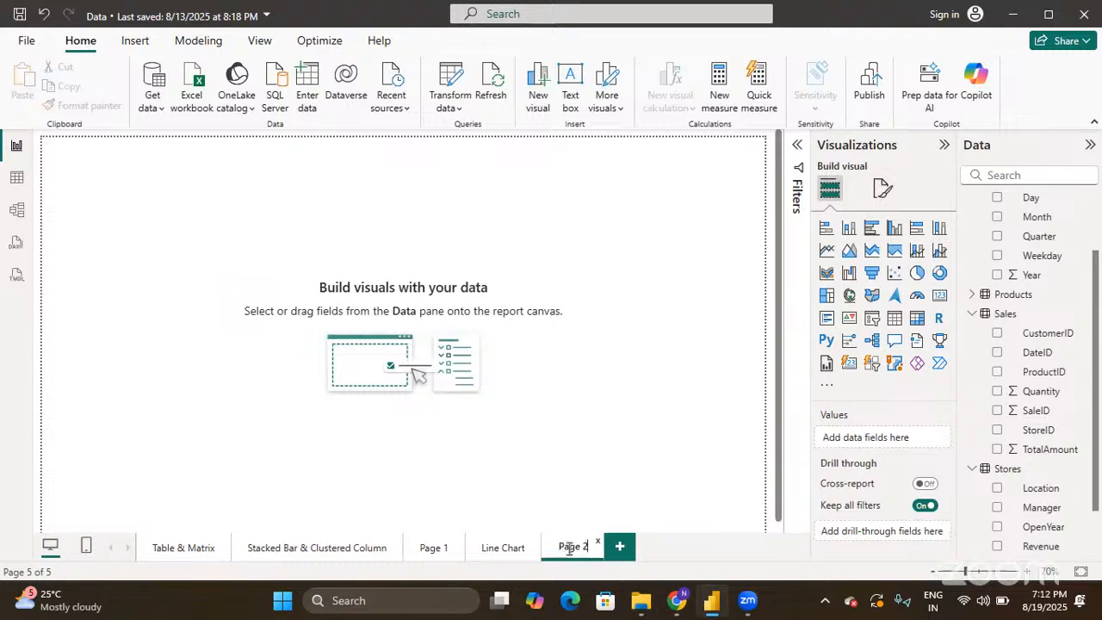
- Replace the page name with 'Combo'
{"action": "key", "text": "ctrl+a"}
{"action": "type", "text": "Combo"}
{"action": "key", "text": "Return"}
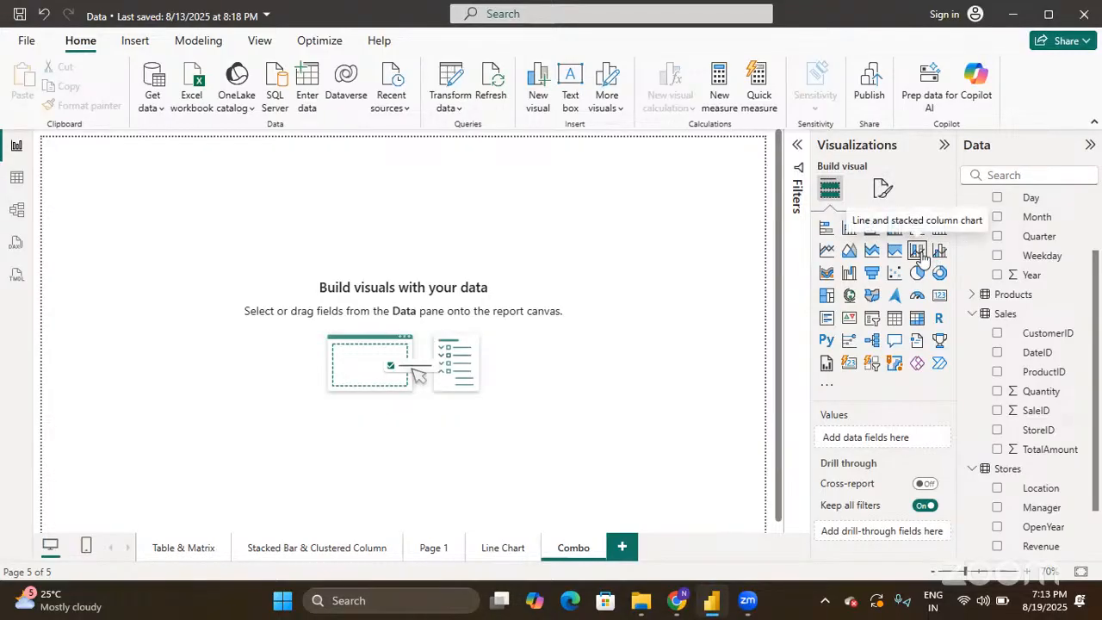
- Add an empty line and stacked column chart to the Combo page and drag it much larger
{"action": "left_click", "coordinate": [918, 250]}
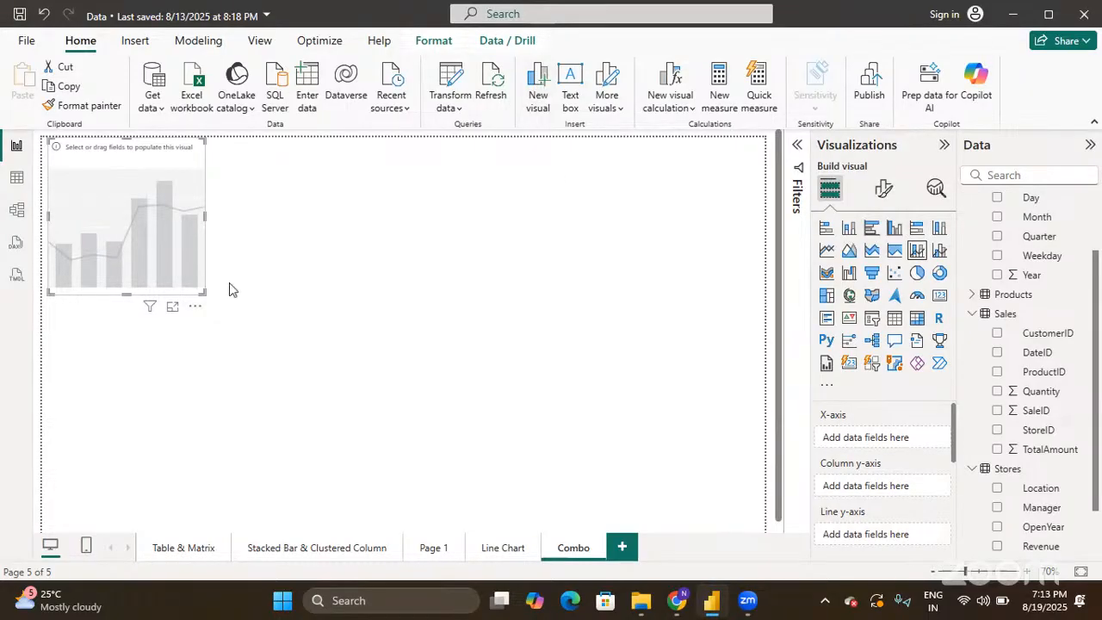
{"action": "left_click_drag", "start_coordinate": [200, 292], "coordinate": [365, 405]}
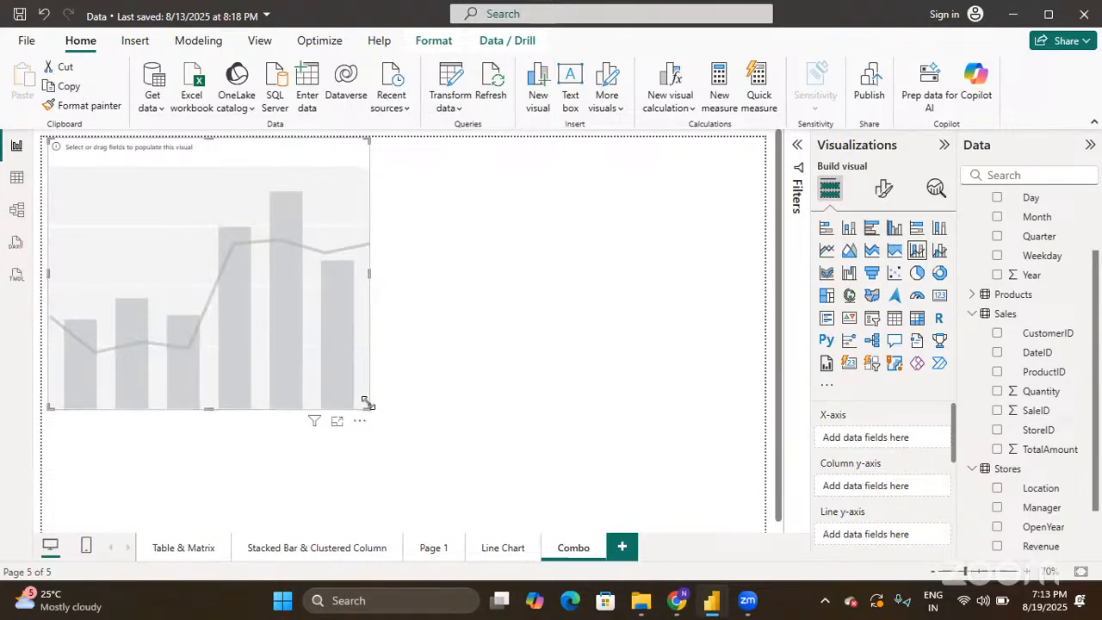
{"action": "left_click_drag", "start_coordinate": [368, 407], "coordinate": [489, 453]}
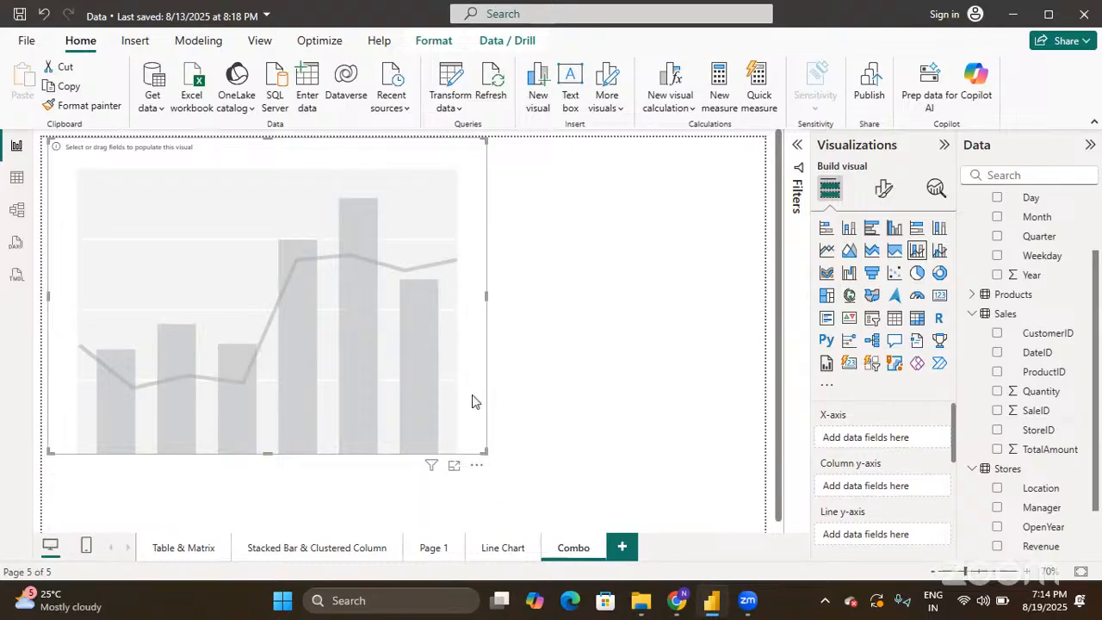
{"action": "scroll", "coordinate": [851, 465], "scroll_direction": "down", "scroll_amount": 3}
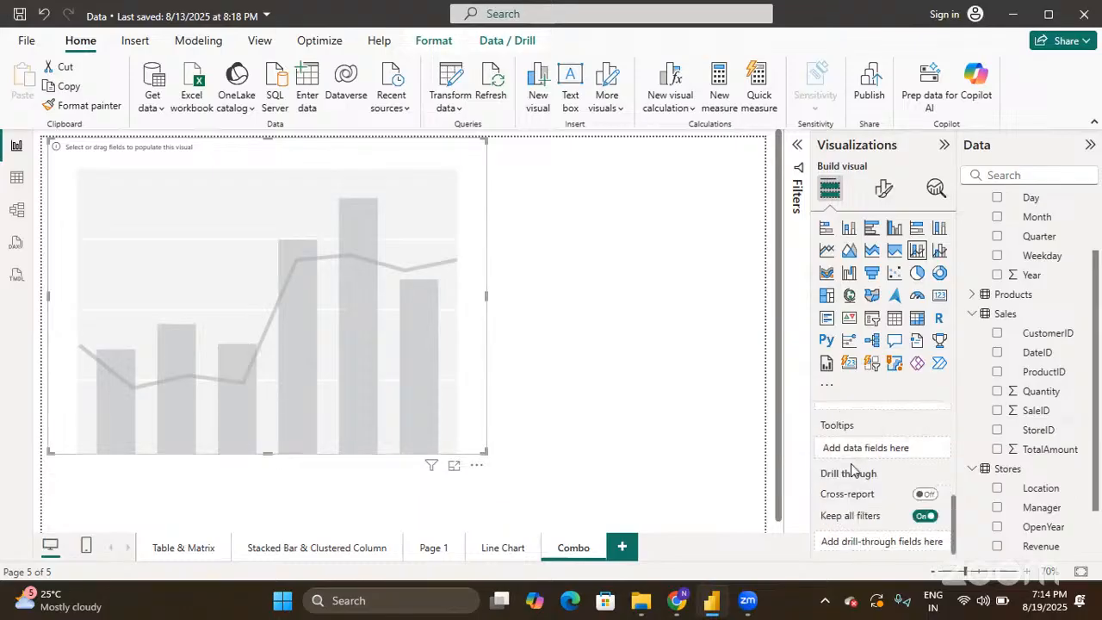
{"action": "scroll", "coordinate": [850, 465], "scroll_direction": "up", "scroll_amount": 3}
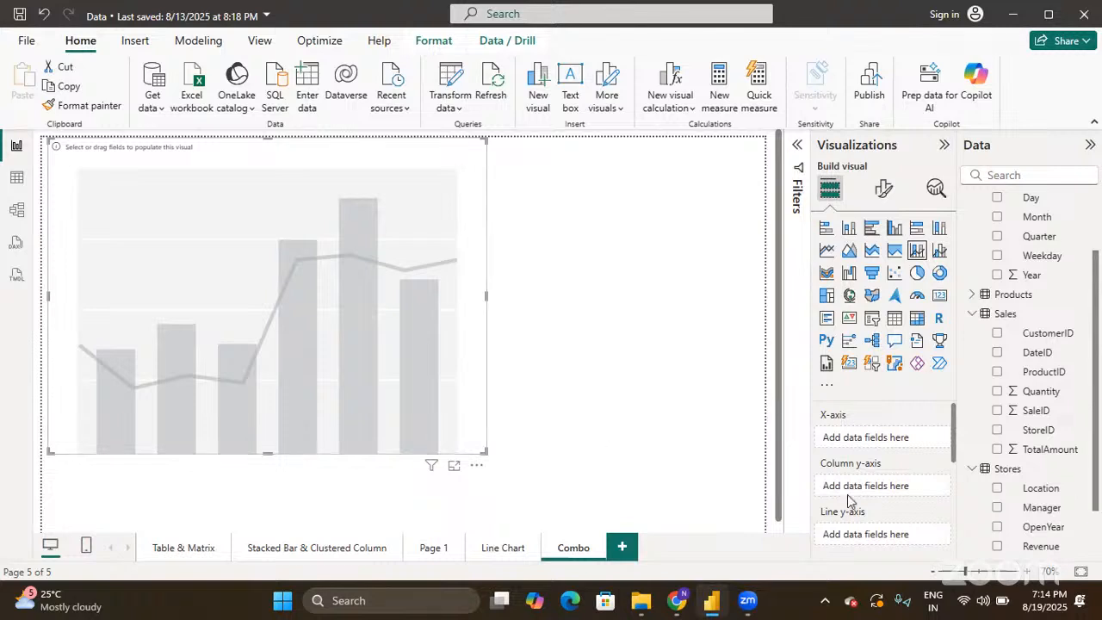
{"action": "scroll", "coordinate": [847, 494], "scroll_direction": "down", "scroll_amount": 2}
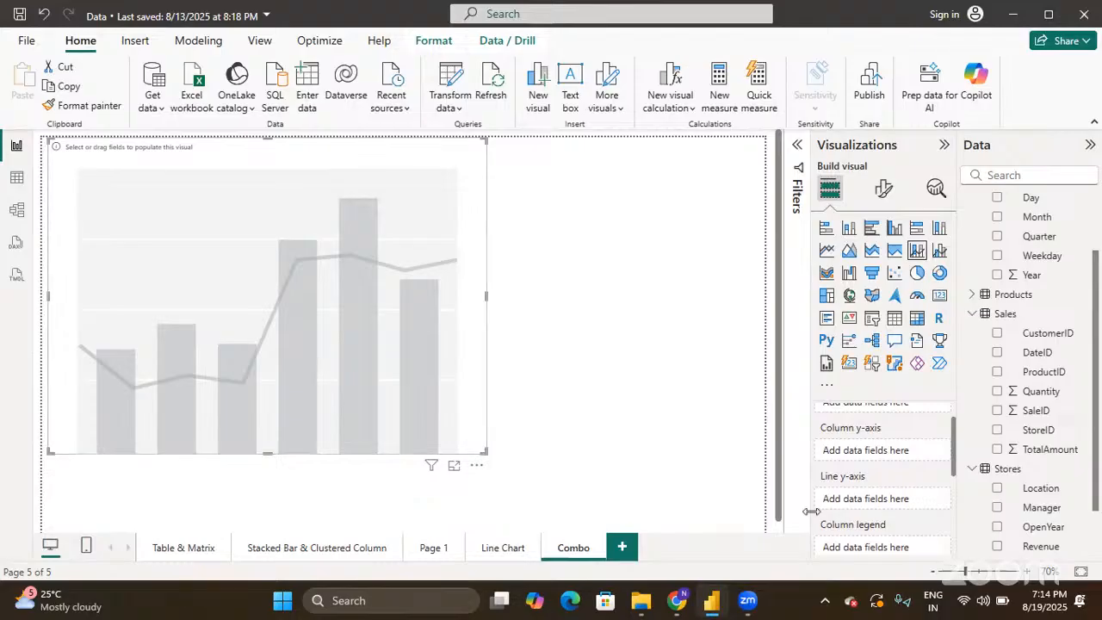
{"action": "scroll", "coordinate": [857, 504], "scroll_direction": "down", "scroll_amount": 2}
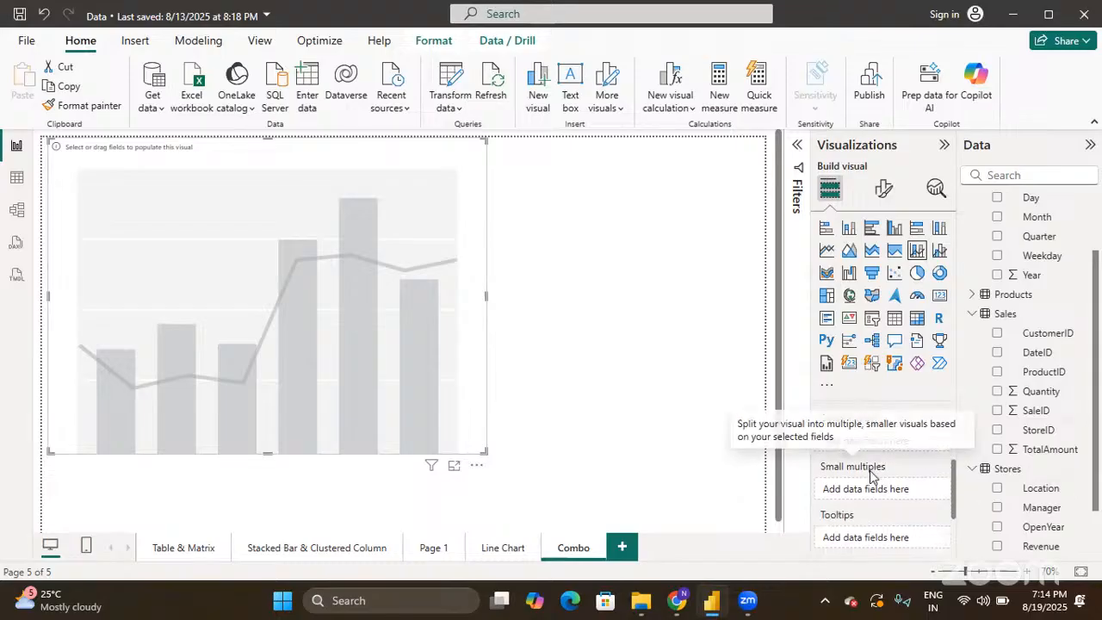
{"action": "scroll", "coordinate": [871, 514], "scroll_direction": "down", "scroll_amount": 2}
{"action": "scroll", "coordinate": [872, 514], "scroll_direction": "up", "scroll_amount": 5}
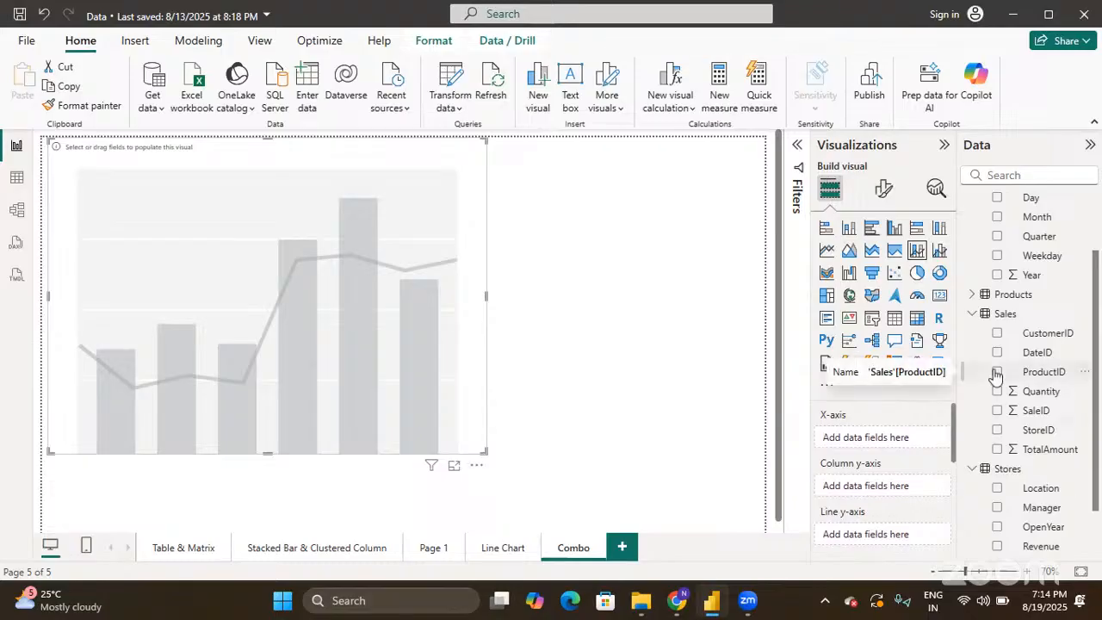
{"action": "scroll", "coordinate": [997, 375], "scroll_direction": "up", "scroll_amount": 3}
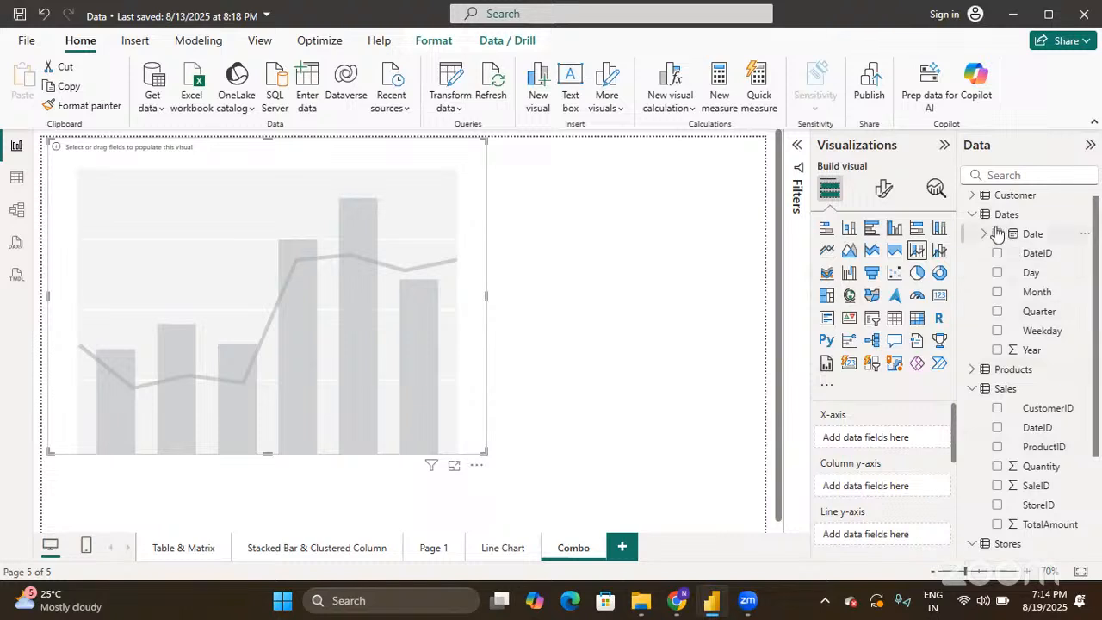
{"action": "left_click", "coordinate": [998, 234]}
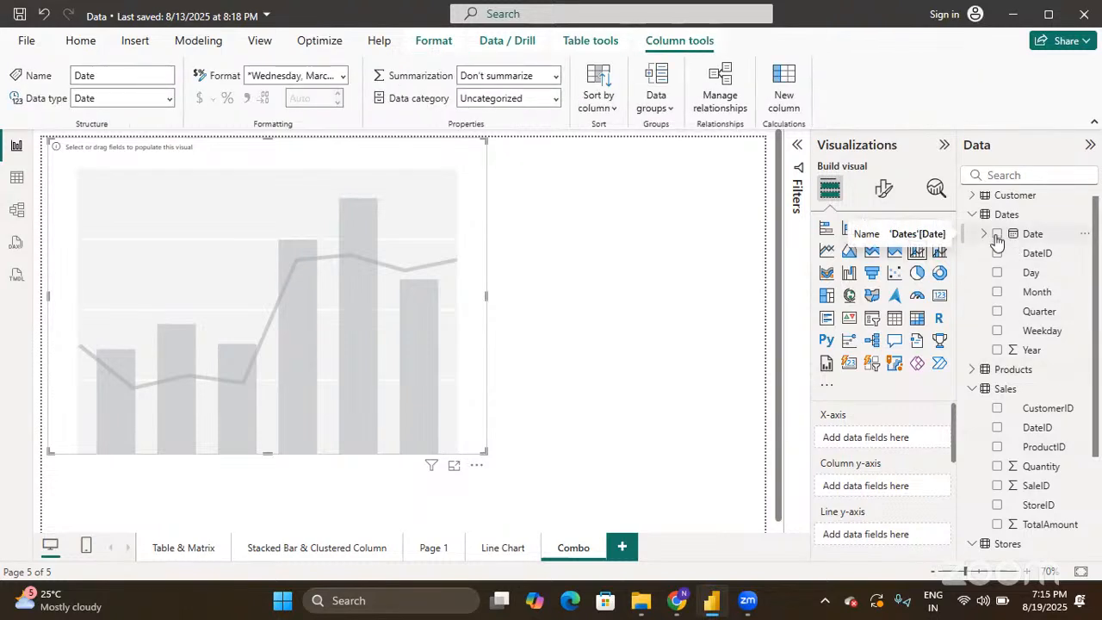
{"action": "left_click", "coordinate": [998, 239]}
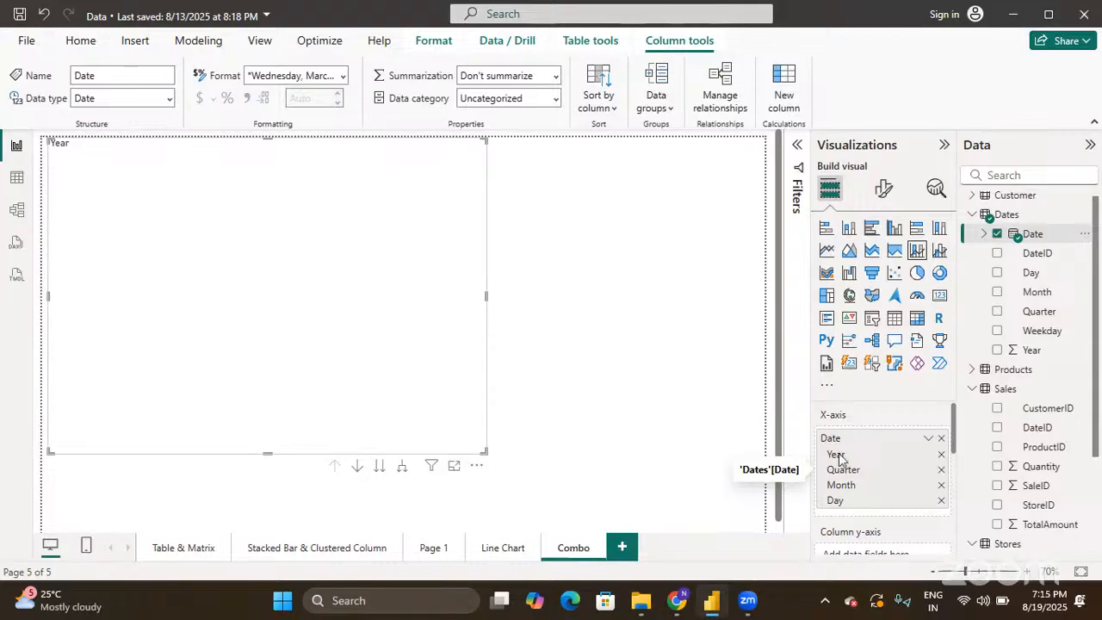
{"action": "scroll", "coordinate": [844, 474], "scroll_direction": "down", "scroll_amount": 1}
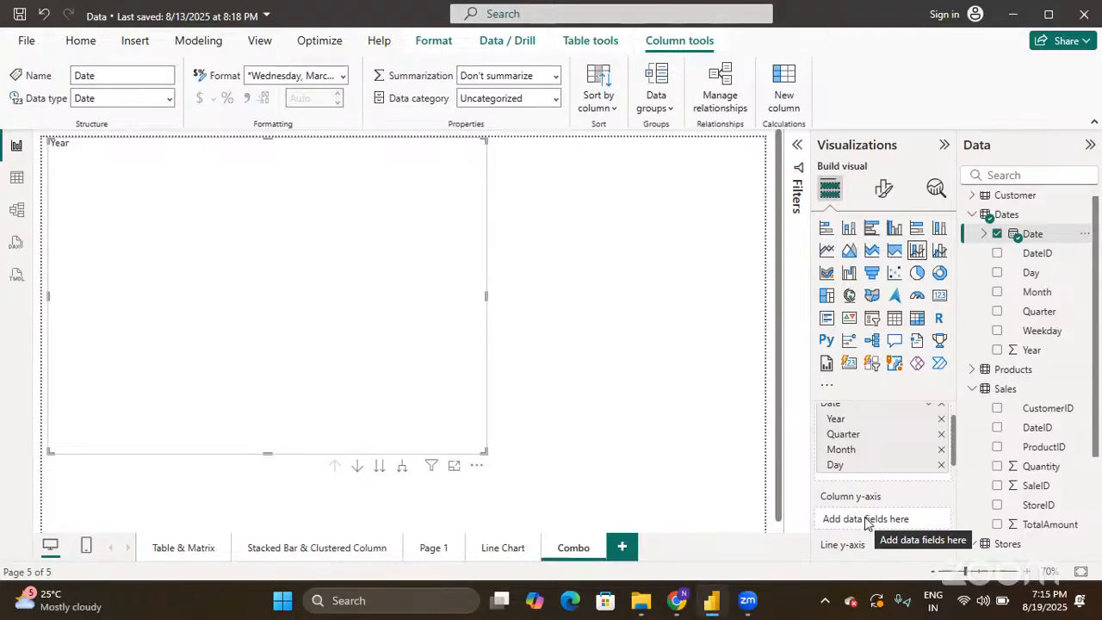
{"action": "scroll", "coordinate": [999, 478], "scroll_direction": "down", "scroll_amount": 1}
{"action": "scroll", "coordinate": [999, 478], "scroll_direction": "down", "scroll_amount": 1}
{"action": "left_click", "coordinate": [998, 484]}
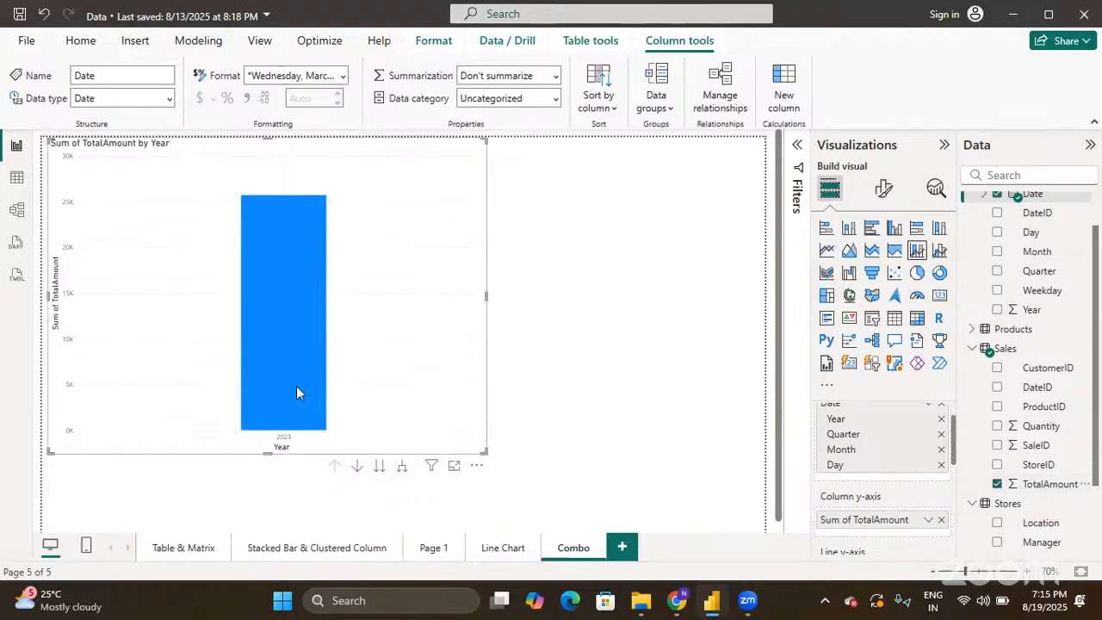
{"action": "mouse_move", "coordinate": [296, 388]}
{"action": "scroll", "coordinate": [839, 478], "scroll_direction": "up", "scroll_amount": 1}
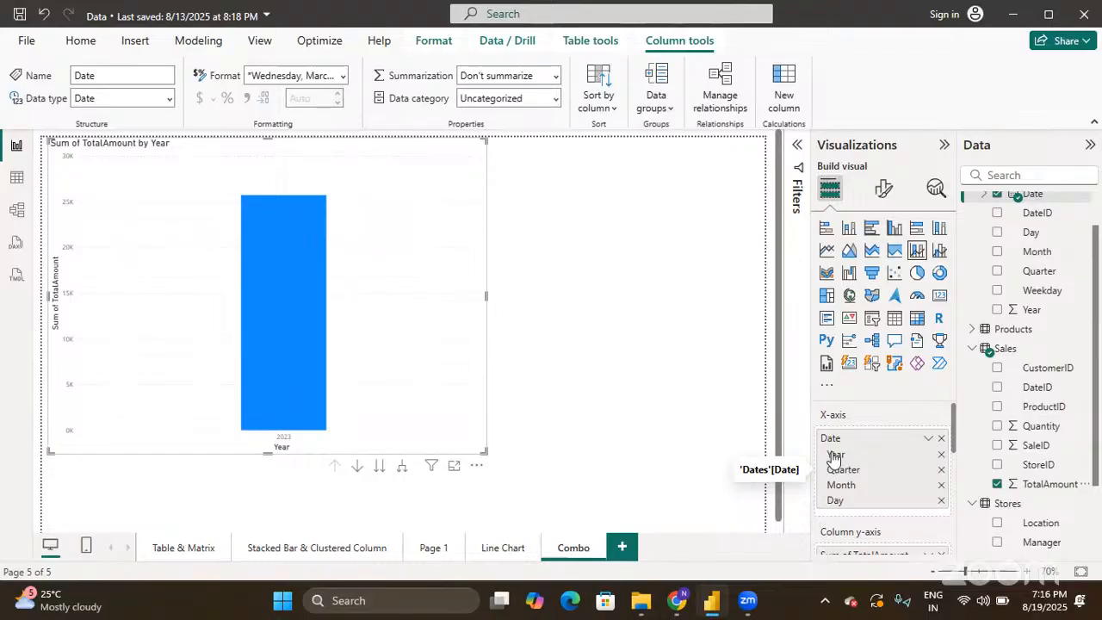
- Drill the chart from Year through Quarter and Month down to Day, showing TotalAmount per day 1–30
{"action": "left_click", "coordinate": [378, 466]}
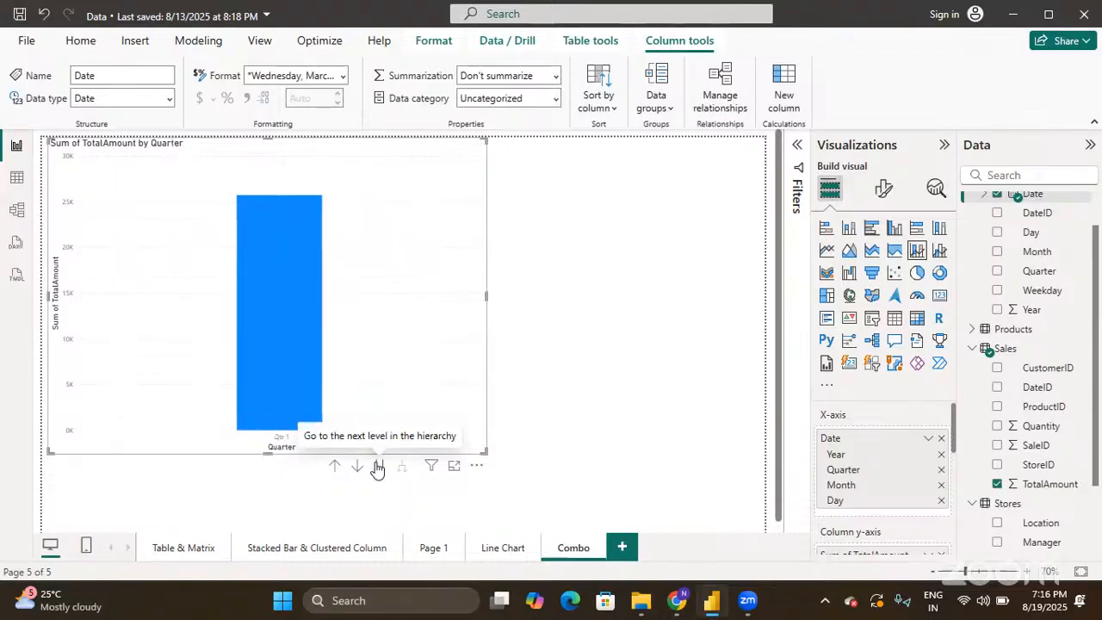
{"action": "left_click", "coordinate": [378, 466]}
{"action": "left_click", "coordinate": [378, 466]}
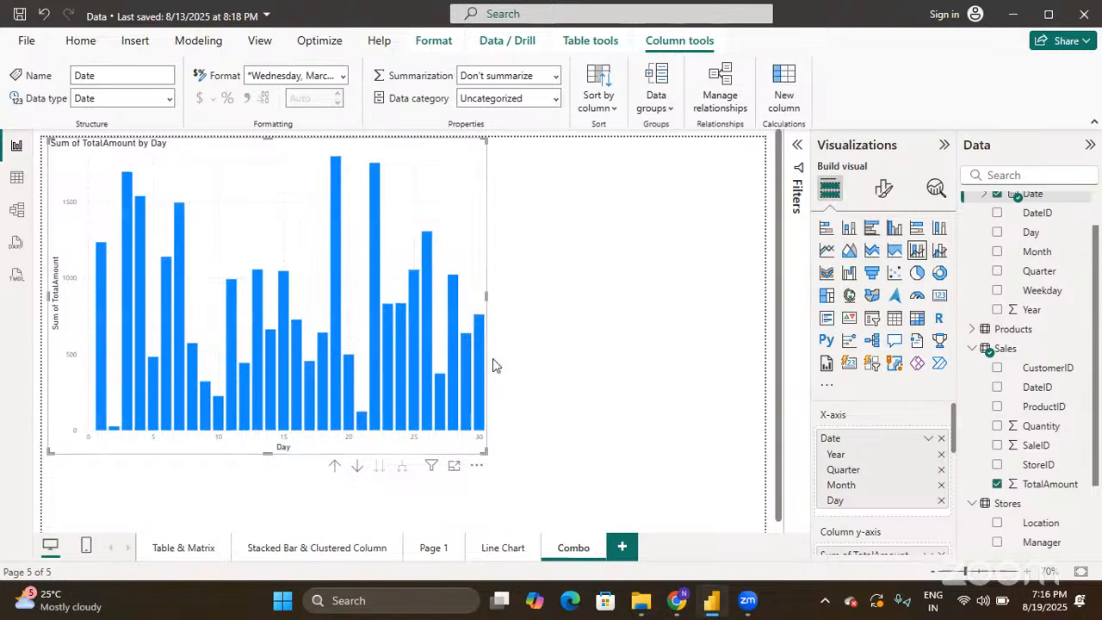
{"action": "mouse_move", "coordinate": [191, 360]}
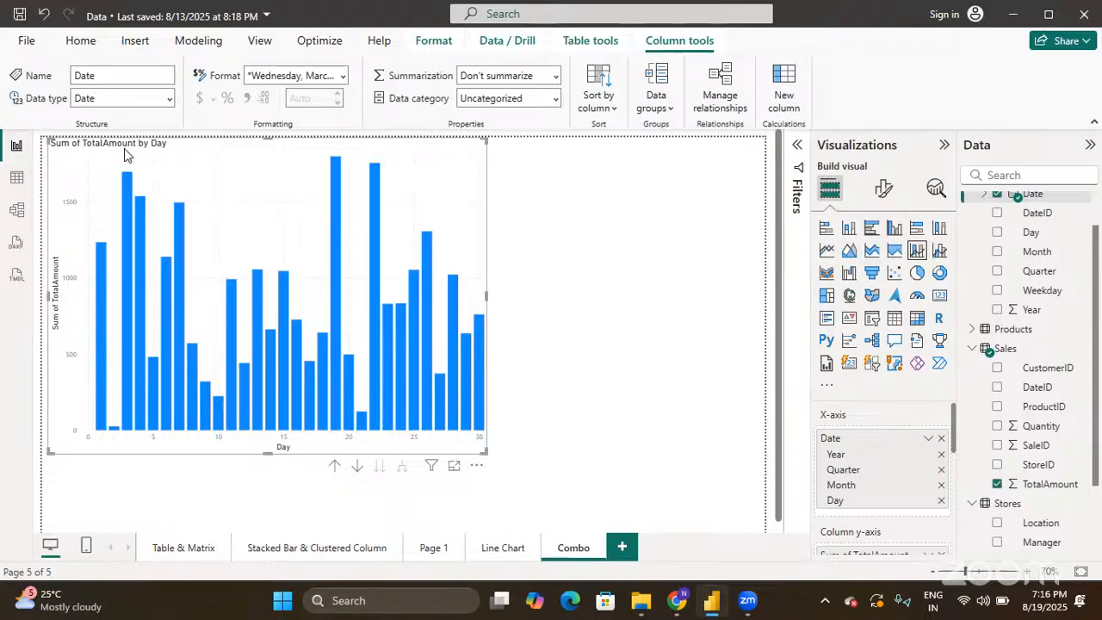
{"action": "mouse_move", "coordinate": [126, 336]}
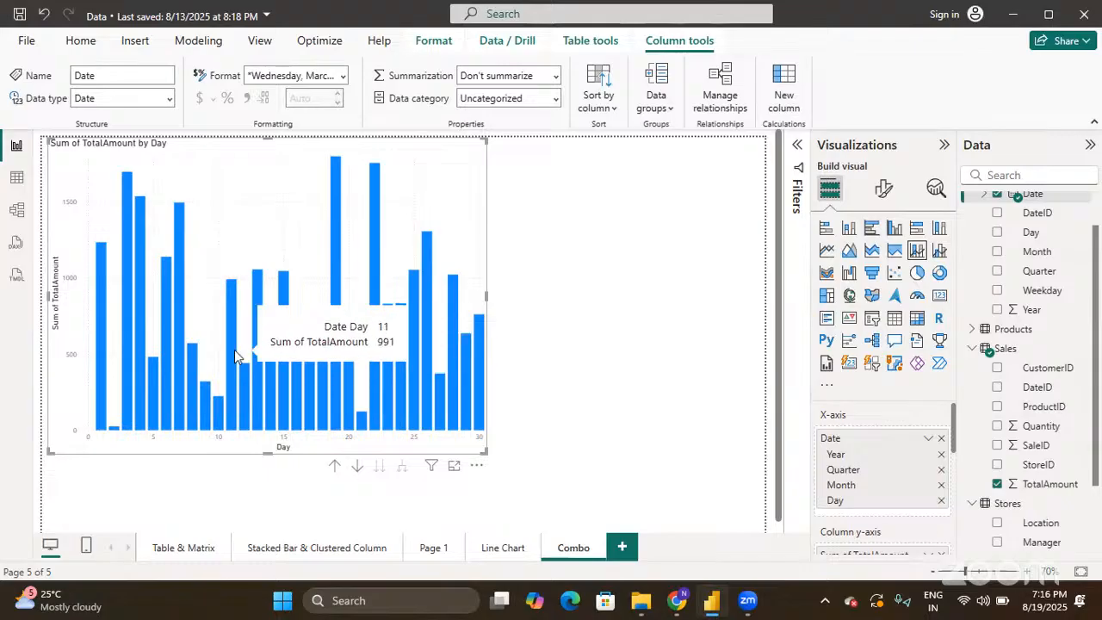
{"action": "mouse_move", "coordinate": [332, 167]}
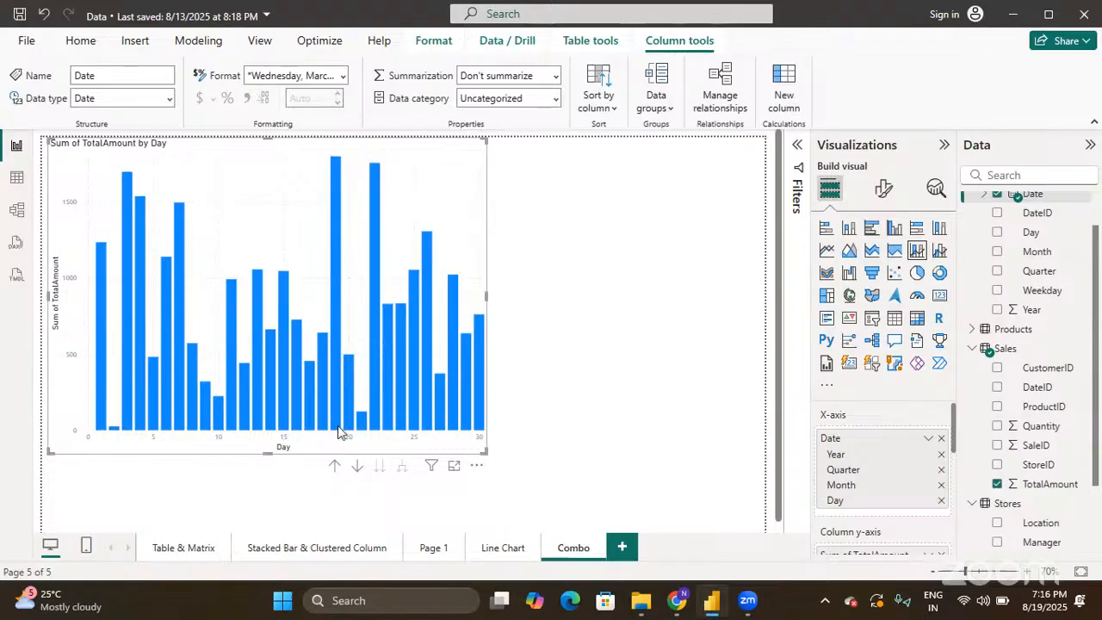
{"action": "mouse_move", "coordinate": [339, 432]}
{"action": "mouse_move", "coordinate": [279, 305]}
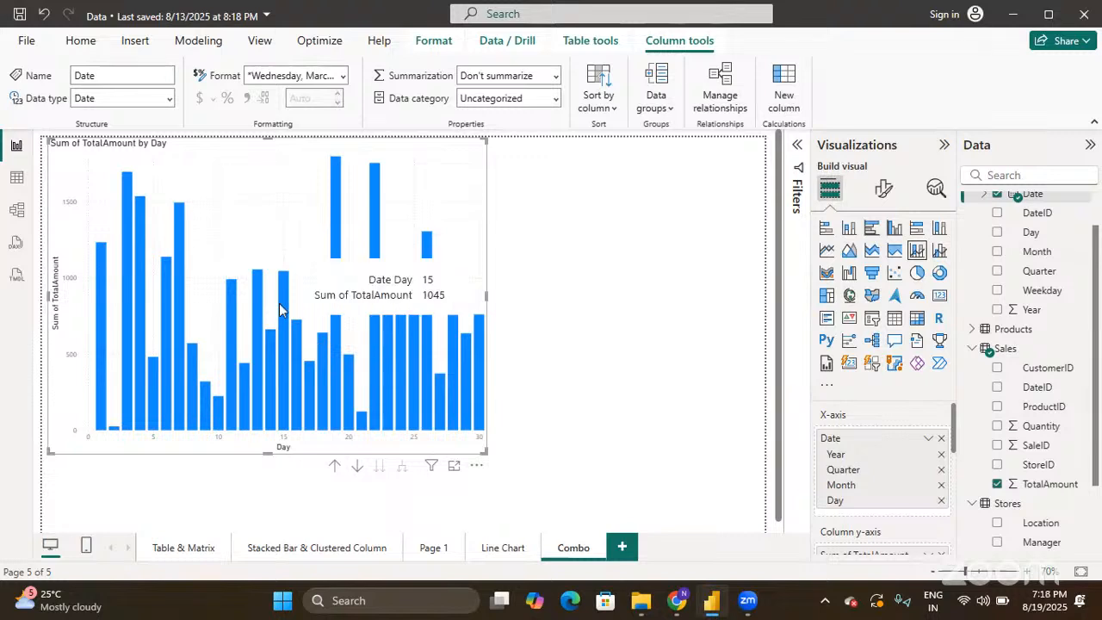
{"action": "mouse_move", "coordinate": [410, 293]}
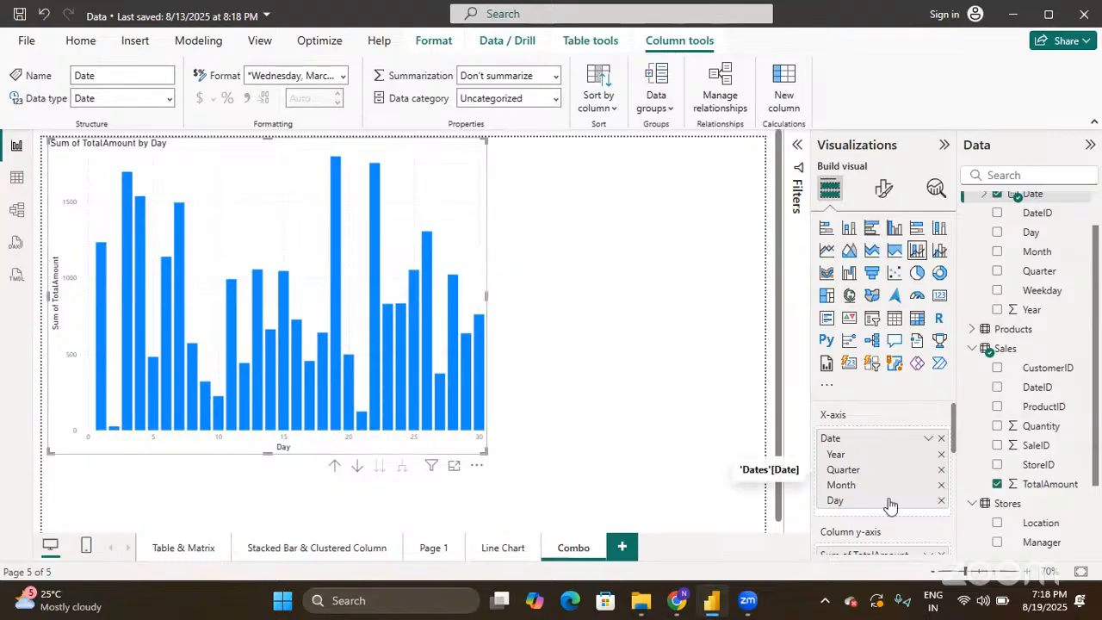
{"action": "scroll", "coordinate": [889, 497], "scroll_direction": "down", "scroll_amount": 2}
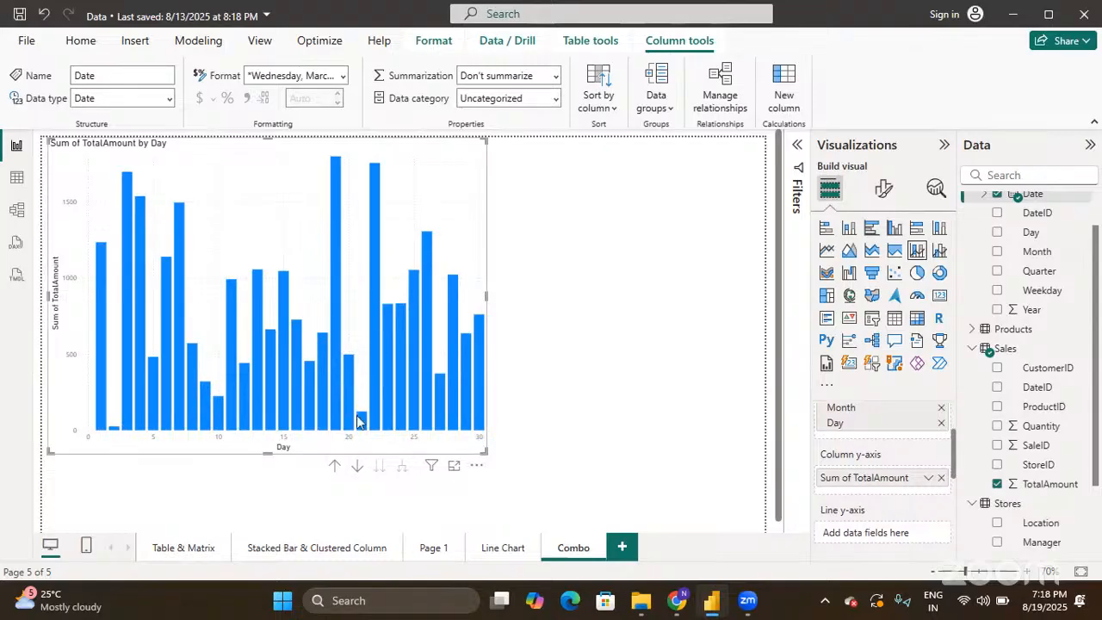
{"action": "scroll", "coordinate": [873, 525], "scroll_direction": "down", "scroll_amount": 1}
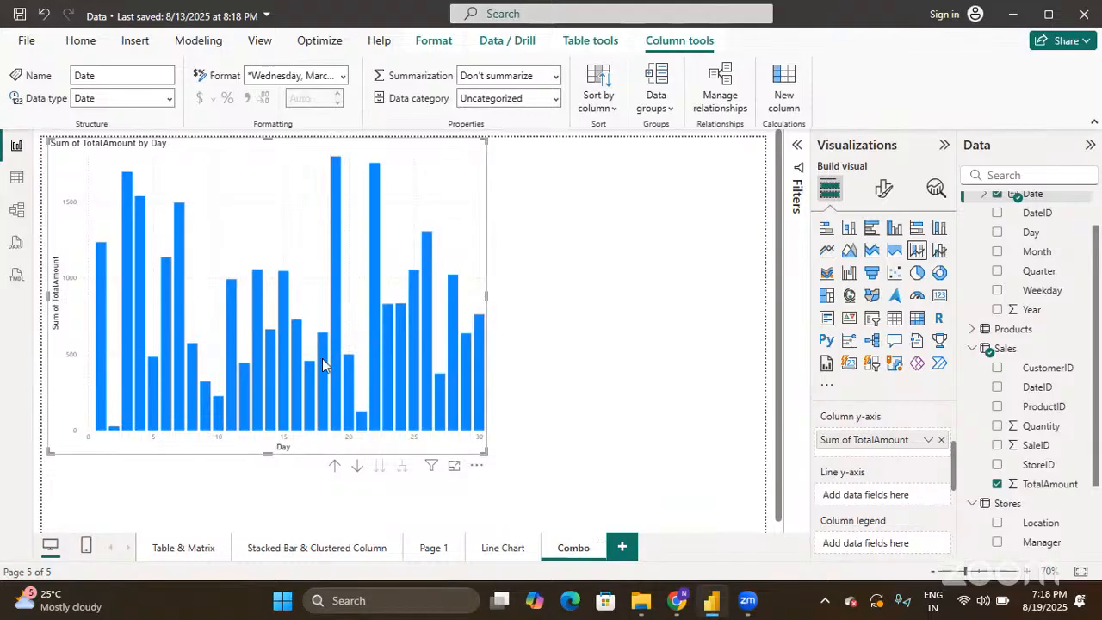
{"action": "mouse_move", "coordinate": [449, 348]}
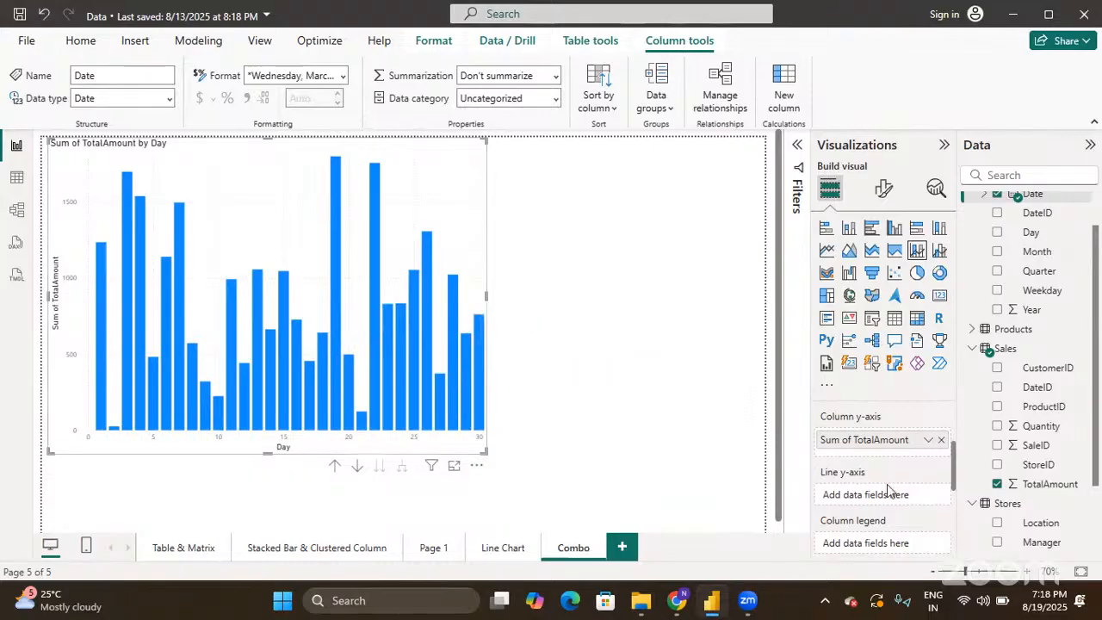
- Move Sales Quantity out of the column values into the Line y-axis so it plots as a line
{"action": "left_click", "coordinate": [999, 427]}
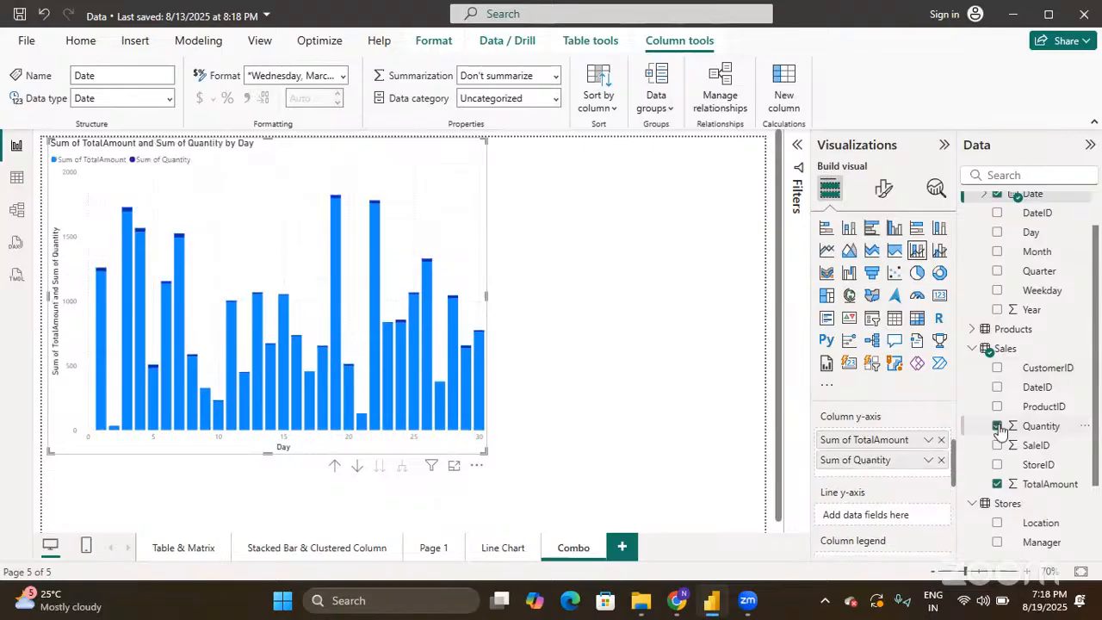
{"action": "left_click_drag", "start_coordinate": [861, 459], "coordinate": [691, 461]}
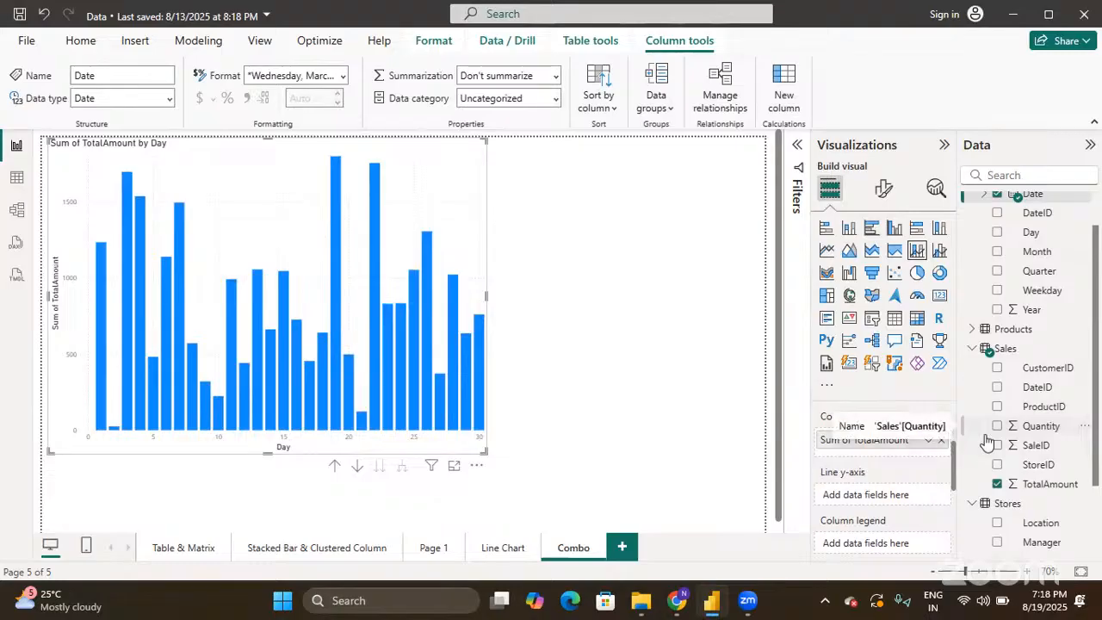
{"action": "left_click_drag", "start_coordinate": [1016, 427], "coordinate": [890, 497]}
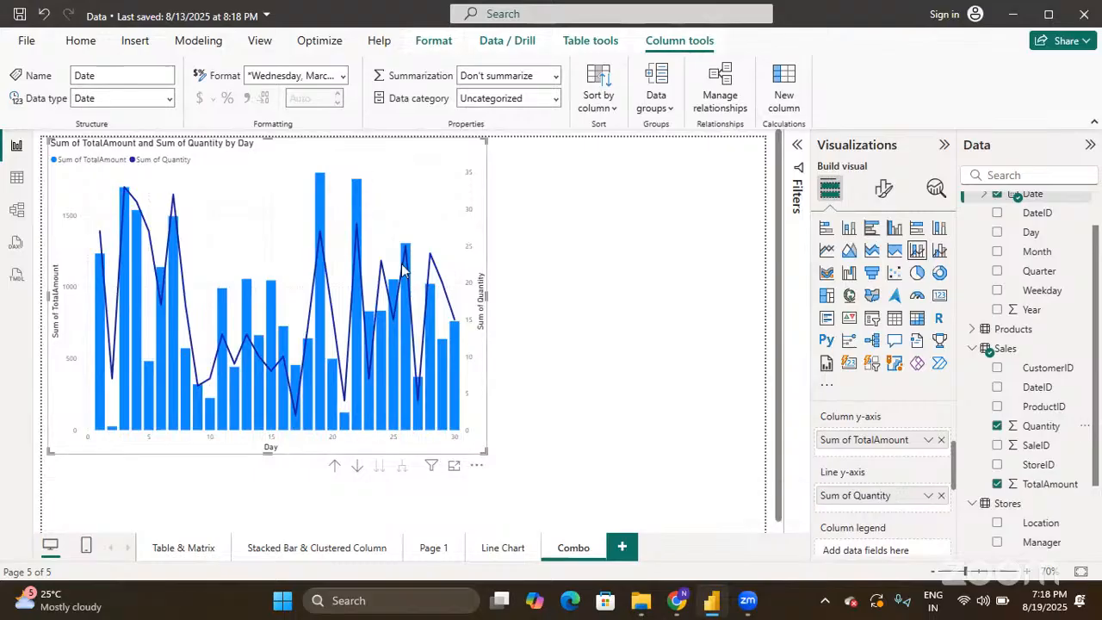
{"action": "mouse_move", "coordinate": [401, 270]}
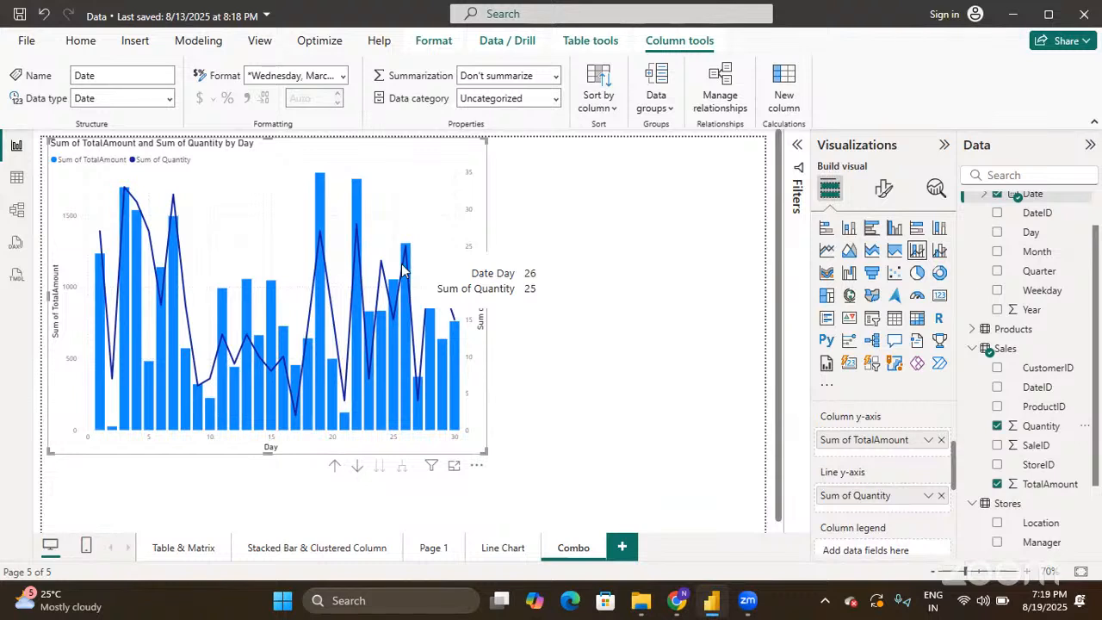
{"action": "scroll", "coordinate": [870, 500], "scroll_direction": "down", "scroll_amount": 1}
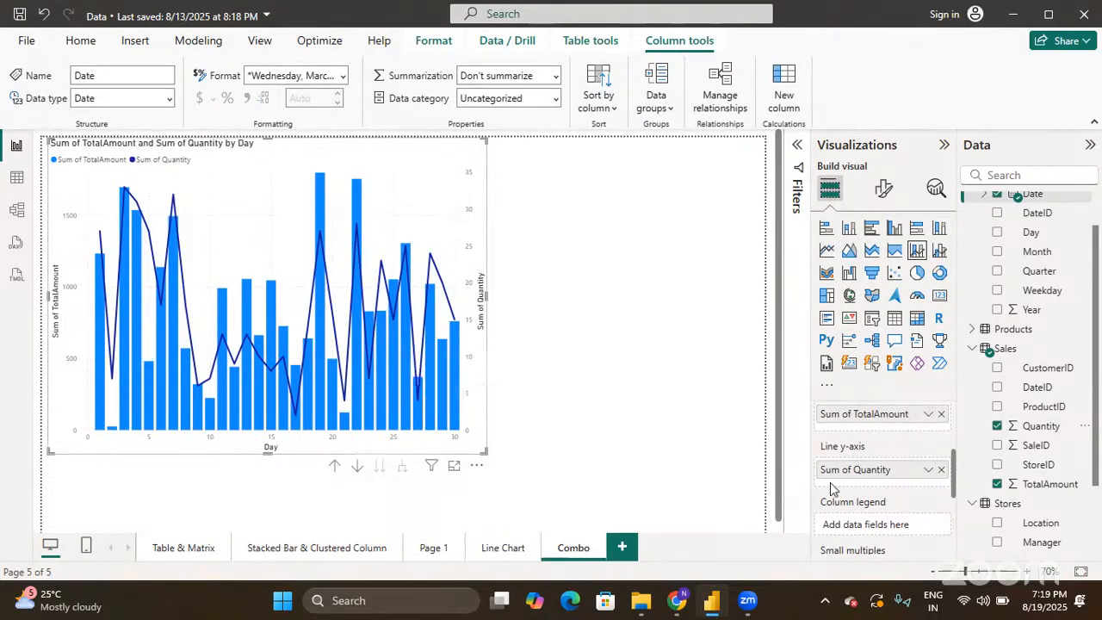
- Add Stores › Location as the column legend, stacking Chicago, Houston, New York and San Francisco
{"action": "scroll", "coordinate": [872, 515], "scroll_direction": "down", "scroll_amount": 2}
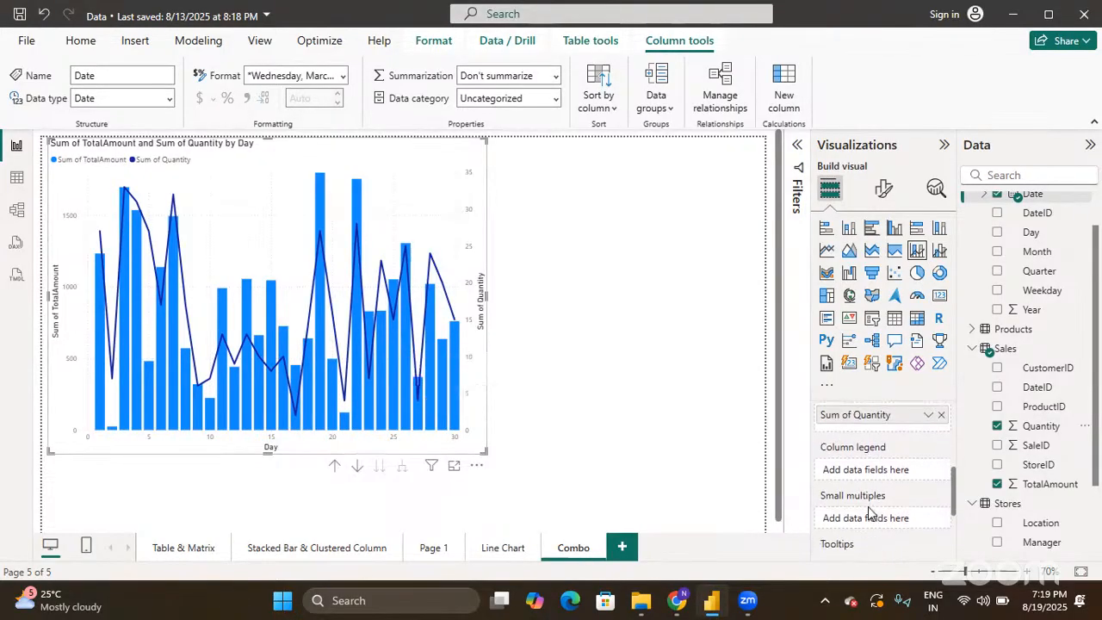
{"action": "left_click", "coordinate": [998, 524]}
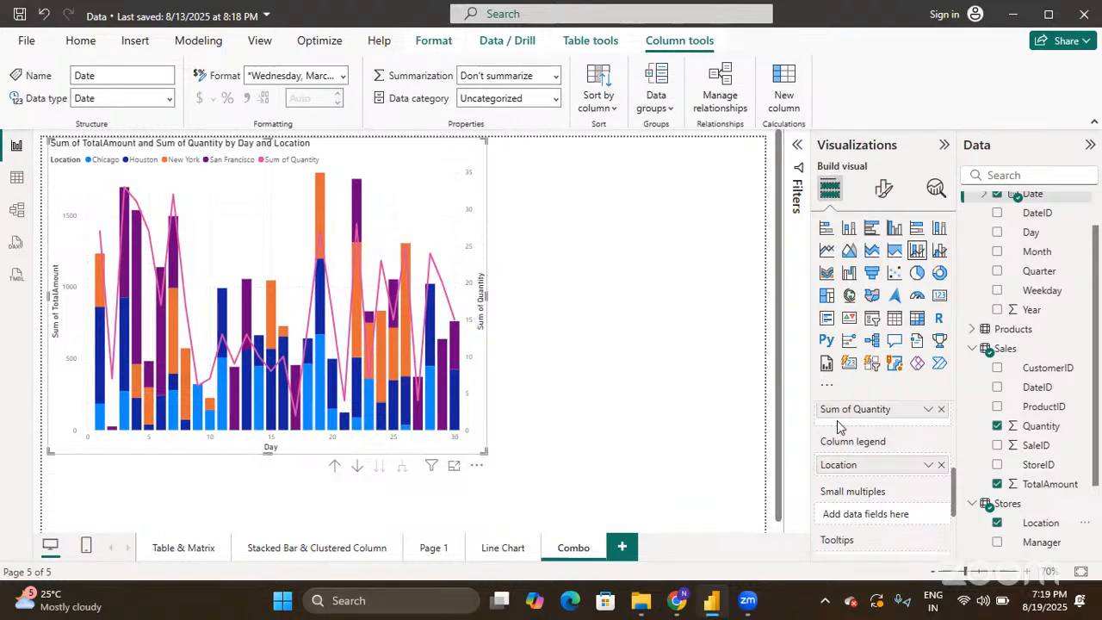
{"action": "scroll", "coordinate": [837, 421], "scroll_direction": "up", "scroll_amount": 1}
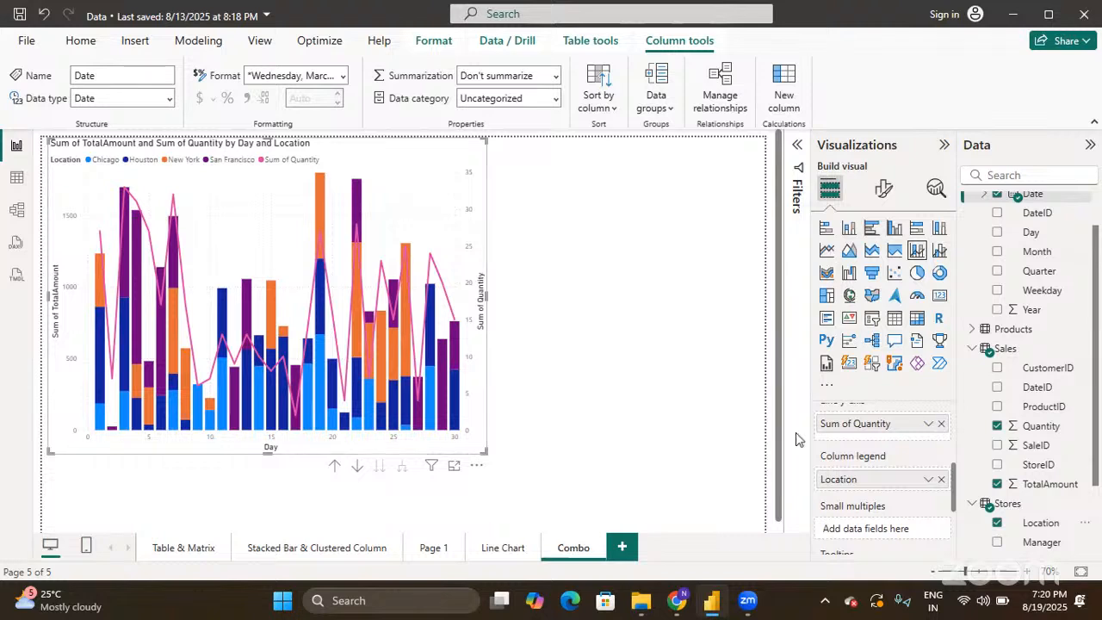
{"action": "scroll", "coordinate": [897, 480], "scroll_direction": "up", "scroll_amount": 3}
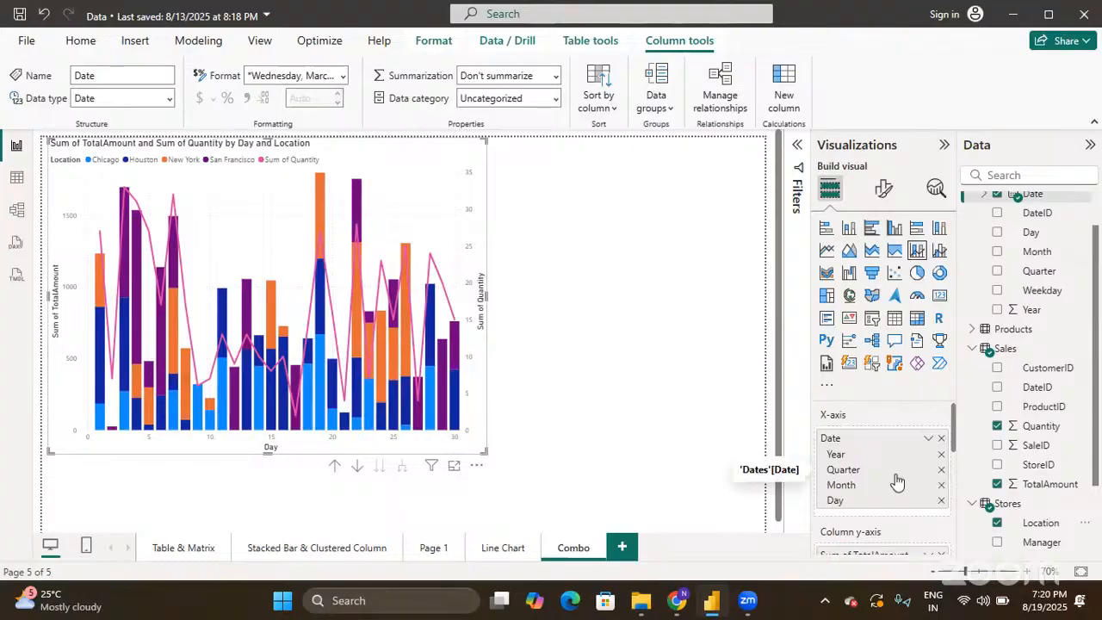
- Switch to Format visual, review and collapse the X-axis settings, then expand Y-axis
{"action": "left_click", "coordinate": [882, 189]}
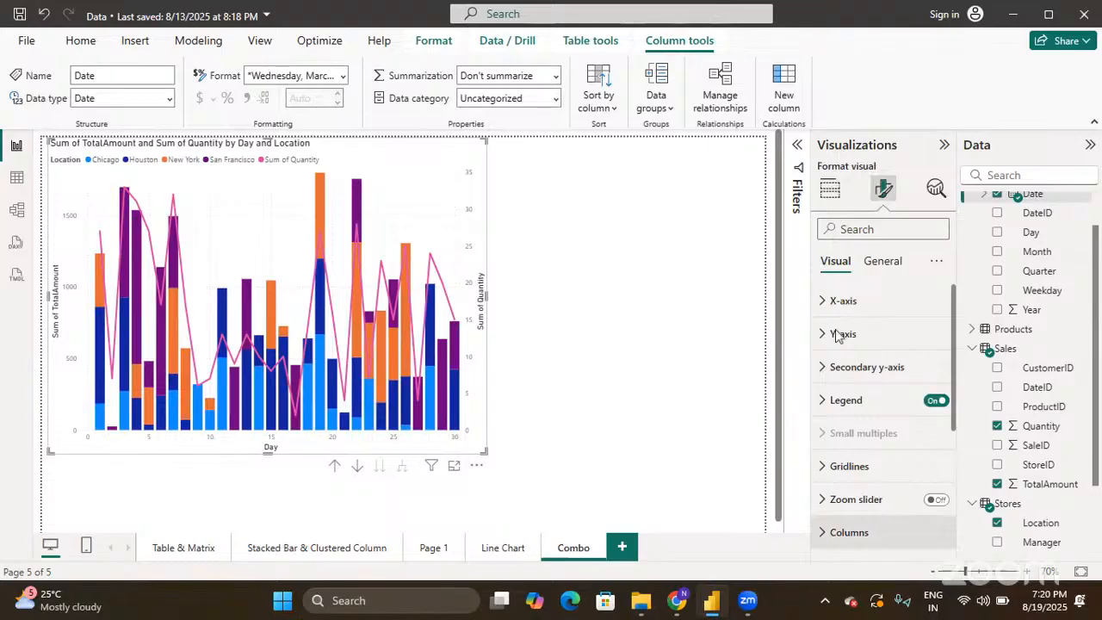
{"action": "left_click", "coordinate": [825, 306]}
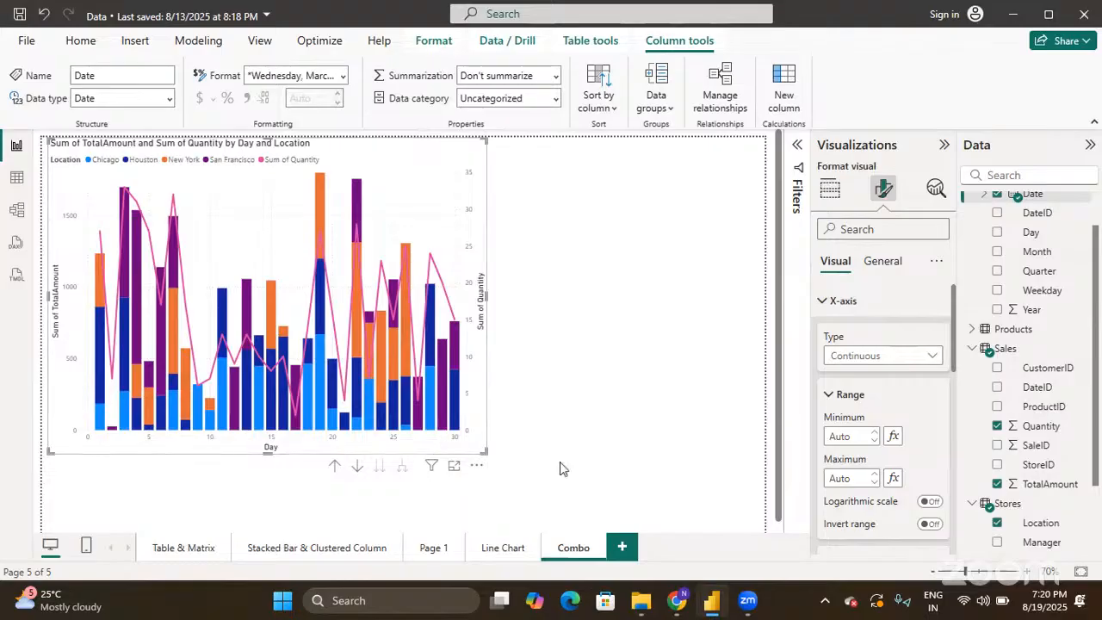
{"action": "scroll", "coordinate": [901, 502], "scroll_direction": "down", "scroll_amount": 3}
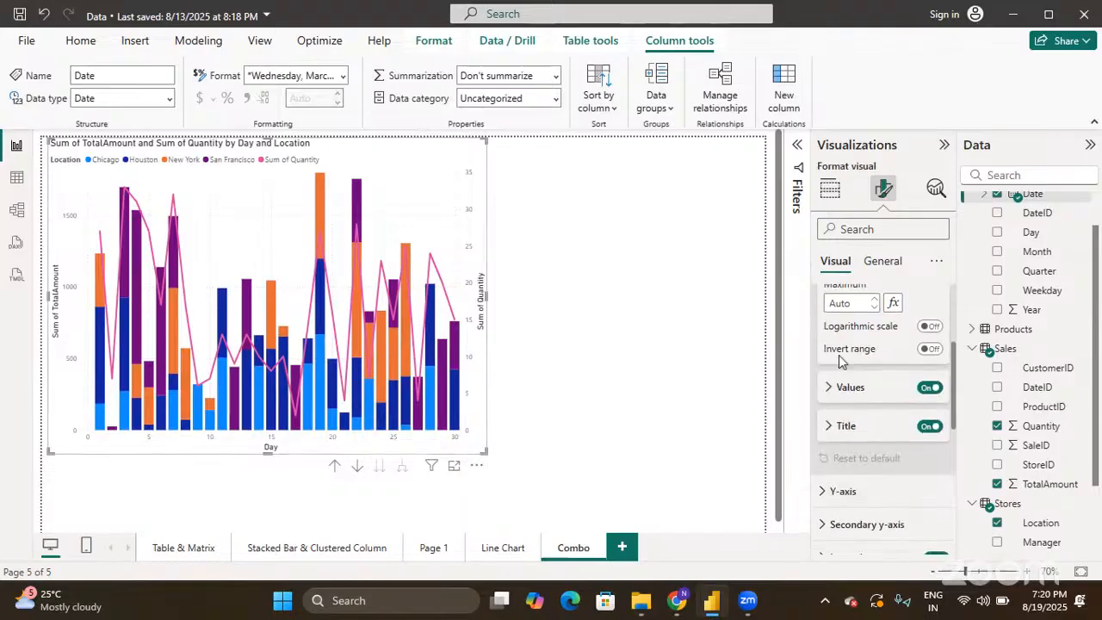
{"action": "scroll", "coordinate": [843, 405], "scroll_direction": "up", "scroll_amount": 3}
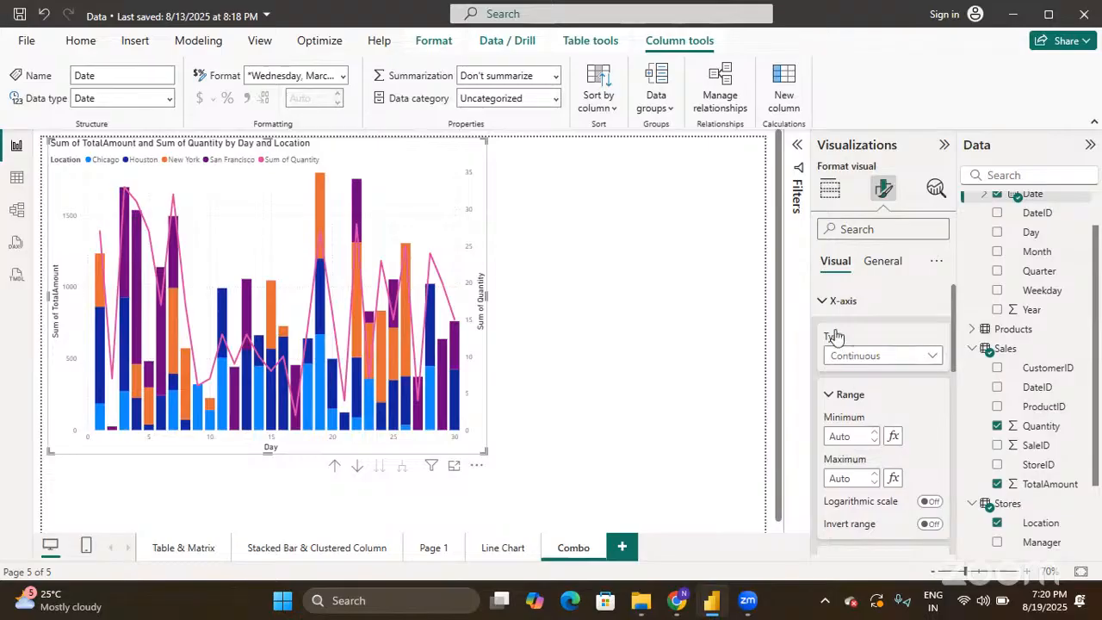
{"action": "left_click", "coordinate": [822, 301]}
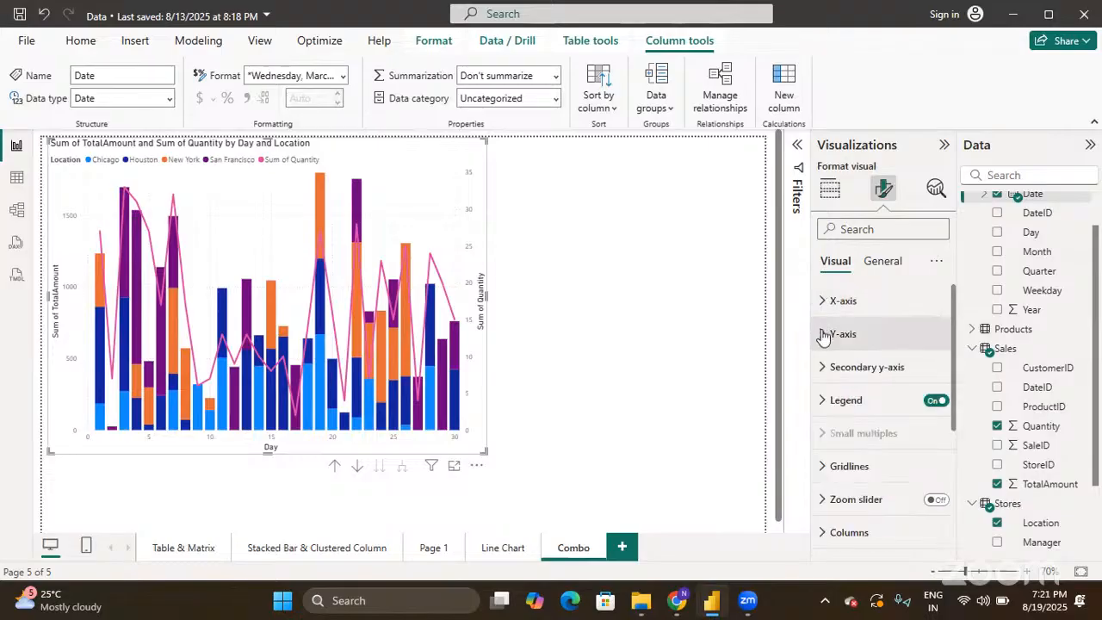
{"action": "left_click", "coordinate": [825, 334]}
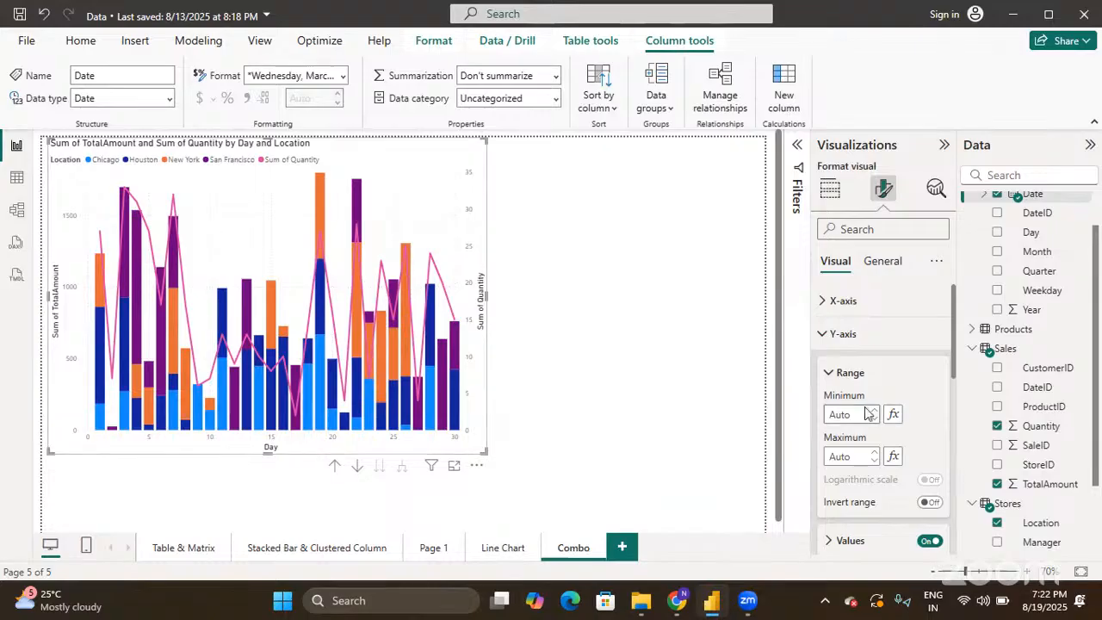
- Collapse Y-axis and set the Legend position to Top right, keeping the Marker style
{"action": "scroll", "coordinate": [868, 414], "scroll_direction": "down", "scroll_amount": 1}
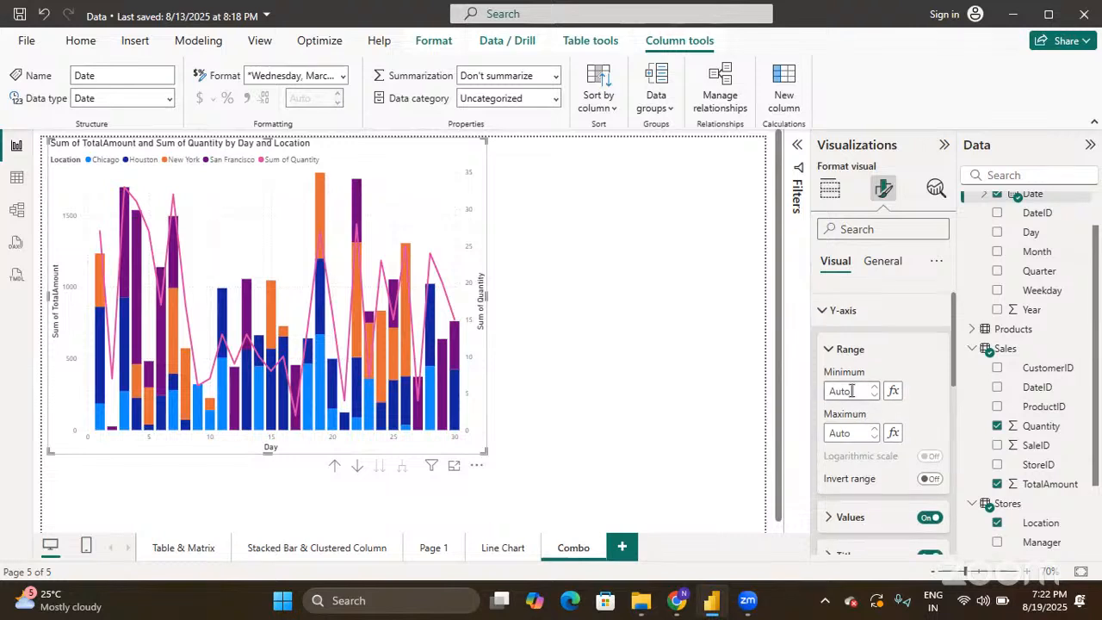
{"action": "scroll", "coordinate": [852, 391], "scroll_direction": "down", "scroll_amount": 1}
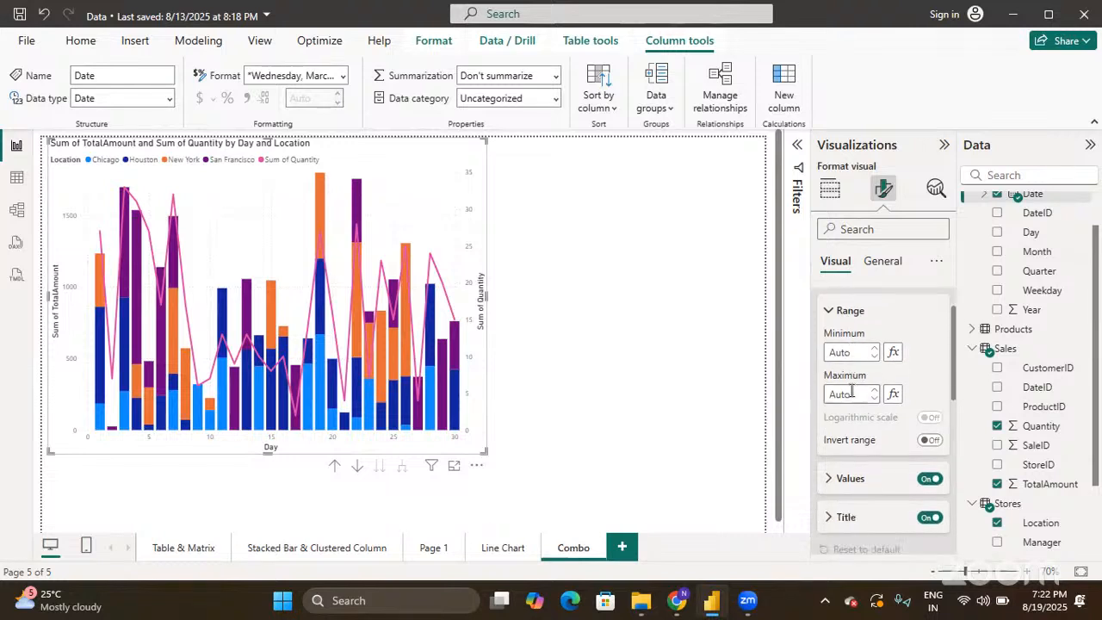
{"action": "scroll", "coordinate": [852, 392], "scroll_direction": "up", "scroll_amount": 2}
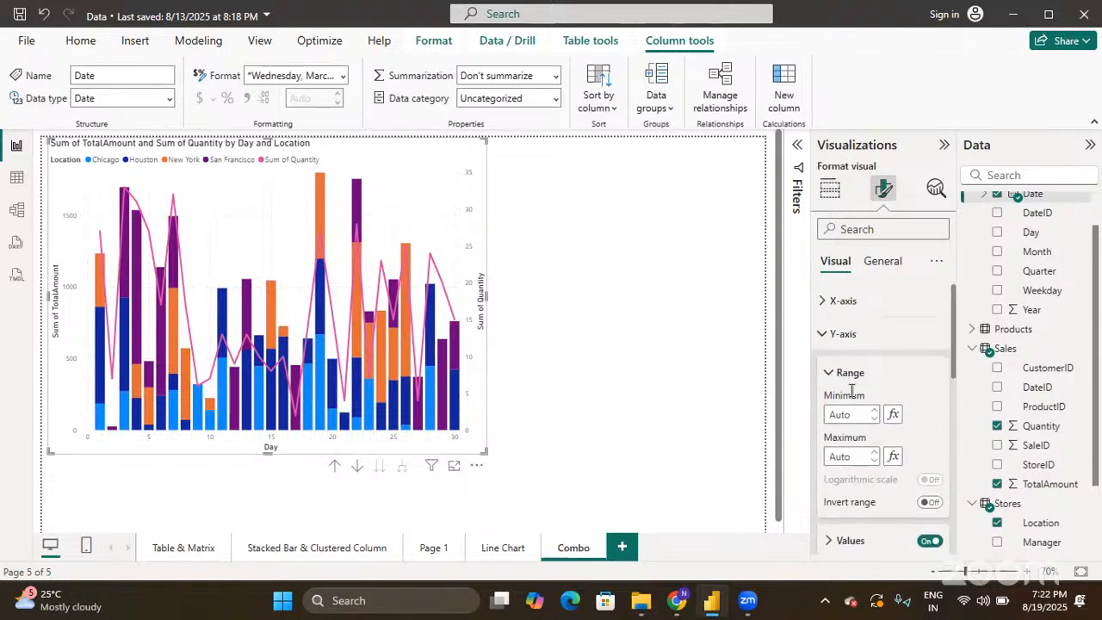
{"action": "left_click", "coordinate": [821, 337]}
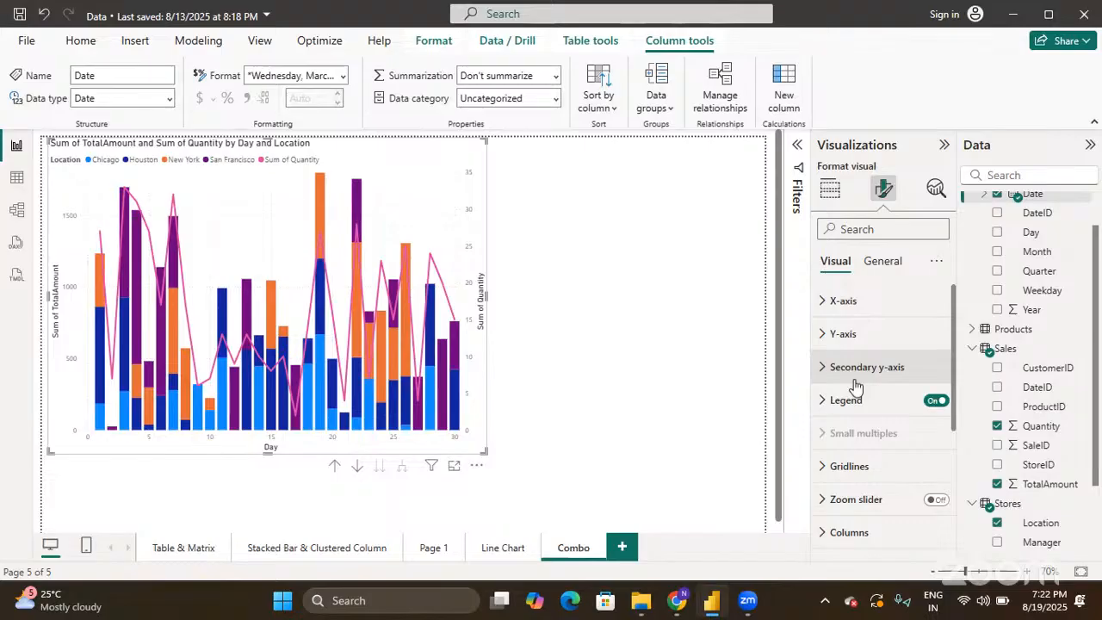
{"action": "left_click", "coordinate": [823, 401]}
{"action": "scroll", "coordinate": [823, 406], "scroll_direction": "down", "scroll_amount": 3}
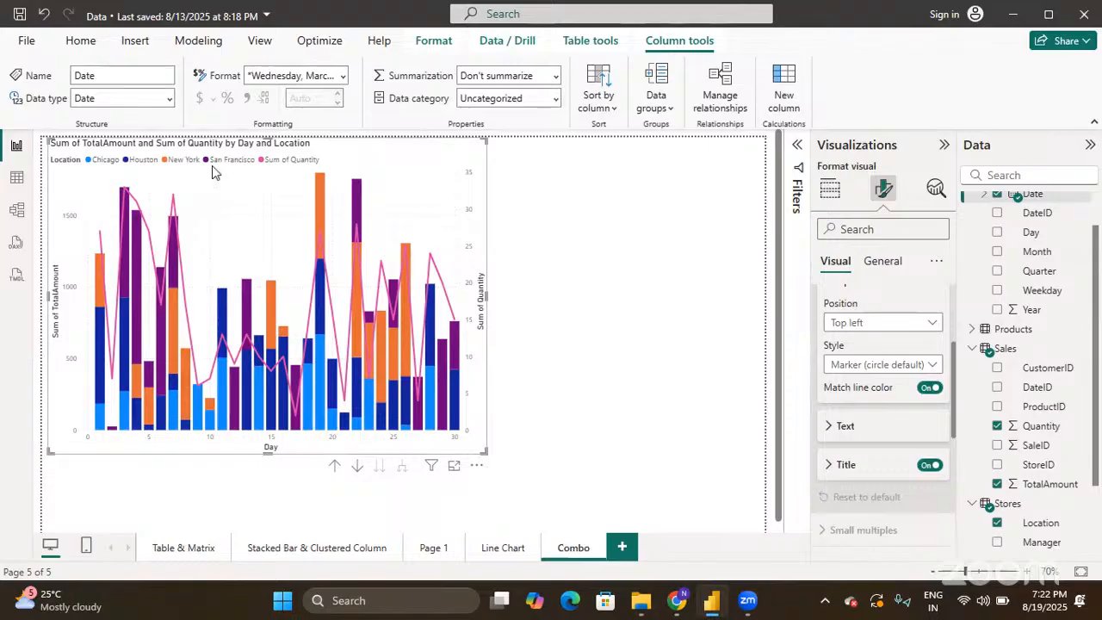
{"action": "left_click", "coordinate": [905, 326]}
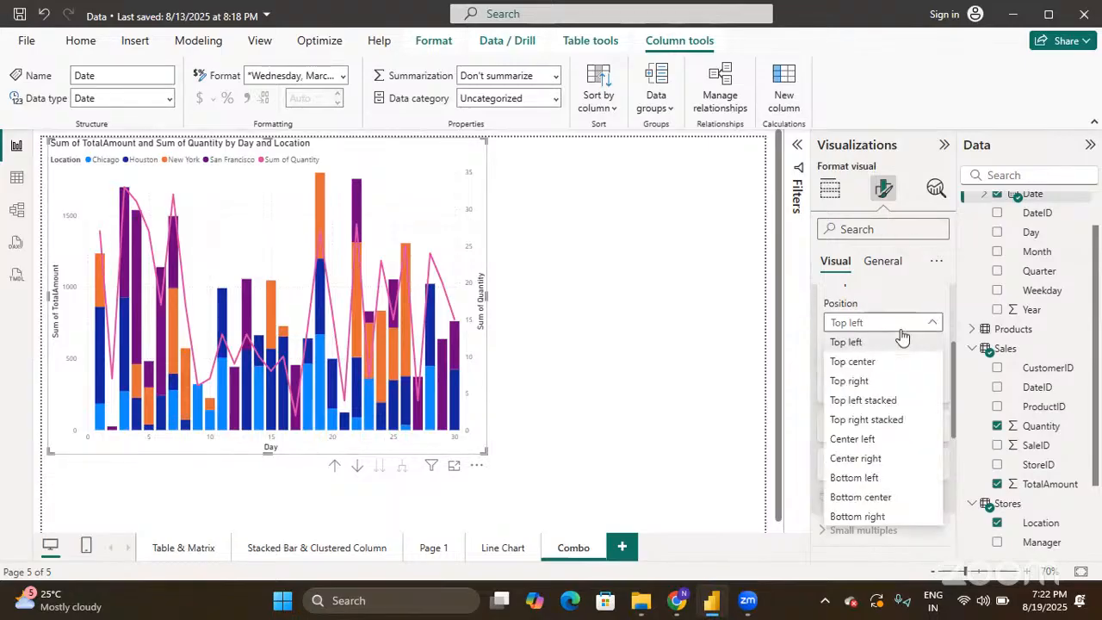
{"action": "left_click", "coordinate": [909, 380]}
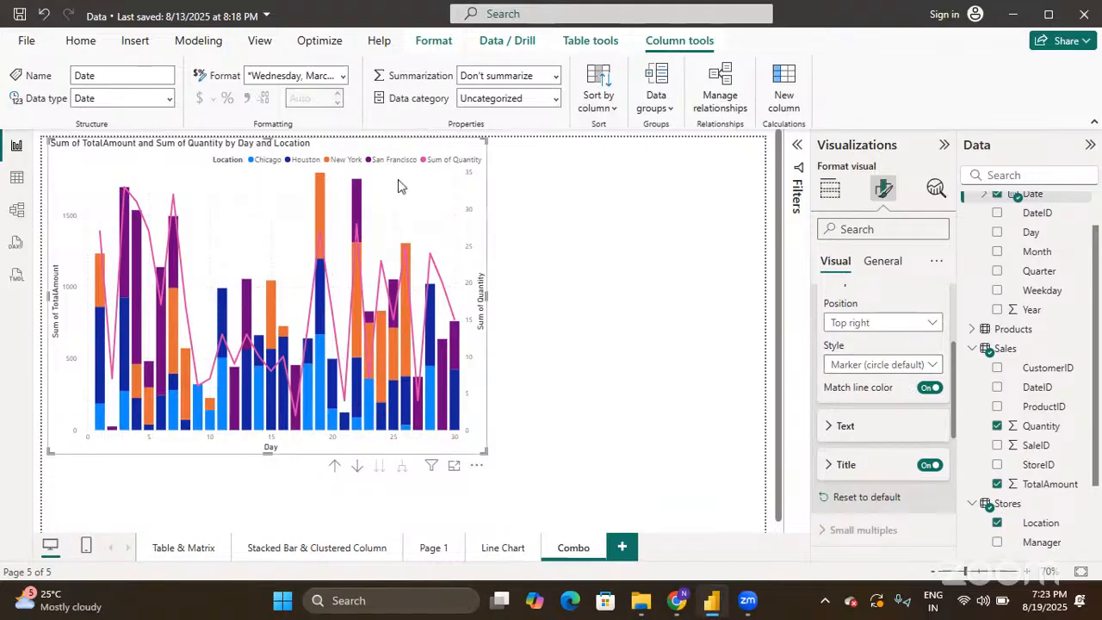
{"action": "left_click", "coordinate": [857, 365]}
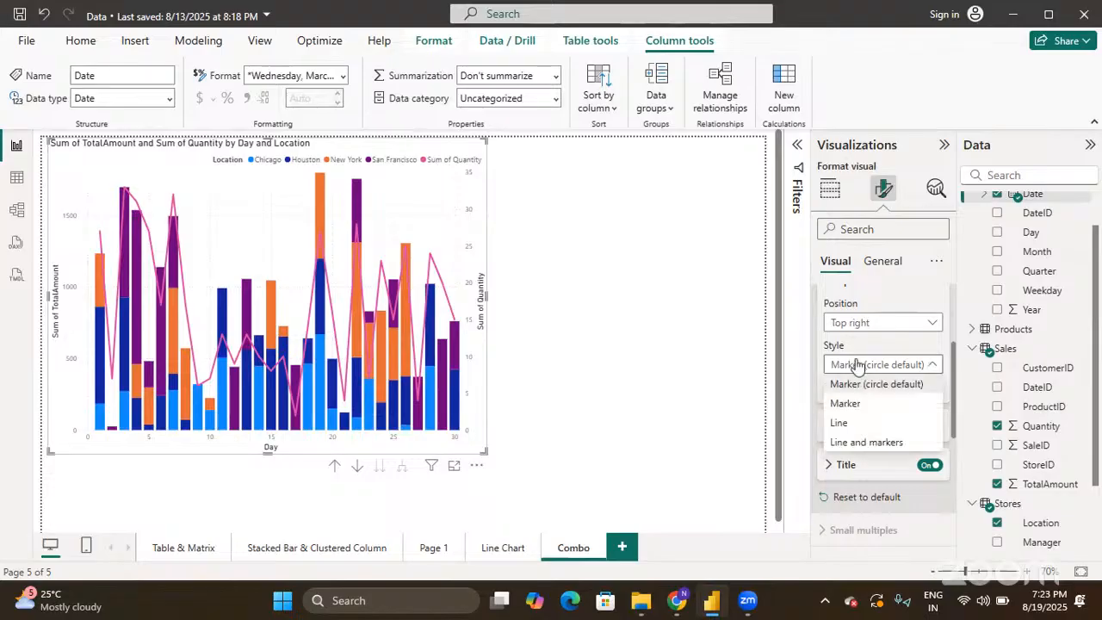
{"action": "left_click", "coordinate": [857, 365]}
{"action": "scroll", "coordinate": [857, 365], "scroll_direction": "up", "scroll_amount": 3}
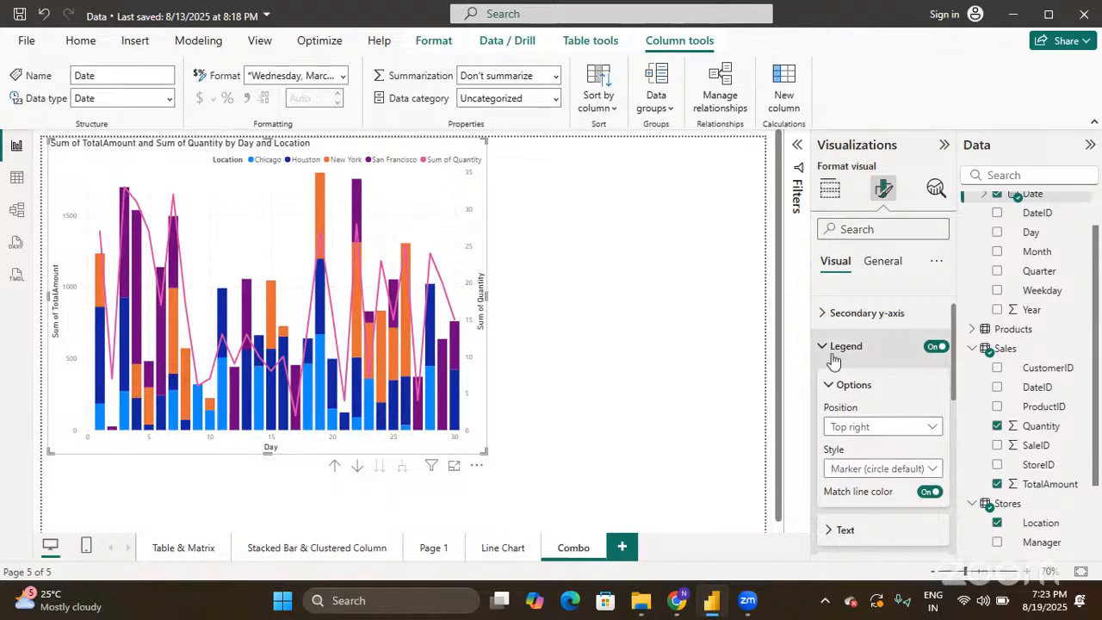
- Make the horizontal gridlines dark grey with a Dashed line style
{"action": "left_click", "coordinate": [834, 353]}
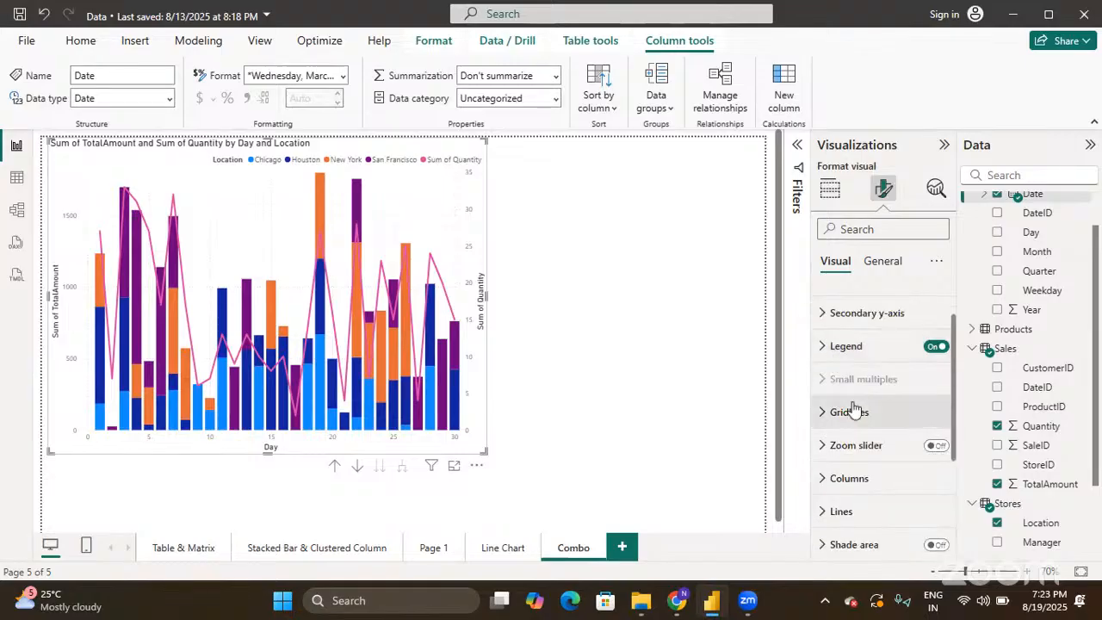
{"action": "left_click", "coordinate": [822, 397]}
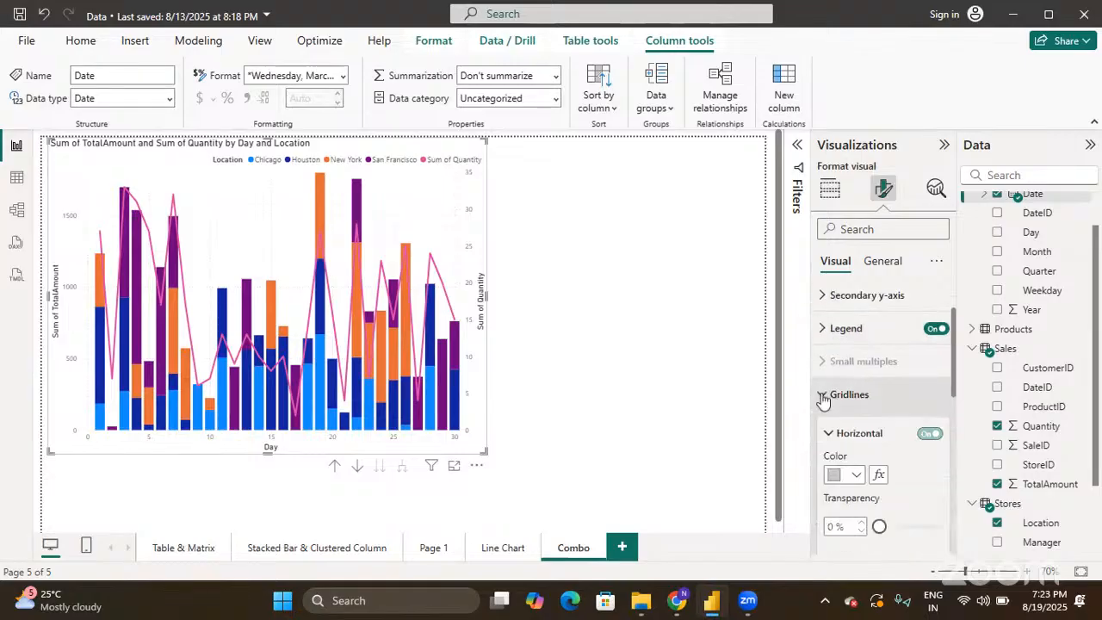
{"action": "scroll", "coordinate": [823, 397], "scroll_direction": "down", "scroll_amount": 2}
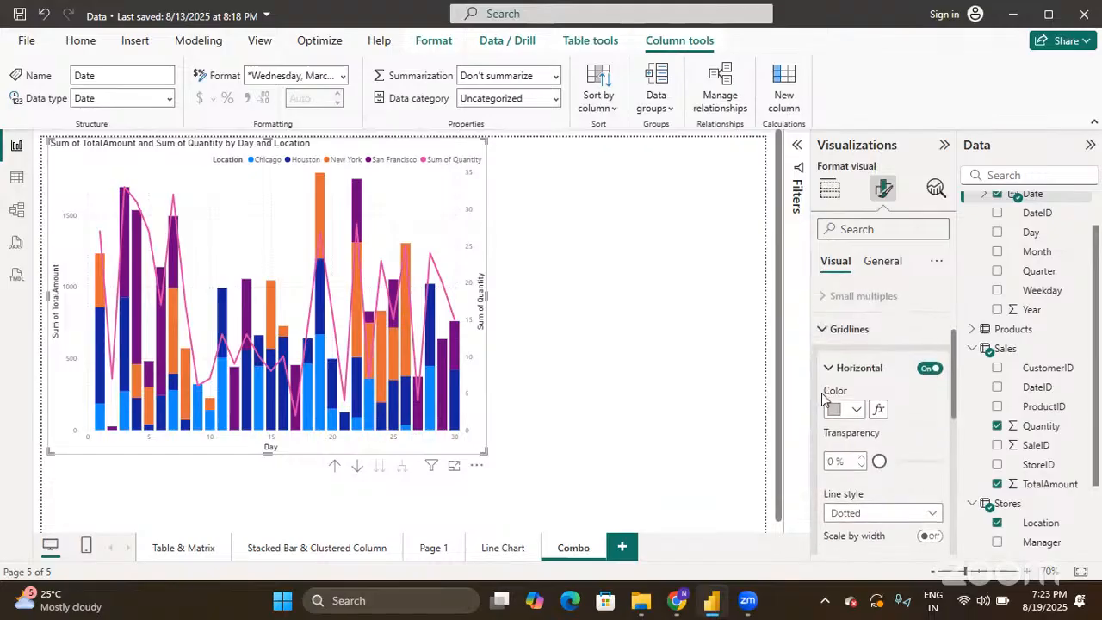
{"action": "left_click", "coordinate": [856, 410]}
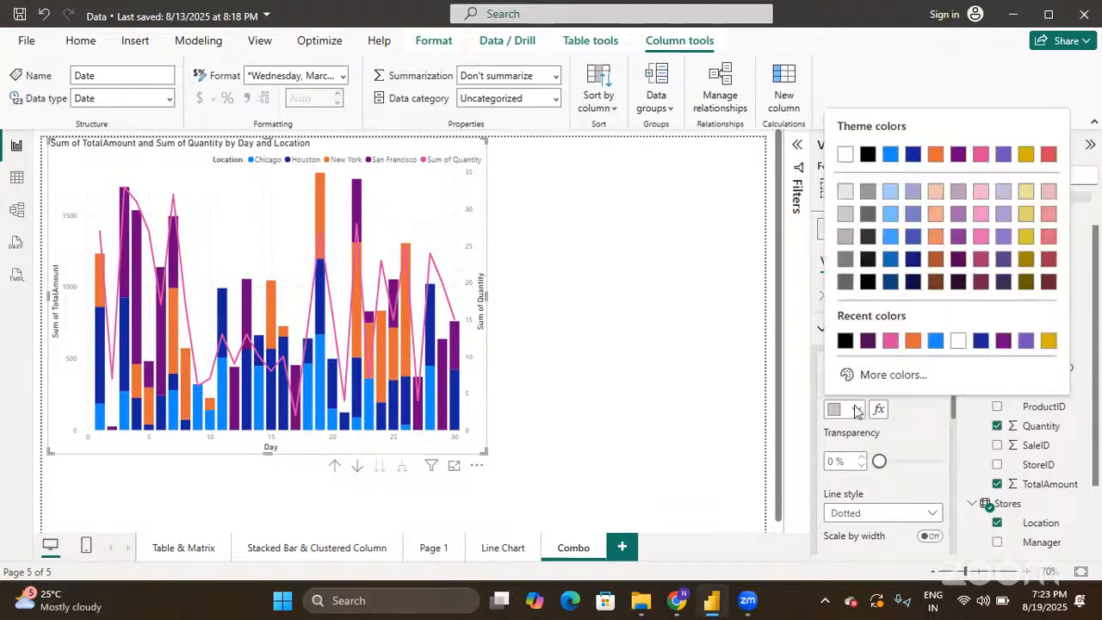
{"action": "left_click", "coordinate": [870, 214]}
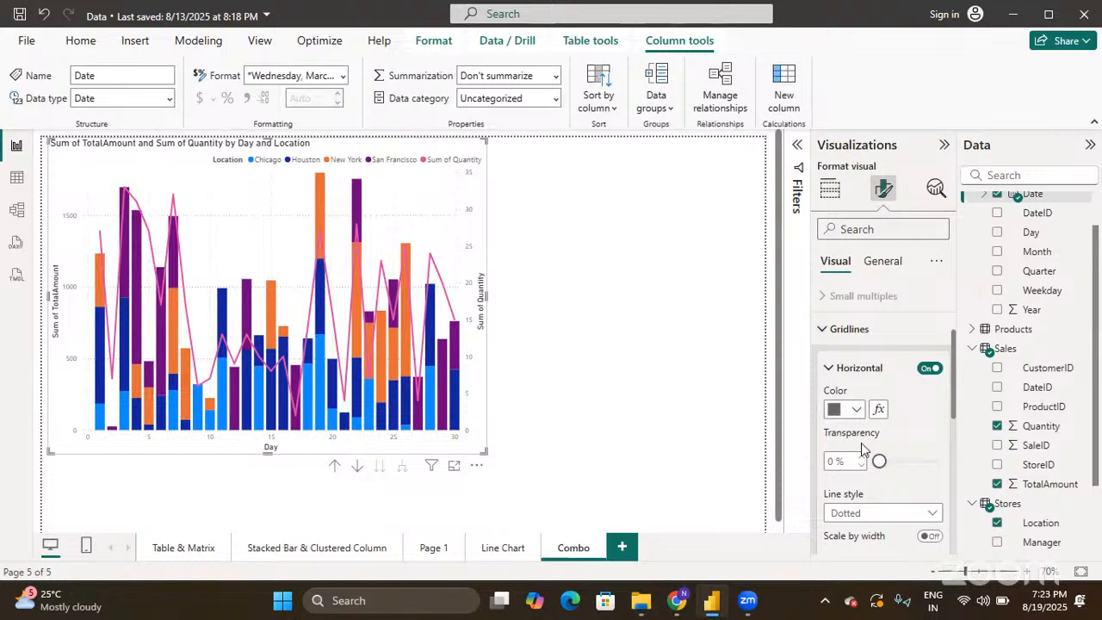
{"action": "scroll", "coordinate": [861, 444], "scroll_direction": "down", "scroll_amount": 2}
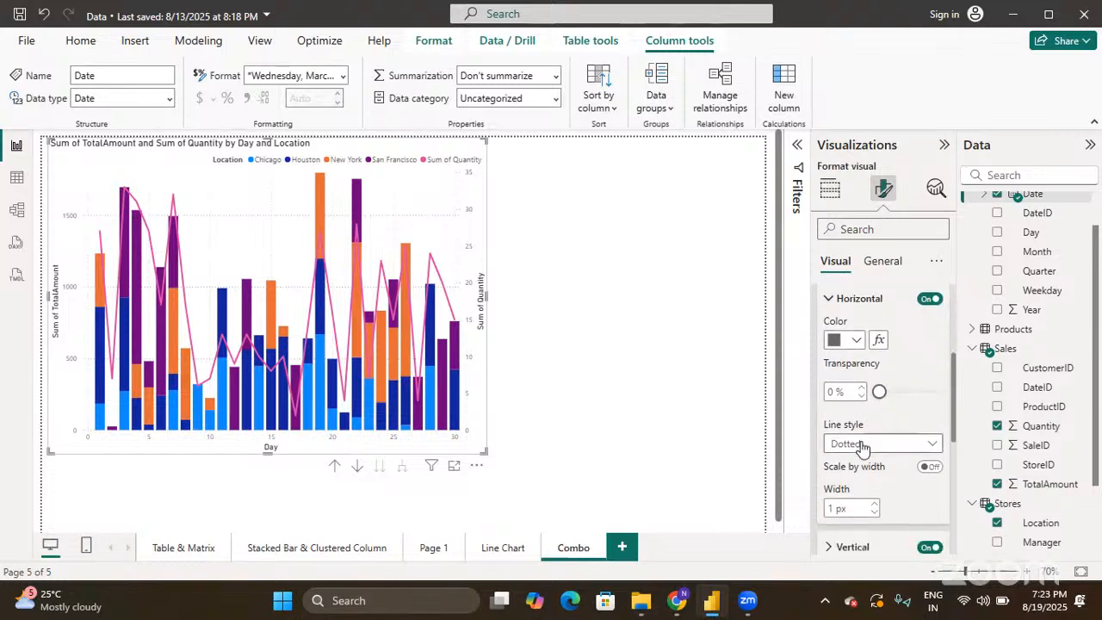
{"action": "left_click", "coordinate": [862, 446]}
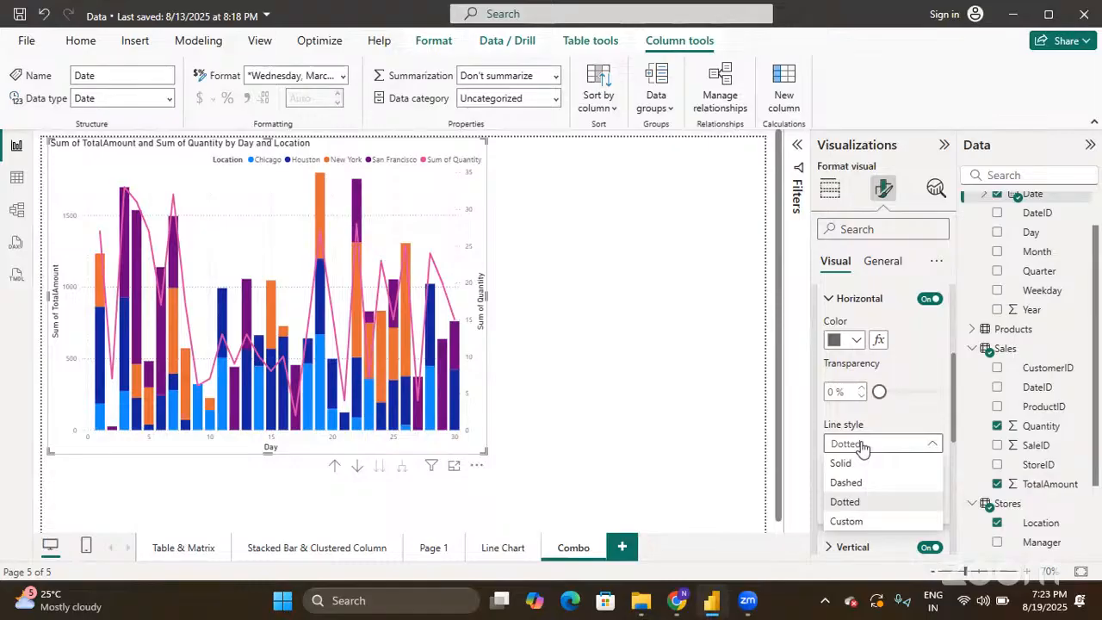
{"action": "left_click", "coordinate": [863, 484]}
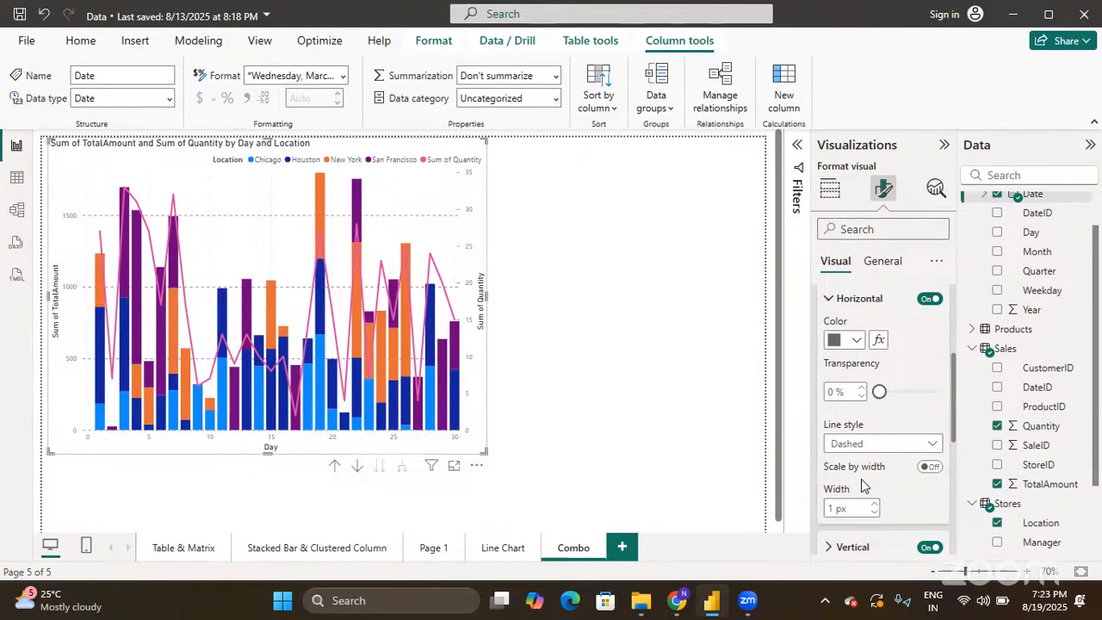
- Turn on vertical gridlines and make them dark grey and Dashed
{"action": "scroll", "coordinate": [864, 486], "scroll_direction": "down", "scroll_amount": 1}
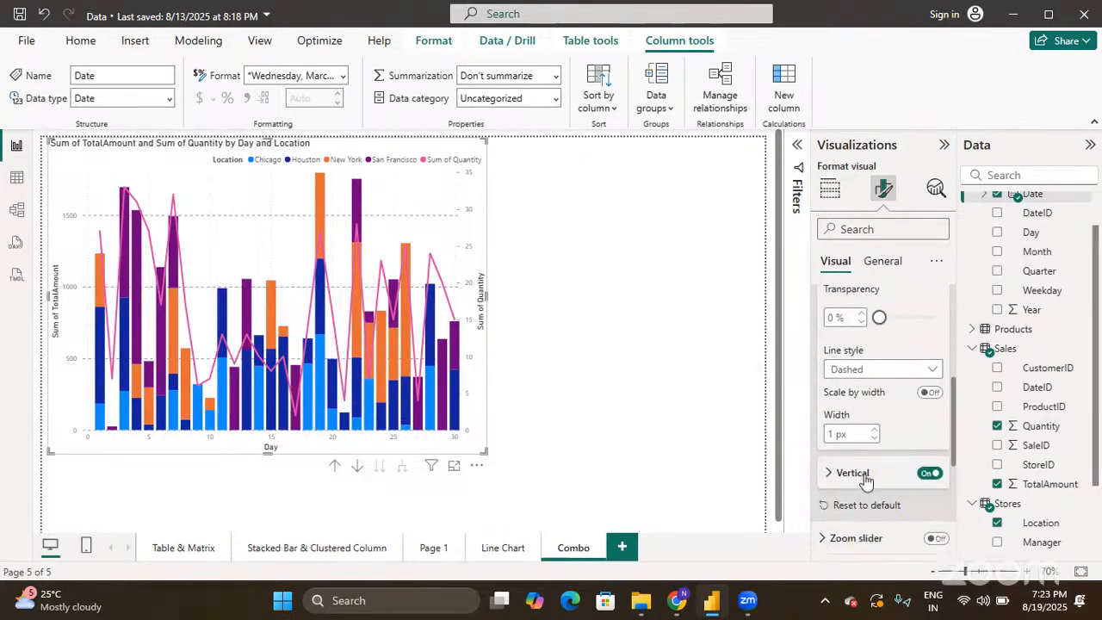
{"action": "scroll", "coordinate": [864, 466], "scroll_direction": "up", "scroll_amount": 1}
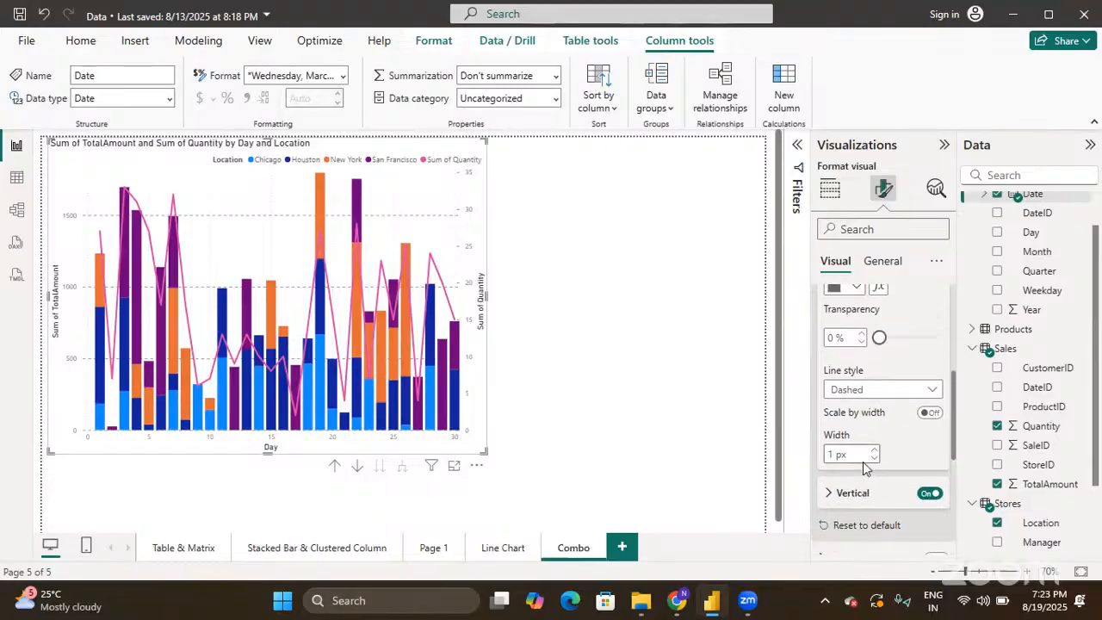
{"action": "scroll", "coordinate": [864, 467], "scroll_direction": "down", "scroll_amount": 1}
{"action": "scroll", "coordinate": [865, 469], "scroll_direction": "down", "scroll_amount": 1}
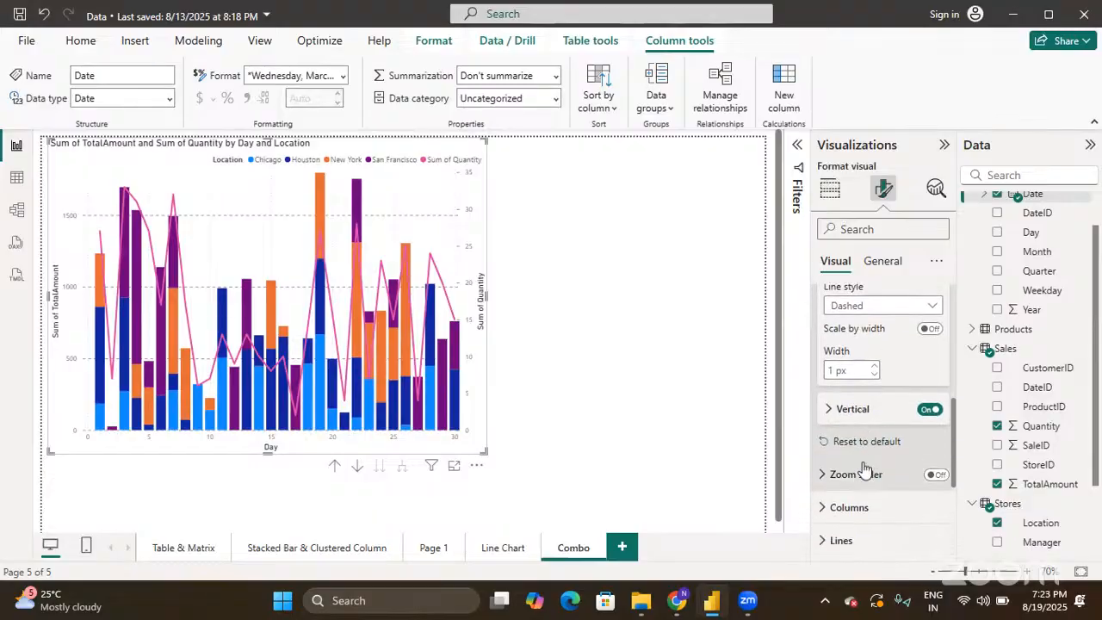
{"action": "left_click", "coordinate": [829, 398]}
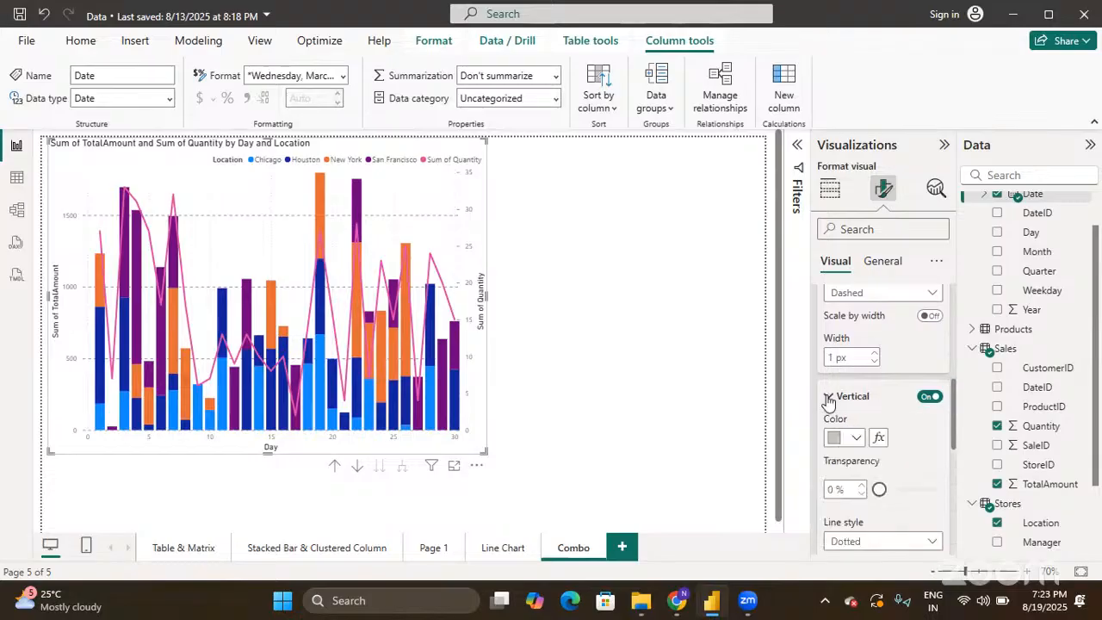
{"action": "left_click", "coordinate": [857, 439]}
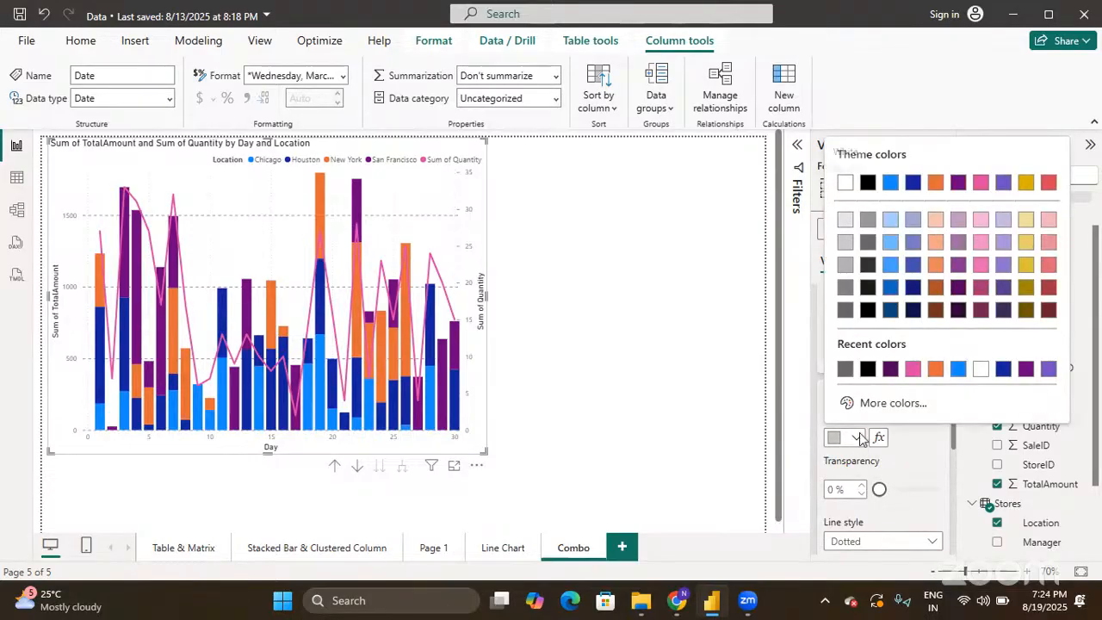
{"action": "left_click", "coordinate": [867, 250]}
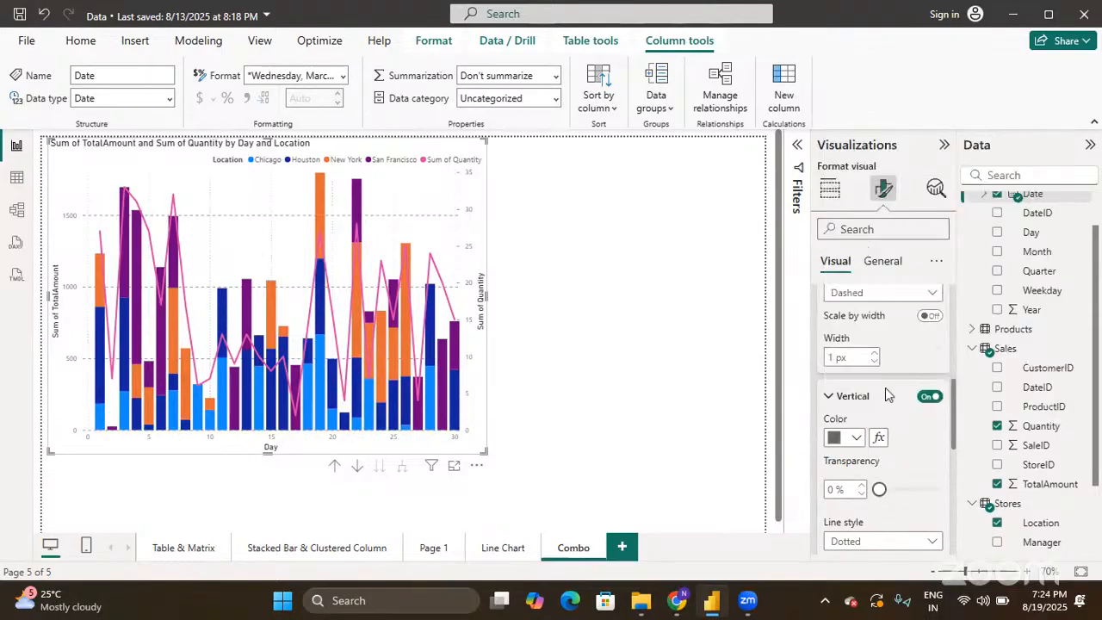
{"action": "scroll", "coordinate": [896, 433], "scroll_direction": "down", "scroll_amount": 1}
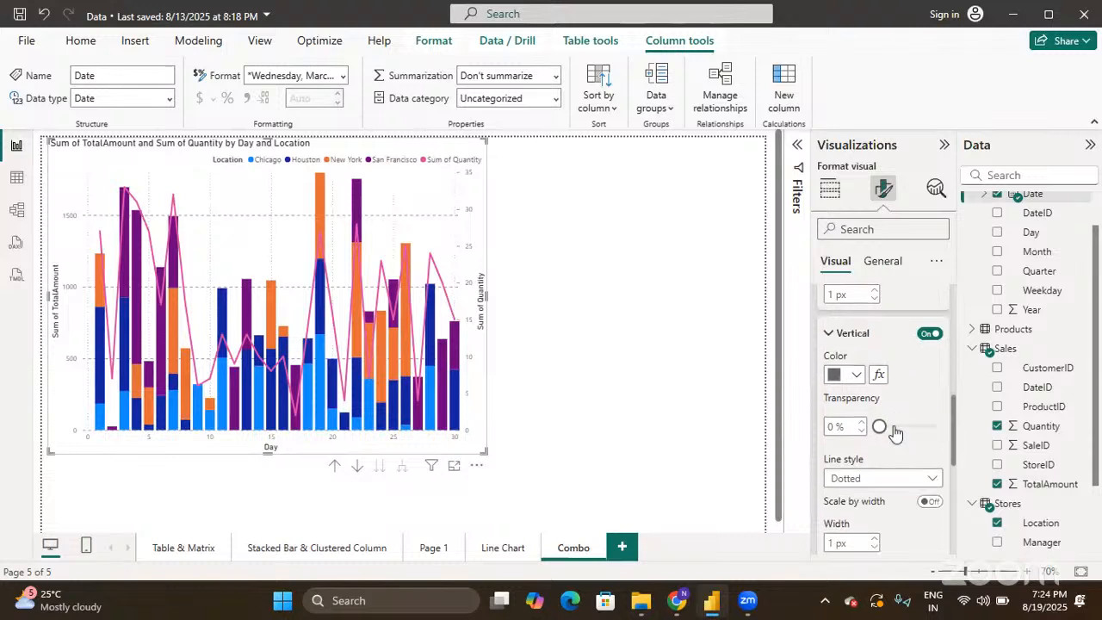
{"action": "left_click", "coordinate": [858, 475]}
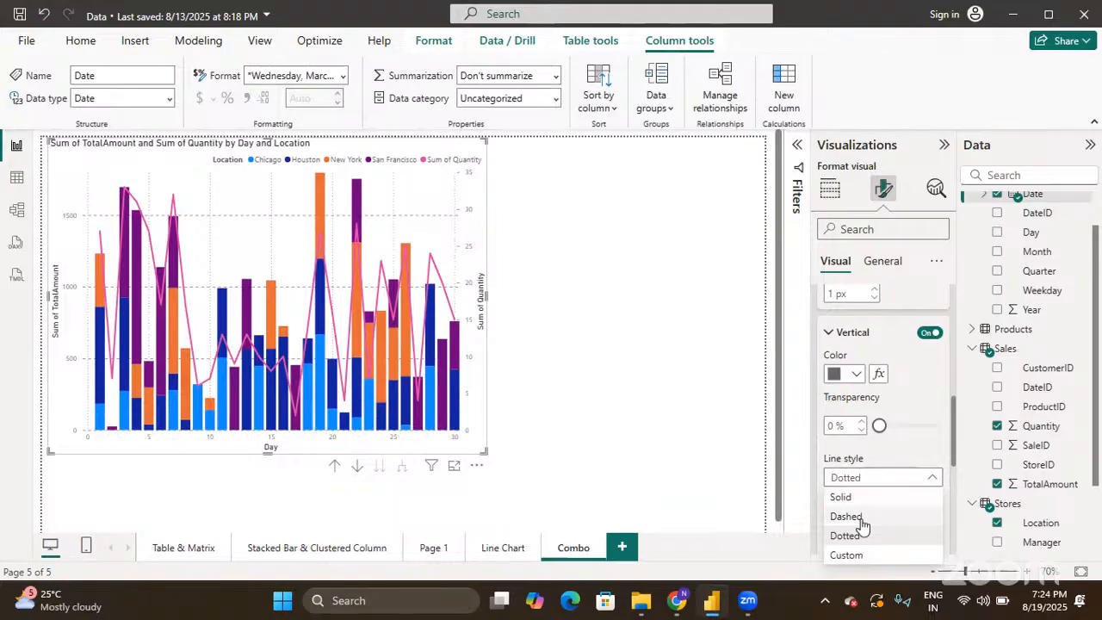
{"action": "left_click", "coordinate": [861, 518]}
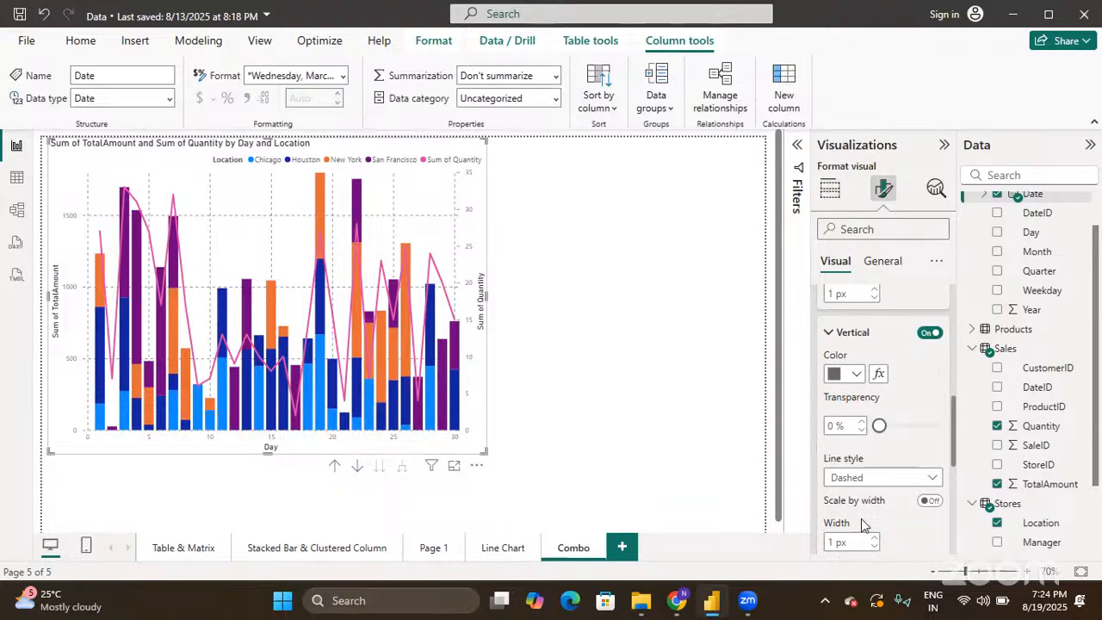
- Collapse the Gridlines card in the combo chart's Format visual pane
{"action": "scroll", "coordinate": [864, 526], "scroll_direction": "down", "scroll_amount": 3}
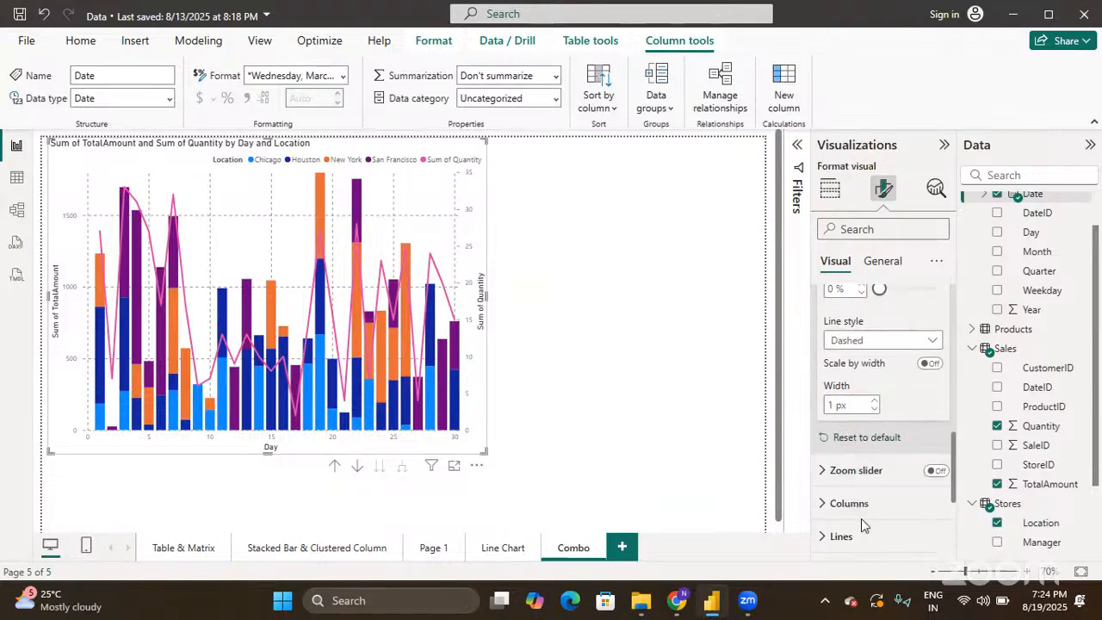
{"action": "scroll", "coordinate": [864, 360], "scroll_direction": "up", "scroll_amount": 6}
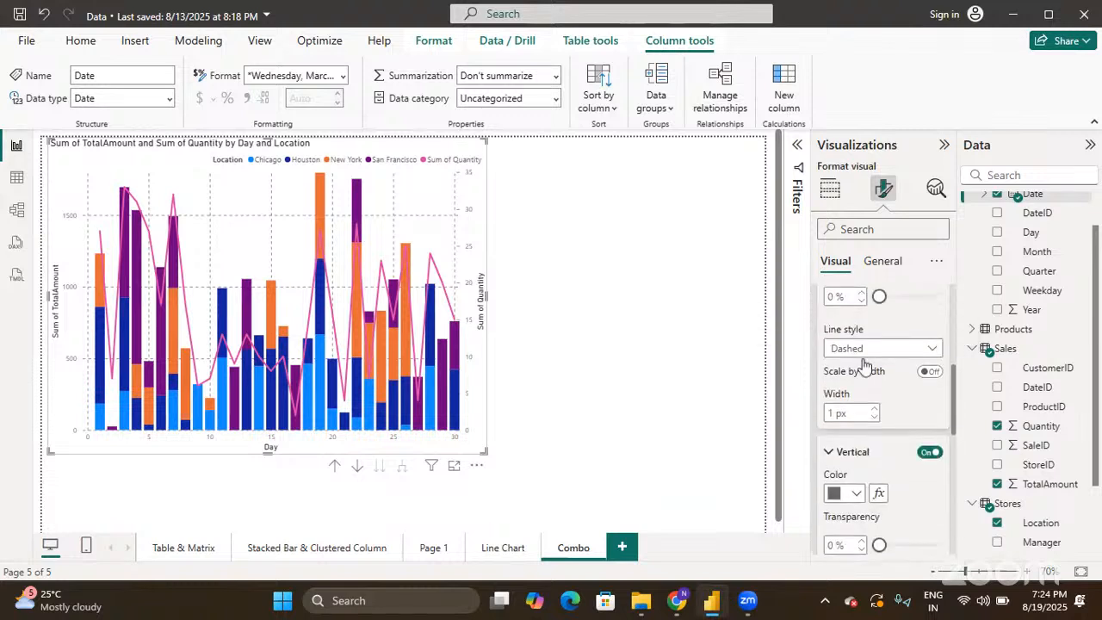
{"action": "left_click", "coordinate": [829, 355]}
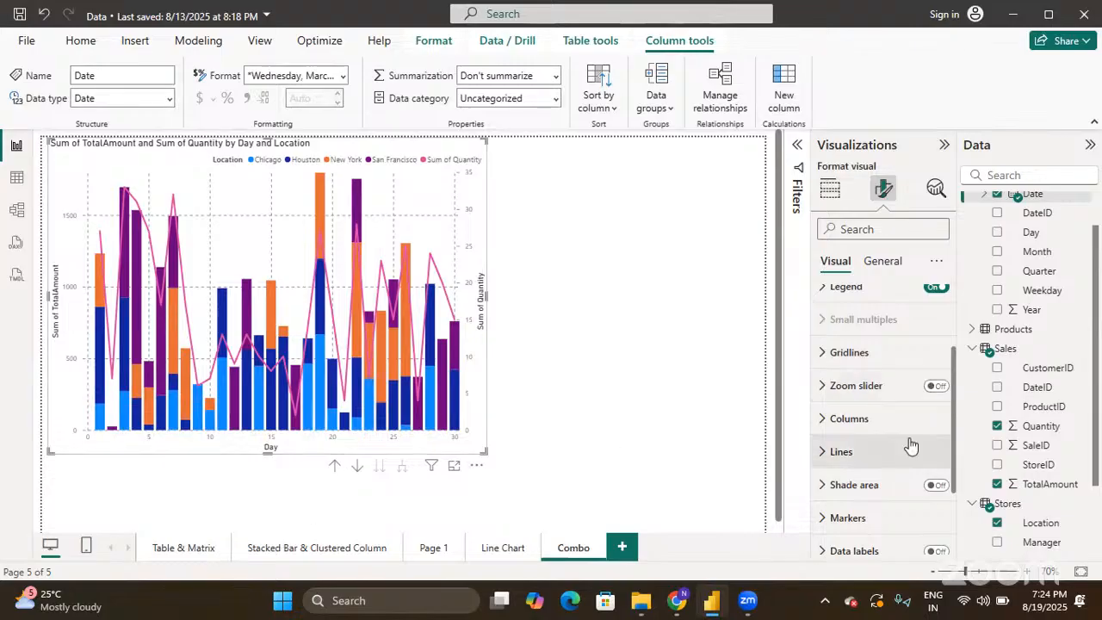
- Colour the Chicago series columns yellow, then set the Series selector back to All
{"action": "left_click", "coordinate": [823, 419]}
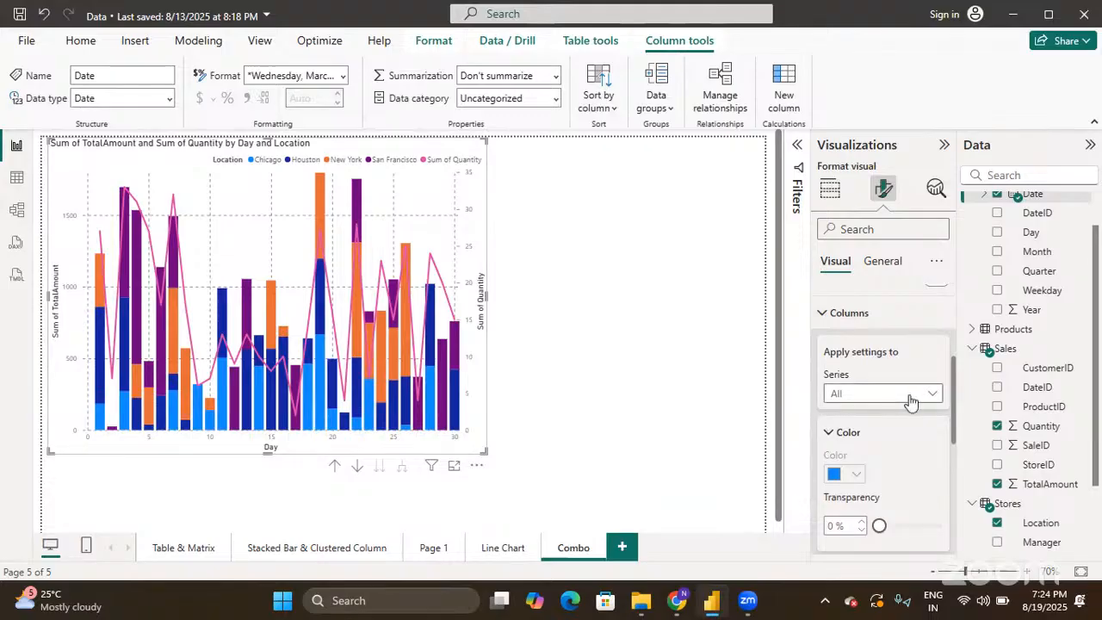
{"action": "scroll", "coordinate": [909, 401], "scroll_direction": "down", "scroll_amount": 2}
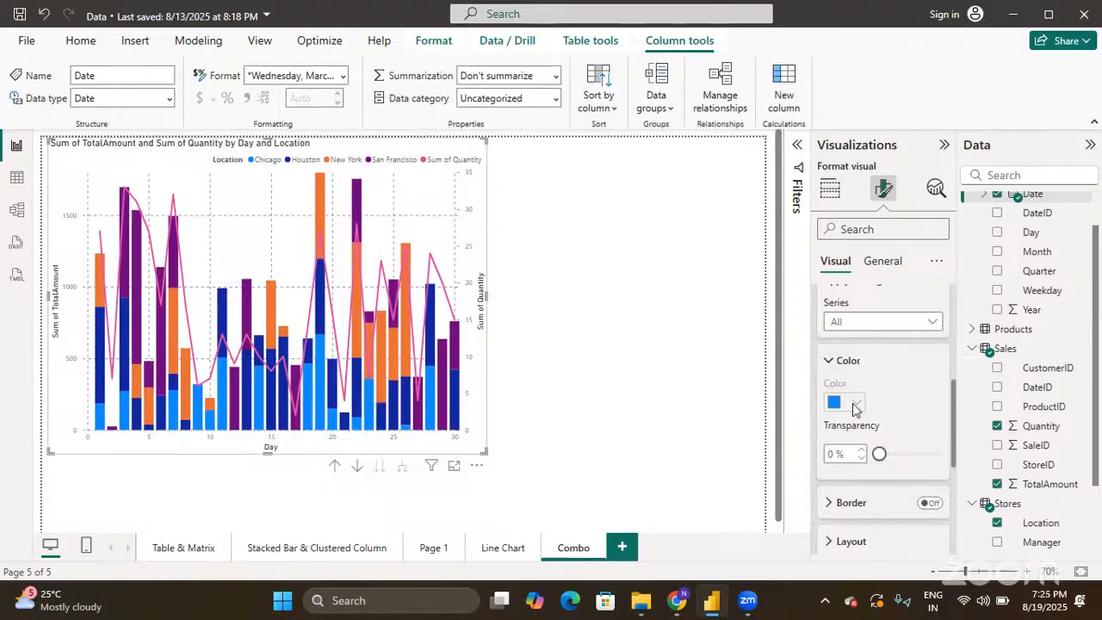
{"action": "left_click", "coordinate": [881, 323]}
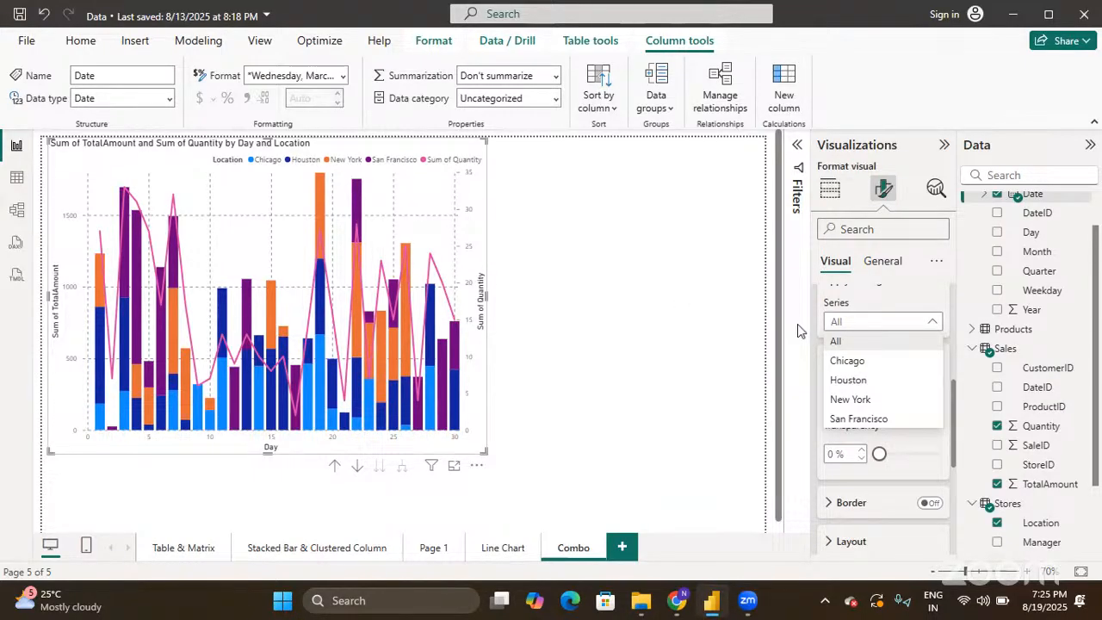
{"action": "left_click", "coordinate": [847, 361]}
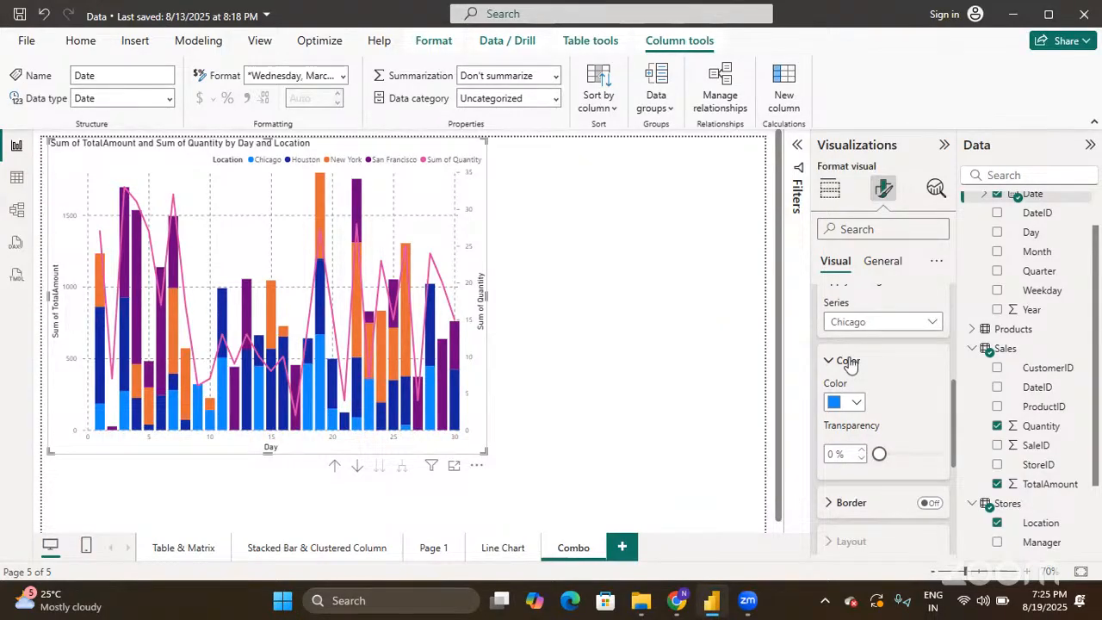
{"action": "left_click", "coordinate": [858, 401]}
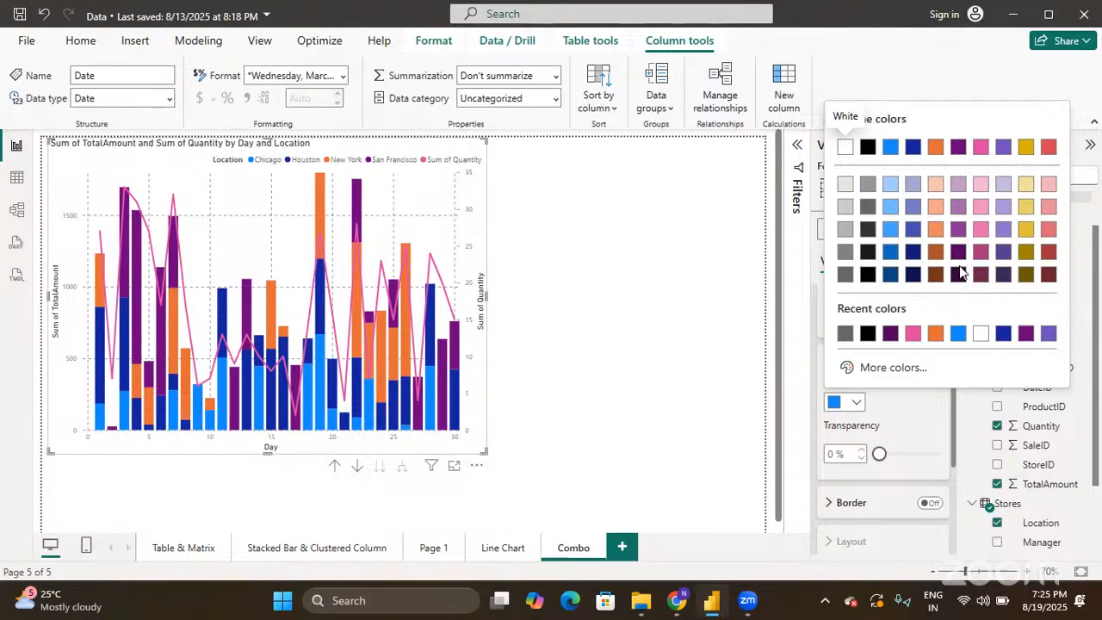
{"action": "left_click", "coordinate": [1026, 146]}
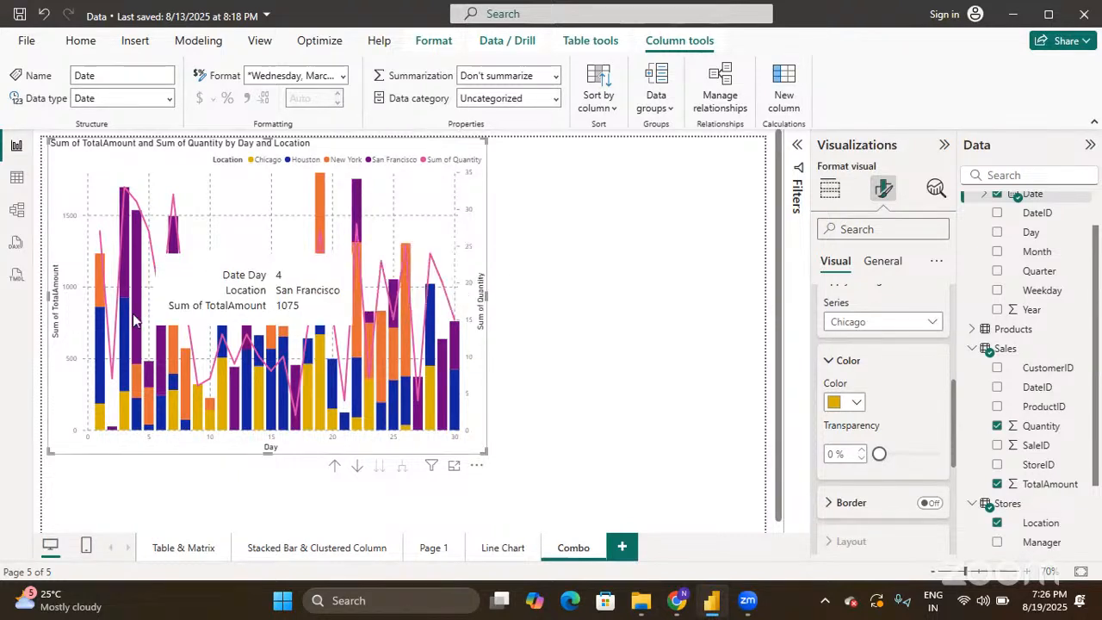
{"action": "left_click", "coordinate": [870, 322]}
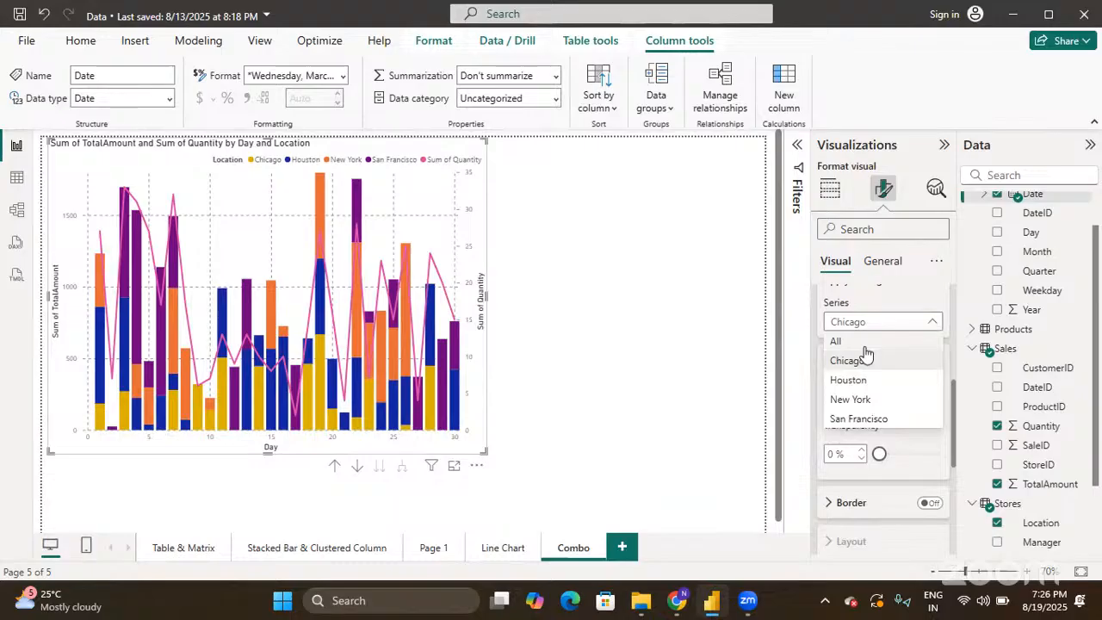
{"action": "left_click", "coordinate": [866, 346]}
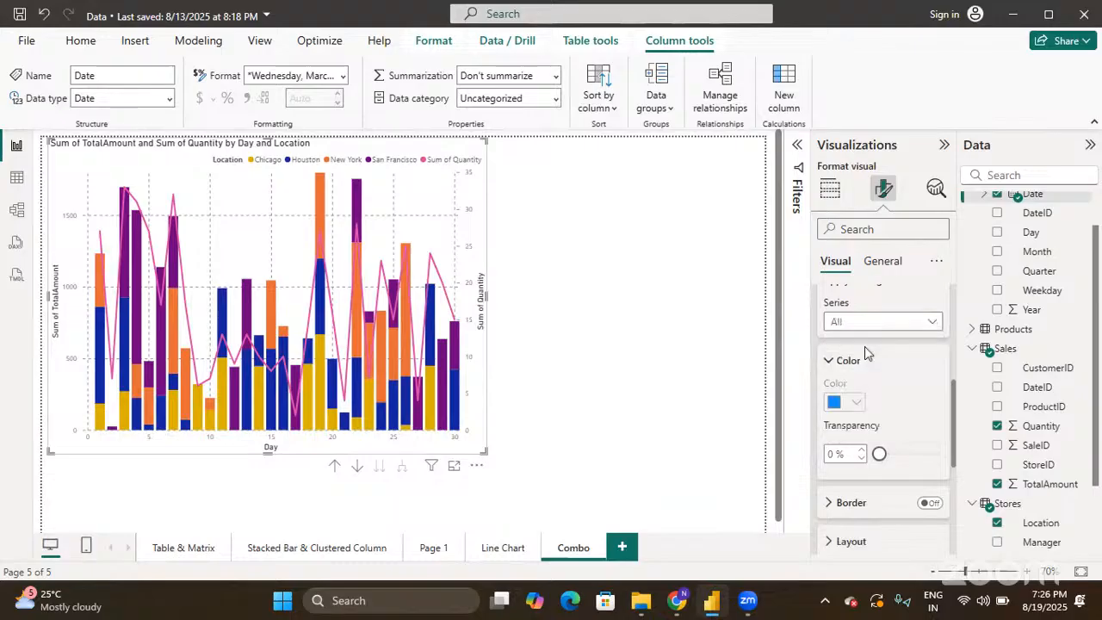
- Turn on column borders, then show the column Layout options (20% category spacing)
{"action": "left_click", "coordinate": [927, 509]}
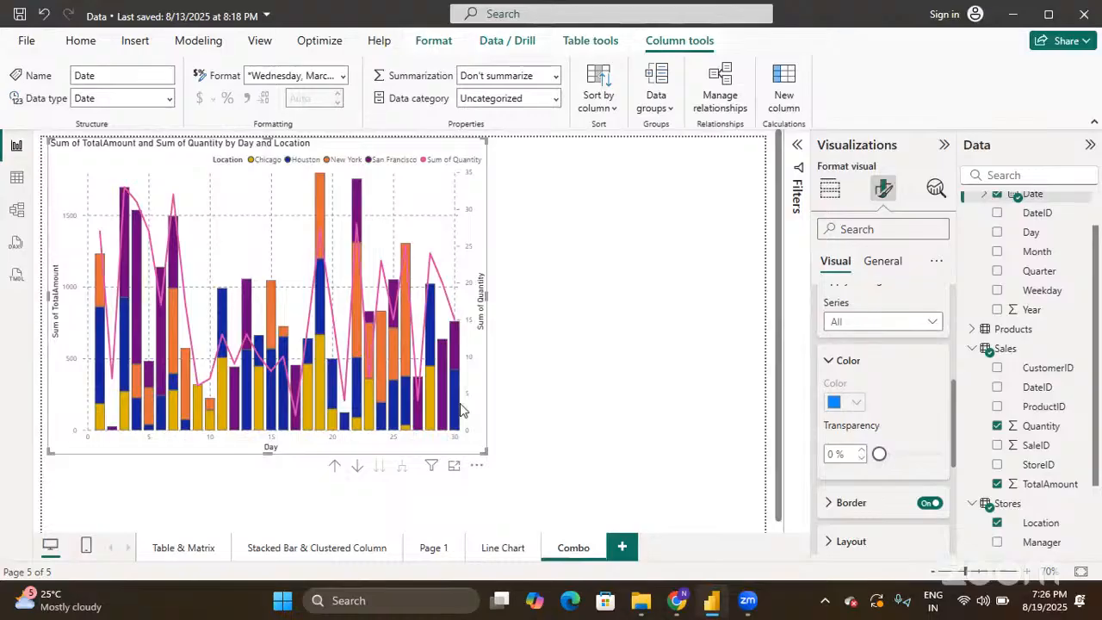
{"action": "scroll", "coordinate": [878, 469], "scroll_direction": "down", "scroll_amount": 3}
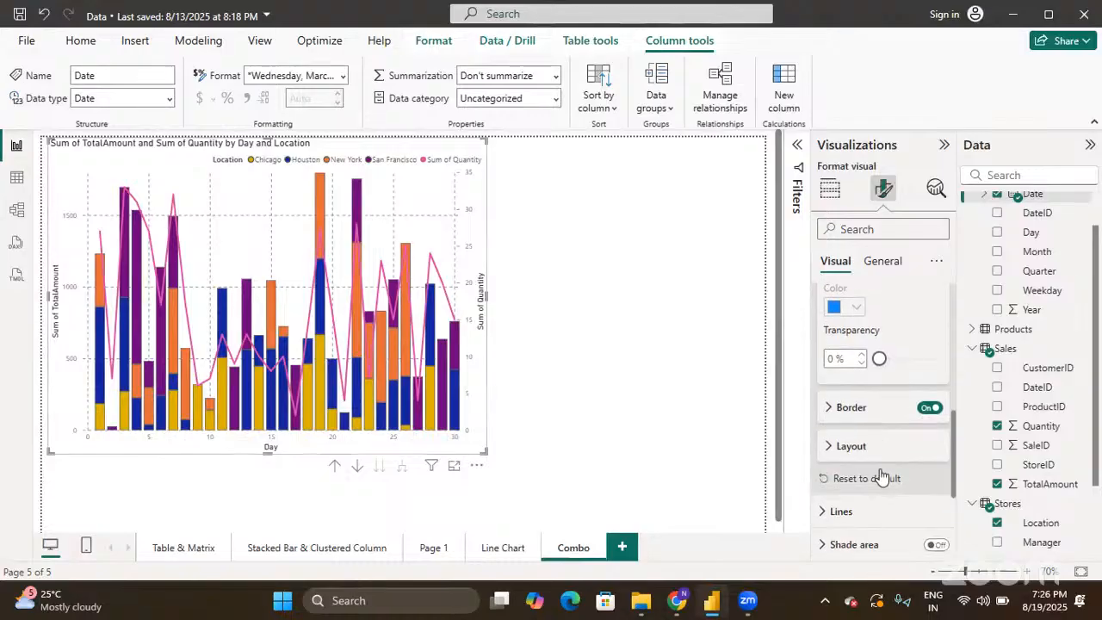
{"action": "left_click", "coordinate": [831, 418]}
{"action": "scroll", "coordinate": [832, 413], "scroll_direction": "down", "scroll_amount": 3}
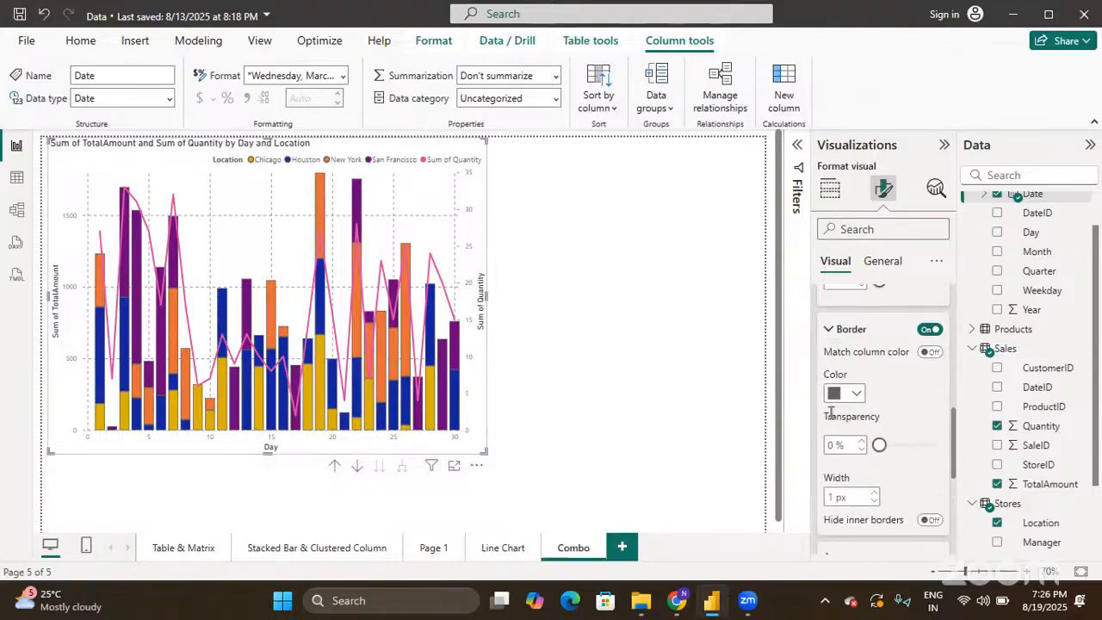
{"action": "scroll", "coordinate": [861, 387], "scroll_direction": "down", "scroll_amount": 1}
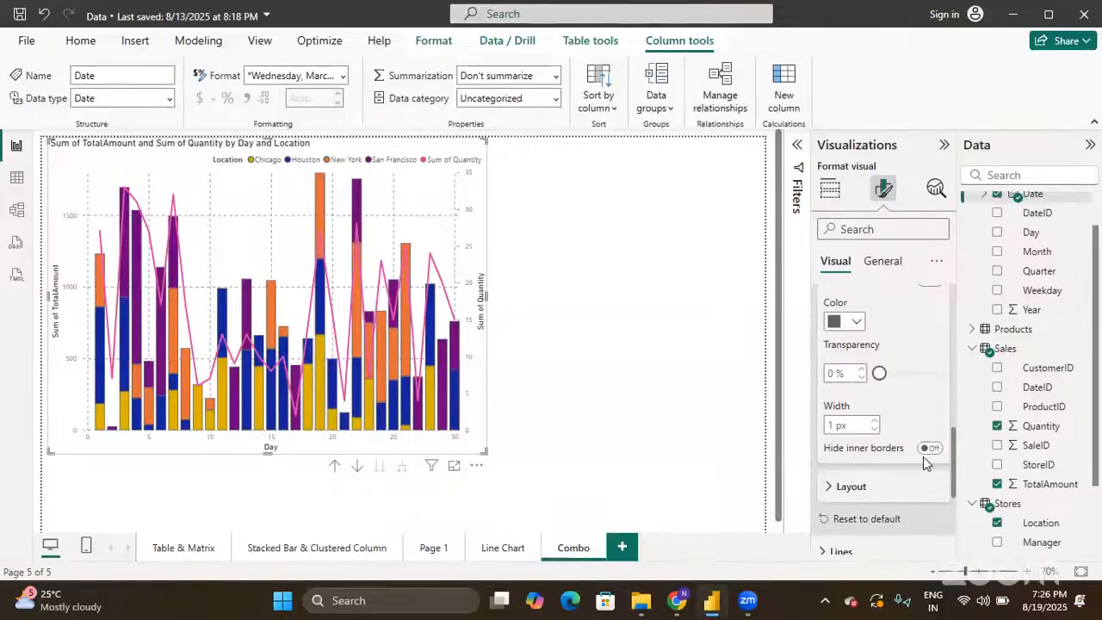
{"action": "scroll", "coordinate": [924, 457], "scroll_direction": "up", "scroll_amount": 1}
{"action": "scroll", "coordinate": [924, 460], "scroll_direction": "up", "scroll_amount": 2}
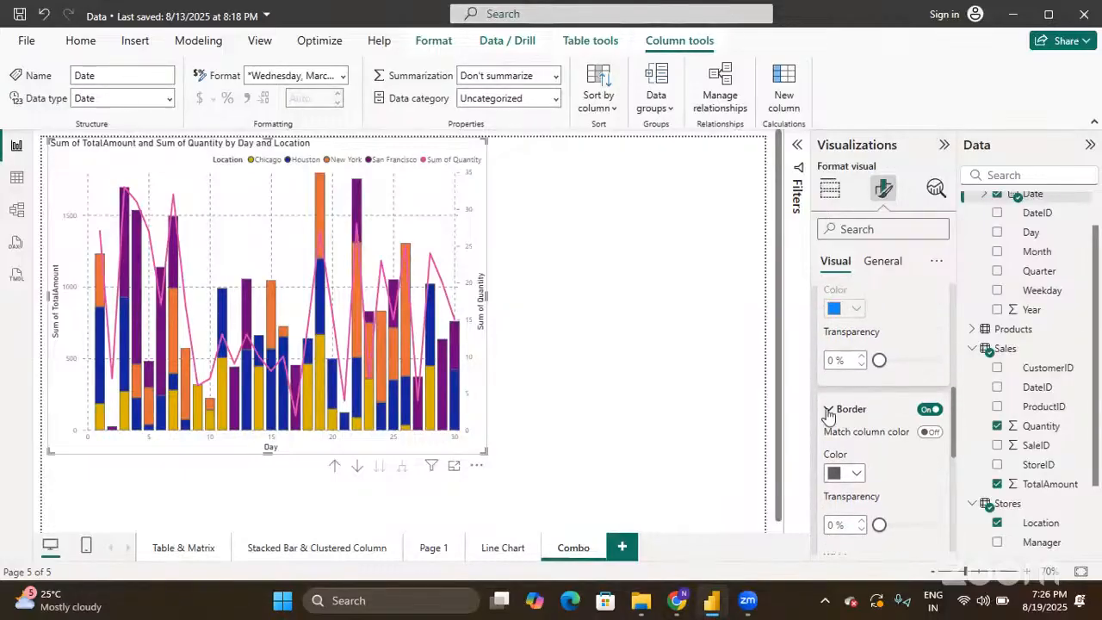
{"action": "left_click", "coordinate": [829, 412]}
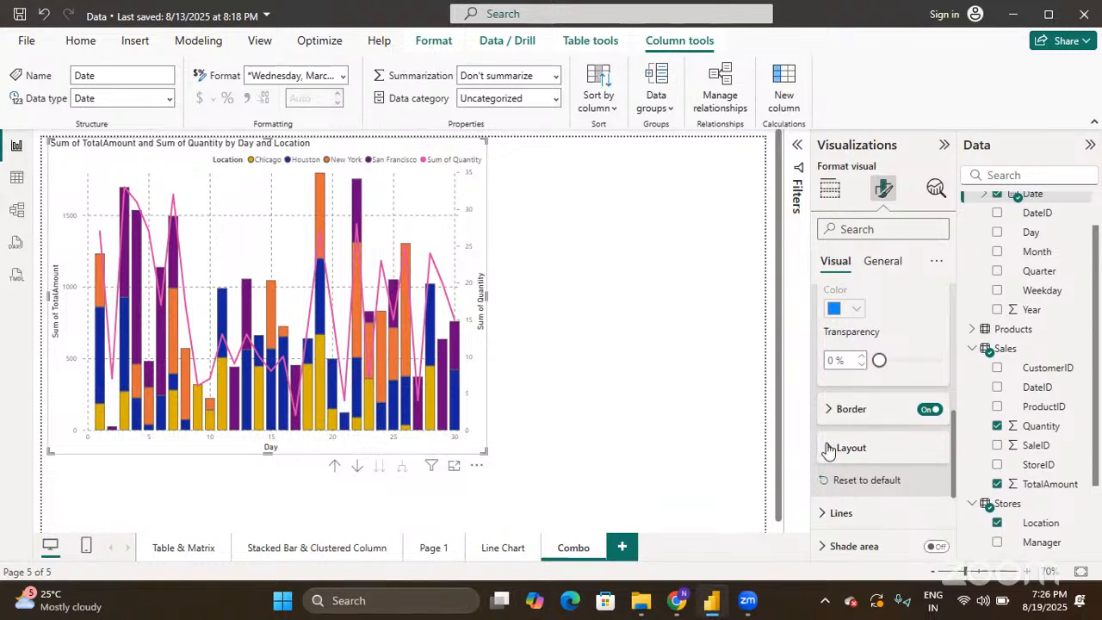
{"action": "left_click", "coordinate": [829, 448]}
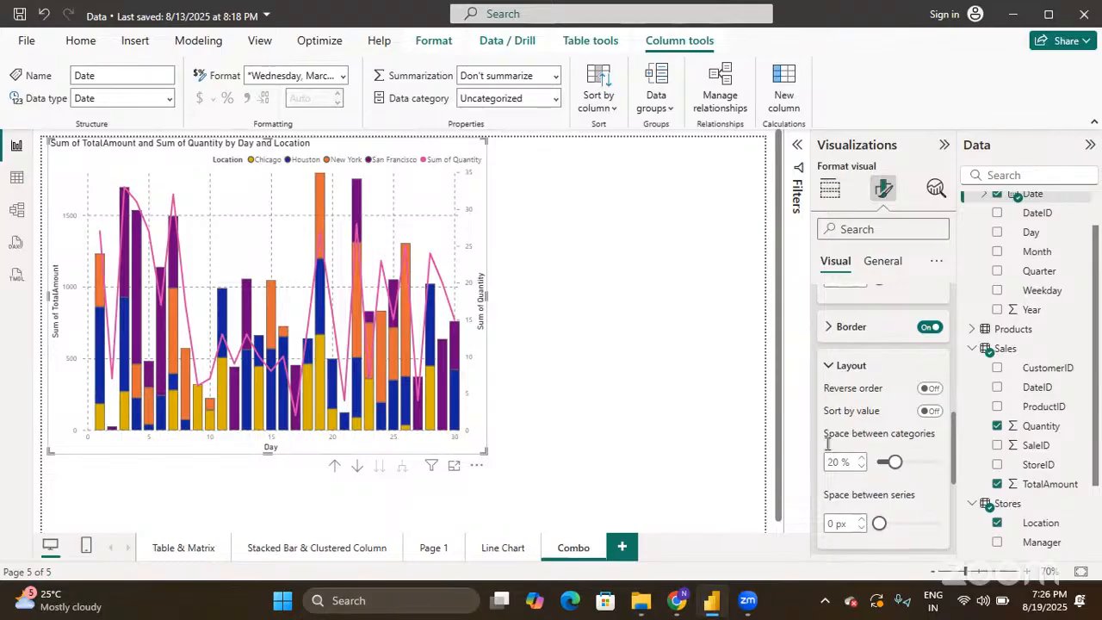
- Collapse the Layout and Columns cards in the Format visual pane
{"action": "left_click", "coordinate": [826, 366]}
{"action": "scroll", "coordinate": [826, 370], "scroll_direction": "up", "scroll_amount": 5}
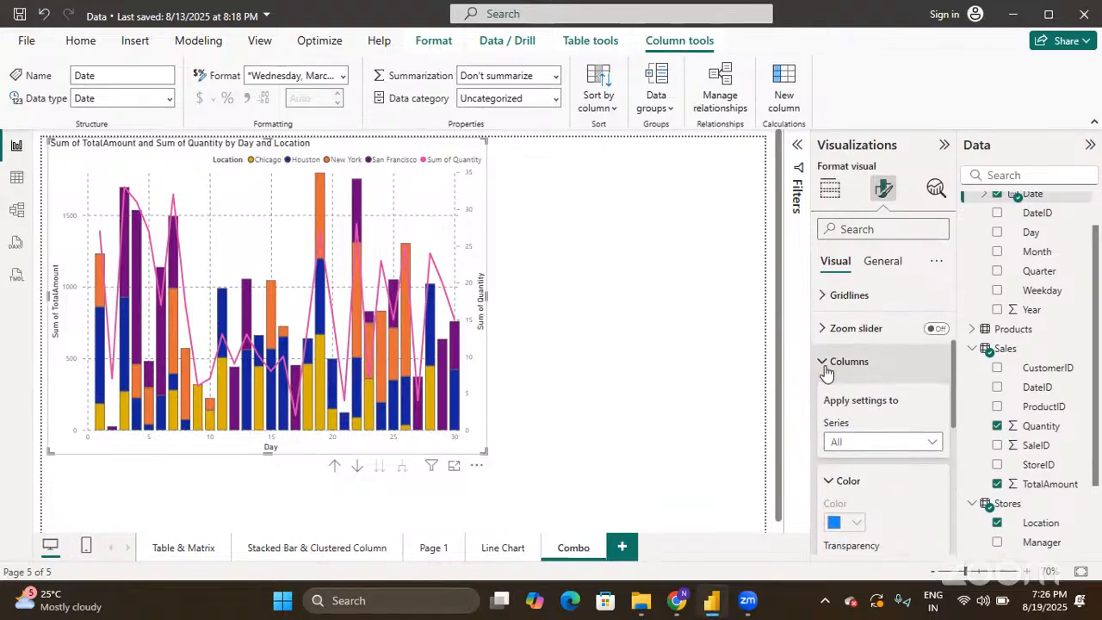
{"action": "left_click", "coordinate": [826, 371]}
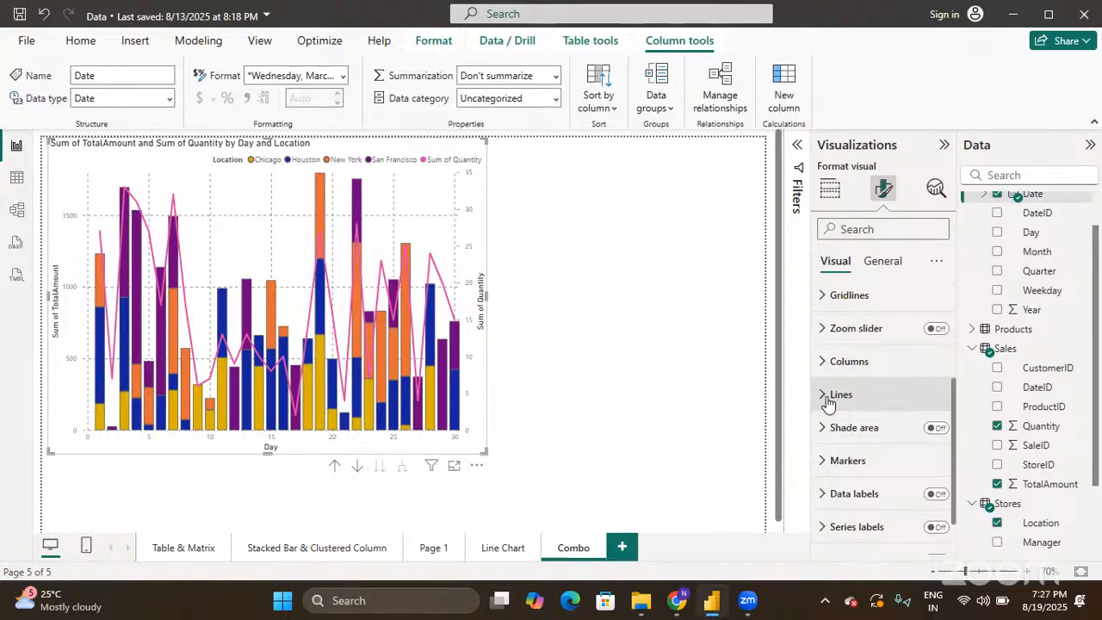
- Set the Sum of Quantity line style to Solid after briefly trying Dashed
{"action": "left_click", "coordinate": [827, 400]}
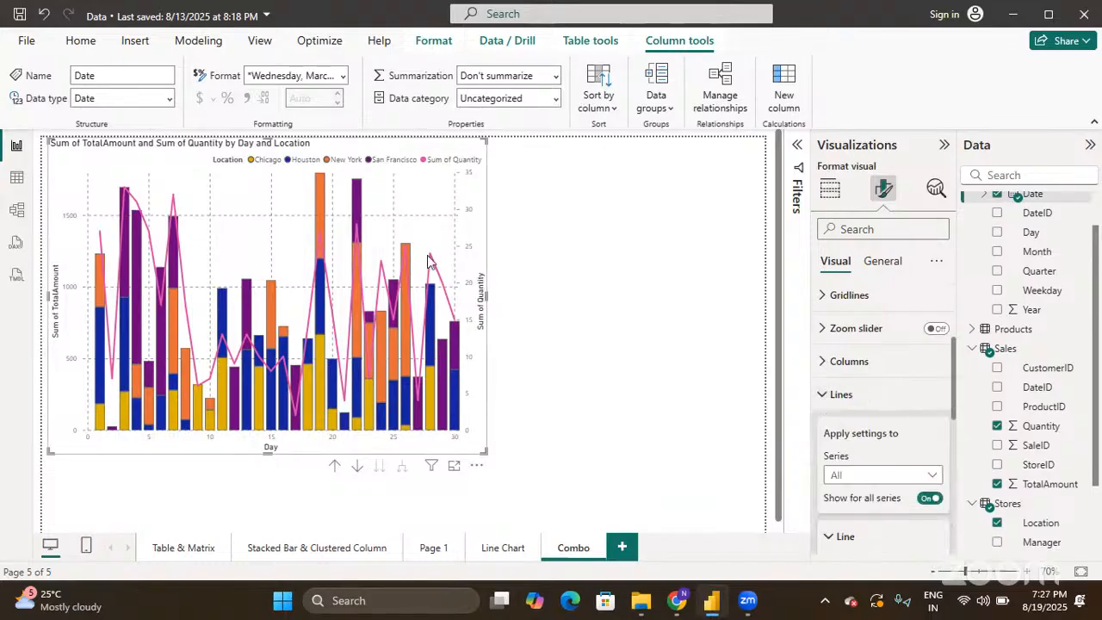
{"action": "mouse_move", "coordinate": [326, 285]}
{"action": "scroll", "coordinate": [902, 456], "scroll_direction": "down", "scroll_amount": 2}
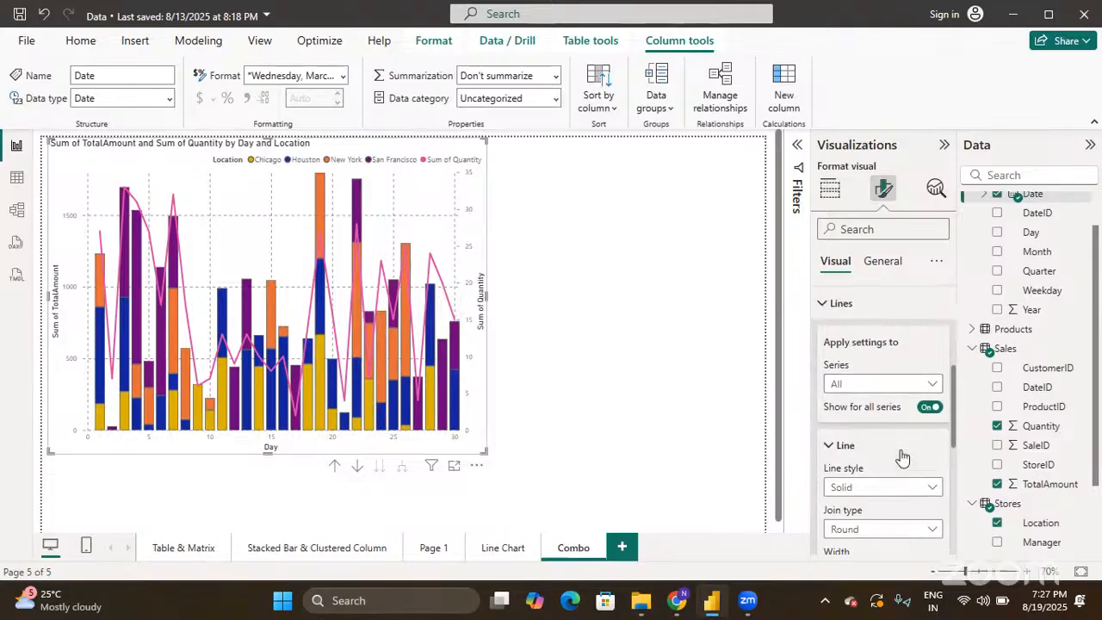
{"action": "scroll", "coordinate": [903, 457], "scroll_direction": "down", "scroll_amount": 1}
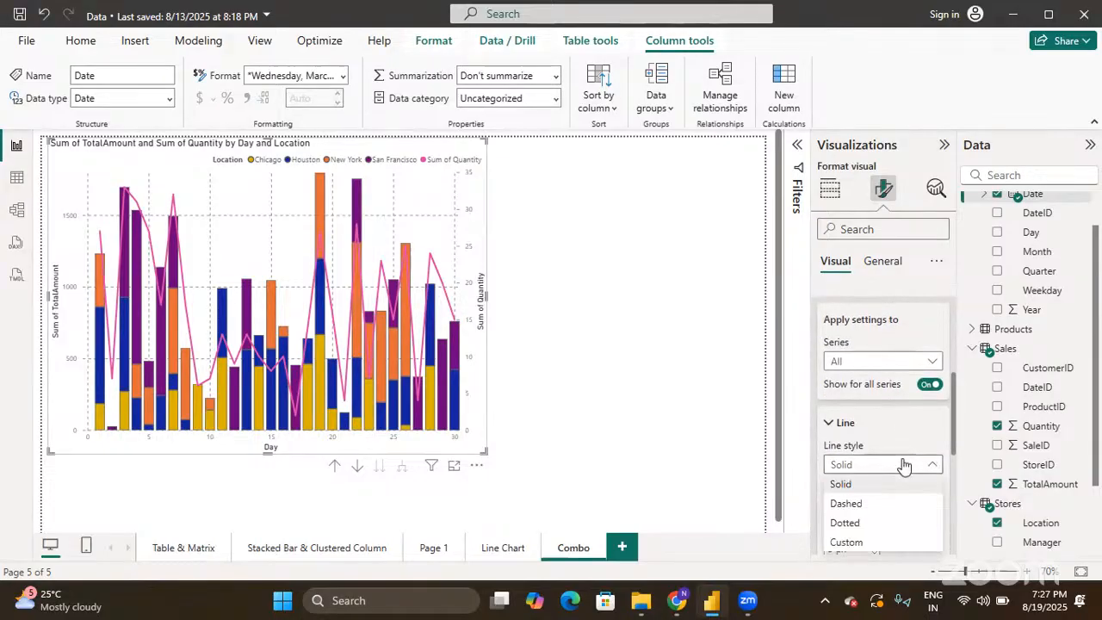
{"action": "left_click", "coordinate": [903, 465]}
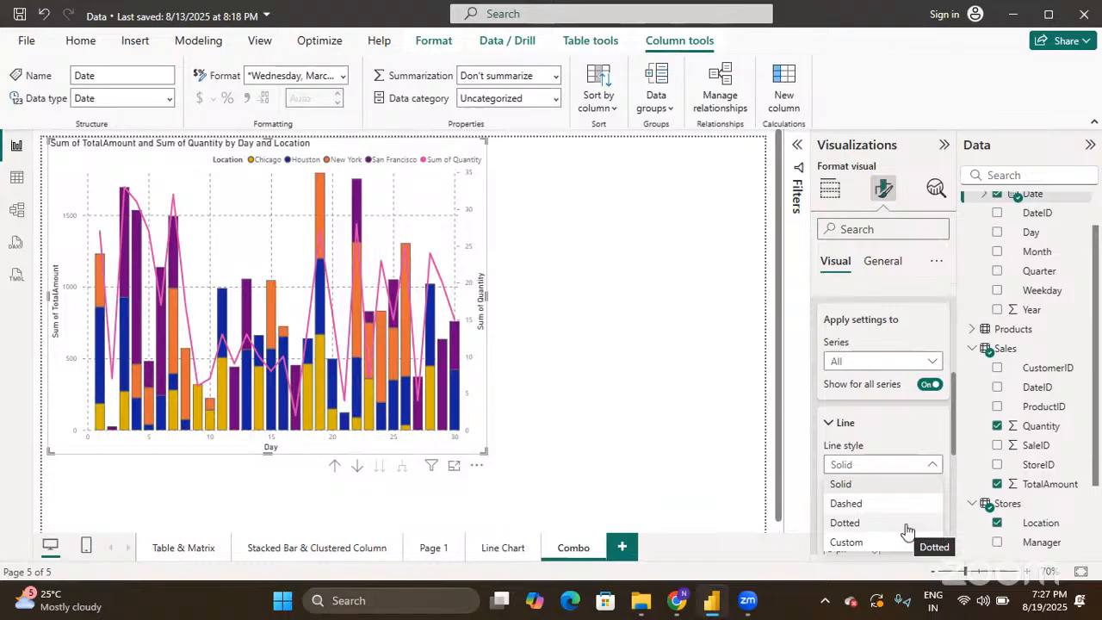
{"action": "left_click", "coordinate": [897, 513]}
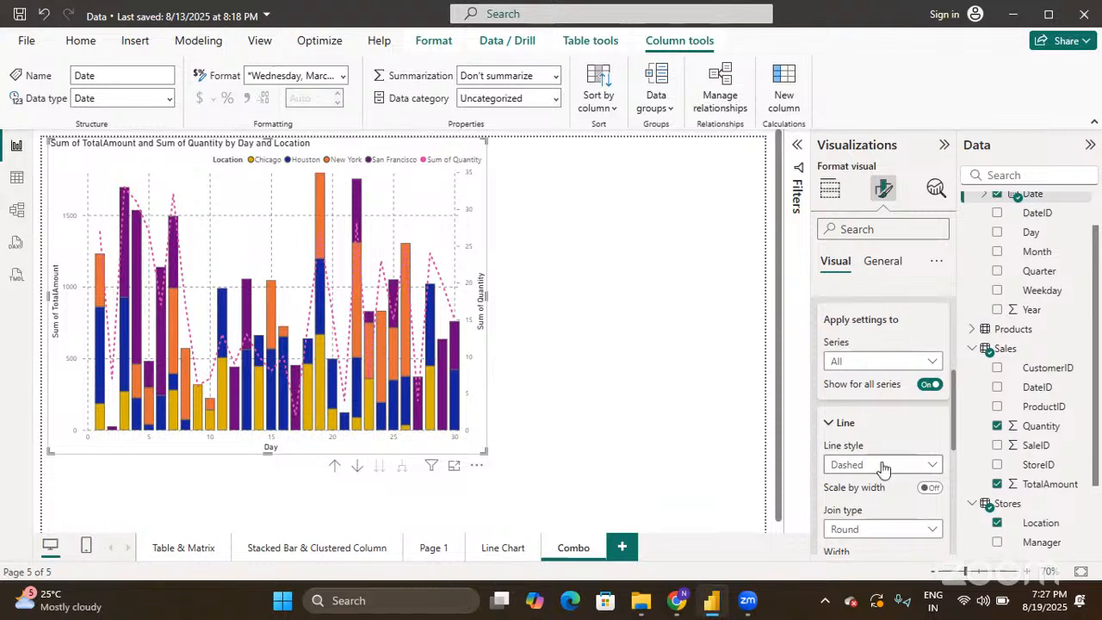
{"action": "left_click", "coordinate": [882, 468]}
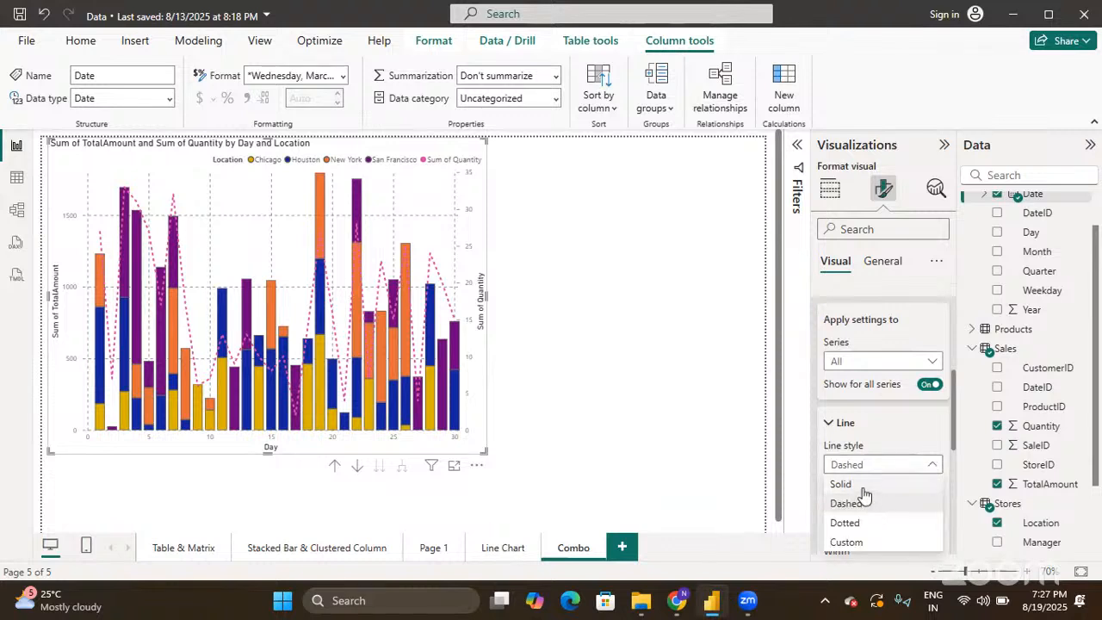
{"action": "left_click", "coordinate": [863, 485]}
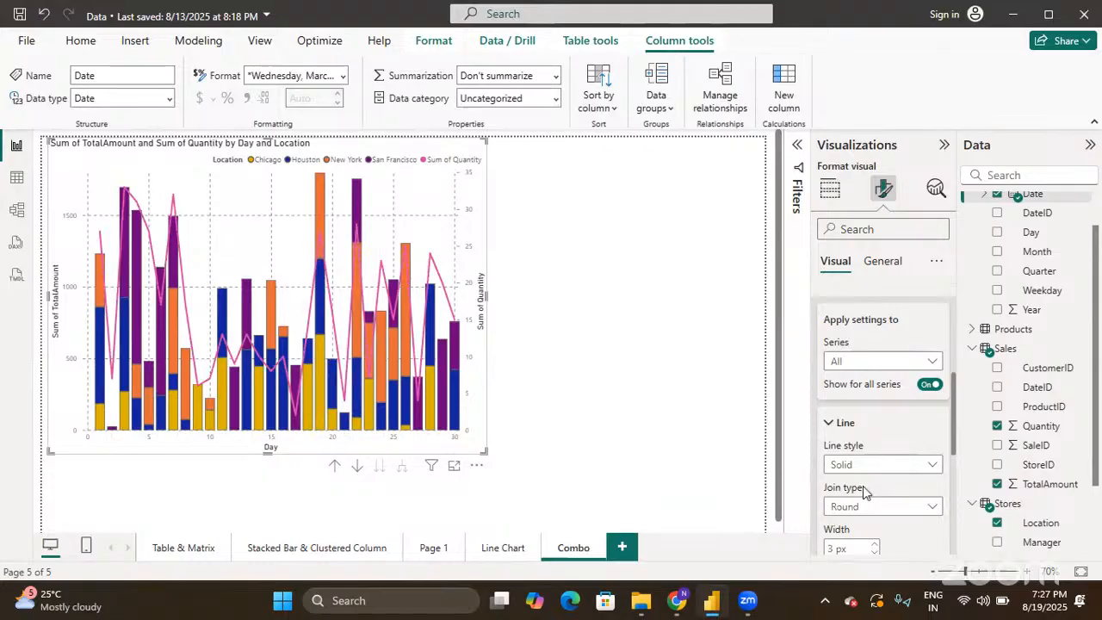
- Review the line colour settings and collapse the Lines card
{"action": "scroll", "coordinate": [863, 486], "scroll_direction": "down", "scroll_amount": 1}
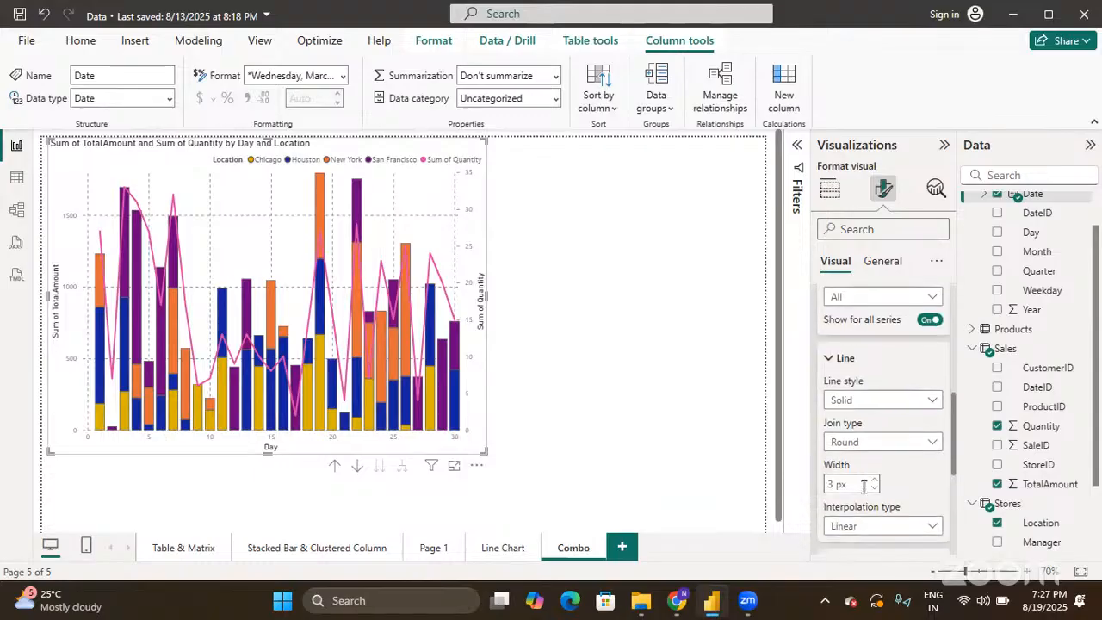
{"action": "scroll", "coordinate": [864, 486], "scroll_direction": "down", "scroll_amount": 1}
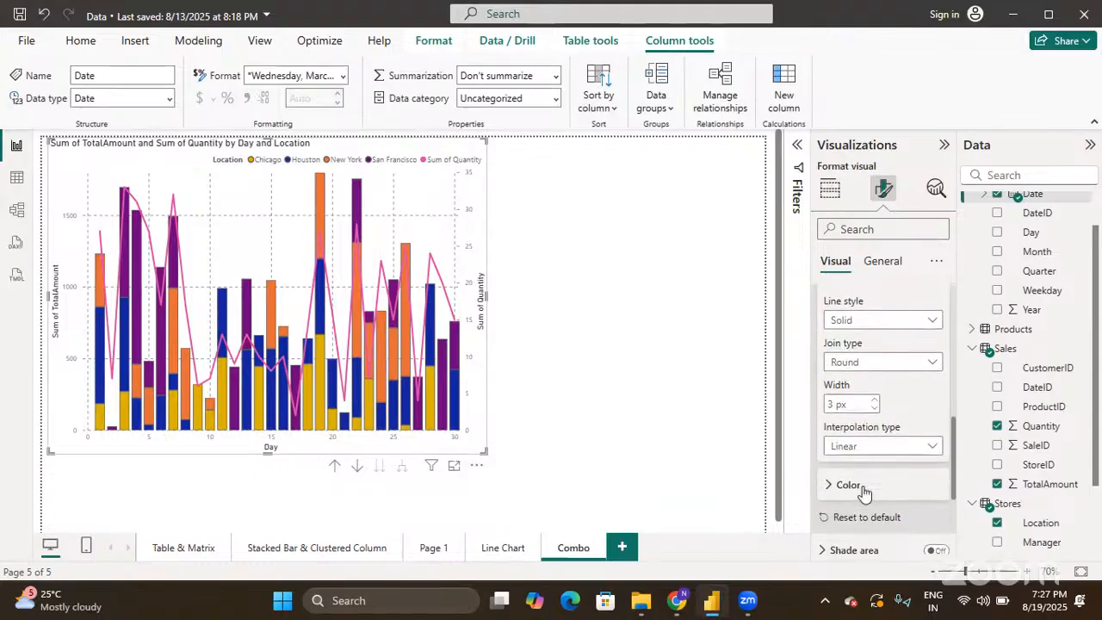
{"action": "left_click", "coordinate": [832, 487]}
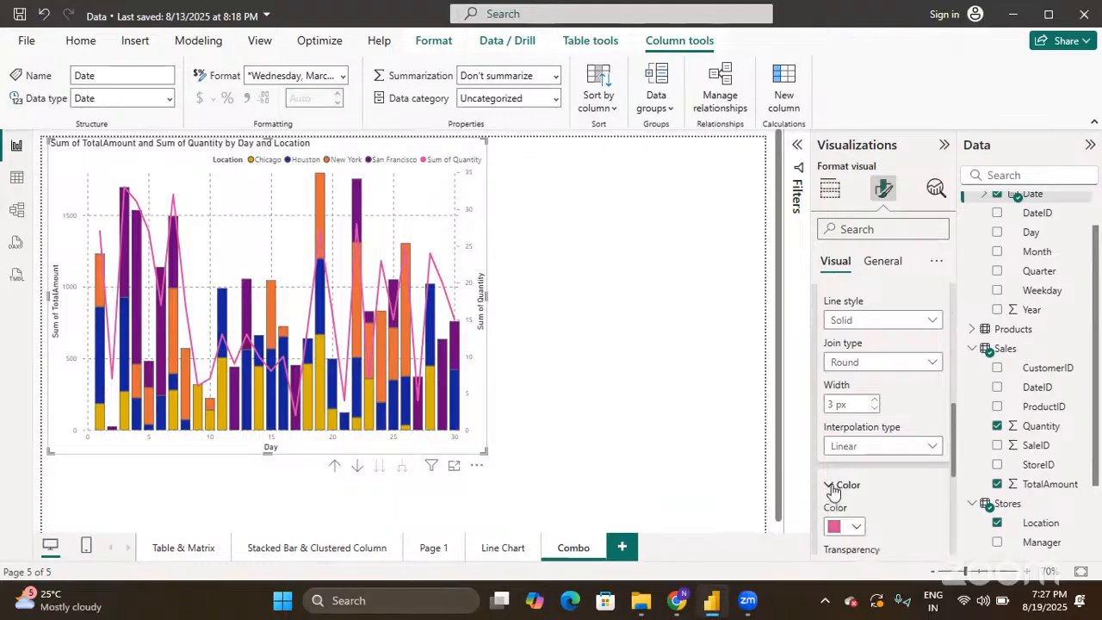
{"action": "scroll", "coordinate": [832, 489], "scroll_direction": "down", "scroll_amount": 2}
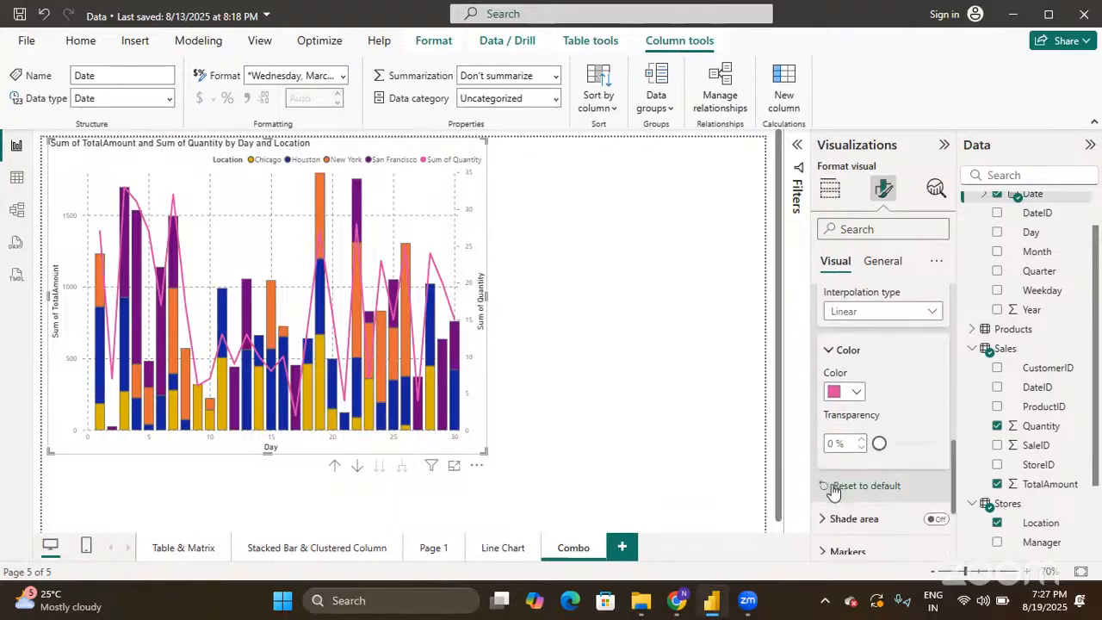
{"action": "scroll", "coordinate": [832, 490], "scroll_direction": "up", "scroll_amount": 6}
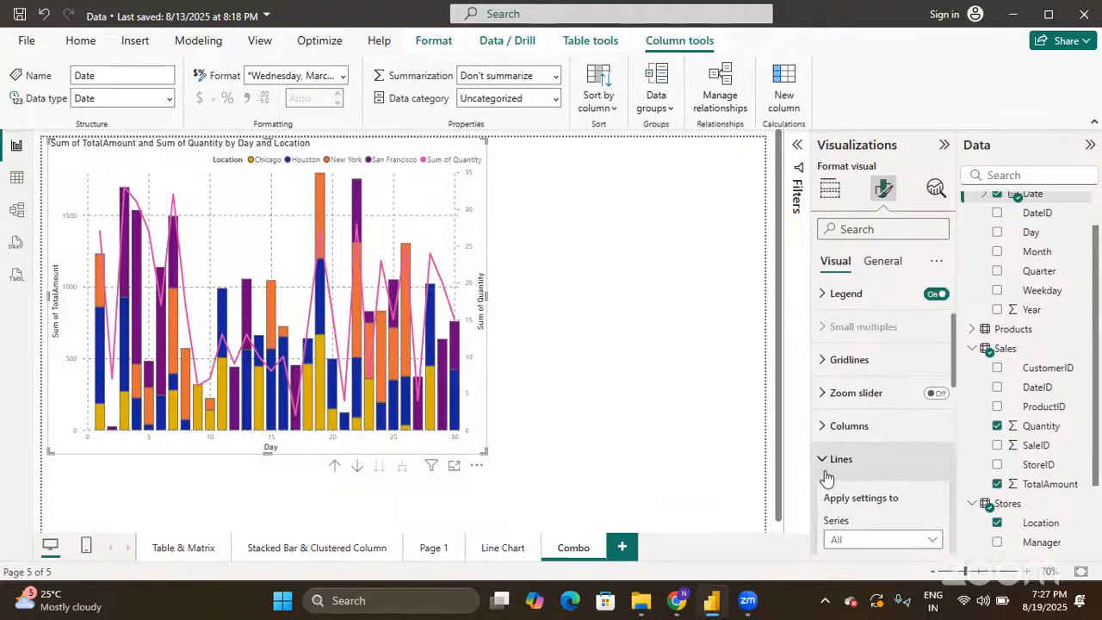
{"action": "left_click", "coordinate": [824, 461]}
{"action": "scroll", "coordinate": [824, 472], "scroll_direction": "down", "scroll_amount": 2}
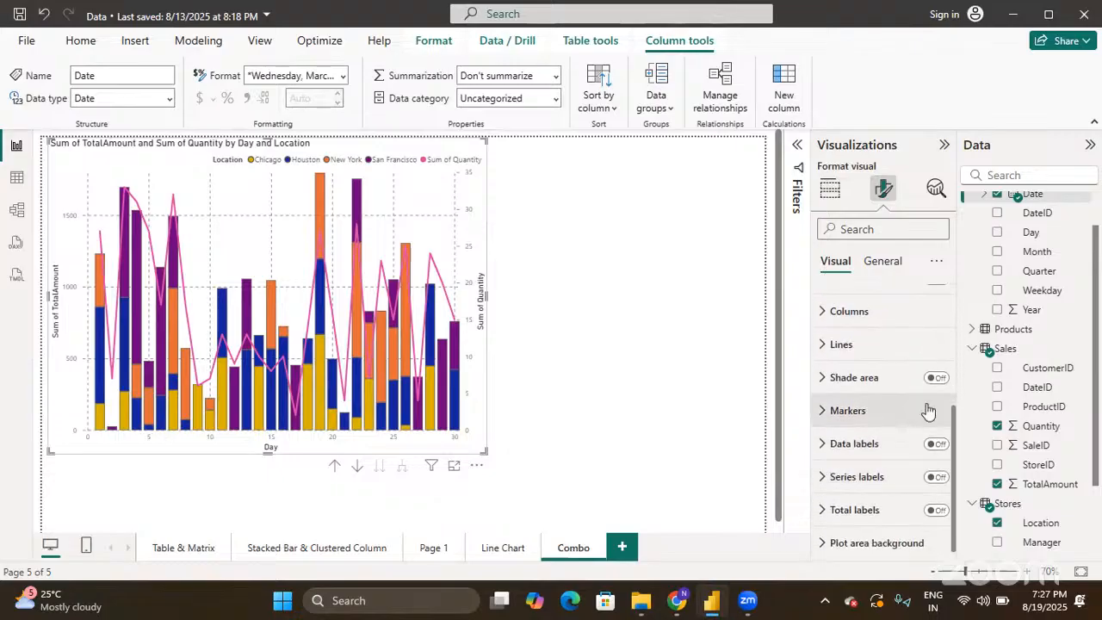
{"action": "mouse_move", "coordinate": [439, 278]}
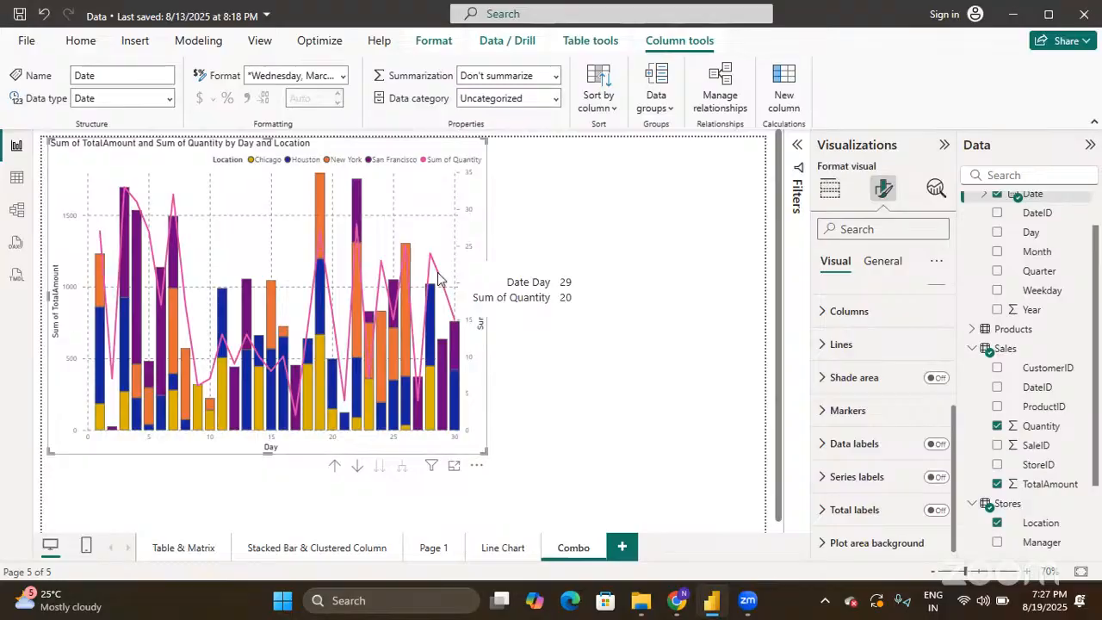
- Shade the area under the Sum of Quantity line, then switch the shading back off
{"action": "left_click", "coordinate": [936, 378]}
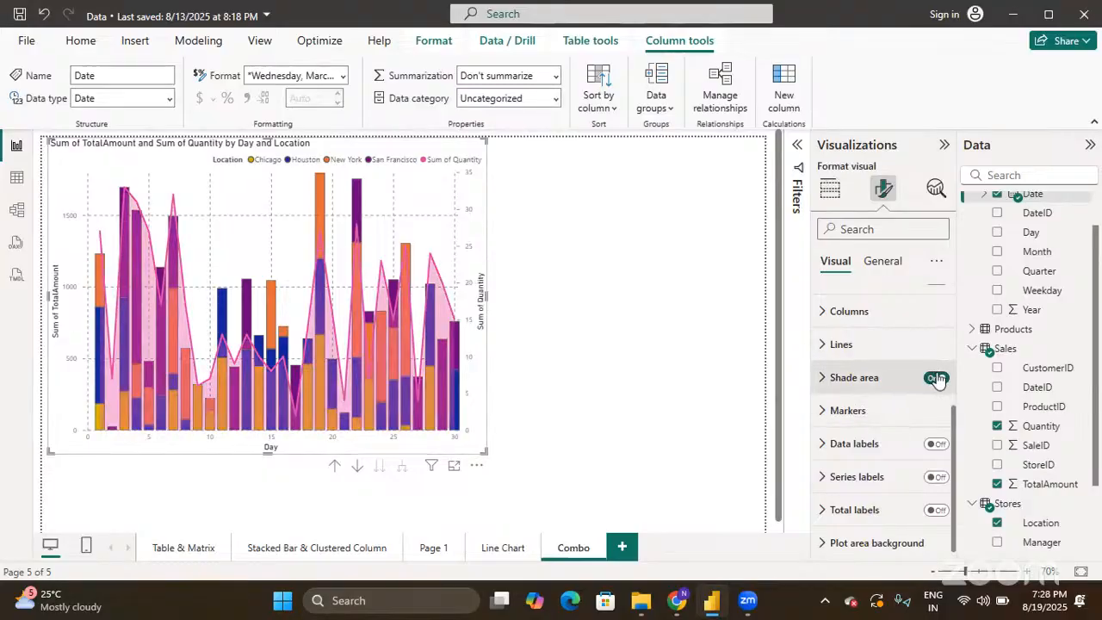
{"action": "mouse_move", "coordinate": [262, 380]}
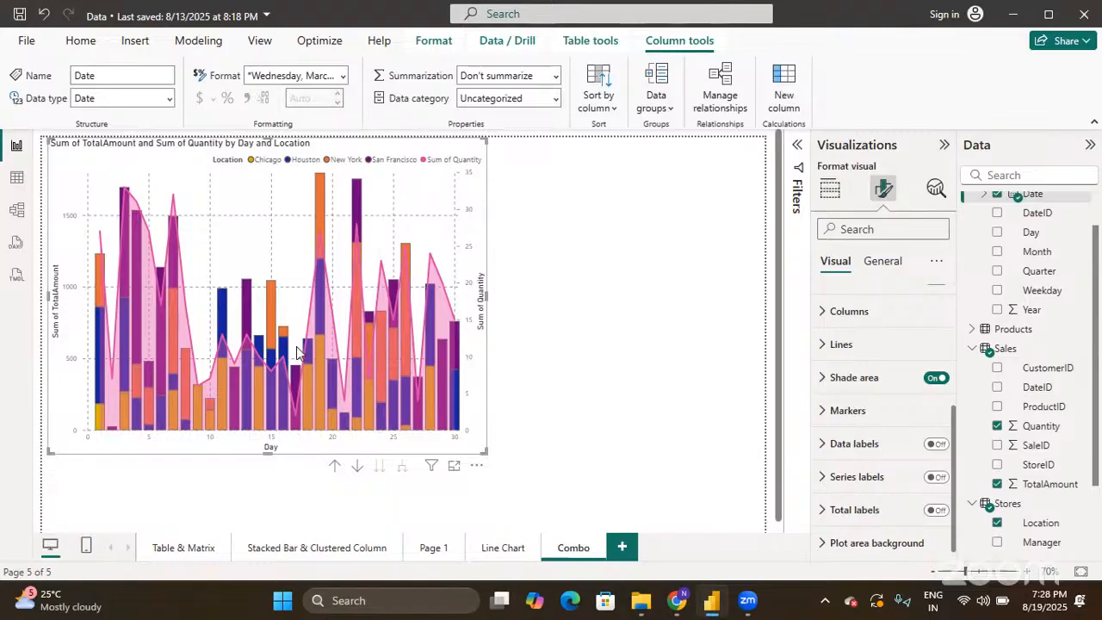
{"action": "mouse_move", "coordinate": [358, 214]}
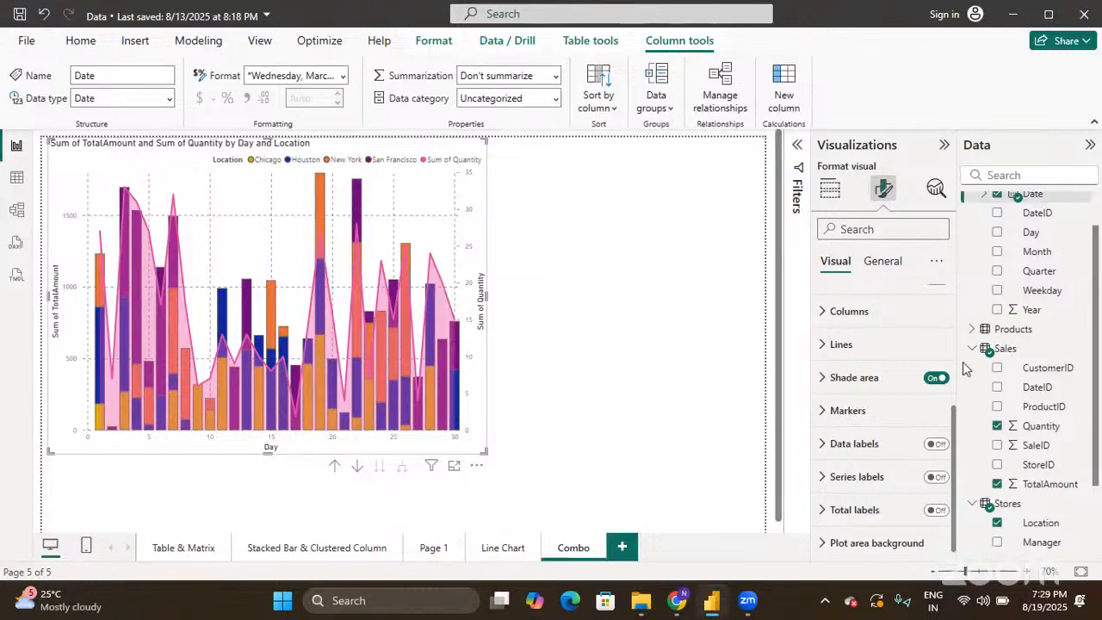
{"action": "left_click", "coordinate": [937, 378]}
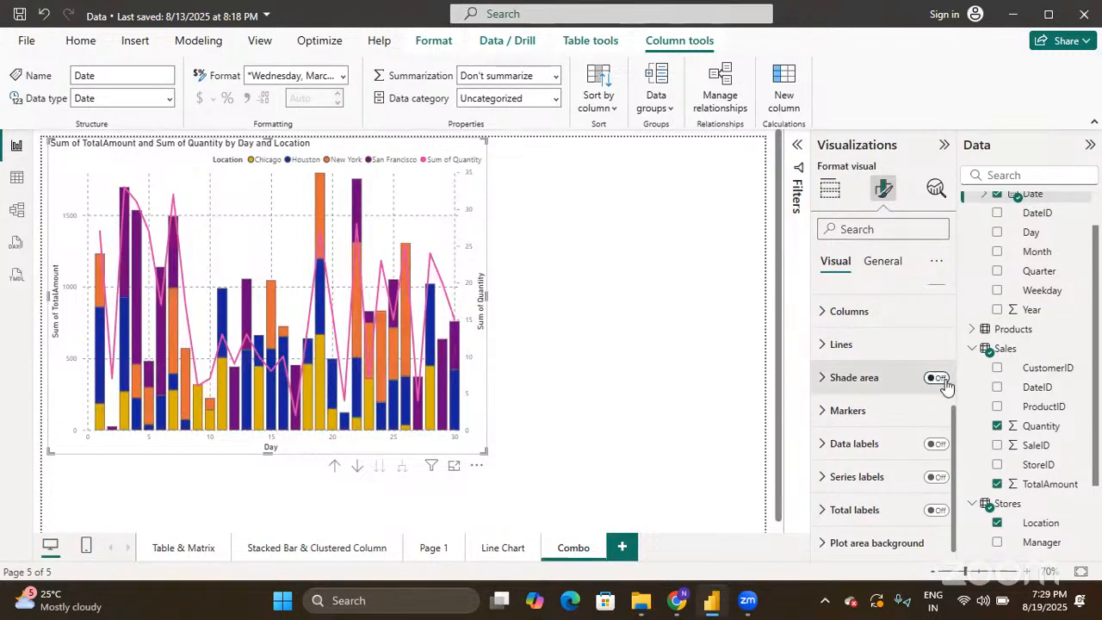
- Show circle markers on every point of the Sum of Quantity line
{"action": "left_click", "coordinate": [819, 411]}
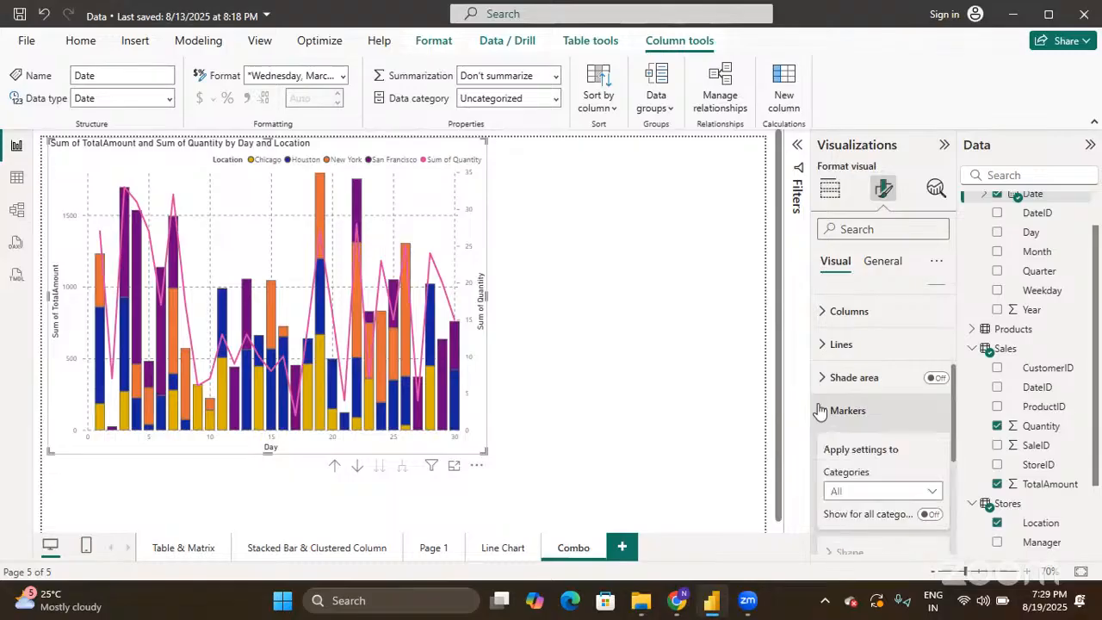
{"action": "scroll", "coordinate": [888, 463], "scroll_direction": "down", "scroll_amount": 2}
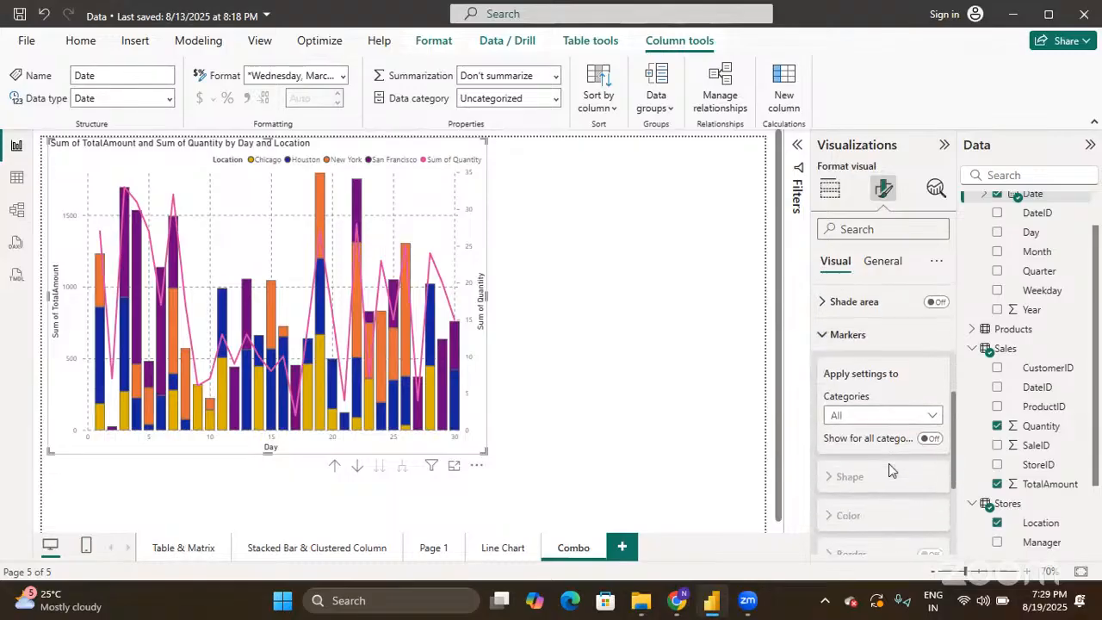
{"action": "left_click", "coordinate": [931, 439]}
{"action": "scroll", "coordinate": [930, 440], "scroll_direction": "down", "scroll_amount": 3}
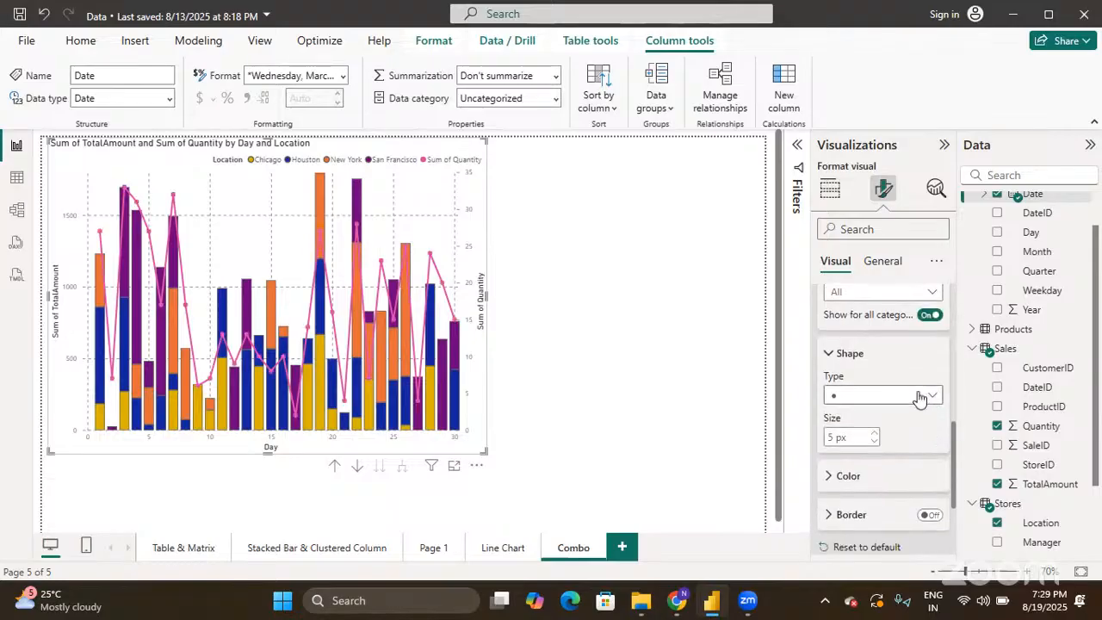
{"action": "left_click", "coordinate": [920, 397]}
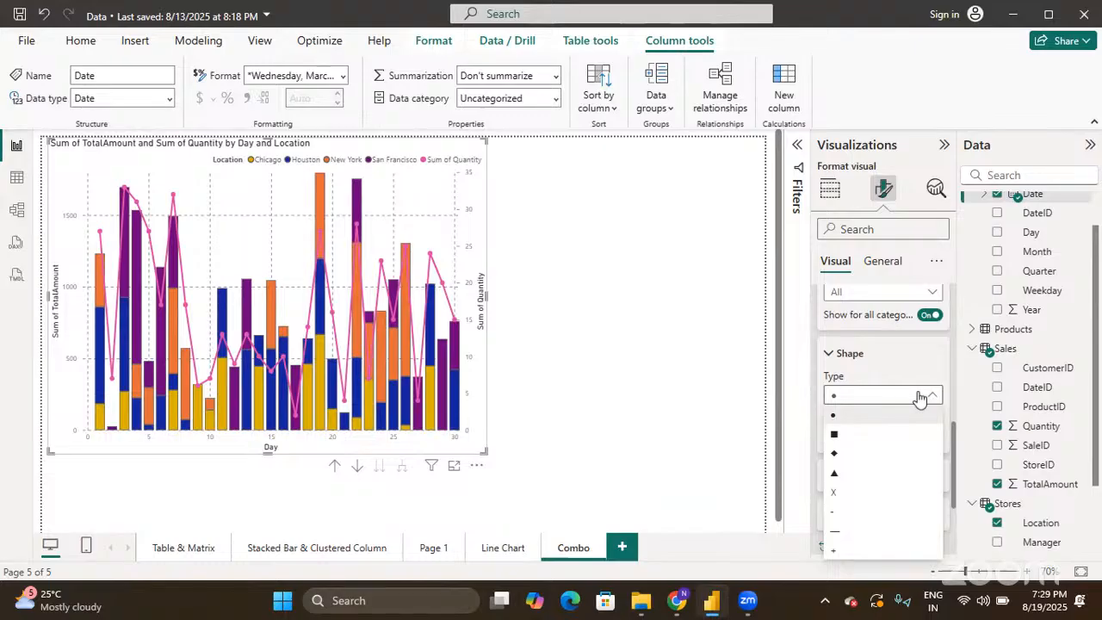
{"action": "left_click", "coordinate": [920, 396]}
- Add a border around the line markers and collapse the Markers card
{"action": "scroll", "coordinate": [914, 411], "scroll_direction": "down", "scroll_amount": 1}
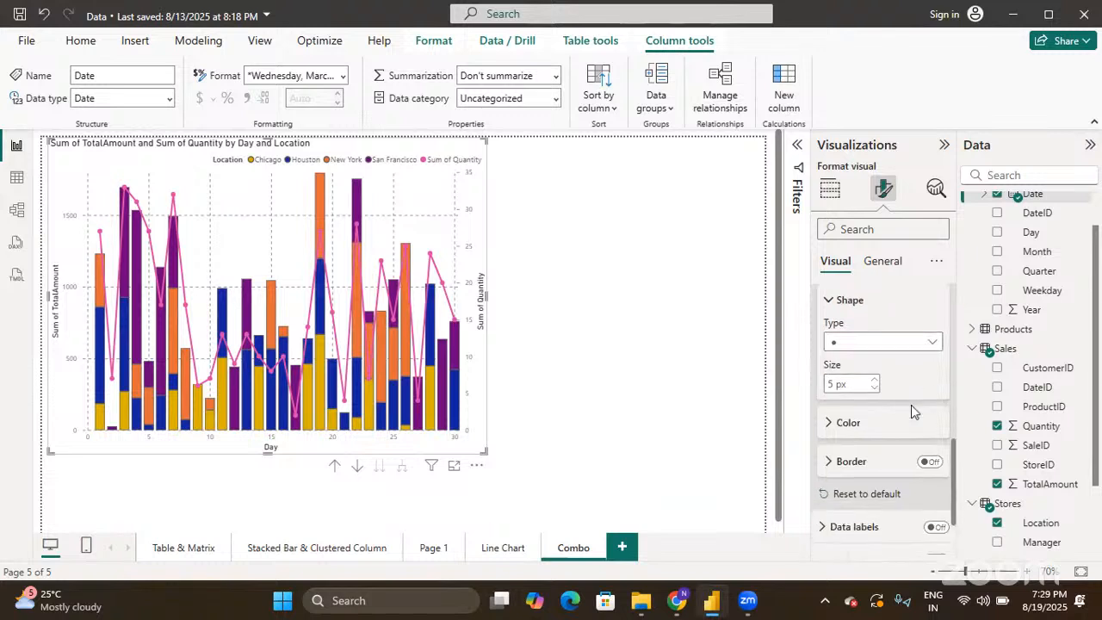
{"action": "left_click", "coordinate": [829, 420]}
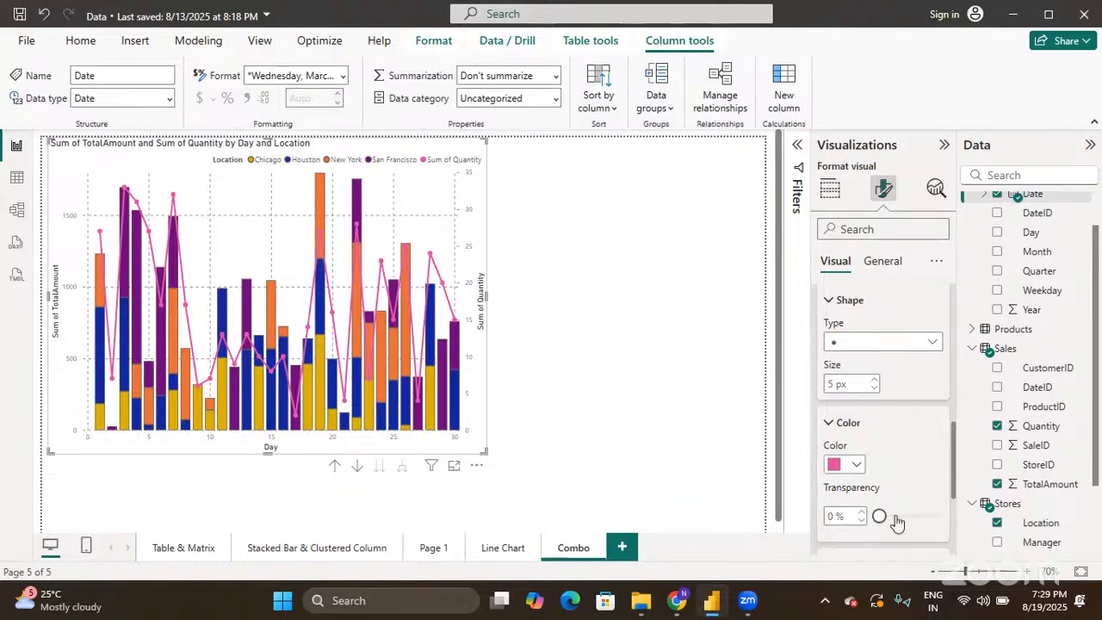
{"action": "scroll", "coordinate": [861, 414], "scroll_direction": "up", "scroll_amount": 1}
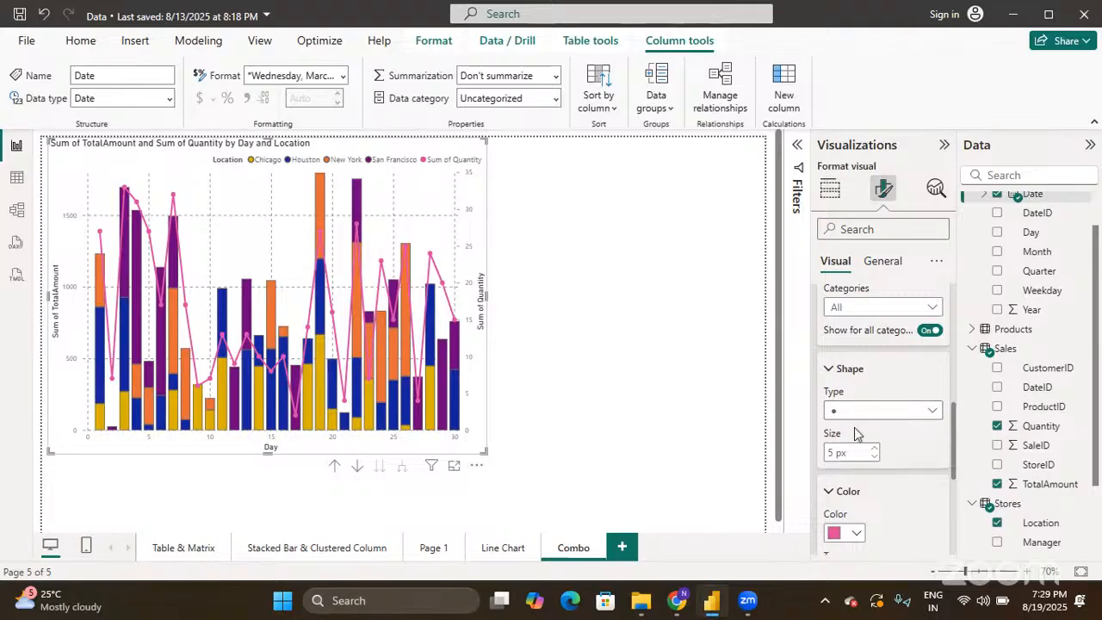
{"action": "scroll", "coordinate": [855, 434], "scroll_direction": "down", "scroll_amount": 3}
{"action": "scroll", "coordinate": [855, 433], "scroll_direction": "down", "scroll_amount": 1}
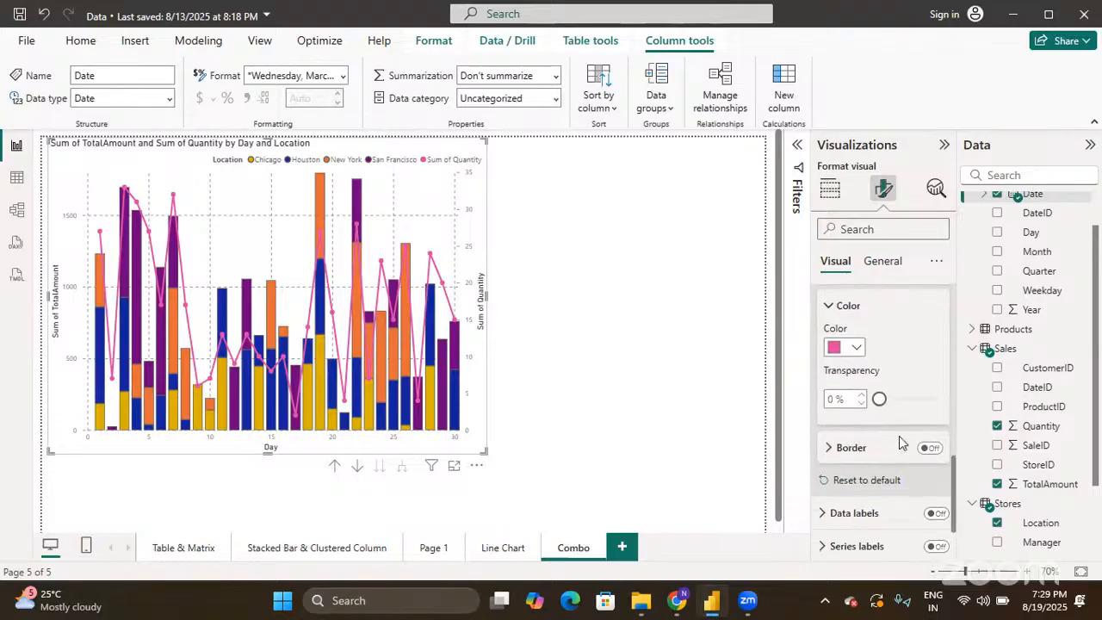
{"action": "left_click", "coordinate": [929, 449]}
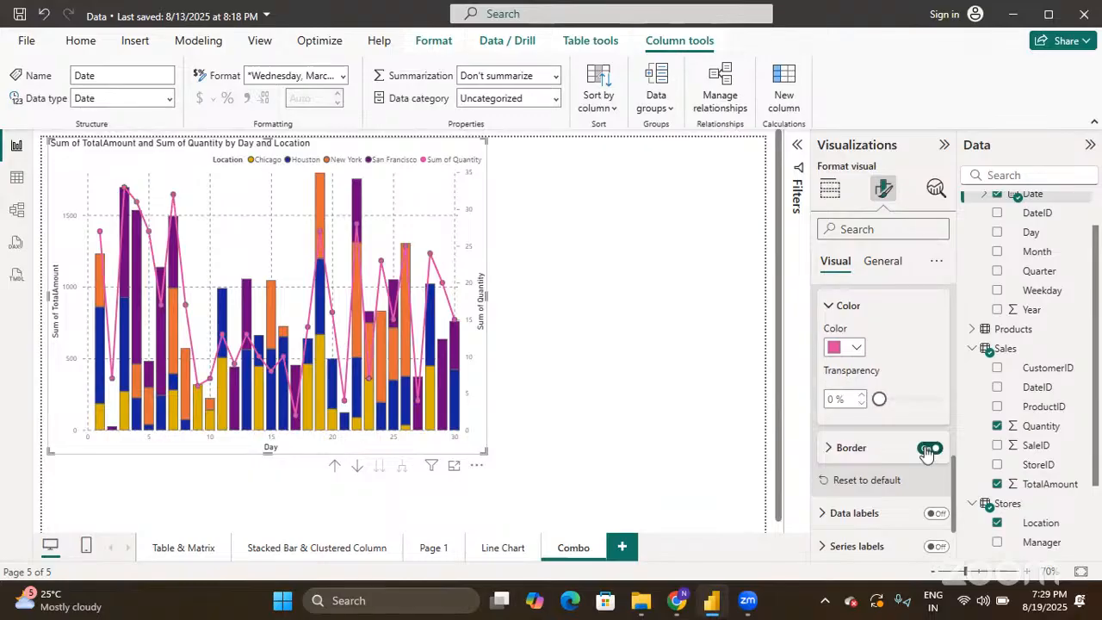
{"action": "scroll", "coordinate": [925, 446], "scroll_direction": "up", "scroll_amount": 5}
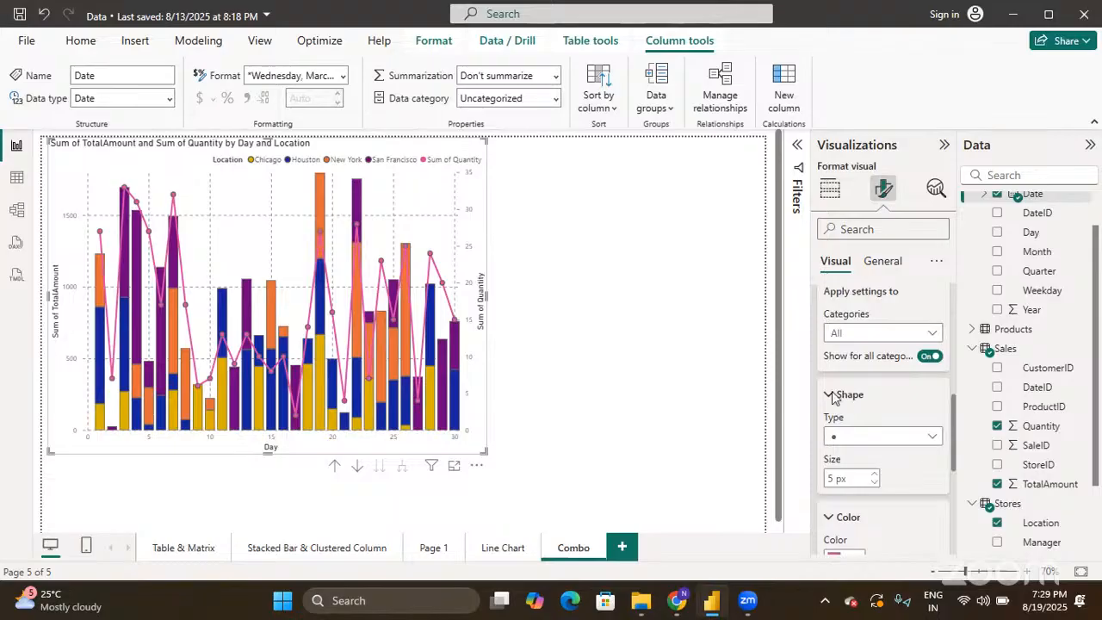
{"action": "scroll", "coordinate": [832, 397], "scroll_direction": "up", "scroll_amount": 2}
{"action": "left_click", "coordinate": [828, 353]}
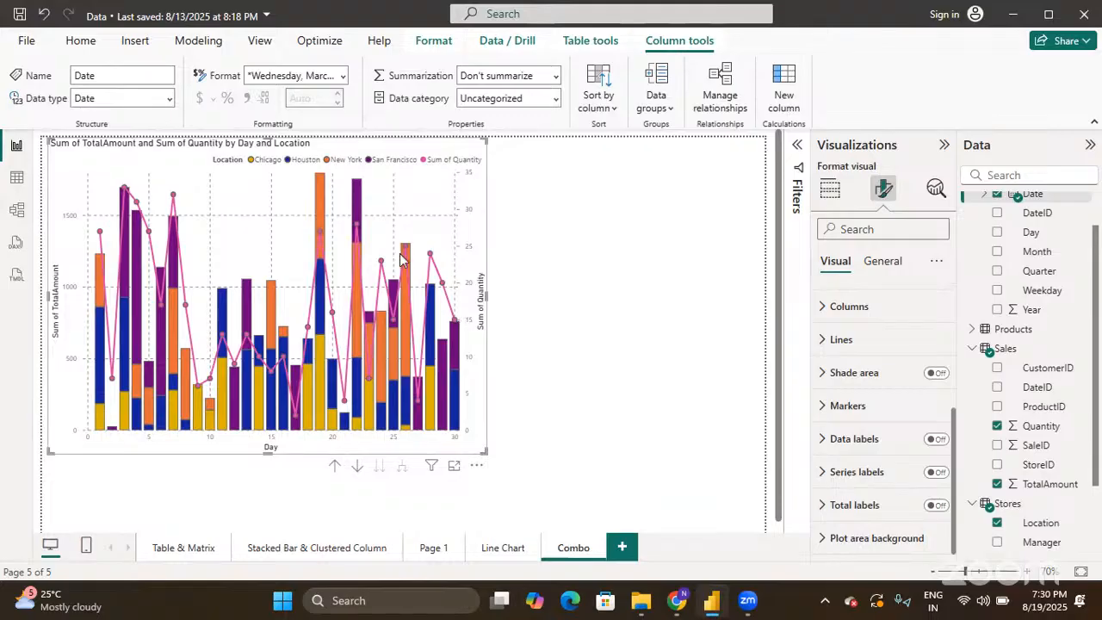
{"action": "left_click", "coordinate": [936, 440]}
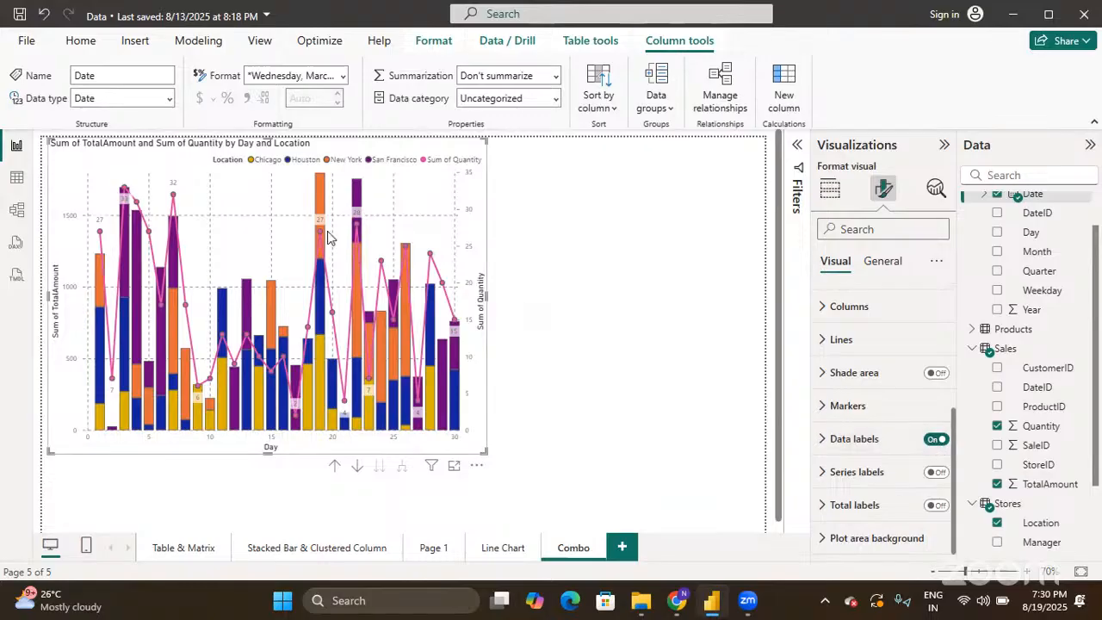
{"action": "left_click", "coordinate": [831, 452]}
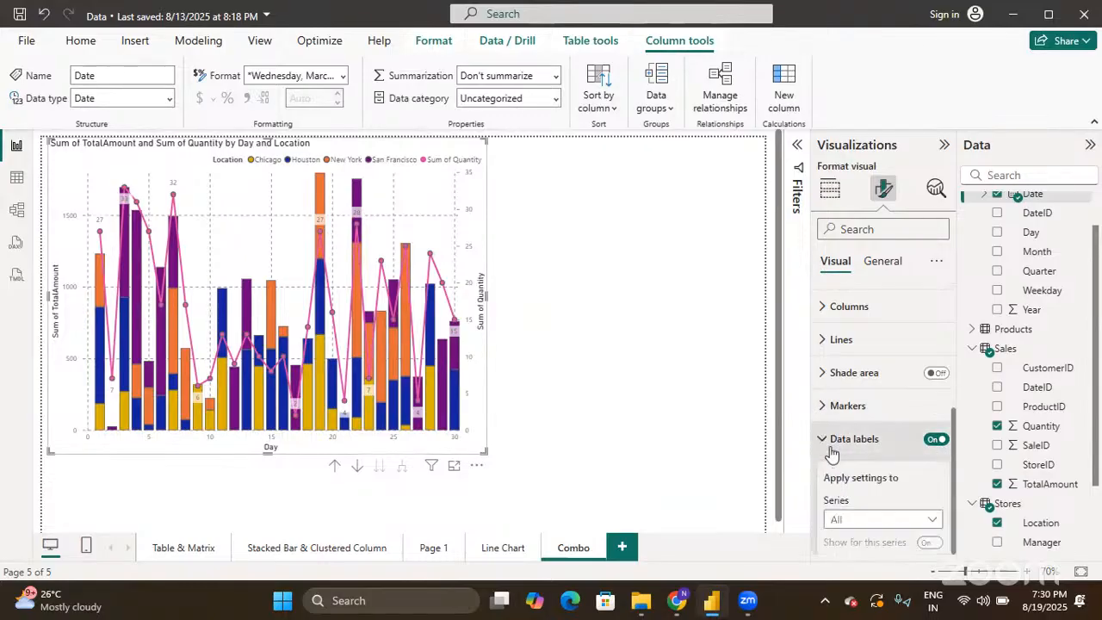
{"action": "scroll", "coordinate": [831, 454], "scroll_direction": "down", "scroll_amount": 5}
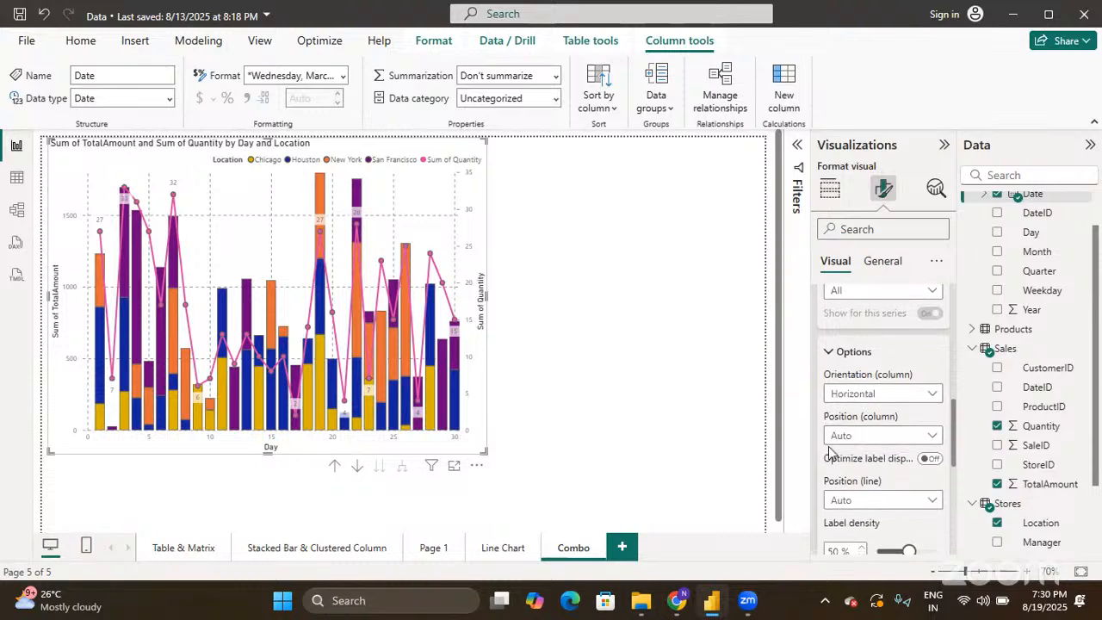
{"action": "scroll", "coordinate": [829, 450], "scroll_direction": "up", "scroll_amount": 2}
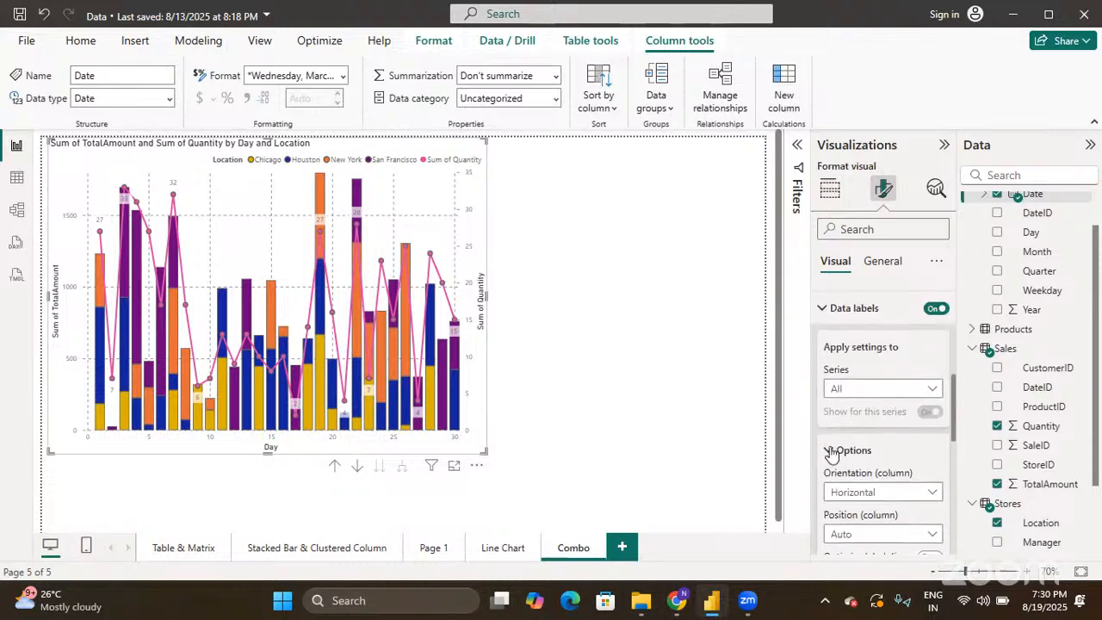
{"action": "left_click", "coordinate": [824, 308]}
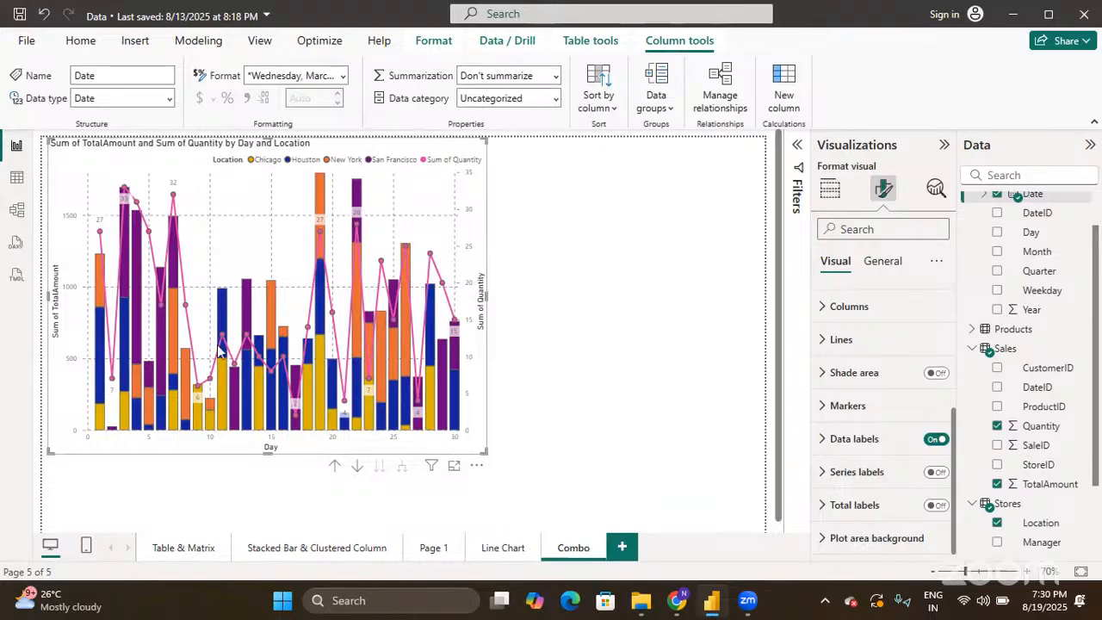
- Turn on series labels with a background set to 95% transparency
{"action": "mouse_move", "coordinate": [343, 312]}
{"action": "left_click", "coordinate": [936, 473]}
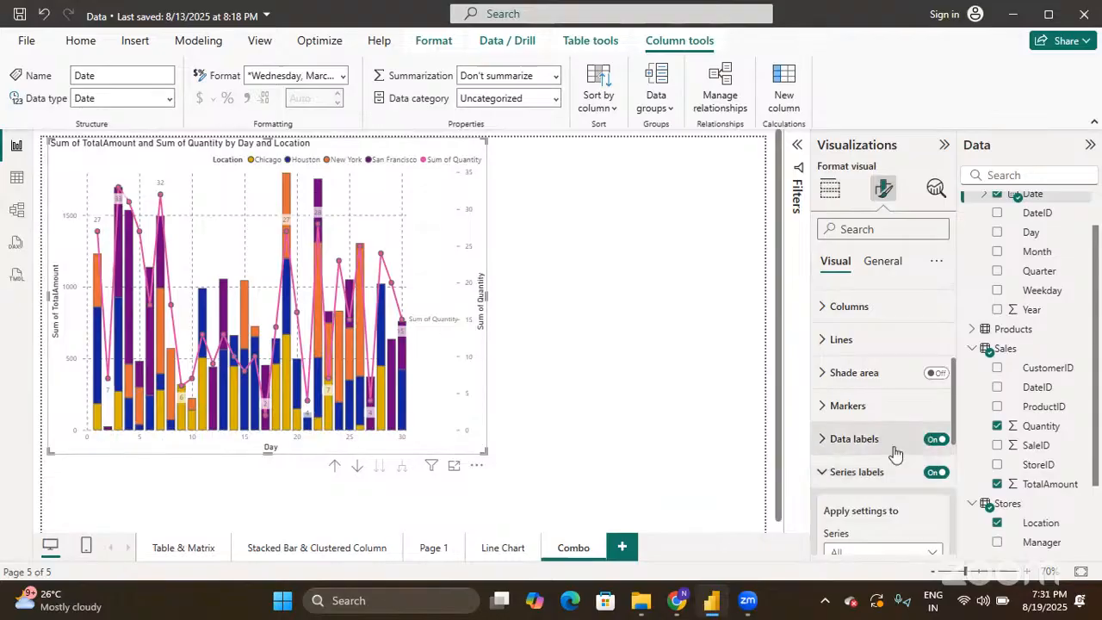
{"action": "scroll", "coordinate": [896, 454], "scroll_direction": "down", "scroll_amount": 5}
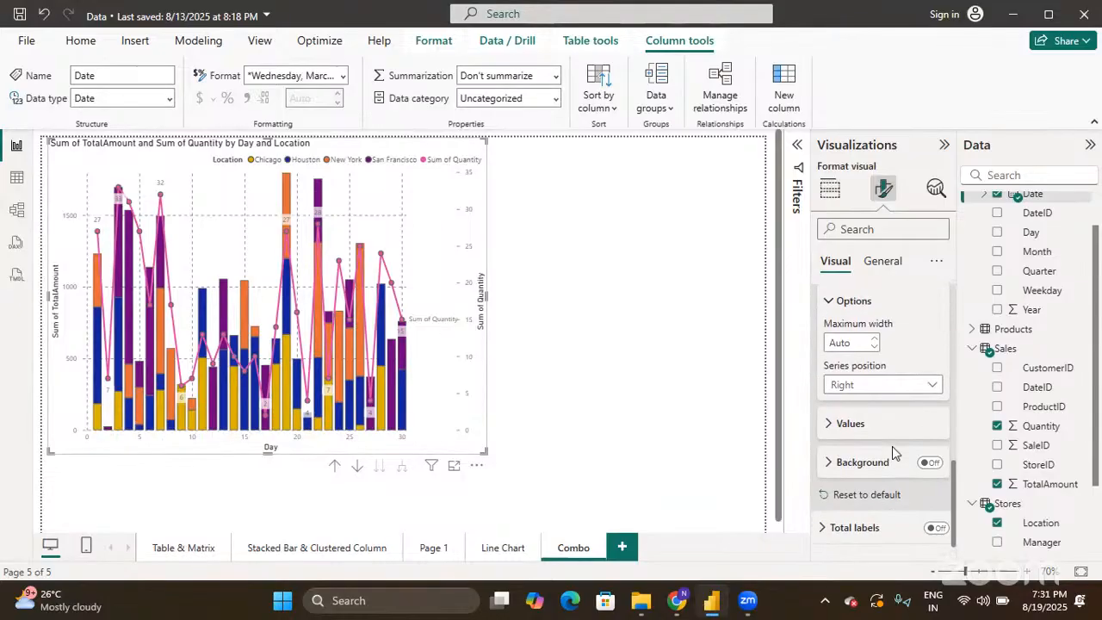
{"action": "left_click", "coordinate": [930, 463]}
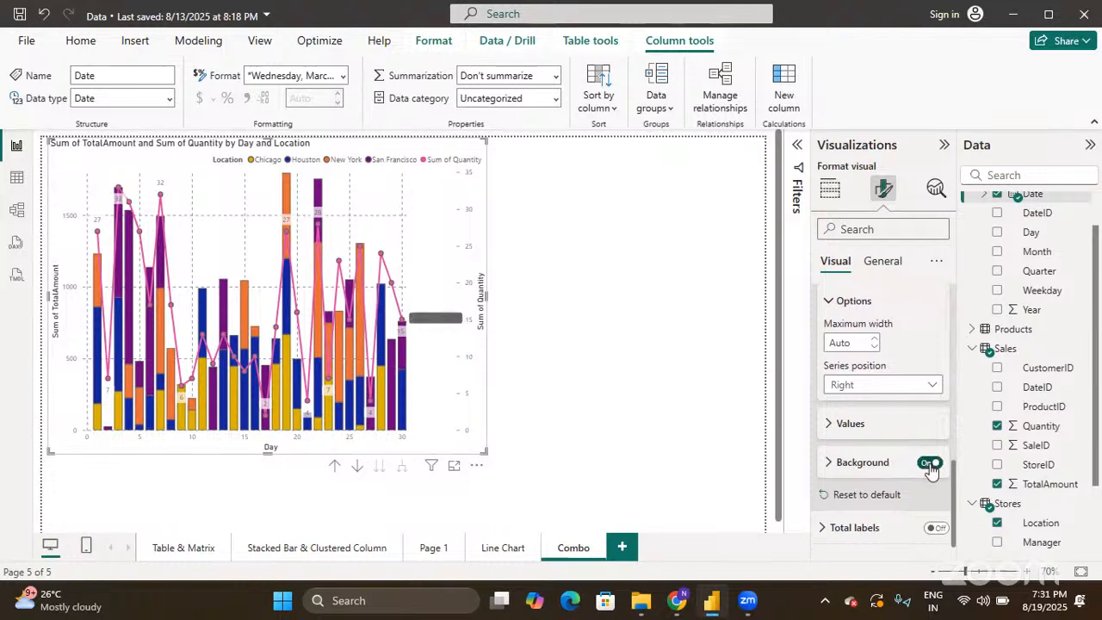
{"action": "left_click", "coordinate": [832, 466]}
{"action": "scroll", "coordinate": [844, 457], "scroll_direction": "down", "scroll_amount": 2}
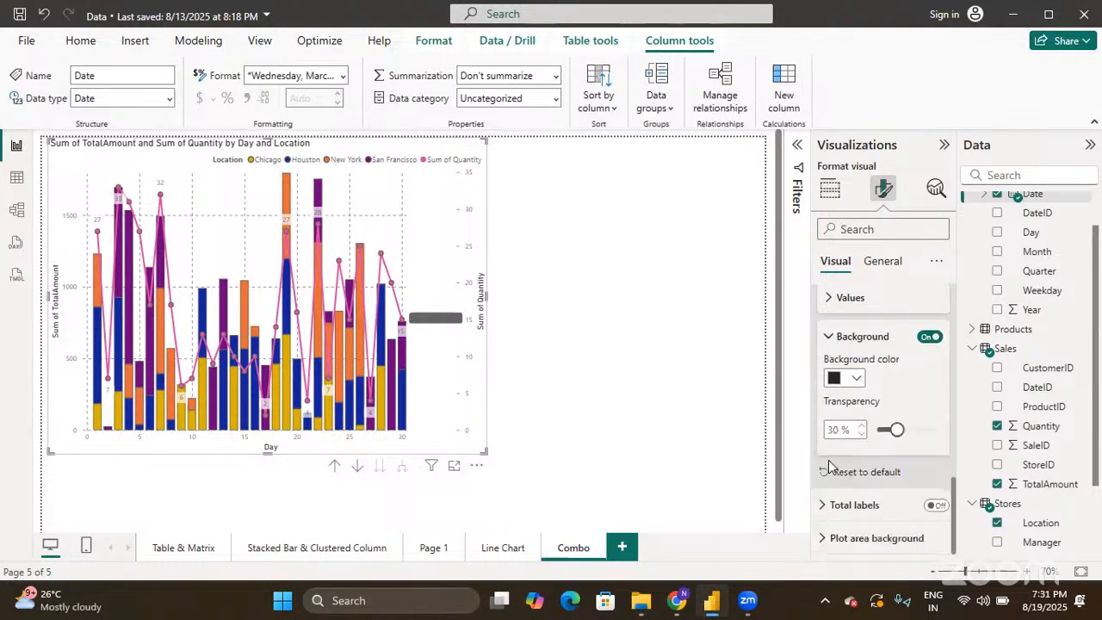
{"action": "left_click", "coordinate": [882, 431]}
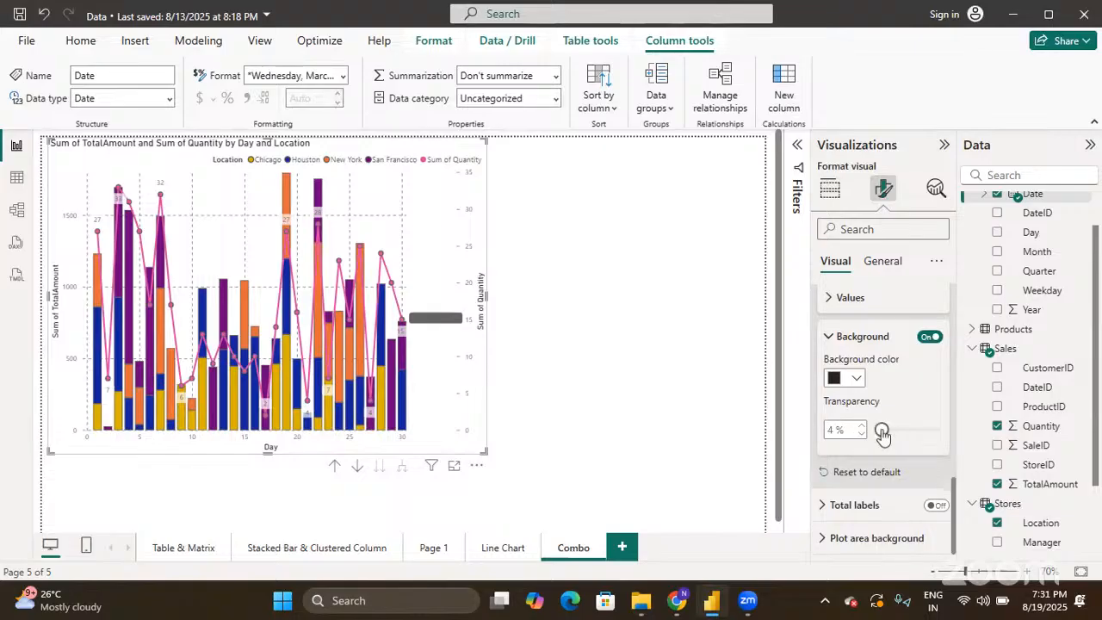
{"action": "left_click_drag", "start_coordinate": [880, 431], "coordinate": [938, 434]}
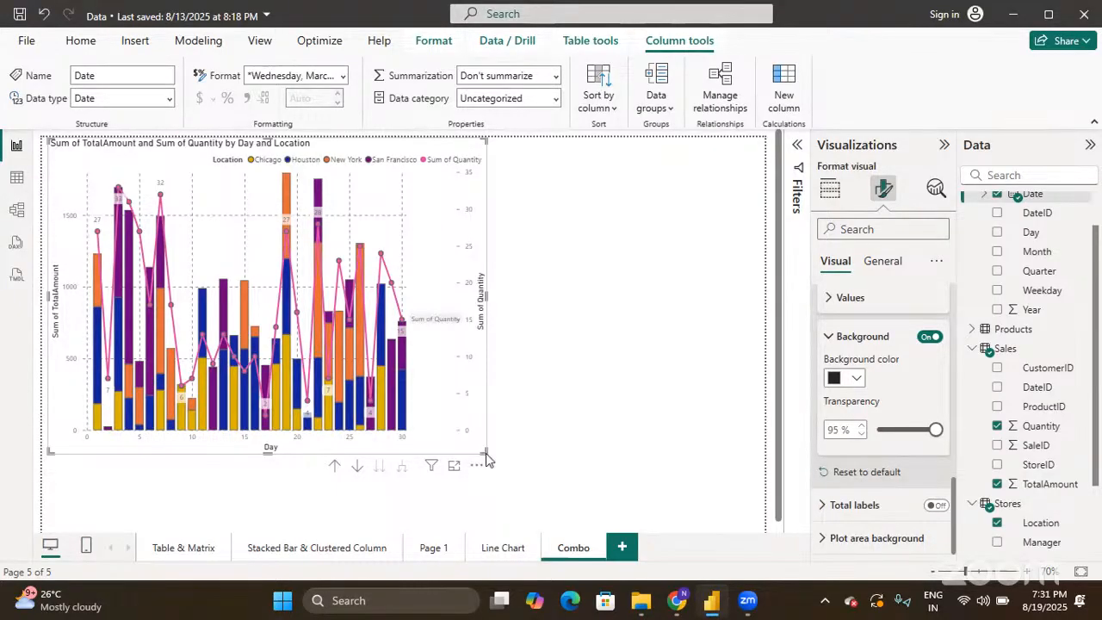
- Enlarge the combo chart on the page and collapse the Series labels card
{"action": "left_click_drag", "start_coordinate": [486, 454], "coordinate": [689, 518]}
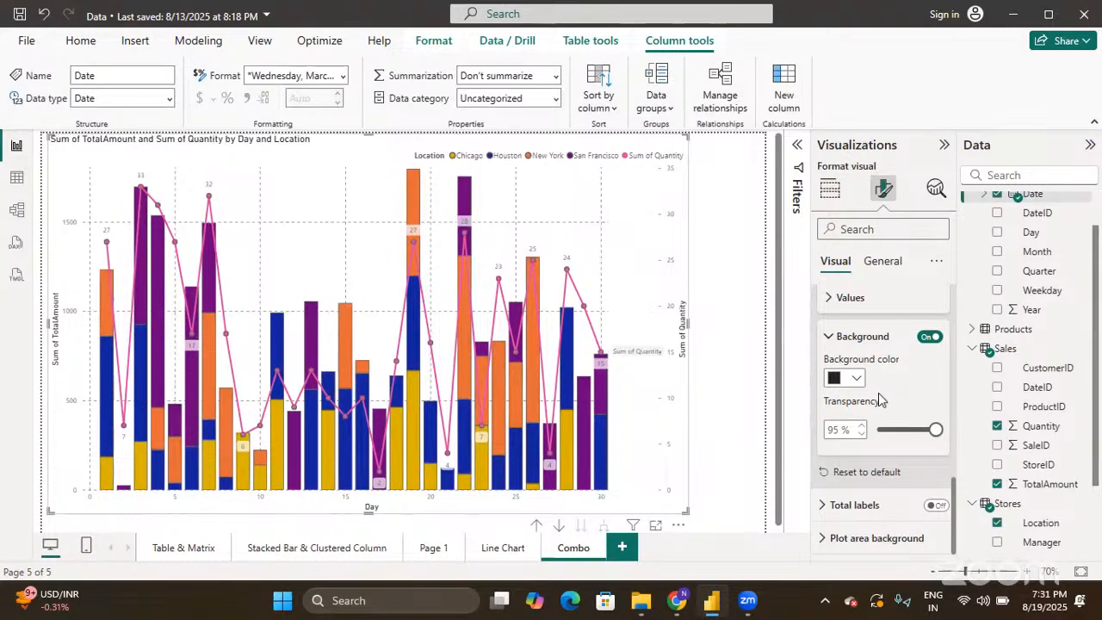
{"action": "scroll", "coordinate": [879, 396], "scroll_direction": "up", "scroll_amount": 5}
{"action": "scroll", "coordinate": [879, 396], "scroll_direction": "up", "scroll_amount": 3}
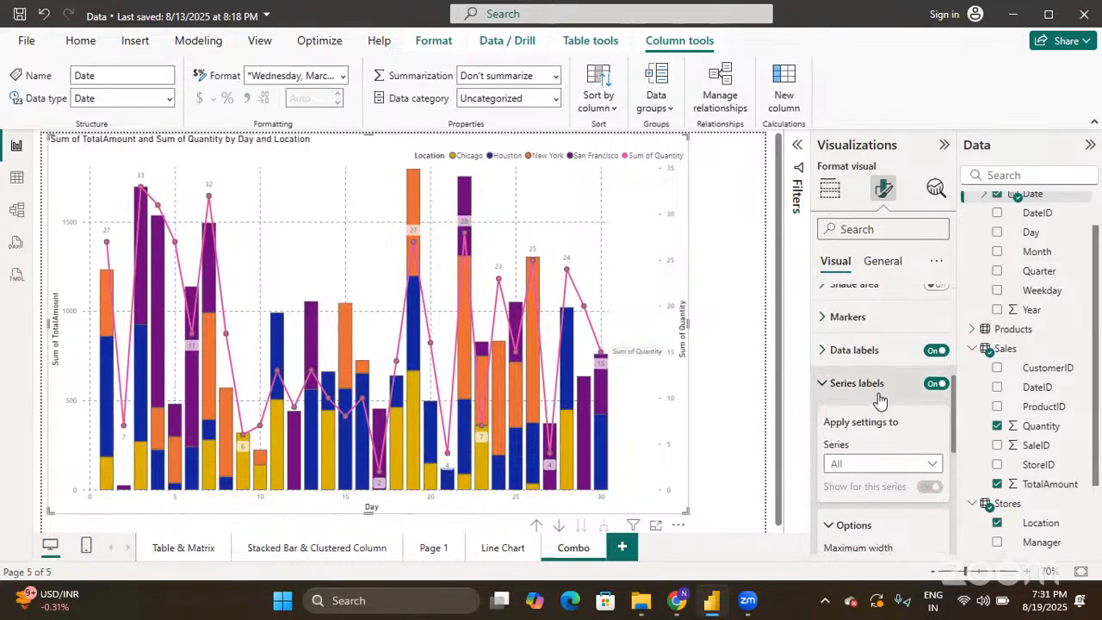
{"action": "left_click", "coordinate": [834, 383]}
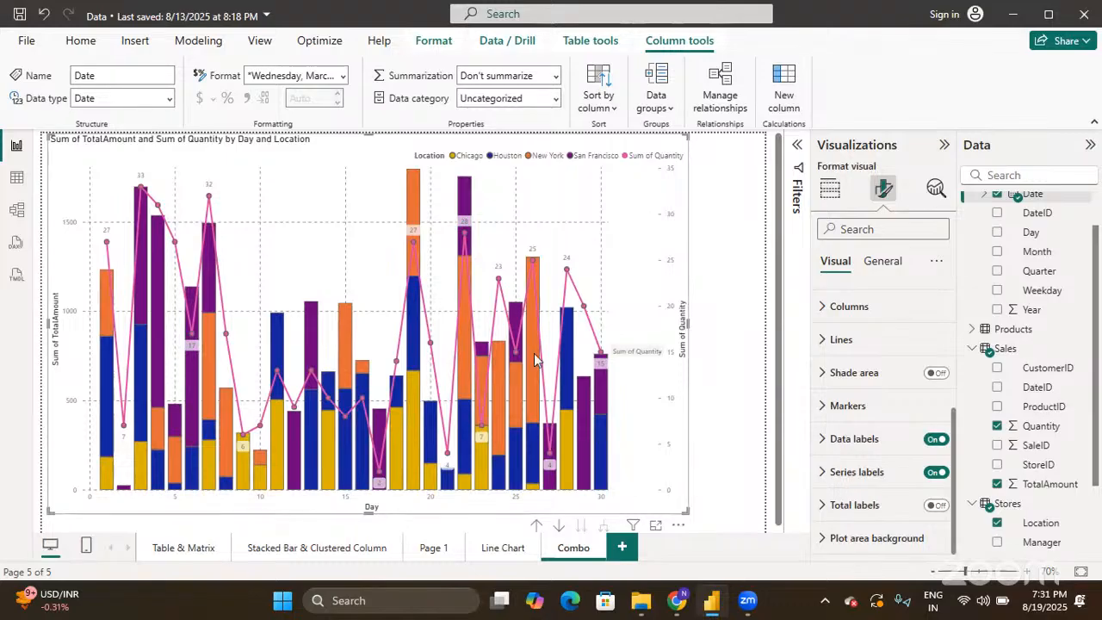
{"action": "mouse_move", "coordinate": [466, 397]}
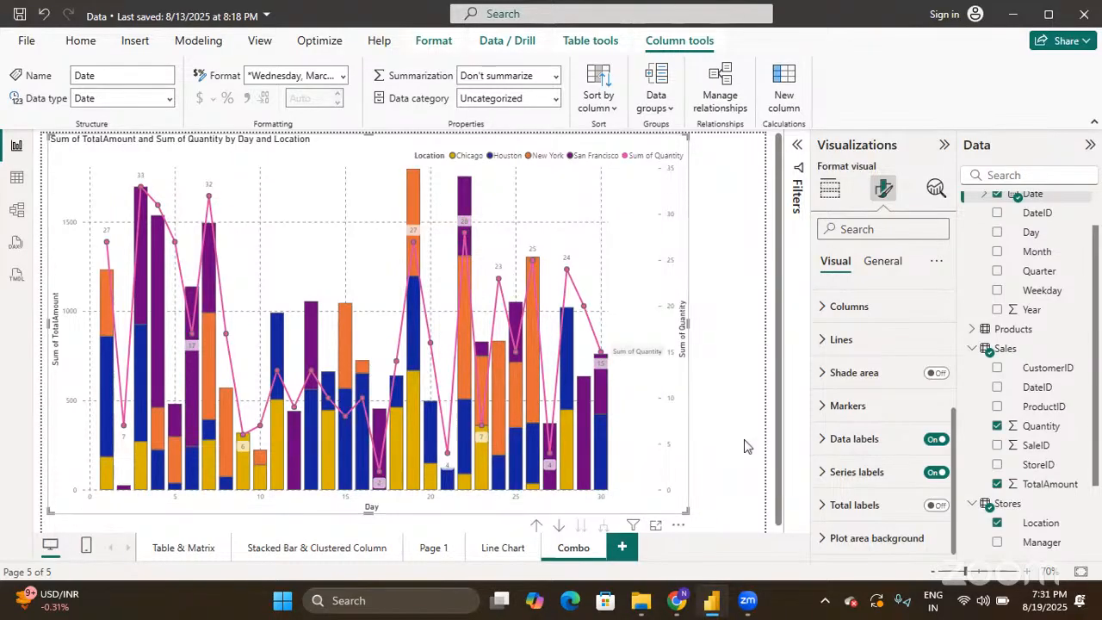
- Show total labels above the stacked columns on a light grey background at 73% transparency
{"action": "left_click", "coordinate": [936, 506]}
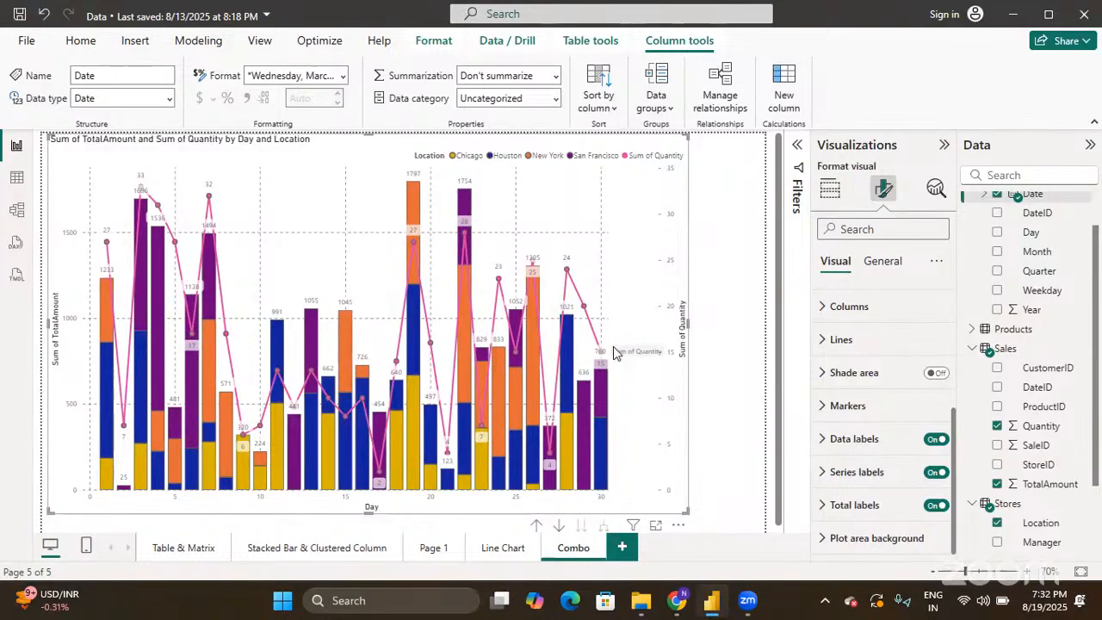
{"action": "left_click", "coordinate": [819, 505]}
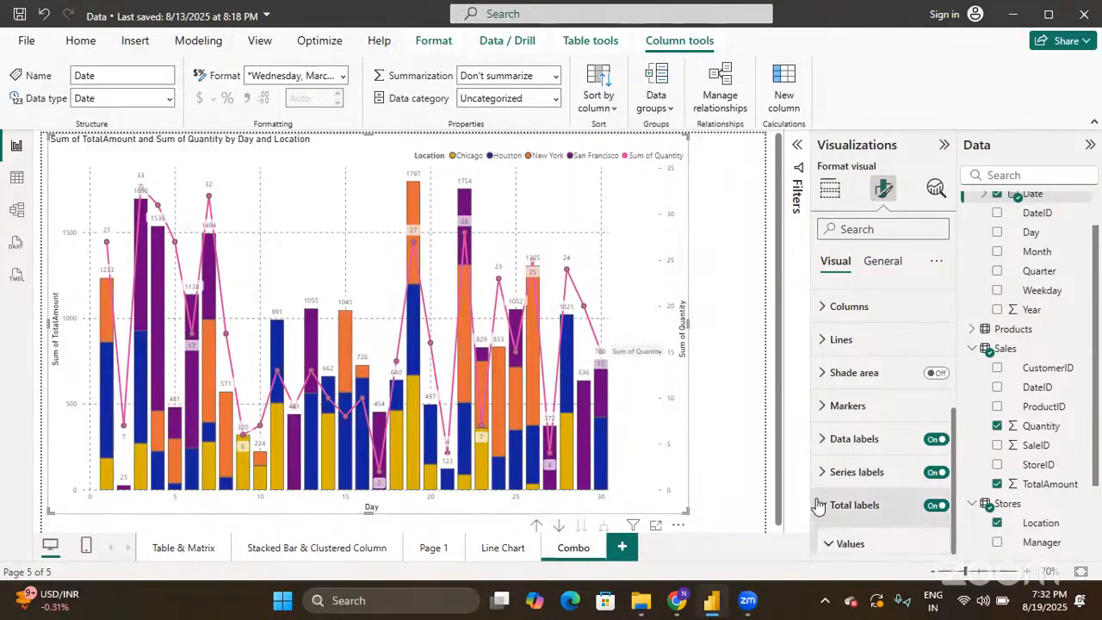
{"action": "scroll", "coordinate": [819, 505], "scroll_direction": "down", "scroll_amount": 1}
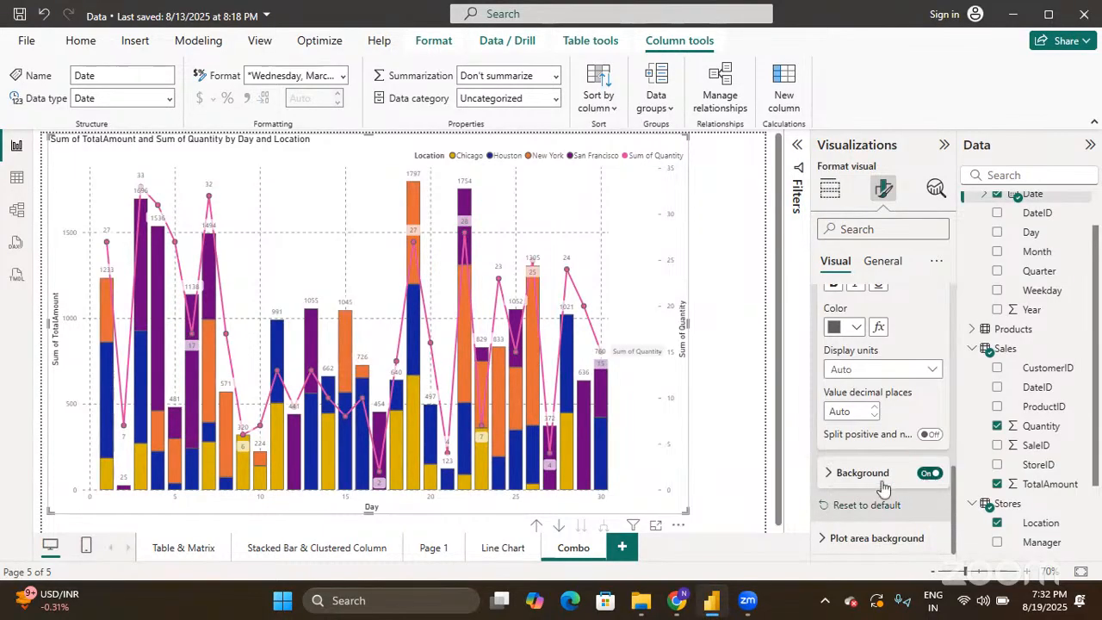
{"action": "left_click", "coordinate": [831, 473]}
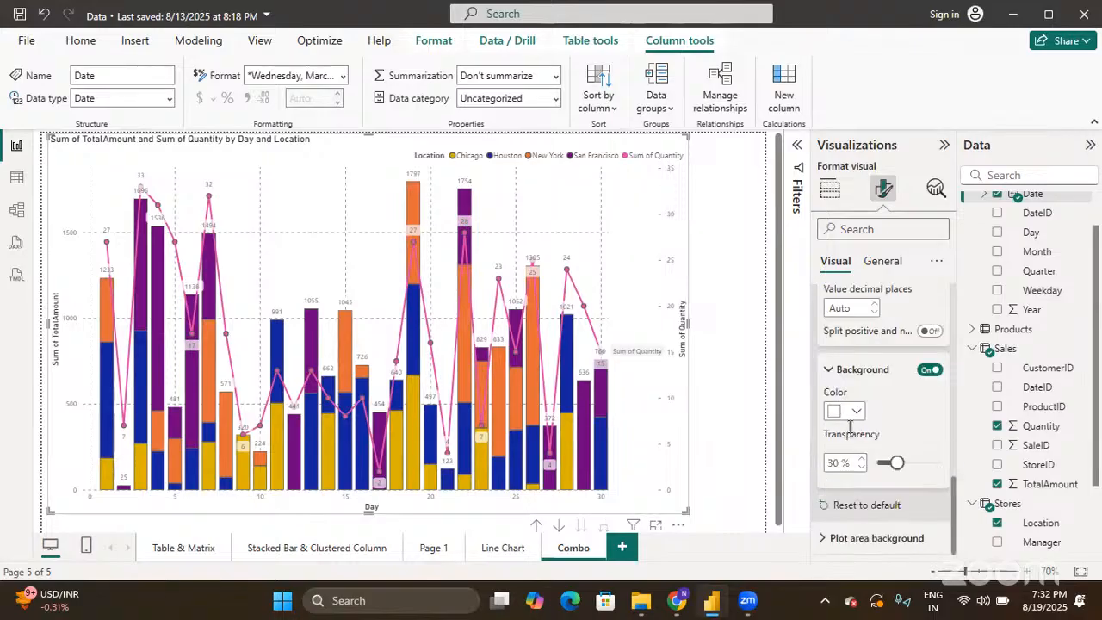
{"action": "left_click", "coordinate": [855, 412]}
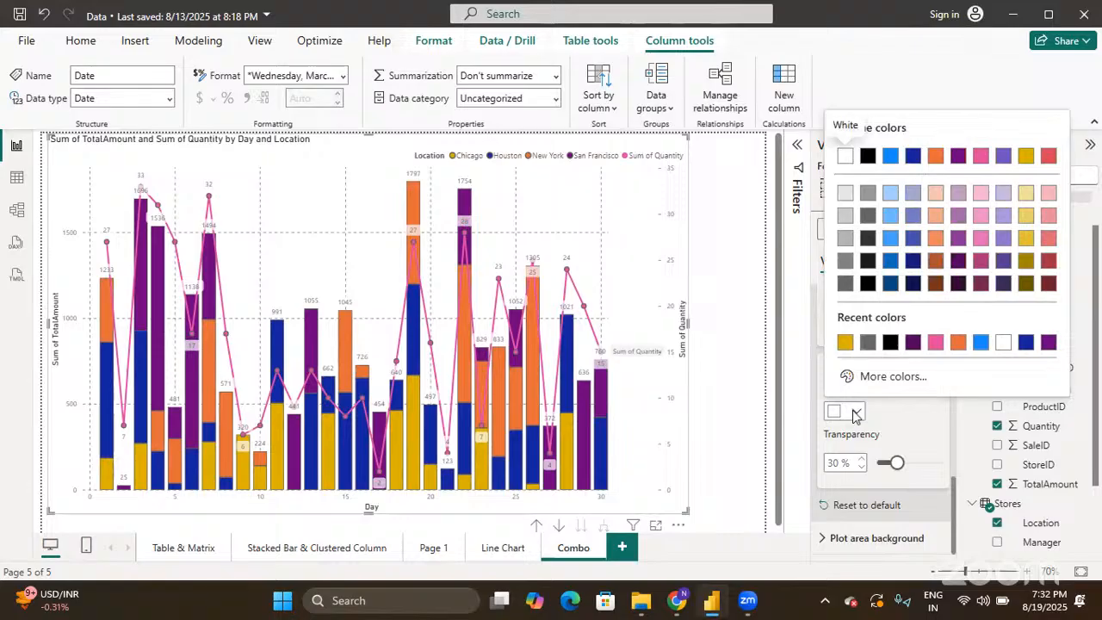
{"action": "left_click", "coordinate": [845, 217]}
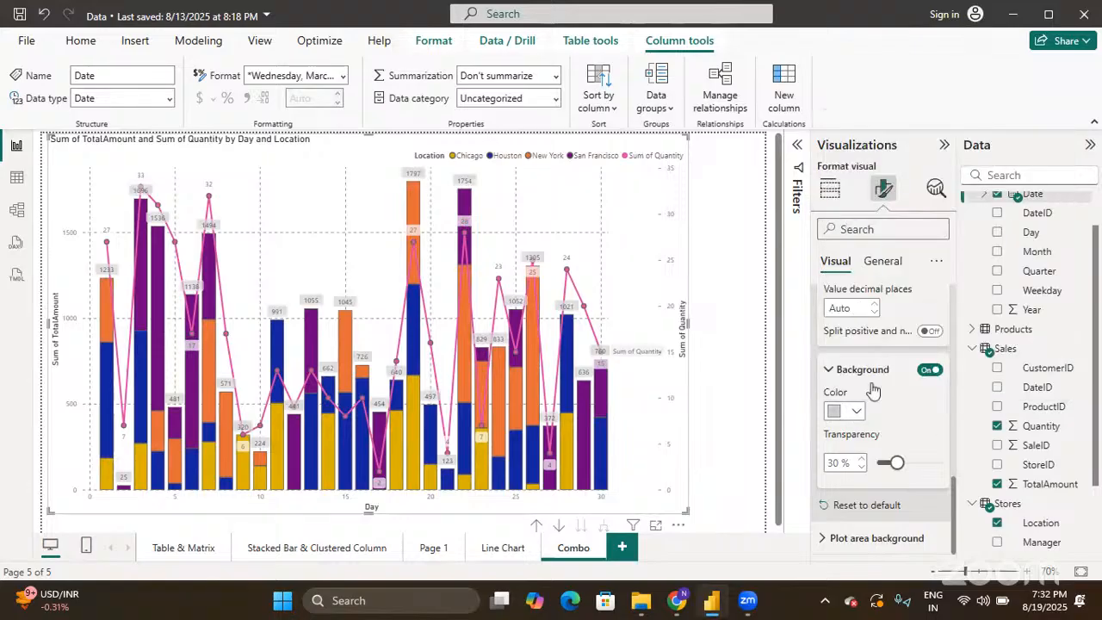
{"action": "left_click_drag", "start_coordinate": [897, 463], "coordinate": [912, 465]}
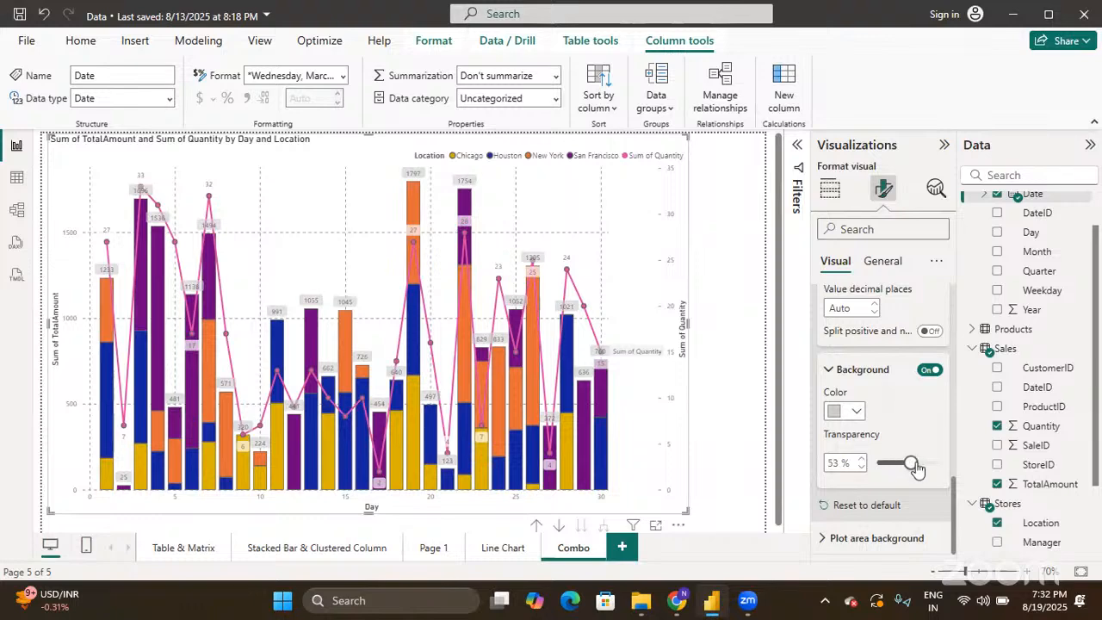
{"action": "left_click_drag", "start_coordinate": [915, 466], "coordinate": [923, 468]}
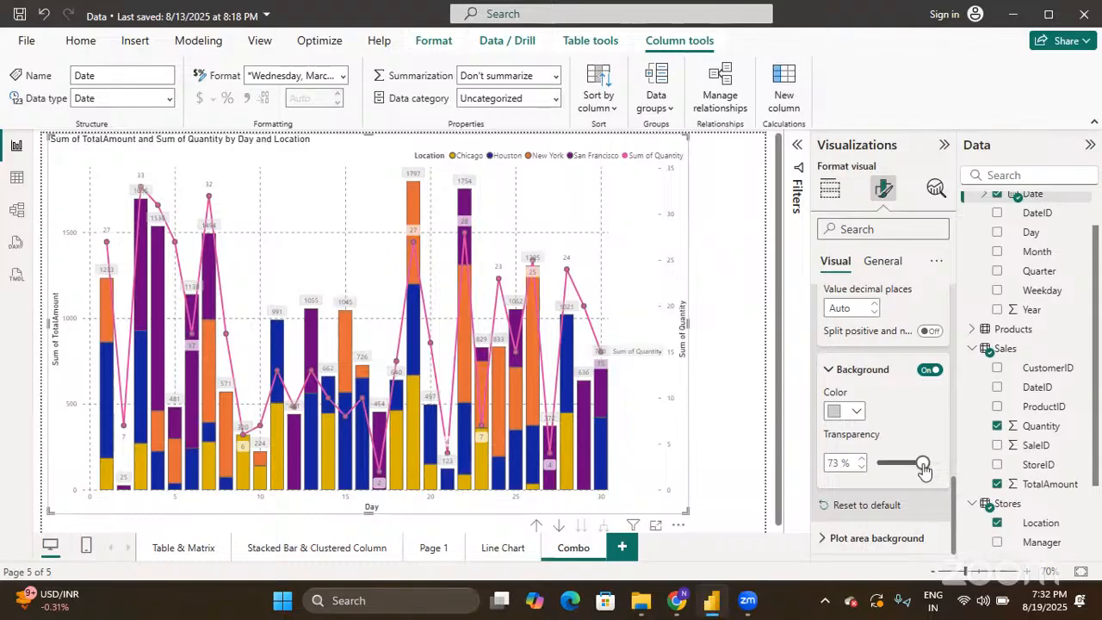
{"action": "scroll", "coordinate": [832, 379], "scroll_direction": "up", "scroll_amount": 5}
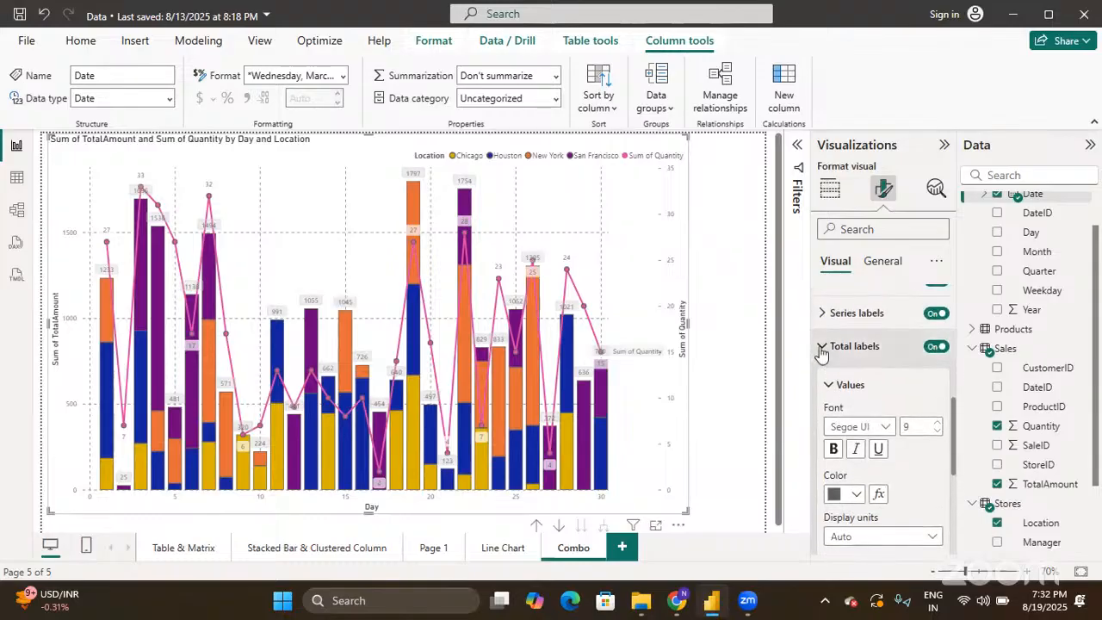
{"action": "left_click", "coordinate": [822, 347]}
{"action": "scroll", "coordinate": [822, 353], "scroll_direction": "up", "scroll_amount": 3}
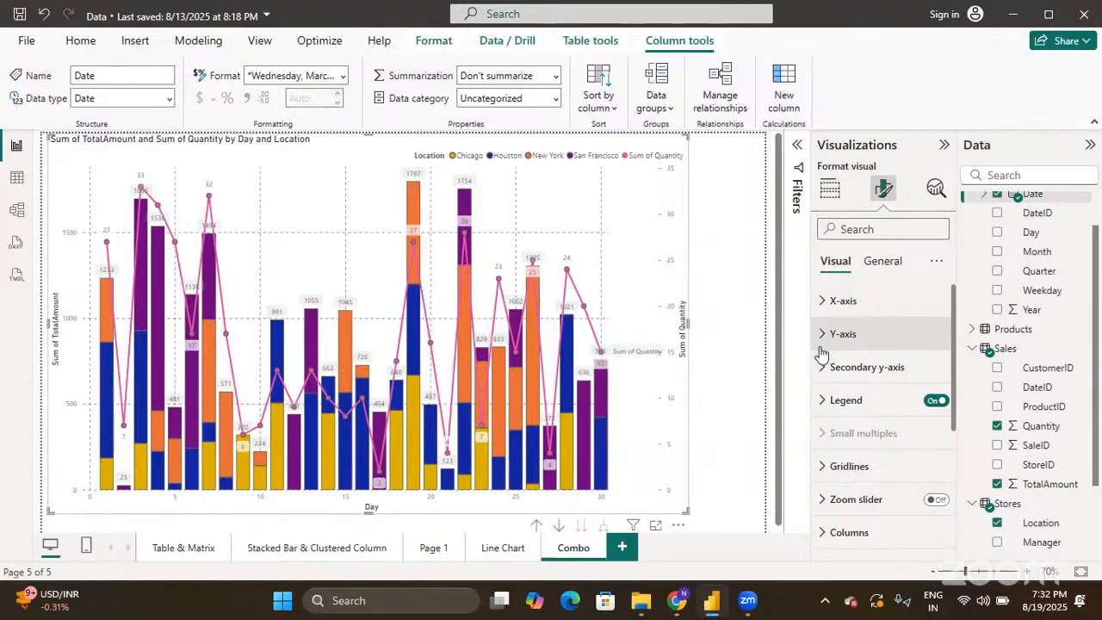
- Replace the chart's title text with 'COMBO CHART'
{"action": "left_click", "coordinate": [886, 262]}
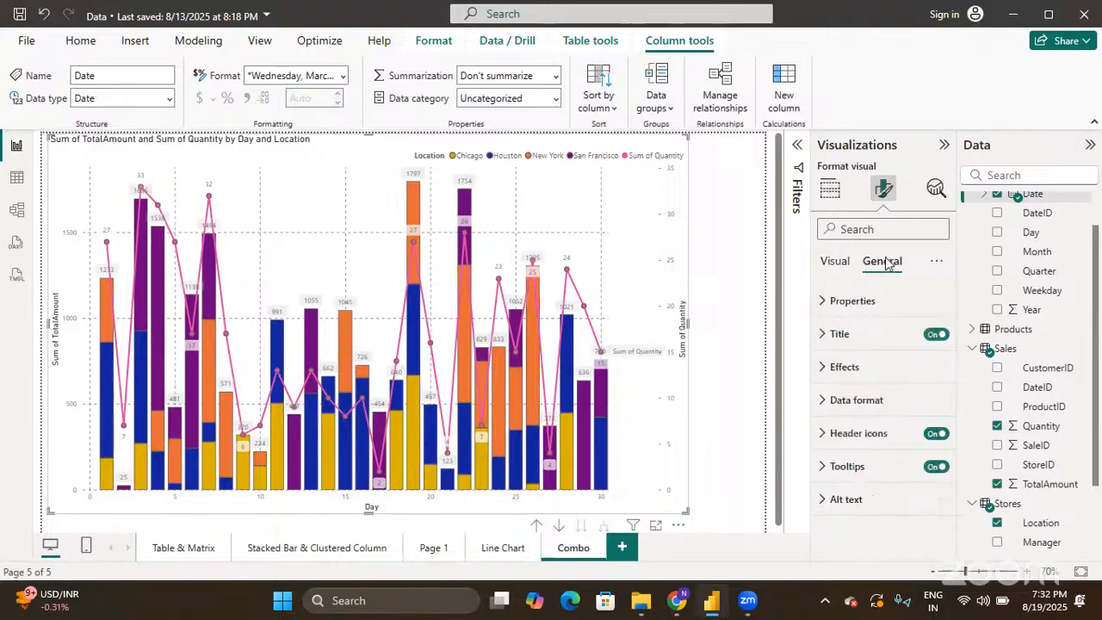
{"action": "left_click", "coordinate": [821, 336]}
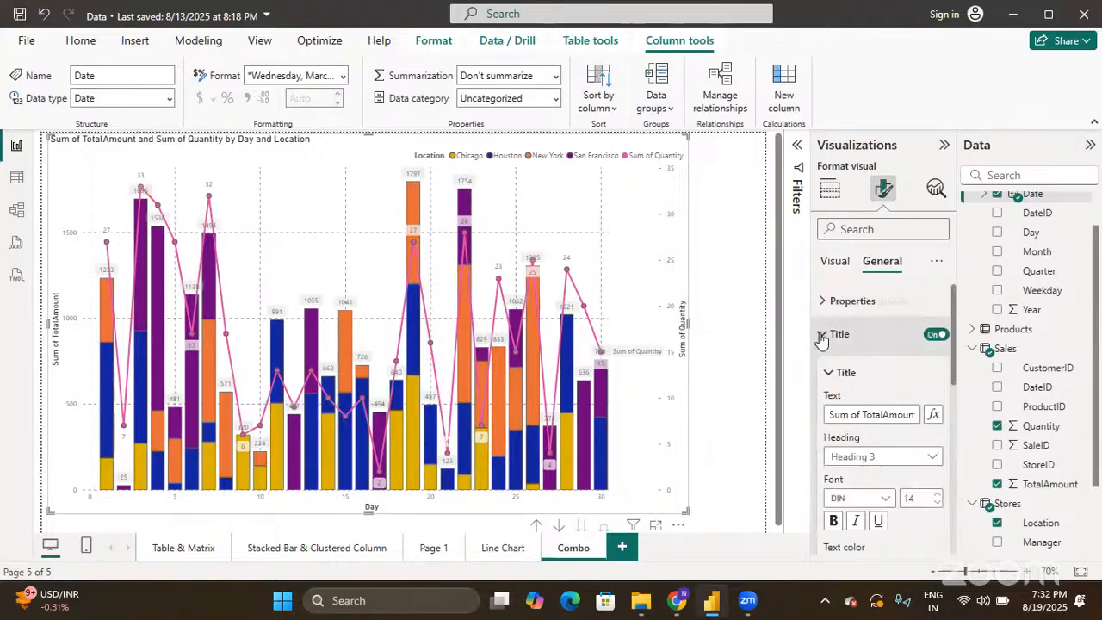
{"action": "double_click", "coordinate": [870, 414]}
{"action": "key", "text": "ctrl+a"}
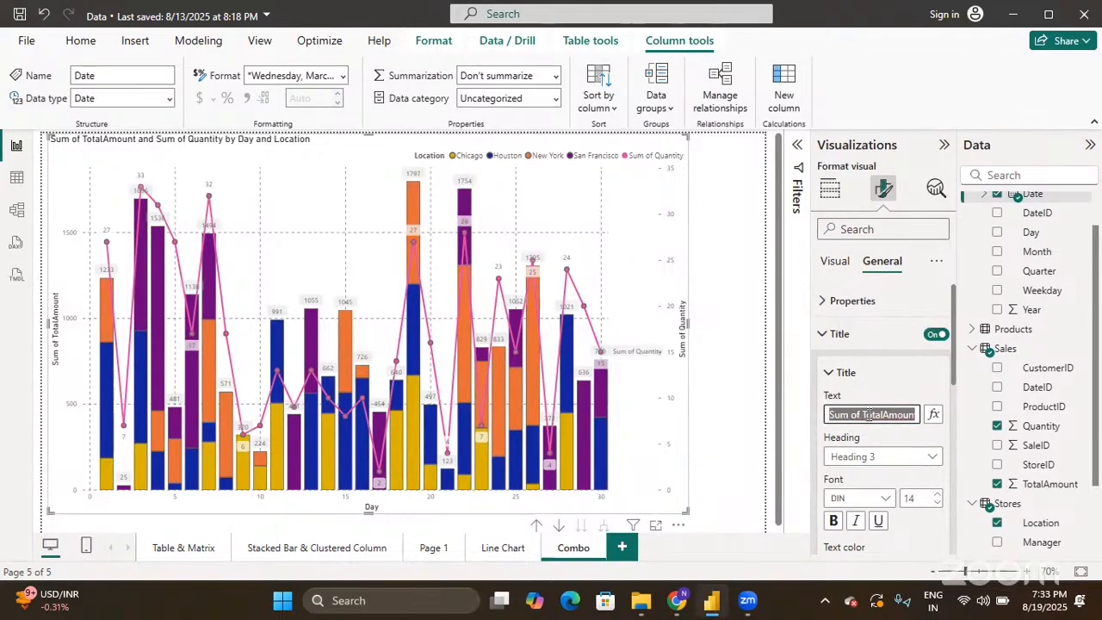
{"action": "type", "text": "C"}
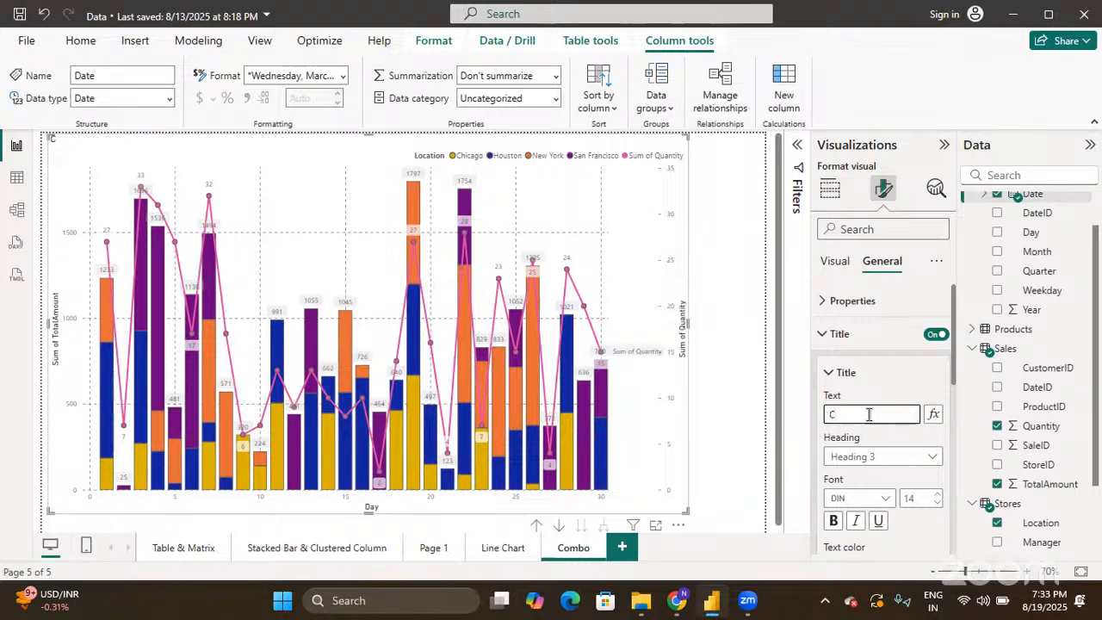
{"action": "type", "text": "OMBO CHART"}
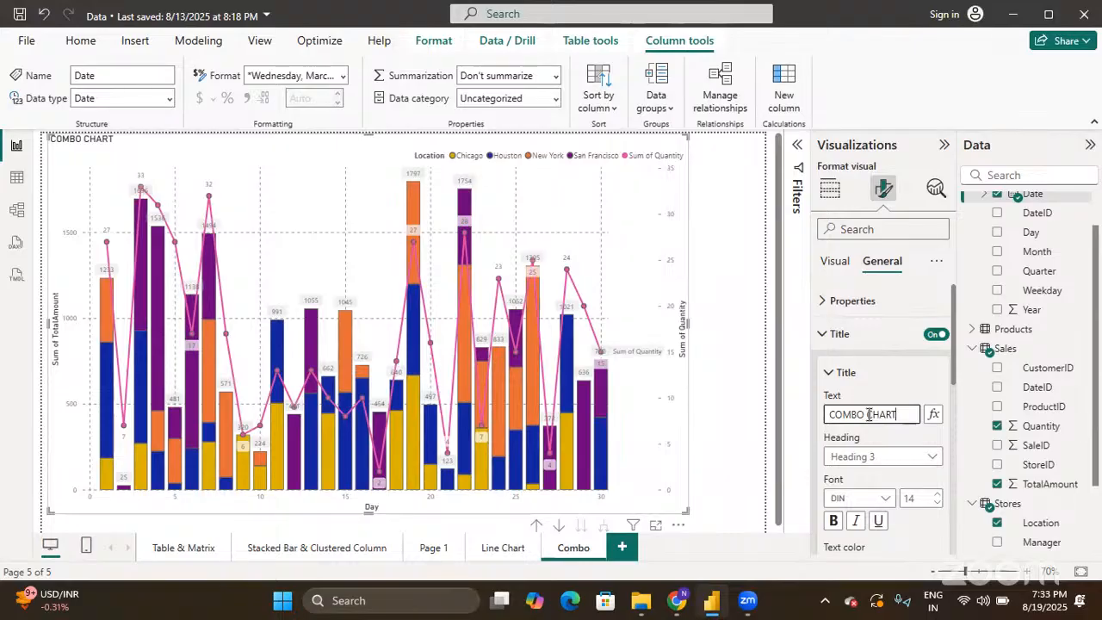
- Make the combo chart title bold and raise its font size to 20
{"action": "scroll", "coordinate": [893, 435], "scroll_direction": "down", "scroll_amount": 2}
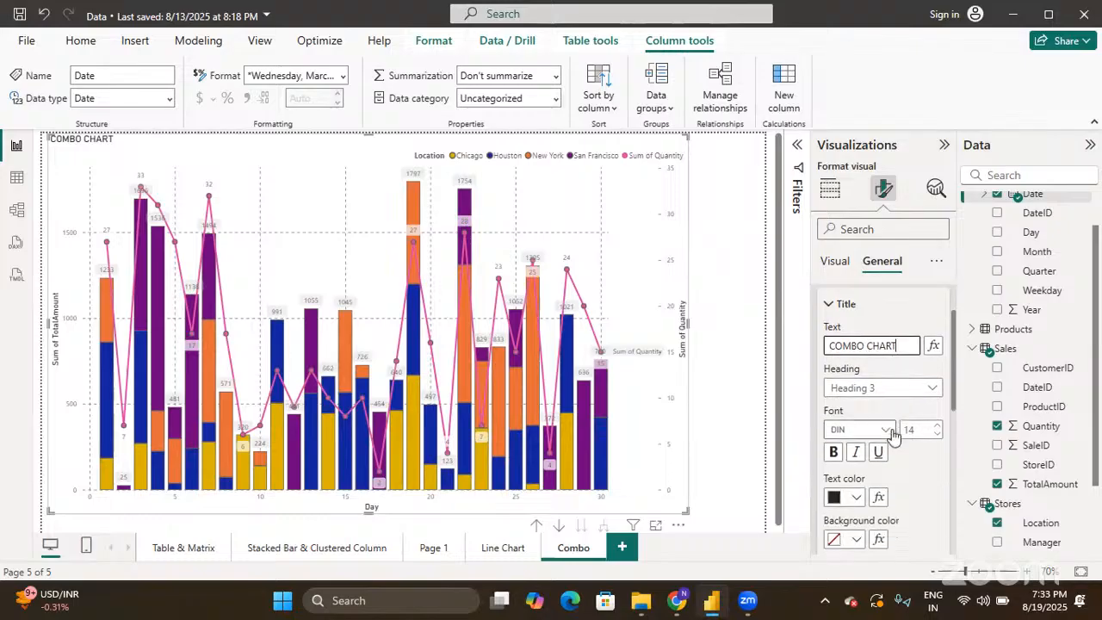
{"action": "left_click", "coordinate": [833, 453]}
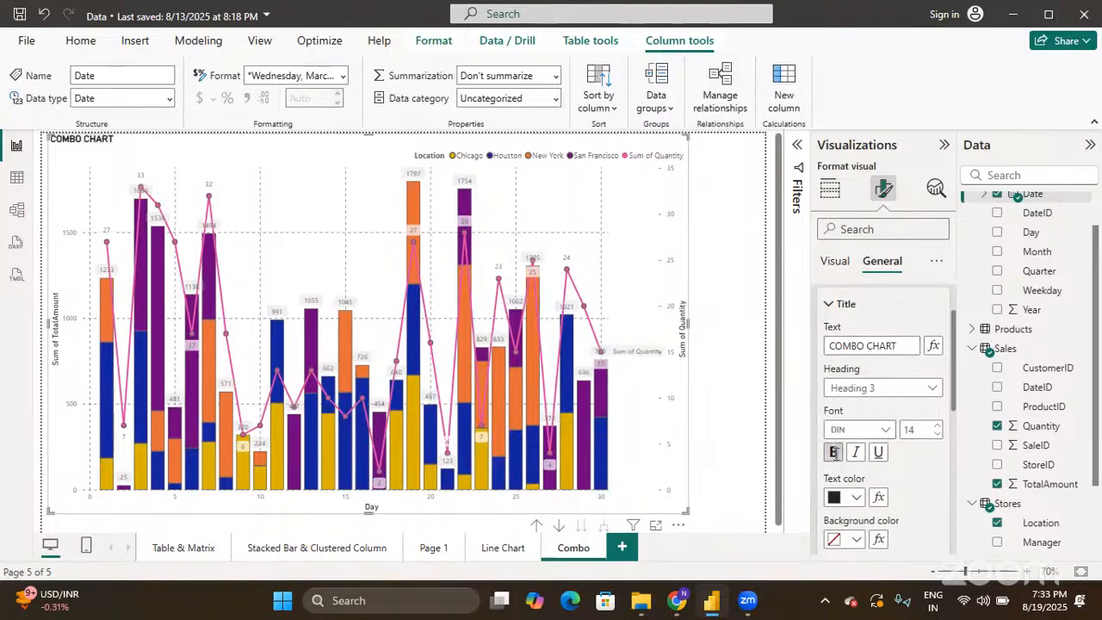
{"action": "left_click", "coordinate": [938, 425]}
{"action": "left_click", "coordinate": [938, 426]}
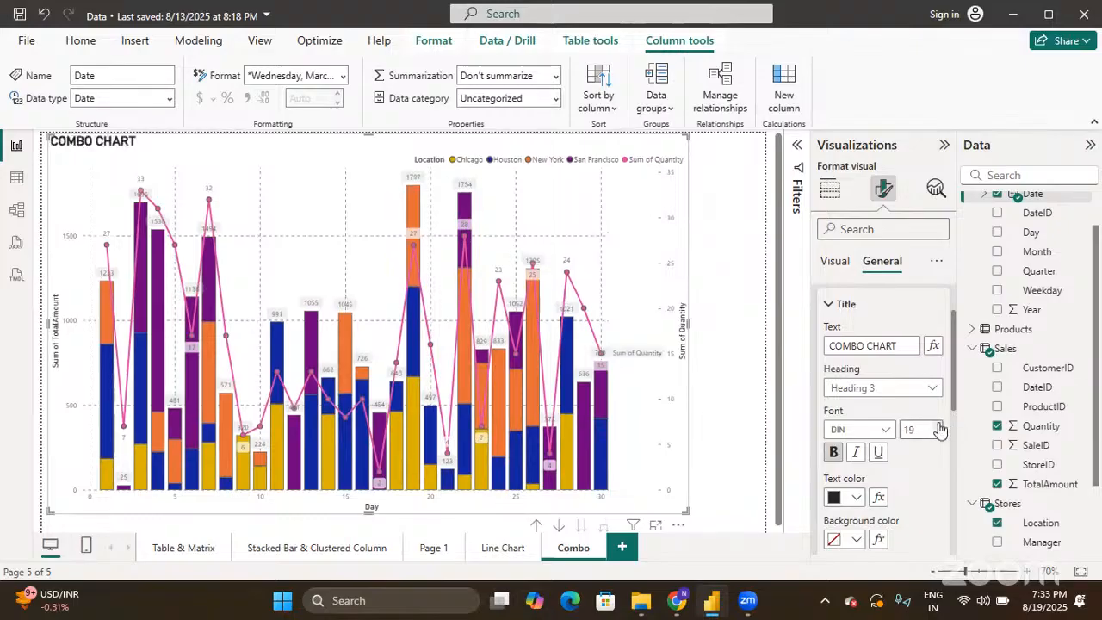
{"action": "left_click", "coordinate": [940, 428]}
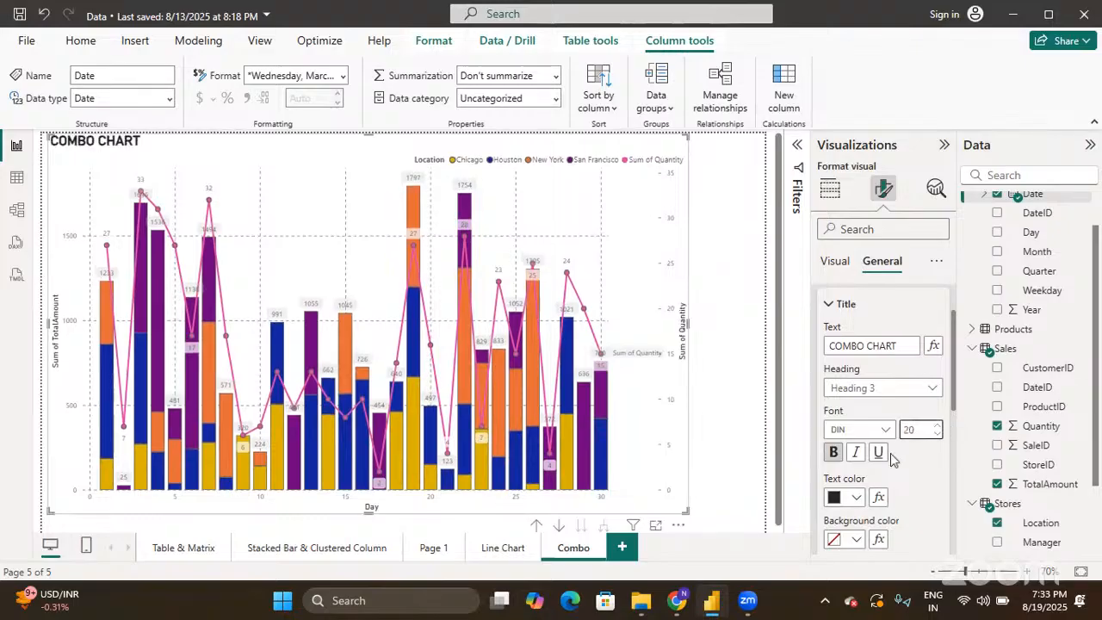
- Colour the title text blue on a light-blue background and centre it horizontally
{"action": "left_click", "coordinate": [857, 500]}
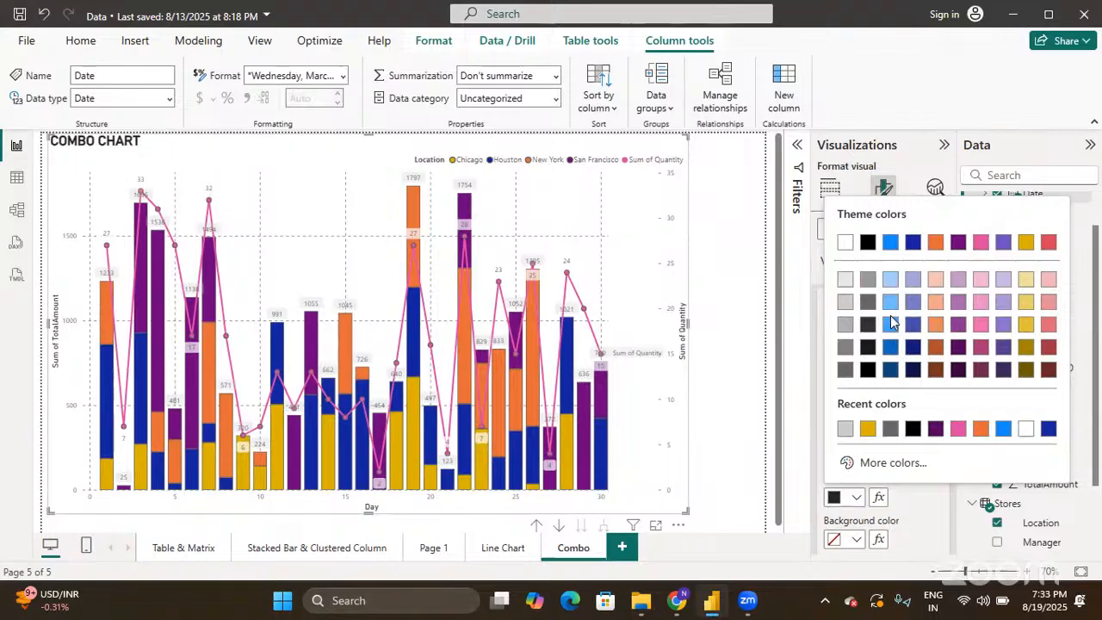
{"action": "left_click", "coordinate": [892, 241]}
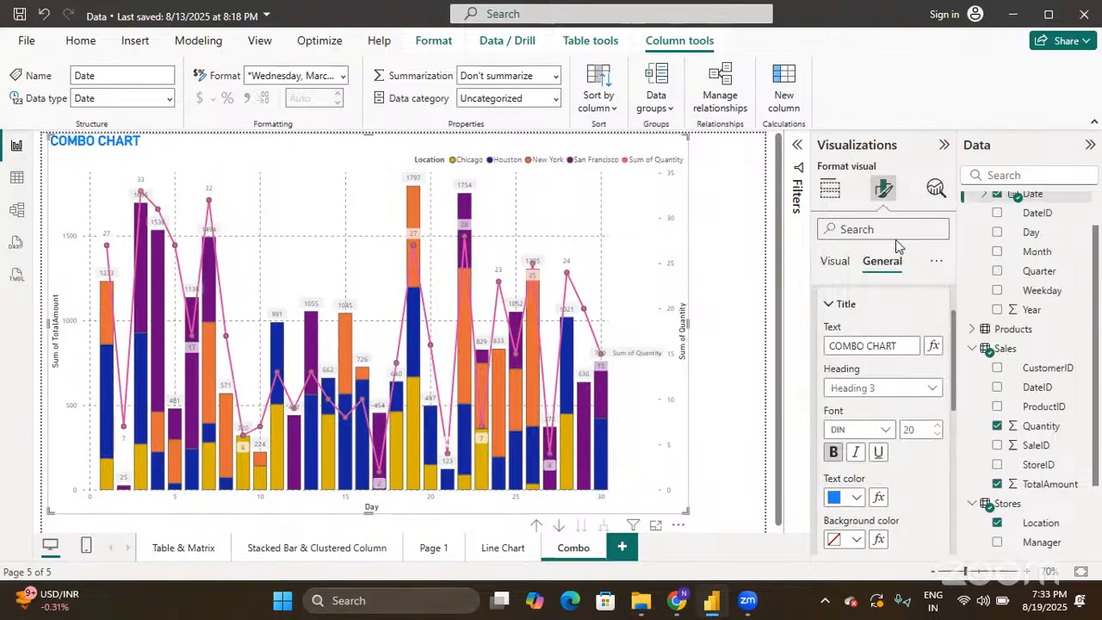
{"action": "left_click", "coordinate": [857, 540]}
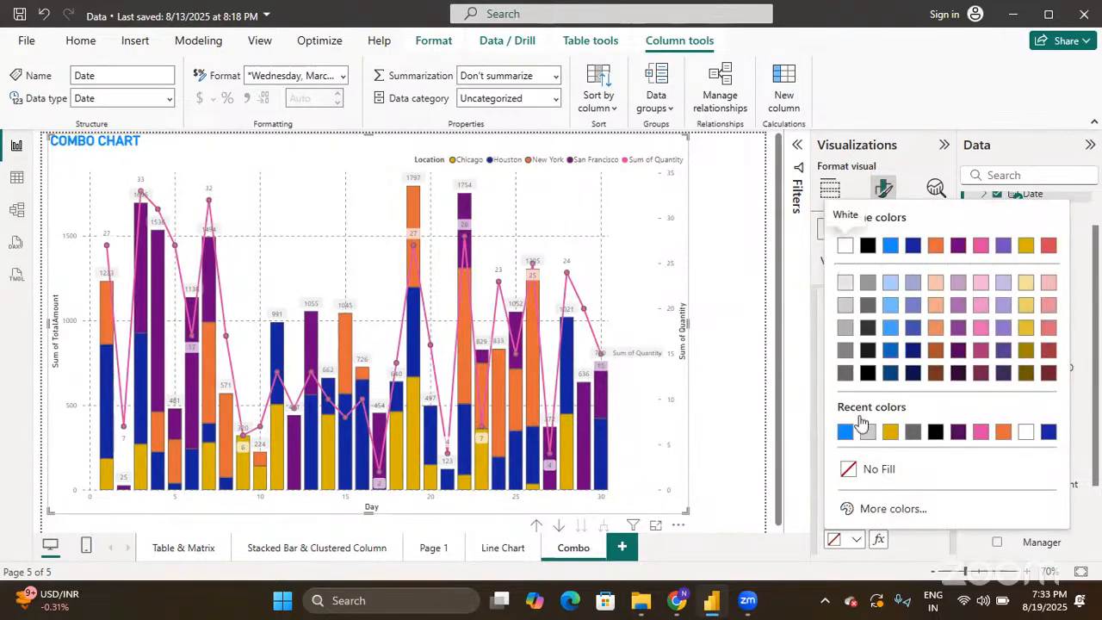
{"action": "left_click", "coordinate": [891, 285]}
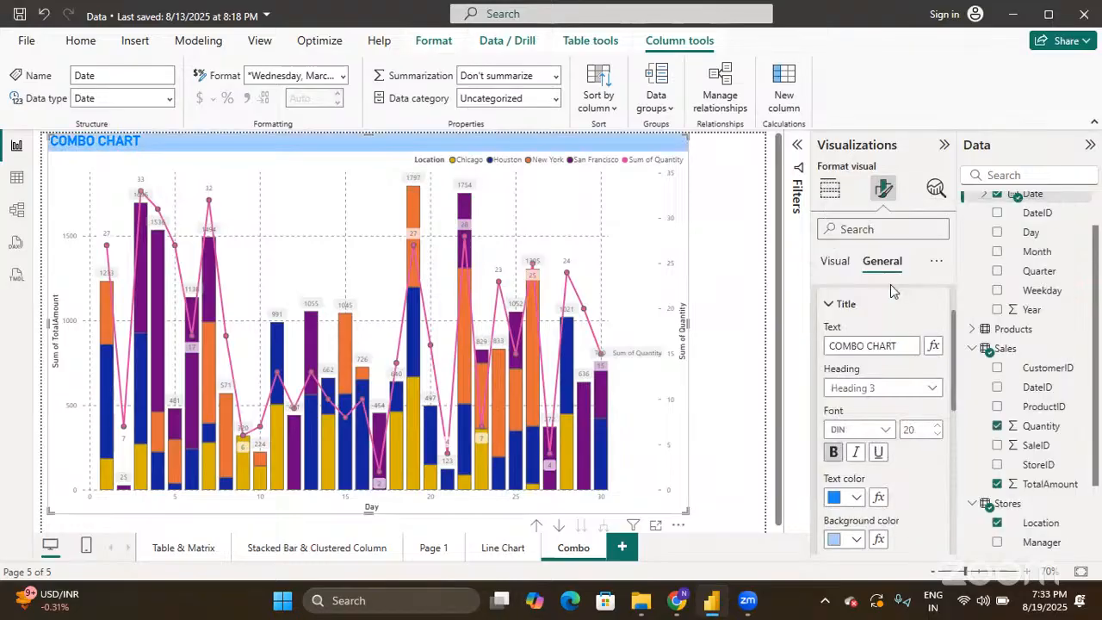
{"action": "scroll", "coordinate": [934, 465], "scroll_direction": "down", "scroll_amount": 3}
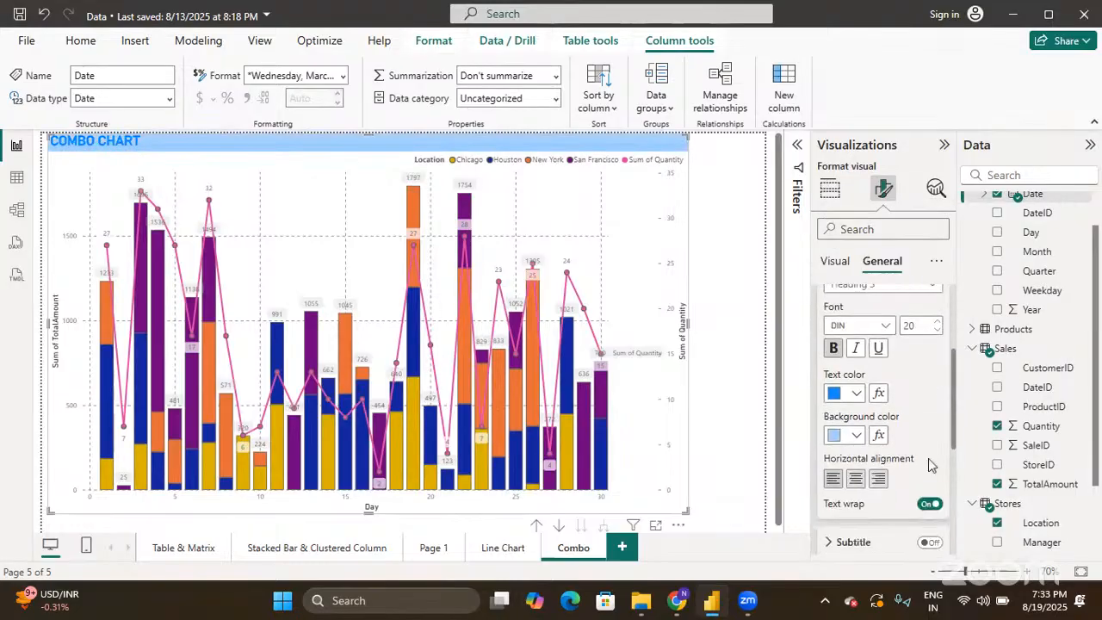
{"action": "left_click", "coordinate": [857, 473]}
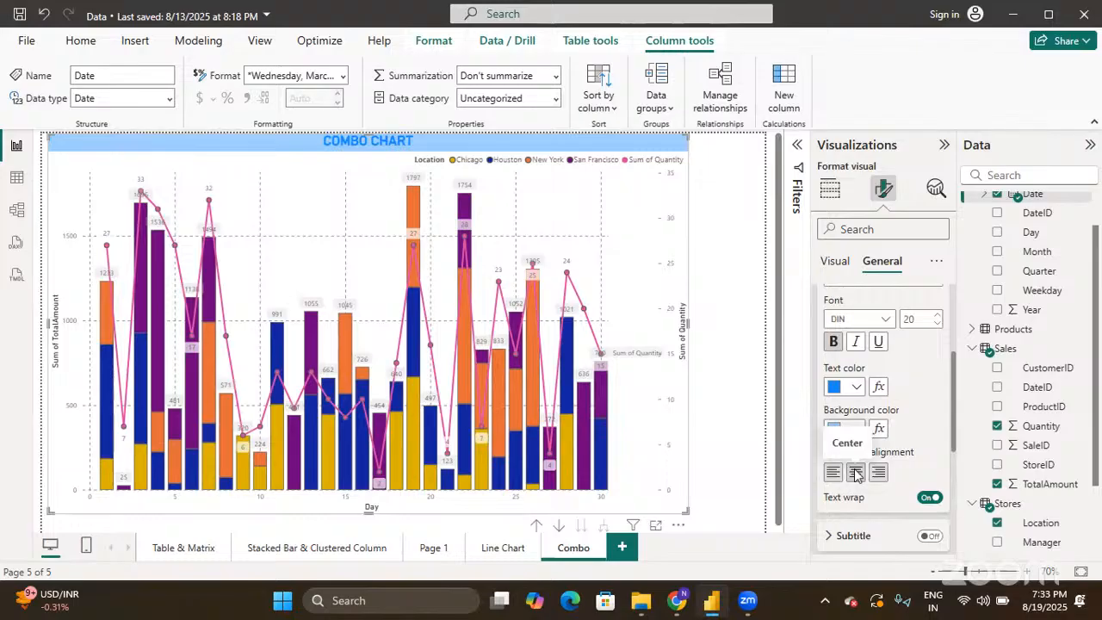
- Set the title font size to 40
{"action": "scroll", "coordinate": [949, 428], "scroll_direction": "up", "scroll_amount": 2}
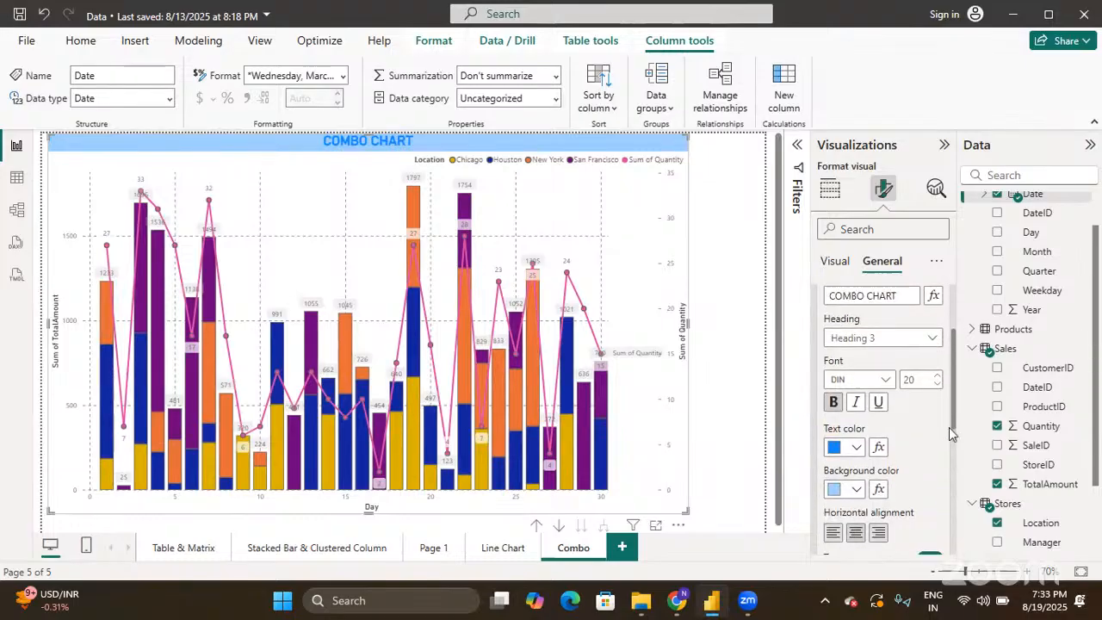
{"action": "left_click", "coordinate": [930, 342]}
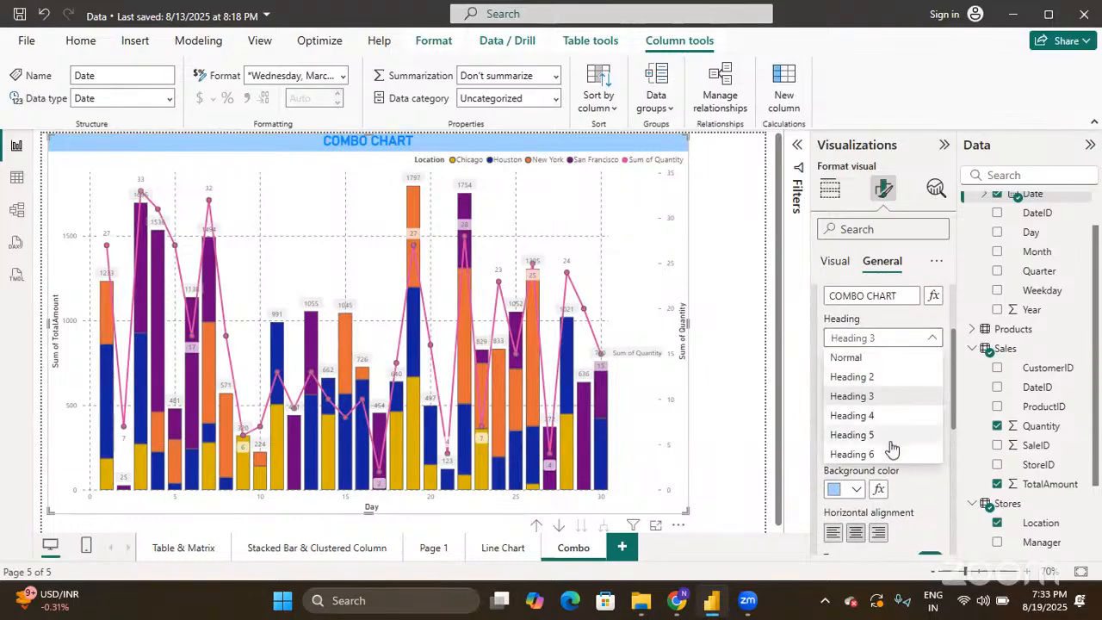
{"action": "key", "text": "Escape"}
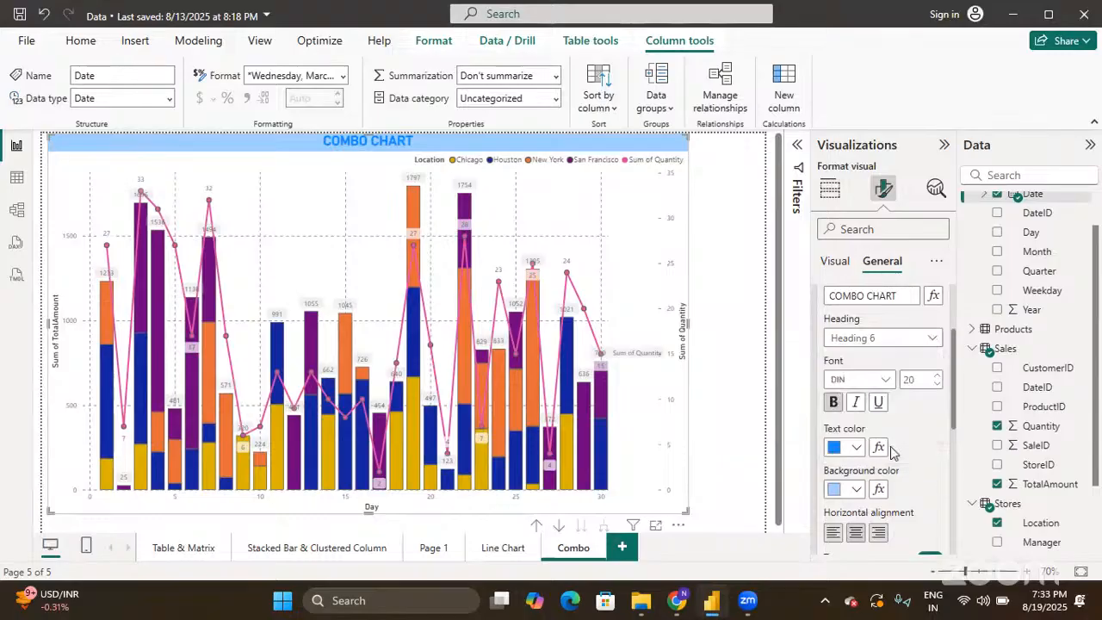
{"action": "left_click", "coordinate": [920, 376]}
{"action": "type", "text": "40"}
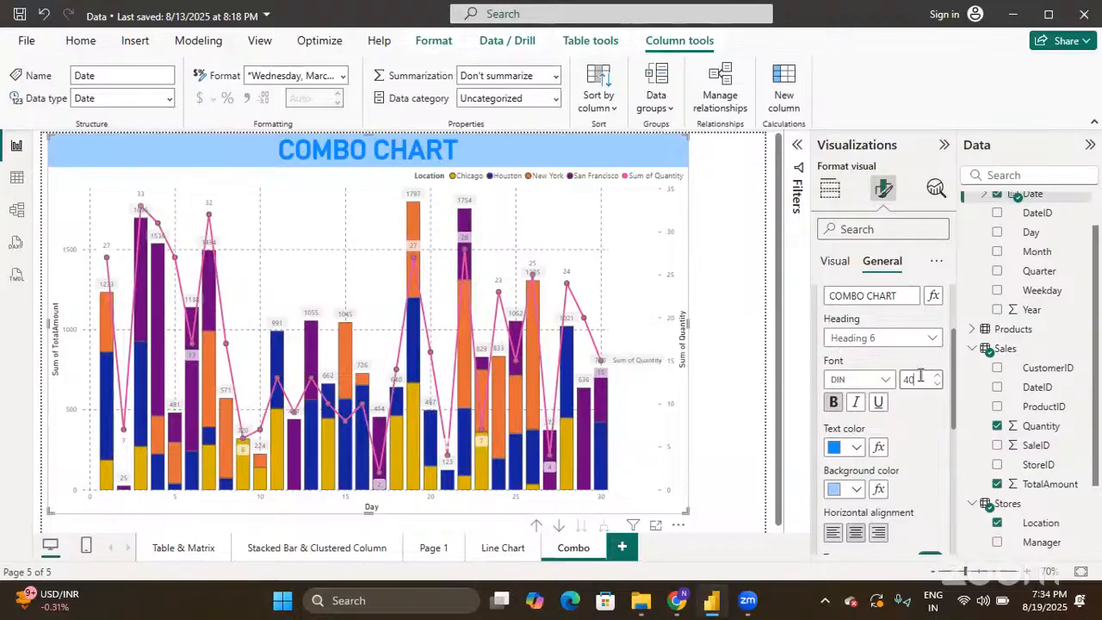
{"action": "left_click", "coordinate": [713, 382]}
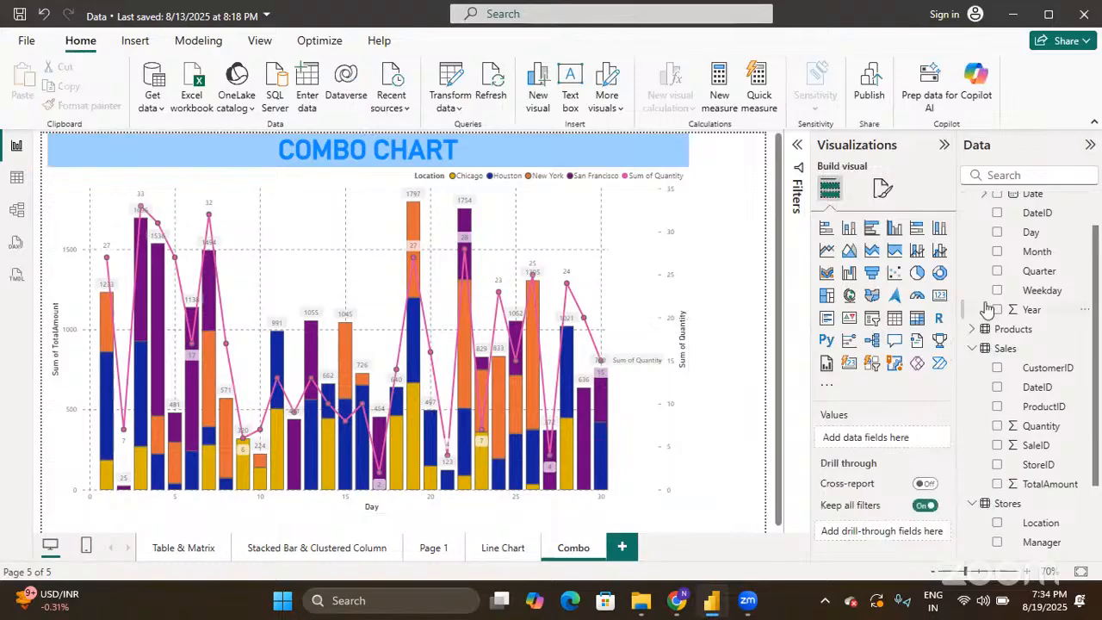
{"action": "scroll", "coordinate": [990, 307], "scroll_direction": "down", "scroll_amount": 2}
{"action": "scroll", "coordinate": [993, 310], "scroll_direction": "up", "scroll_amount": 3}
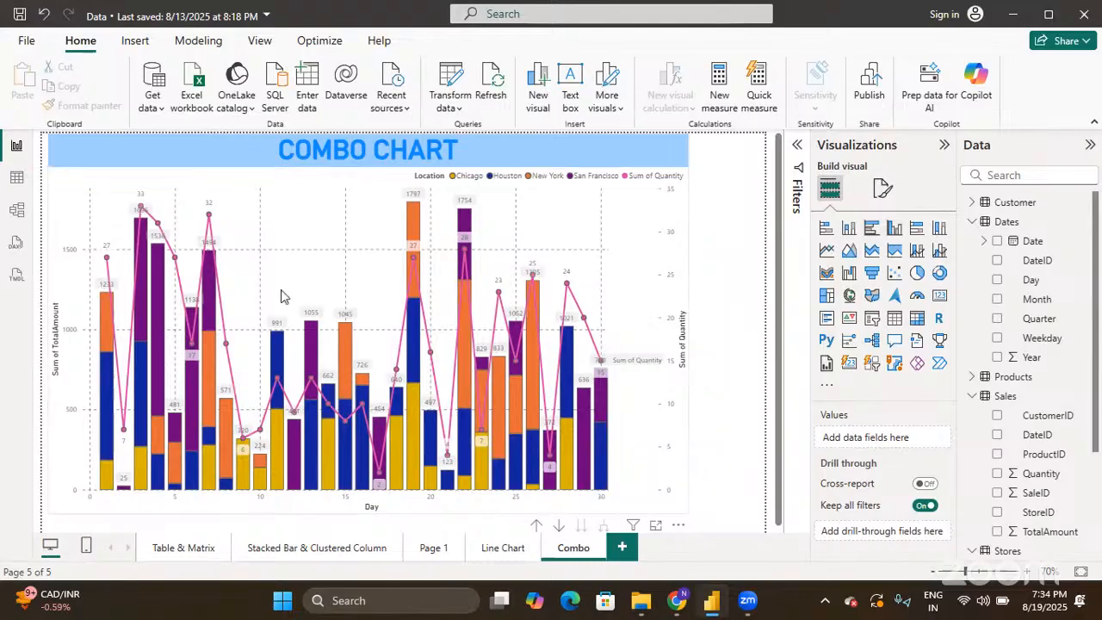
{"action": "mouse_move", "coordinate": [552, 457]}
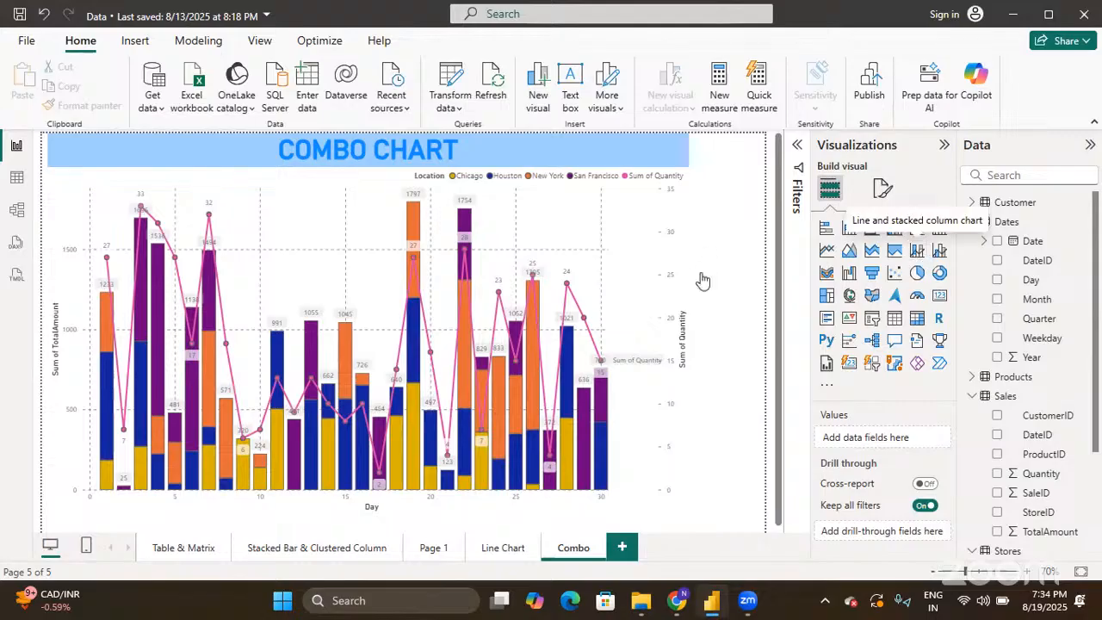
{"action": "left_click", "coordinate": [640, 280]}
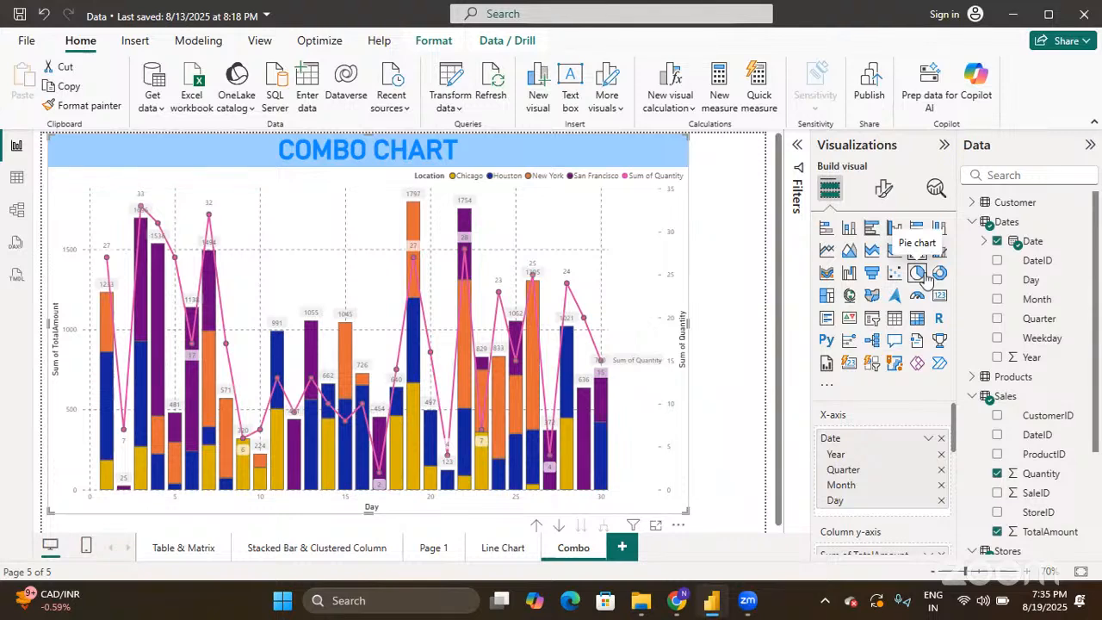
- Create a new blank report page, Page 2
{"action": "left_click", "coordinate": [622, 549]}
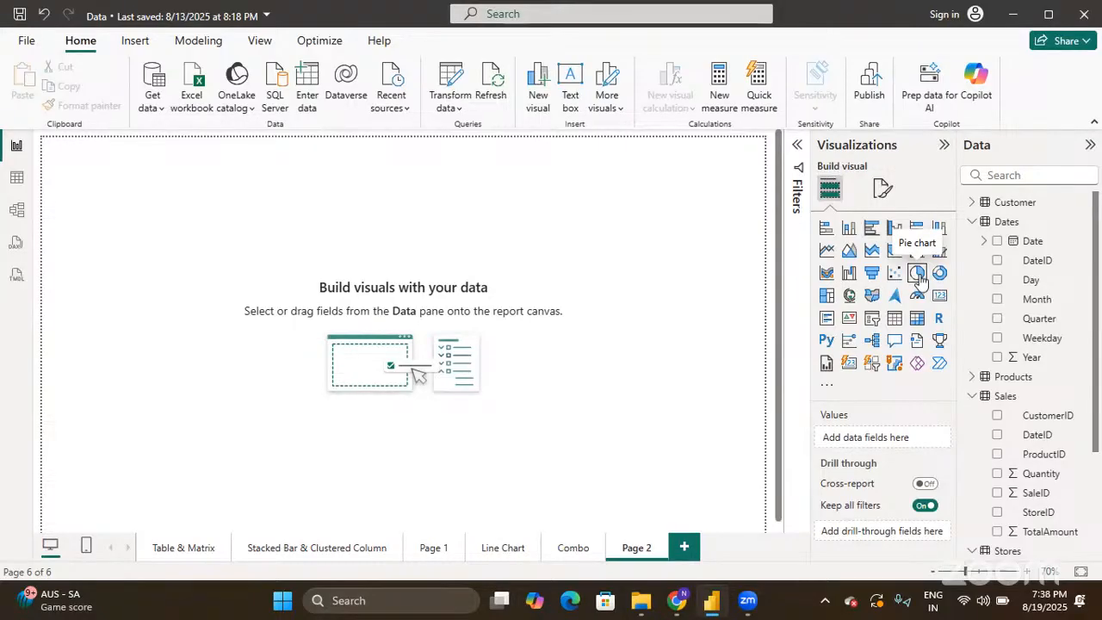
- Add a blank pie chart visual to Page 2
{"action": "left_click", "coordinate": [917, 274]}
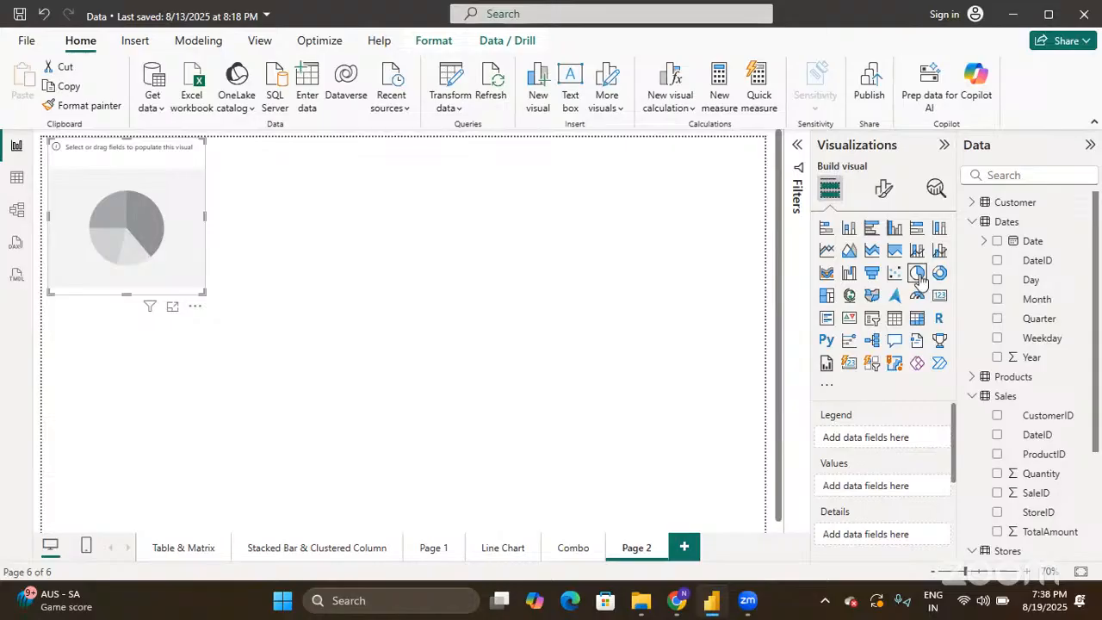
{"action": "scroll", "coordinate": [879, 504], "scroll_direction": "down", "scroll_amount": 3}
{"action": "scroll", "coordinate": [877, 504], "scroll_direction": "up", "scroll_amount": 3}
{"action": "scroll", "coordinate": [875, 498], "scroll_direction": "down", "scroll_amount": 1}
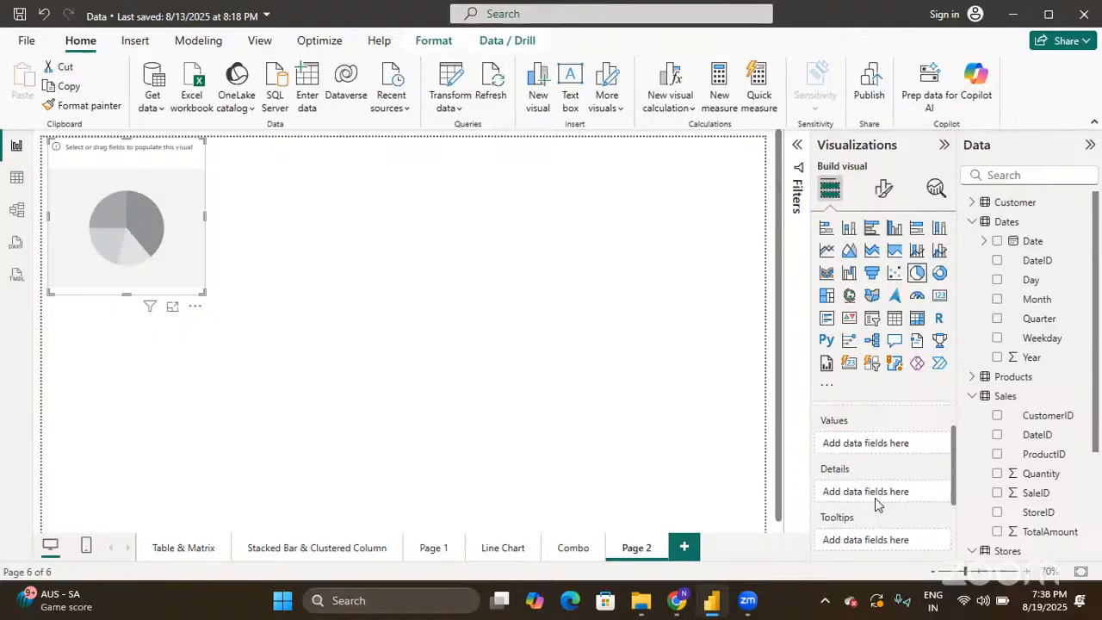
{"action": "scroll", "coordinate": [875, 498], "scroll_direction": "up", "scroll_amount": 1}
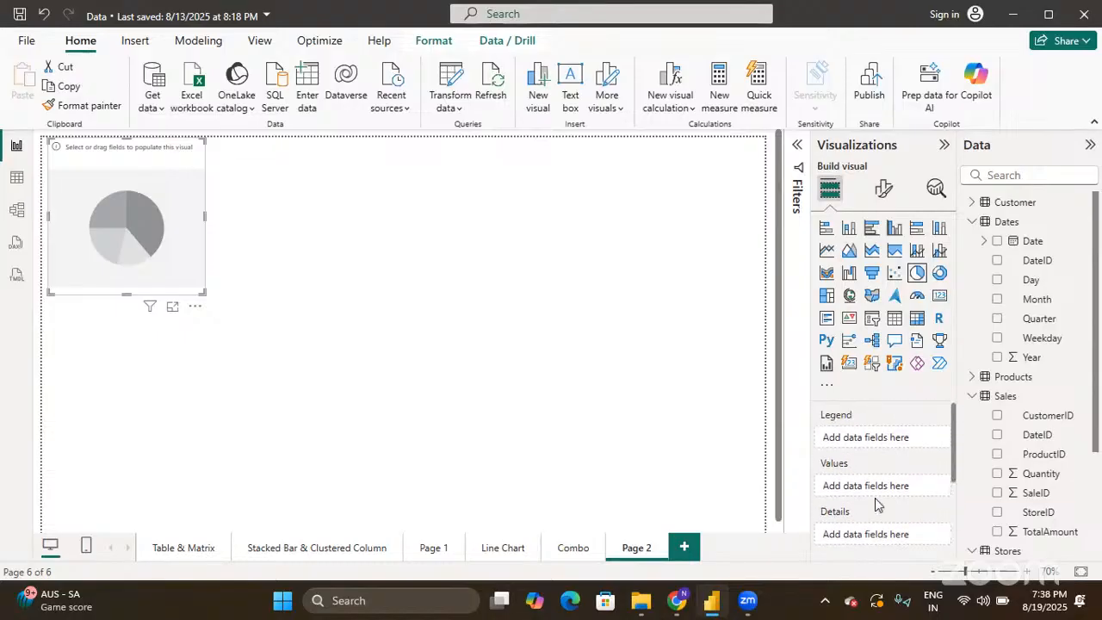
{"action": "scroll", "coordinate": [875, 498], "scroll_direction": "down", "scroll_amount": 1}
{"action": "scroll", "coordinate": [875, 497], "scroll_direction": "up", "scroll_amount": 1}
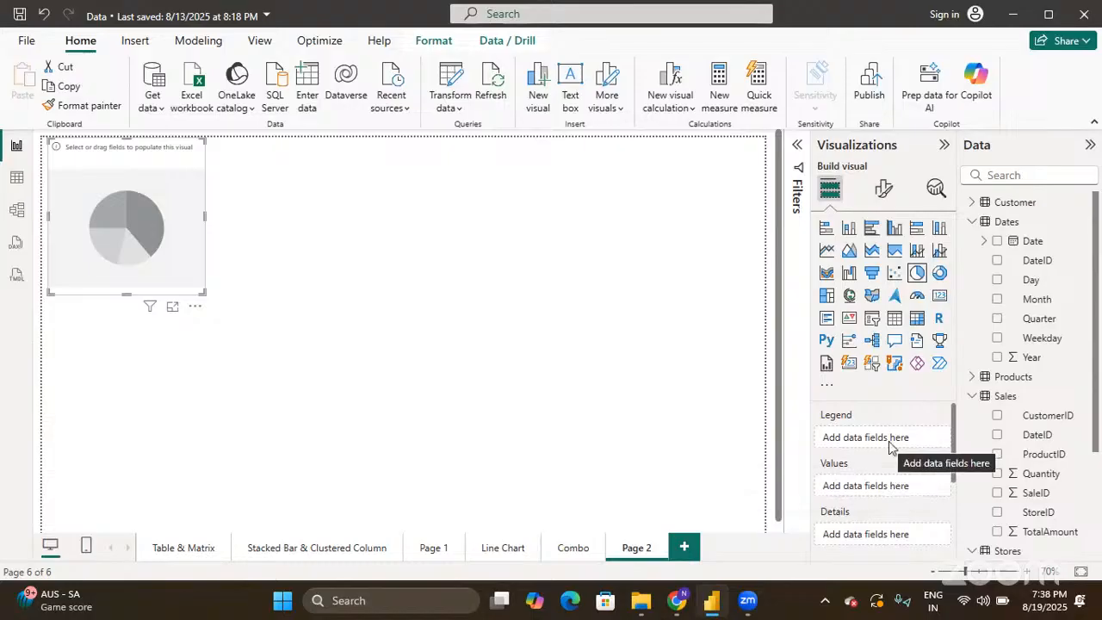
- Put Products Category in the pie's legend and Sales TotalAmount in its values
{"action": "left_click", "coordinate": [976, 376]}
{"action": "scroll", "coordinate": [979, 377], "scroll_direction": "down", "scroll_amount": 3}
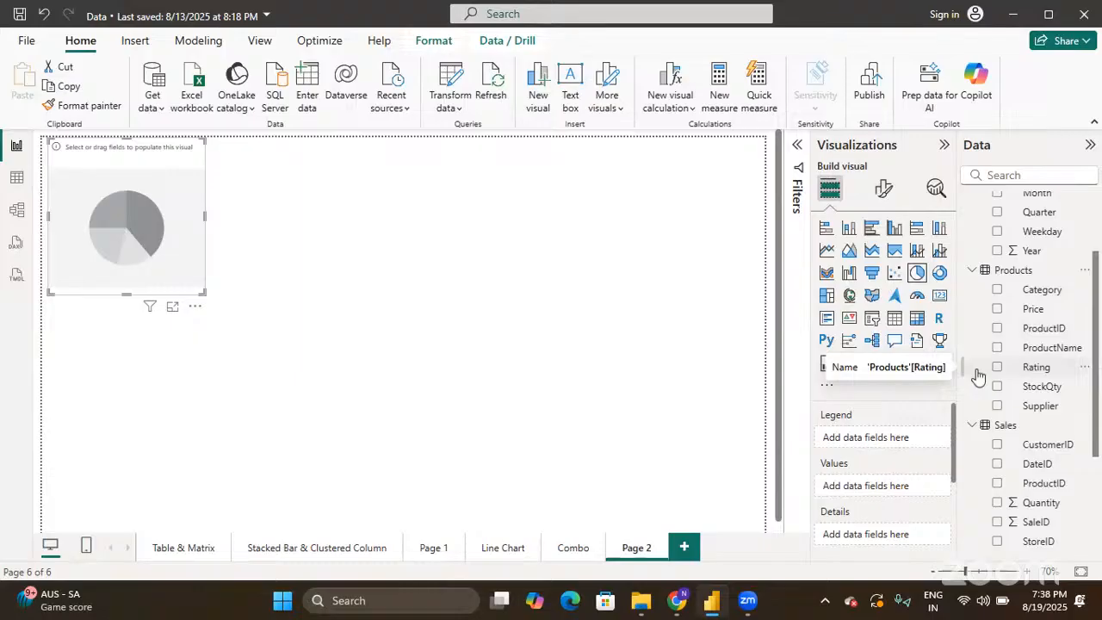
{"action": "left_click", "coordinate": [999, 291]}
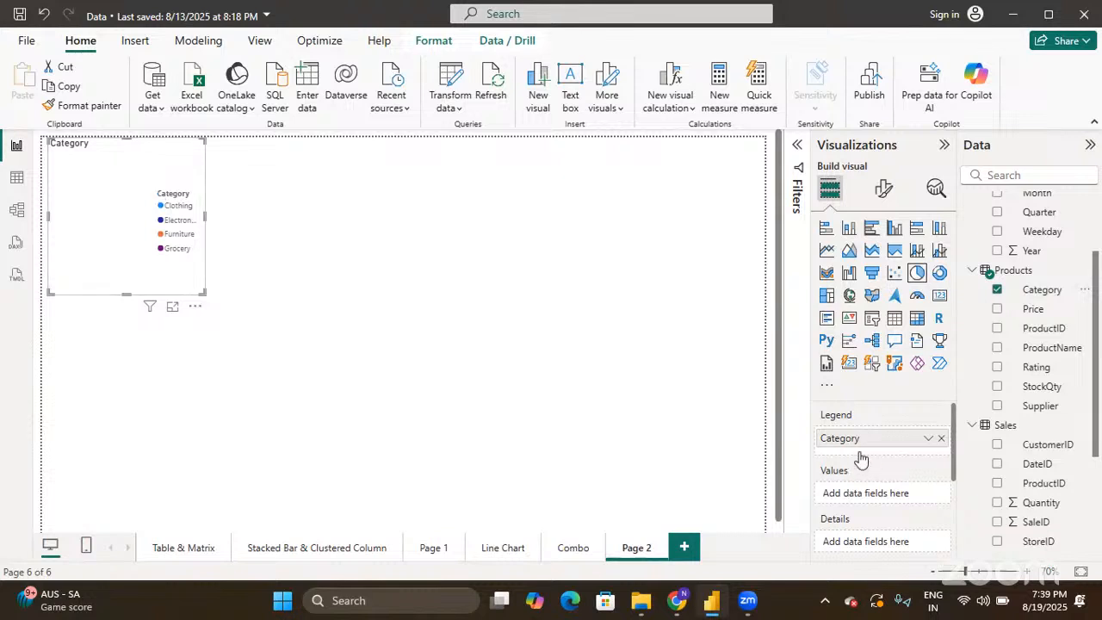
{"action": "scroll", "coordinate": [860, 459], "scroll_direction": "down", "scroll_amount": 1}
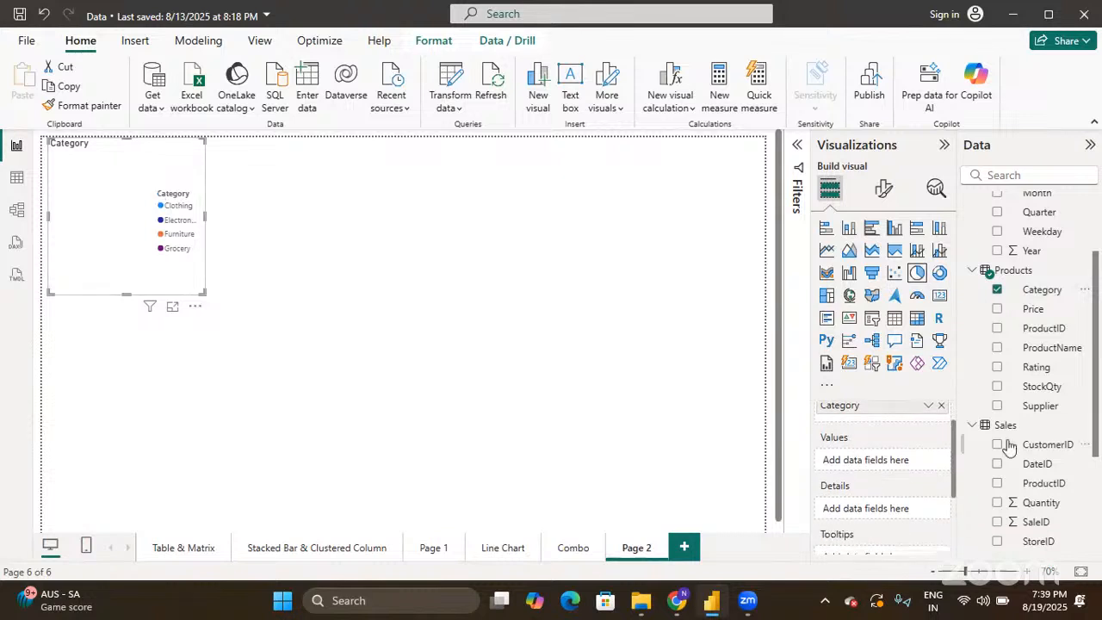
{"action": "scroll", "coordinate": [1046, 500], "scroll_direction": "down", "scroll_amount": 4}
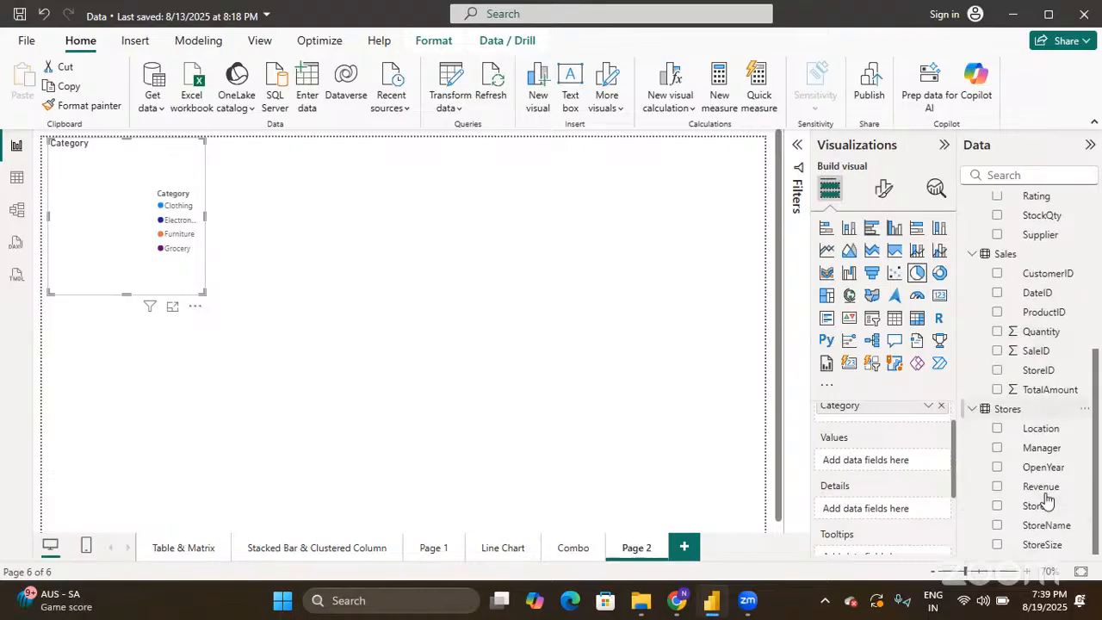
{"action": "left_click", "coordinate": [997, 390]}
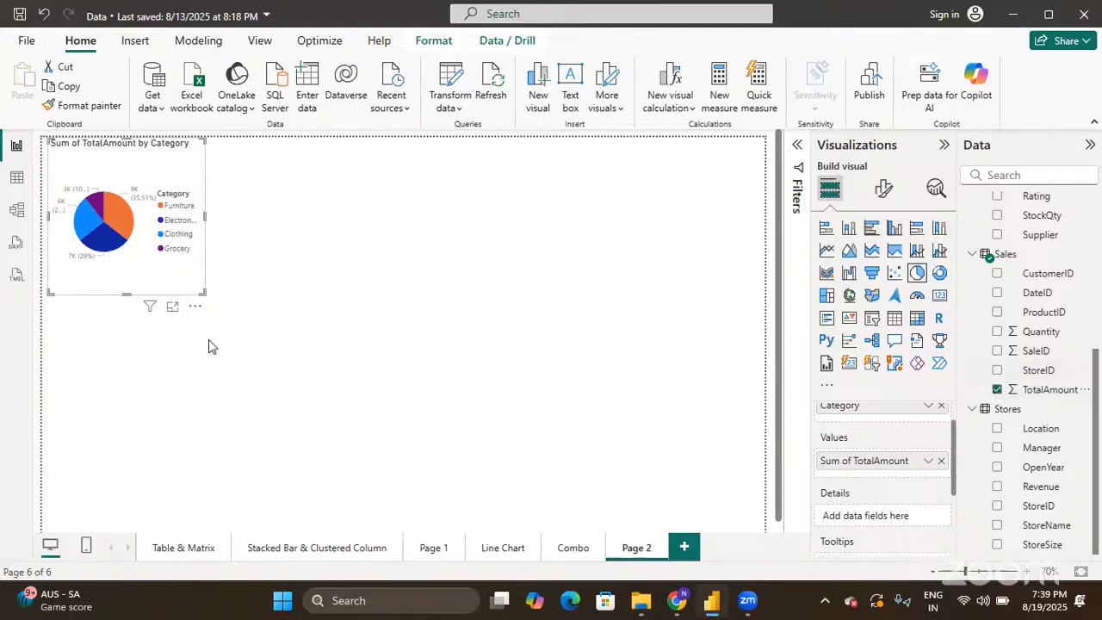
- Enlarge the pie chart, snap it to the page's left edge, and check the slice values
{"action": "left_click_drag", "start_coordinate": [203, 292], "coordinate": [373, 430]}
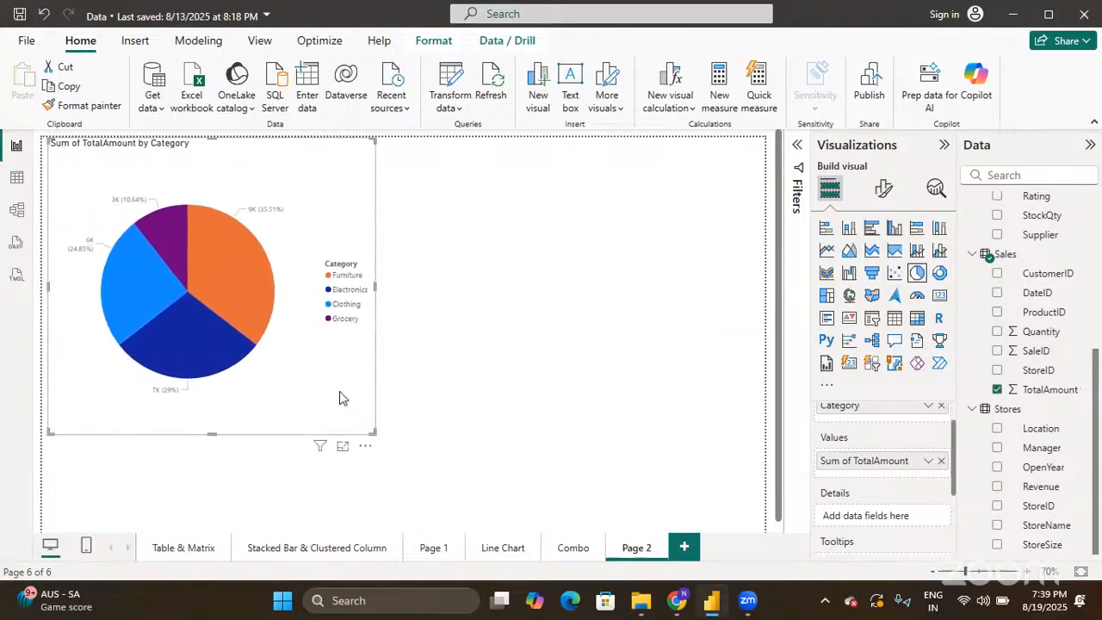
{"action": "left_click_drag", "start_coordinate": [340, 391], "coordinate": [305, 382]}
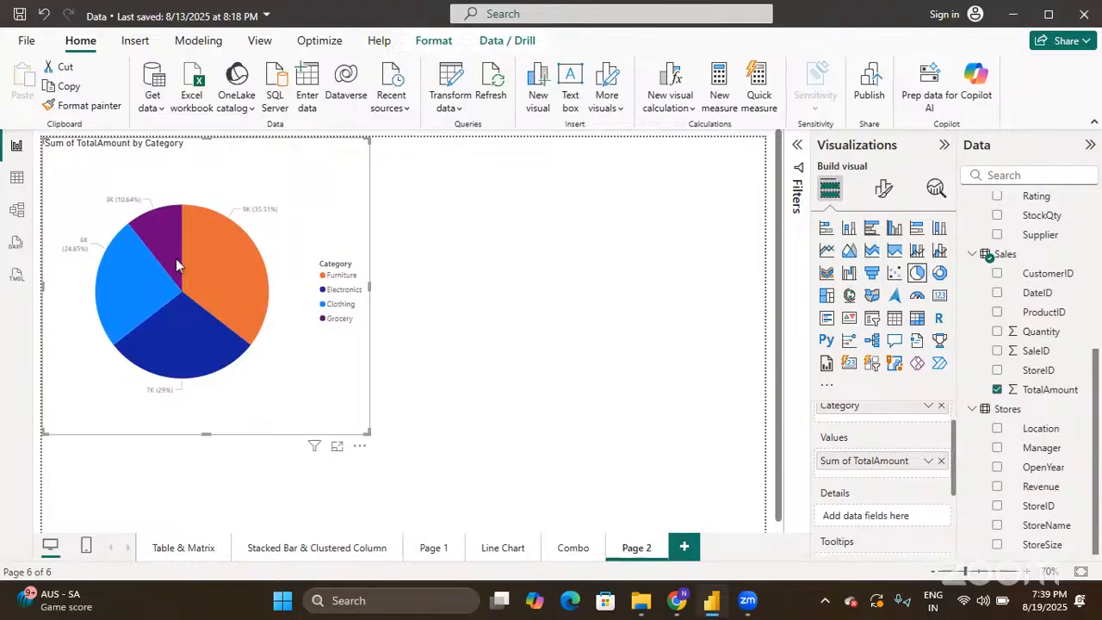
{"action": "mouse_move", "coordinate": [213, 278]}
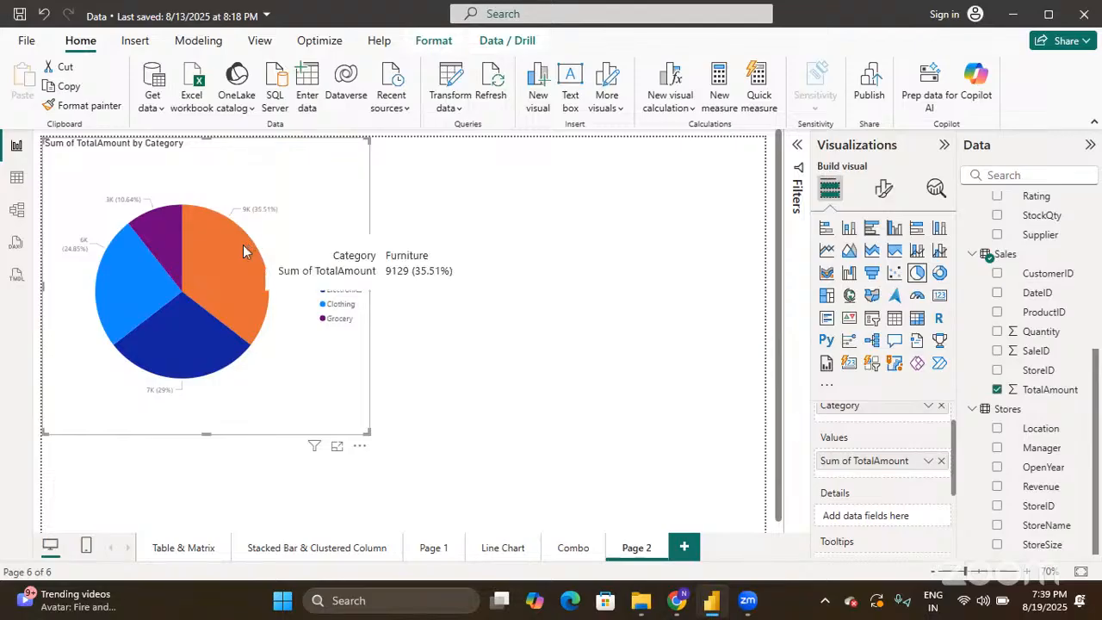
{"action": "mouse_move", "coordinate": [164, 350]}
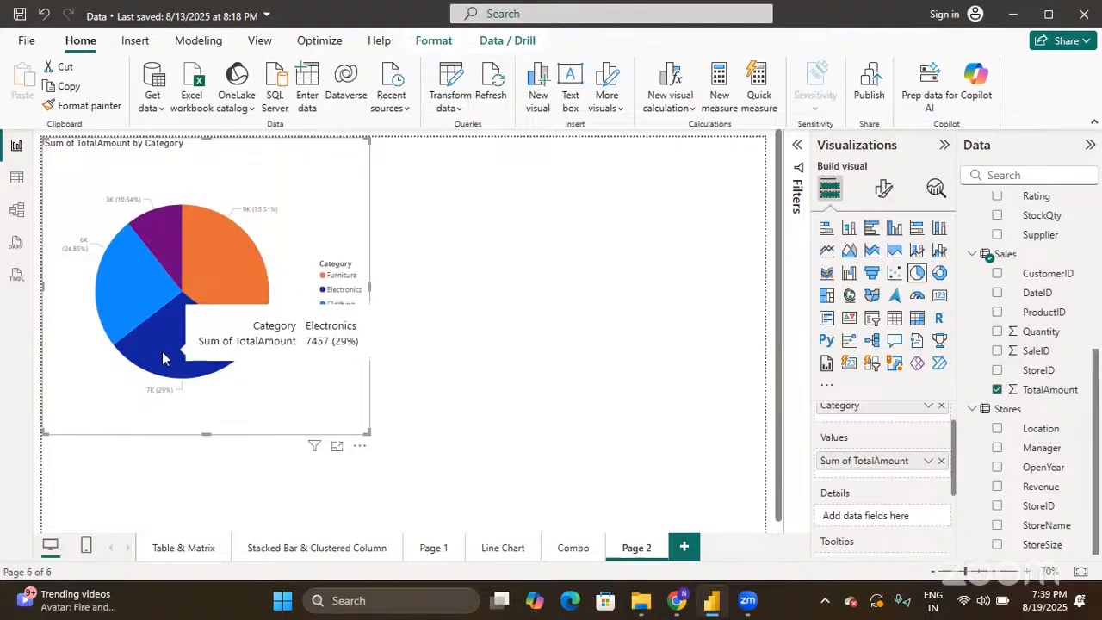
{"action": "mouse_move", "coordinate": [127, 309]}
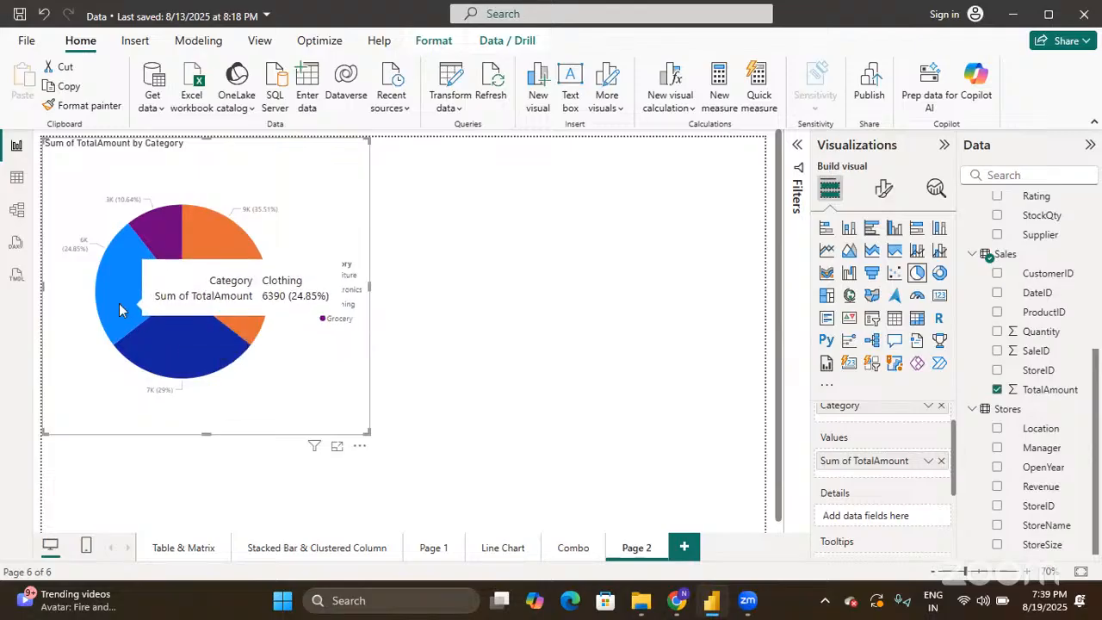
{"action": "mouse_move", "coordinate": [167, 235]}
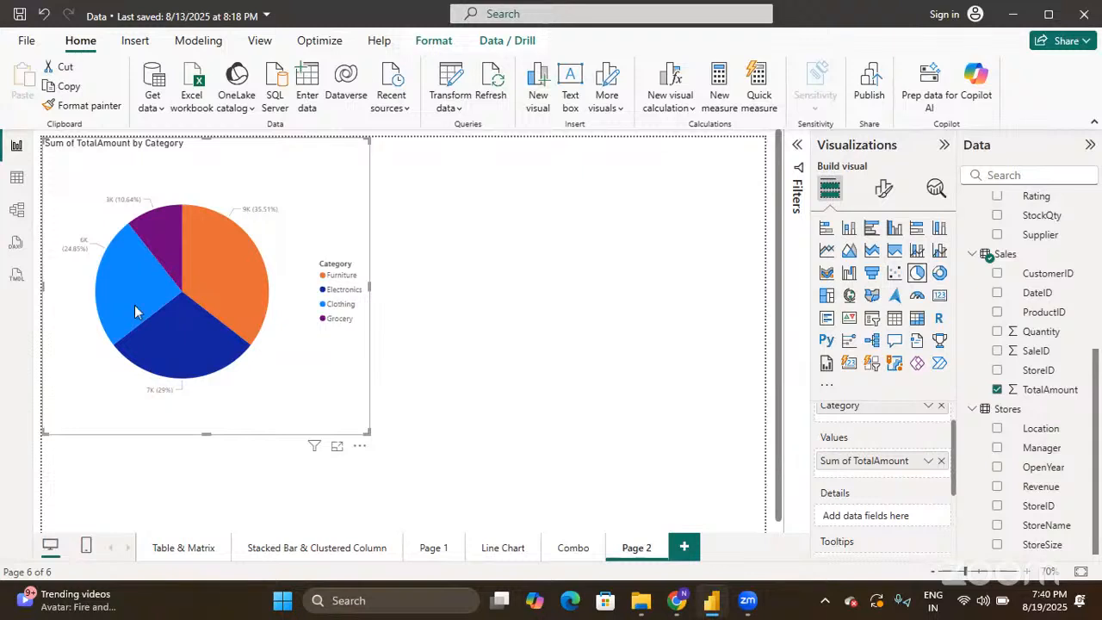
{"action": "mouse_move", "coordinate": [225, 313]}
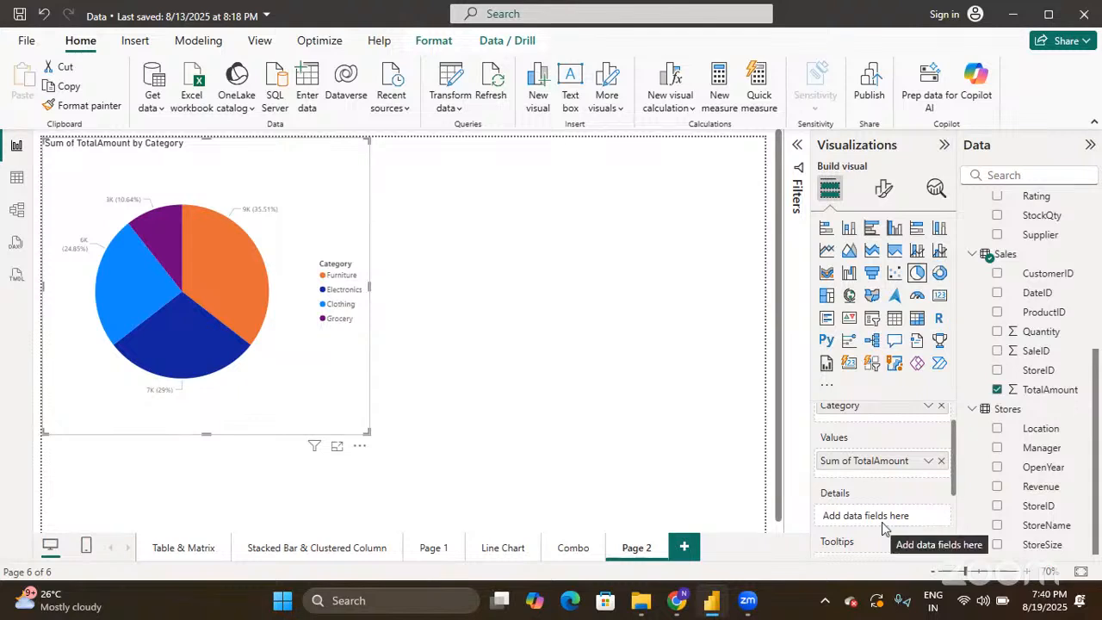
{"action": "left_click", "coordinate": [999, 332]}
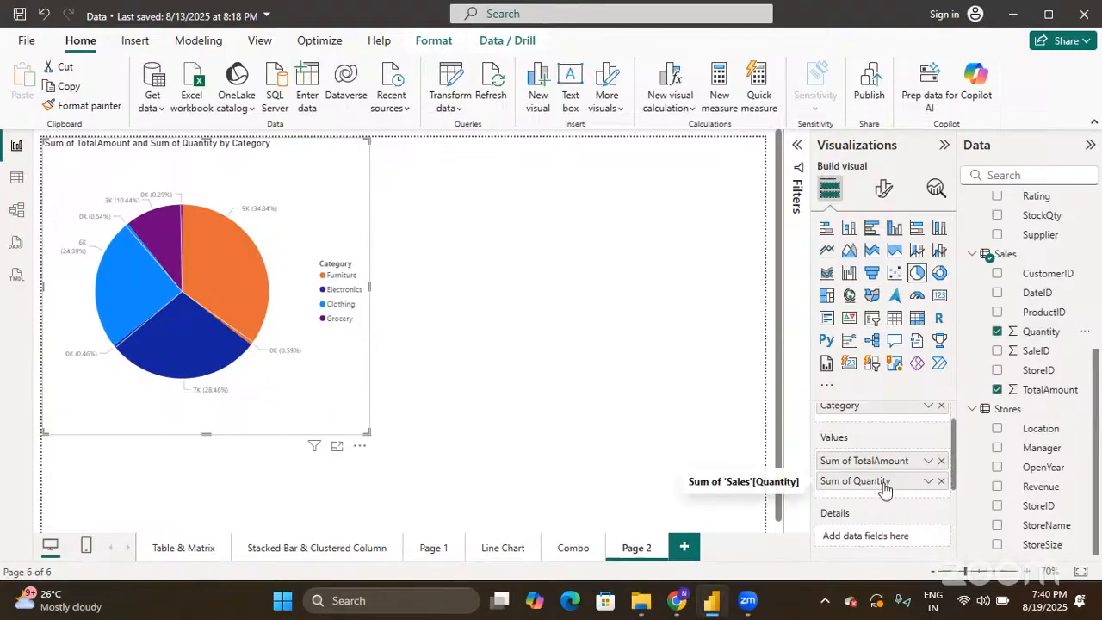
{"action": "left_click_drag", "start_coordinate": [883, 488], "coordinate": [892, 548]}
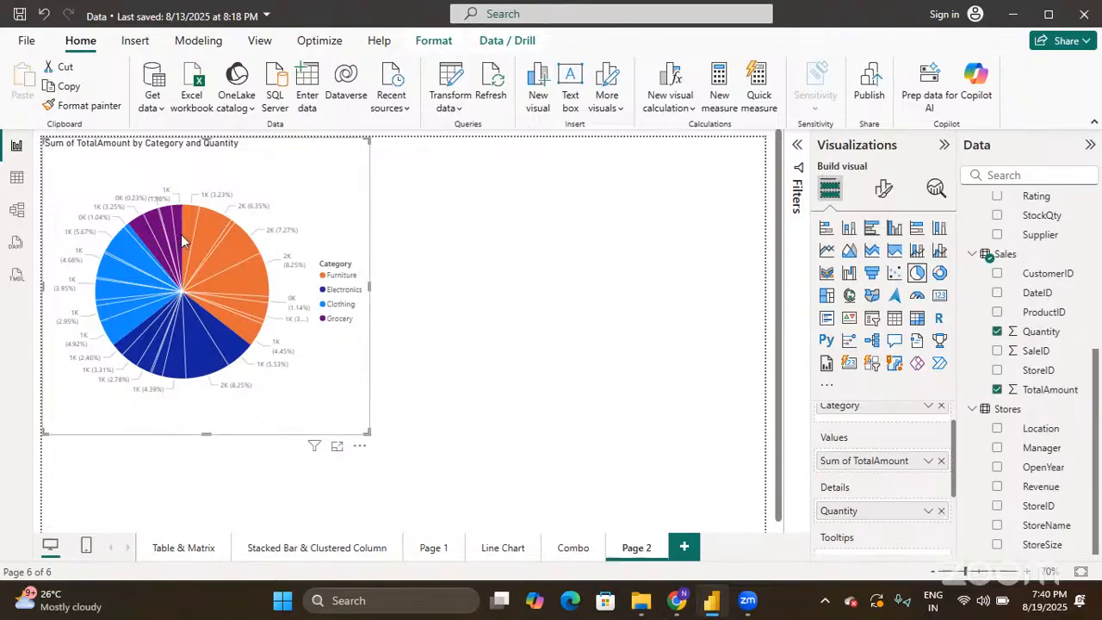
{"action": "mouse_move", "coordinate": [190, 236]}
{"action": "left_click", "coordinate": [941, 511]}
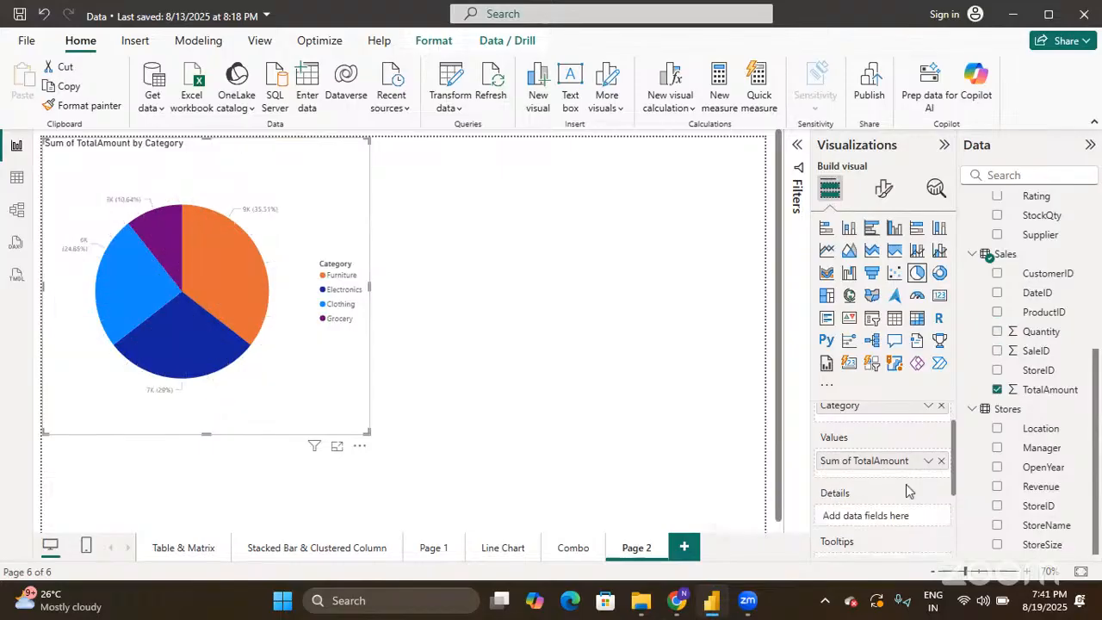
- Move ProductName from the pie's Details into the Legend well below Category
{"action": "scroll", "coordinate": [907, 491], "scroll_direction": "up", "scroll_amount": 1}
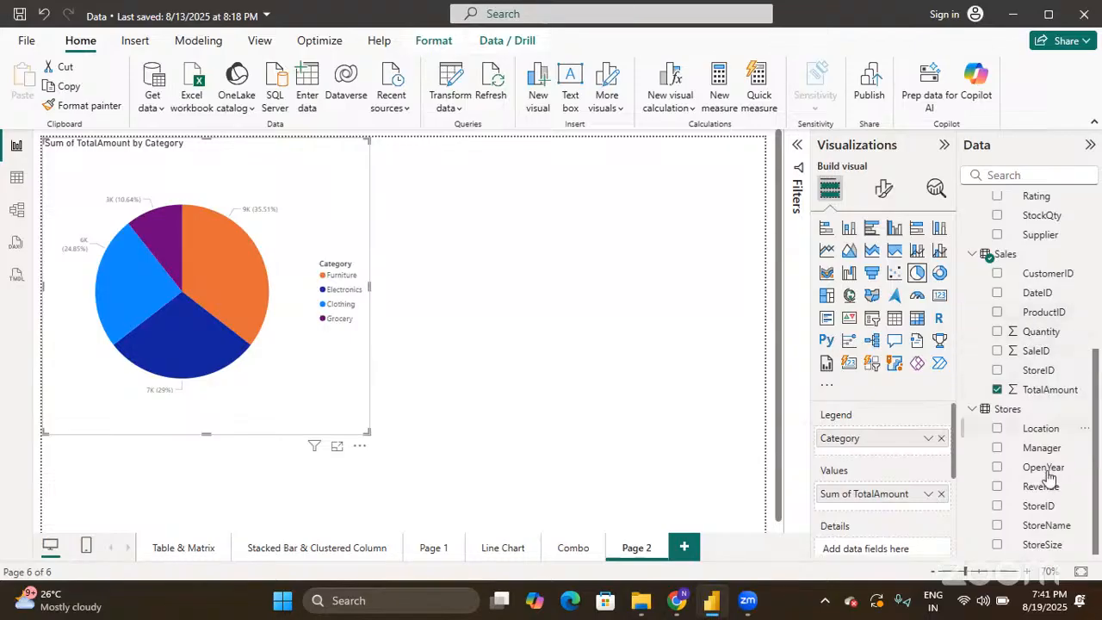
{"action": "scroll", "coordinate": [1040, 443], "scroll_direction": "up", "scroll_amount": 3}
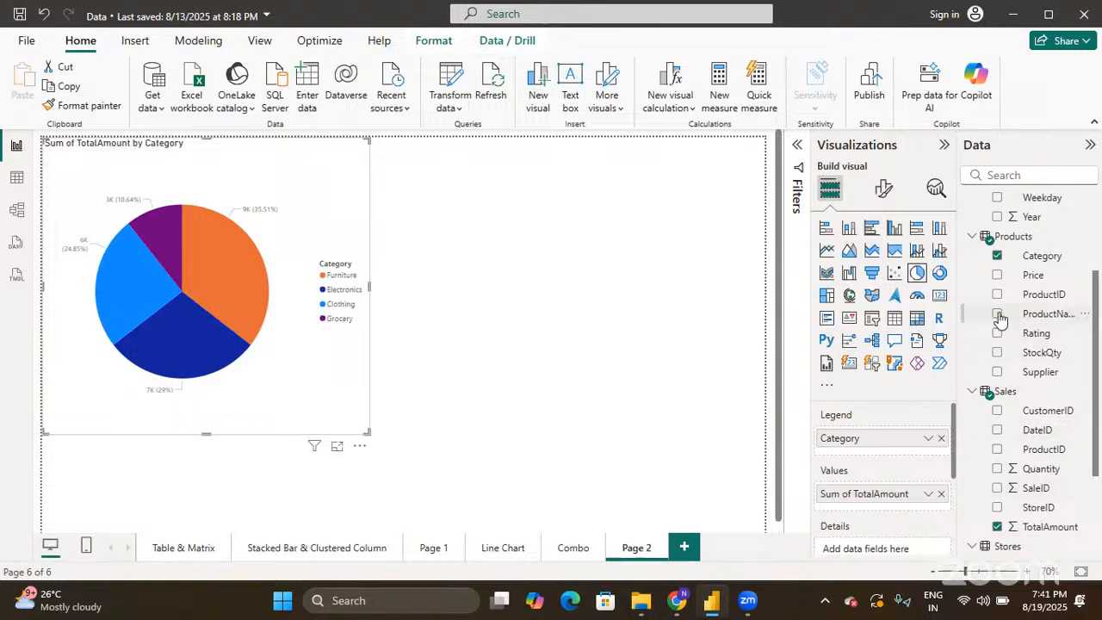
{"action": "left_click", "coordinate": [999, 315]}
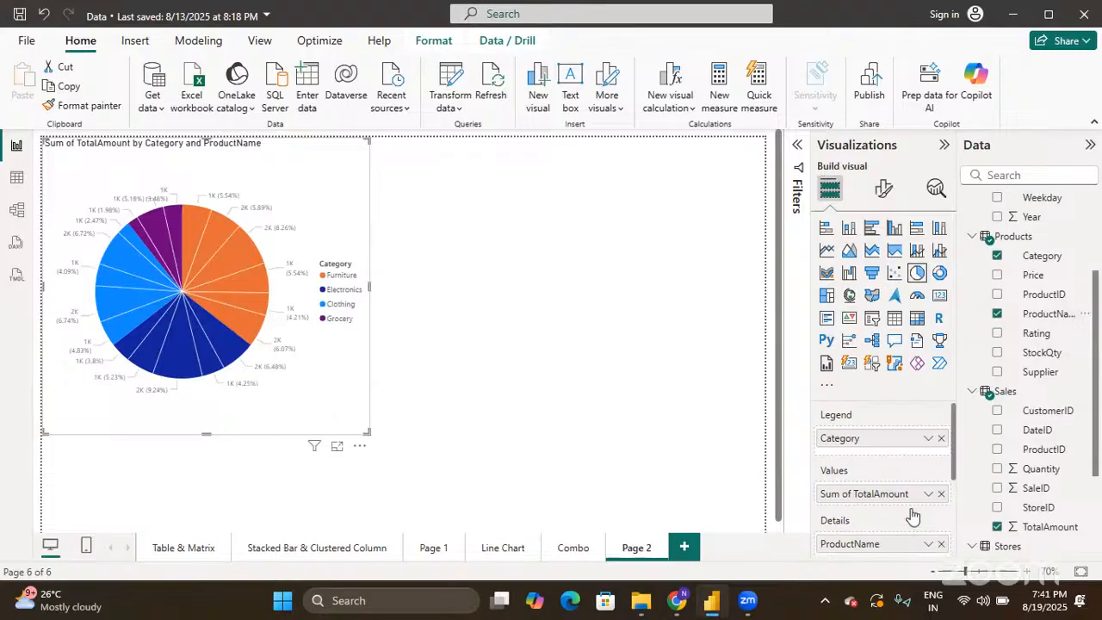
{"action": "scroll", "coordinate": [913, 515], "scroll_direction": "down", "scroll_amount": 1}
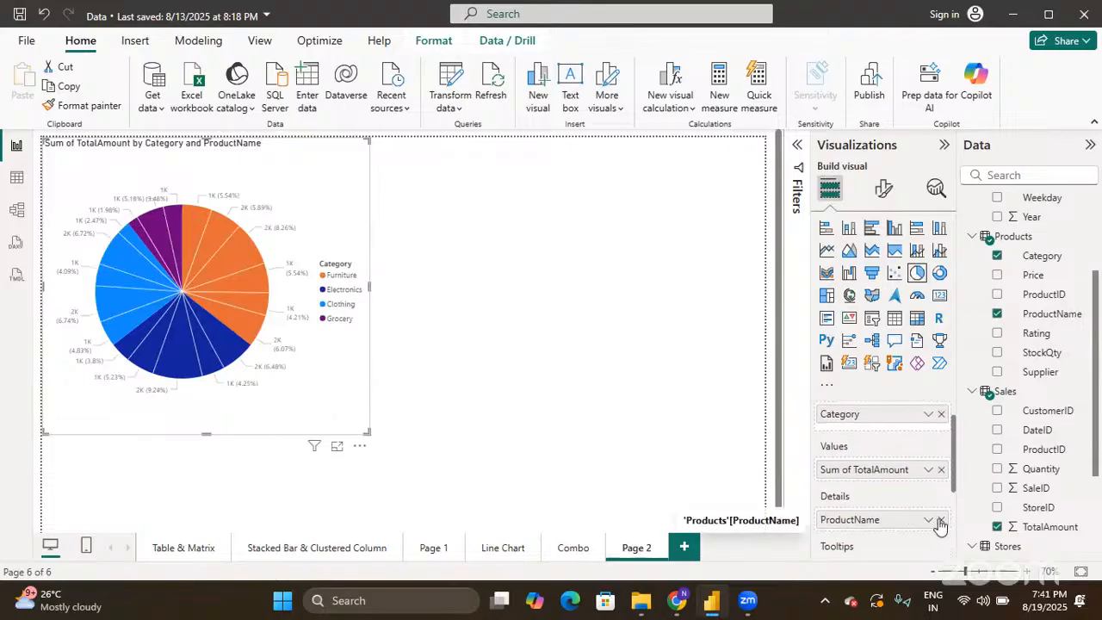
{"action": "left_click", "coordinate": [941, 521]}
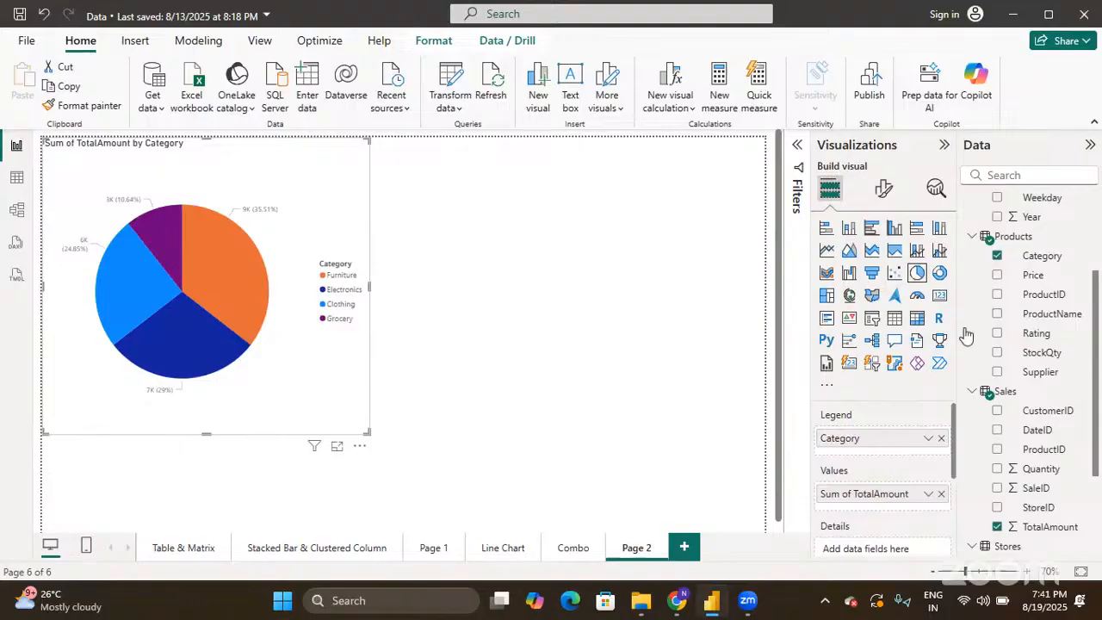
{"action": "left_click_drag", "start_coordinate": [1023, 317], "coordinate": [924, 451]}
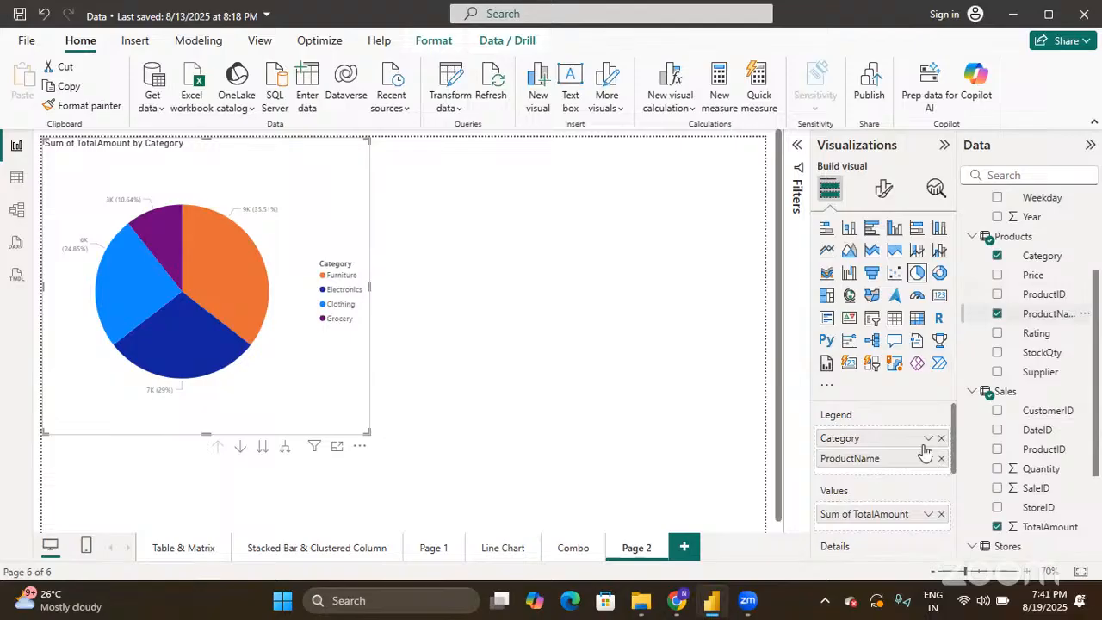
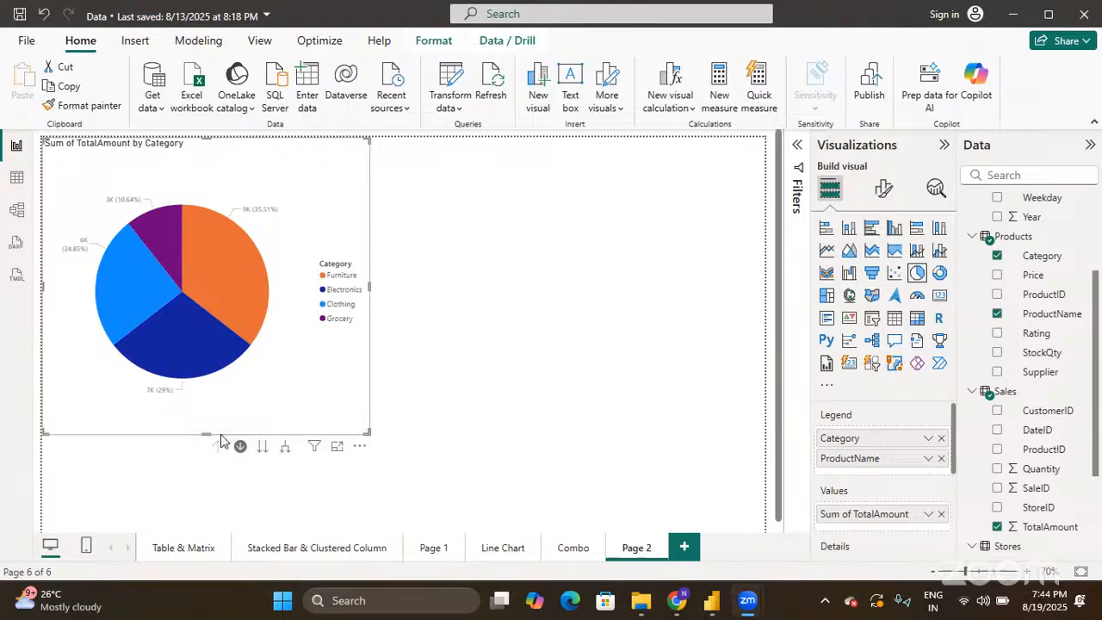
- Drill into a slice's ProductName level, drill back up to Category, and open More options
{"action": "left_click", "coordinate": [241, 447]}
{"action": "mouse_move", "coordinate": [243, 293]}
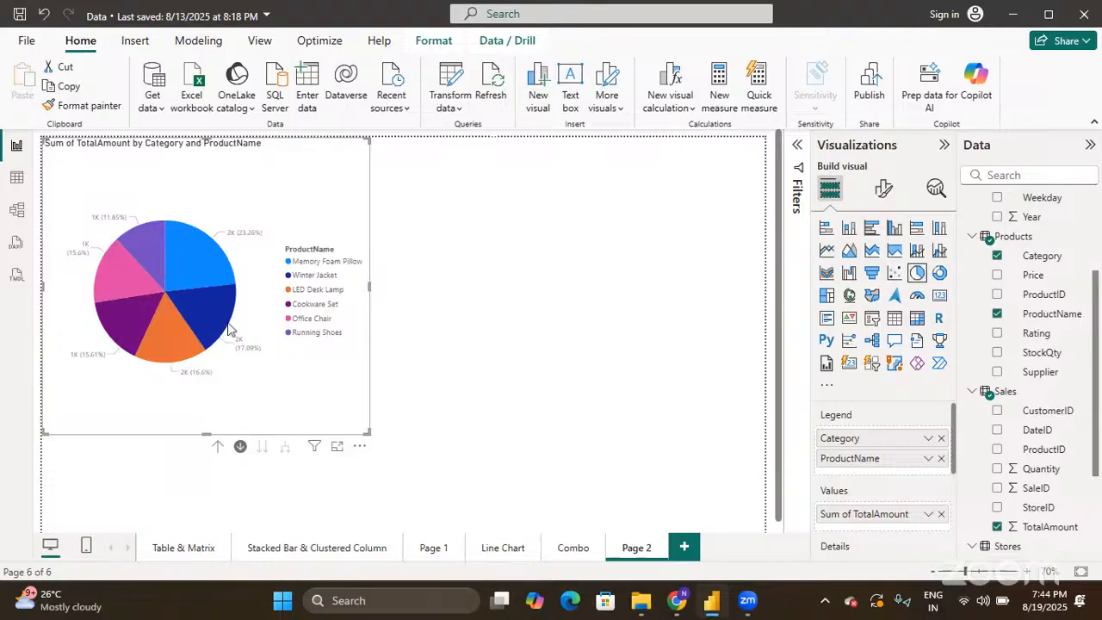
{"action": "mouse_move", "coordinate": [229, 329]}
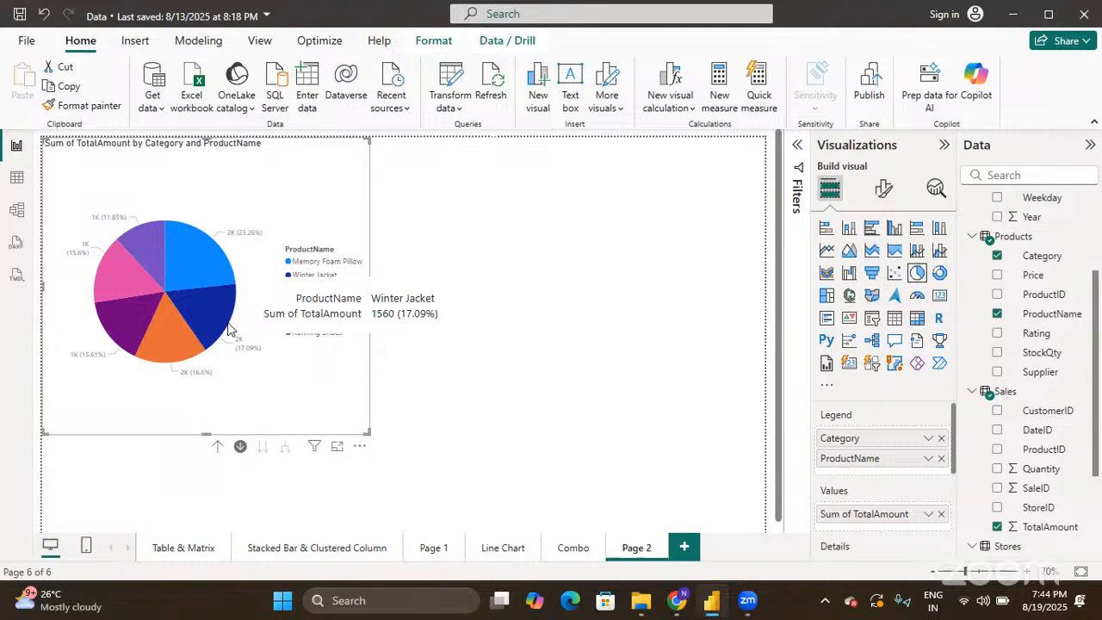
{"action": "left_click", "coordinate": [239, 448]}
{"action": "left_click", "coordinate": [217, 447]}
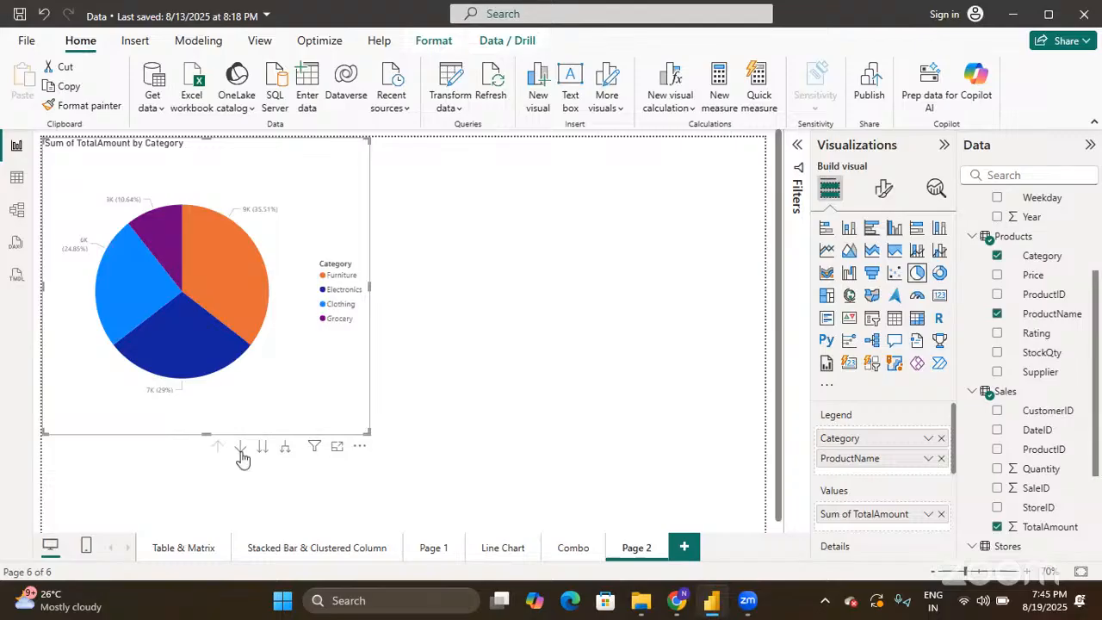
{"action": "left_click", "coordinate": [361, 447]}
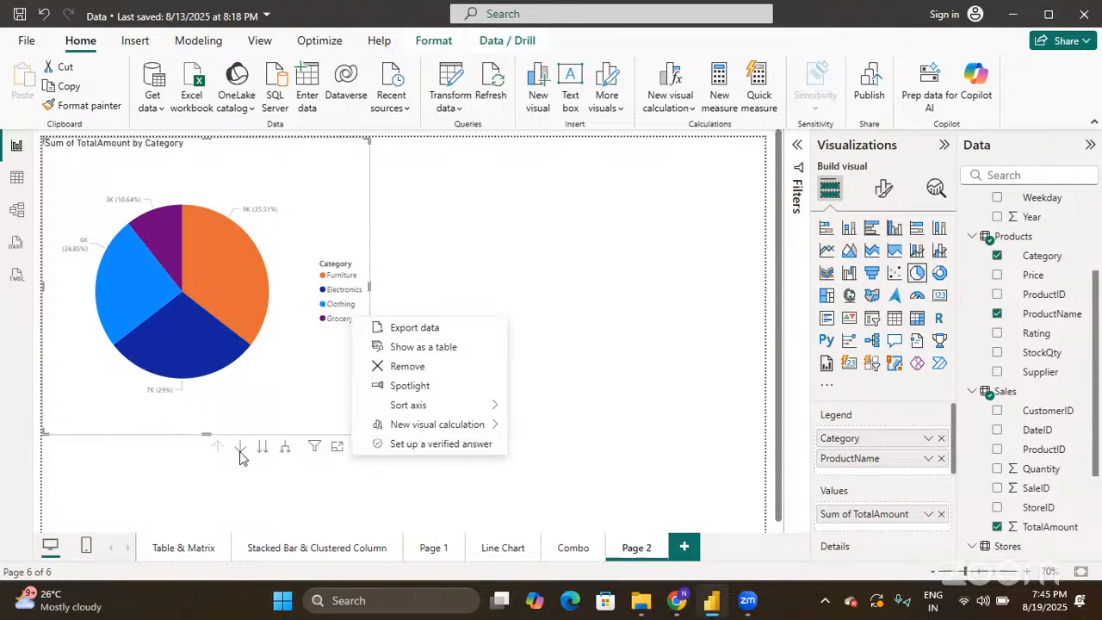
- Browse the pie's More options menu down to Sort axis, then close it unchanged
{"action": "scroll", "coordinate": [350, 504], "scroll_direction": "down", "scroll_amount": 1}
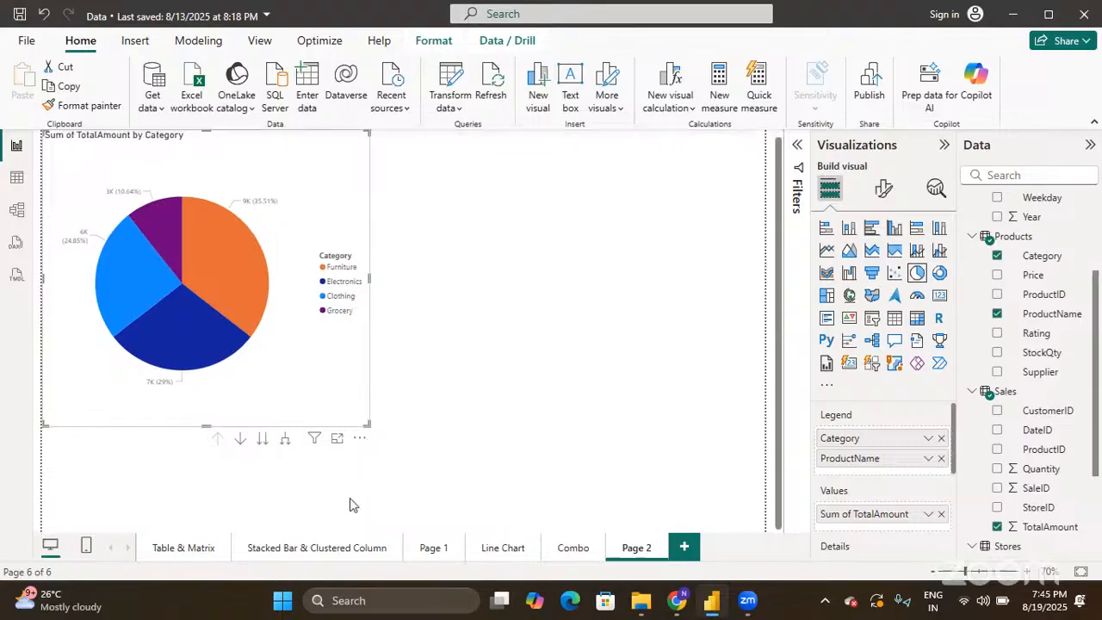
{"action": "left_click", "coordinate": [360, 438]}
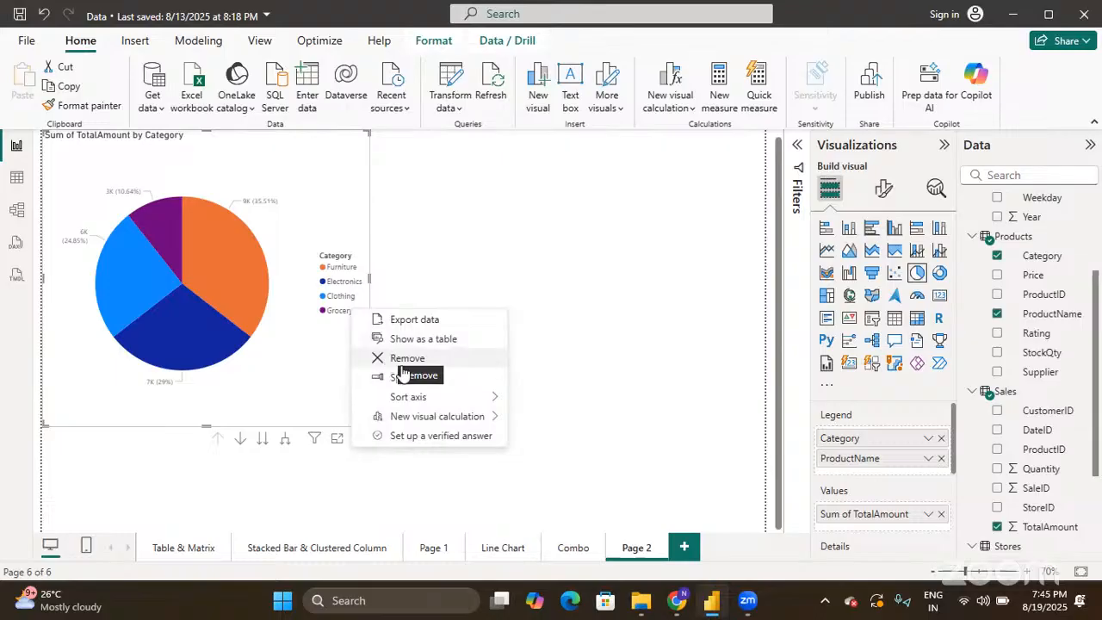
{"action": "mouse_move", "coordinate": [414, 401]}
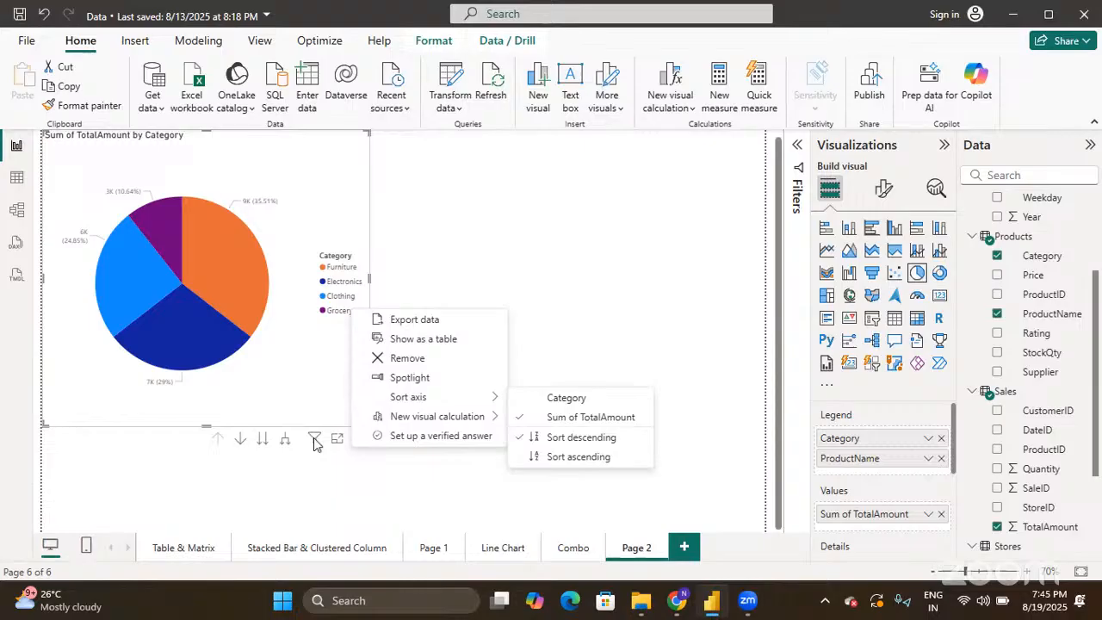
{"action": "left_click", "coordinate": [311, 374]}
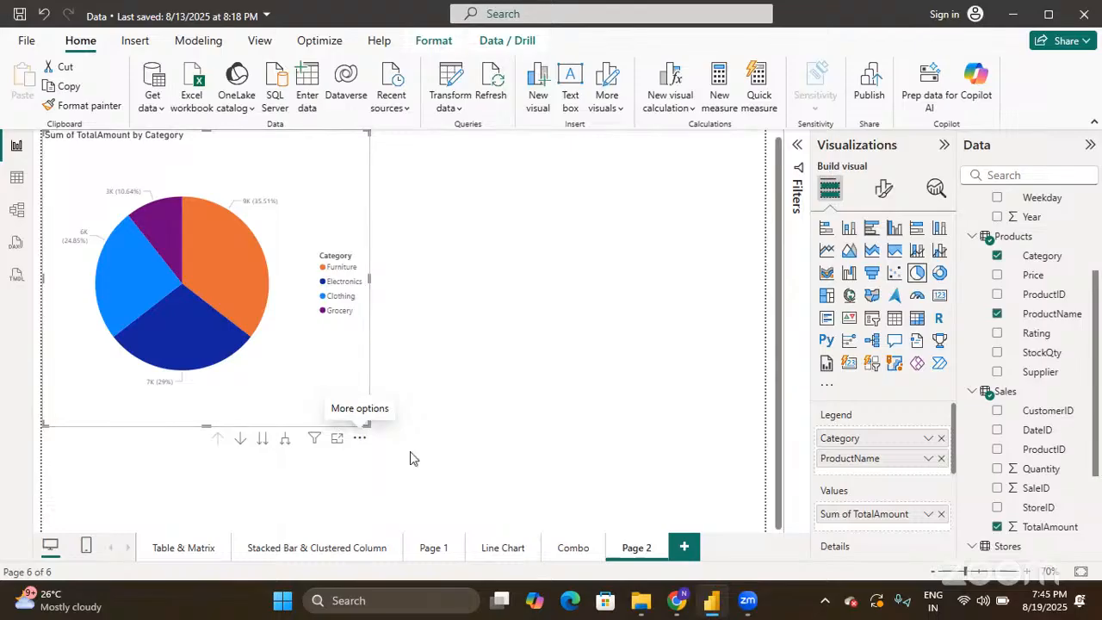
- Try Expand all down one level and Next level, return to Category, and open Format visual
{"action": "left_click", "coordinate": [286, 441]}
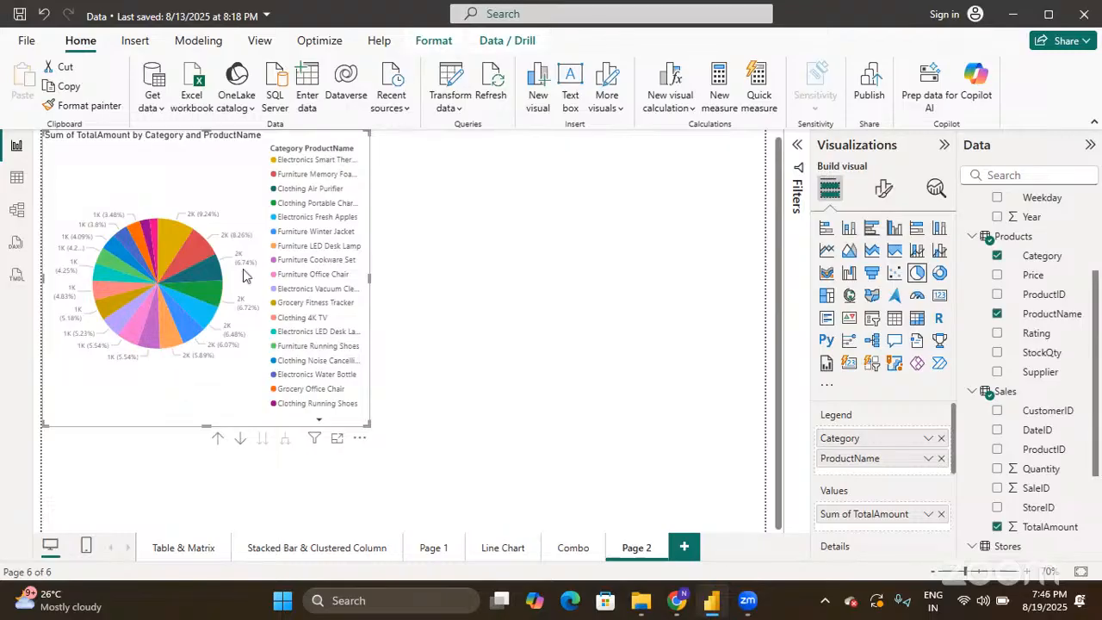
{"action": "left_click", "coordinate": [217, 439]}
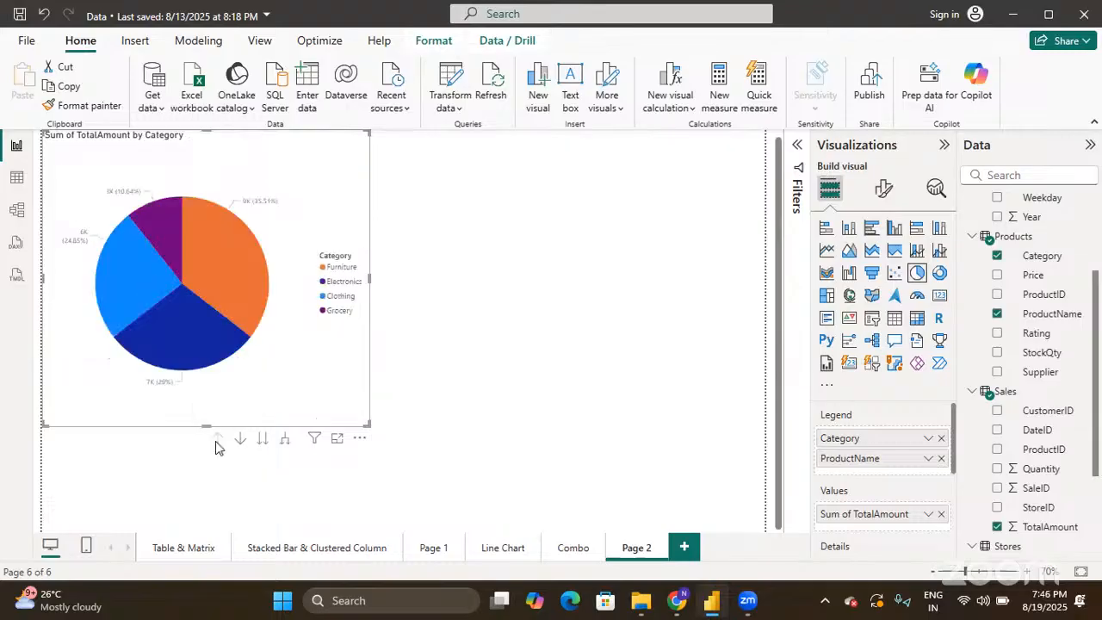
{"action": "left_click", "coordinate": [262, 445]}
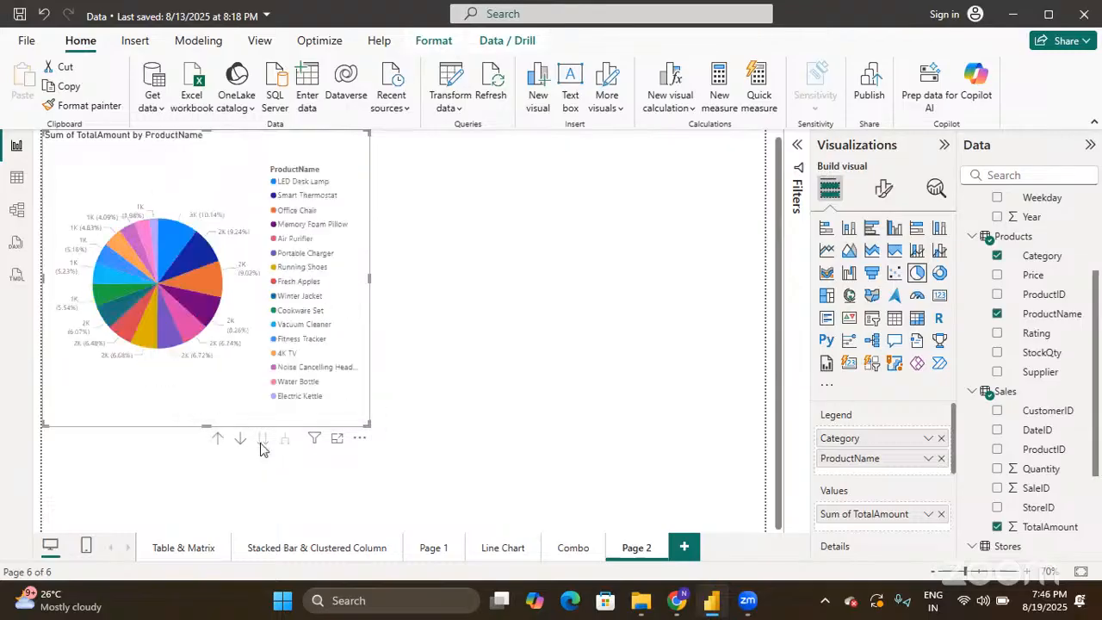
{"action": "left_click", "coordinate": [219, 440]}
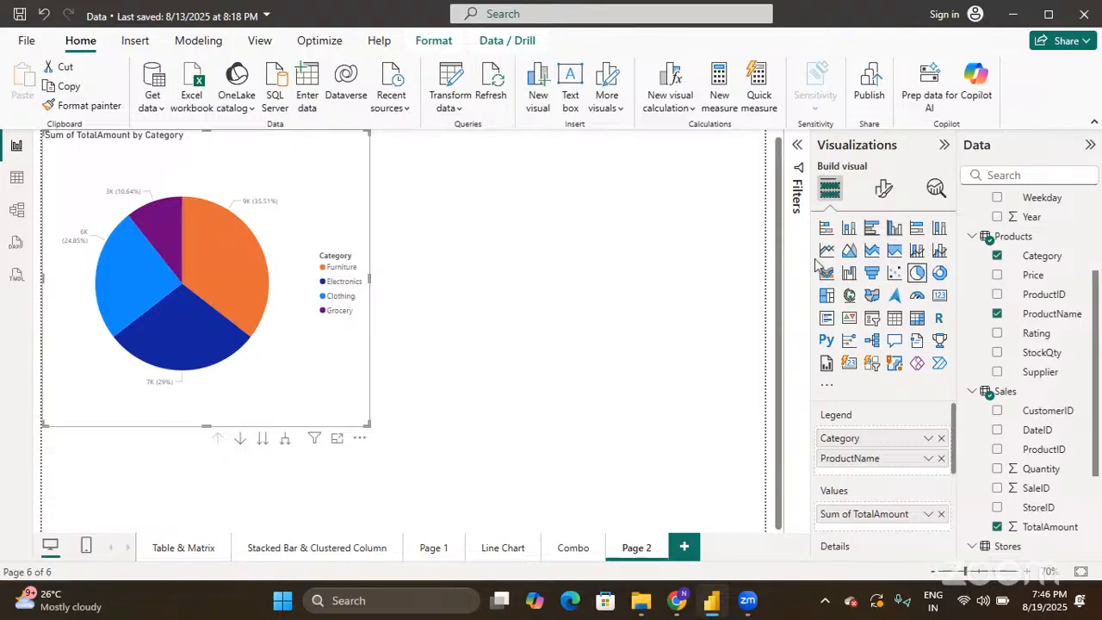
{"action": "left_click", "coordinate": [887, 191]}
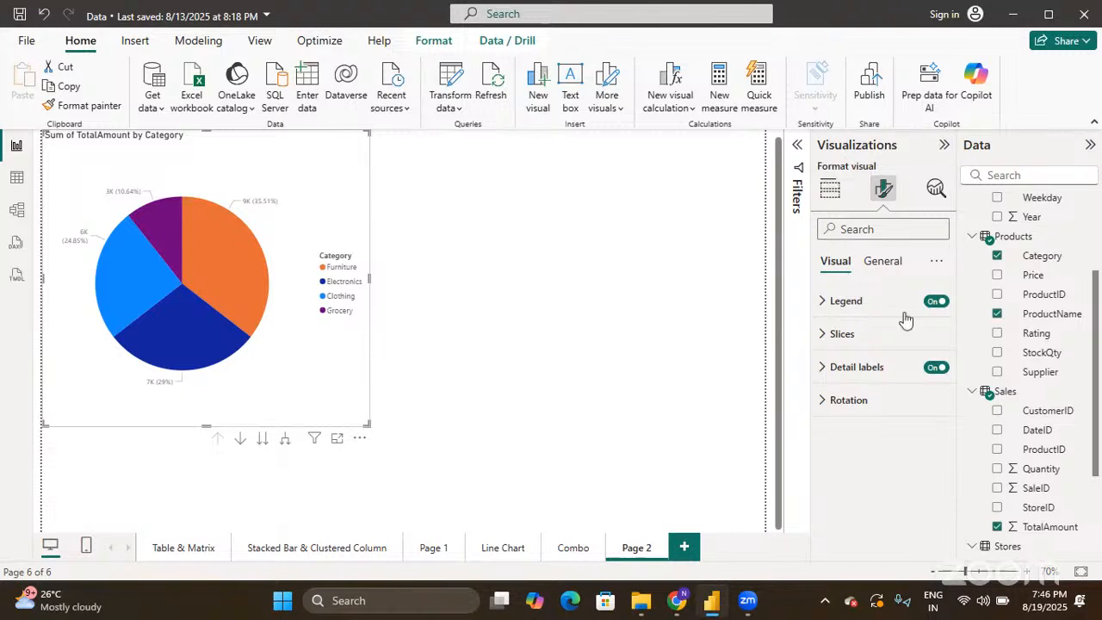
- Set the pie's Legend position to Top right and collapse the Legend section
{"action": "left_click", "coordinate": [818, 297]}
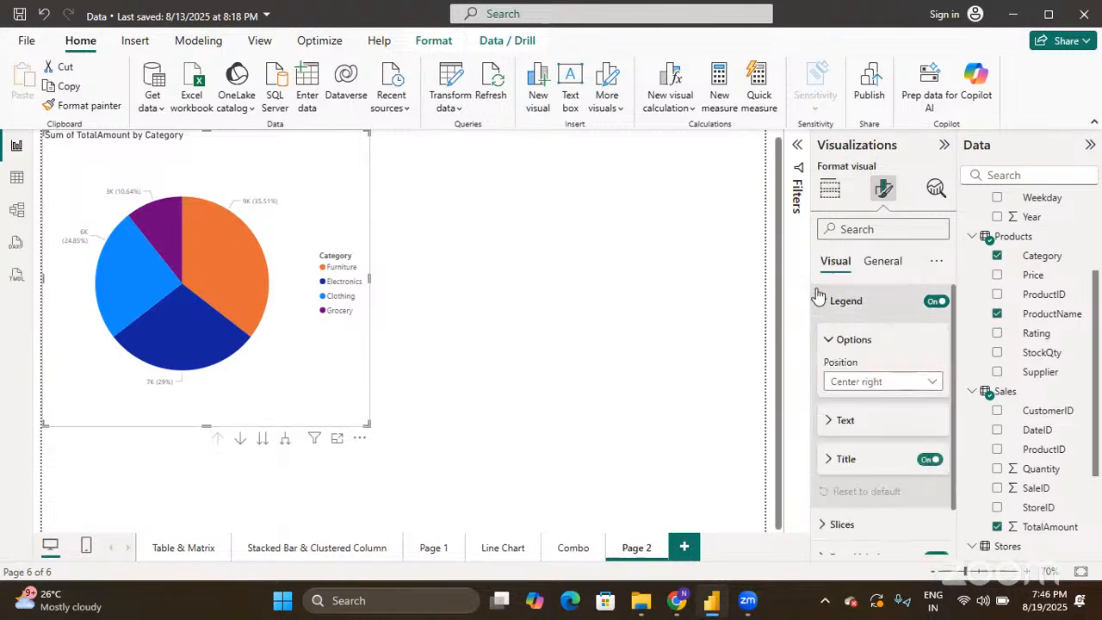
{"action": "left_click", "coordinate": [865, 384]}
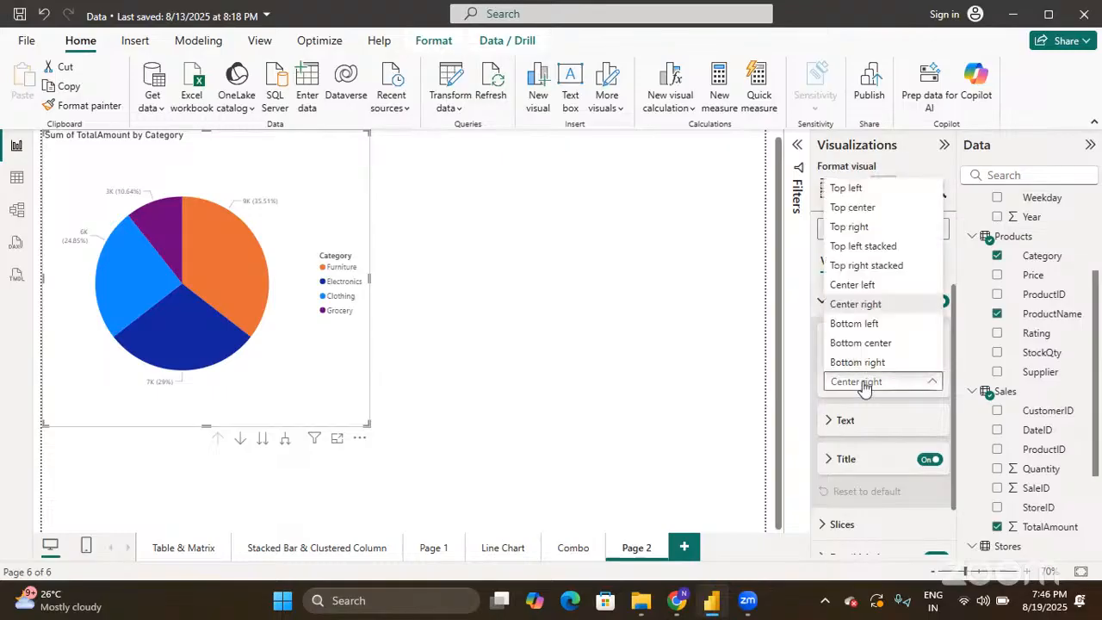
{"action": "left_click", "coordinate": [859, 226]}
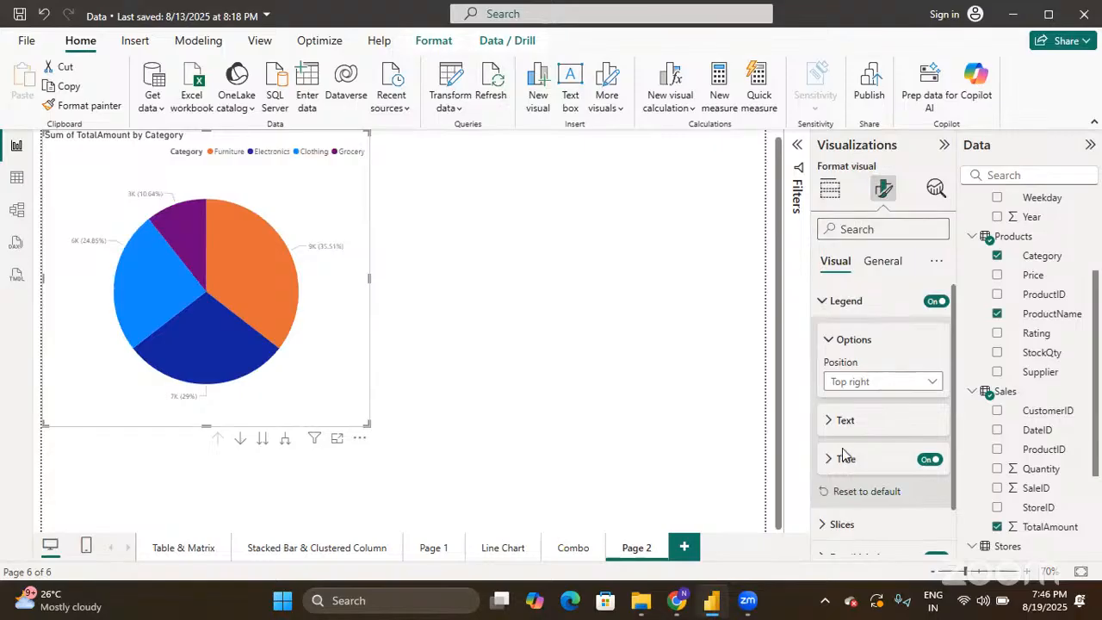
{"action": "scroll", "coordinate": [832, 416], "scroll_direction": "down", "scroll_amount": 1}
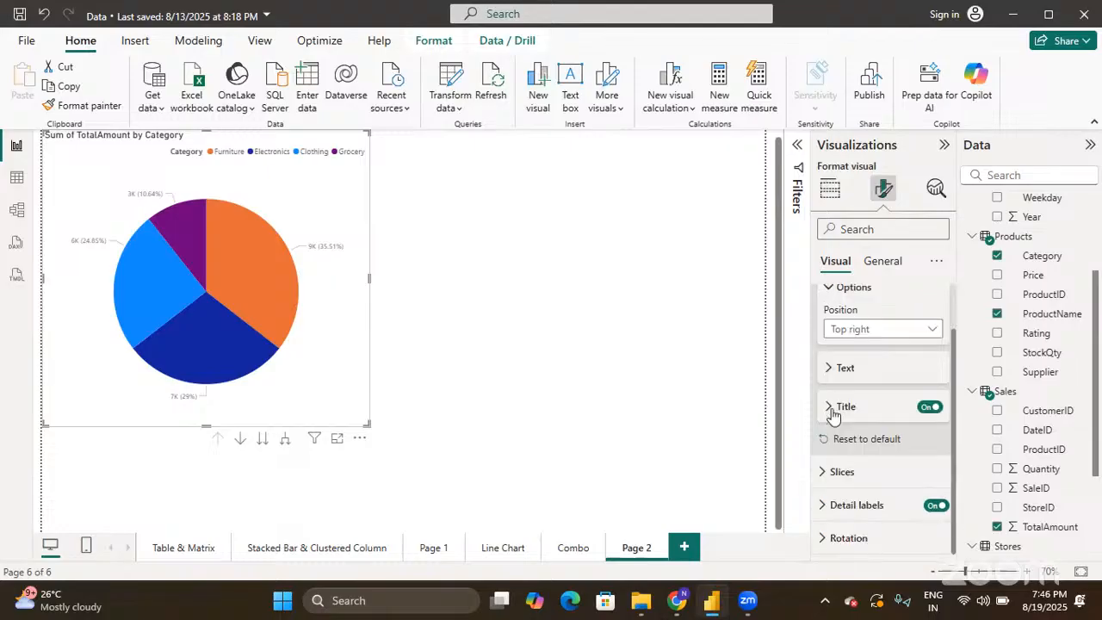
{"action": "scroll", "coordinate": [834, 422], "scroll_direction": "up", "scroll_amount": 1}
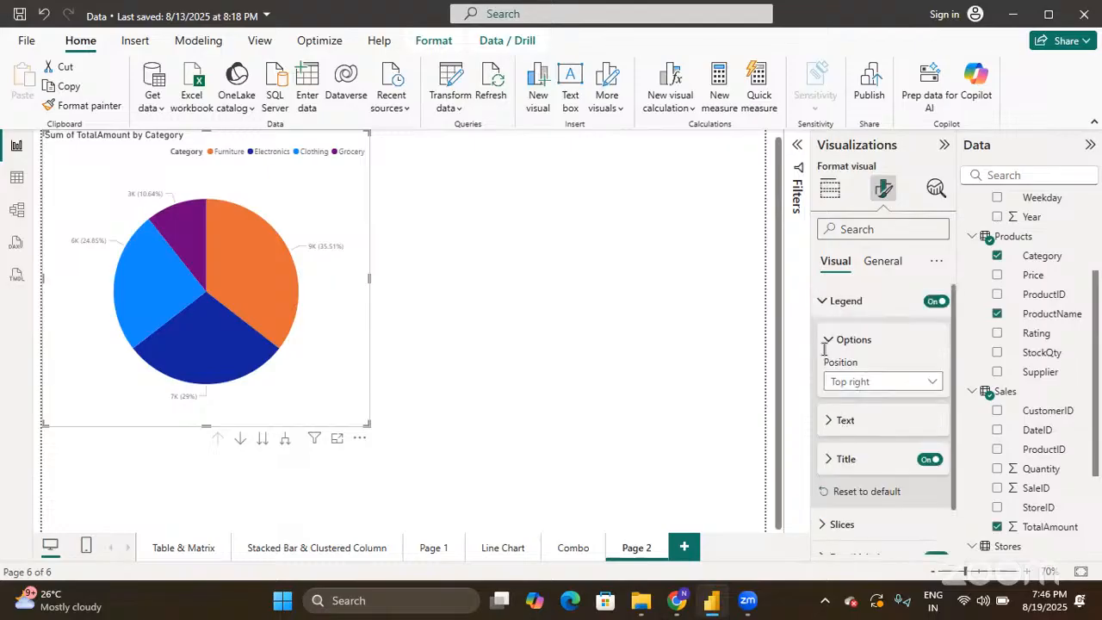
{"action": "left_click", "coordinate": [820, 304]}
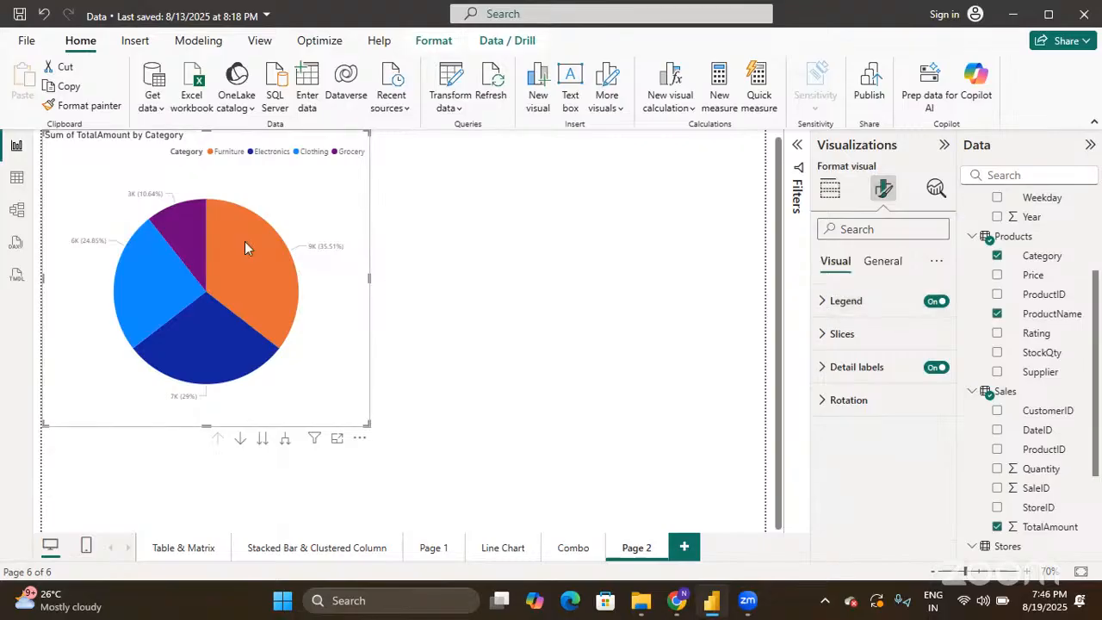
{"action": "mouse_move", "coordinate": [236, 243]}
{"action": "mouse_move", "coordinate": [201, 276]}
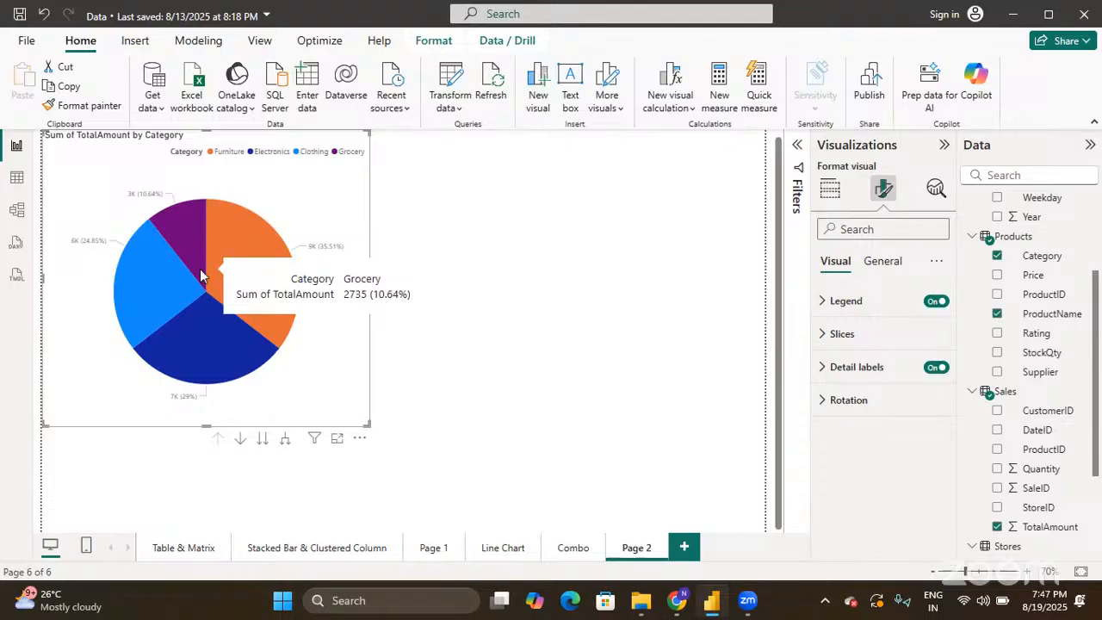
{"action": "left_click", "coordinate": [823, 336]}
- Format individual slices by series, recolouring the Electronics slice dark olive
{"action": "scroll", "coordinate": [840, 443], "scroll_direction": "down", "scroll_amount": 1}
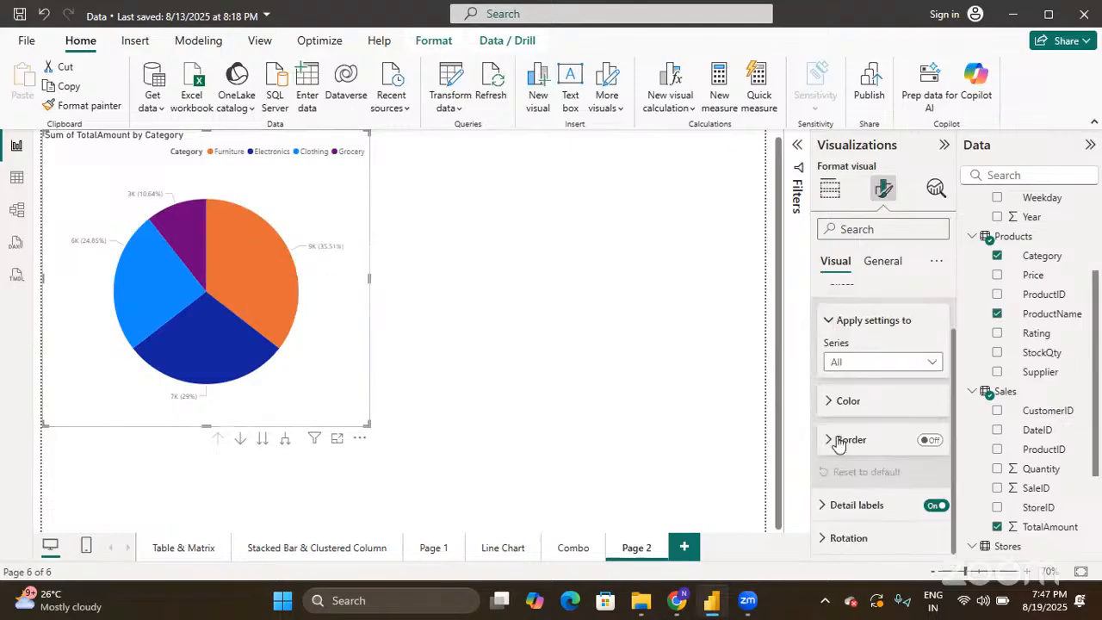
{"action": "mouse_move", "coordinate": [288, 316]}
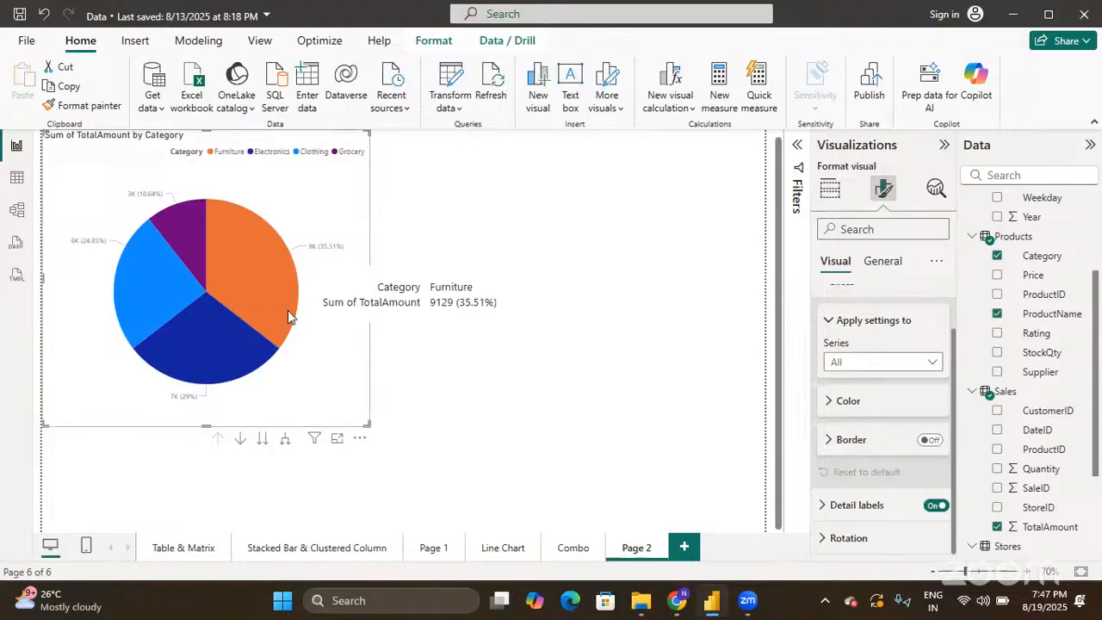
{"action": "left_click", "coordinate": [854, 370]}
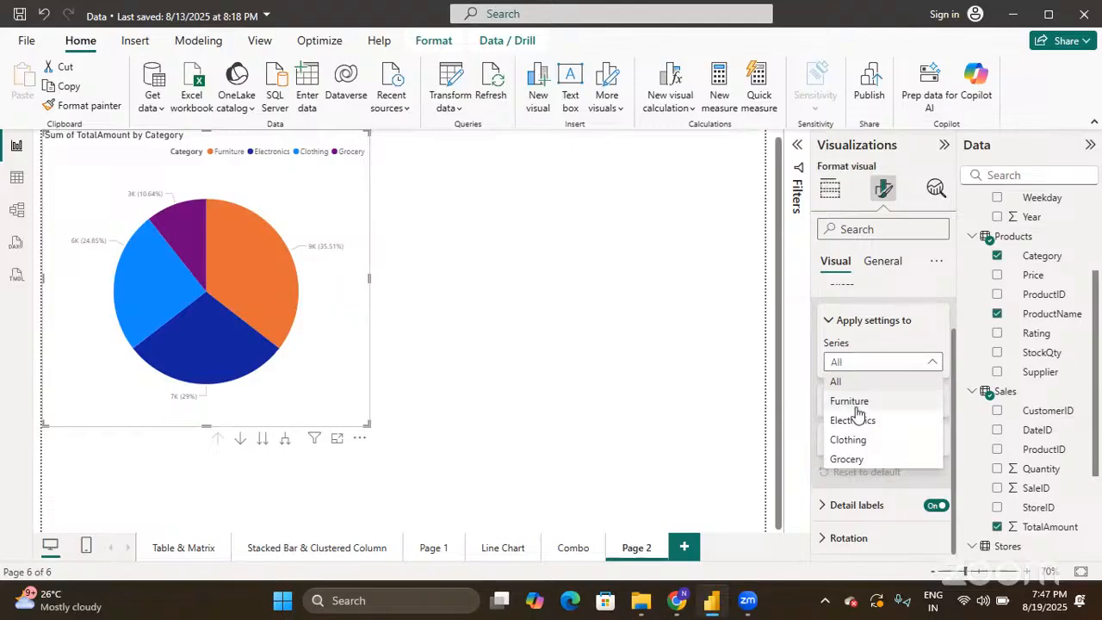
{"action": "left_click", "coordinate": [853, 403]}
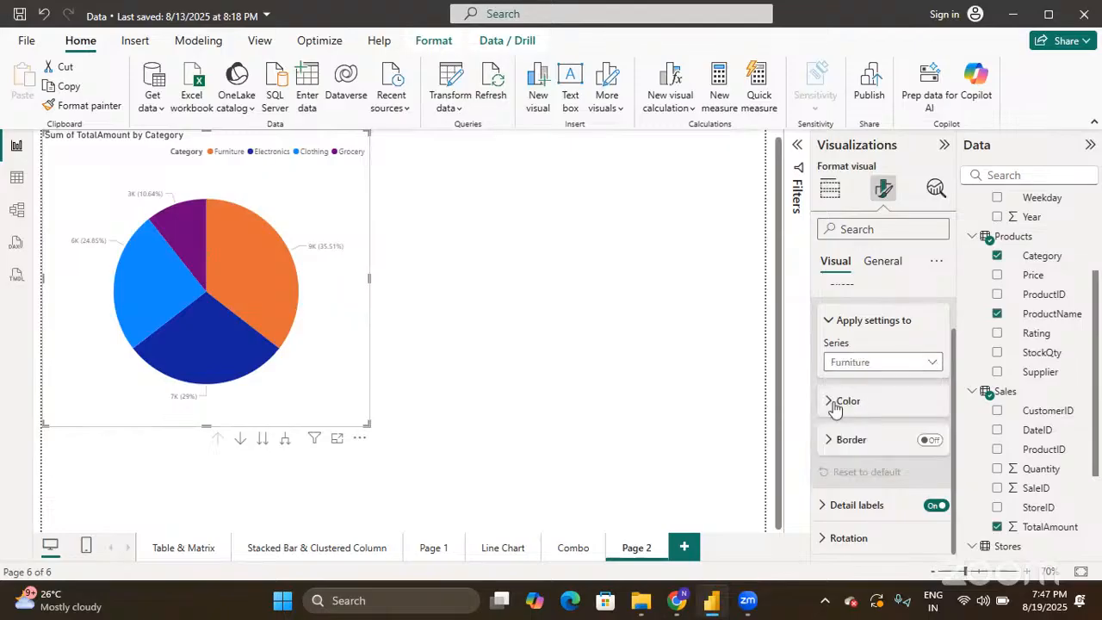
{"action": "left_click", "coordinate": [833, 401]}
{"action": "scroll", "coordinate": [835, 403], "scroll_direction": "down", "scroll_amount": 1}
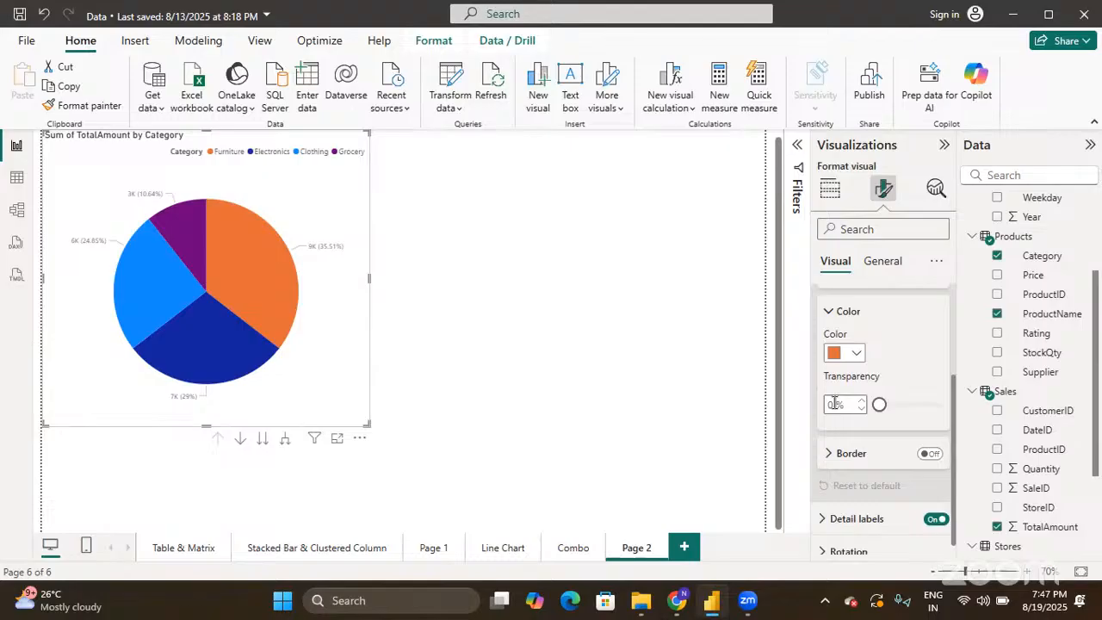
{"action": "scroll", "coordinate": [834, 404], "scroll_direction": "up", "scroll_amount": 1}
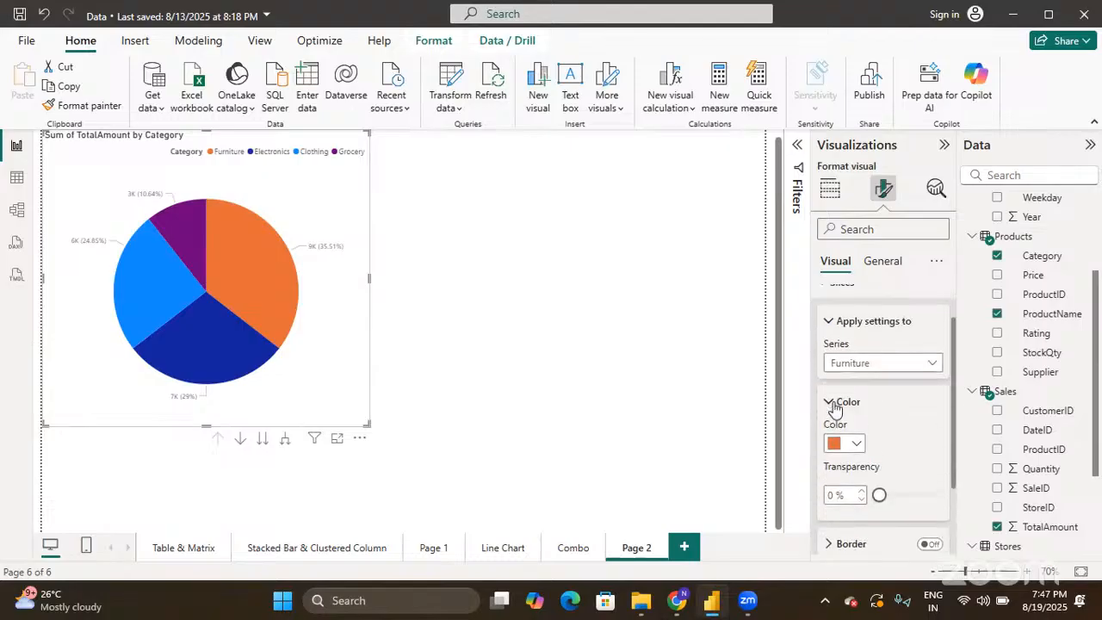
{"action": "left_click", "coordinate": [862, 364]}
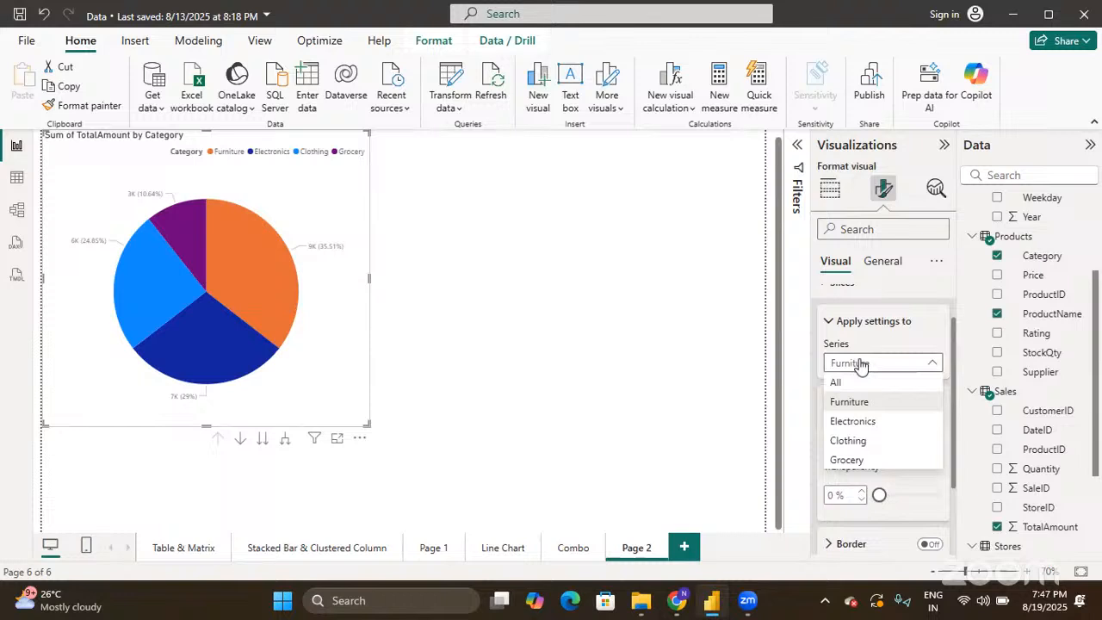
{"action": "left_click", "coordinate": [854, 421]}
{"action": "scroll", "coordinate": [858, 421], "scroll_direction": "down", "scroll_amount": 1}
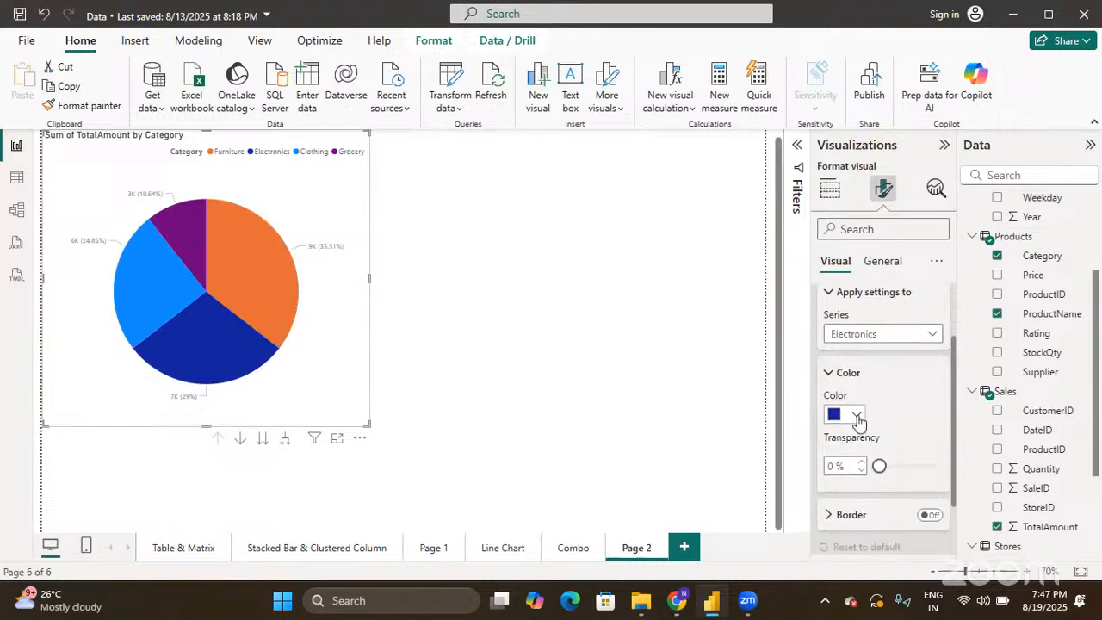
{"action": "left_click", "coordinate": [857, 415]}
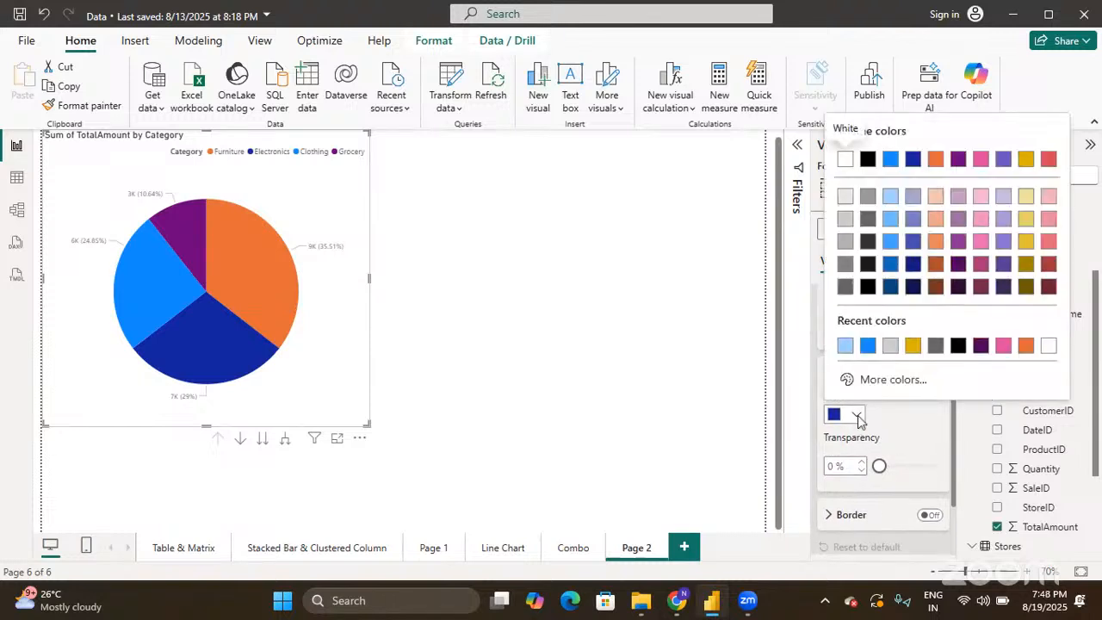
{"action": "left_click", "coordinate": [1026, 287]}
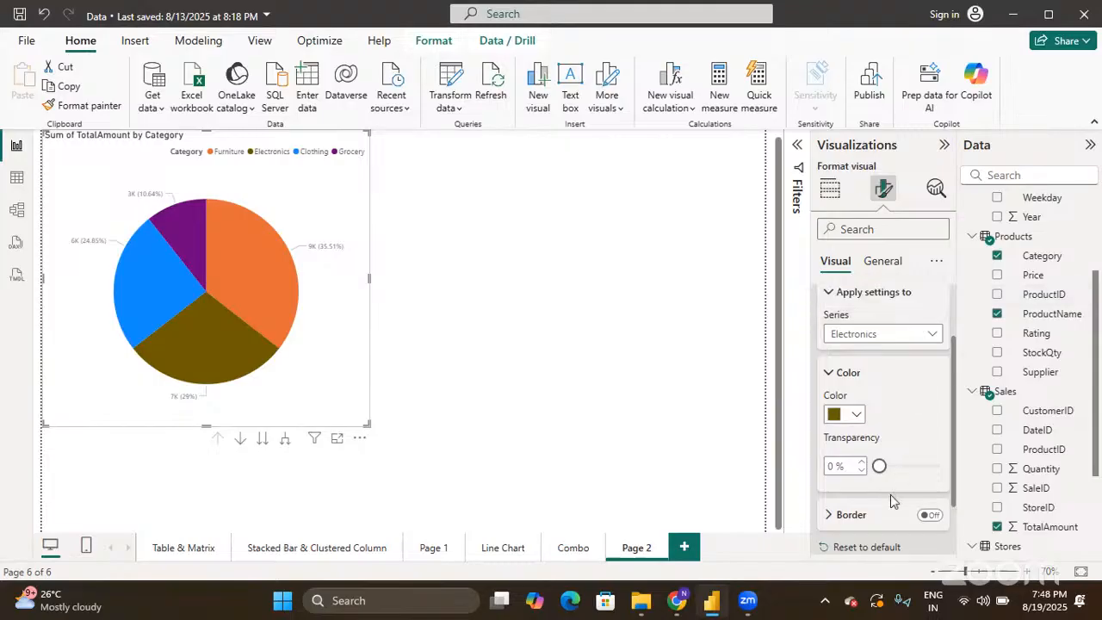
- Set slice Series to All and turn the slice Border on
{"action": "scroll", "coordinate": [878, 456], "scroll_direction": "up", "scroll_amount": 1}
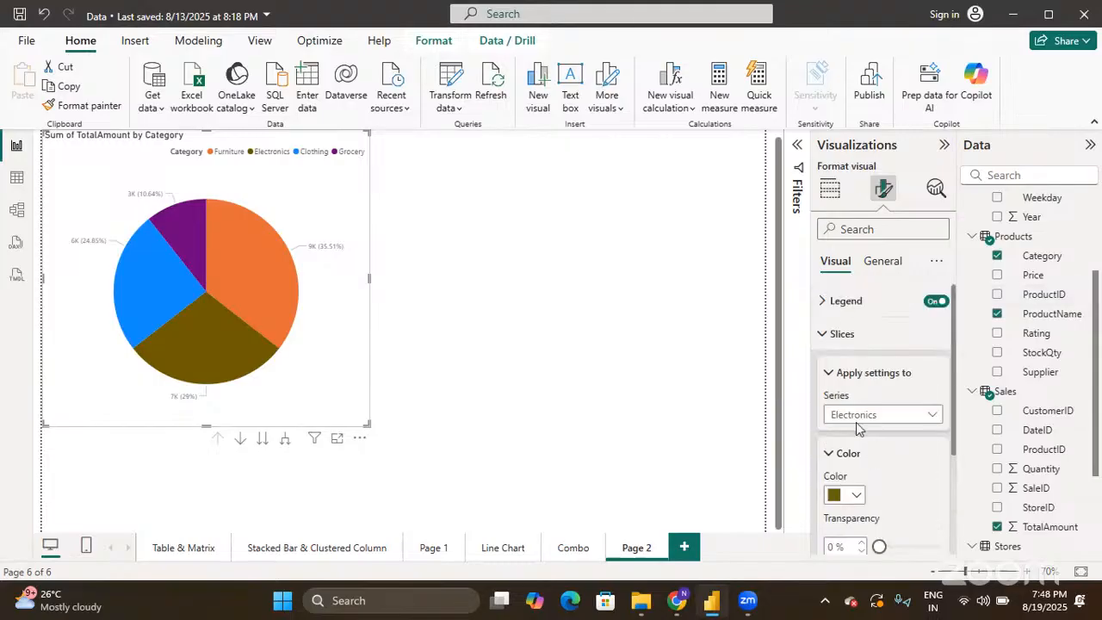
{"action": "left_click", "coordinate": [855, 415]}
{"action": "left_click", "coordinate": [861, 434]}
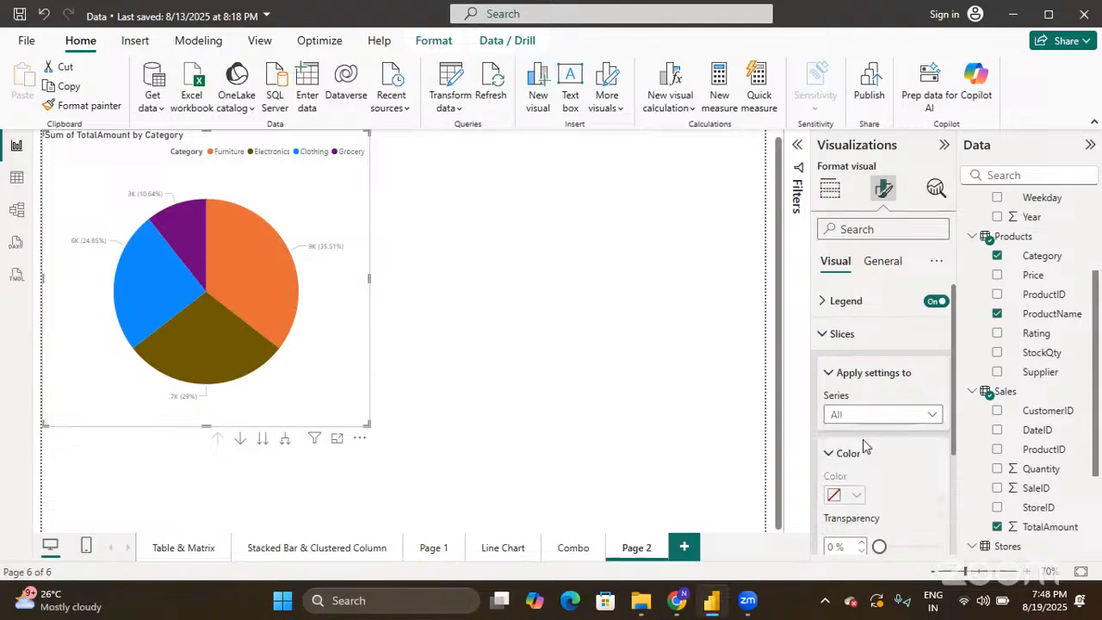
{"action": "scroll", "coordinate": [865, 445], "scroll_direction": "down", "scroll_amount": 1}
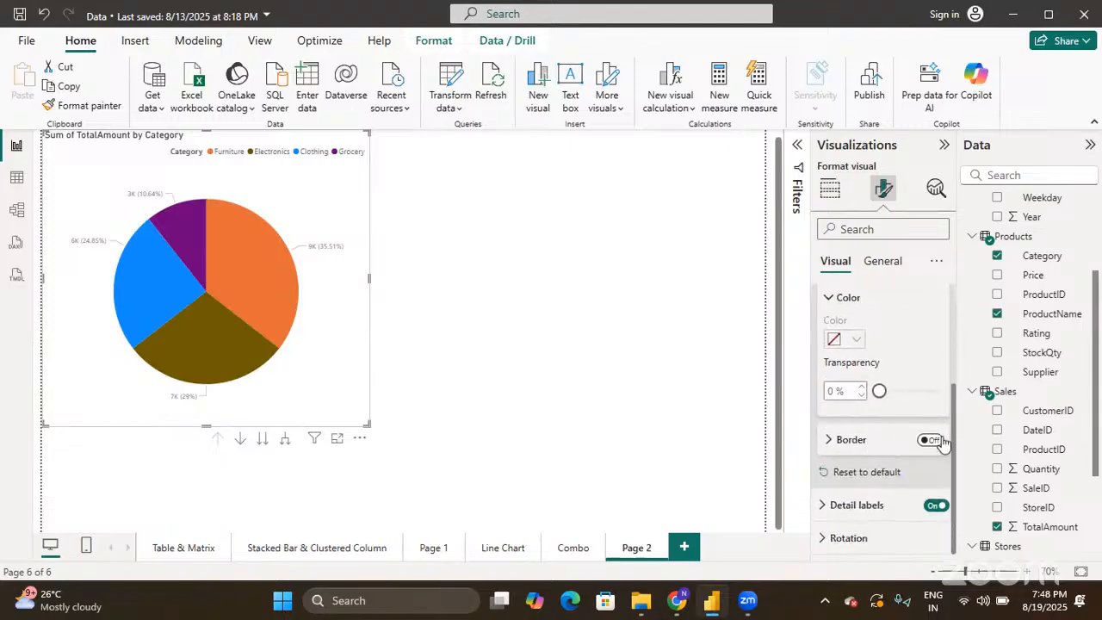
{"action": "left_click", "coordinate": [942, 441]}
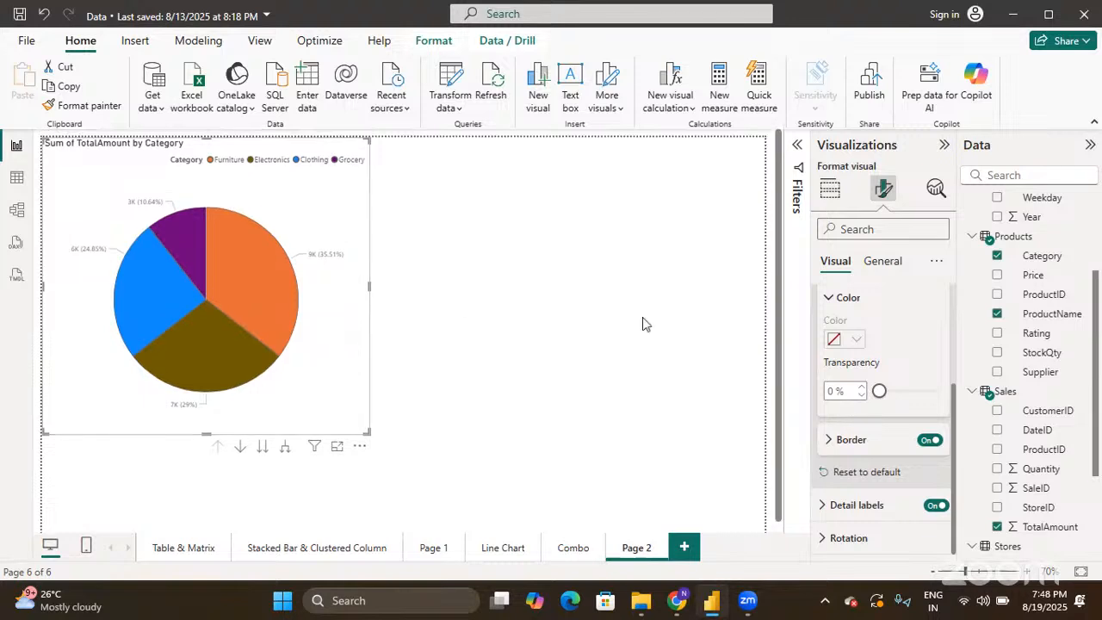
{"action": "scroll", "coordinate": [885, 354], "scroll_direction": "up", "scroll_amount": 2}
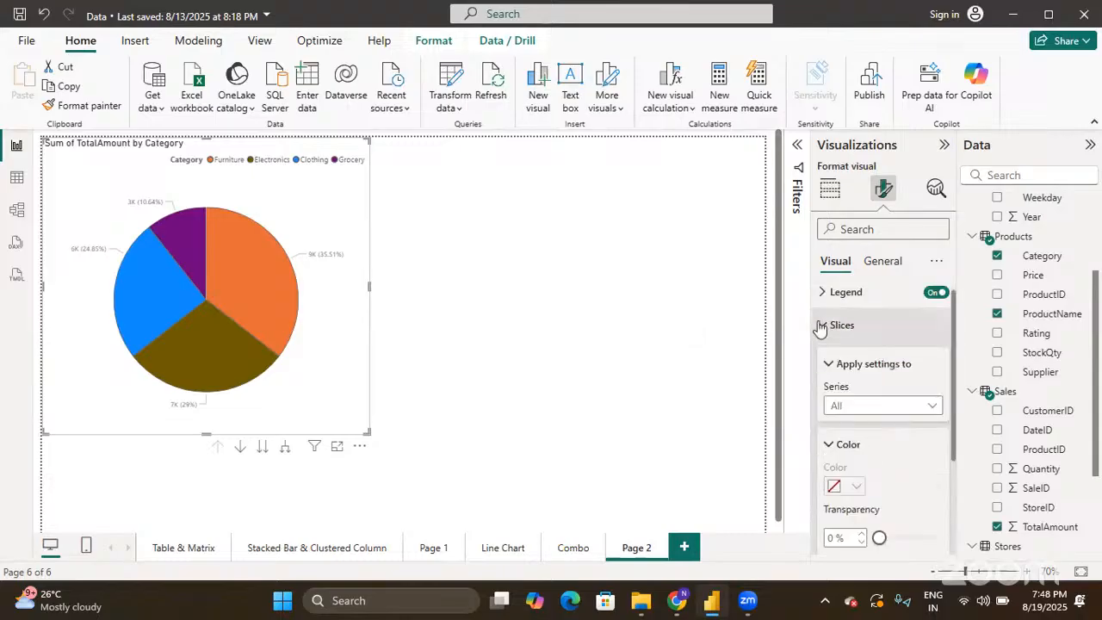
- Keep detail labels Outside and set Label contents to Data value, percent of total
{"action": "left_click", "coordinate": [822, 325]}
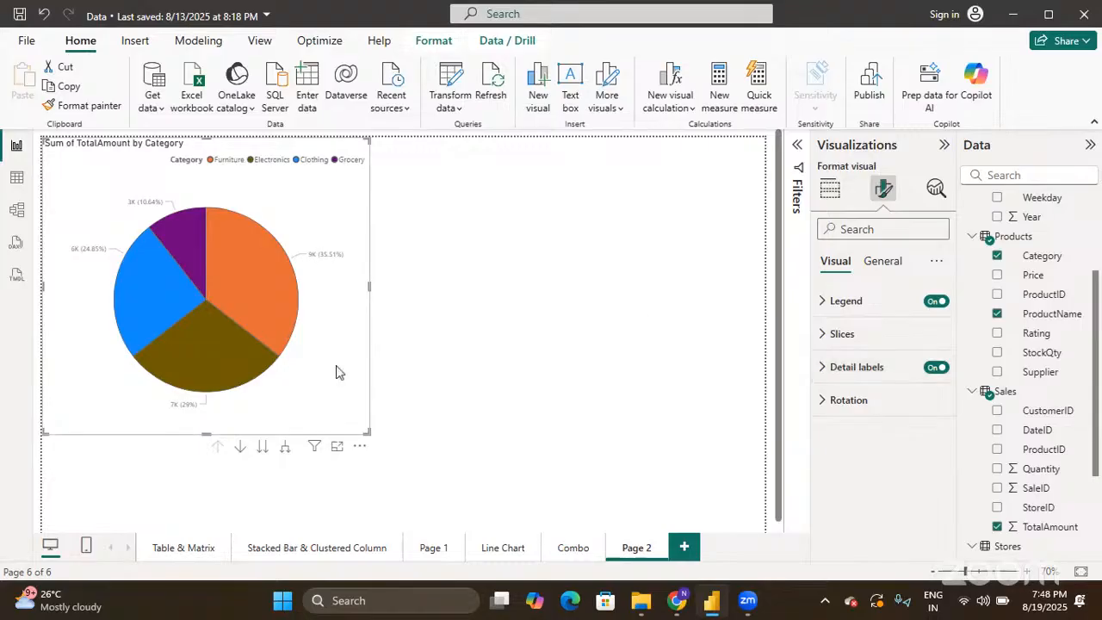
{"action": "left_click", "coordinate": [938, 368]}
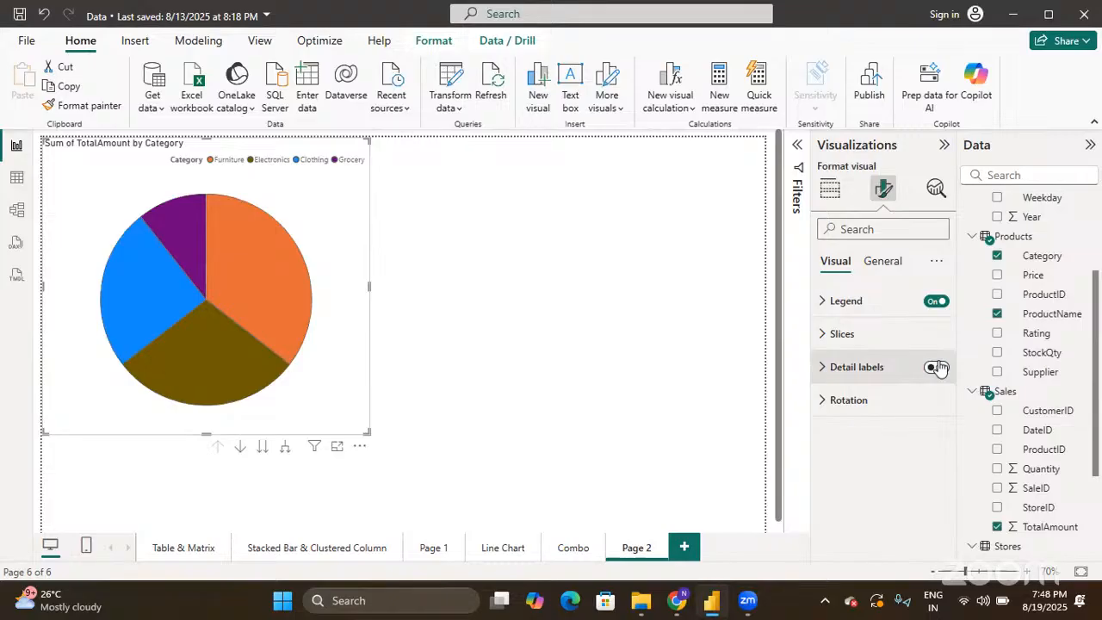
{"action": "left_click", "coordinate": [938, 368]}
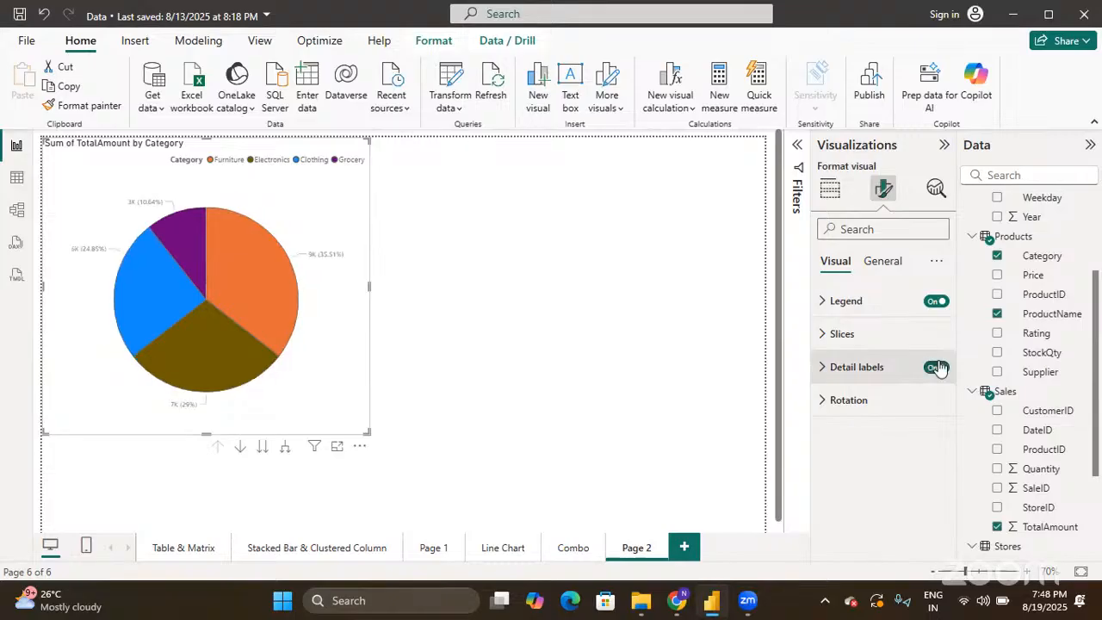
{"action": "left_click", "coordinate": [822, 368]}
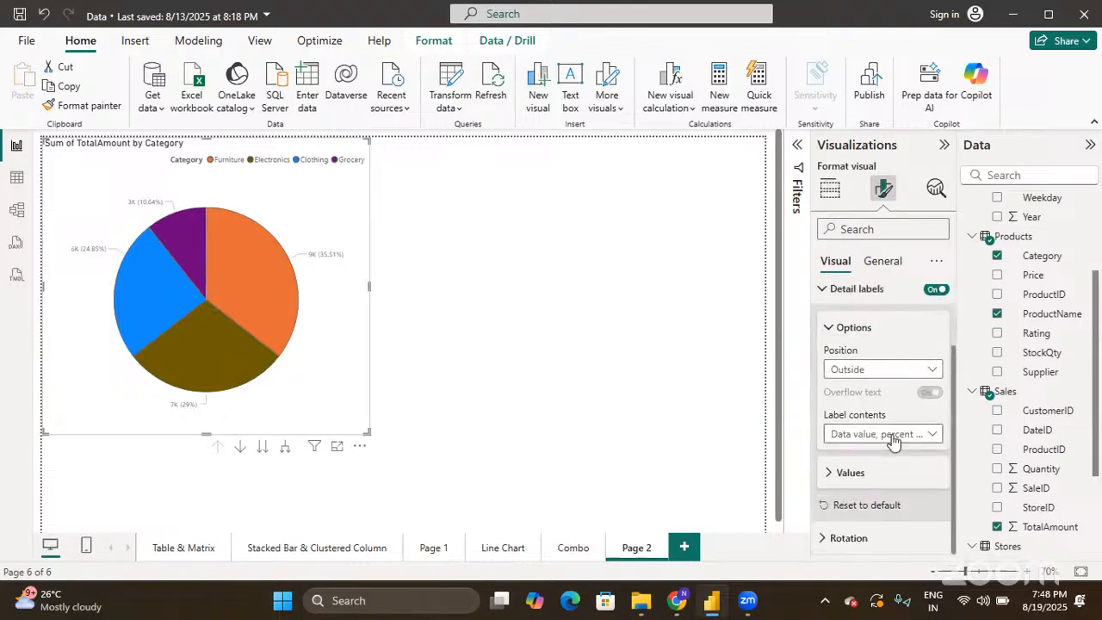
{"action": "left_click", "coordinate": [877, 368]}
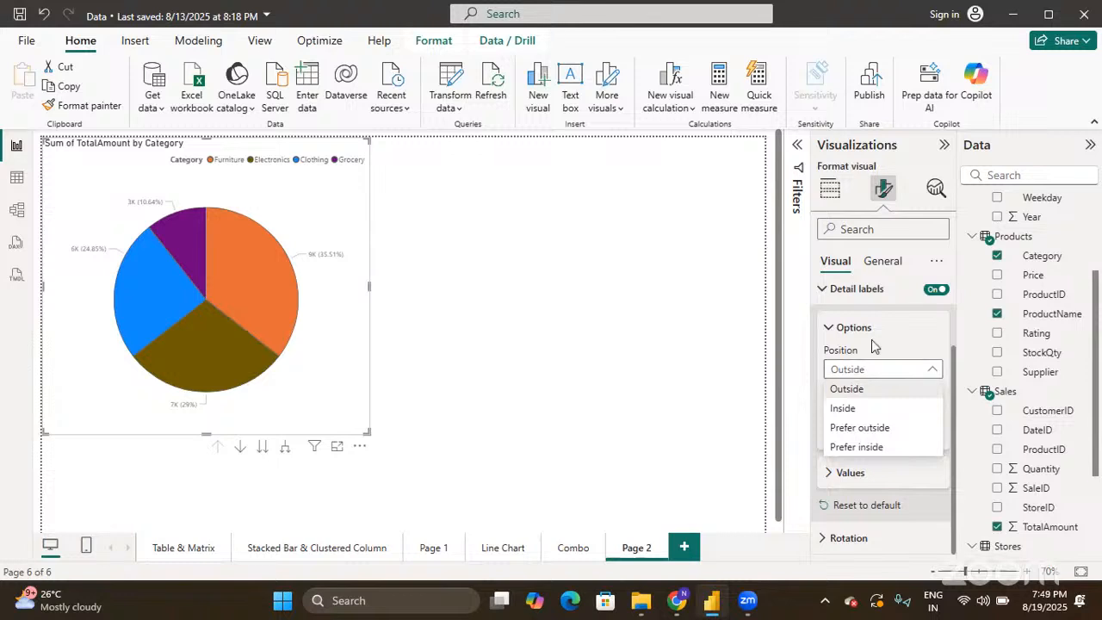
{"action": "left_click", "coordinate": [872, 345]}
{"action": "left_click", "coordinate": [861, 434]}
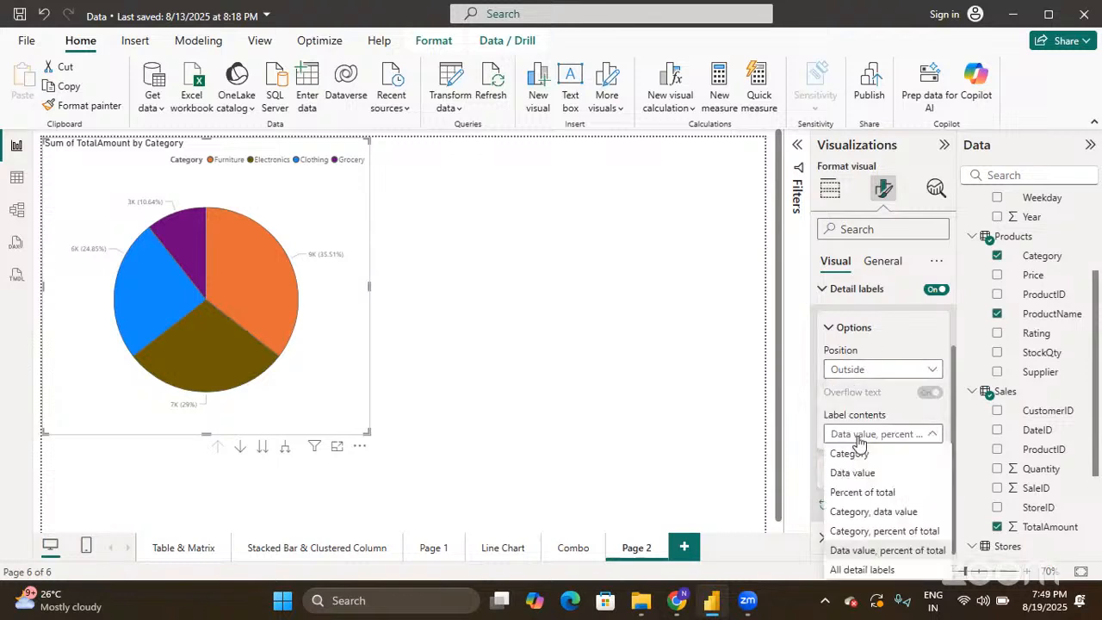
{"action": "left_click", "coordinate": [866, 570]}
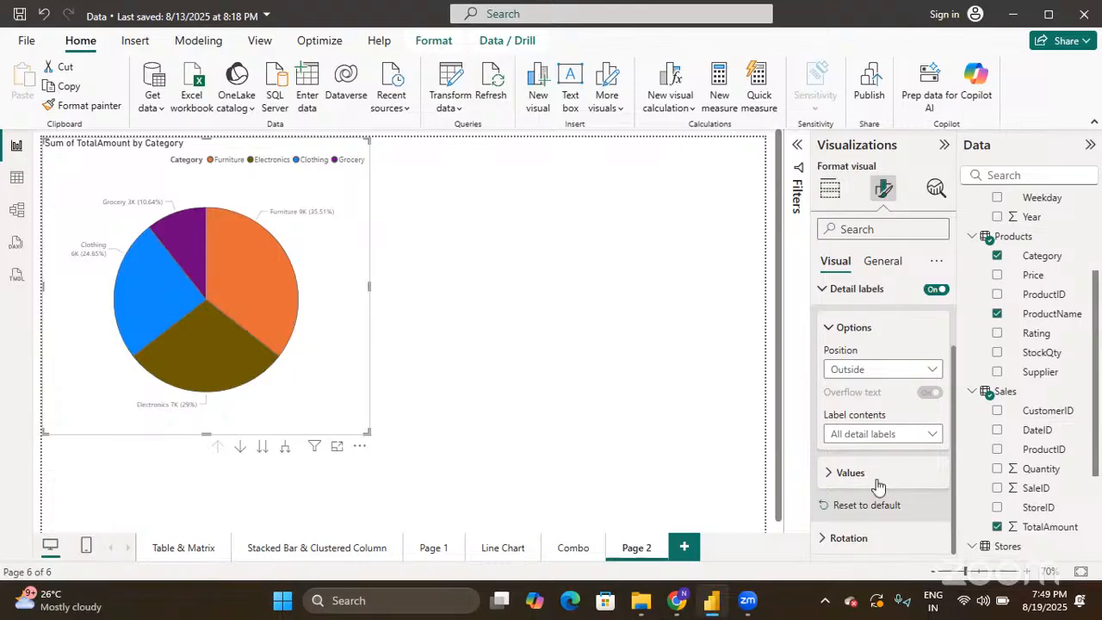
{"action": "left_click", "coordinate": [883, 441]}
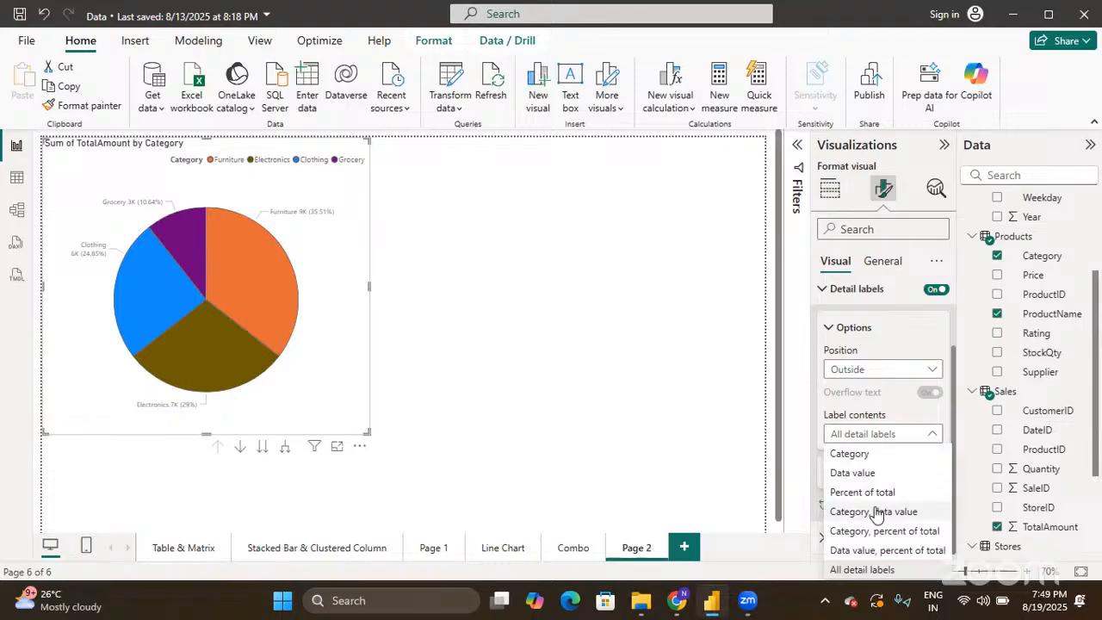
{"action": "left_click", "coordinate": [876, 555]}
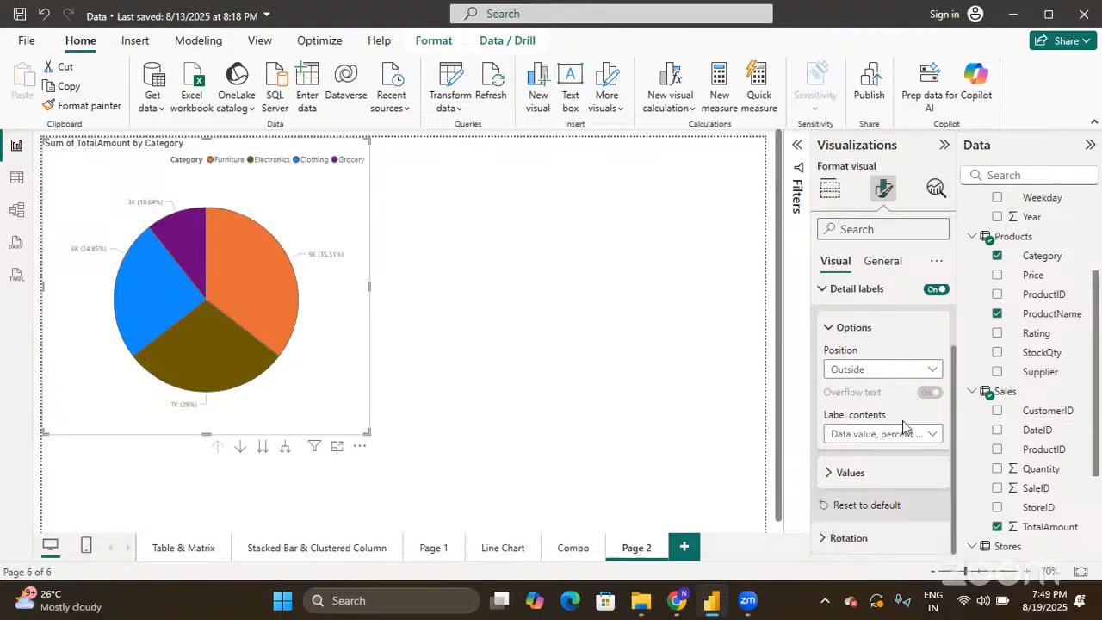
- Set the label Values display units to None so labels read like 9129 (35.51%)
{"action": "left_click", "coordinate": [832, 473]}
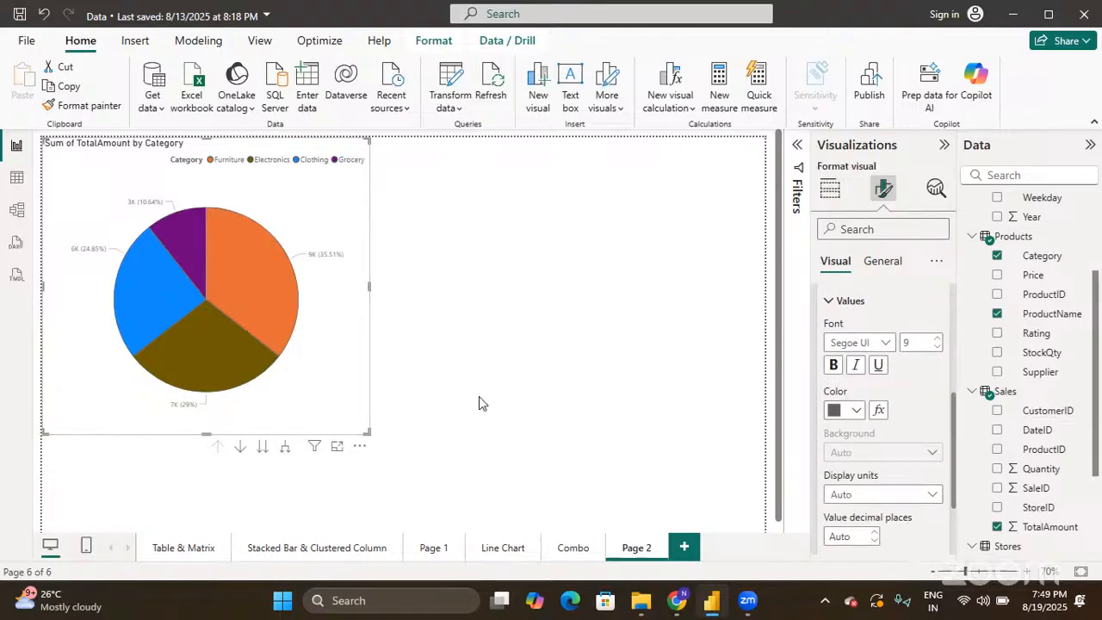
{"action": "scroll", "coordinate": [874, 486], "scroll_direction": "down", "scroll_amount": 1}
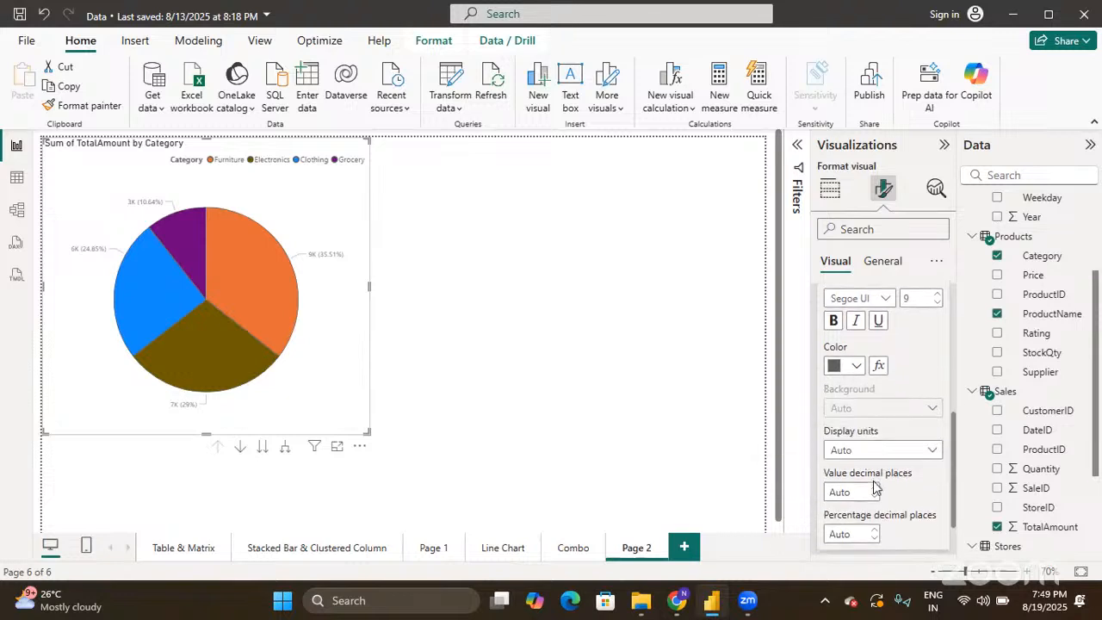
{"action": "left_click", "coordinate": [870, 451]}
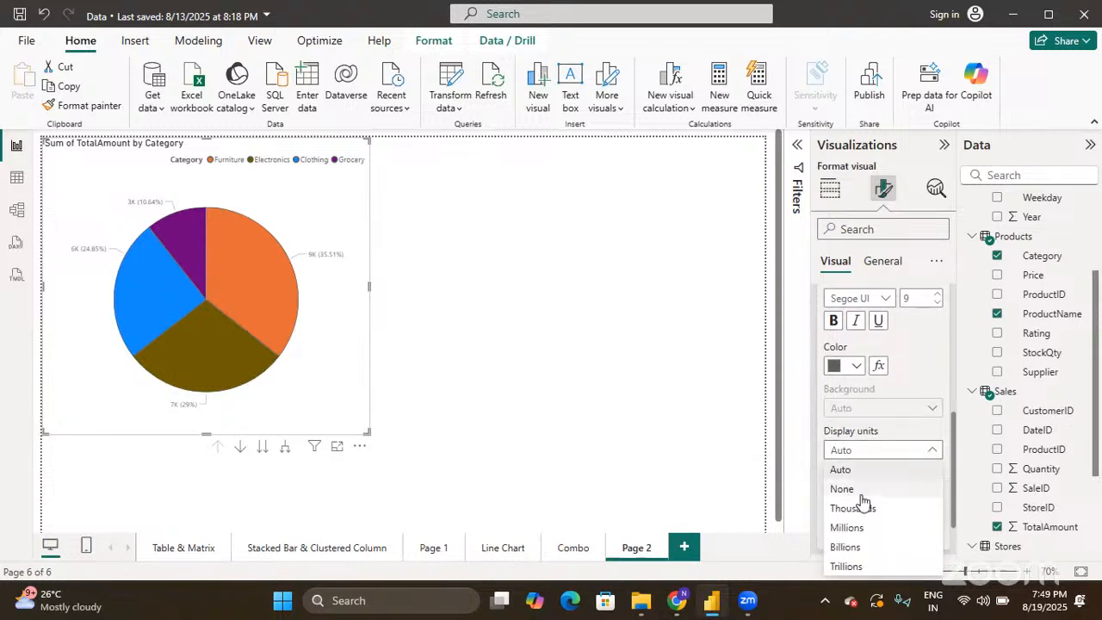
{"action": "left_click", "coordinate": [860, 489]}
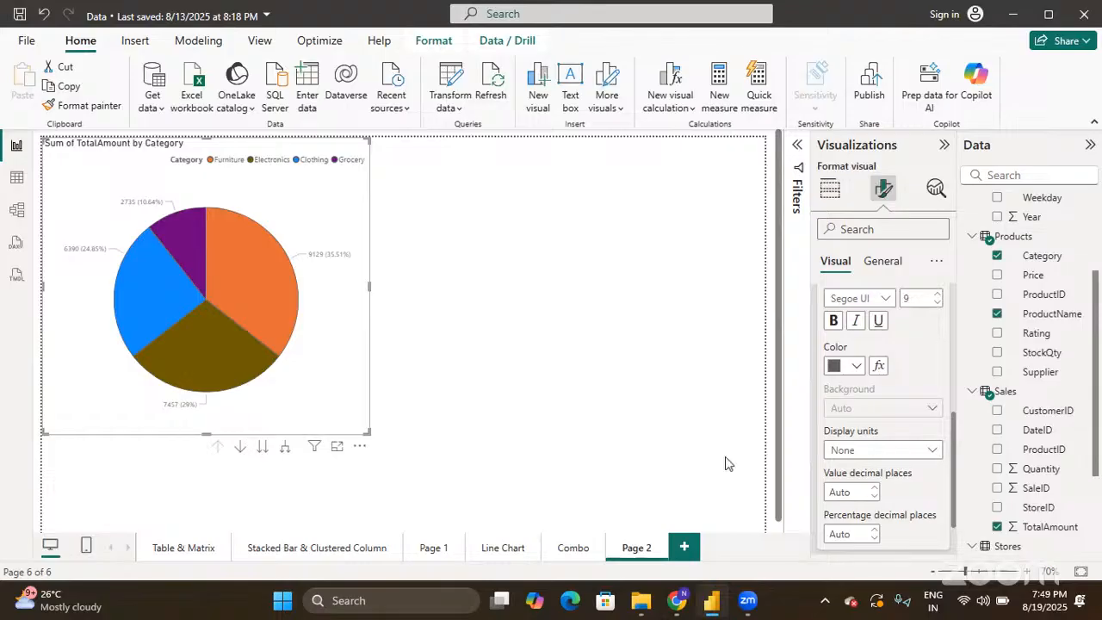
{"action": "scroll", "coordinate": [898, 439], "scroll_direction": "up", "scroll_amount": 1}
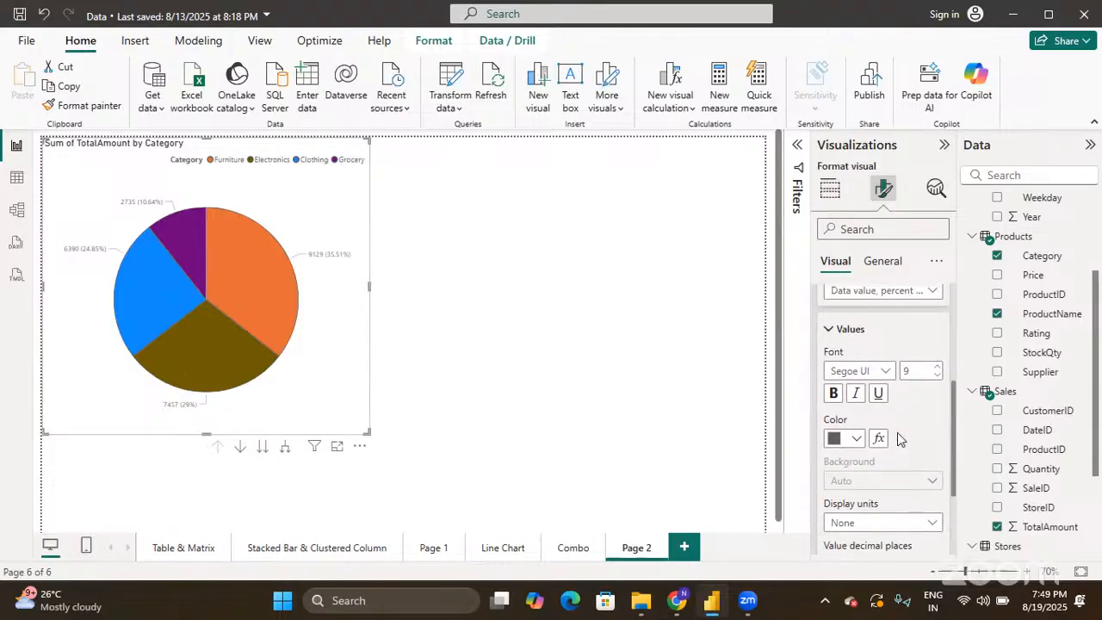
{"action": "scroll", "coordinate": [898, 439], "scroll_direction": "down", "scroll_amount": 2}
{"action": "scroll", "coordinate": [898, 439], "scroll_direction": "up", "scroll_amount": 2}
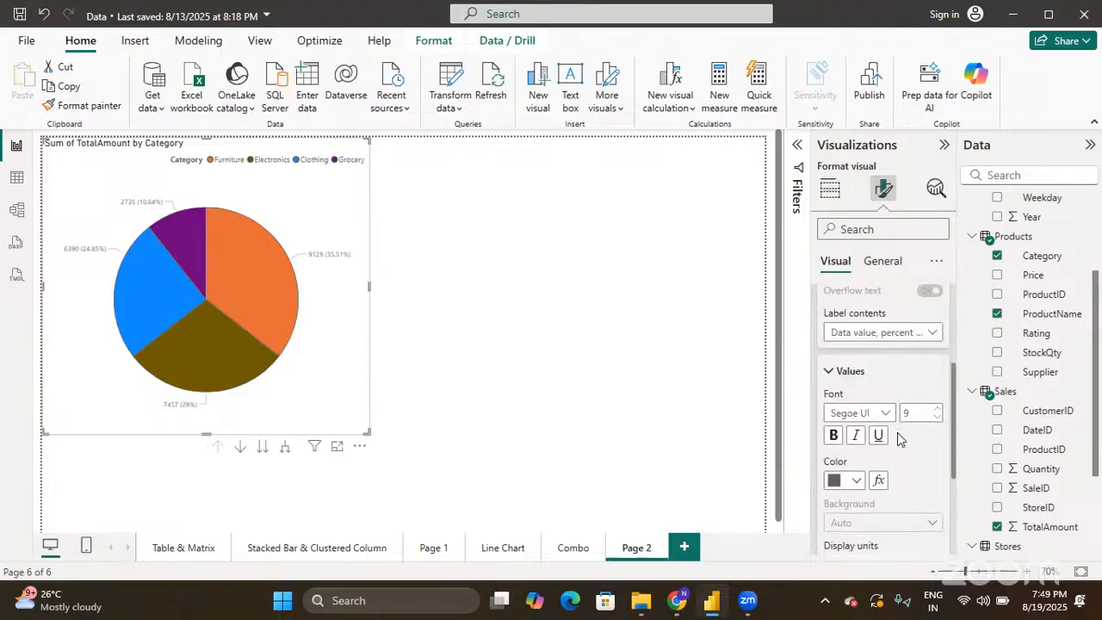
{"action": "scroll", "coordinate": [862, 439], "scroll_direction": "up", "scroll_amount": 3}
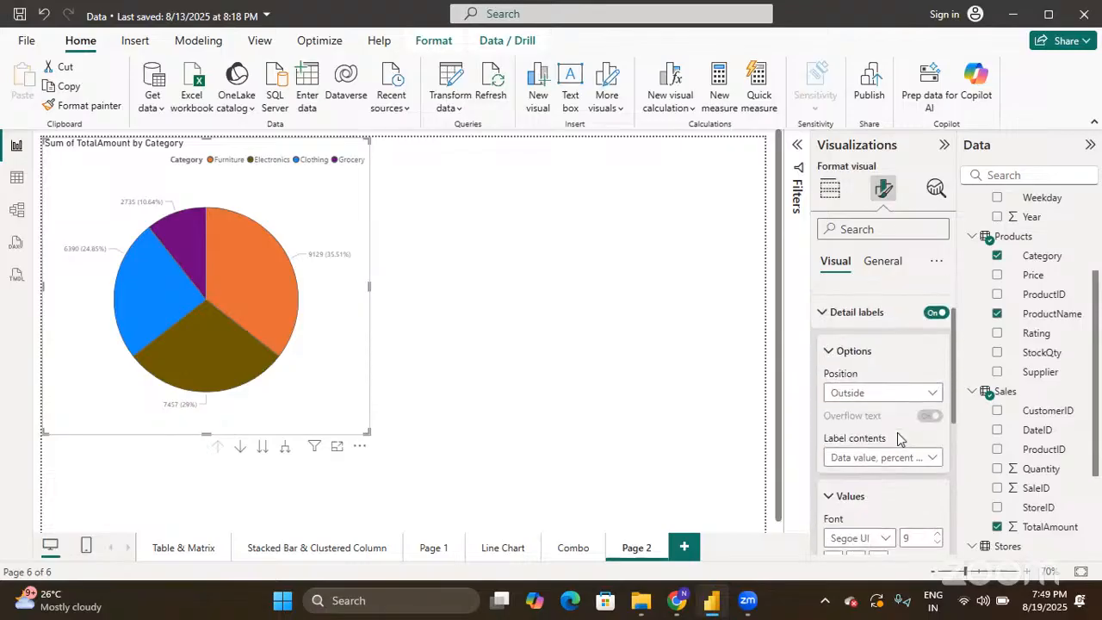
{"action": "left_click", "coordinate": [825, 313]}
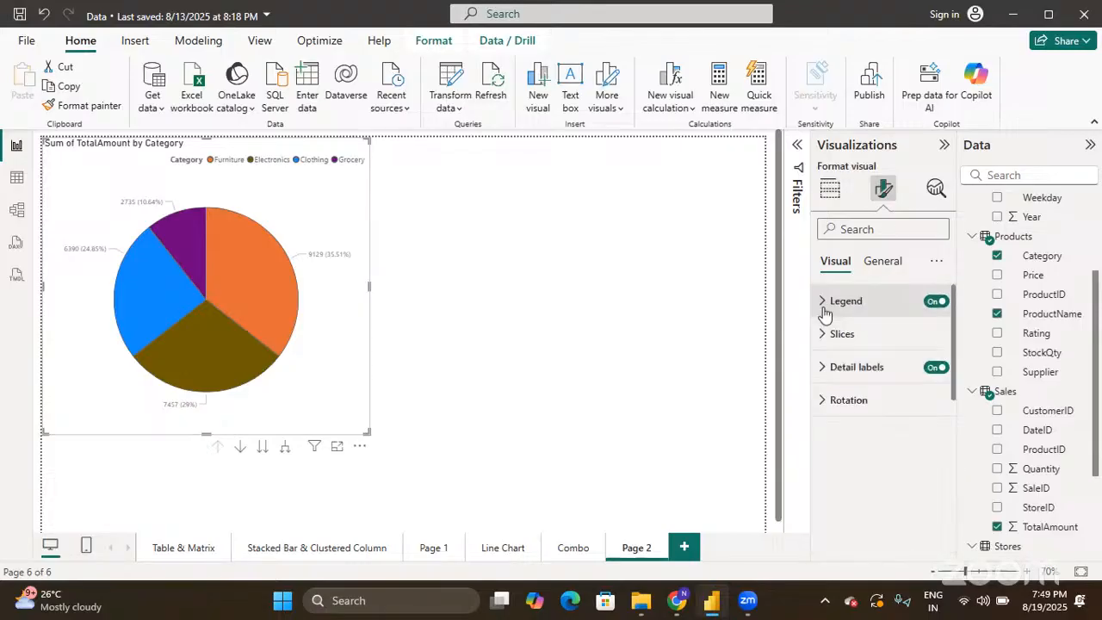
- Drag the pie's Rotation slider all the way to 360°
{"action": "left_click", "coordinate": [823, 403]}
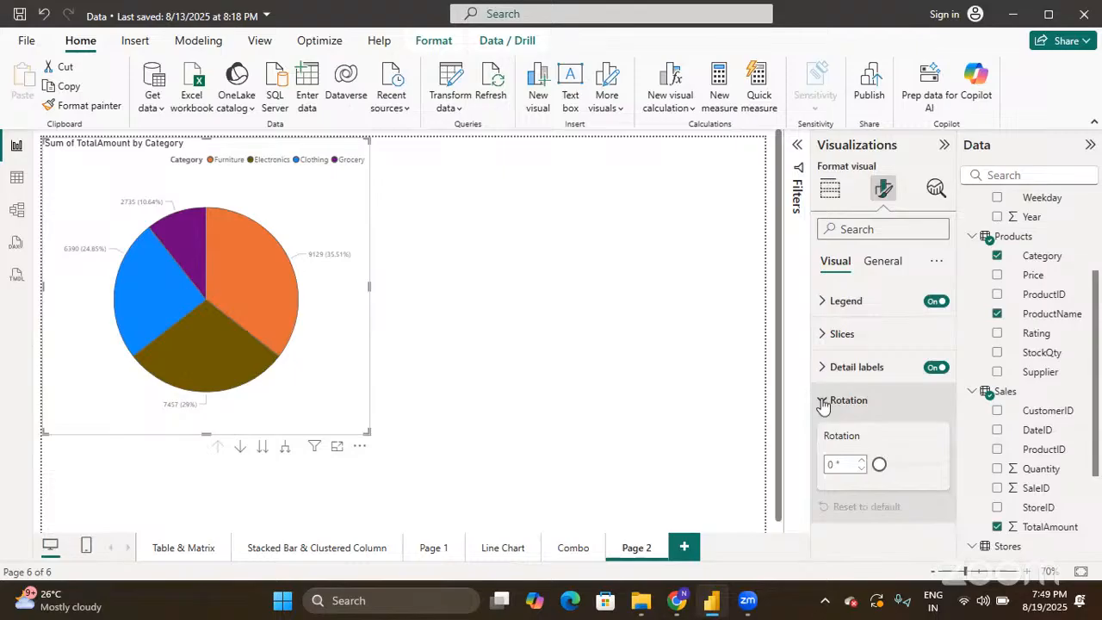
{"action": "mouse_move", "coordinate": [262, 281]}
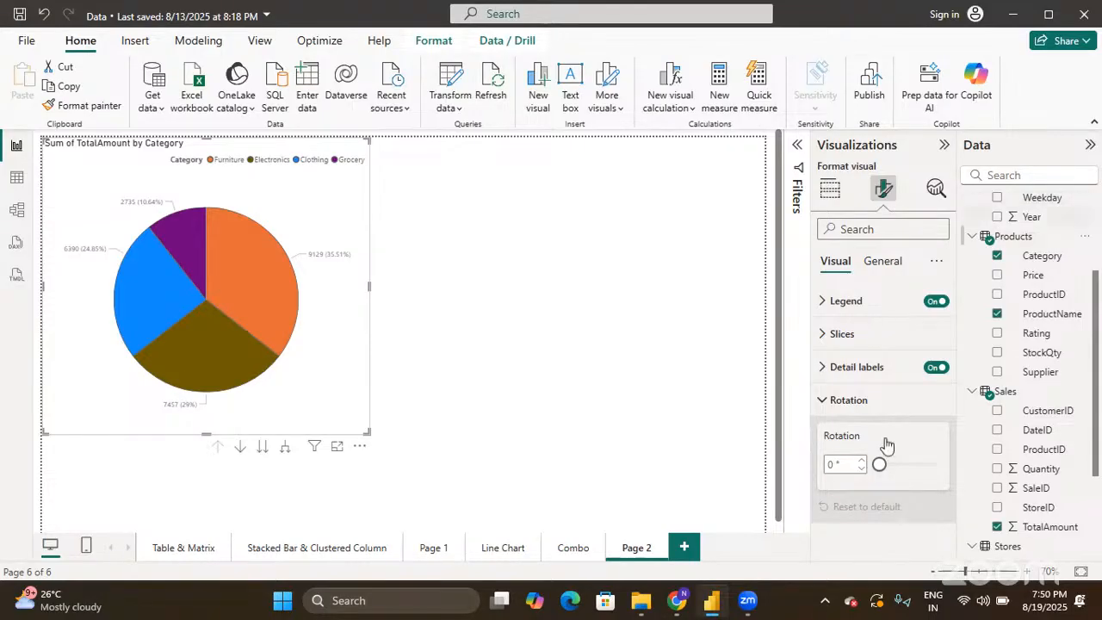
{"action": "left_click_drag", "start_coordinate": [880, 464], "coordinate": [956, 463]}
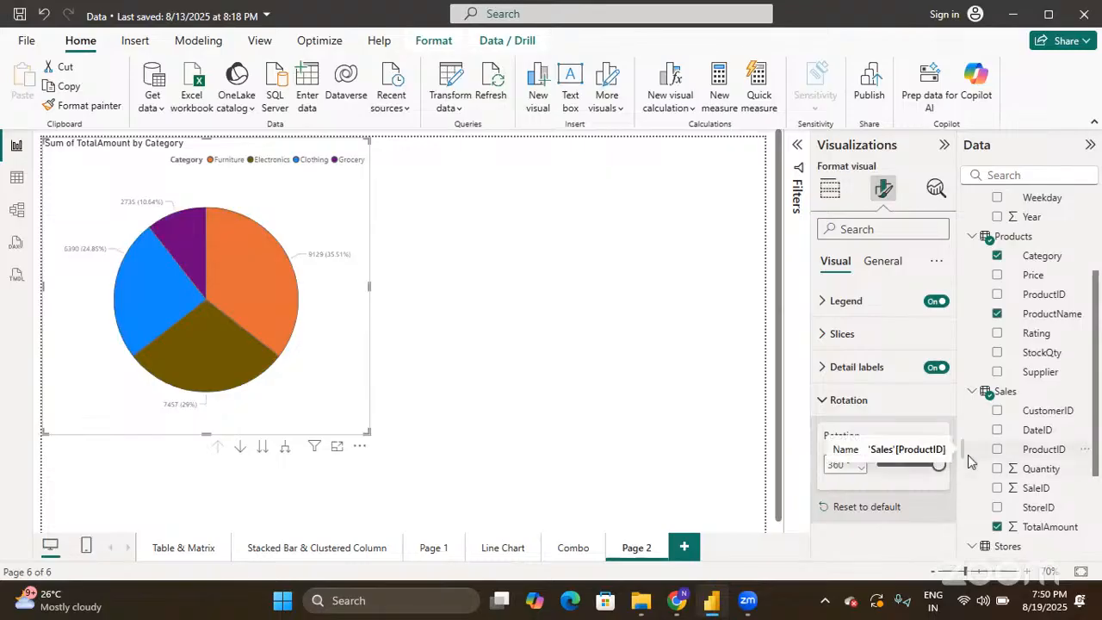
{"action": "left_click", "coordinate": [885, 269]}
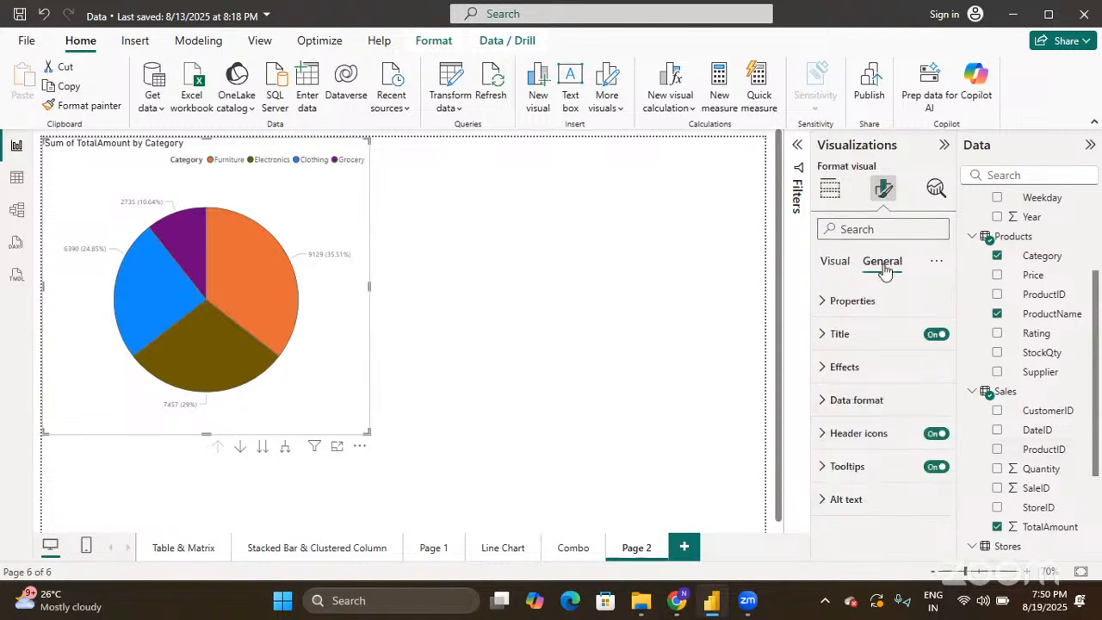
- Retitle the chart 'PIE CHART' in bold at font size 30
{"action": "left_click", "coordinate": [825, 337]}
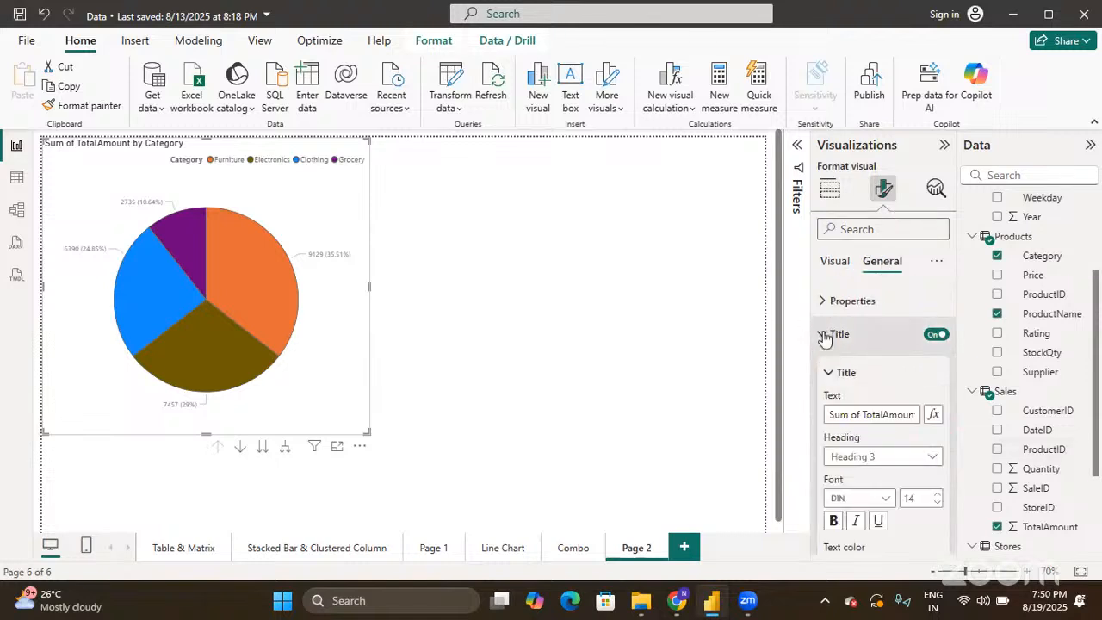
{"action": "left_click", "coordinate": [856, 414]}
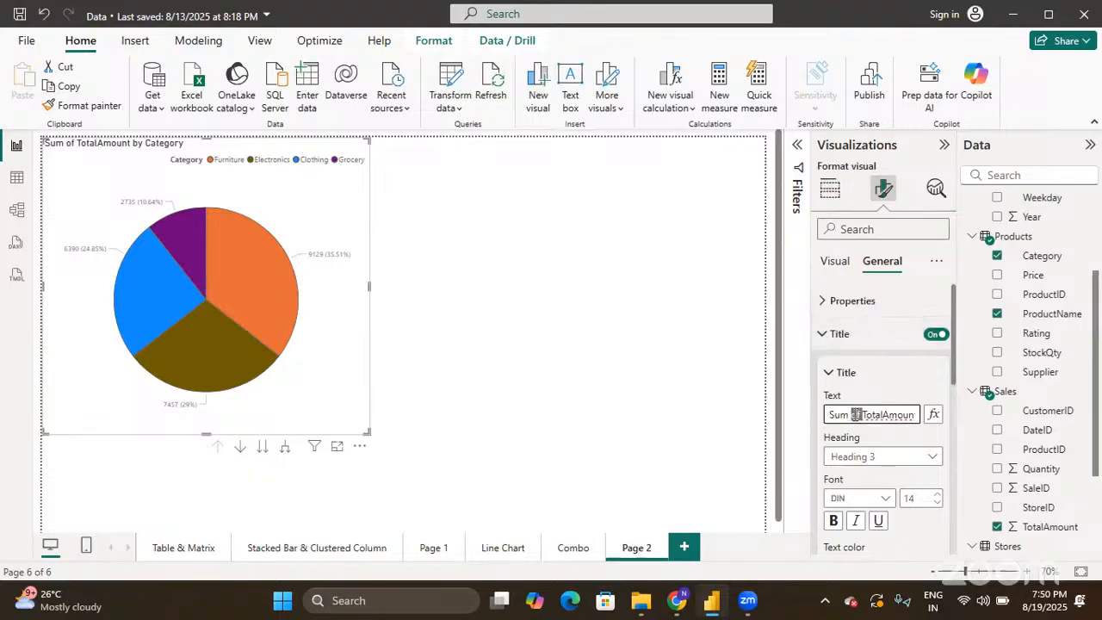
{"action": "key", "text": "ctrl+a"}
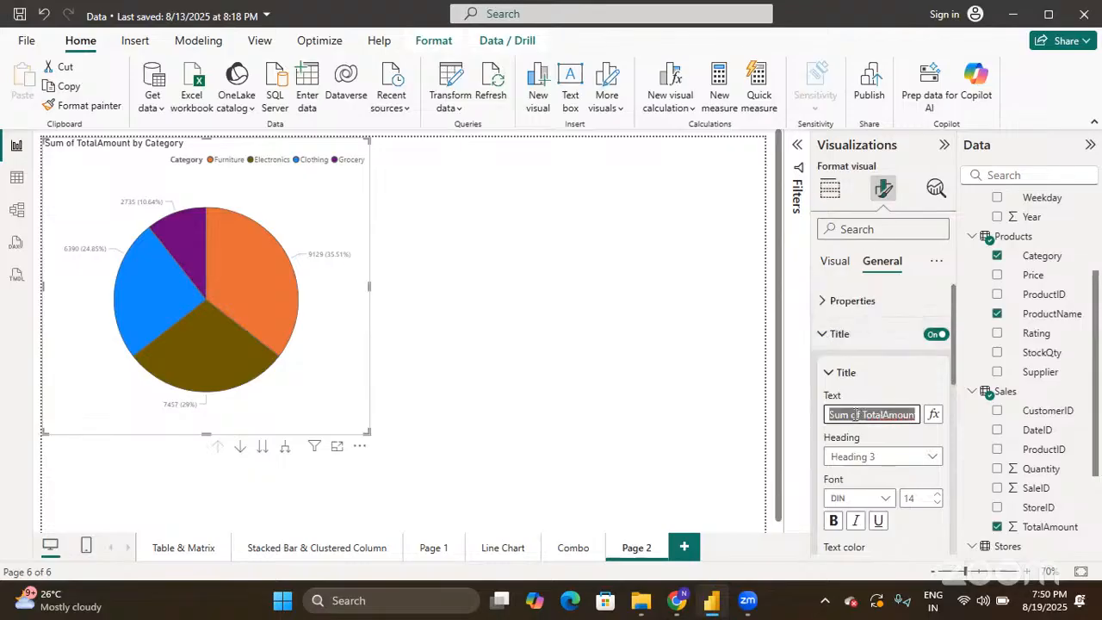
{"action": "type", "text": "PIE "}
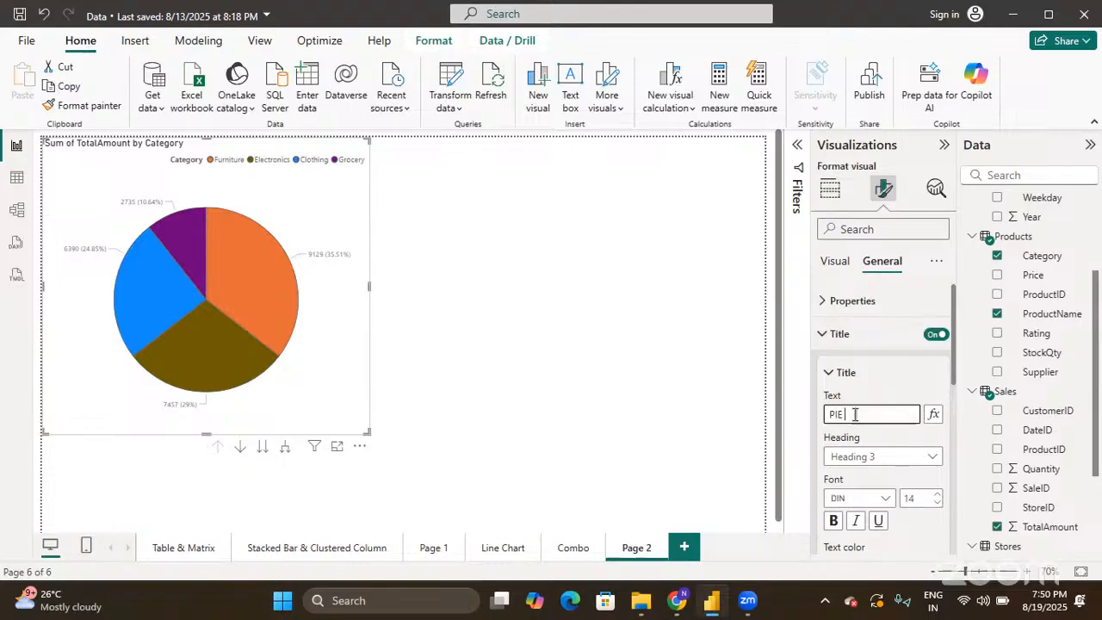
{"action": "type", "text": "CHART"}
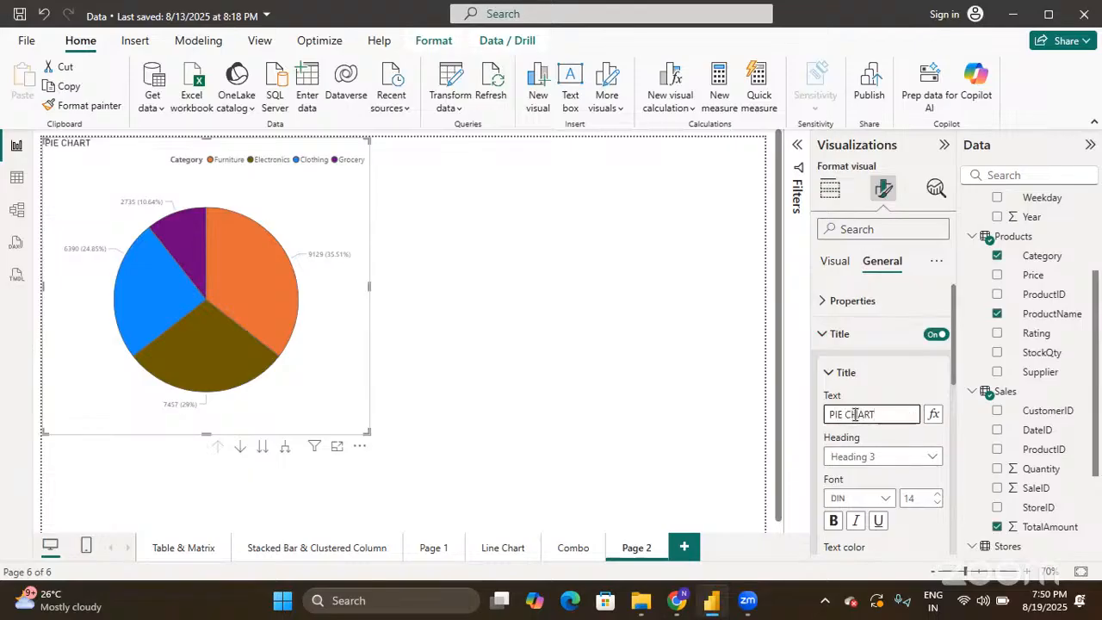
{"action": "scroll", "coordinate": [855, 414], "scroll_direction": "down", "scroll_amount": 2}
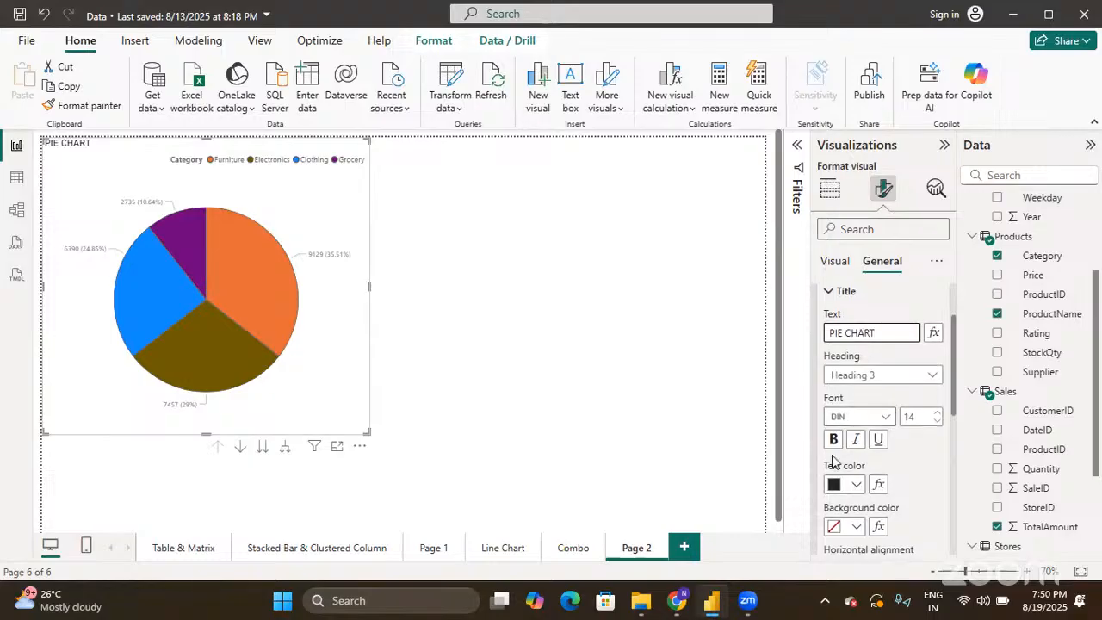
{"action": "left_click", "coordinate": [834, 441]}
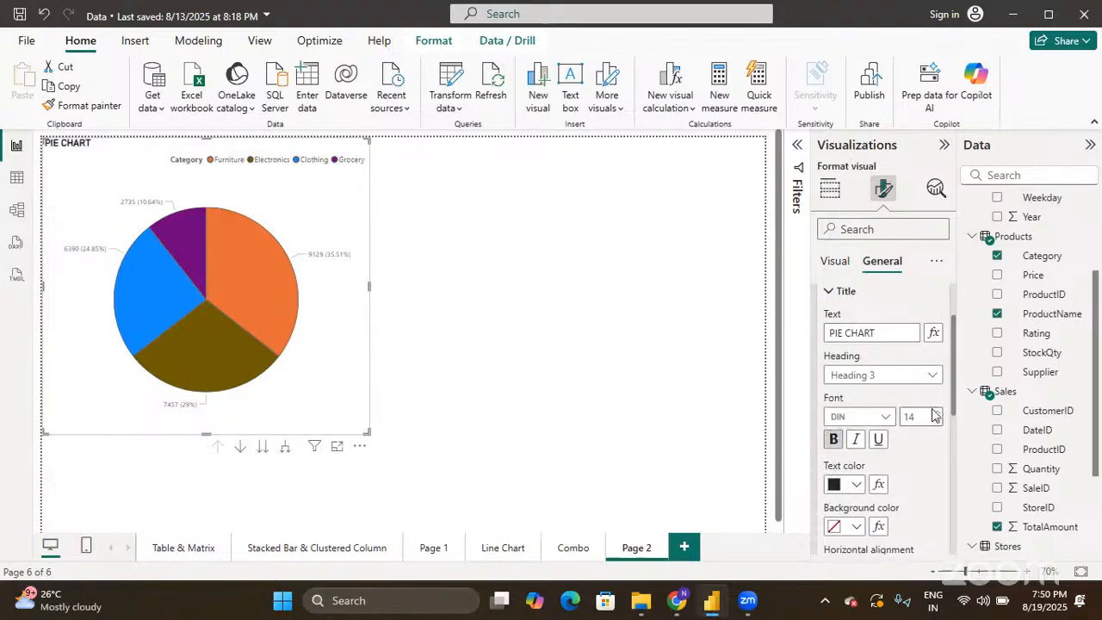
{"action": "double_click", "coordinate": [932, 412]}
{"action": "type", "text": "30"}
- Make the title text red on a light pink background, centre-aligned
{"action": "left_click", "coordinate": [857, 487]}
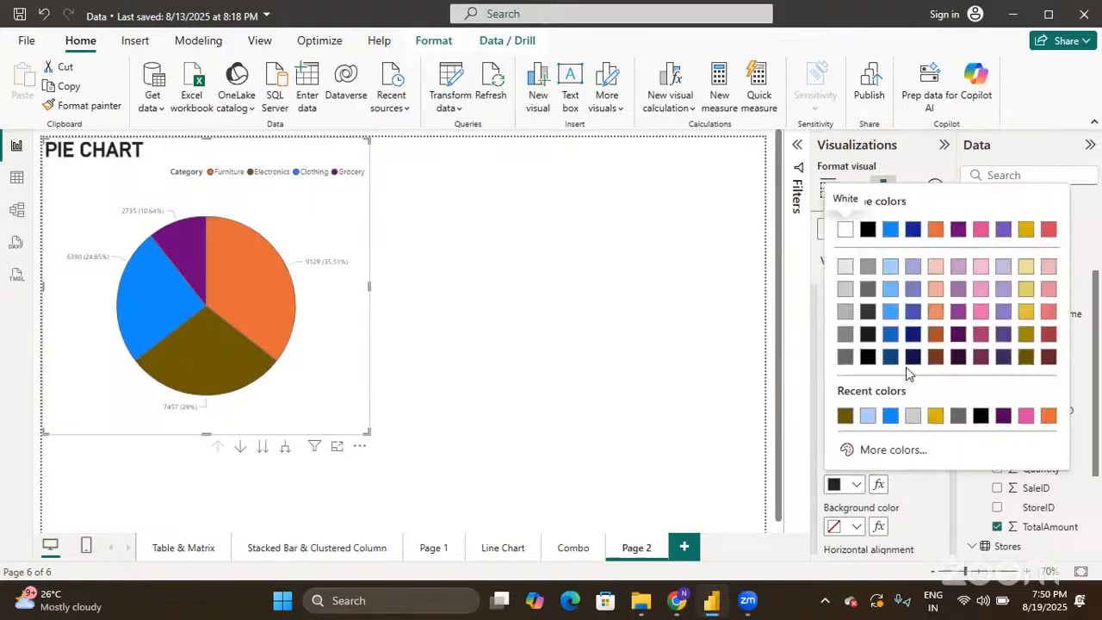
{"action": "left_click", "coordinate": [1048, 230]}
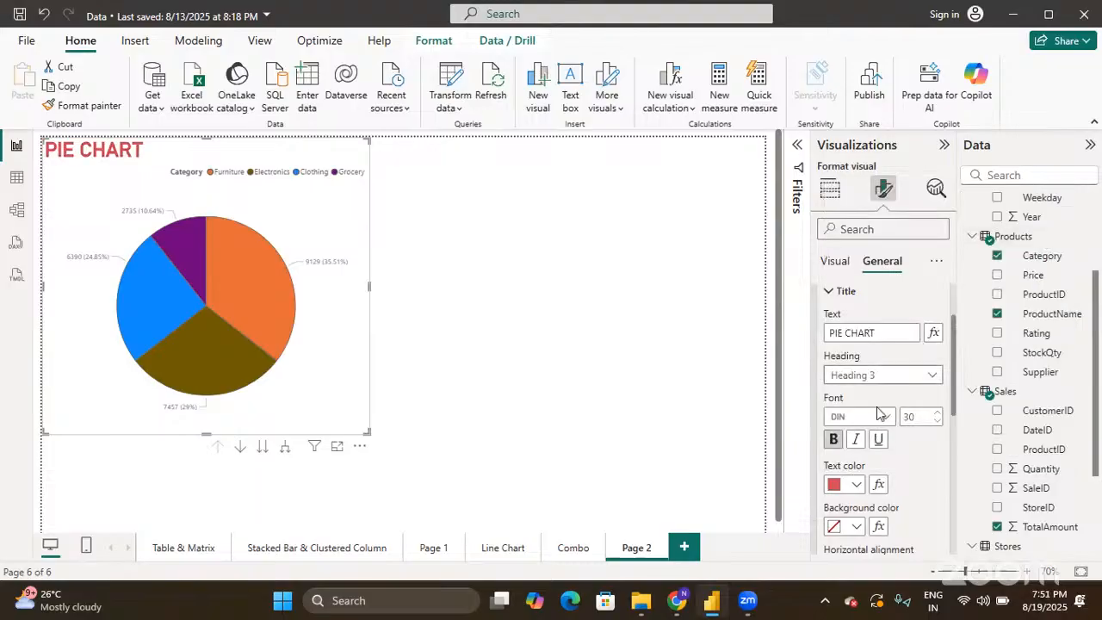
{"action": "scroll", "coordinate": [871, 443], "scroll_direction": "down", "scroll_amount": 3}
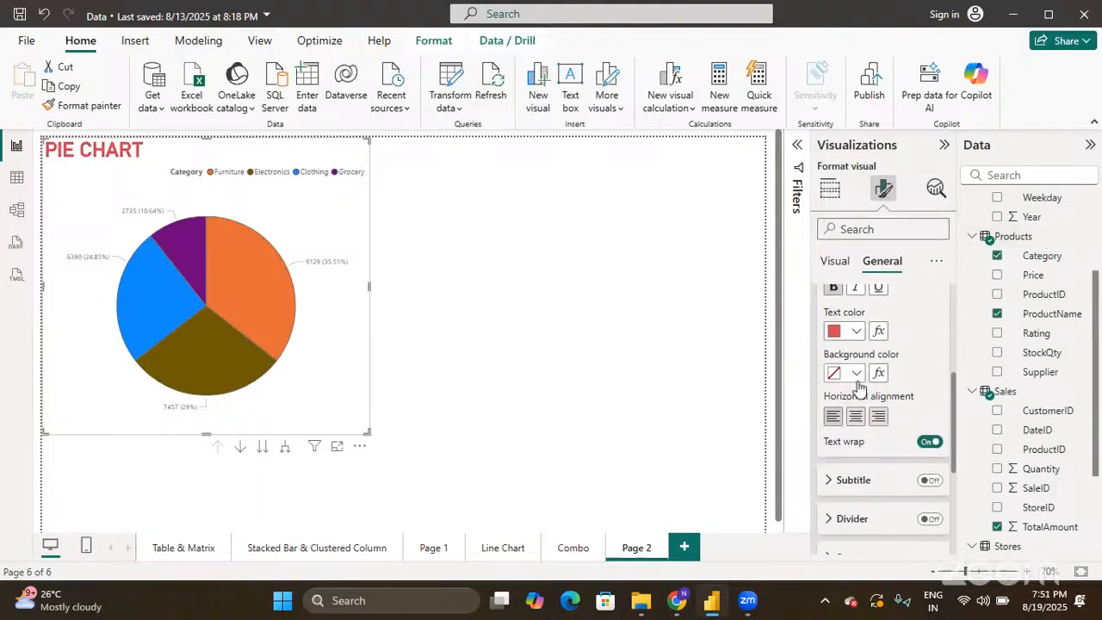
{"action": "left_click", "coordinate": [857, 373]}
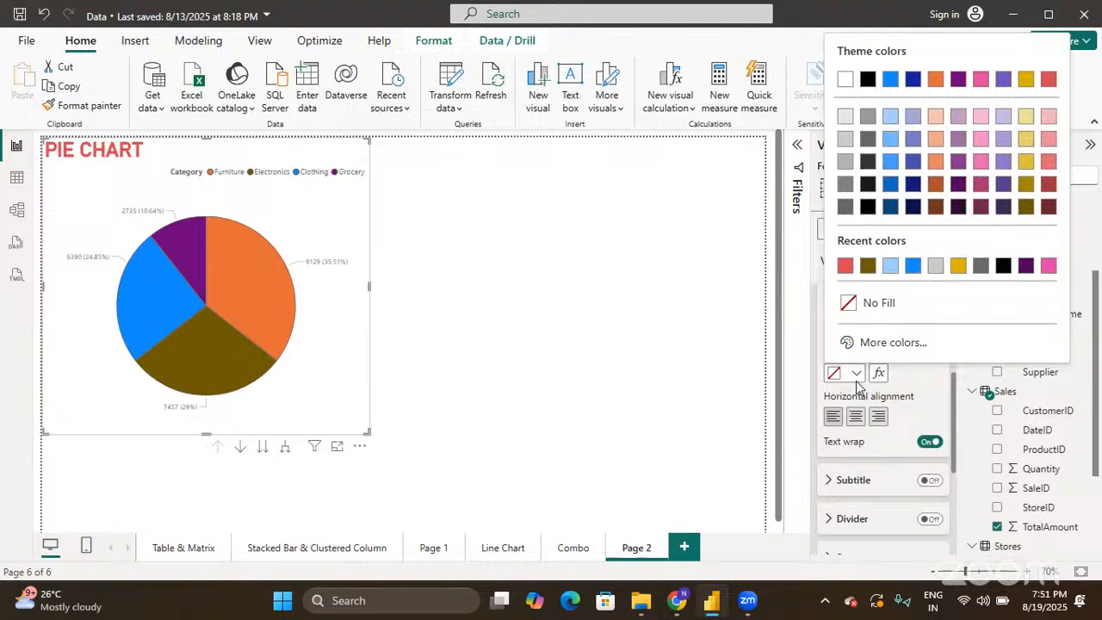
{"action": "left_click", "coordinate": [1044, 117]}
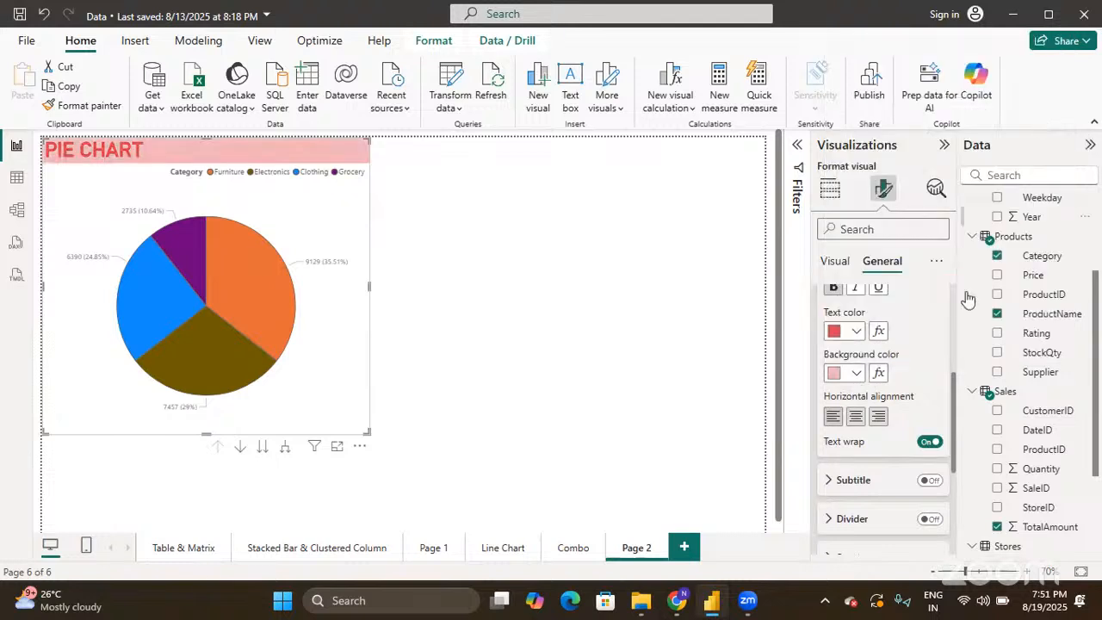
{"action": "left_click", "coordinate": [855, 418]}
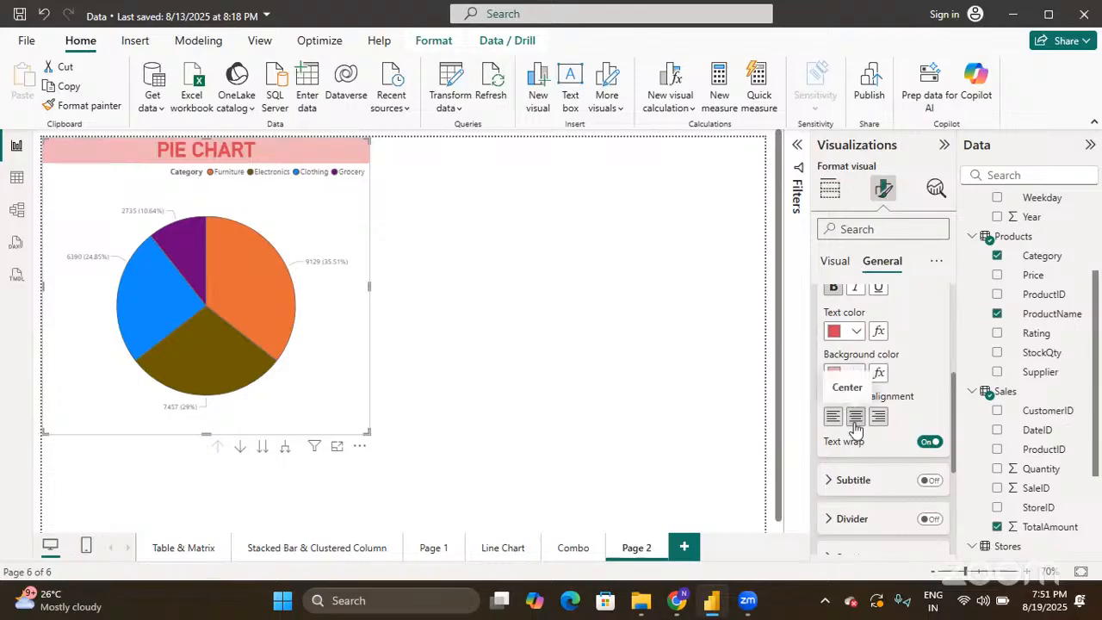
{"action": "scroll", "coordinate": [855, 428], "scroll_direction": "up", "scroll_amount": 3}
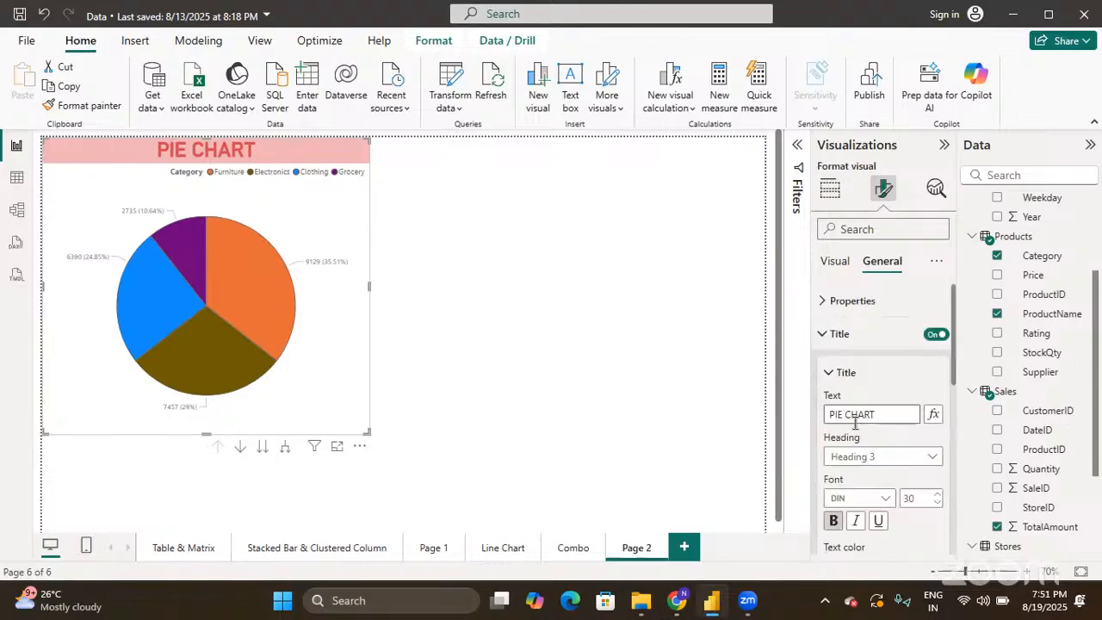
- Collapse the Rotation and Title sections in Format visual
{"action": "left_click", "coordinate": [836, 262]}
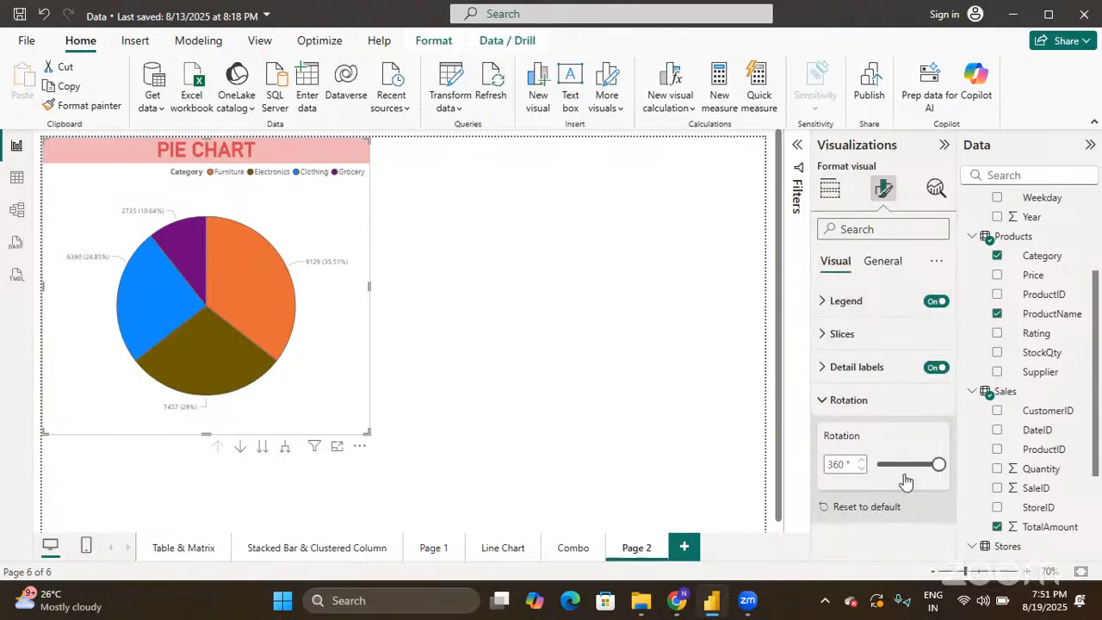
{"action": "left_click", "coordinate": [823, 401]}
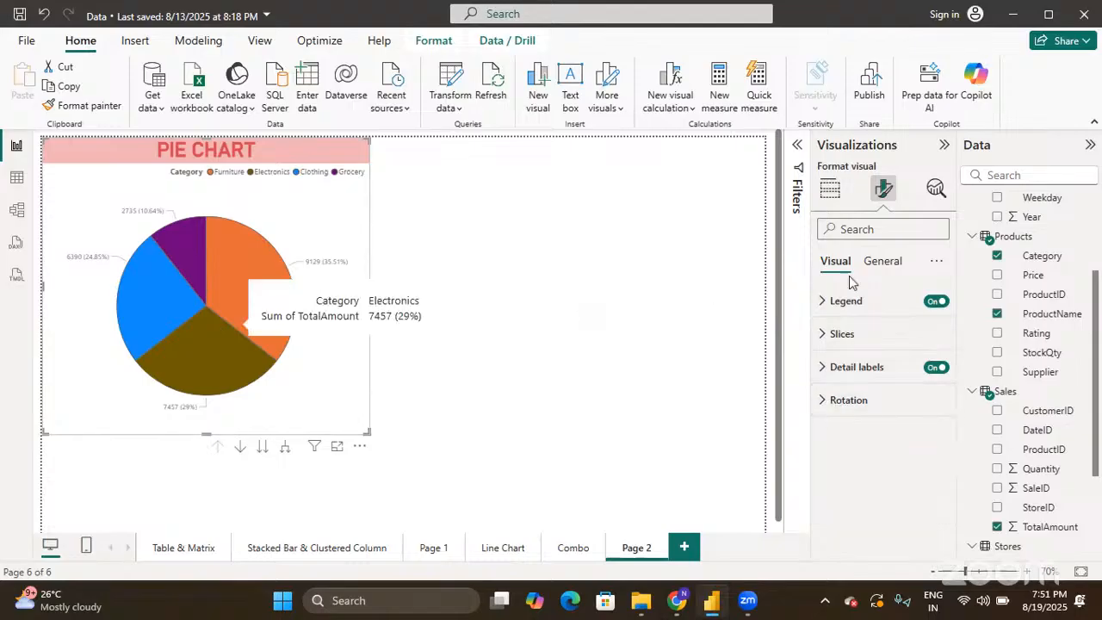
{"action": "left_click", "coordinate": [885, 263]}
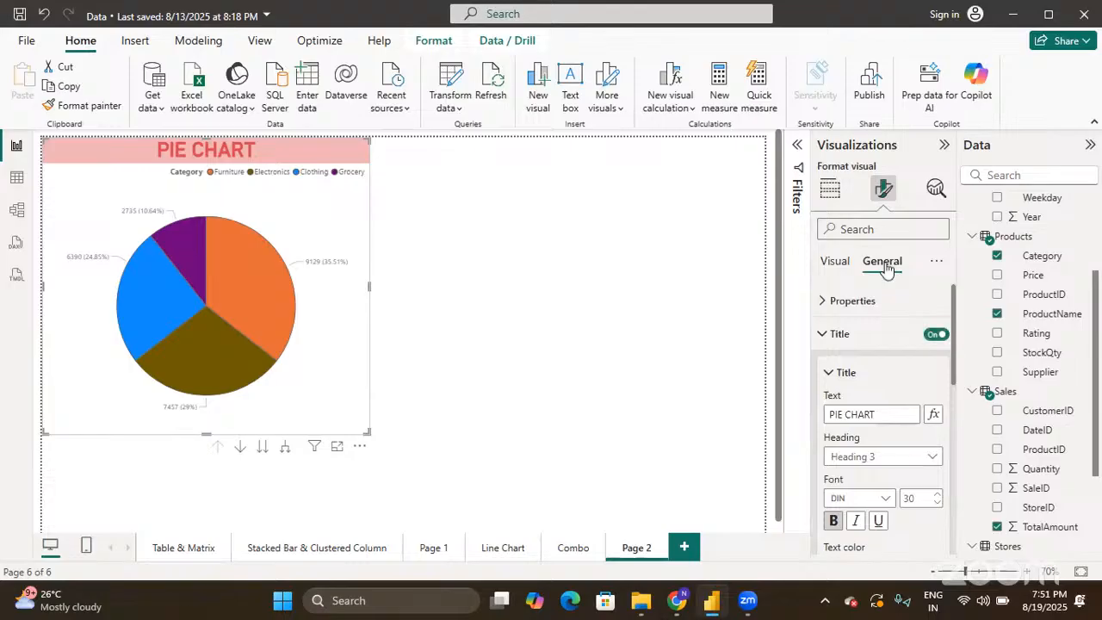
{"action": "left_click", "coordinate": [821, 334]}
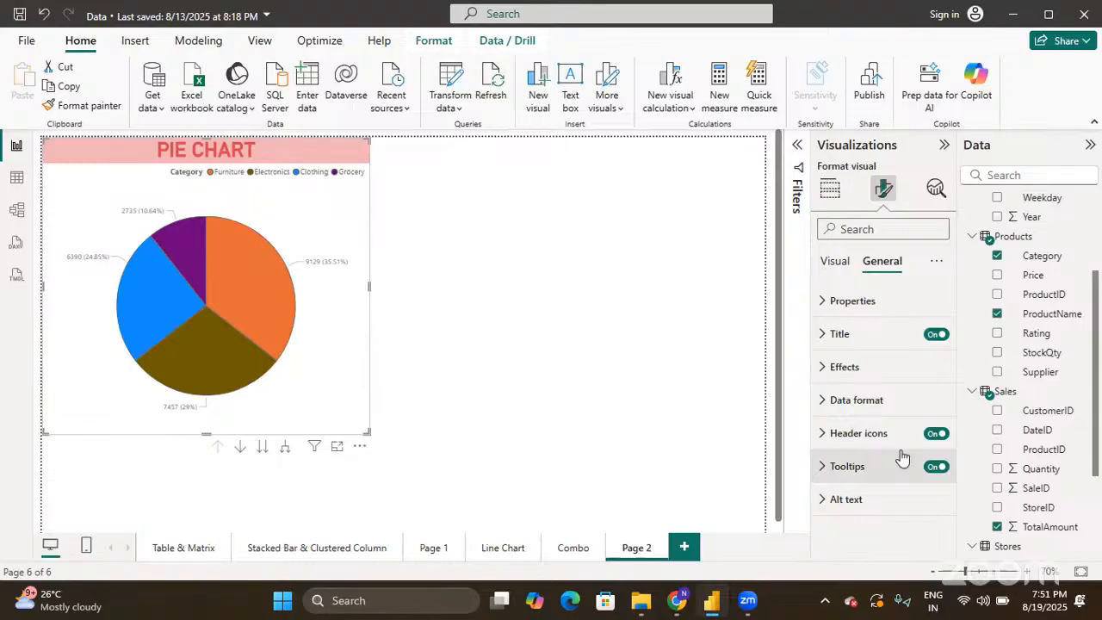
- Give the header icons a dark gold background and black borders
{"action": "left_click", "coordinate": [824, 440]}
{"action": "scroll", "coordinate": [861, 422], "scroll_direction": "down", "scroll_amount": 3}
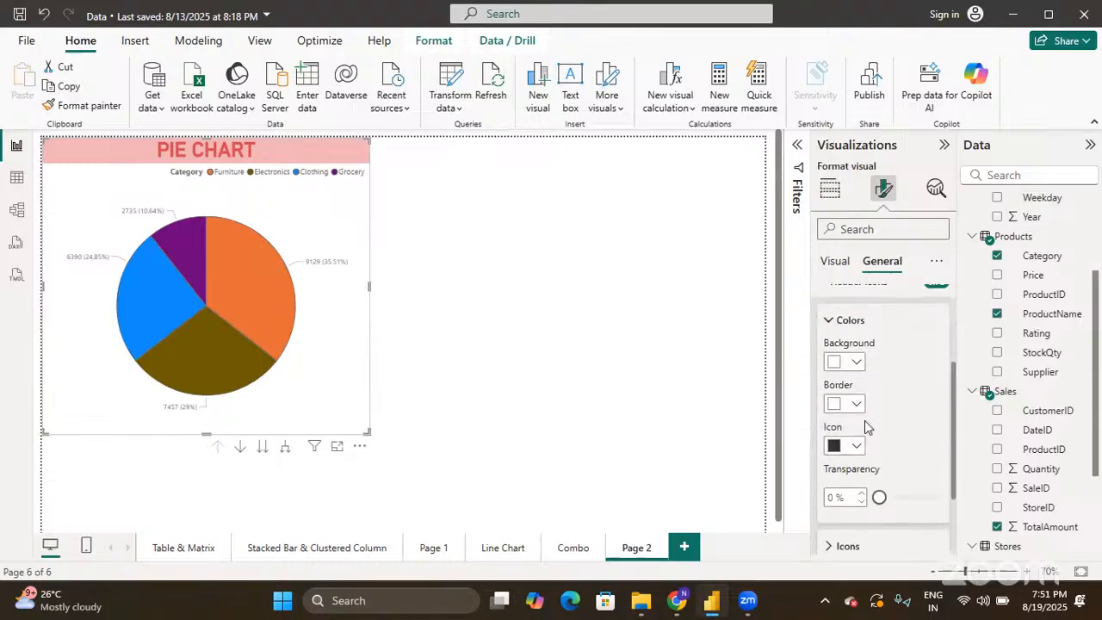
{"action": "left_click", "coordinate": [856, 363]}
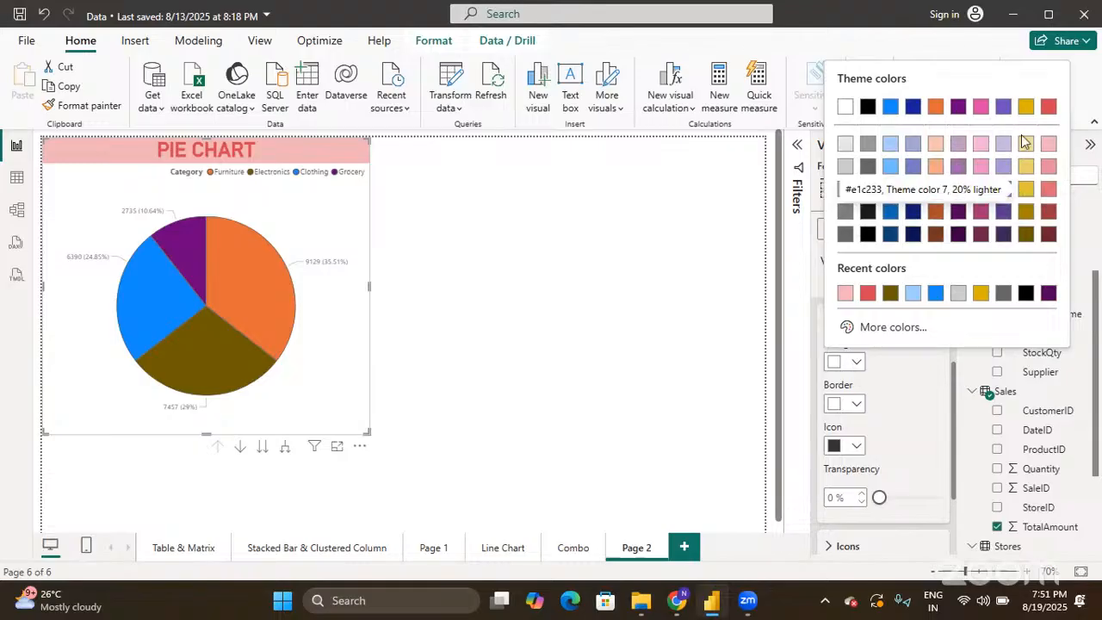
{"action": "left_click", "coordinate": [1025, 212]}
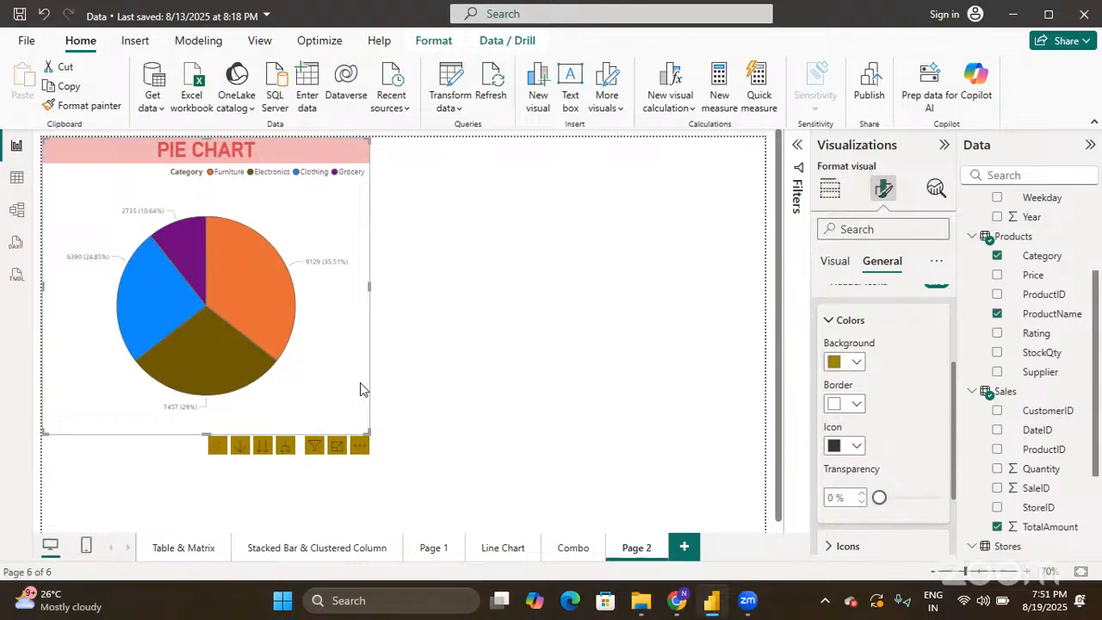
{"action": "left_click", "coordinate": [857, 405]}
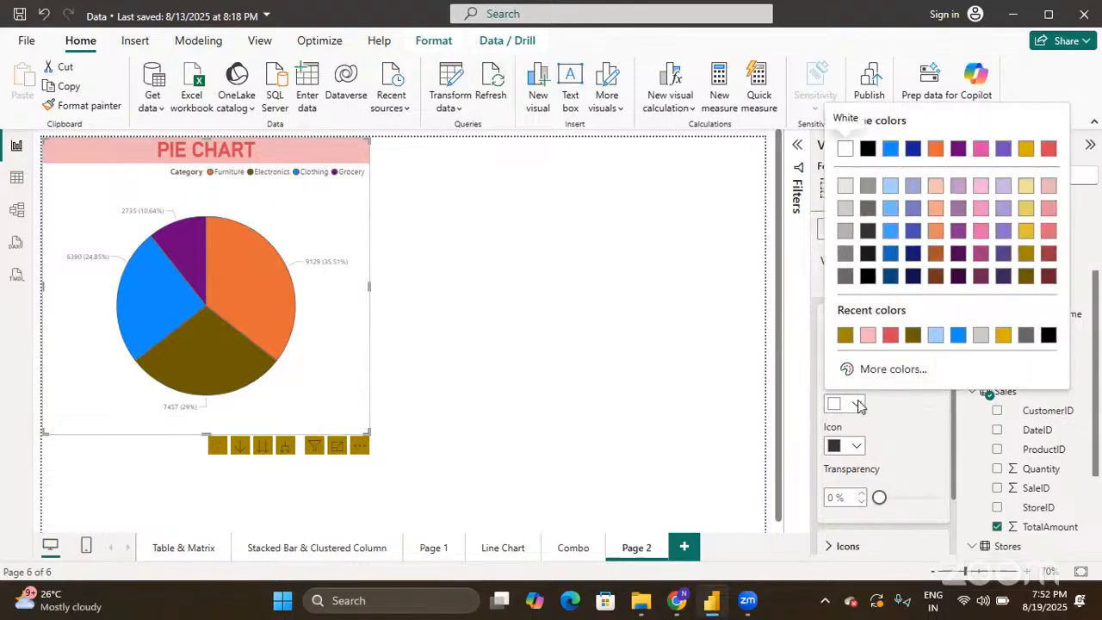
{"action": "left_click", "coordinate": [1049, 335]}
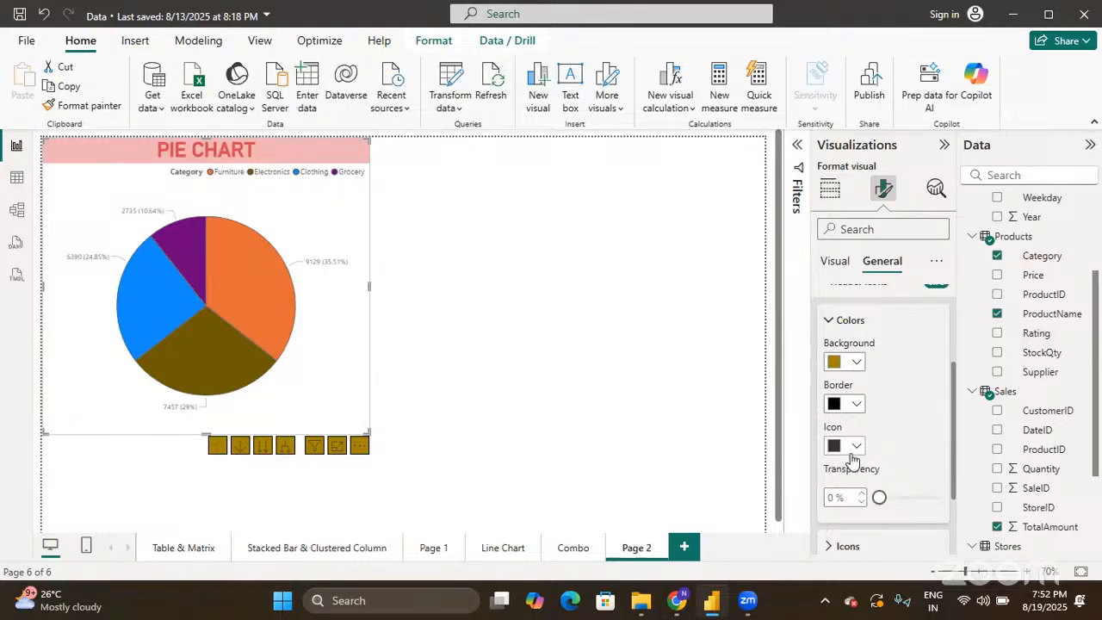
{"action": "scroll", "coordinate": [853, 460], "scroll_direction": "up", "scroll_amount": 3}
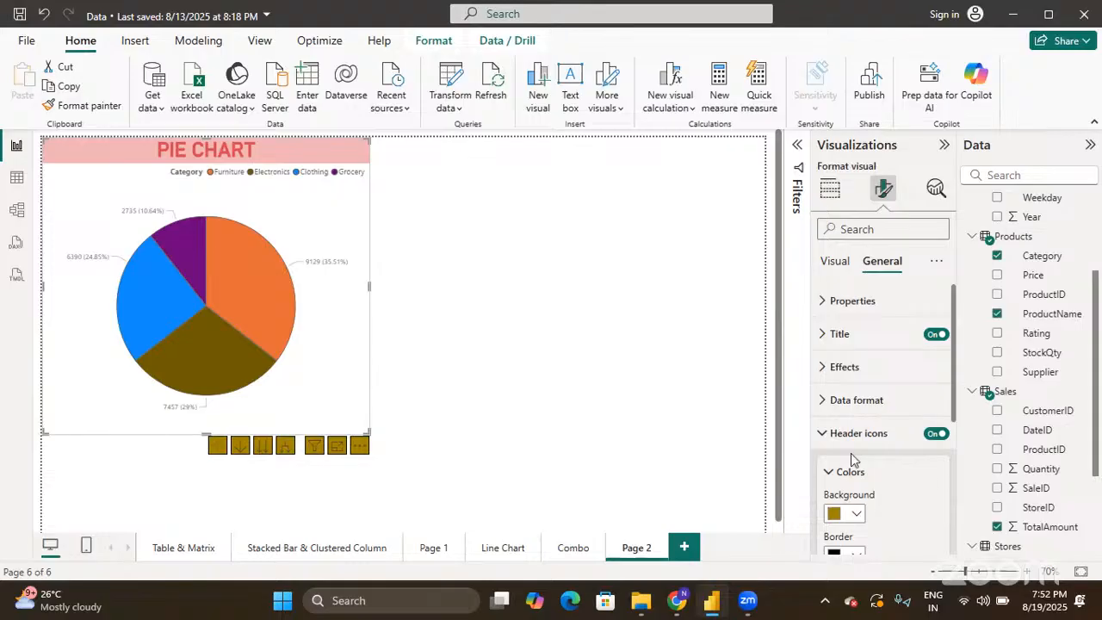
- Preview the visual as a Donut chart, then switch it back to Pie chart and deselect it
{"action": "left_click", "coordinate": [829, 192]}
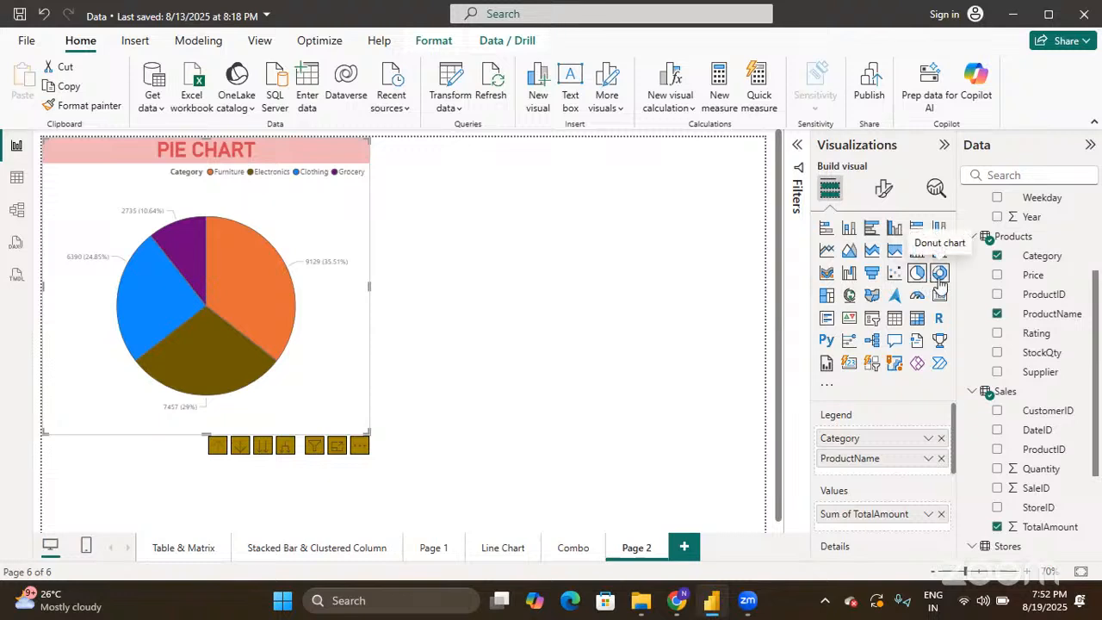
{"action": "left_click", "coordinate": [938, 274]}
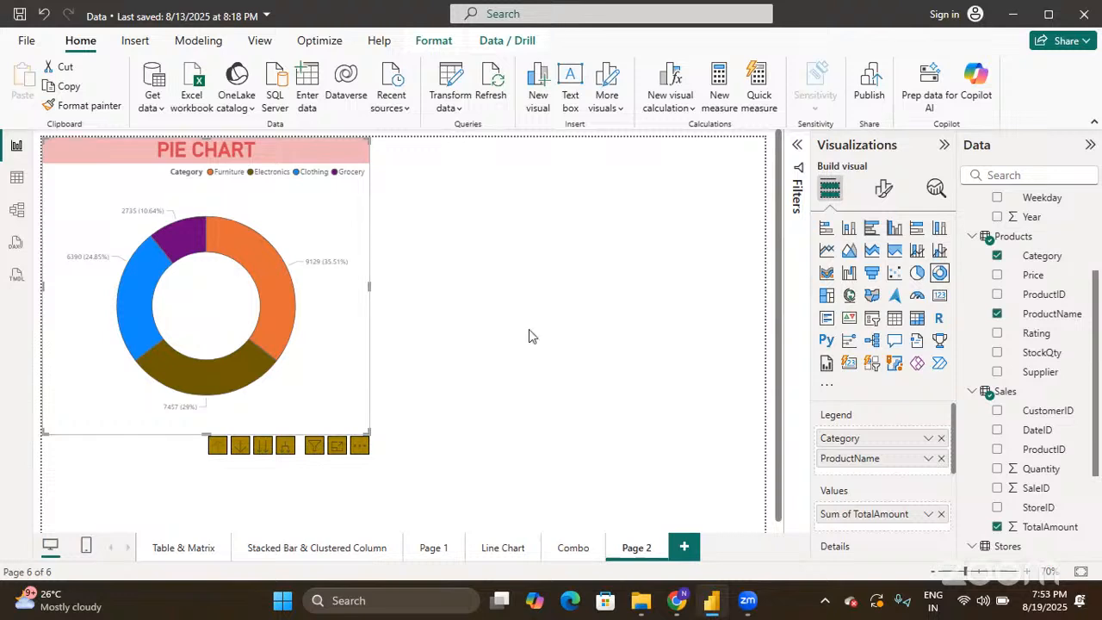
{"action": "left_click", "coordinate": [874, 187]}
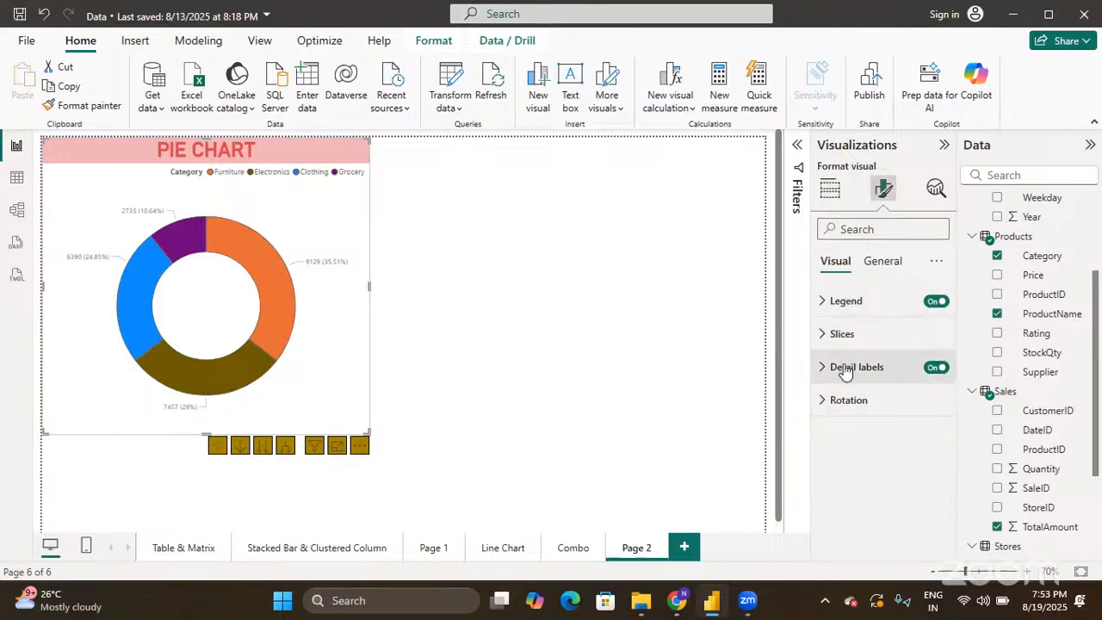
{"action": "left_click", "coordinate": [828, 190]}
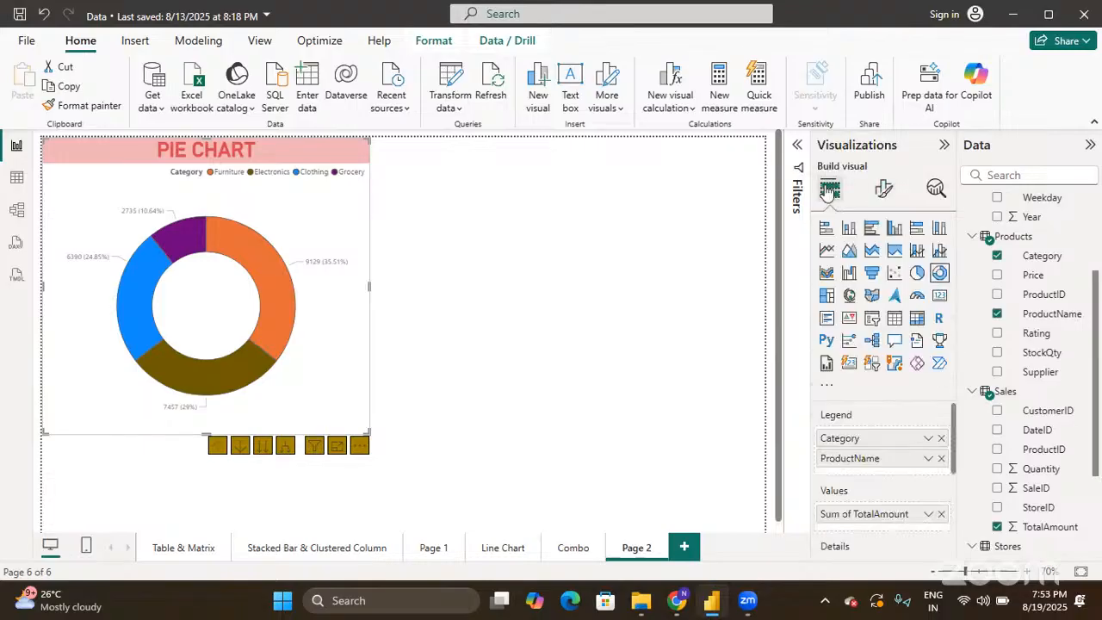
{"action": "left_click", "coordinate": [920, 274]}
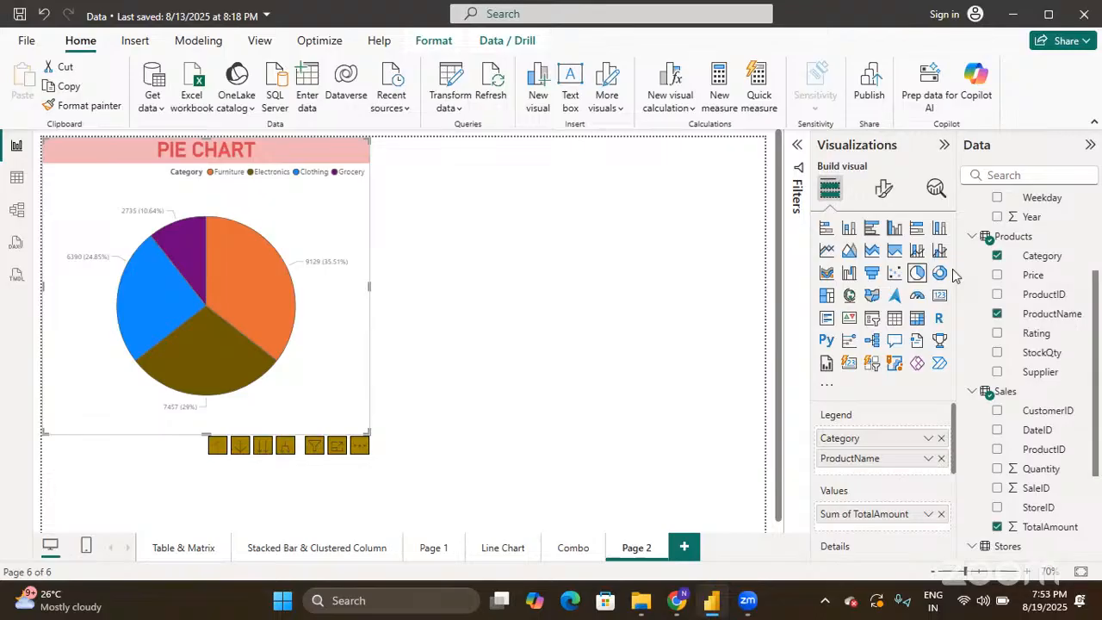
{"action": "left_click", "coordinate": [665, 310]}
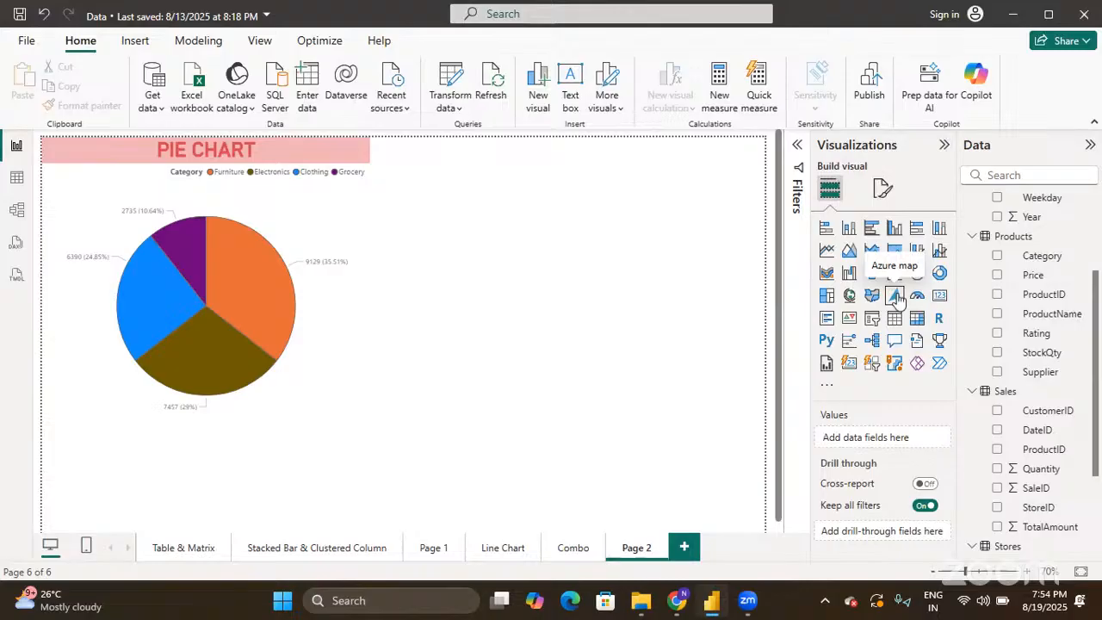
- Add a Map visual at the top right of the pie chart and make it taller
{"action": "left_click", "coordinate": [850, 295]}
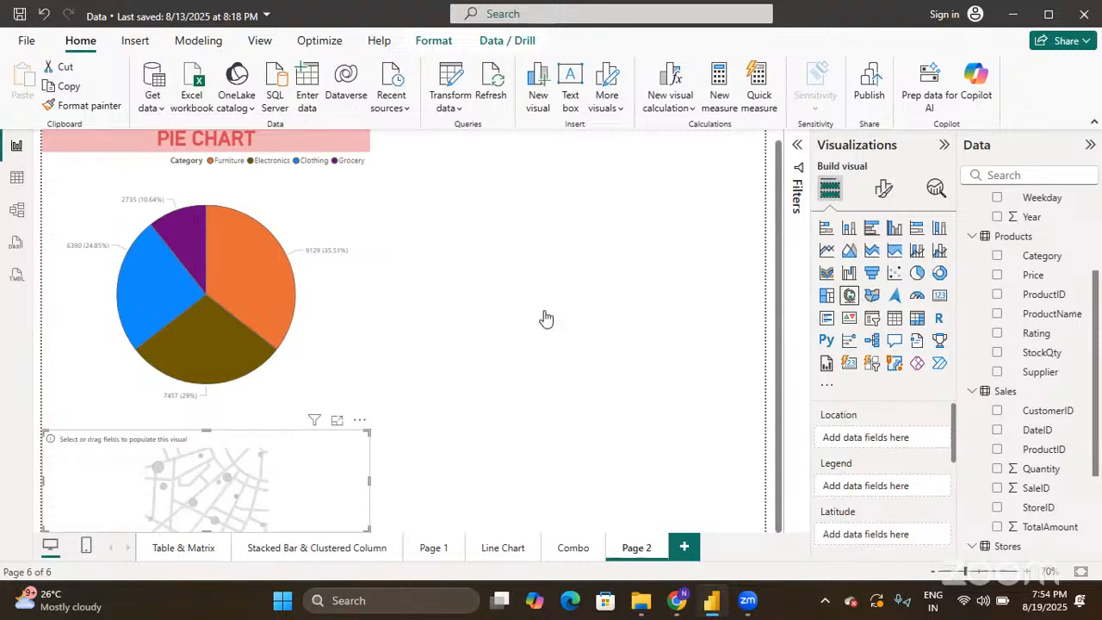
{"action": "left_click_drag", "start_coordinate": [334, 453], "coordinate": [668, 136]}
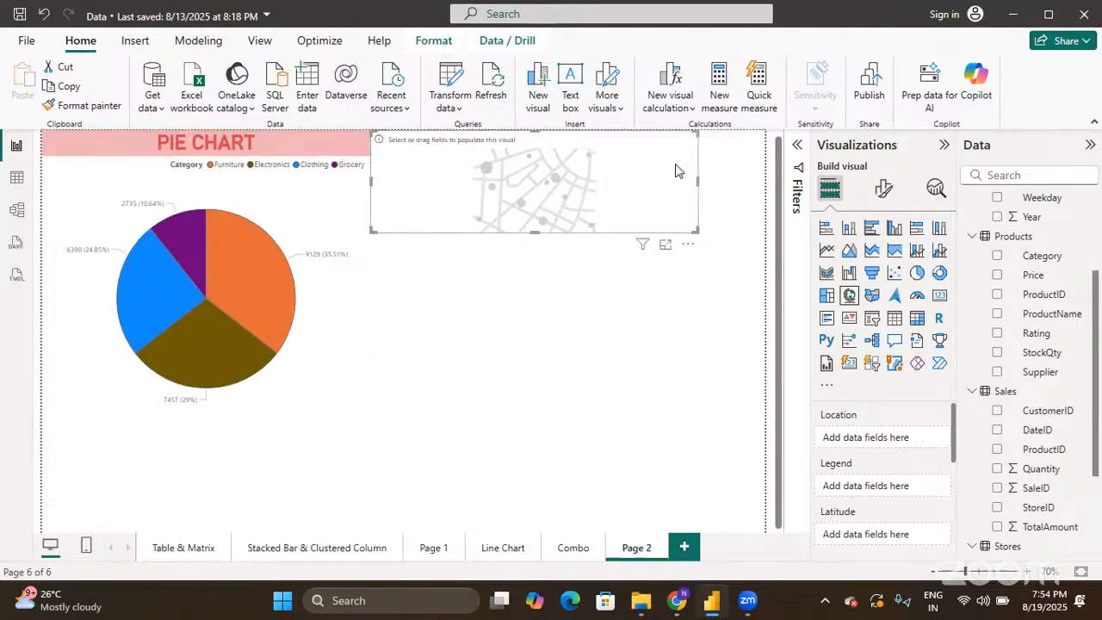
{"action": "left_click_drag", "start_coordinate": [532, 233], "coordinate": [537, 427]}
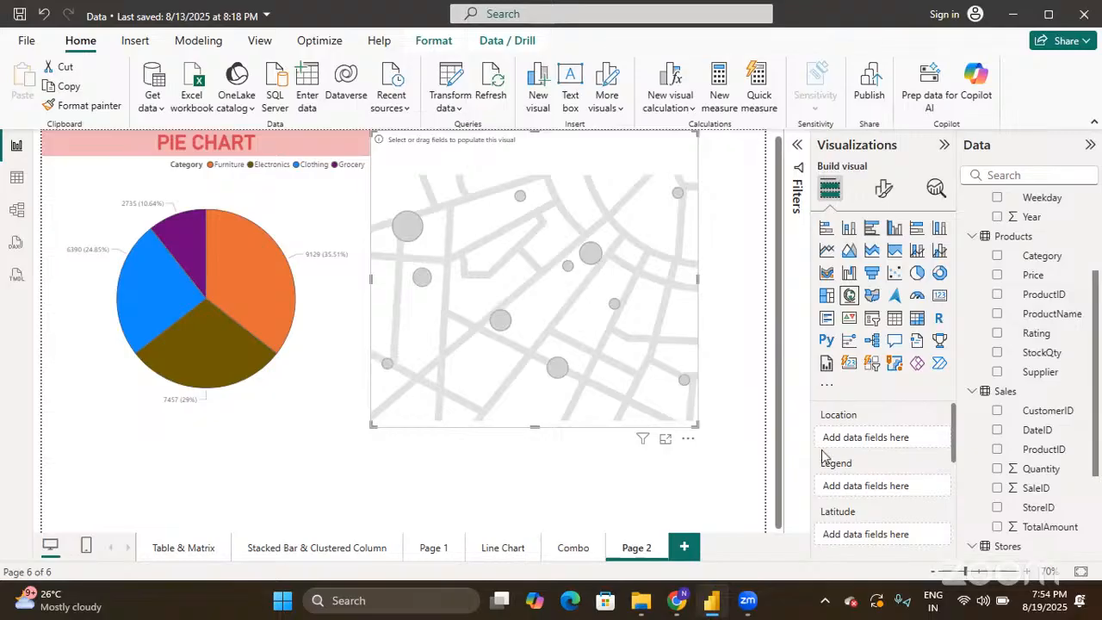
{"action": "scroll", "coordinate": [900, 446], "scroll_direction": "down", "scroll_amount": 5}
{"action": "scroll", "coordinate": [898, 444], "scroll_direction": "up", "scroll_amount": 5}
{"action": "scroll", "coordinate": [883, 437], "scroll_direction": "down", "scroll_amount": 2}
{"action": "scroll", "coordinate": [883, 437], "scroll_direction": "down", "scroll_amount": 3}
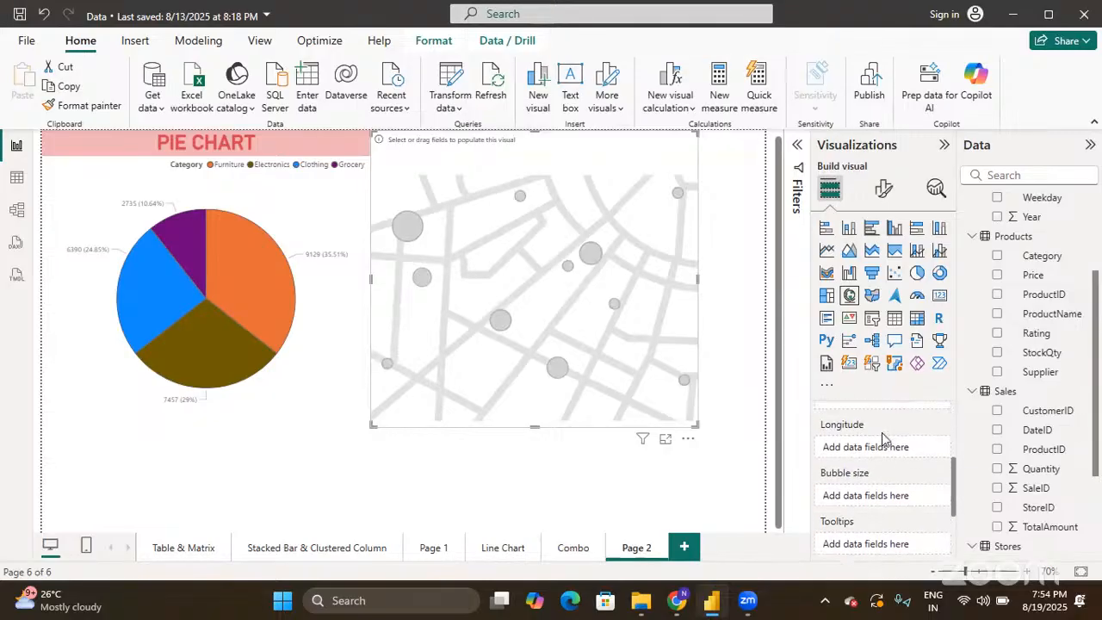
{"action": "scroll", "coordinate": [883, 439], "scroll_direction": "up", "scroll_amount": 5}
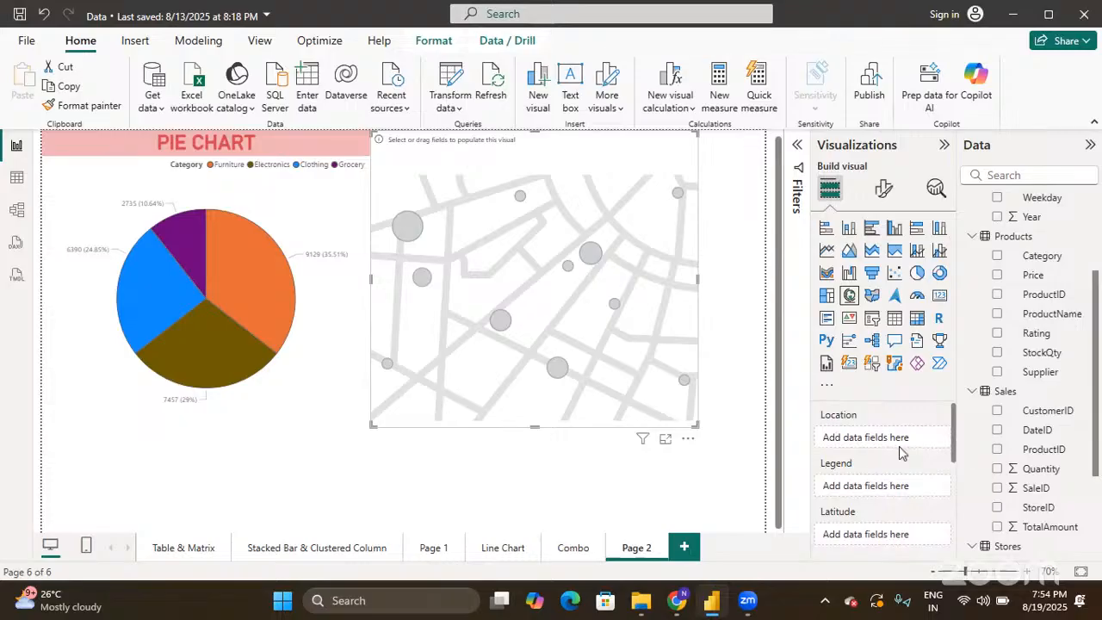
{"action": "scroll", "coordinate": [880, 483], "scroll_direction": "down", "scroll_amount": 2}
{"action": "scroll", "coordinate": [880, 483], "scroll_direction": "down", "scroll_amount": 1}
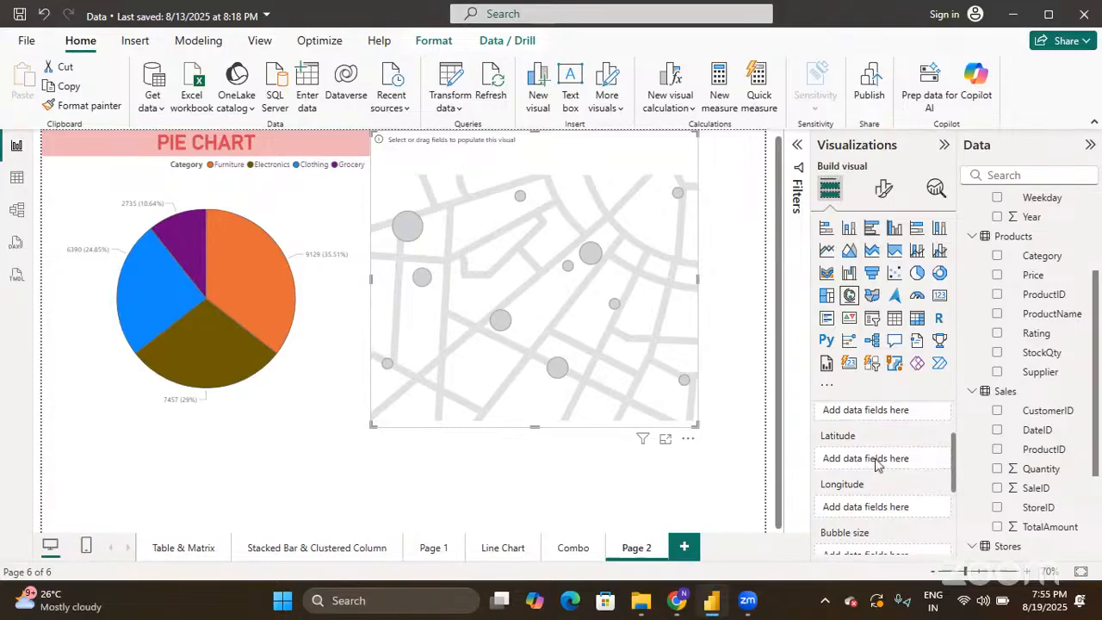
{"action": "scroll", "coordinate": [868, 478], "scroll_direction": "up", "scroll_amount": 2}
{"action": "scroll", "coordinate": [1064, 465], "scroll_direction": "down", "scroll_amount": 3}
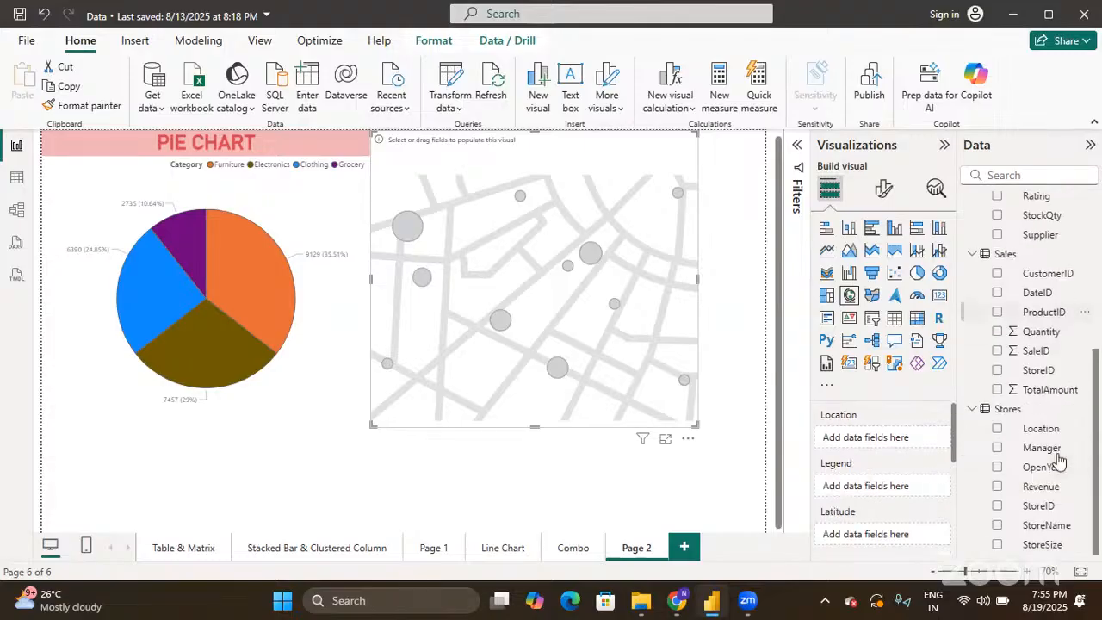
- Add Stores Location to the map, checking the points at San Francisco, Houston, New York and Chicago
{"action": "left_click_drag", "start_coordinate": [1042, 429], "coordinate": [913, 440]}
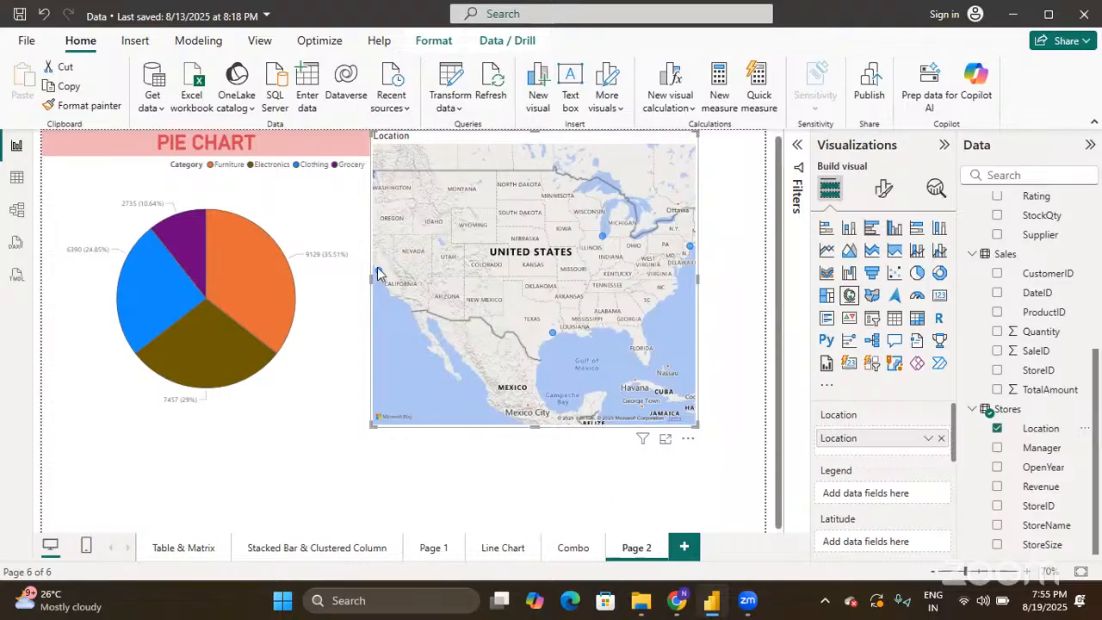
{"action": "mouse_move", "coordinate": [377, 274]}
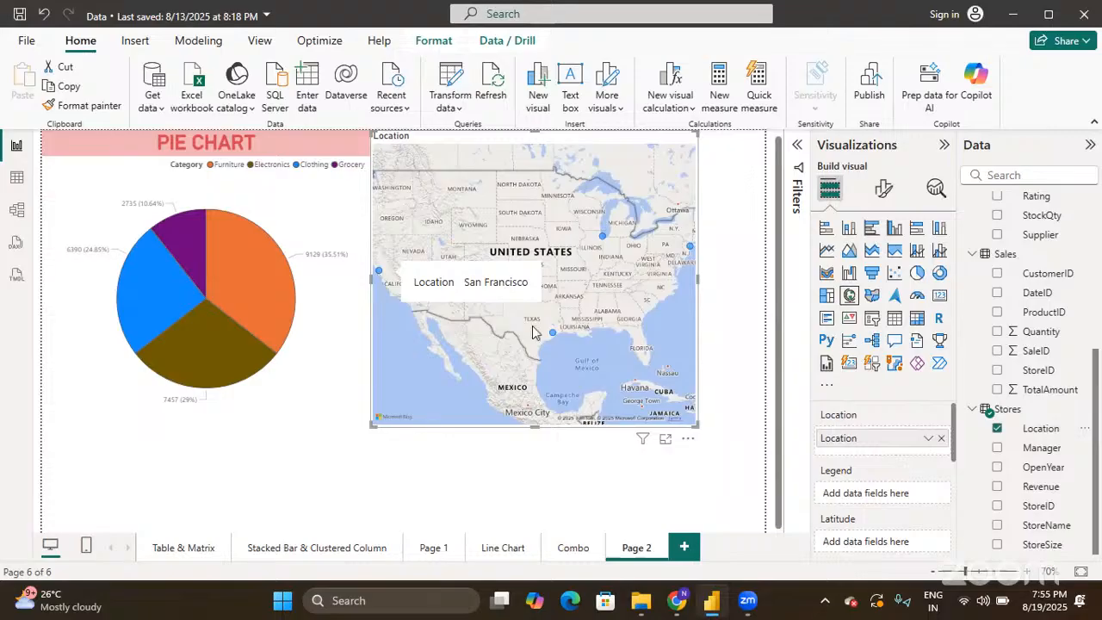
{"action": "mouse_move", "coordinate": [557, 338]}
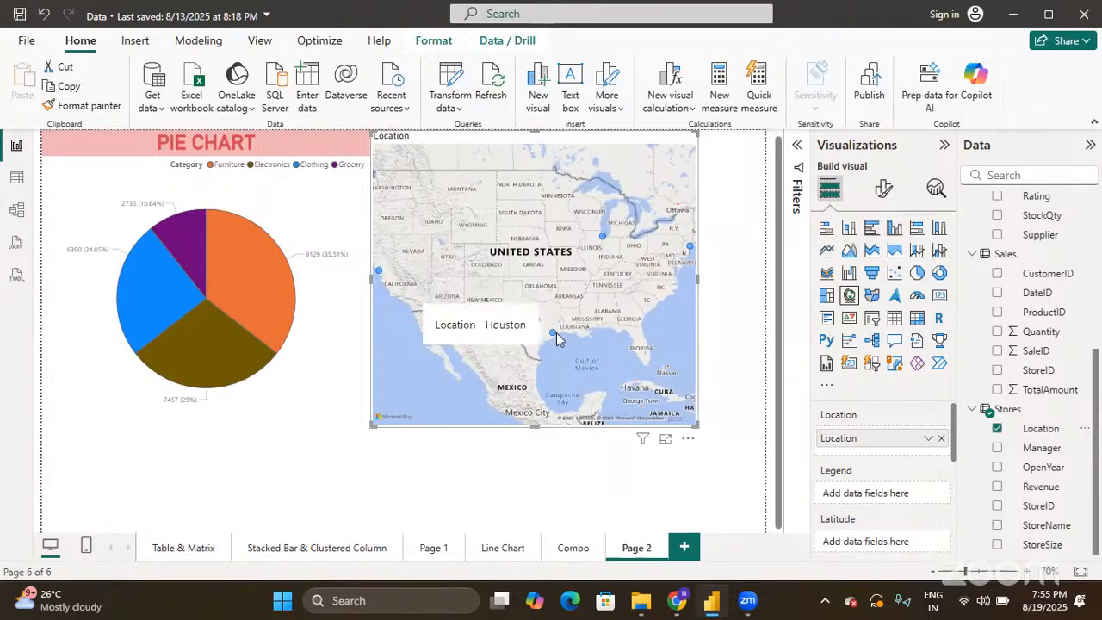
{"action": "mouse_move", "coordinate": [691, 249]}
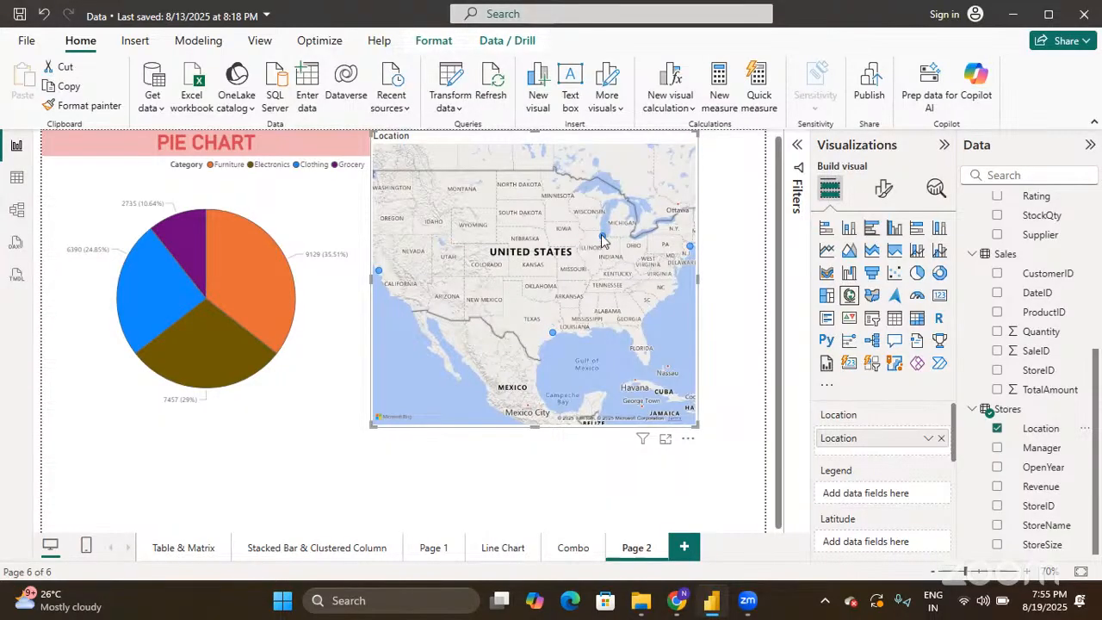
{"action": "mouse_move", "coordinate": [602, 241]}
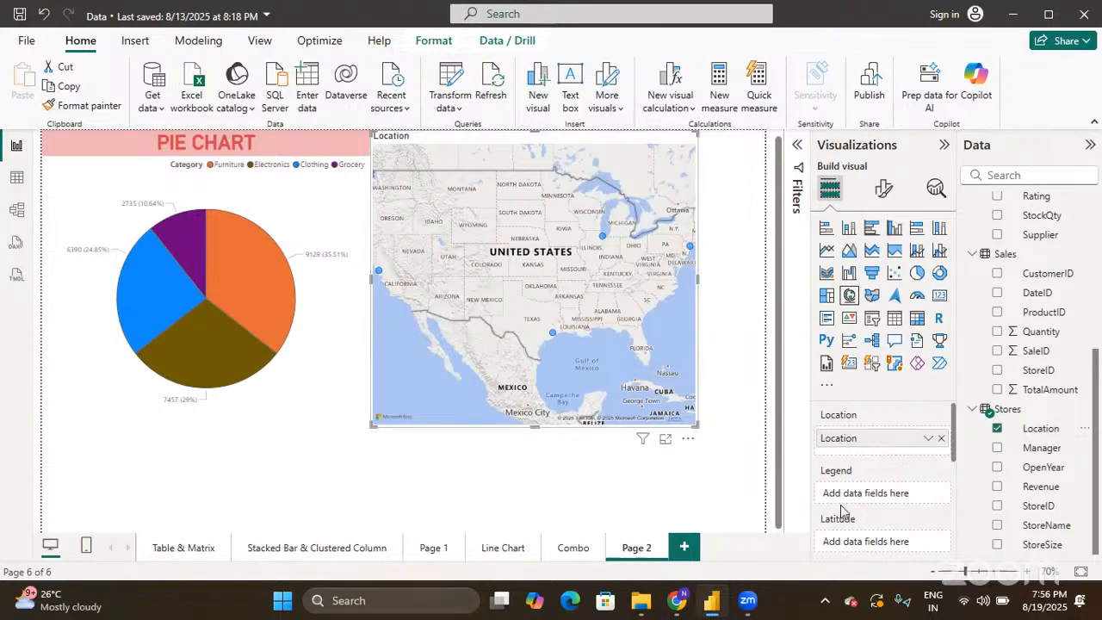
{"action": "scroll", "coordinate": [844, 515], "scroll_direction": "down", "scroll_amount": 2}
{"action": "scroll", "coordinate": [847, 514], "scroll_direction": "down", "scroll_amount": 2}
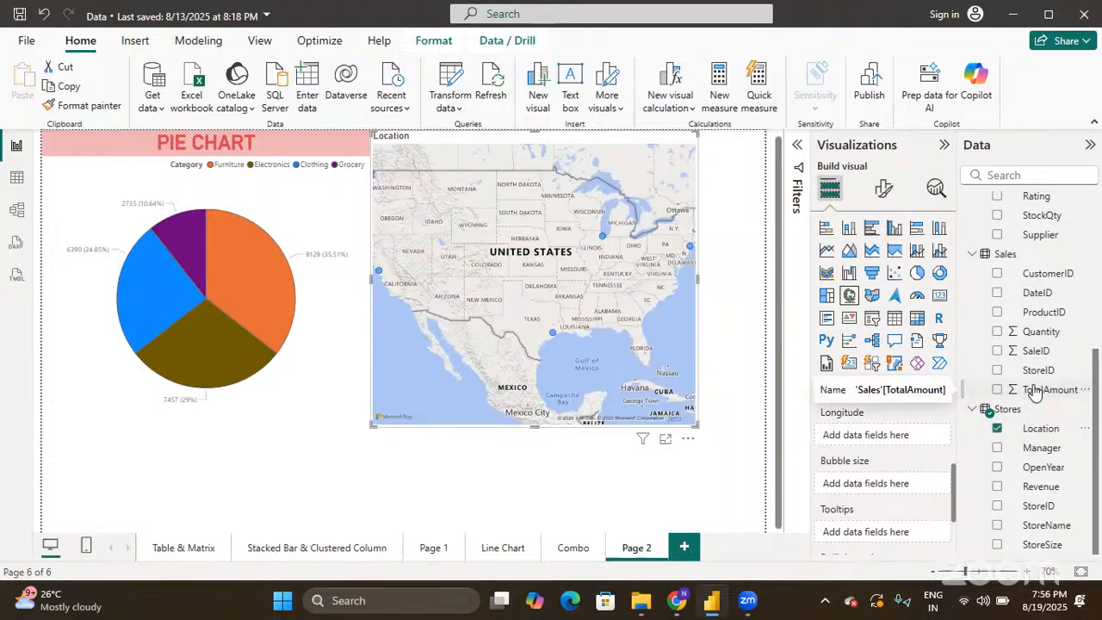
- Size the map bubbles by Sum of TotalAmount from the Sales table
{"action": "left_click_drag", "start_coordinate": [1036, 392], "coordinate": [888, 476]}
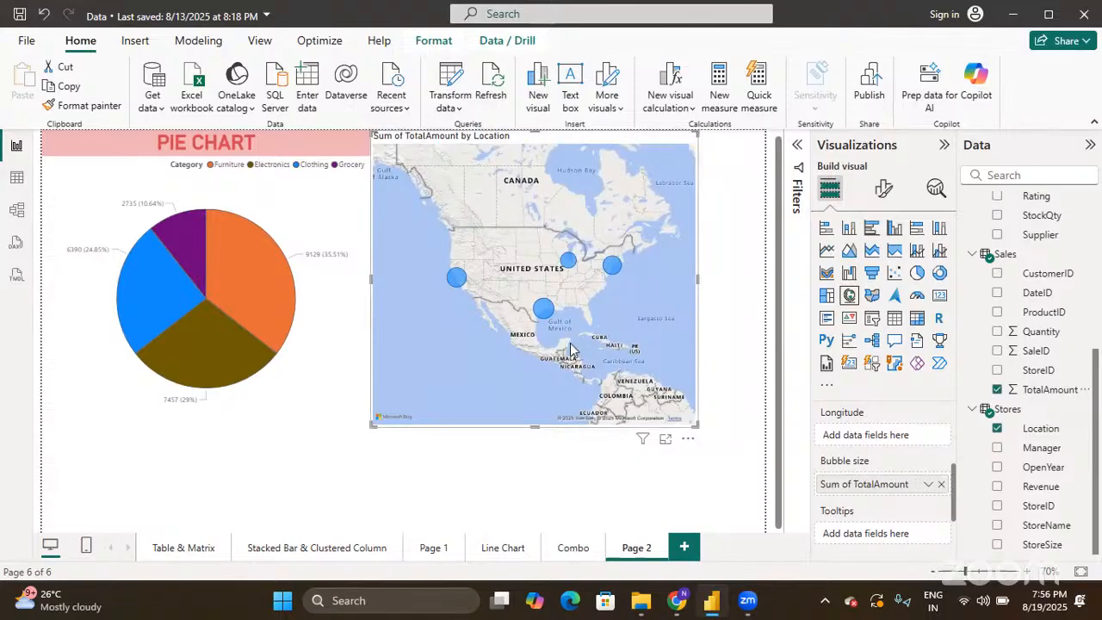
{"action": "scroll", "coordinate": [570, 349], "scroll_direction": "up", "scroll_amount": 5}
{"action": "scroll", "coordinate": [570, 349], "scroll_direction": "down", "scroll_amount": 3}
{"action": "scroll", "coordinate": [570, 348], "scroll_direction": "up", "scroll_amount": 1}
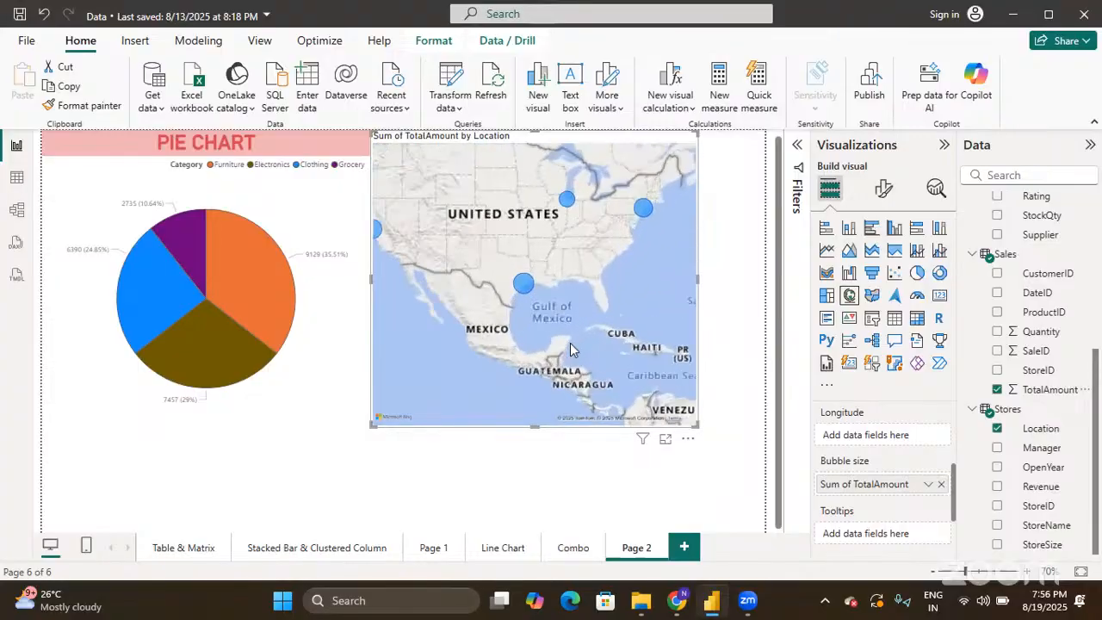
{"action": "scroll", "coordinate": [570, 349], "scroll_direction": "up", "scroll_amount": 3}
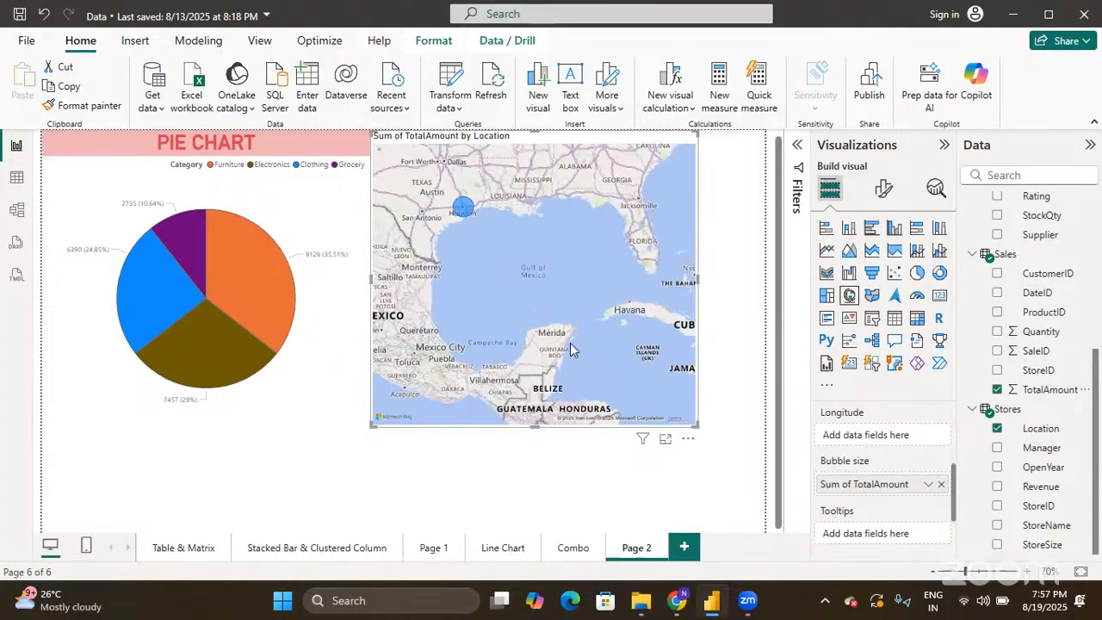
{"action": "scroll", "coordinate": [570, 349], "scroll_direction": "down", "scroll_amount": 3}
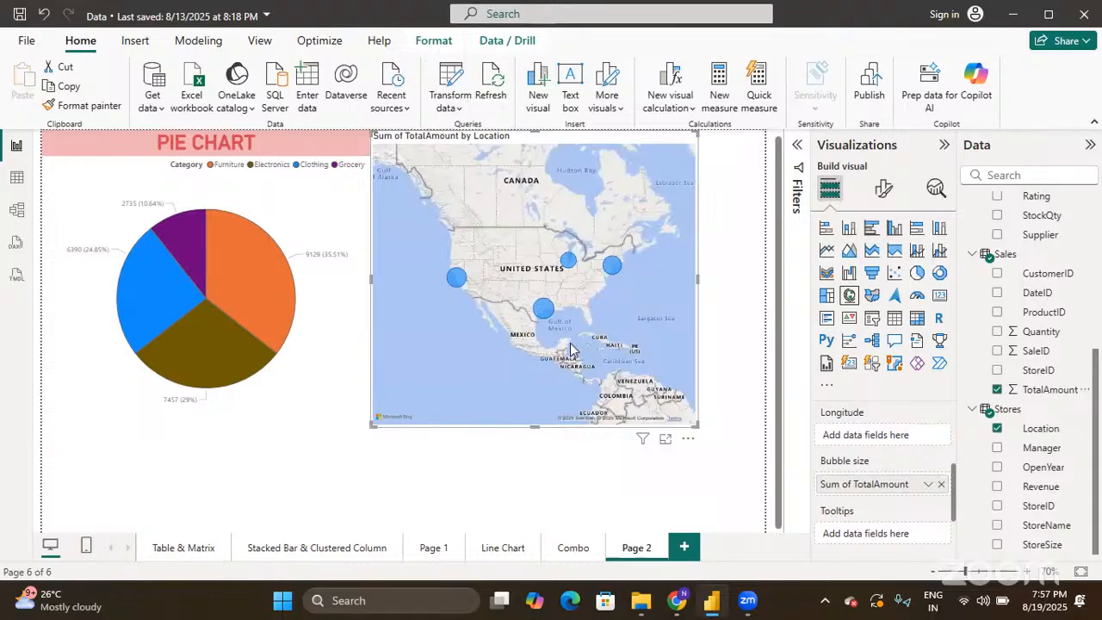
{"action": "right_click", "coordinate": [570, 348]}
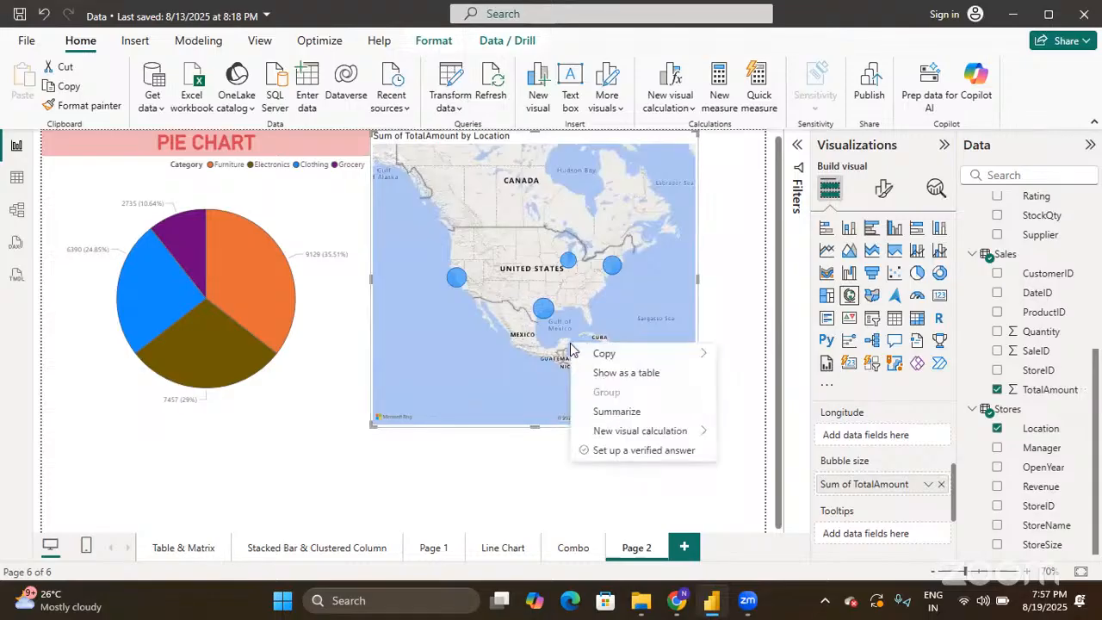
{"action": "left_click", "coordinate": [651, 322]}
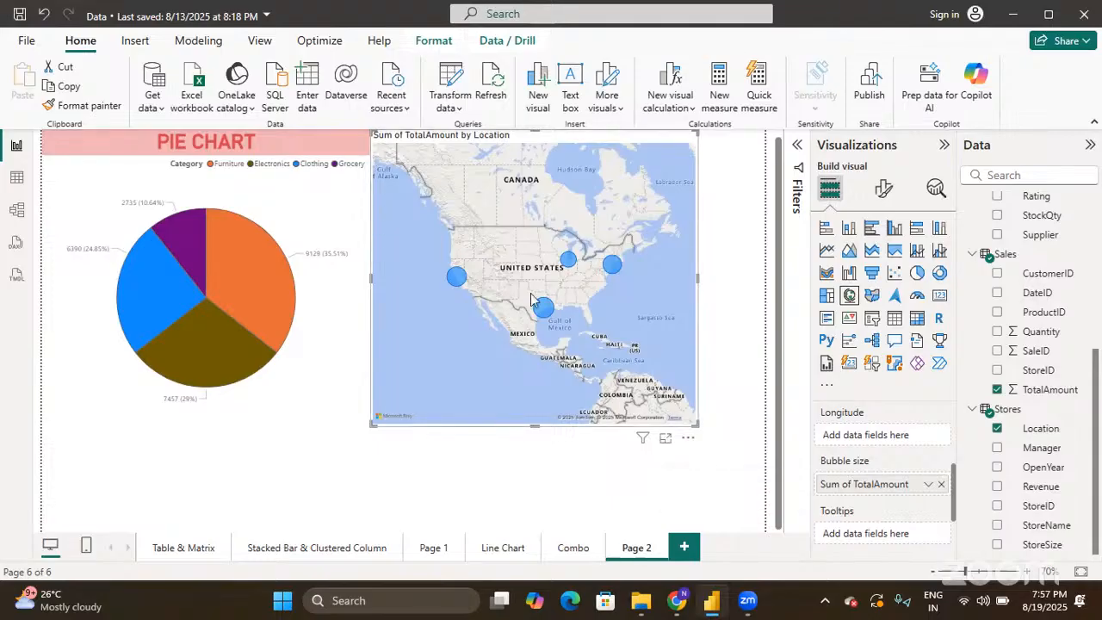
- Pan and zoom between California and Texas to check bubble values, e.g. Houston 7978, San Francisco 7043
{"action": "scroll", "coordinate": [531, 297], "scroll_direction": "up", "scroll_amount": 4}
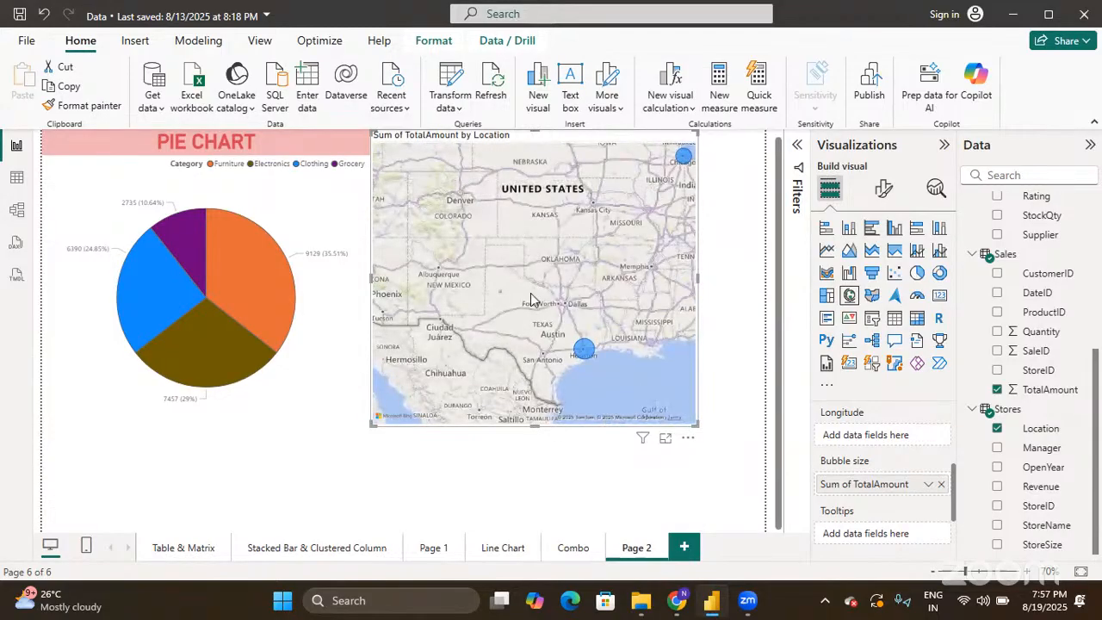
{"action": "left_click_drag", "start_coordinate": [530, 300], "coordinate": [715, 333]}
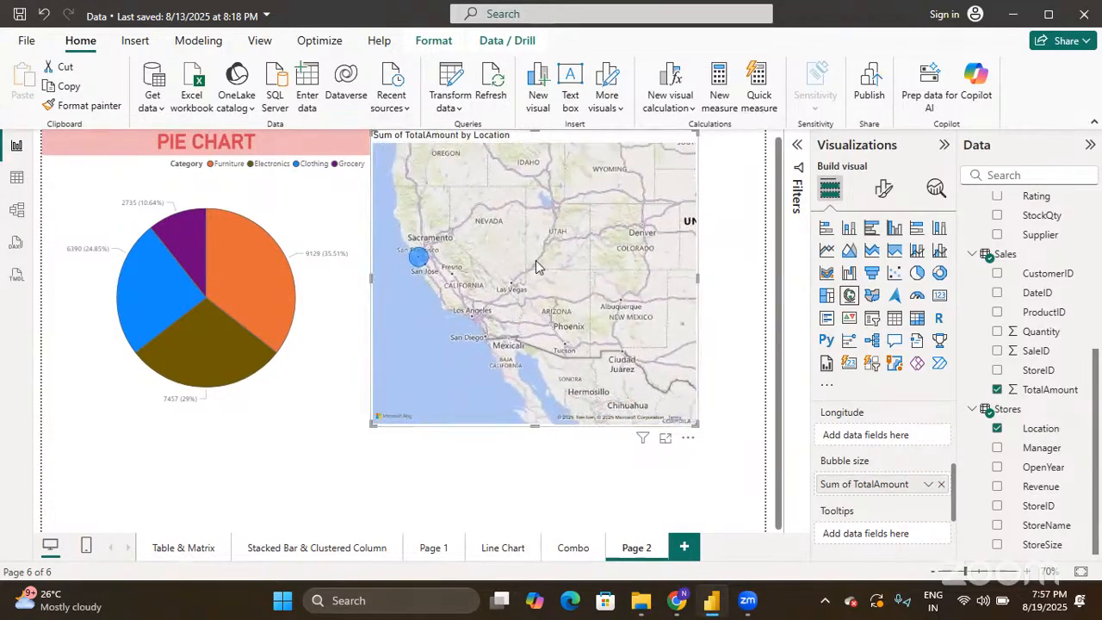
{"action": "left_click_drag", "start_coordinate": [536, 267], "coordinate": [574, 272]}
{"action": "mouse_move", "coordinate": [600, 322]}
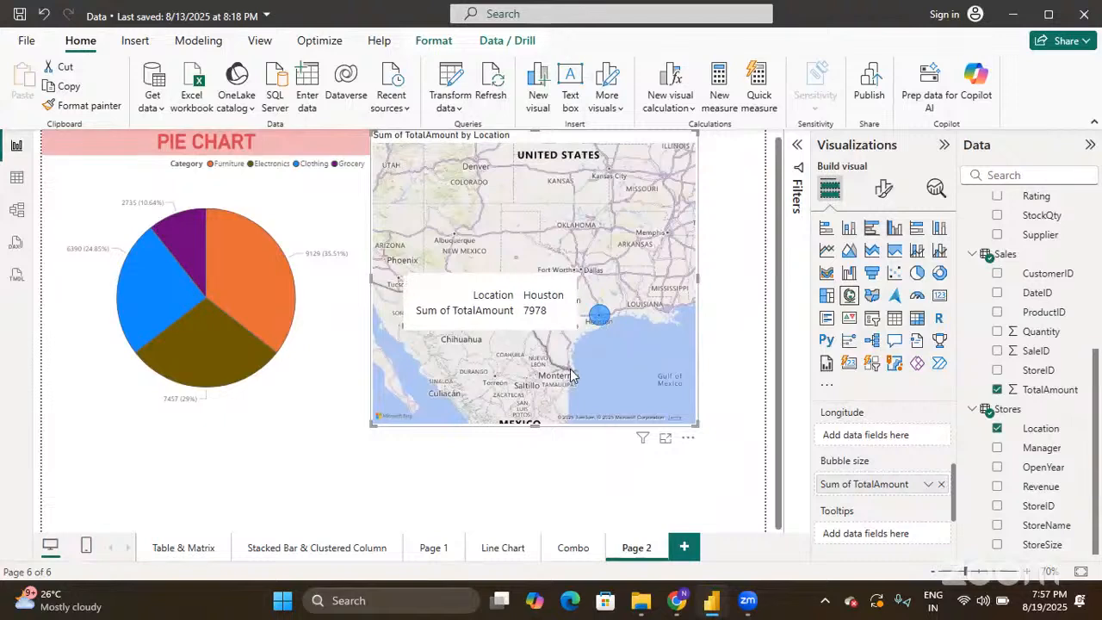
{"action": "left_click_drag", "start_coordinate": [574, 376], "coordinate": [765, 426]}
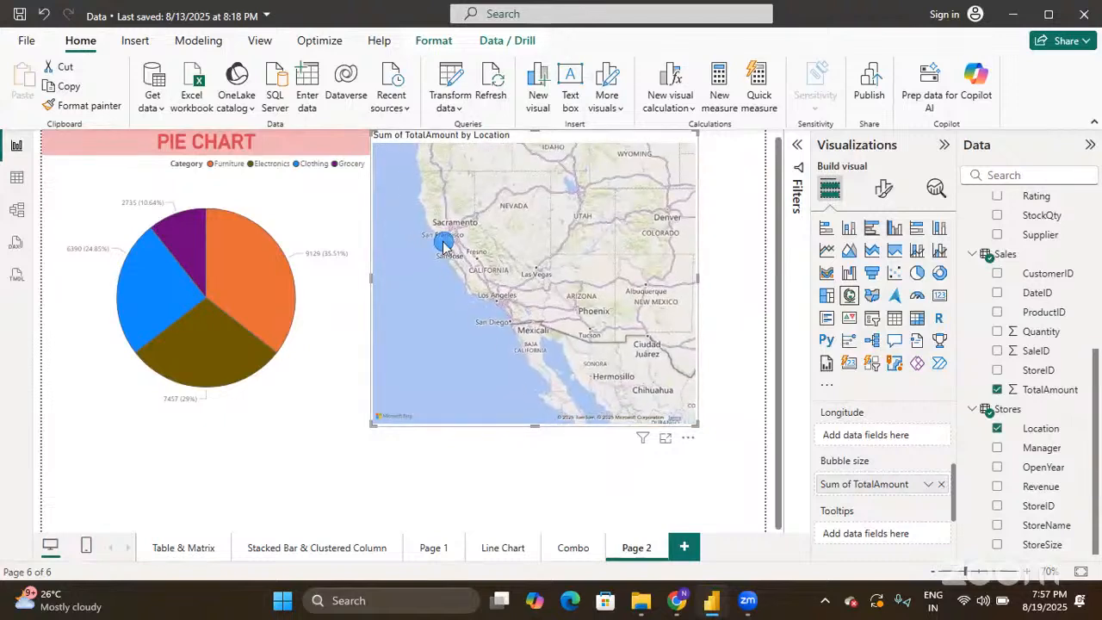
{"action": "mouse_move", "coordinate": [445, 246]}
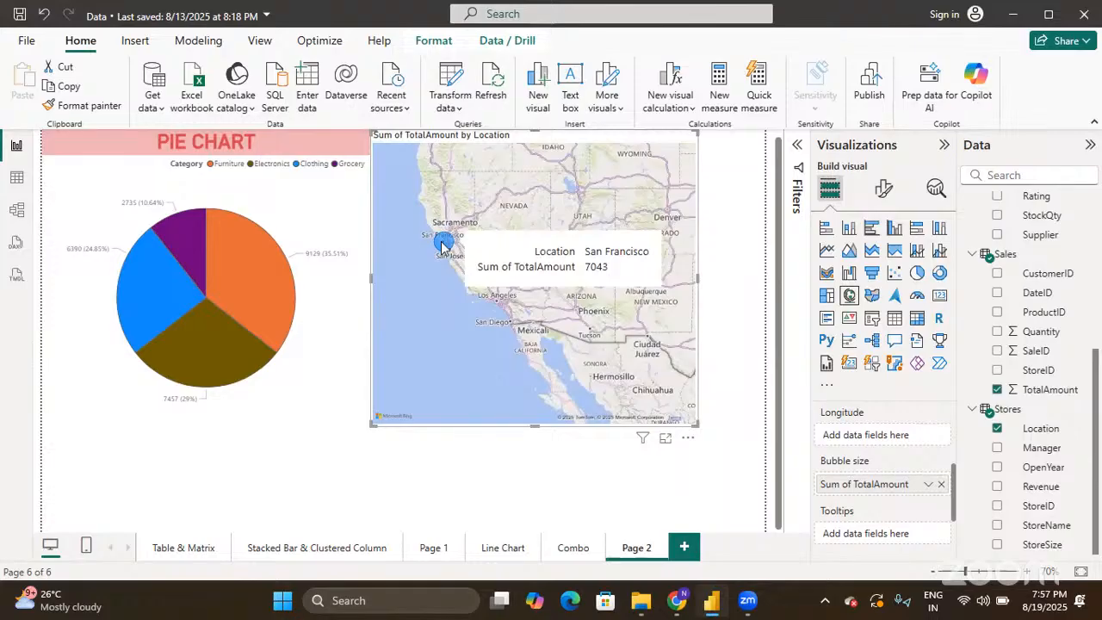
{"action": "scroll", "coordinate": [442, 246], "scroll_direction": "down", "scroll_amount": 3}
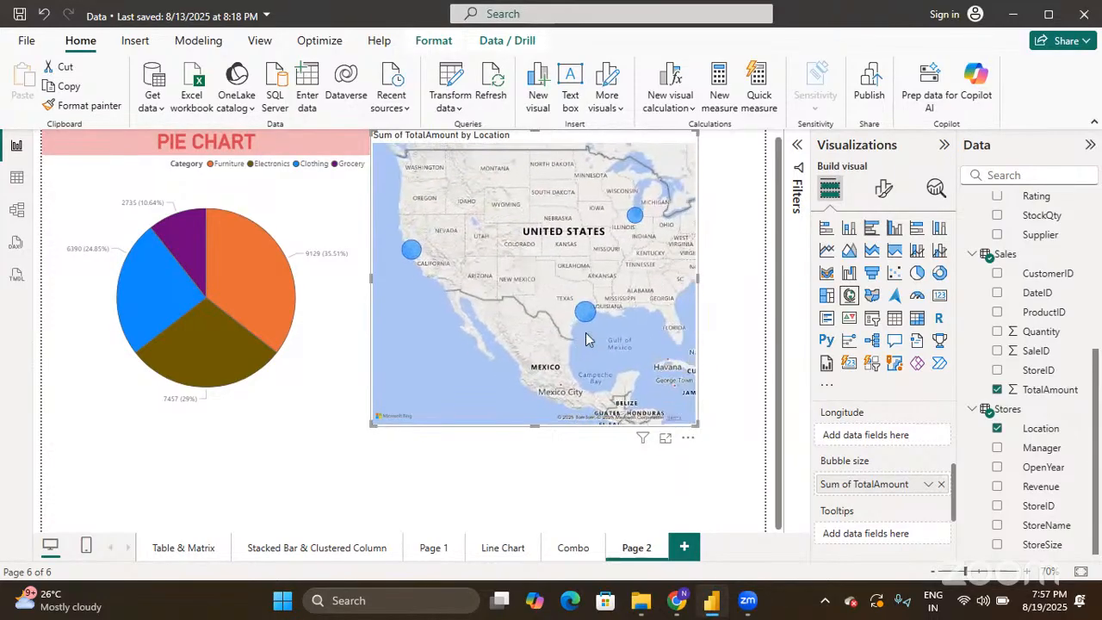
{"action": "left_click_drag", "start_coordinate": [586, 339], "coordinate": [554, 346]}
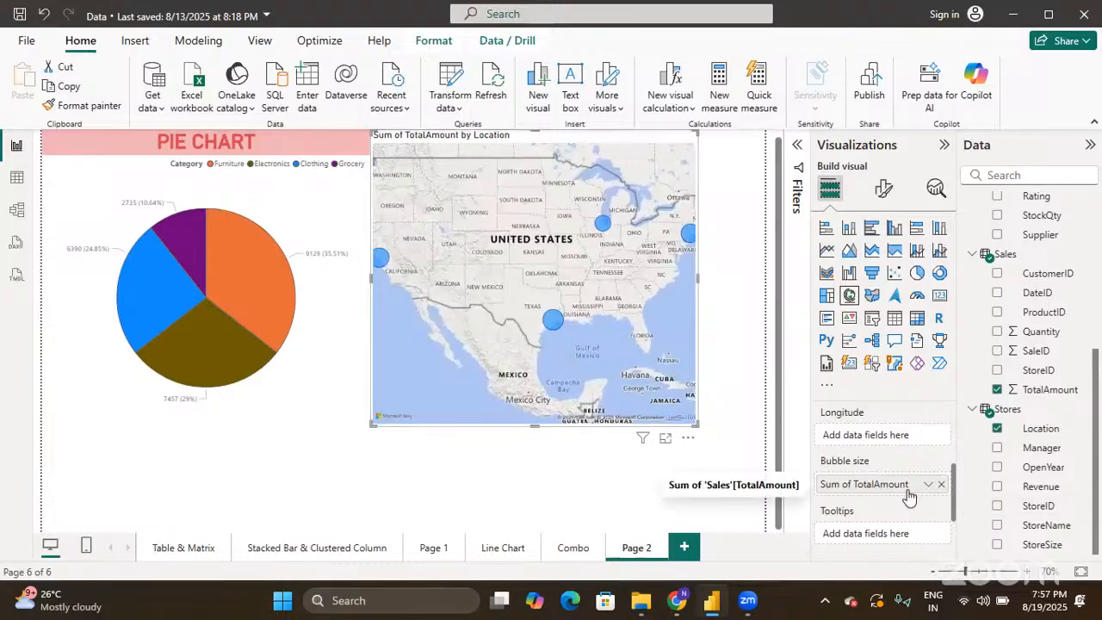
{"action": "scroll", "coordinate": [895, 487], "scroll_direction": "down", "scroll_amount": 1}
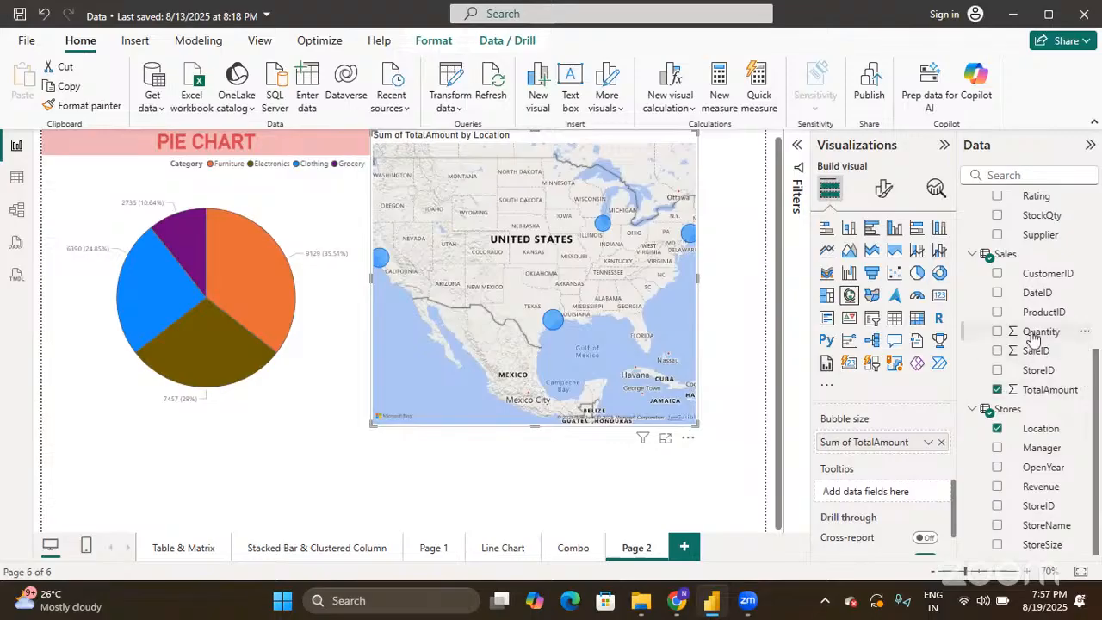
- Add Sales Quantity to the map's tooltips as Sum of Quantity
{"action": "left_click_drag", "start_coordinate": [1034, 337], "coordinate": [861, 495]}
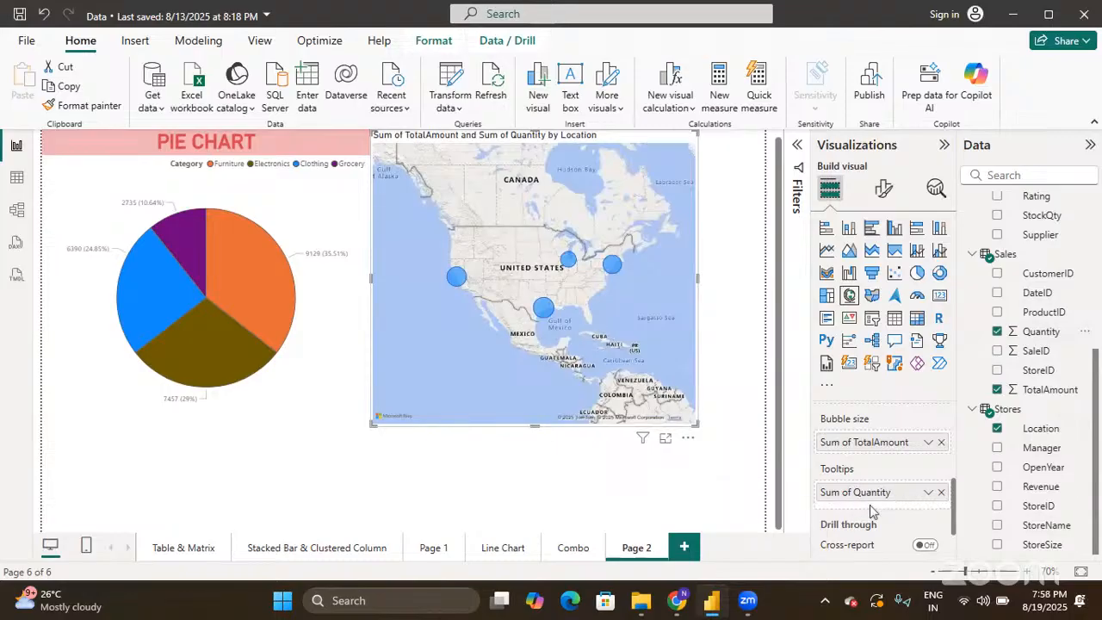
{"action": "mouse_move", "coordinate": [545, 308]}
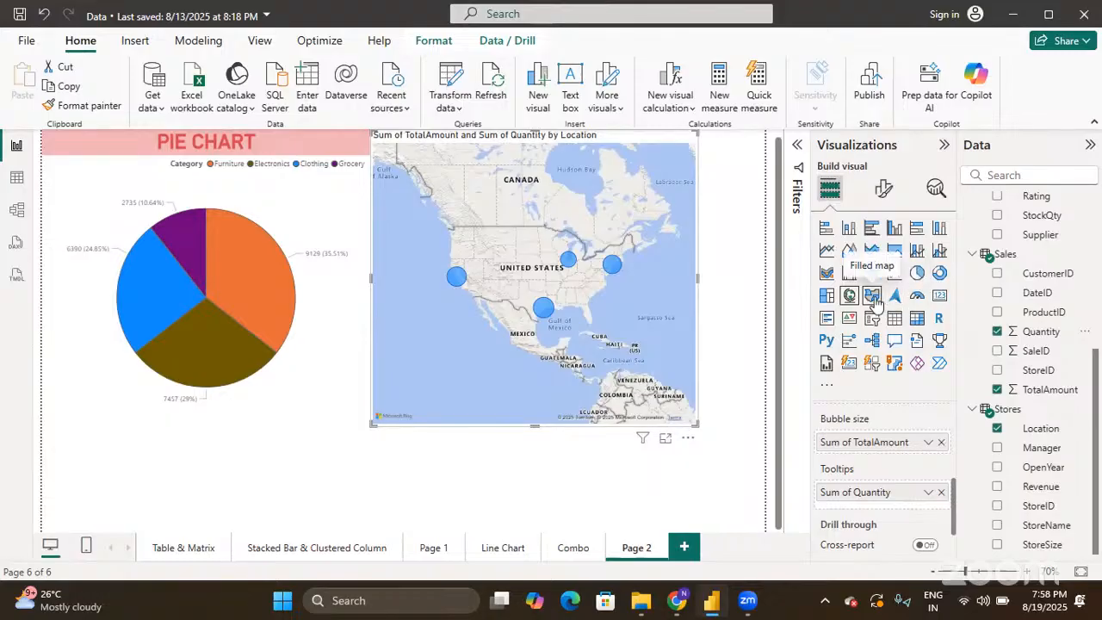
- In the map's Format visual settings, set the map style to Aerial
{"action": "left_click", "coordinate": [886, 197]}
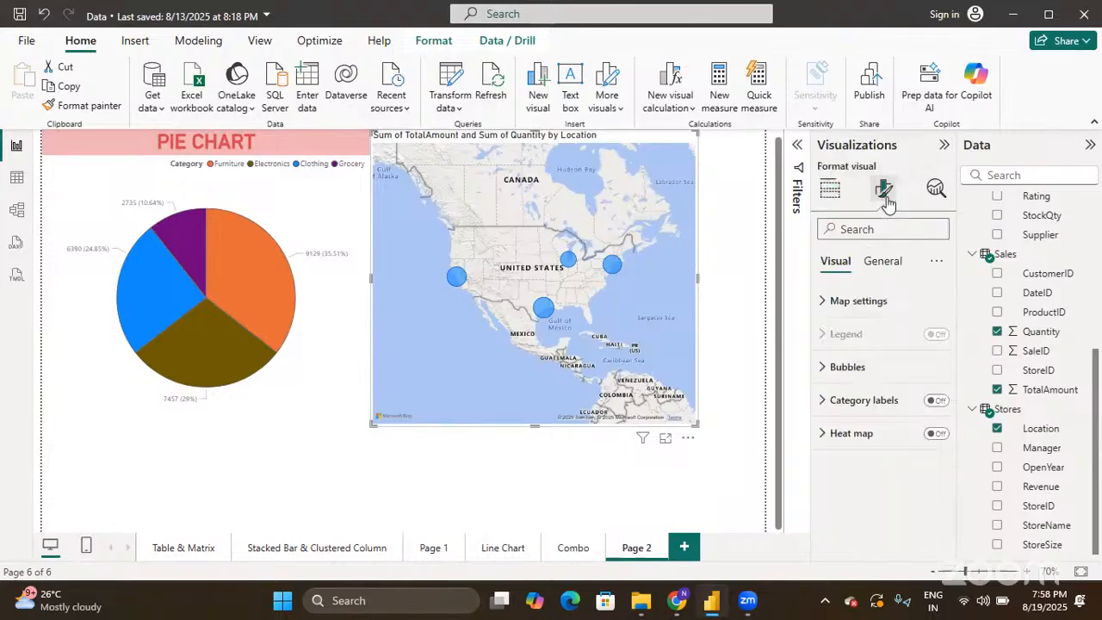
{"action": "left_click", "coordinate": [824, 301]}
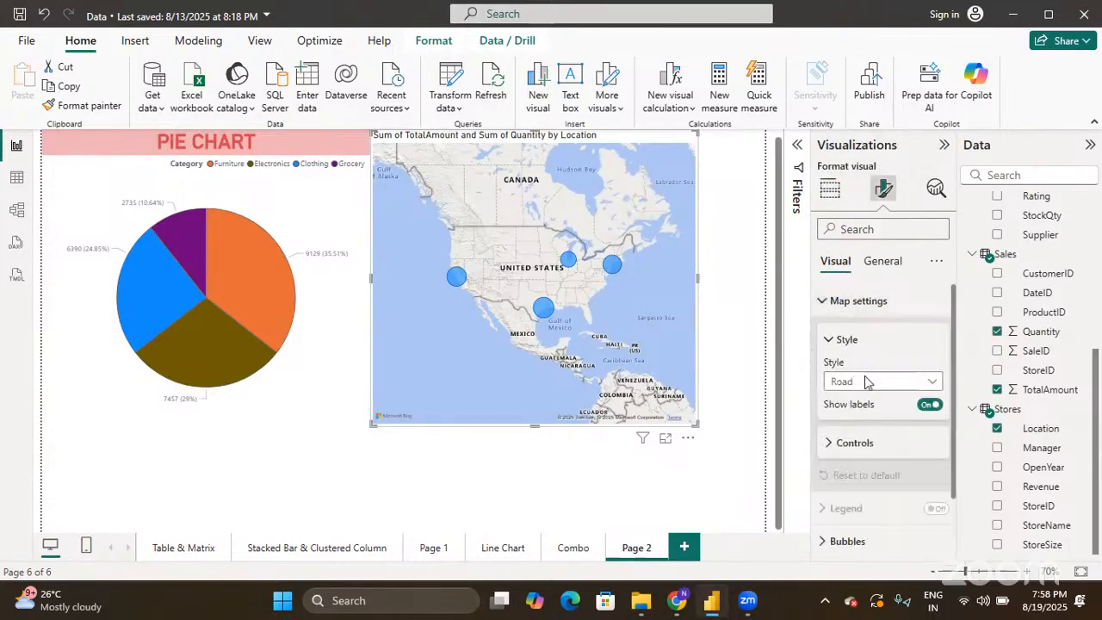
{"action": "left_click", "coordinate": [868, 385]}
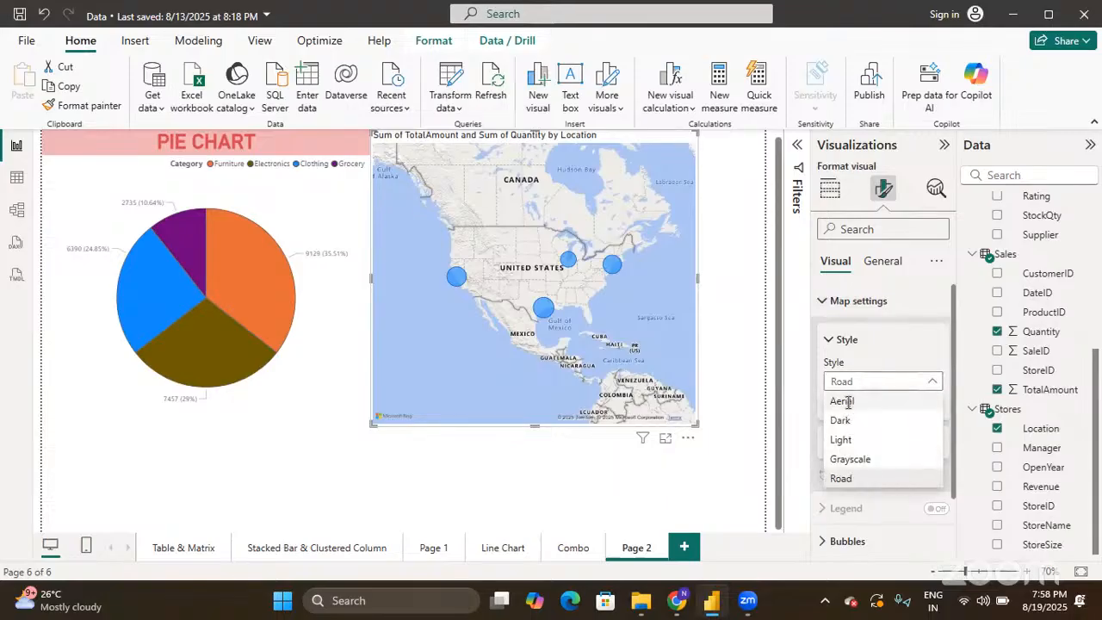
{"action": "left_click", "coordinate": [844, 402]}
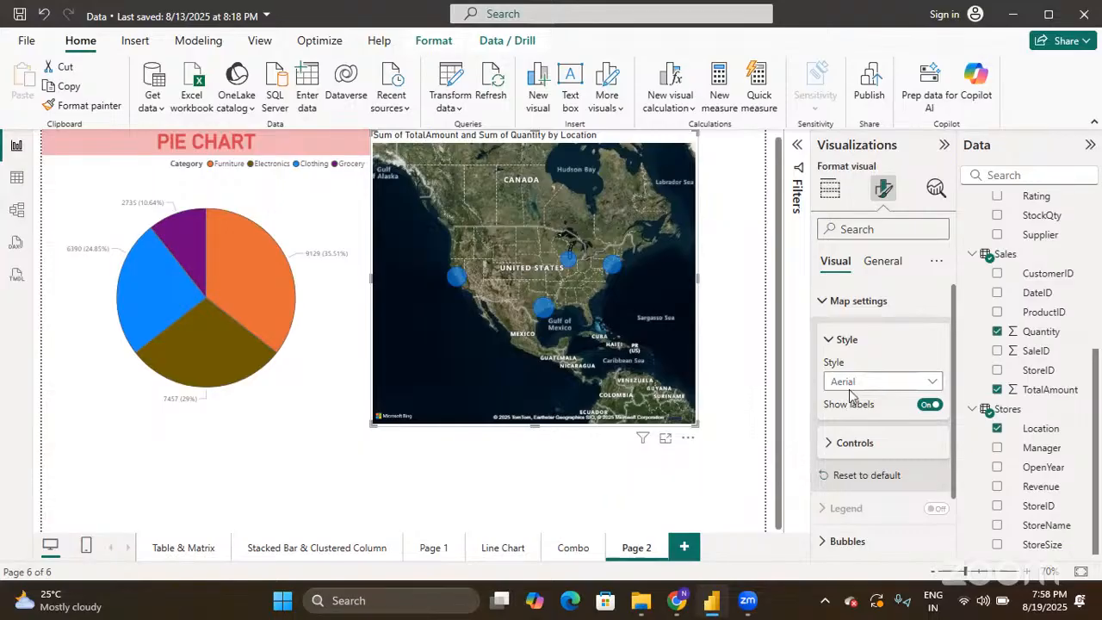
- Preview the Dark, Light, Grayscale and Road map styles, then settle on Aerial
{"action": "left_click", "coordinate": [840, 382]}
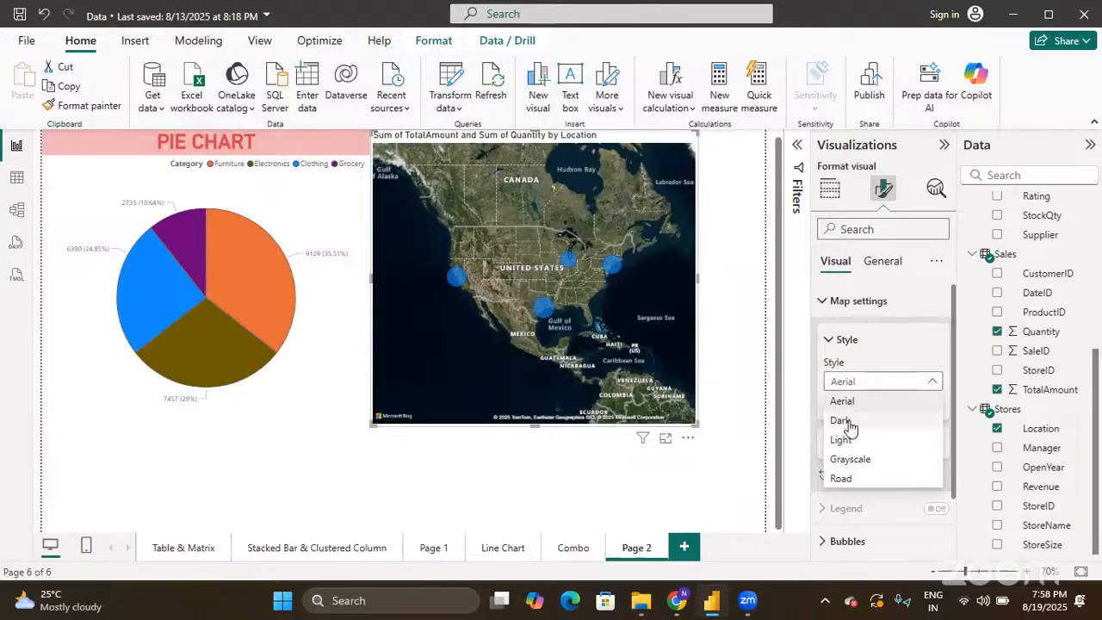
{"action": "left_click", "coordinate": [848, 419]}
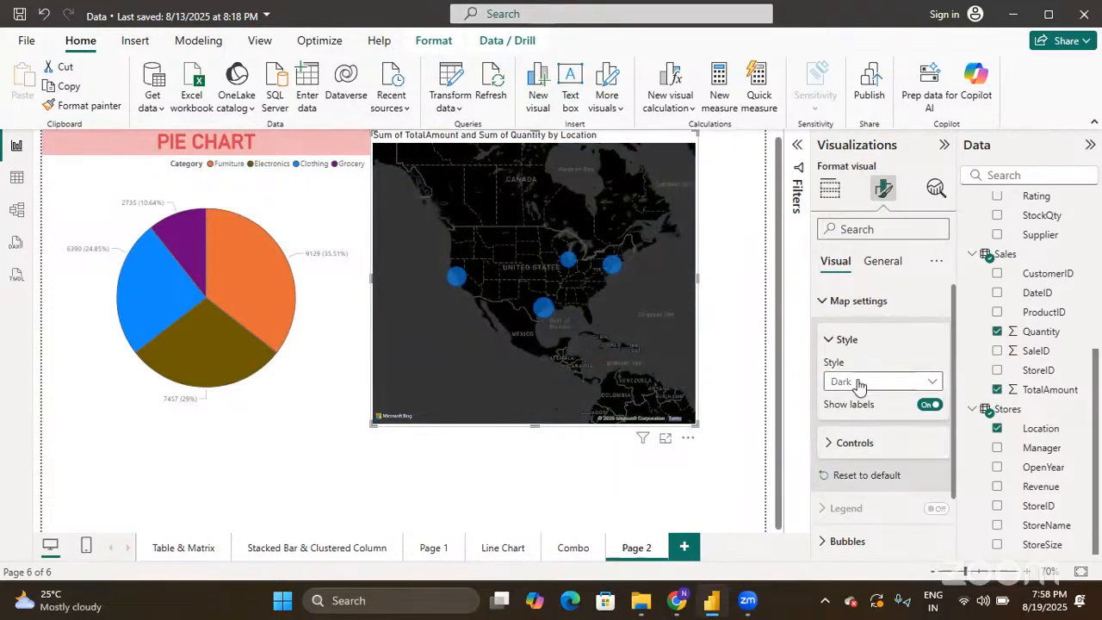
{"action": "left_click", "coordinate": [859, 384]}
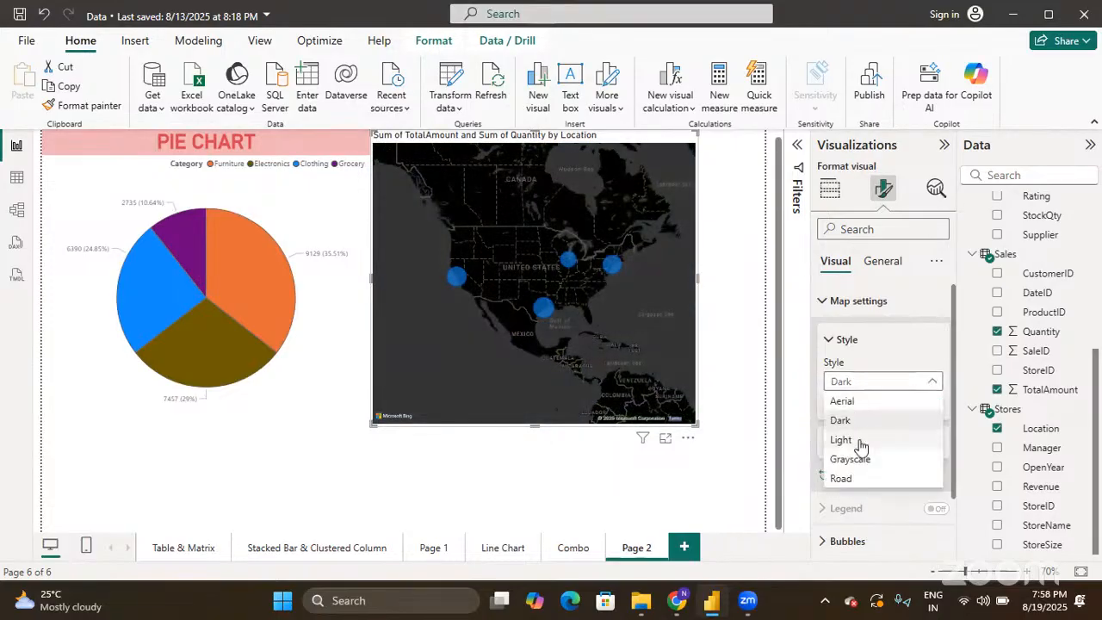
{"action": "left_click", "coordinate": [859, 438]}
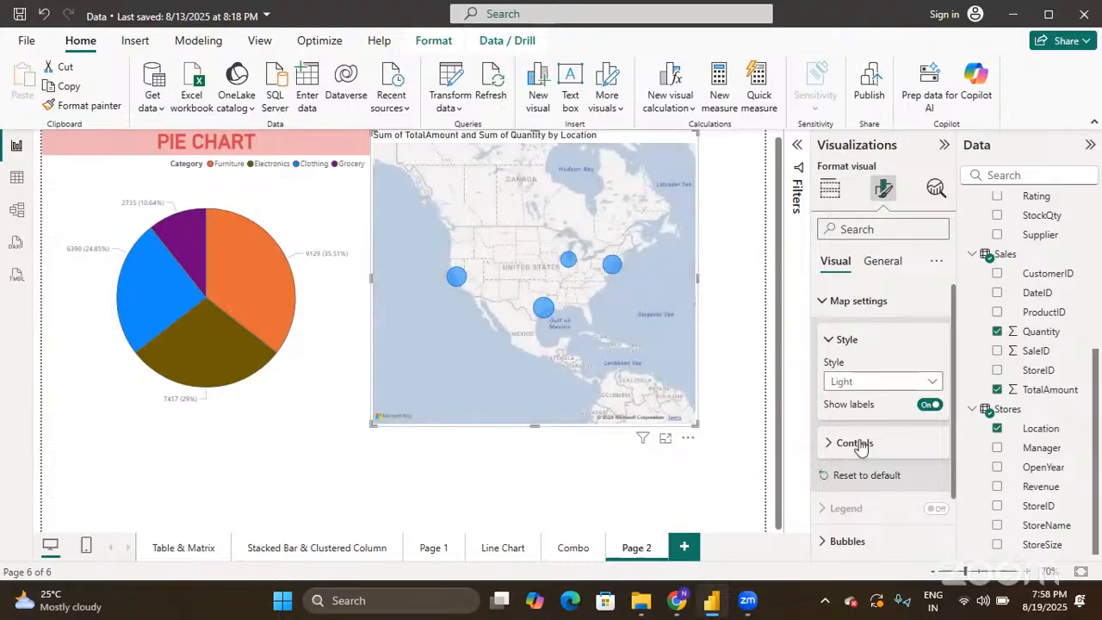
{"action": "left_click", "coordinate": [860, 385]}
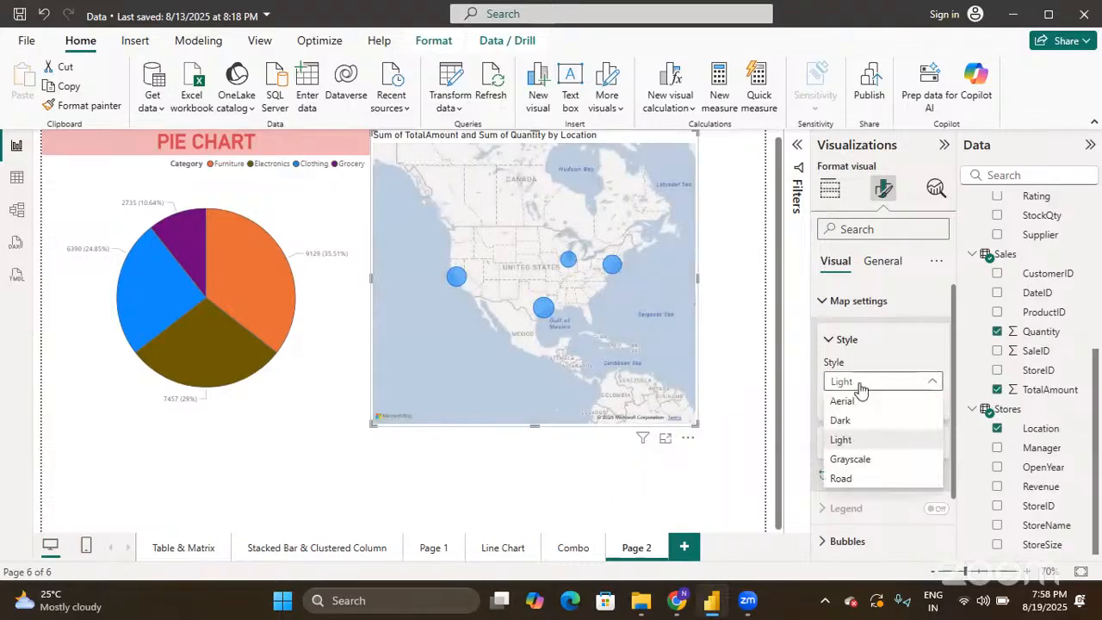
{"action": "left_click", "coordinate": [864, 459]}
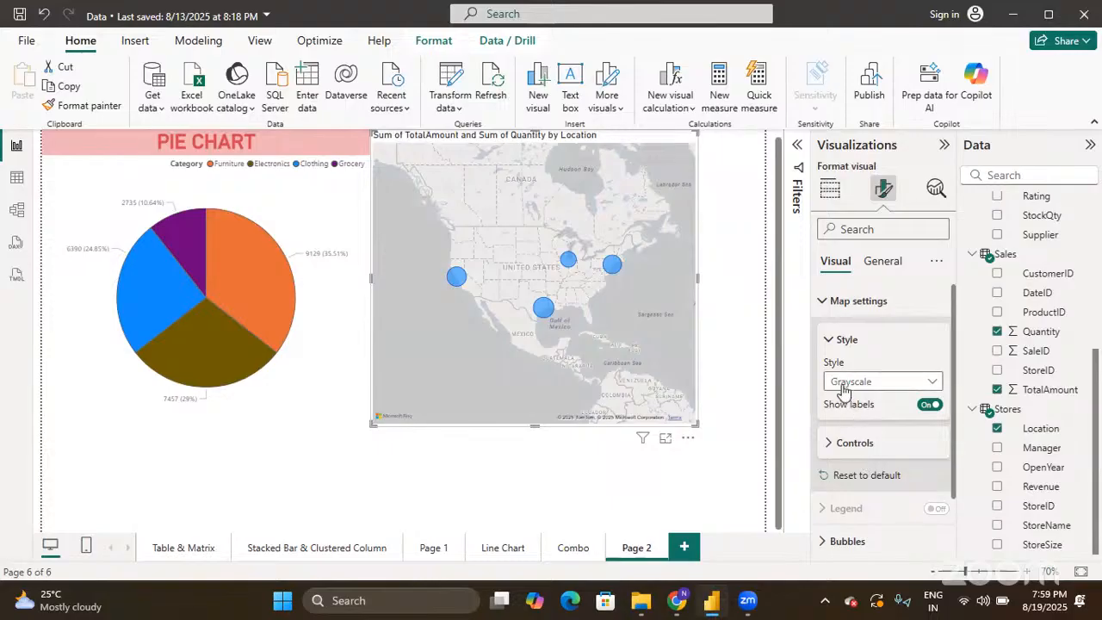
{"action": "left_click", "coordinate": [843, 386]}
{"action": "left_click", "coordinate": [848, 479]}
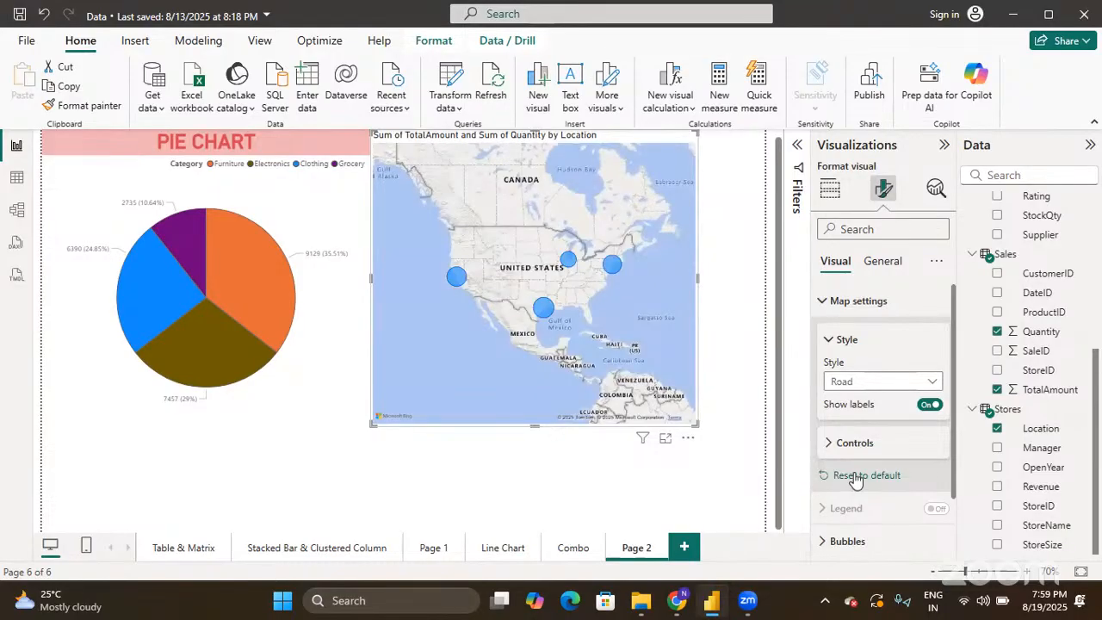
{"action": "left_click", "coordinate": [844, 384]}
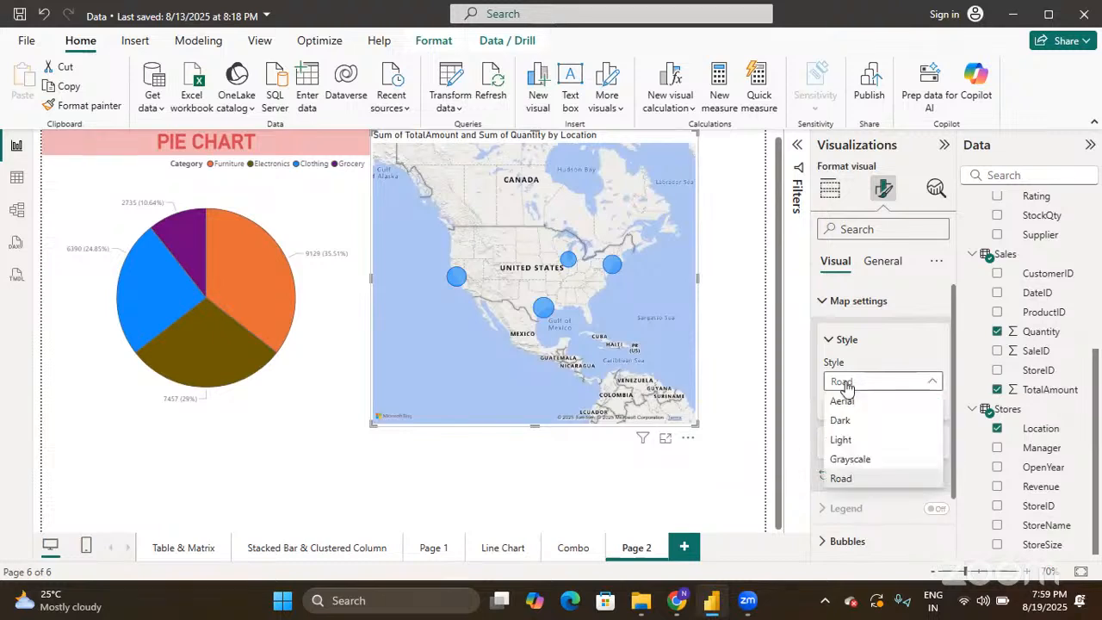
{"action": "left_click", "coordinate": [845, 403]}
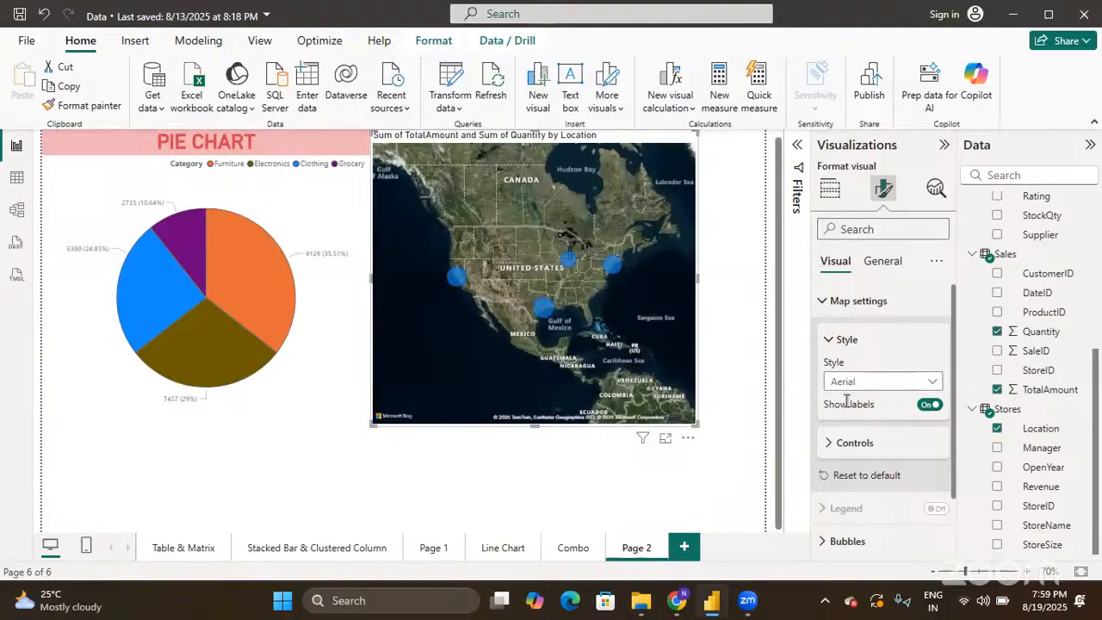
- Keep place labels showing and turn on the map's Zoom buttons under Controls
{"action": "left_click", "coordinate": [932, 405]}
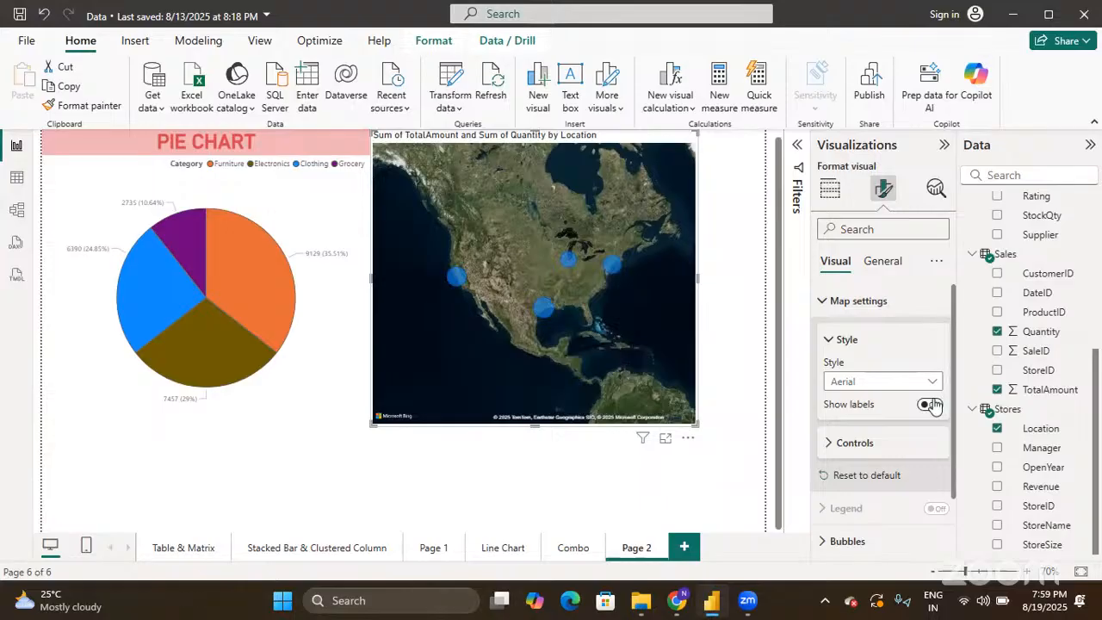
{"action": "left_click", "coordinate": [933, 405]}
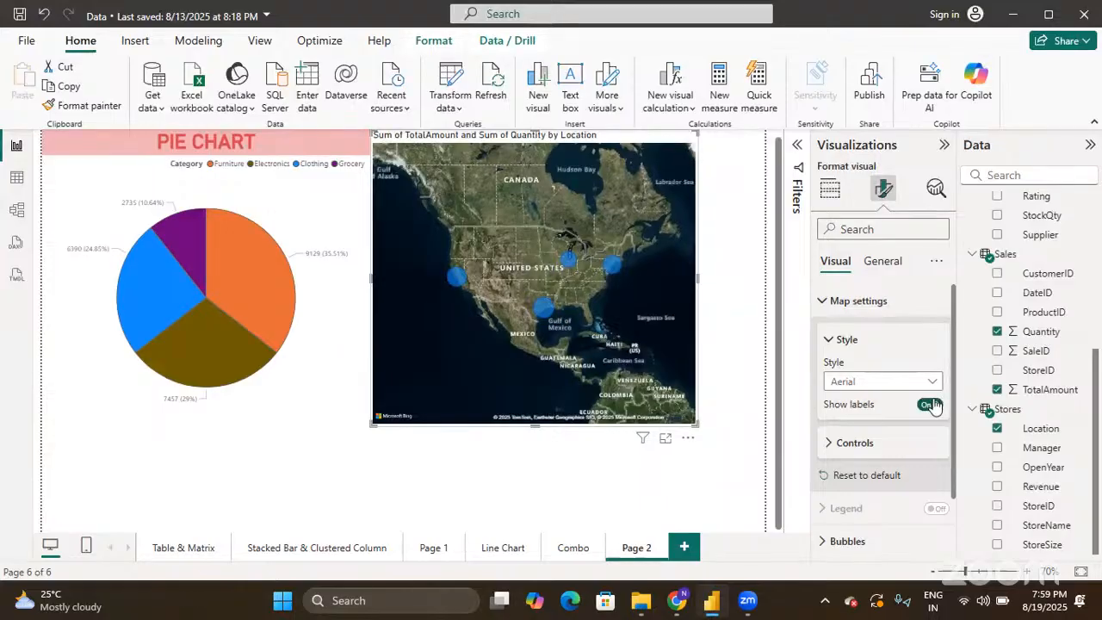
{"action": "left_click", "coordinate": [830, 444]}
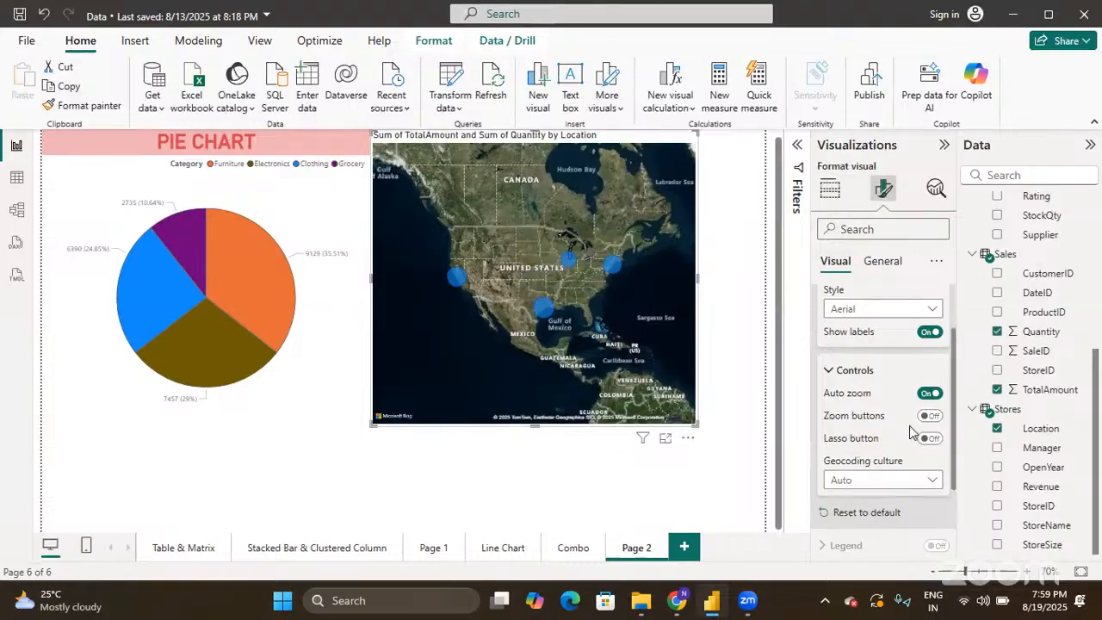
{"action": "left_click", "coordinate": [931, 416]}
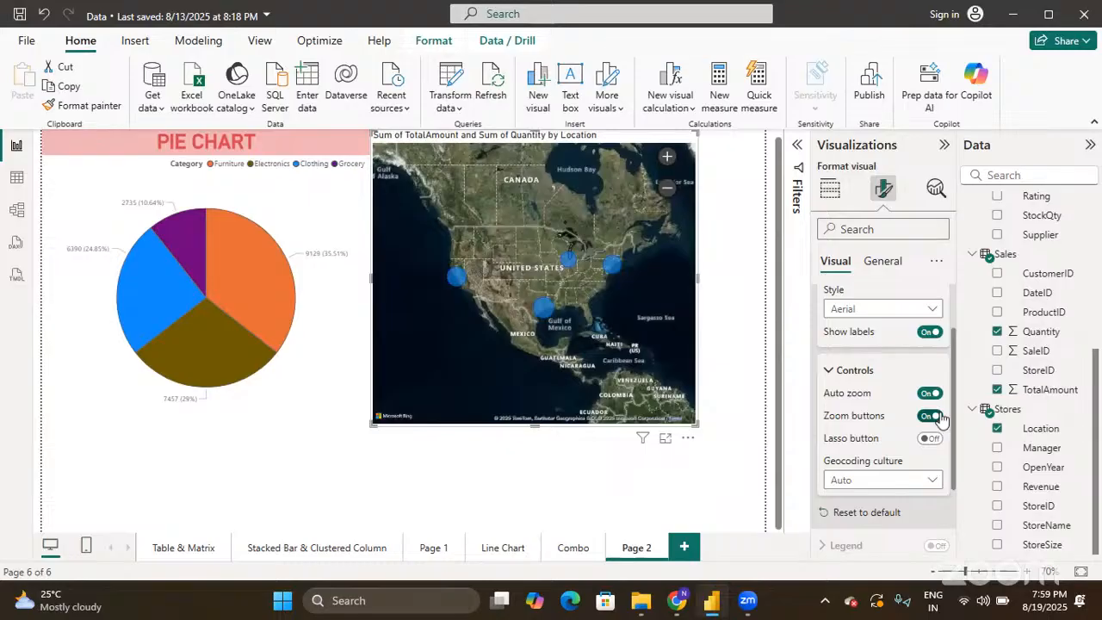
- Use the map's − and + buttons to zoom closer on the United States
{"action": "left_click", "coordinate": [668, 188]}
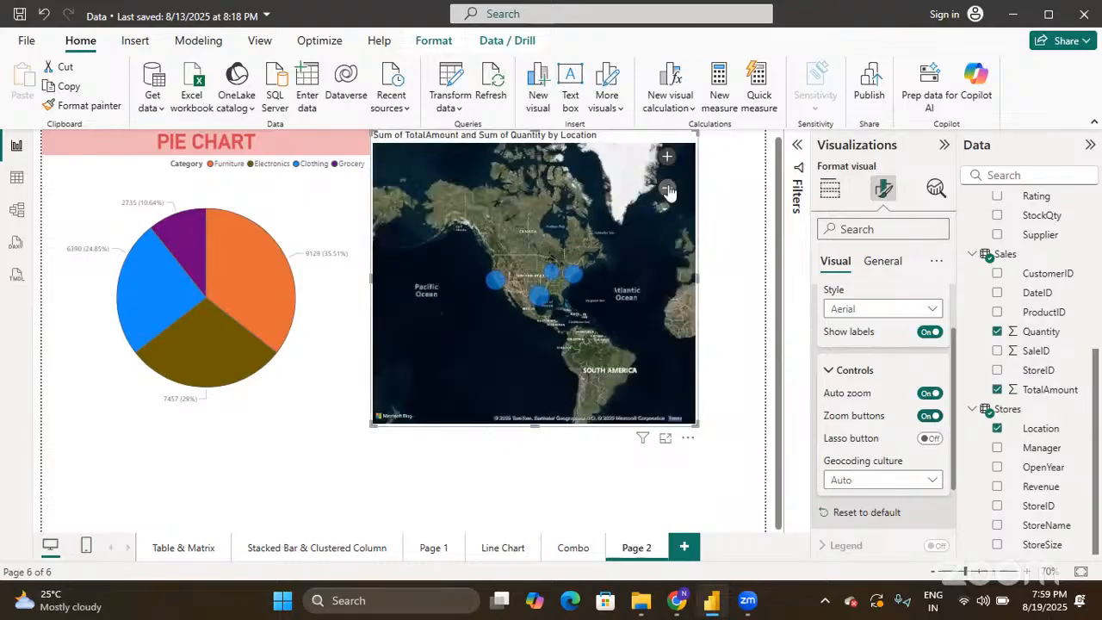
{"action": "left_click", "coordinate": [668, 159]}
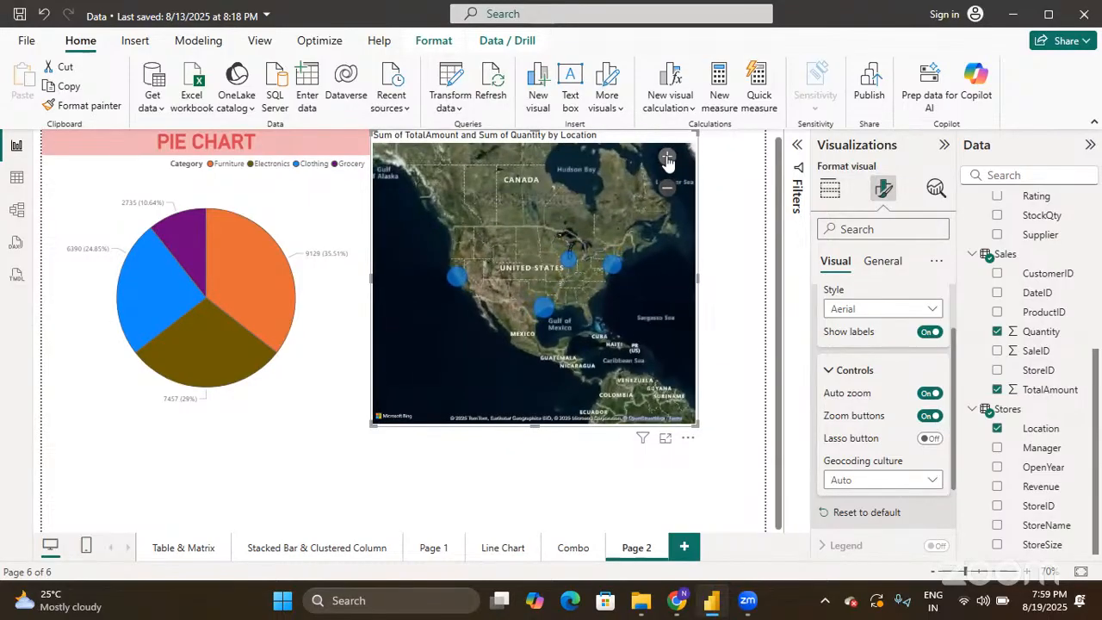
{"action": "left_click", "coordinate": [668, 158]}
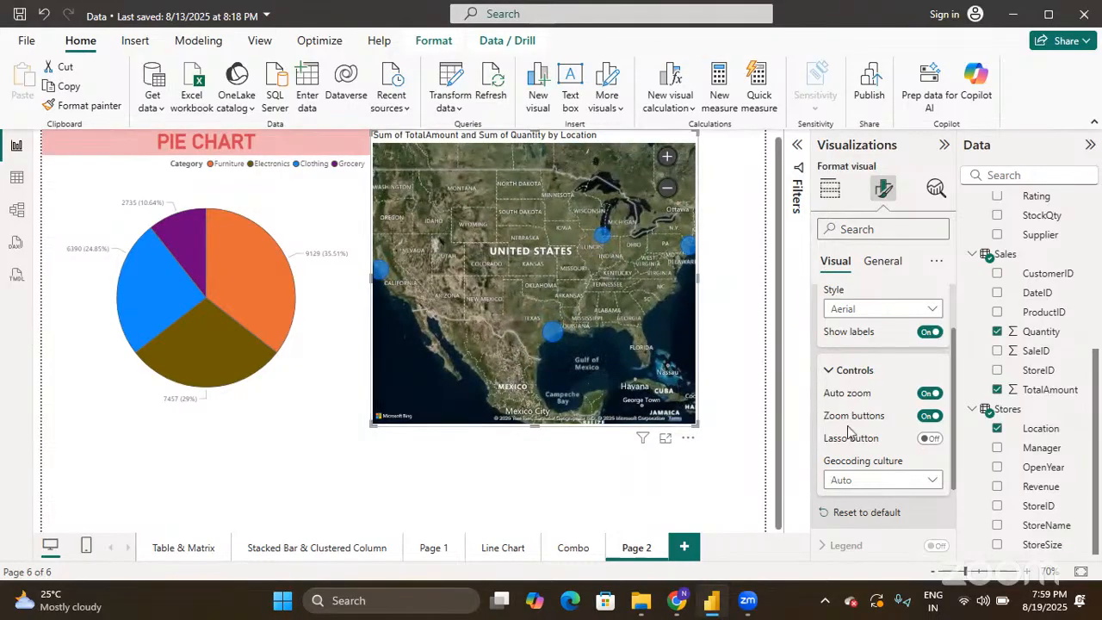
{"action": "scroll", "coordinate": [849, 433], "scroll_direction": "down", "scroll_amount": 2}
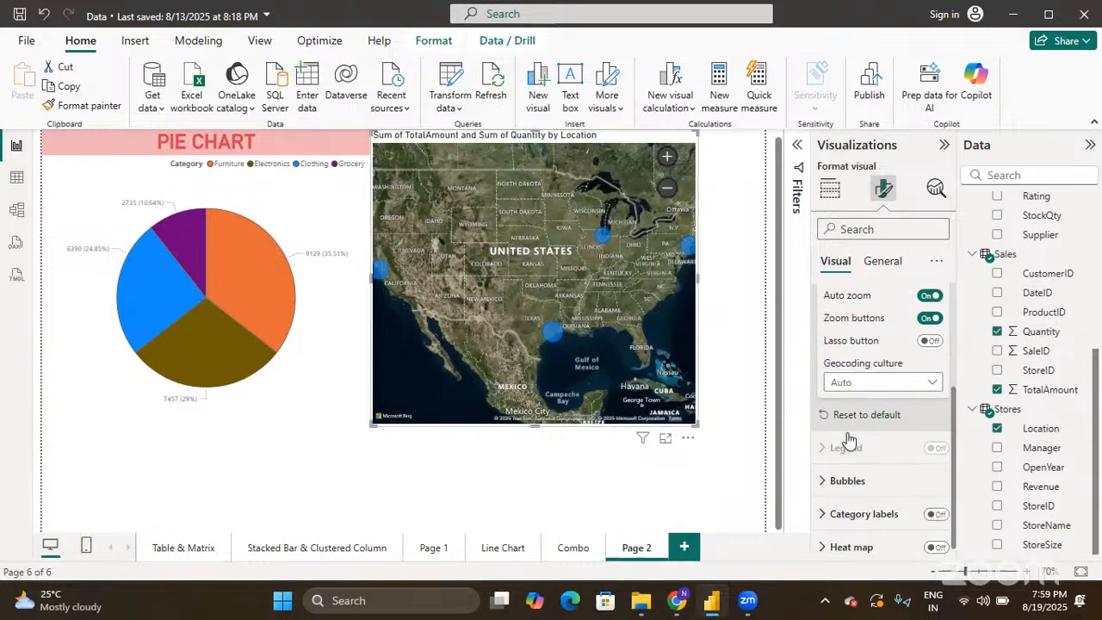
{"action": "scroll", "coordinate": [848, 432], "scroll_direction": "up", "scroll_amount": 4}
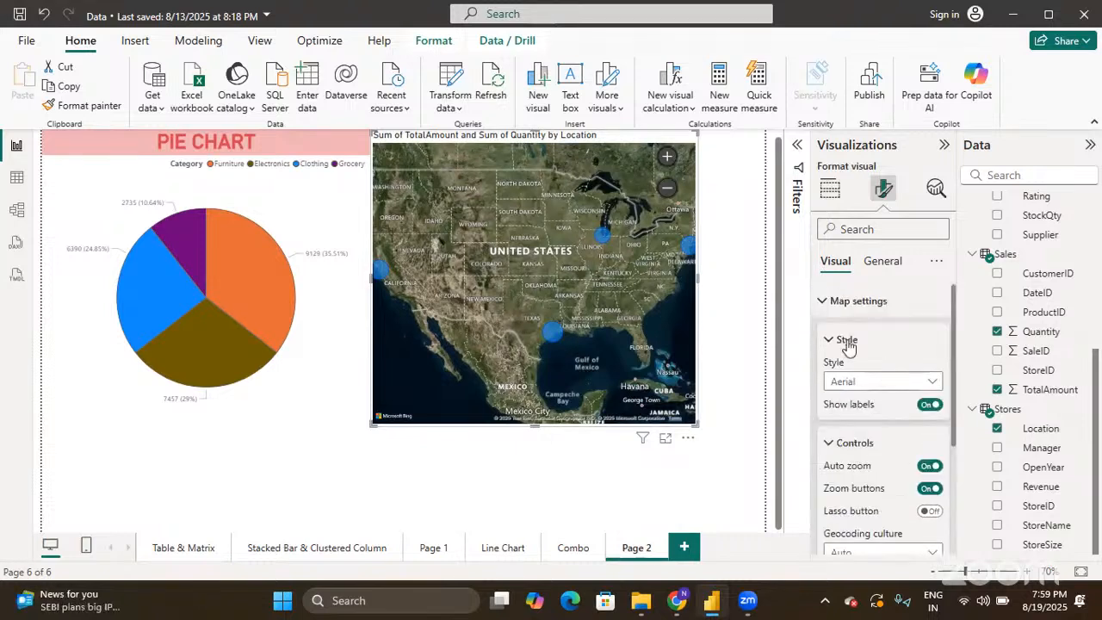
- Expand the Bubbles settings and leave Range scaling at Auto
{"action": "left_click", "coordinate": [823, 301]}
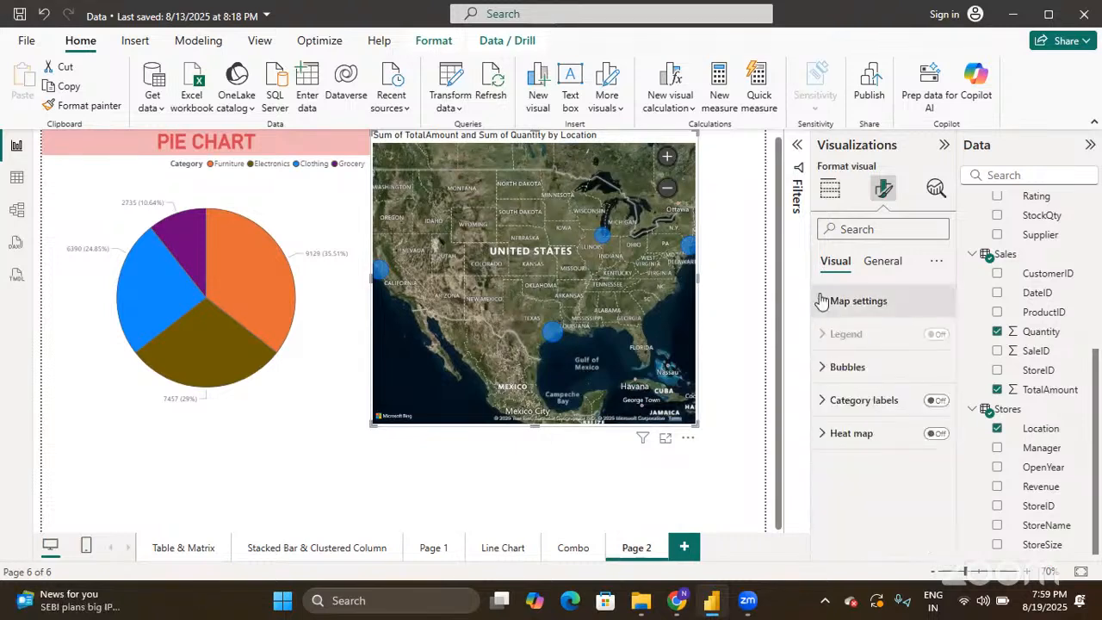
{"action": "left_click", "coordinate": [821, 369]}
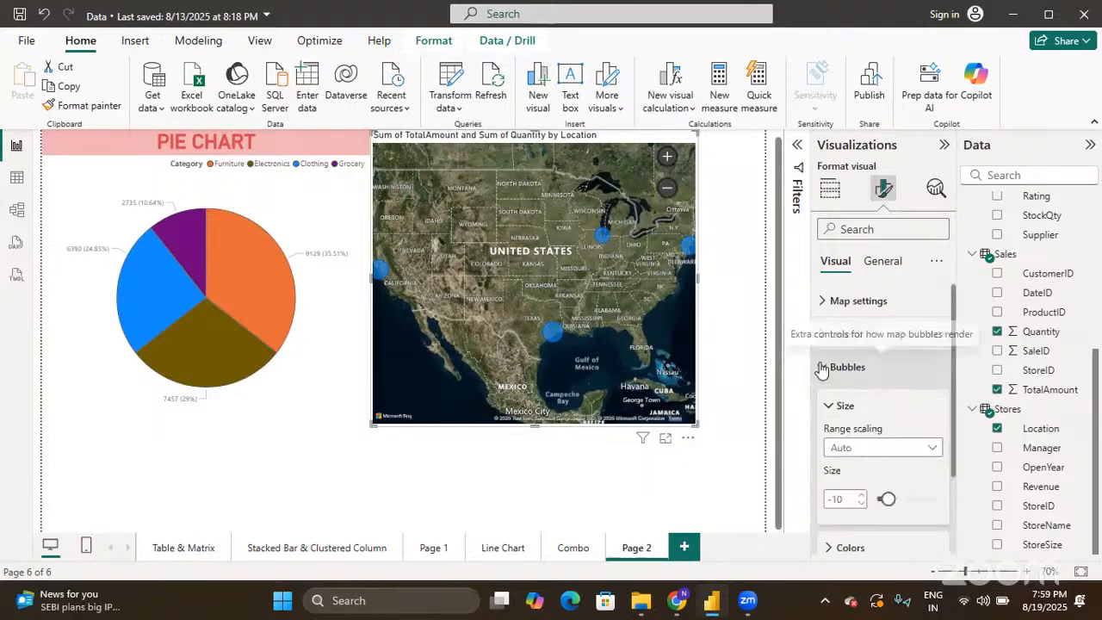
{"action": "scroll", "coordinate": [853, 440], "scroll_direction": "down", "scroll_amount": 1}
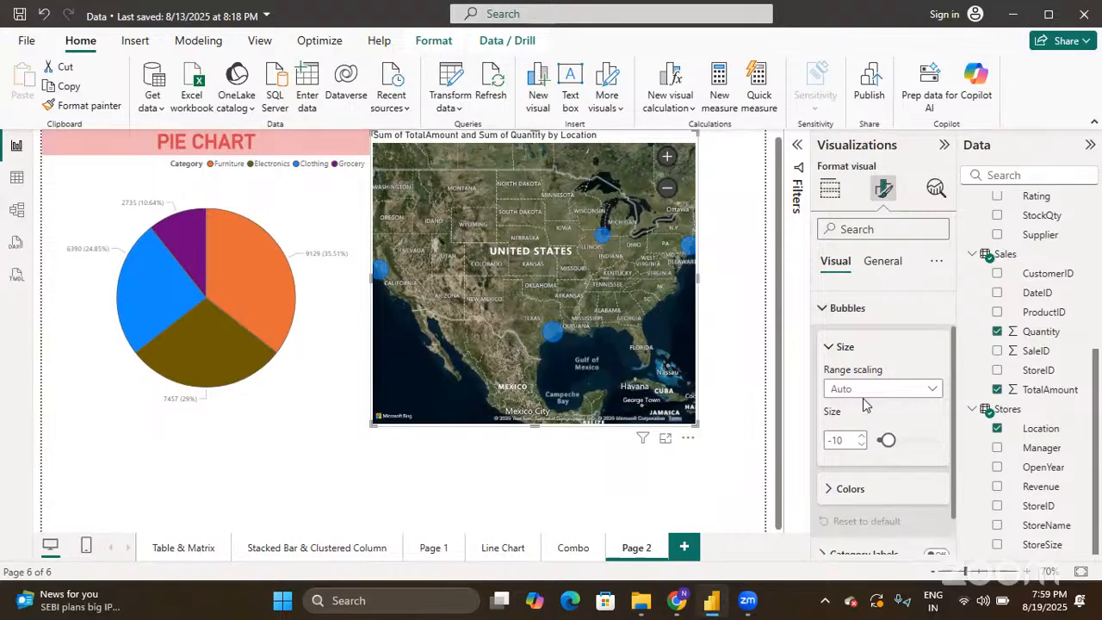
{"action": "left_click", "coordinate": [863, 392]}
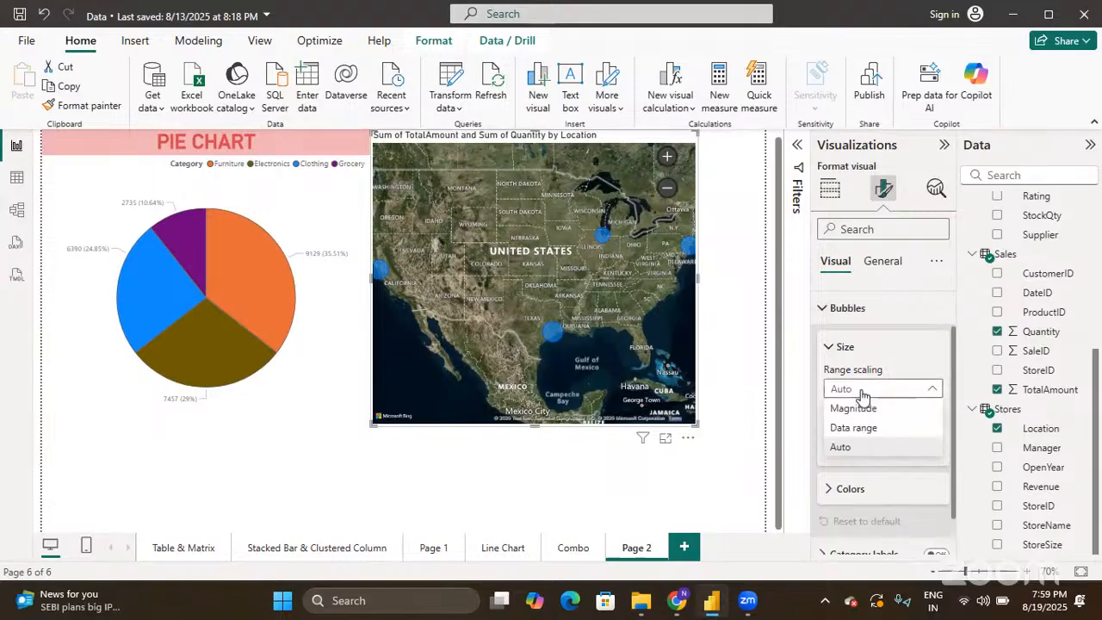
{"action": "left_click", "coordinate": [863, 392]}
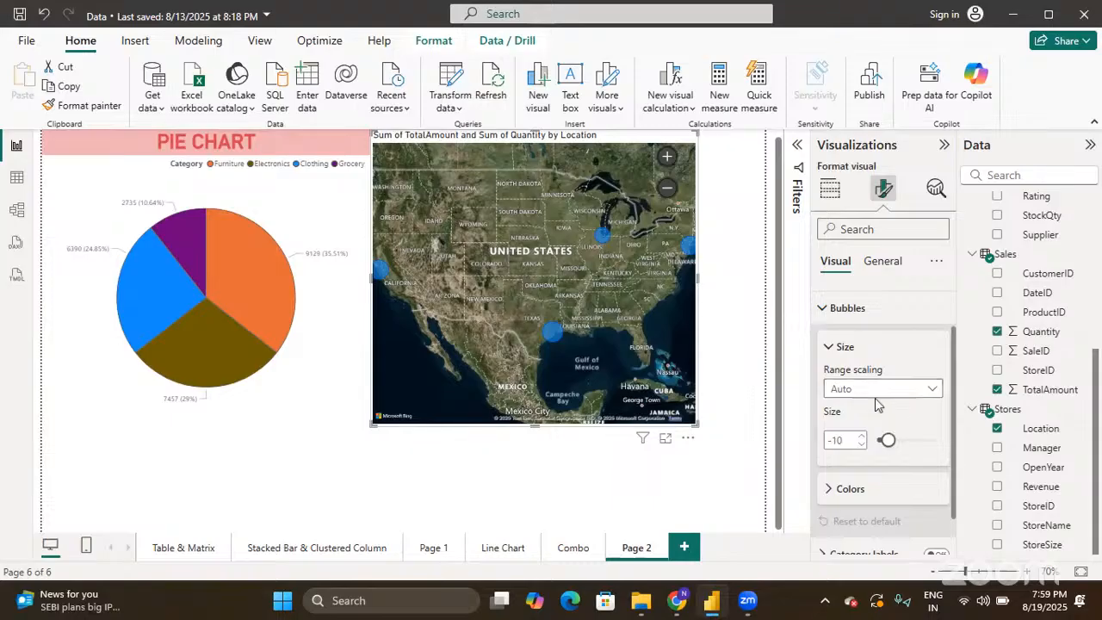
- Set the bubble default colour to orange and turn on city name labels
{"action": "scroll", "coordinate": [840, 358], "scroll_direction": "down", "scroll_amount": 1}
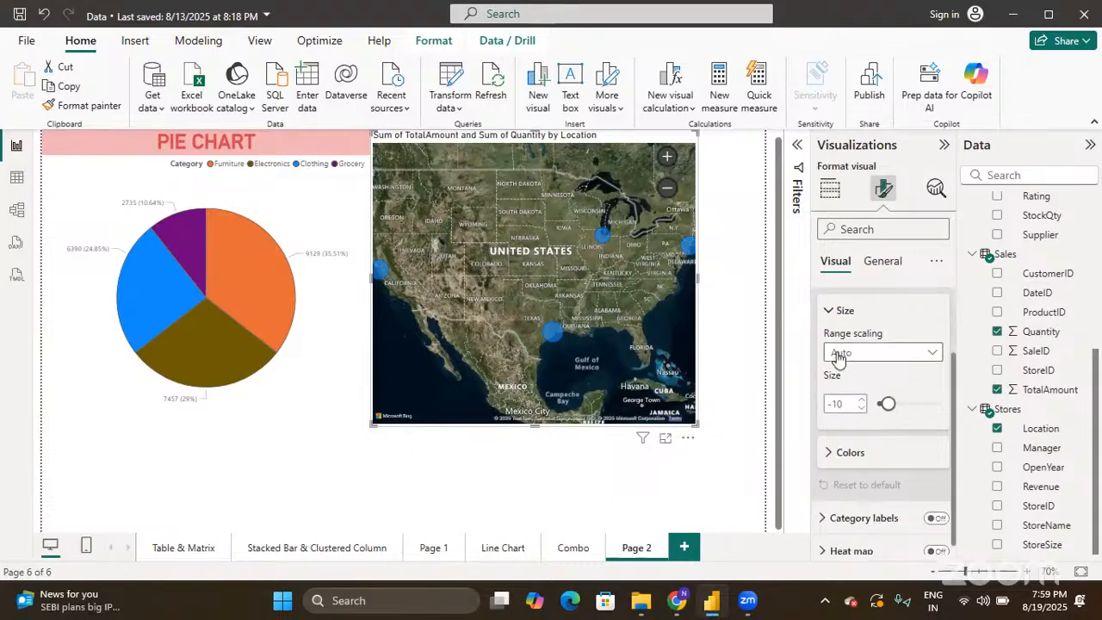
{"action": "left_click", "coordinate": [825, 453]}
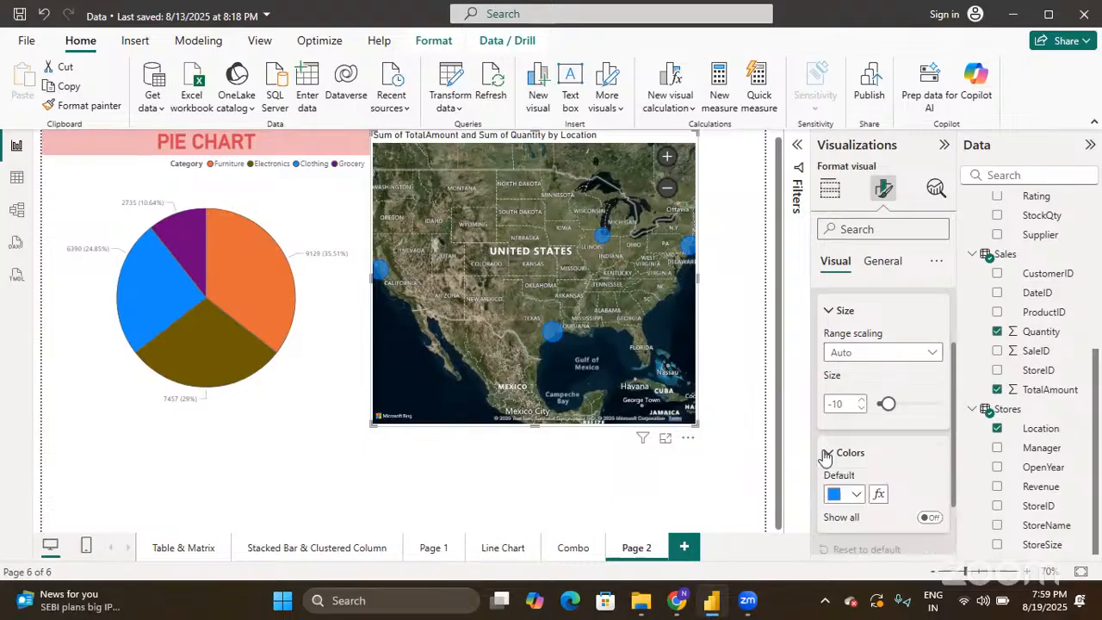
{"action": "scroll", "coordinate": [827, 452], "scroll_direction": "down", "scroll_amount": 2}
{"action": "left_click", "coordinate": [857, 419]}
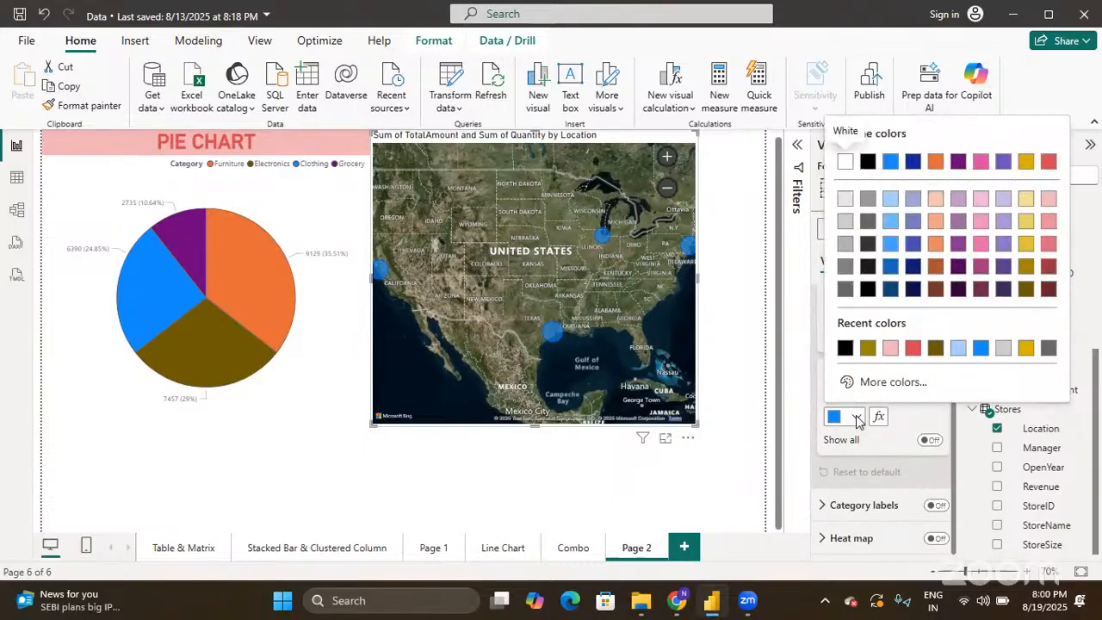
{"action": "left_click", "coordinate": [936, 163]}
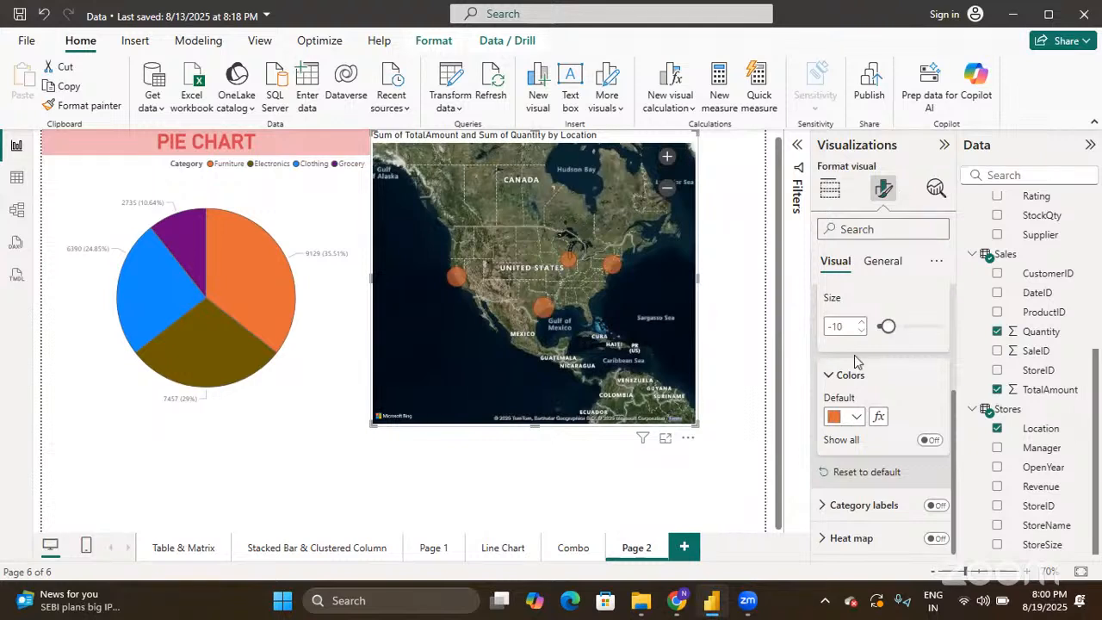
{"action": "left_click", "coordinate": [936, 506]}
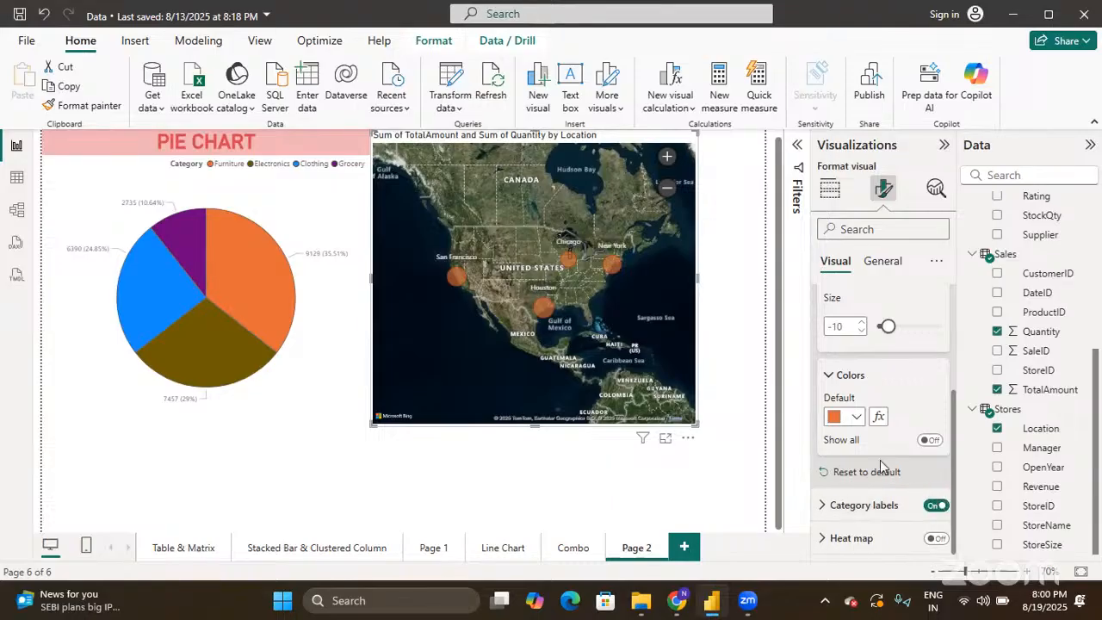
- Review the Category labels options, leaving the label colour unchanged
{"action": "scroll", "coordinate": [861, 465], "scroll_direction": "up", "scroll_amount": 3}
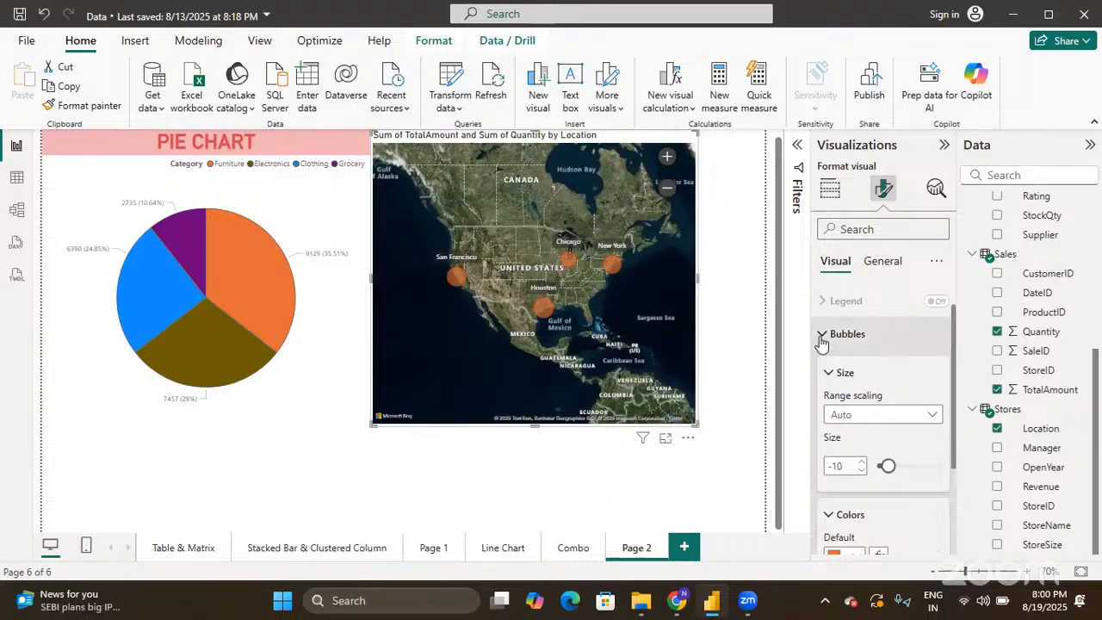
{"action": "left_click", "coordinate": [825, 335]}
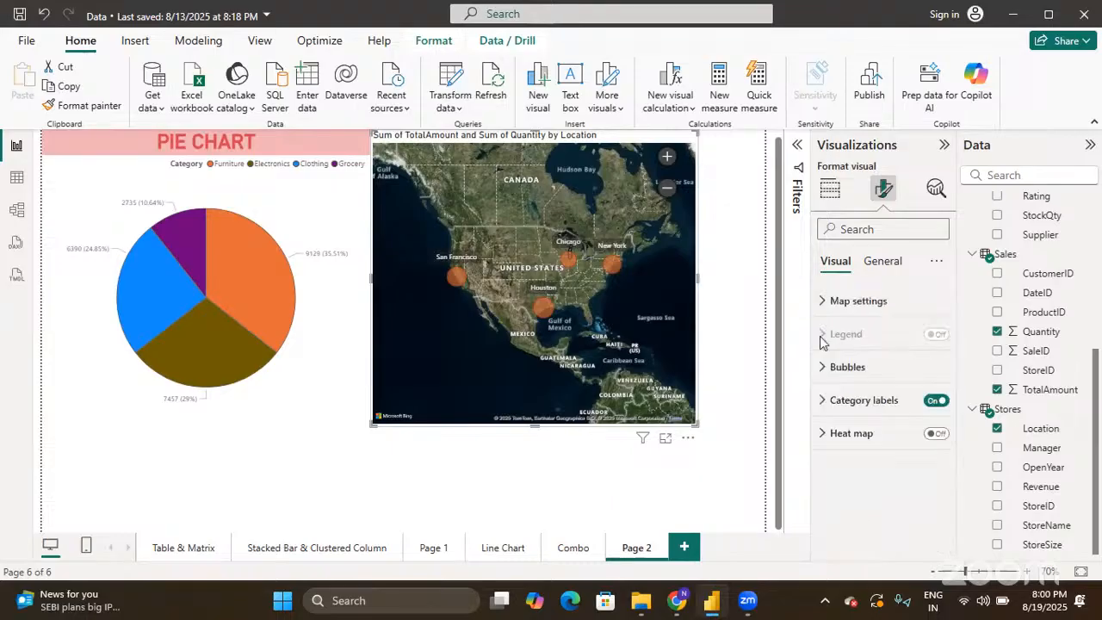
{"action": "left_click", "coordinate": [825, 399]}
{"action": "scroll", "coordinate": [861, 420], "scroll_direction": "down", "scroll_amount": 2}
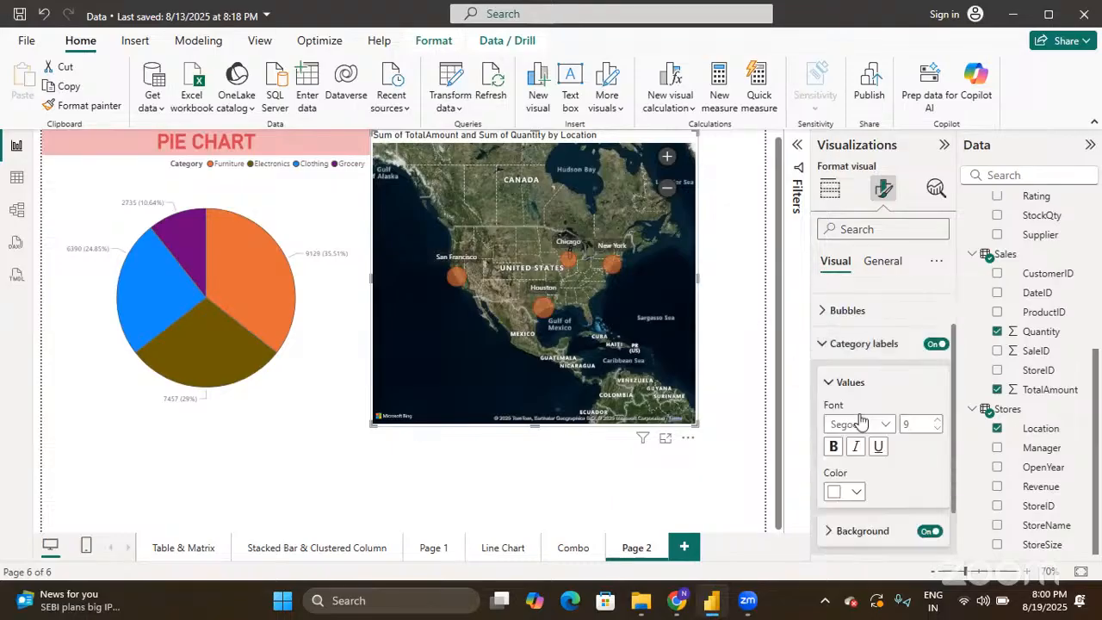
{"action": "scroll", "coordinate": [861, 420], "scroll_direction": "down", "scroll_amount": 1}
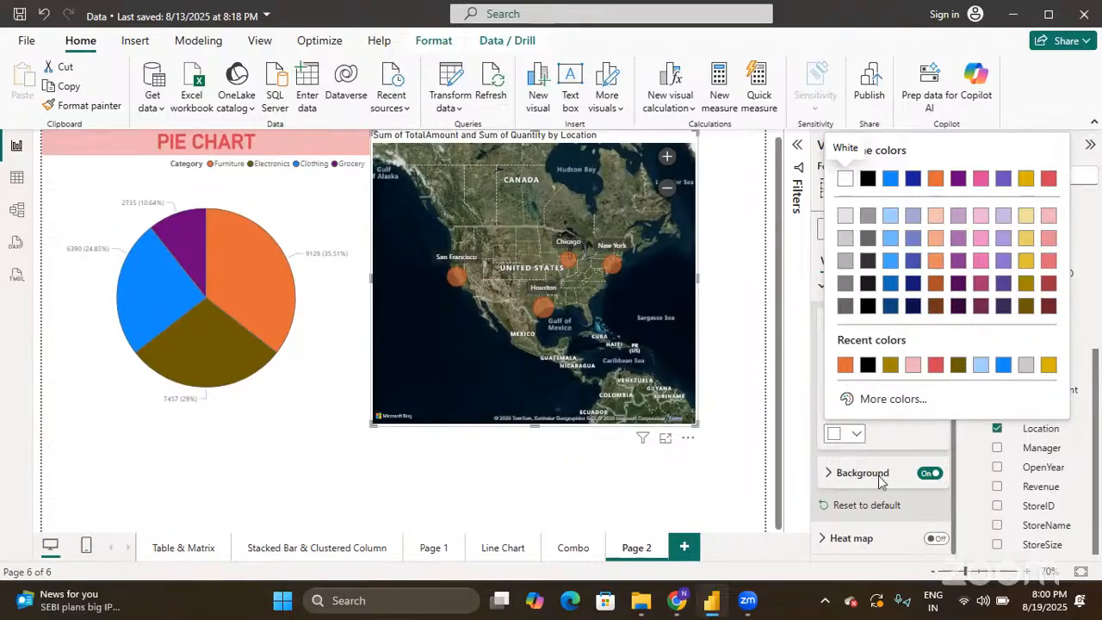
{"action": "left_click", "coordinate": [901, 431]}
{"action": "scroll", "coordinate": [902, 439], "scroll_direction": "up", "scroll_amount": 2}
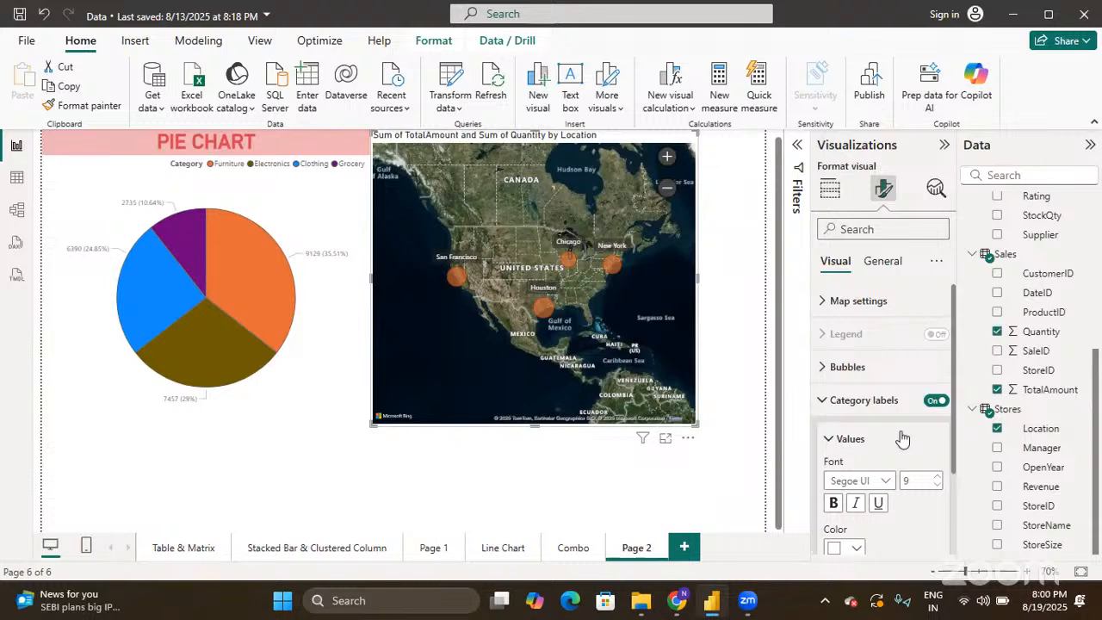
{"action": "left_click", "coordinate": [825, 401]}
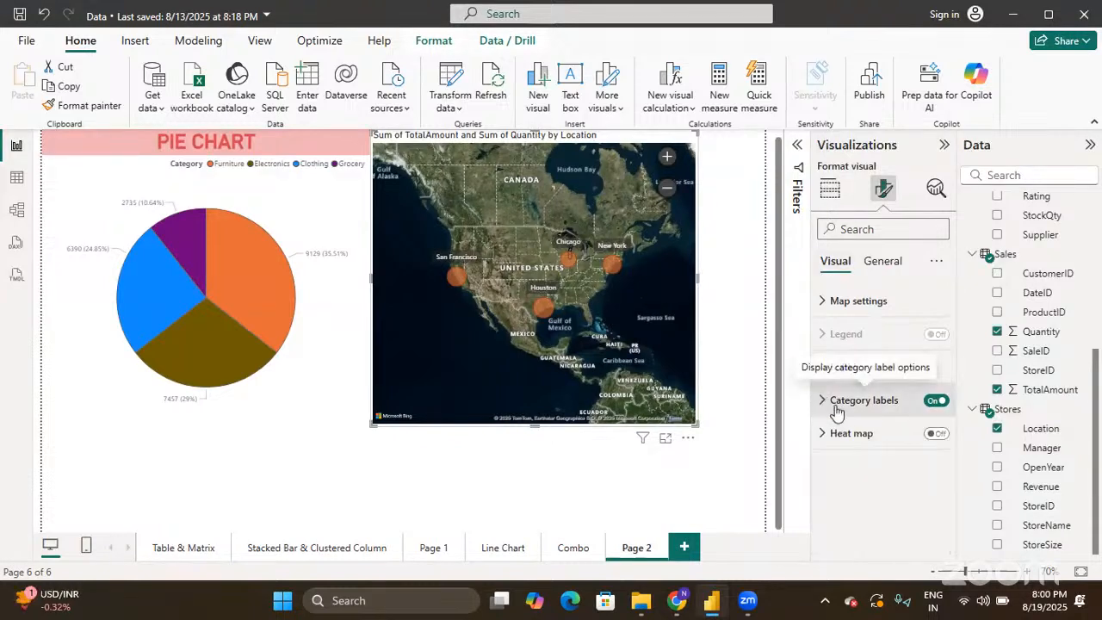
- Turn the Heat map on, then off again so the labelled orange bubbles show
{"action": "left_click", "coordinate": [936, 434]}
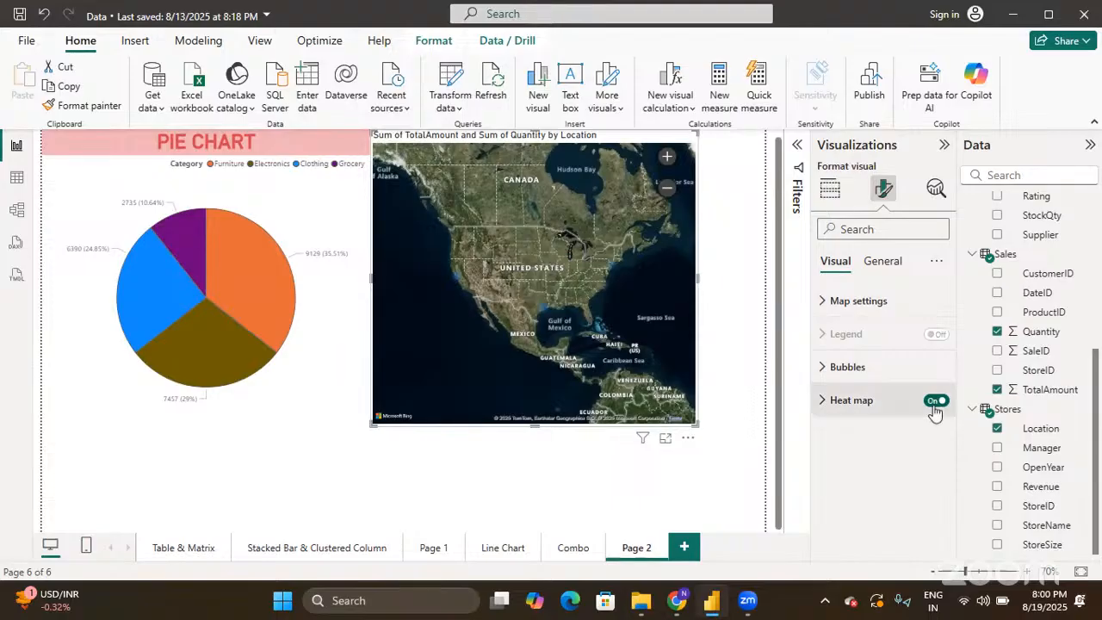
{"action": "left_click", "coordinate": [935, 402]}
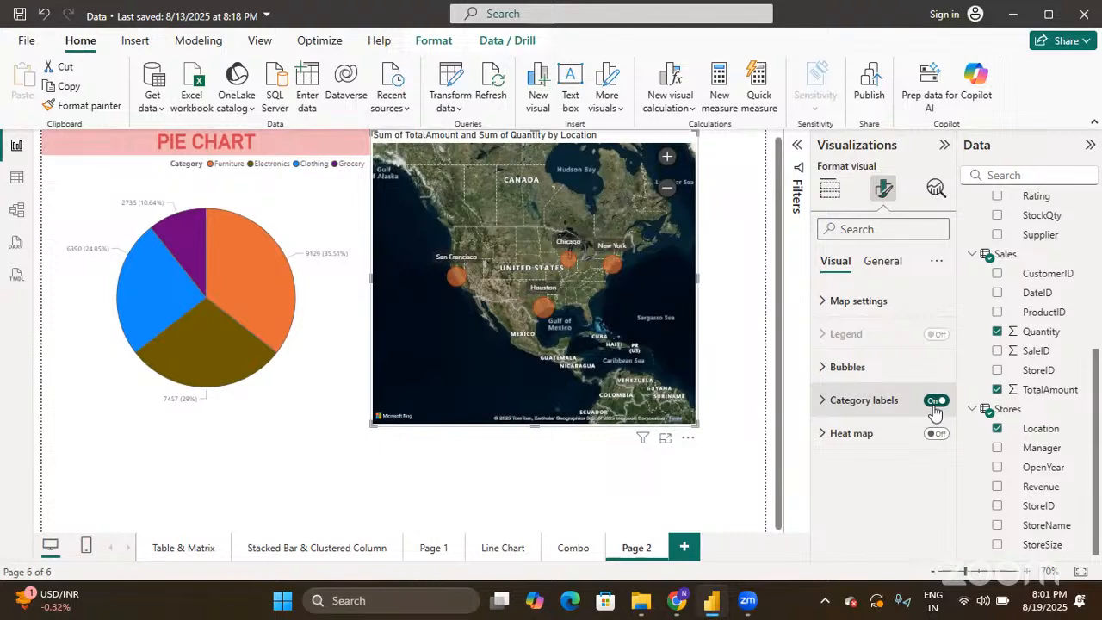
{"action": "left_click", "coordinate": [830, 191]}
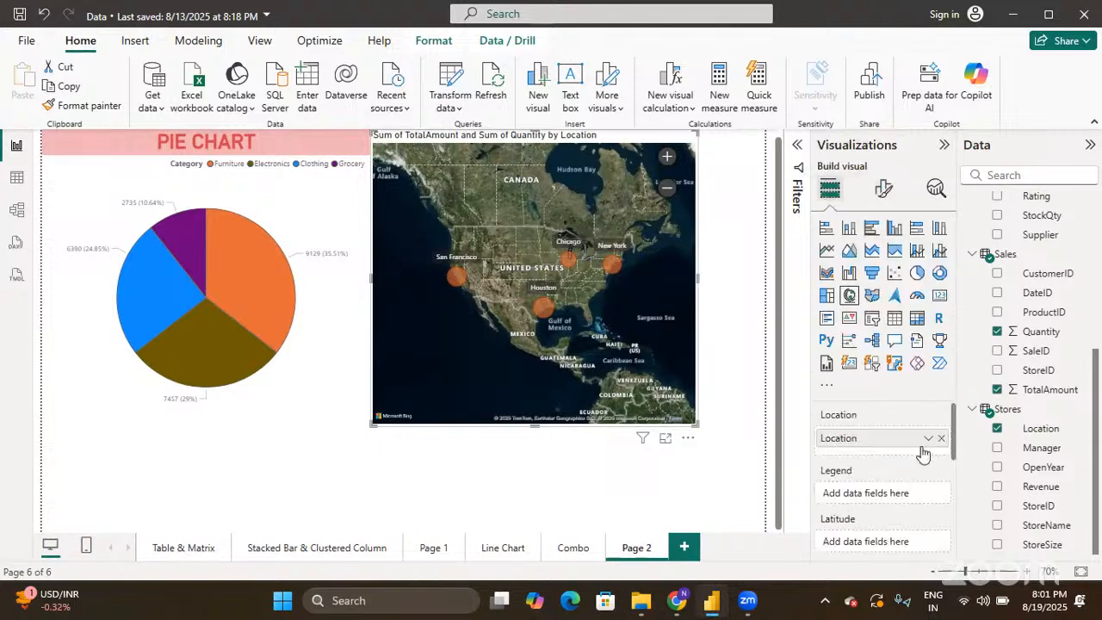
- Try the Filled map type, then move Location from Legend back into the Location well
{"action": "scroll", "coordinate": [935, 470], "scroll_direction": "down", "scroll_amount": 2}
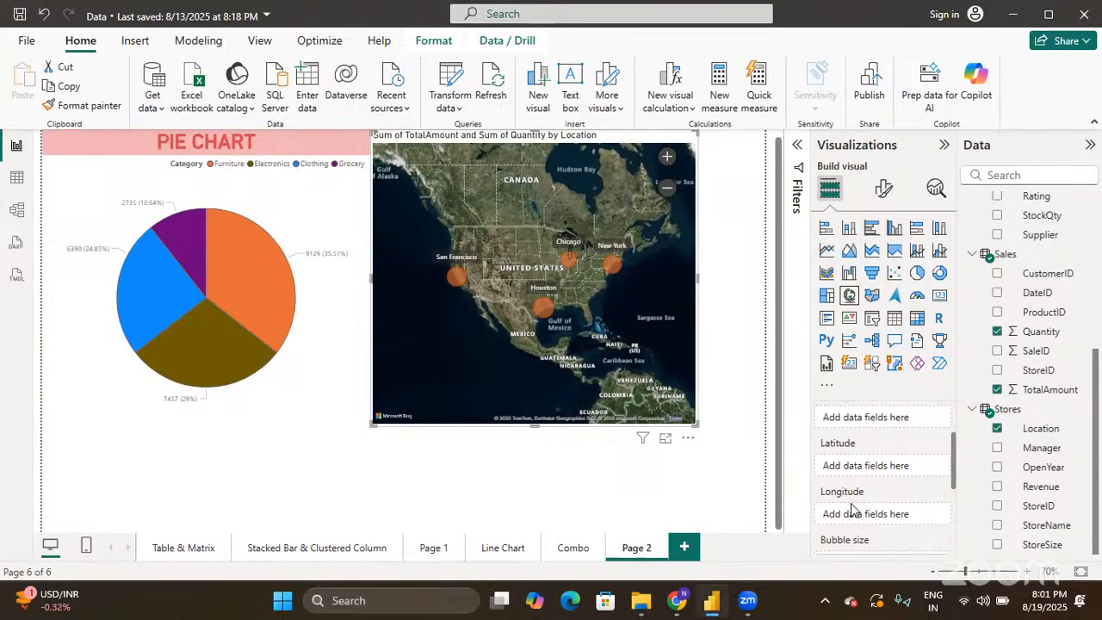
{"action": "left_click", "coordinate": [872, 295]}
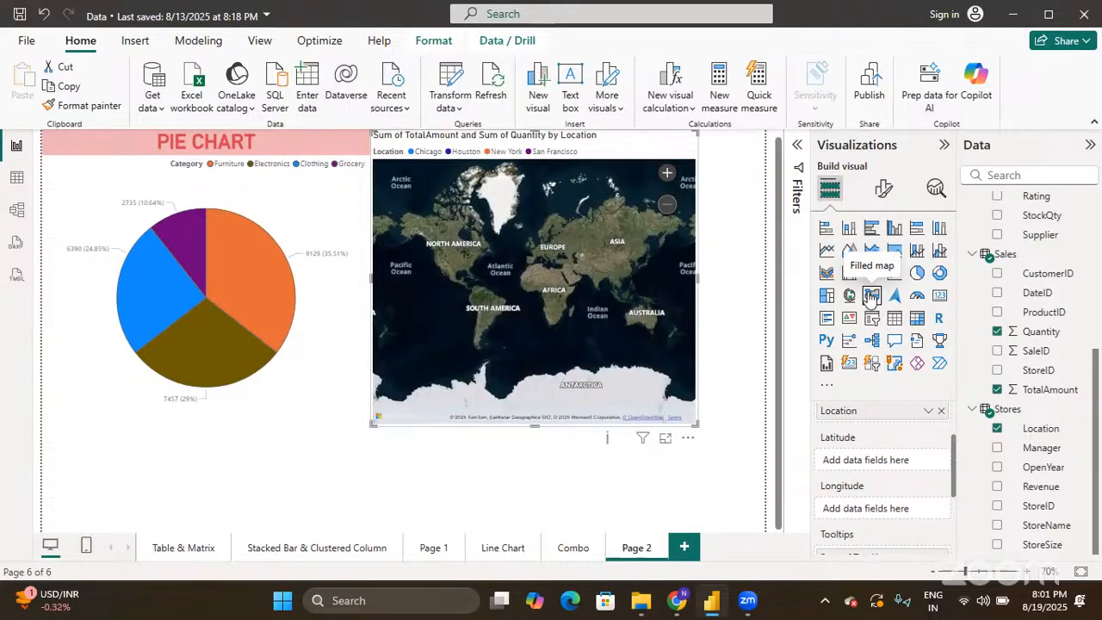
{"action": "left_click", "coordinate": [871, 297]}
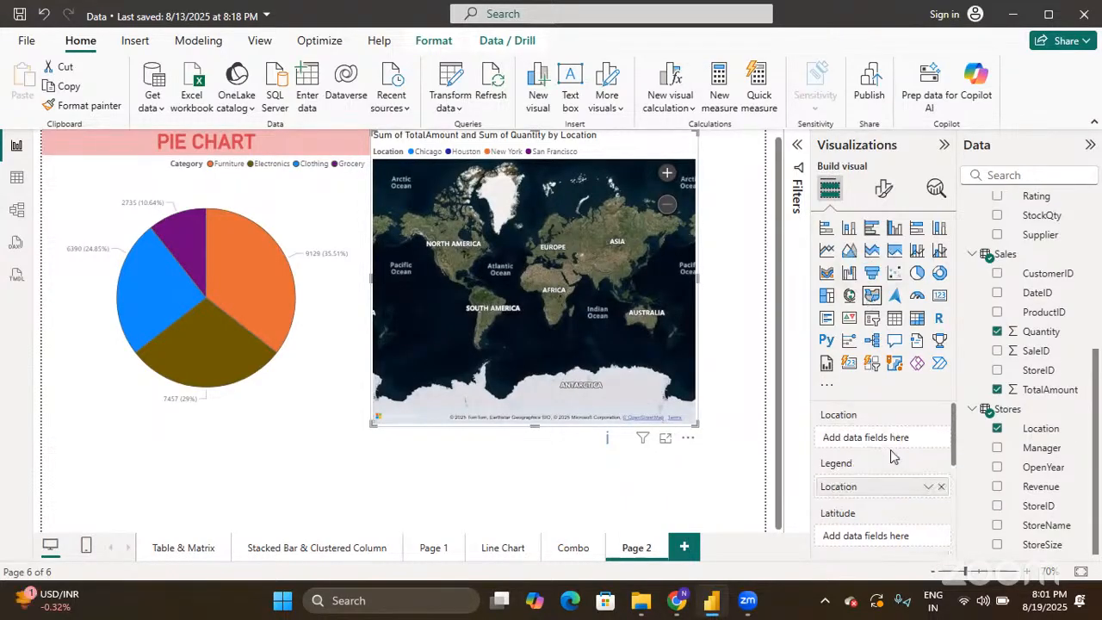
{"action": "scroll", "coordinate": [893, 457], "scroll_direction": "down", "scroll_amount": 3}
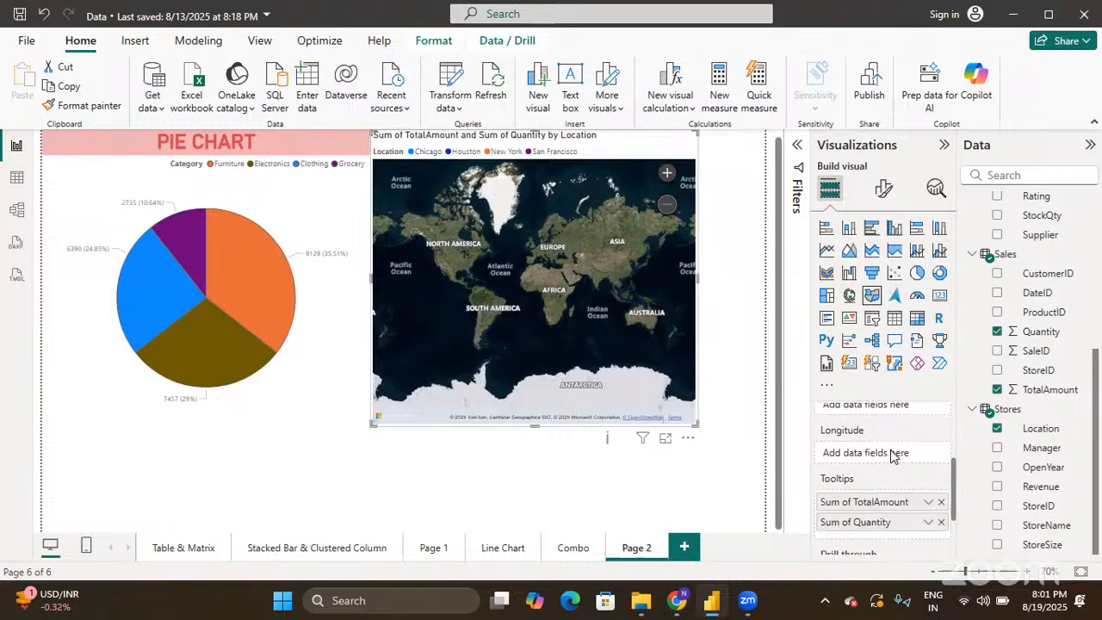
{"action": "scroll", "coordinate": [892, 456], "scroll_direction": "up", "scroll_amount": 3}
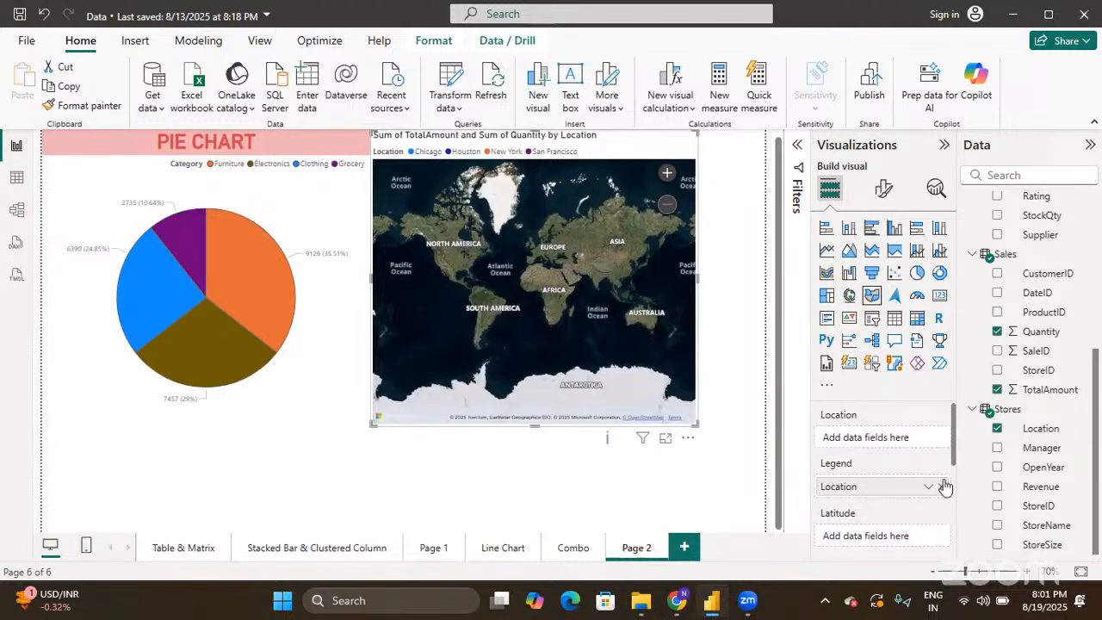
{"action": "left_click_drag", "start_coordinate": [909, 490], "coordinate": [920, 441]}
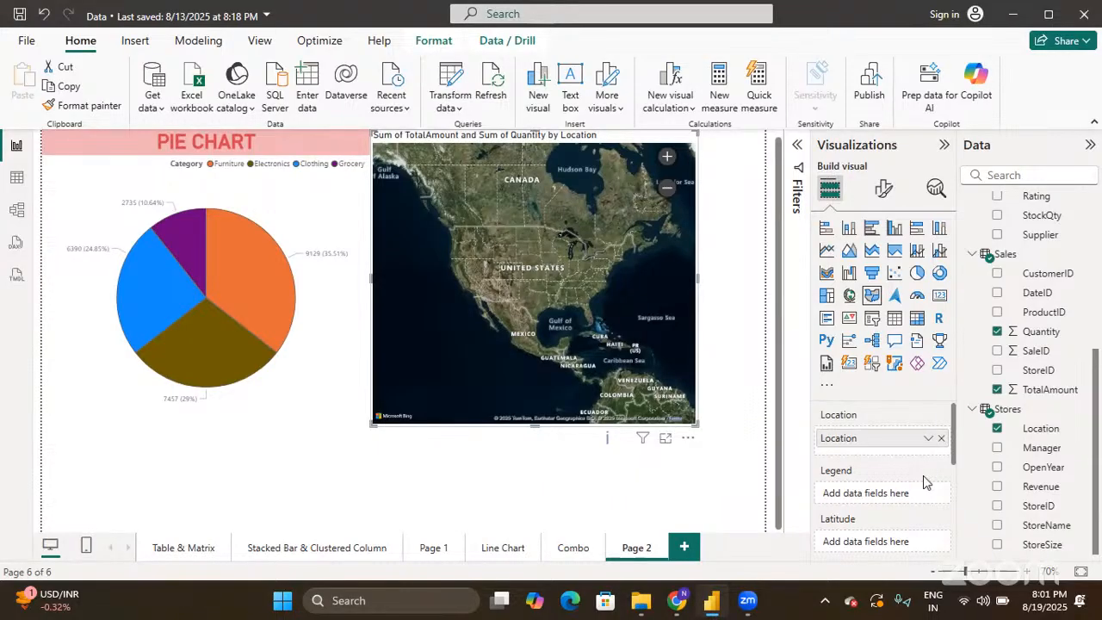
{"action": "scroll", "coordinate": [923, 475], "scroll_direction": "down", "scroll_amount": 3}
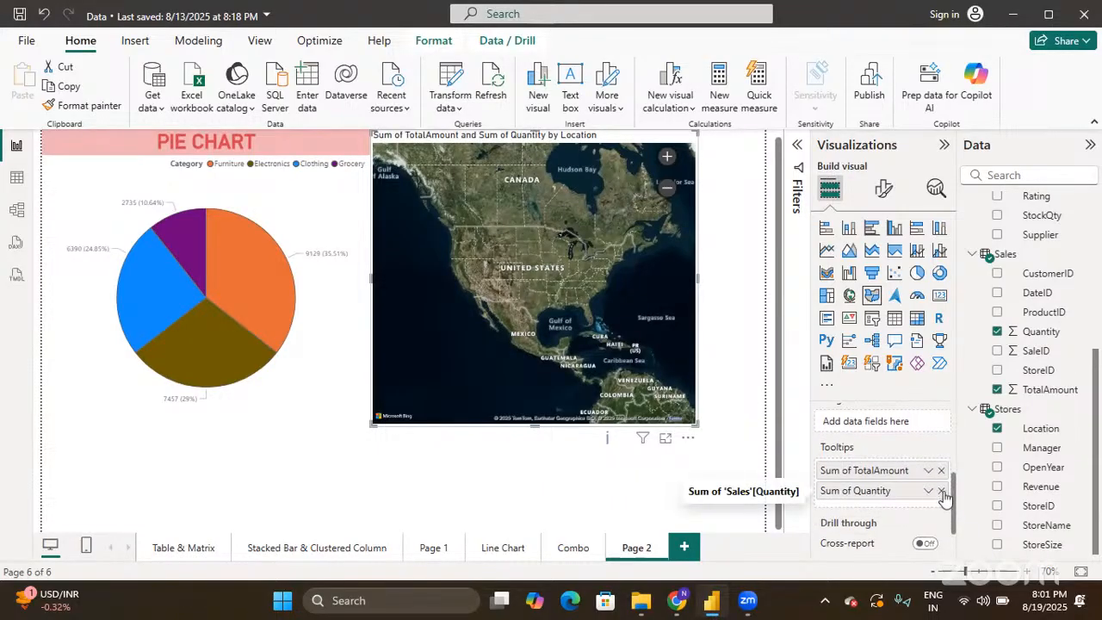
- Remove Sum of Quantity and Sum of TotalAmount from the map's tooltips
{"action": "left_click", "coordinate": [941, 491]}
{"action": "scroll", "coordinate": [902, 450], "scroll_direction": "up", "scroll_amount": 1}
{"action": "scroll", "coordinate": [902, 451], "scroll_direction": "up", "scroll_amount": 1}
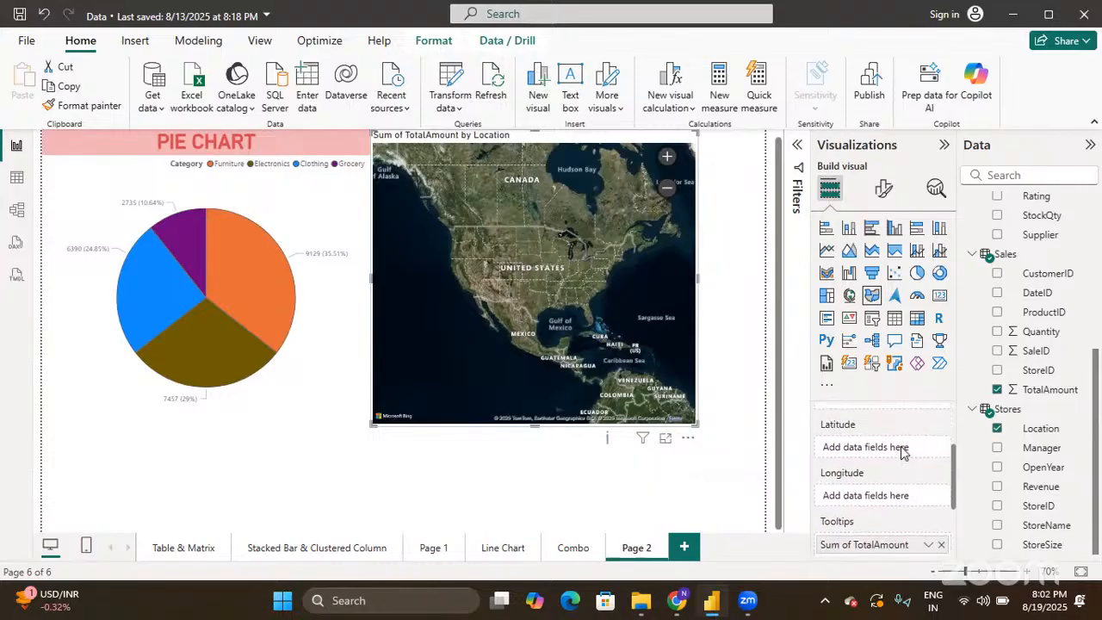
{"action": "scroll", "coordinate": [901, 452], "scroll_direction": "up", "scroll_amount": 1}
{"action": "scroll", "coordinate": [902, 452], "scroll_direction": "down", "scroll_amount": 3}
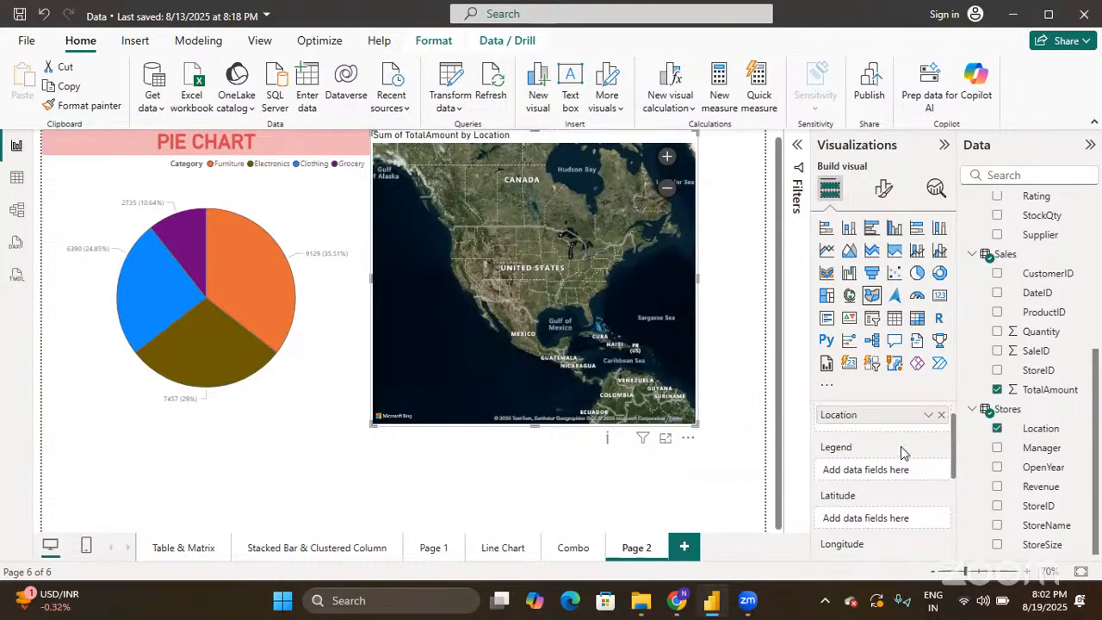
{"action": "left_click_drag", "start_coordinate": [896, 443], "coordinate": [689, 443]}
{"action": "scroll", "coordinate": [929, 448], "scroll_direction": "up", "scroll_amount": 1}
{"action": "scroll", "coordinate": [929, 448], "scroll_direction": "up", "scroll_amount": 2}
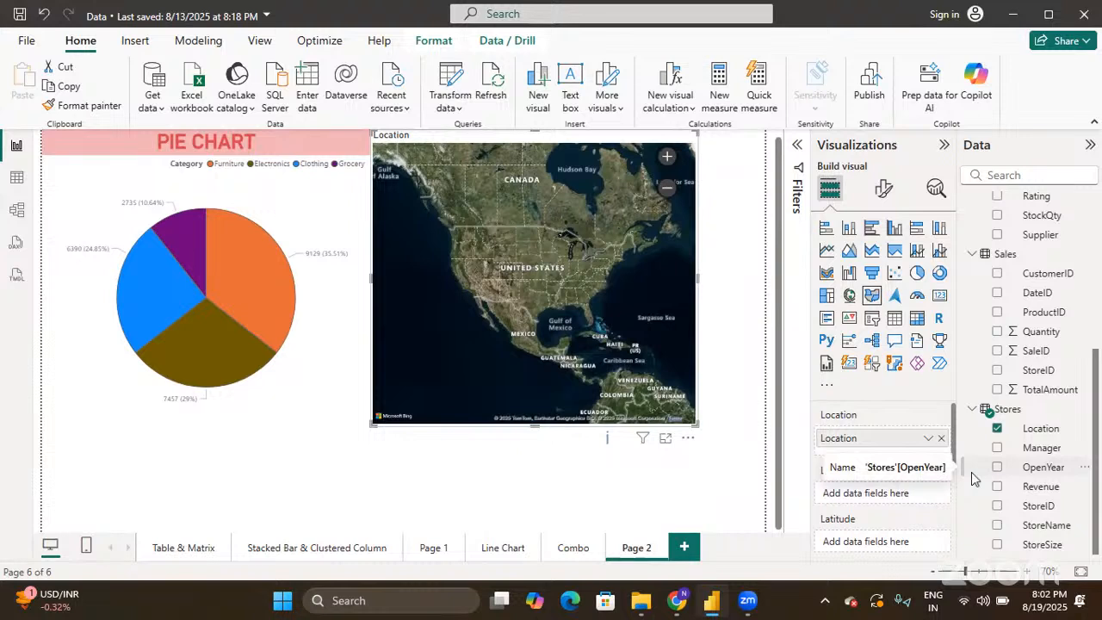
- Switch back to the Map visual with Location as location and TotalAmount as bubble size
{"action": "left_click_drag", "start_coordinate": [1042, 389], "coordinate": [898, 487]}
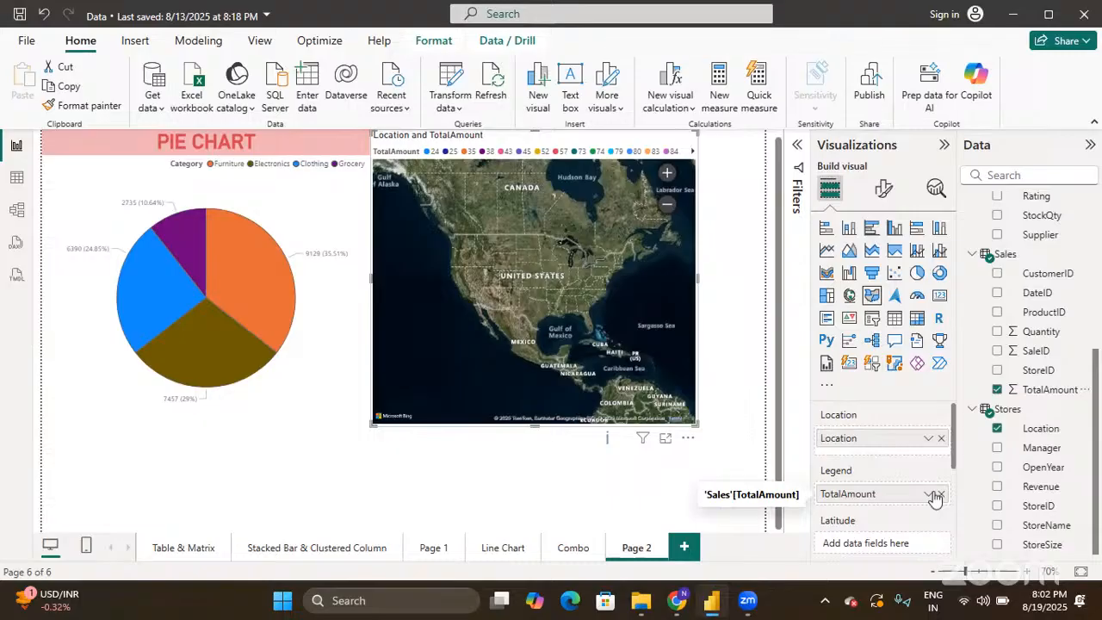
{"action": "left_click", "coordinate": [931, 496]}
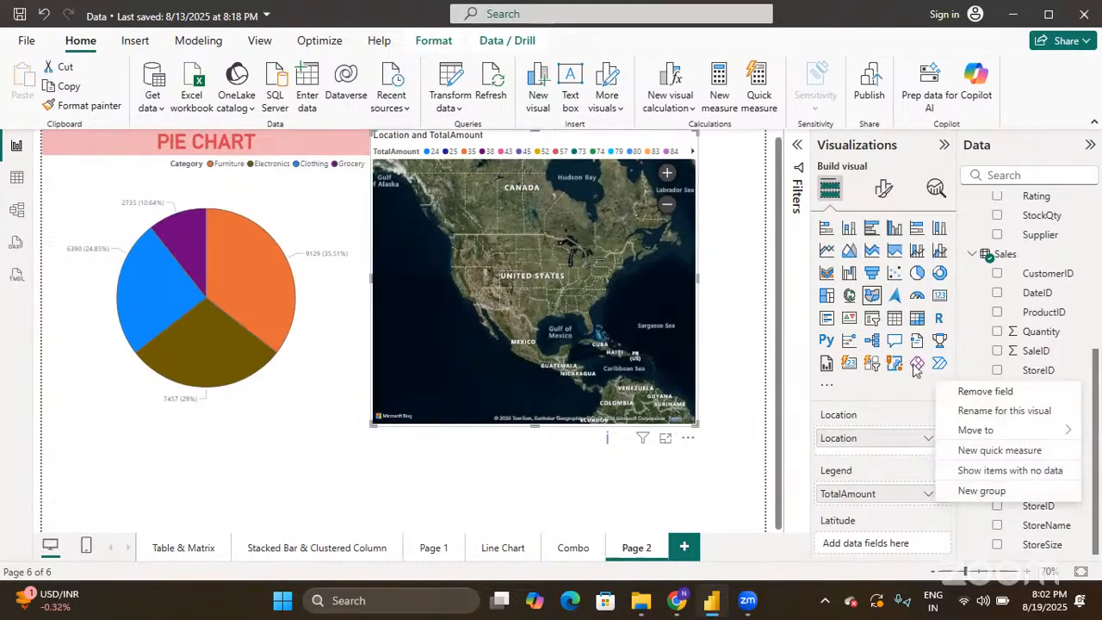
{"action": "left_click", "coordinate": [957, 516]}
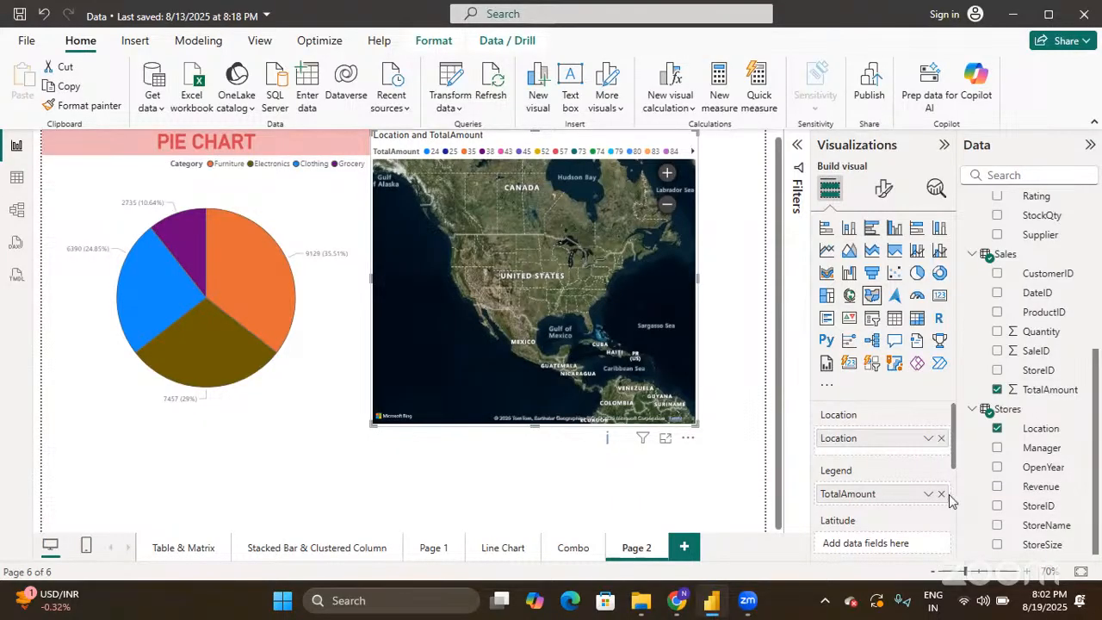
{"action": "left_click", "coordinate": [942, 494]}
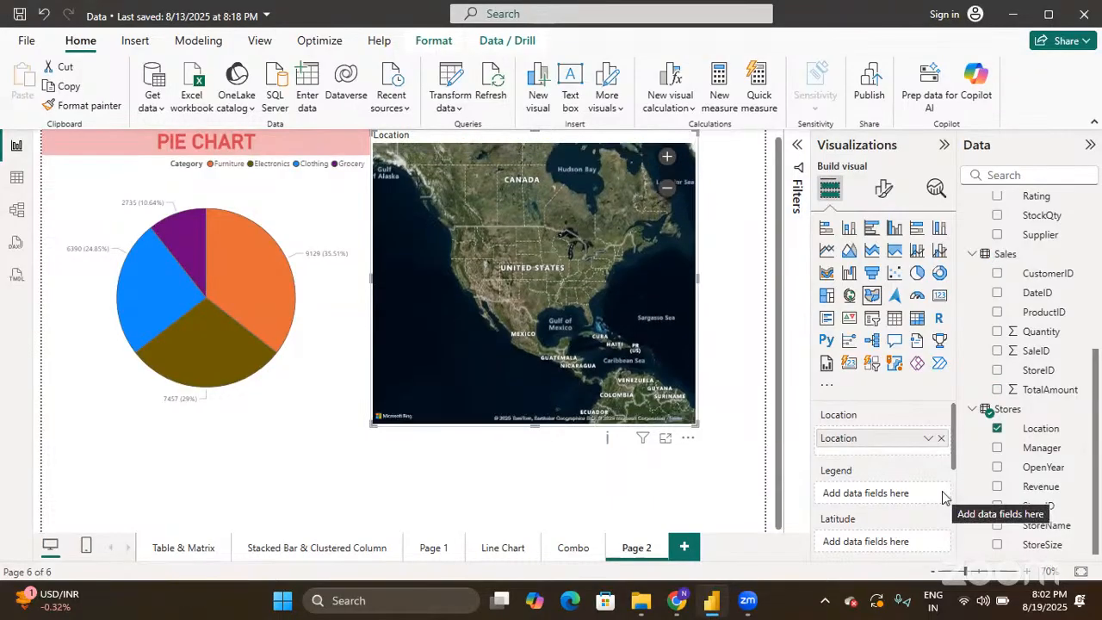
{"action": "left_click", "coordinate": [850, 296]}
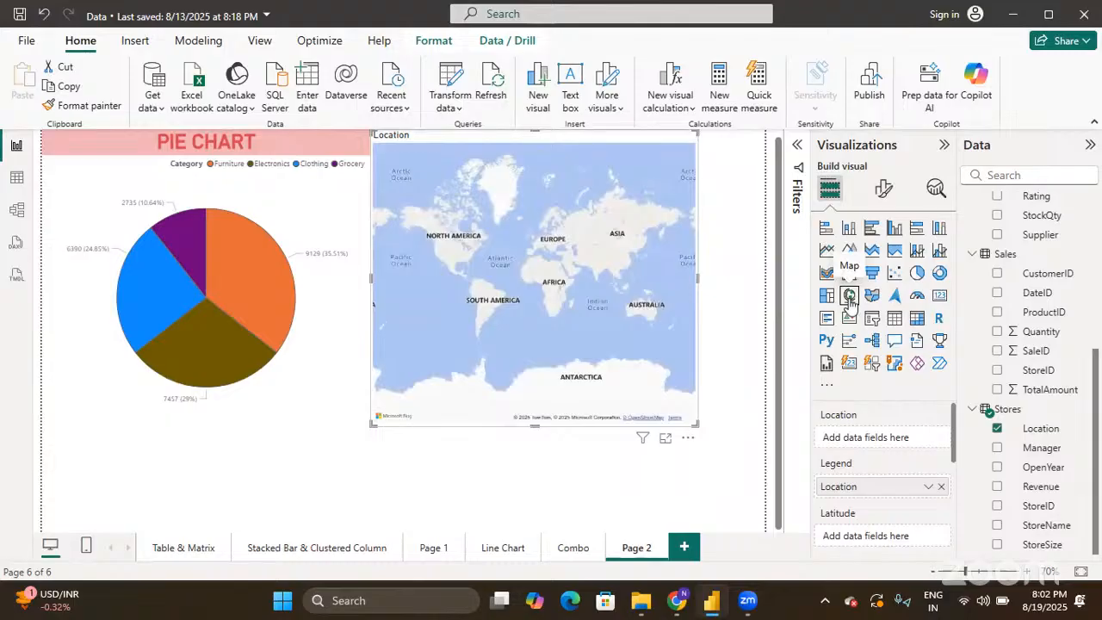
{"action": "left_click_drag", "start_coordinate": [889, 492], "coordinate": [888, 429]}
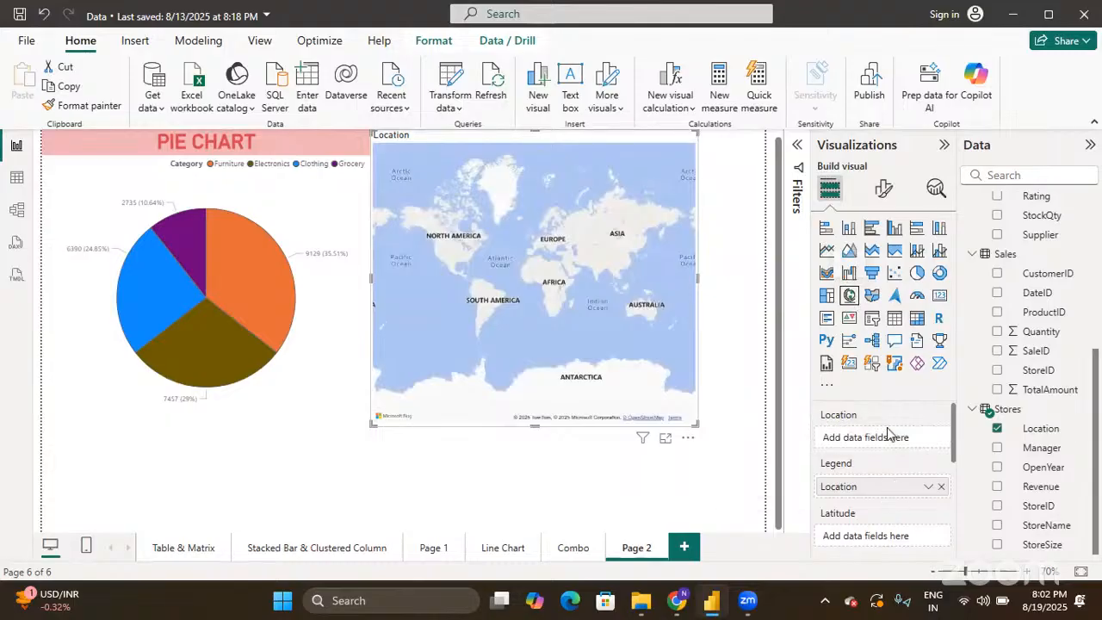
{"action": "left_click_drag", "start_coordinate": [874, 491], "coordinate": [875, 441]}
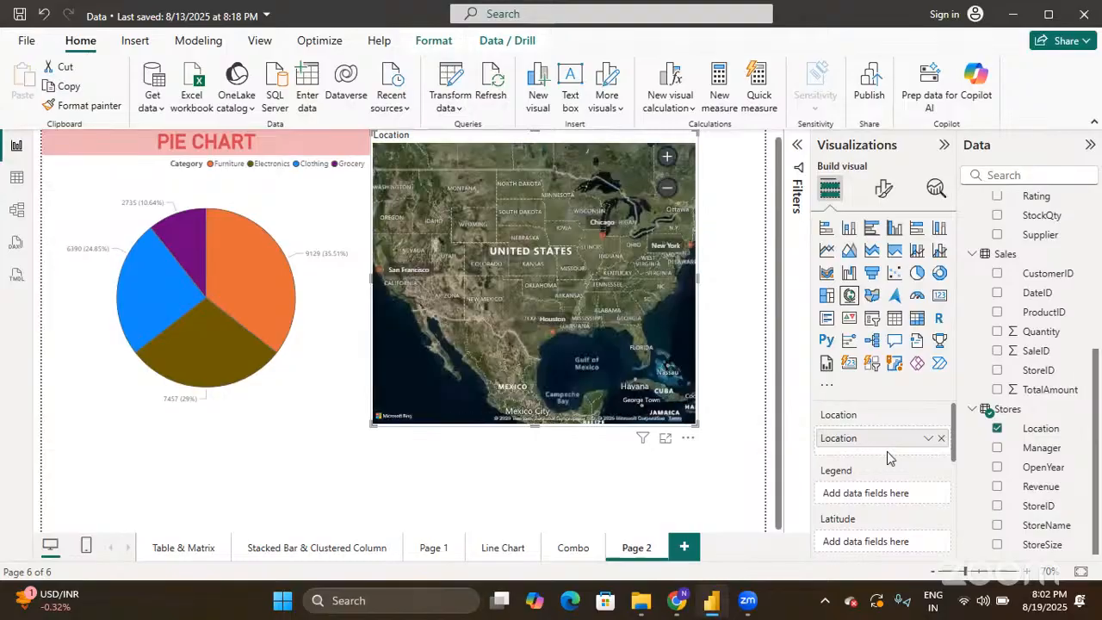
{"action": "scroll", "coordinate": [892, 496], "scroll_direction": "down", "scroll_amount": 5}
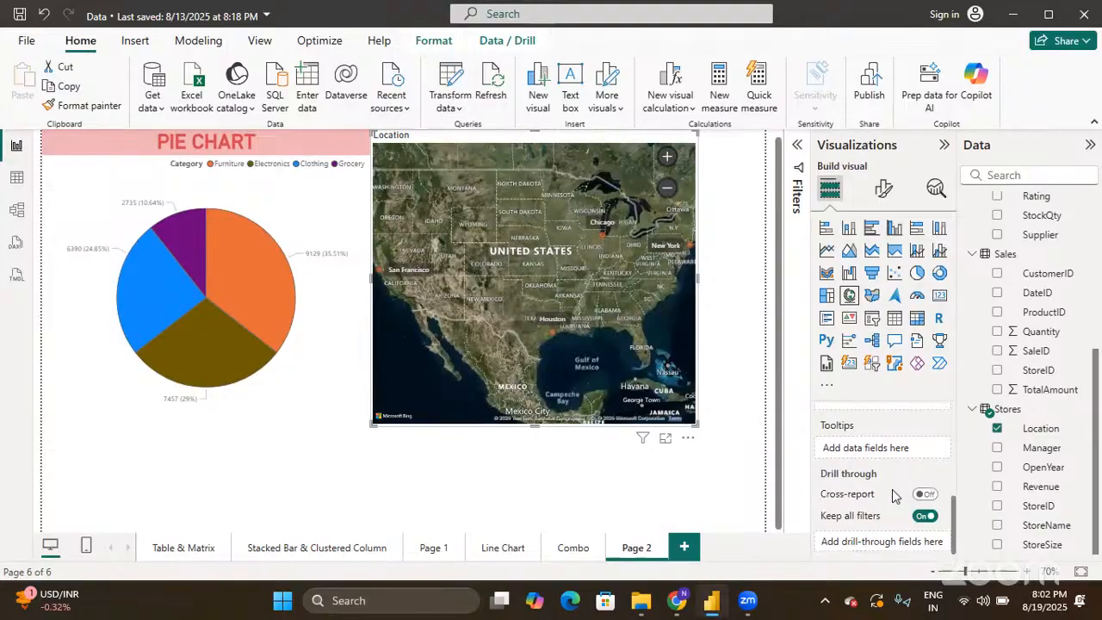
{"action": "scroll", "coordinate": [893, 496], "scroll_direction": "up", "scroll_amount": 2}
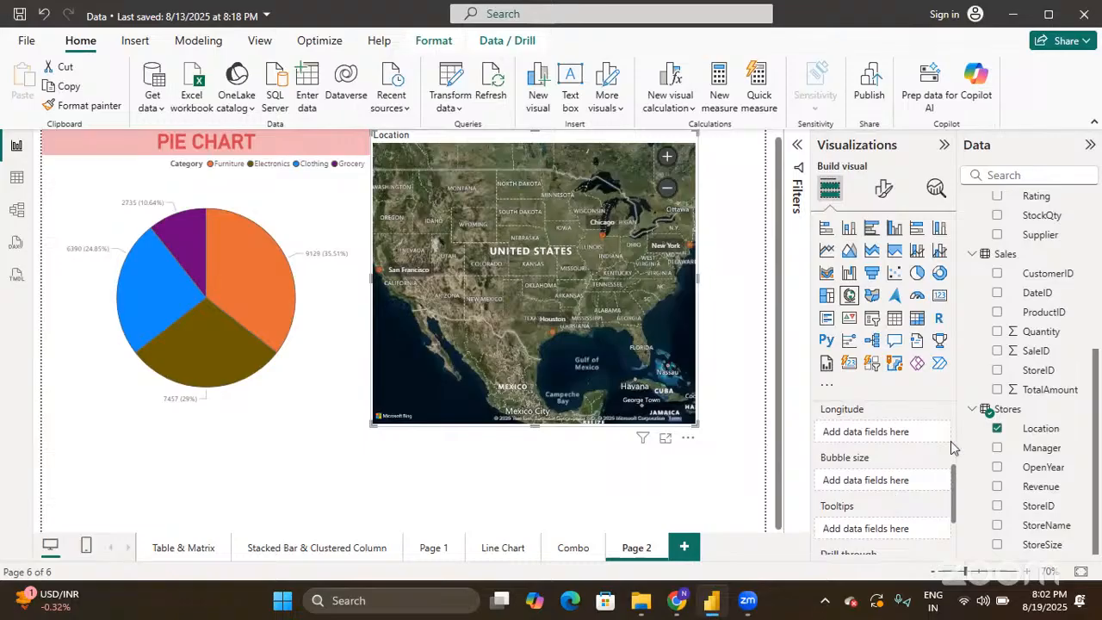
{"action": "left_click_drag", "start_coordinate": [1031, 395], "coordinate": [889, 482]}
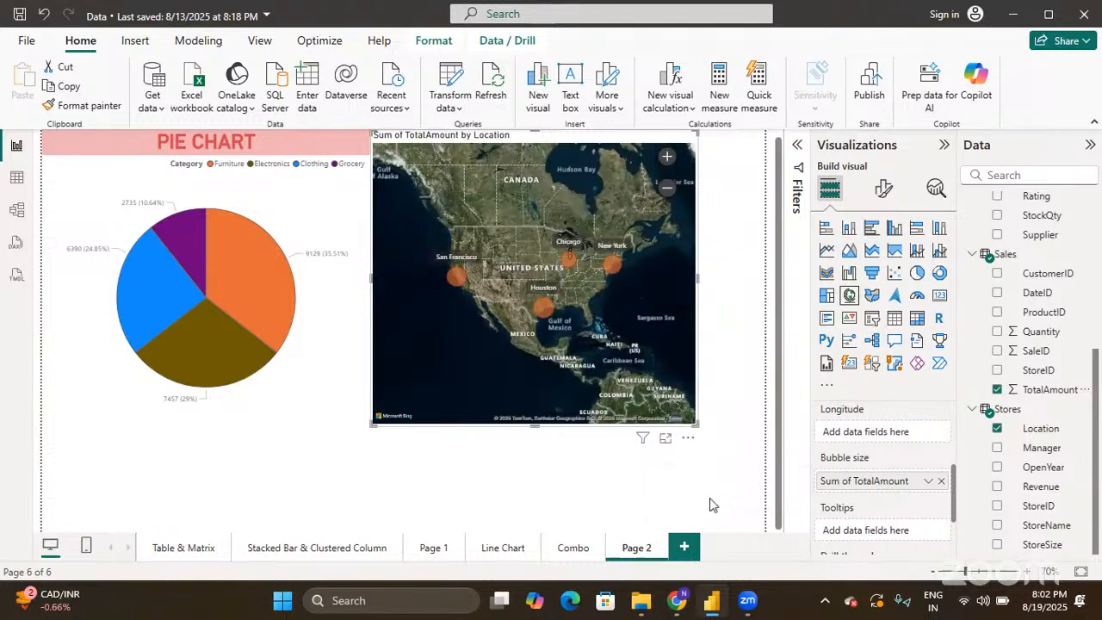
{"action": "left_click", "coordinate": [722, 506]}
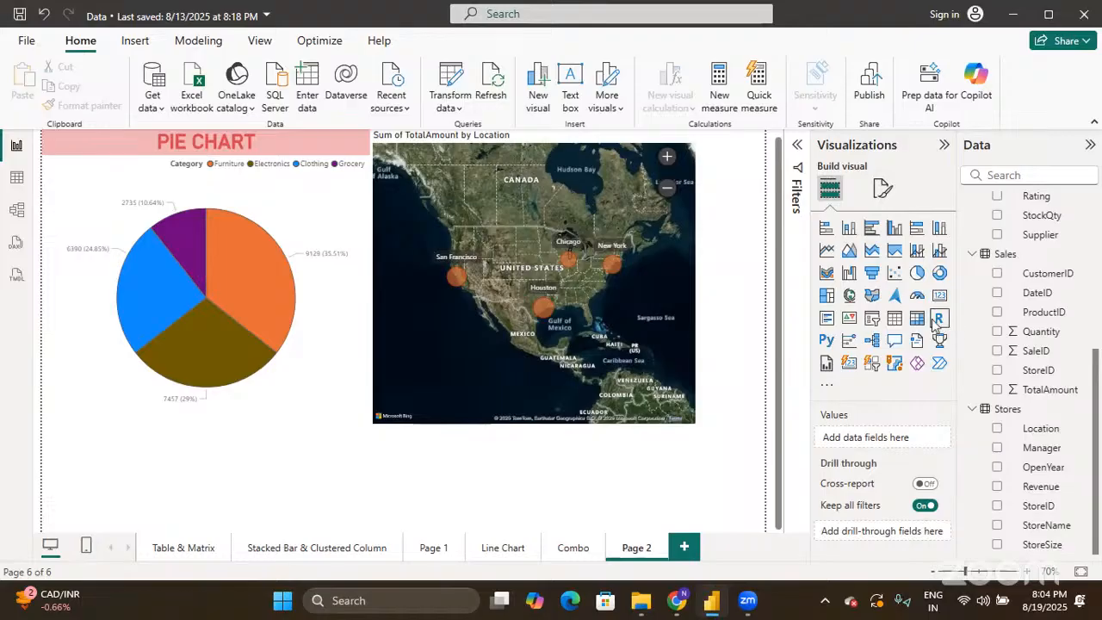
{"action": "double_click", "coordinate": [650, 552]}
- Rename the page to 'Pie & Map' and add a new blank Page 2
{"action": "double_click", "coordinate": [651, 551]}
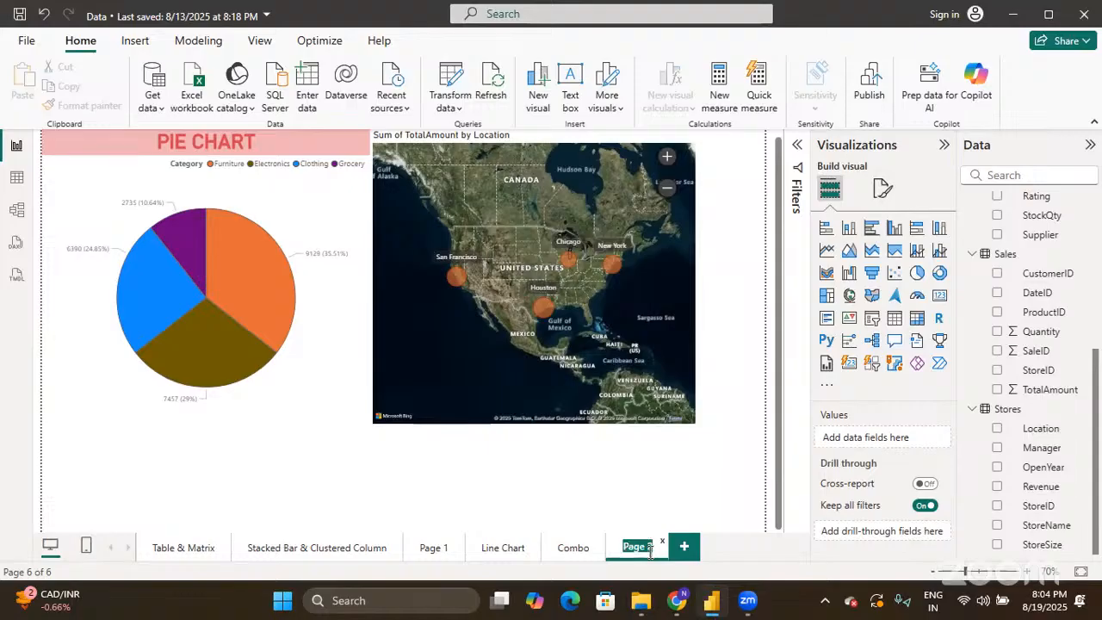
{"action": "type", "text": "pie"}
{"action": "key", "text": "BackSpace"}
{"action": "key", "text": "BackSpace"}
{"action": "key", "text": "BackSpace"}
{"action": "type", "text": "Pie & Map"}
{"action": "key", "text": "Return"}
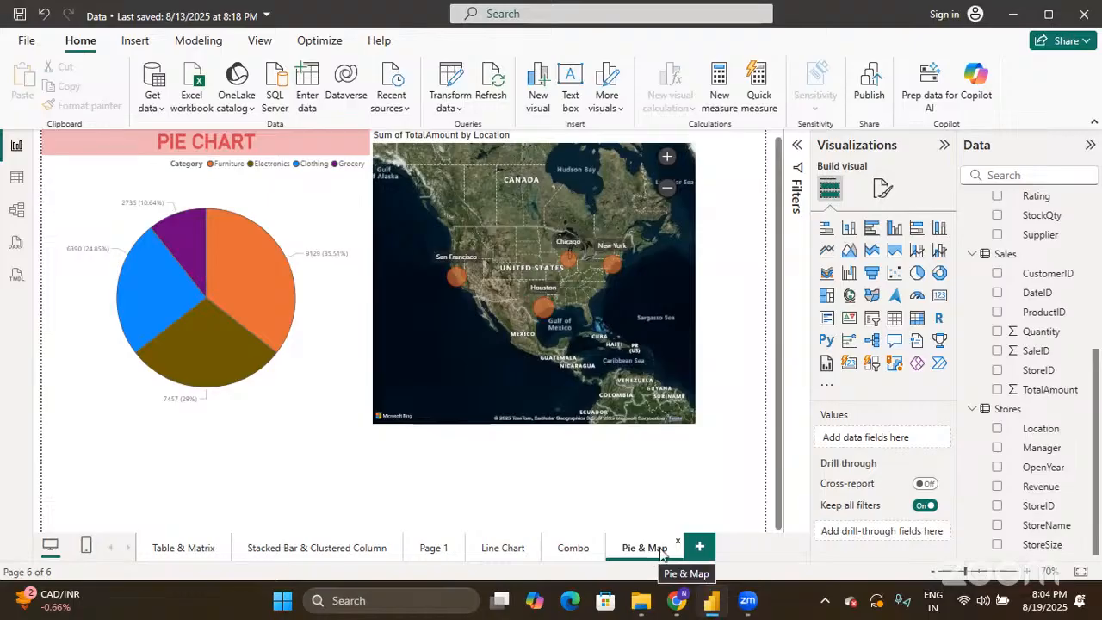
{"action": "left_click", "coordinate": [700, 548]}
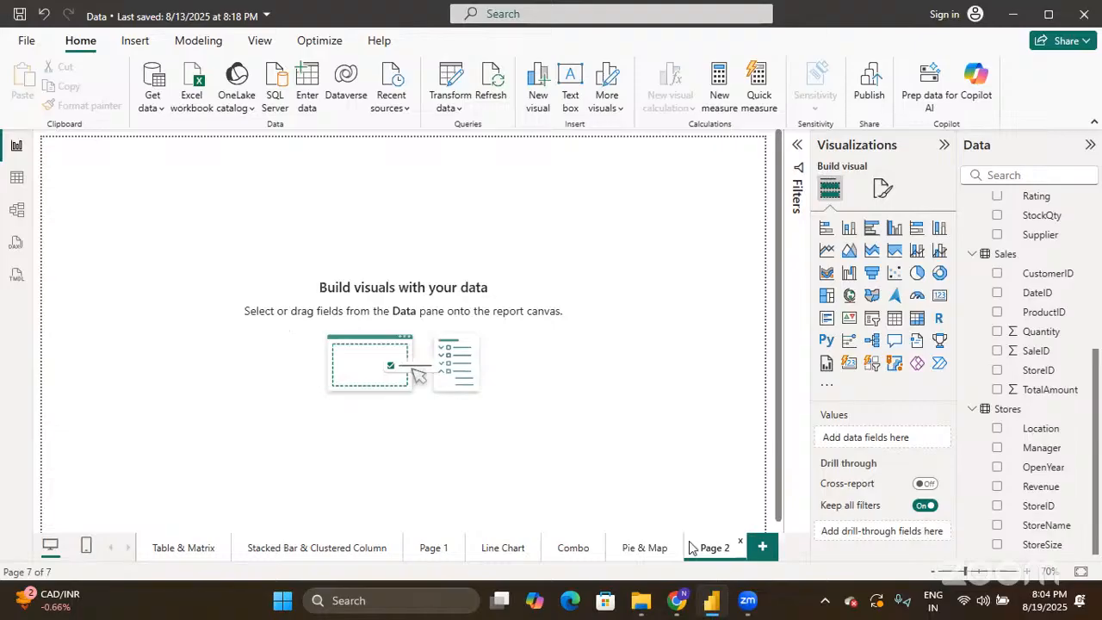
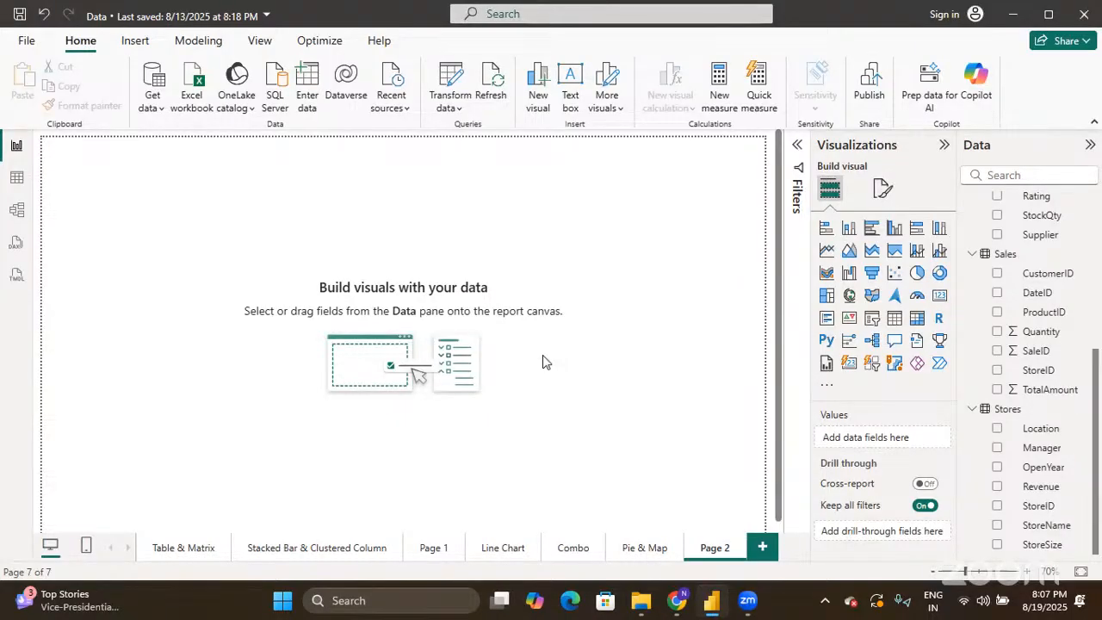
- Open Power BI's Options dialog from File > Options and settings
{"action": "left_click", "coordinate": [26, 44]}
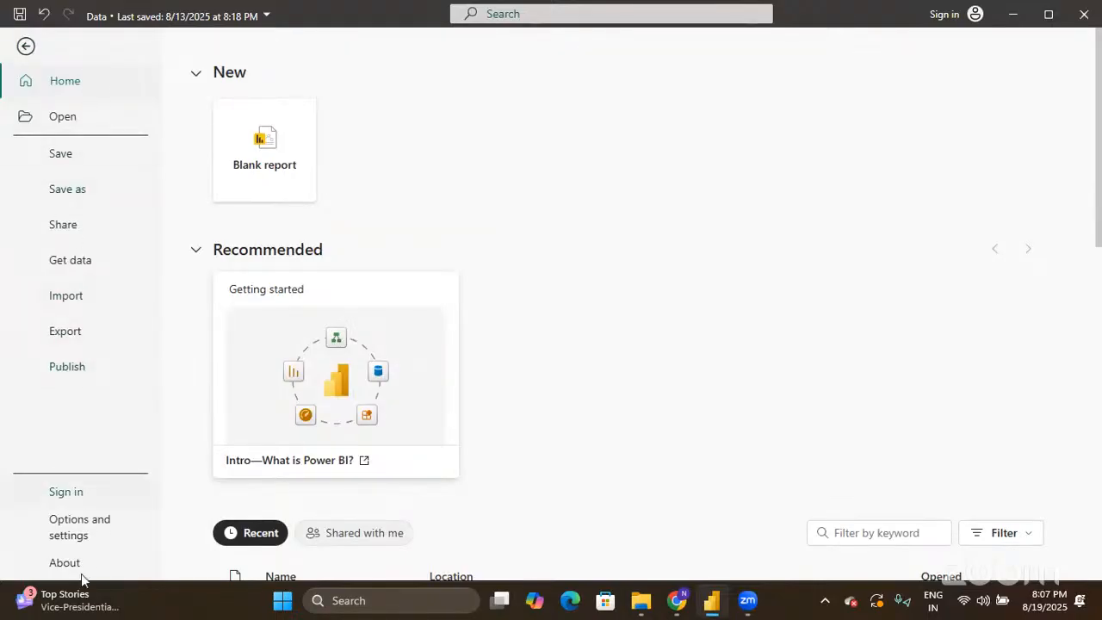
{"action": "left_click", "coordinate": [79, 529]}
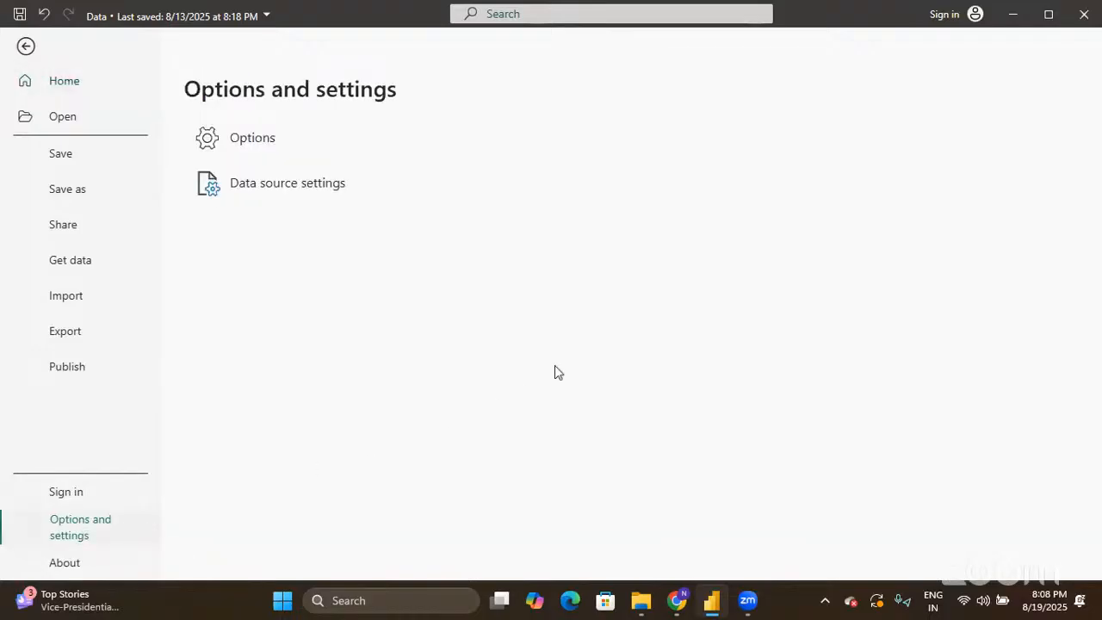
{"action": "left_click", "coordinate": [252, 140]}
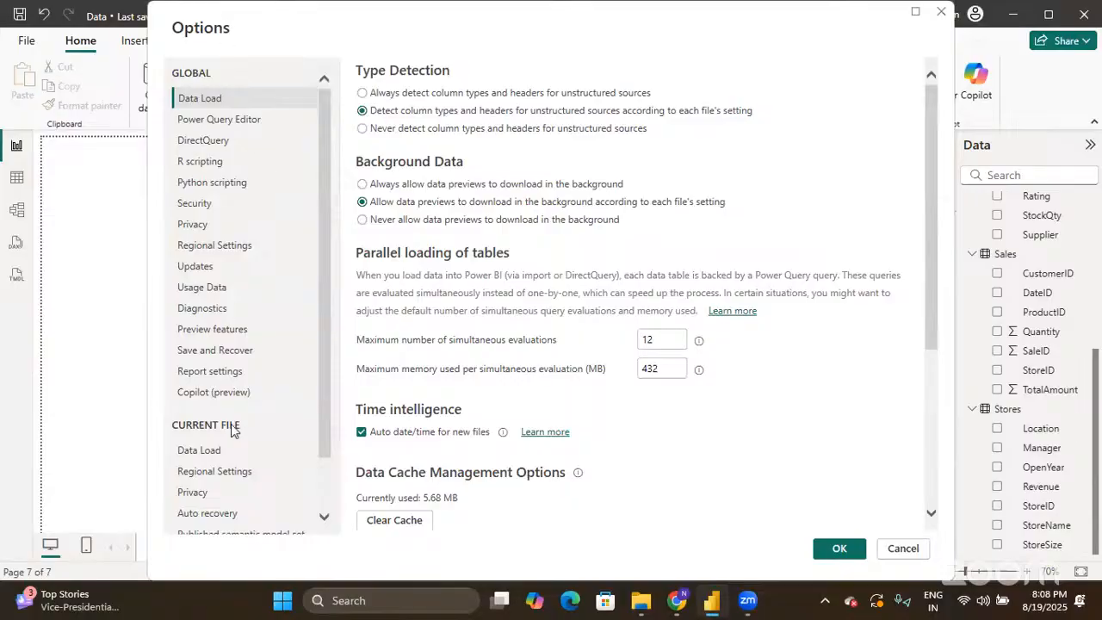
- Set the Python scripting home directory to the detected anaconda3 installation and save the options
{"action": "scroll", "coordinate": [231, 450], "scroll_direction": "down", "scroll_amount": 1}
{"action": "scroll", "coordinate": [231, 450], "scroll_direction": "up", "scroll_amount": 1}
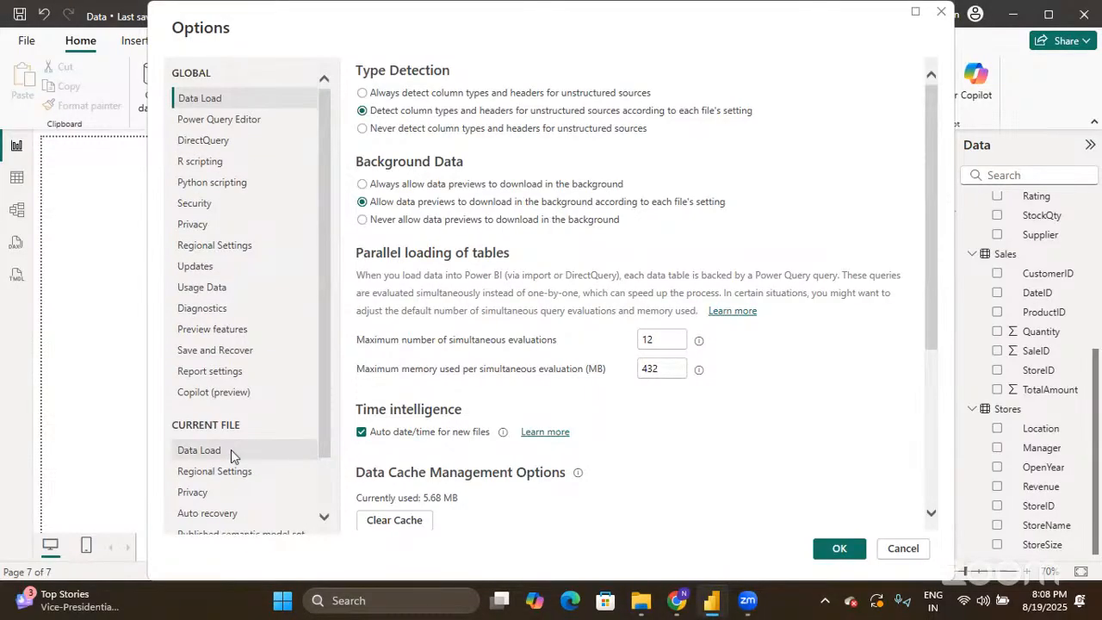
{"action": "left_click", "coordinate": [220, 189]}
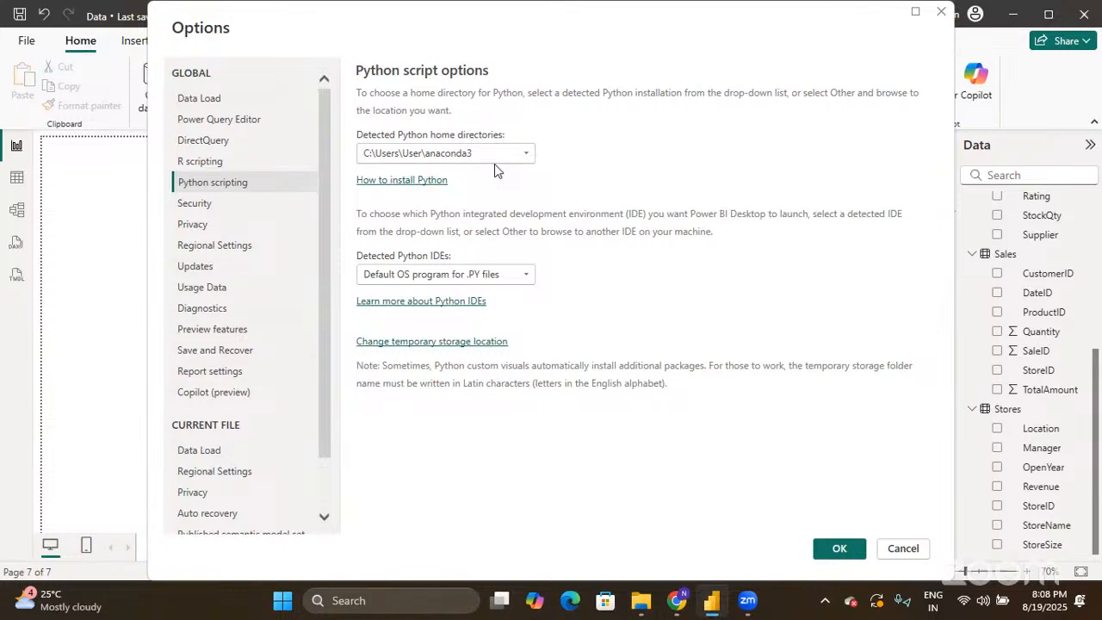
{"action": "left_click", "coordinate": [493, 155]}
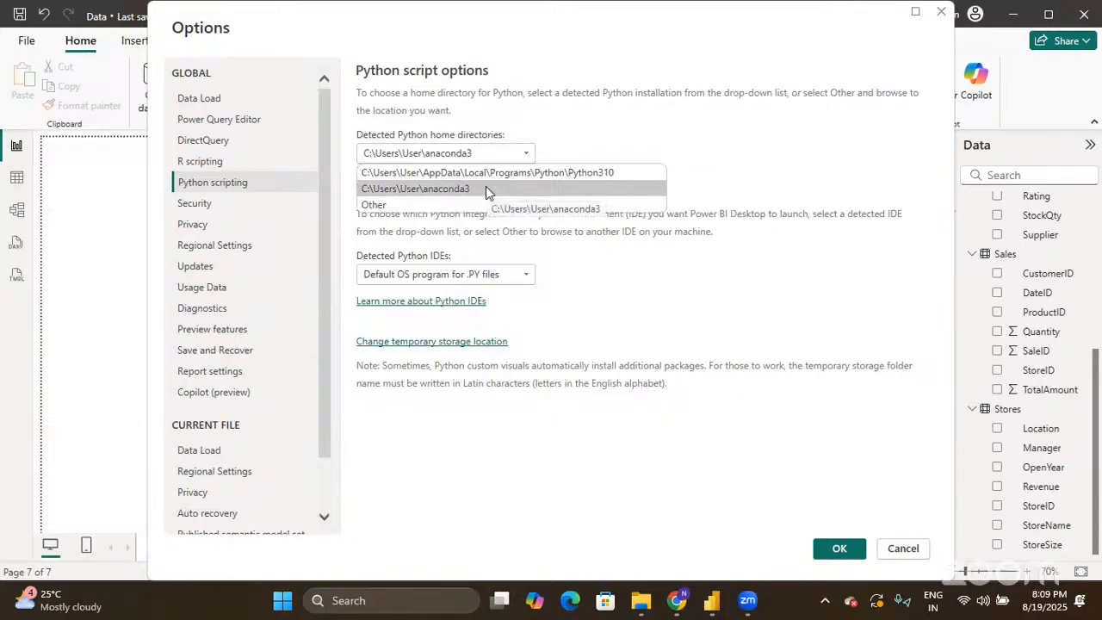
{"action": "left_click", "coordinate": [486, 186]}
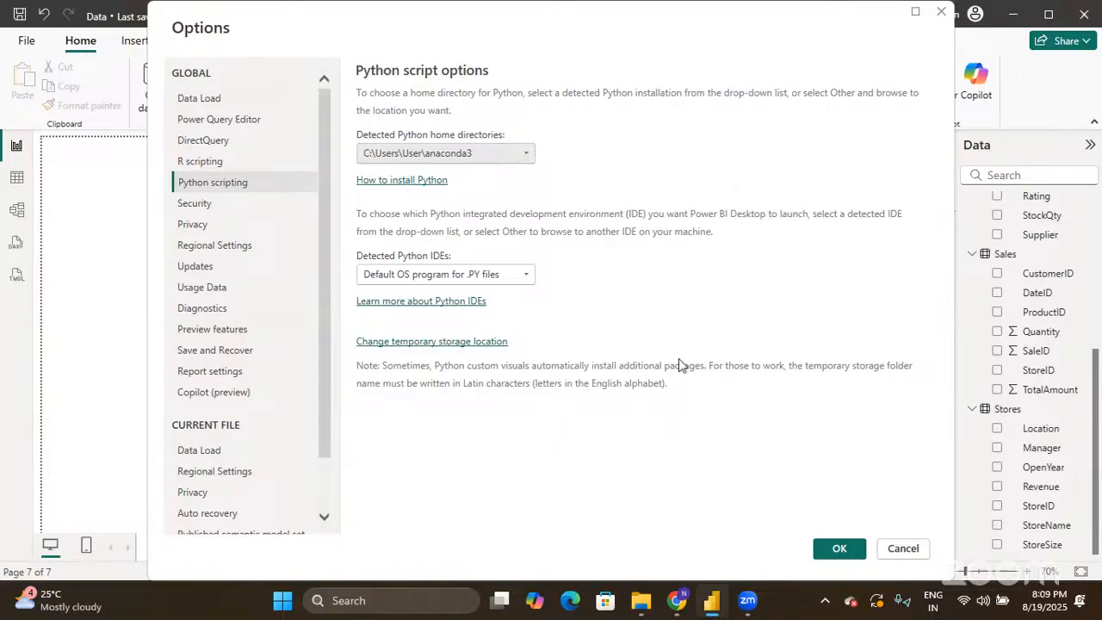
{"action": "left_click", "coordinate": [826, 549]}
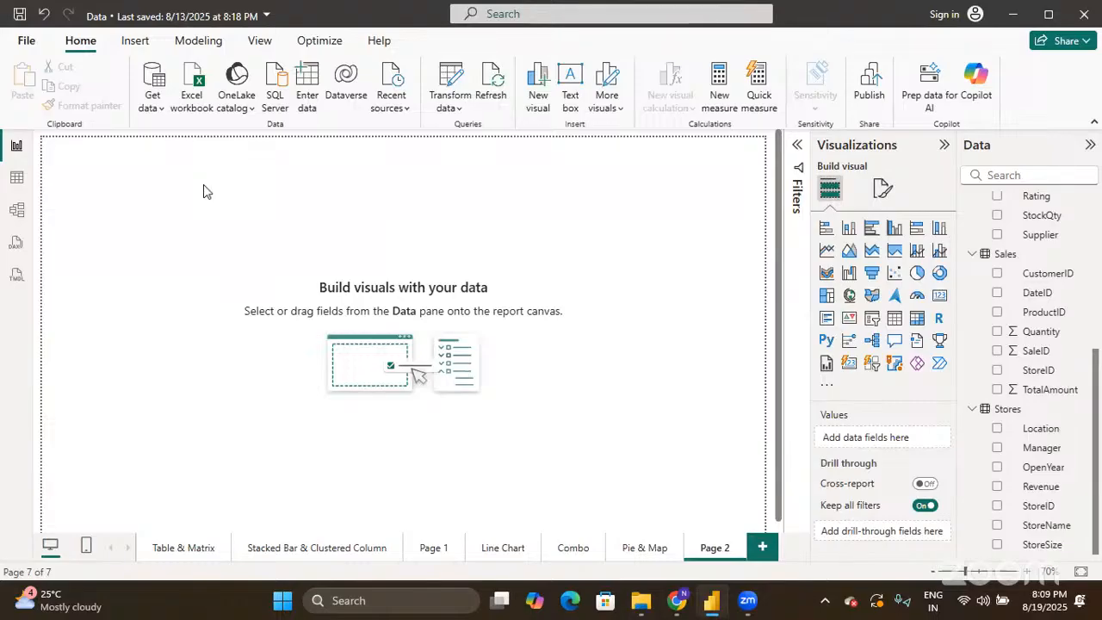
{"action": "left_click", "coordinate": [825, 341]}
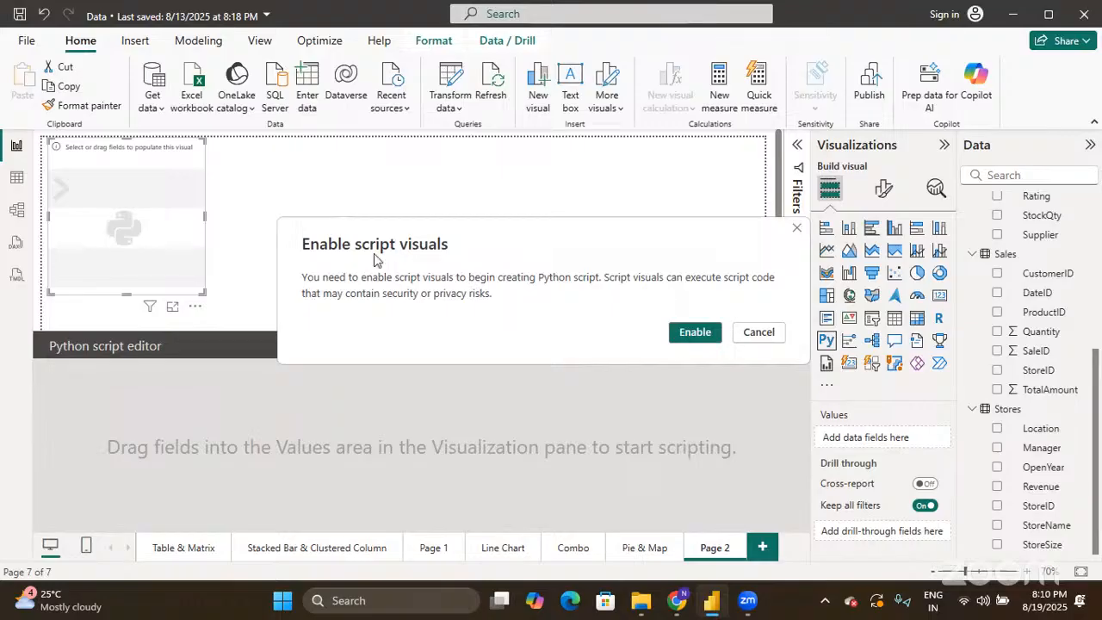
- Enable script visuals so the new Python visual can run
{"action": "left_click", "coordinate": [677, 332]}
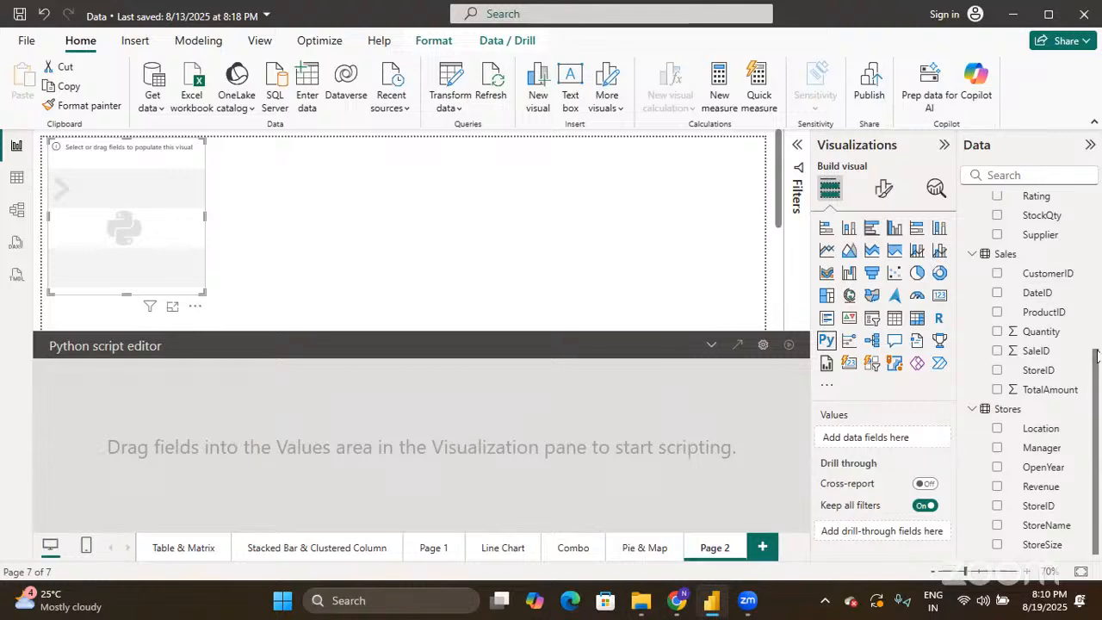
- Add Sales TotalAmount to the Python visual and start a new line below the script preamble
{"action": "left_click", "coordinate": [998, 390]}
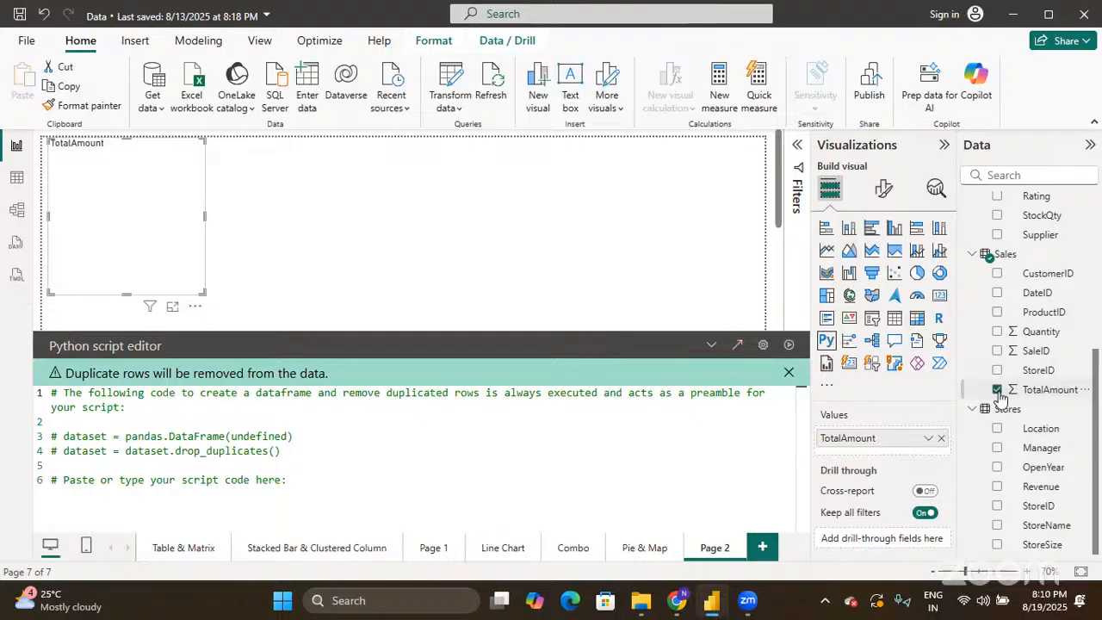
{"action": "left_click", "coordinate": [462, 476]}
{"action": "key", "text": "Return"}
- Add 'import matplotlib.pyplot as plt' to the Python script
{"action": "type", "text": "impo"}
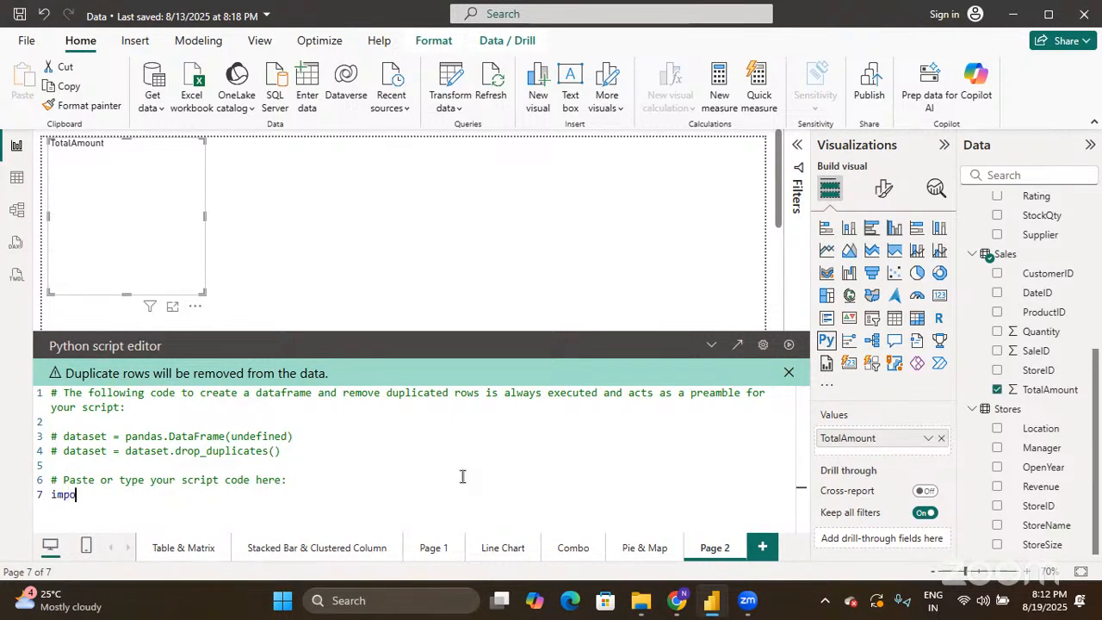
{"action": "type", "text": "rt matplotlib.pyplot as "}
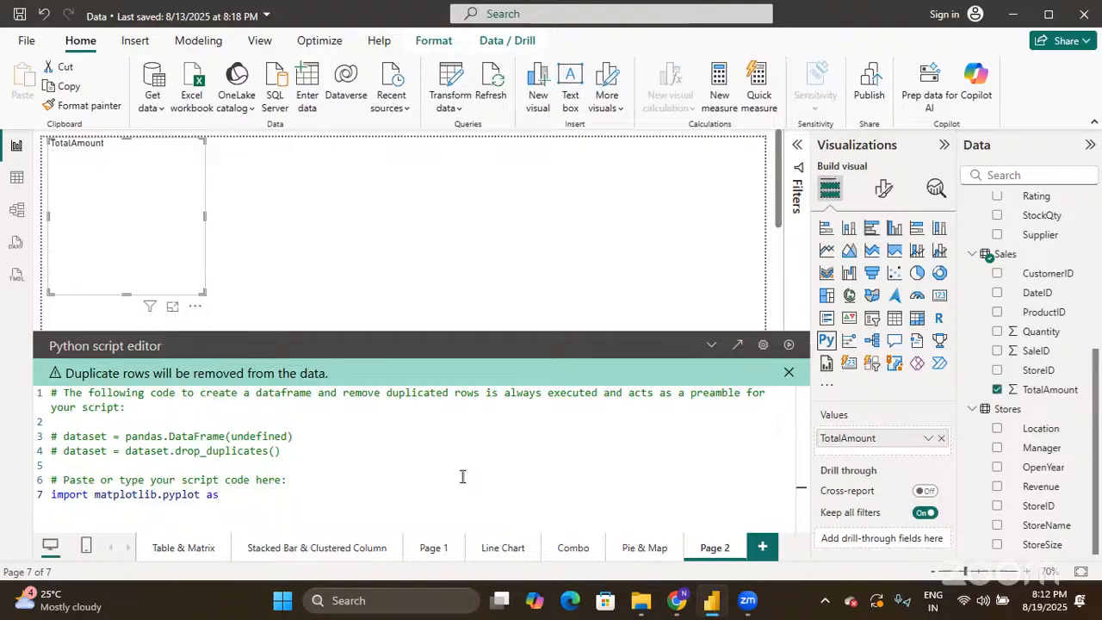
{"action": "type", "text": "plt"}
{"action": "key", "text": "Return"}
{"action": "left_click", "coordinate": [965, 601]}
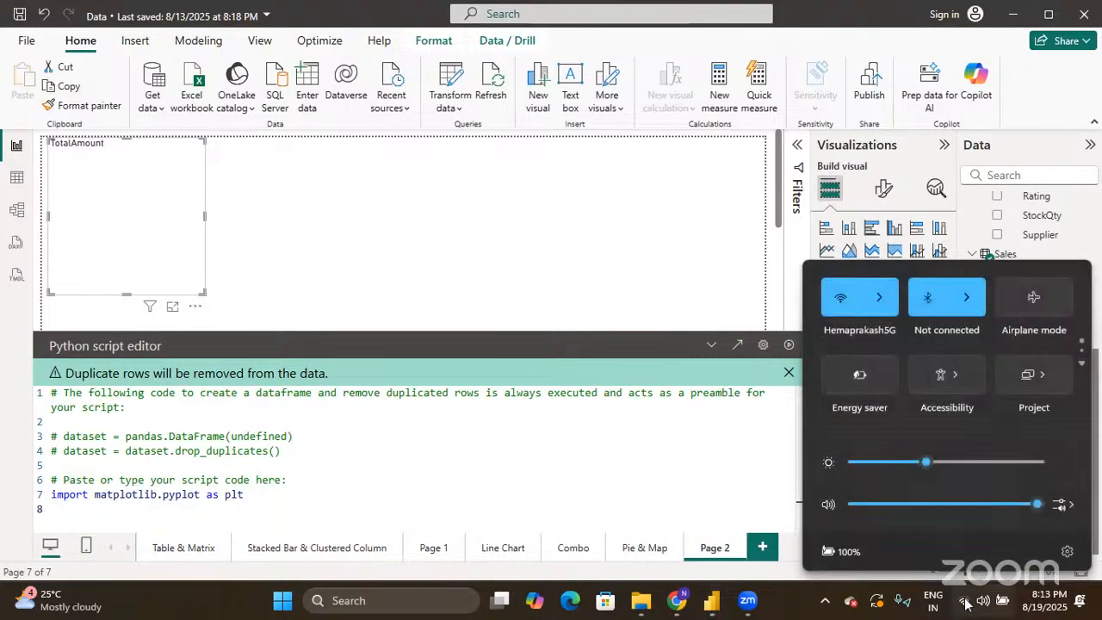
{"action": "left_click", "coordinate": [965, 601]}
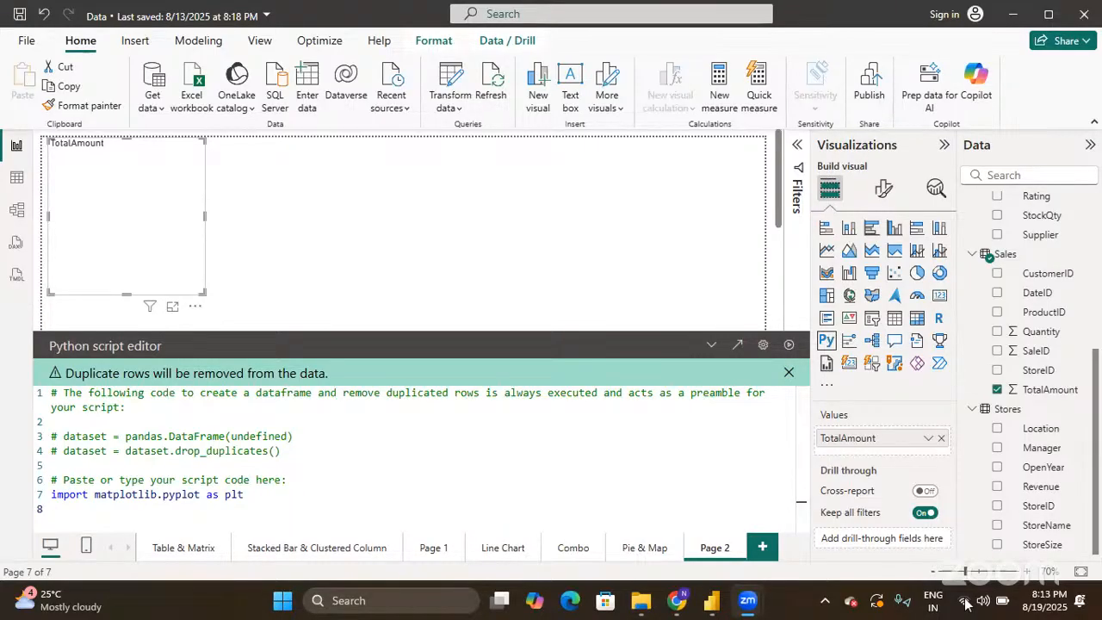
{"action": "left_click", "coordinate": [318, 498]}
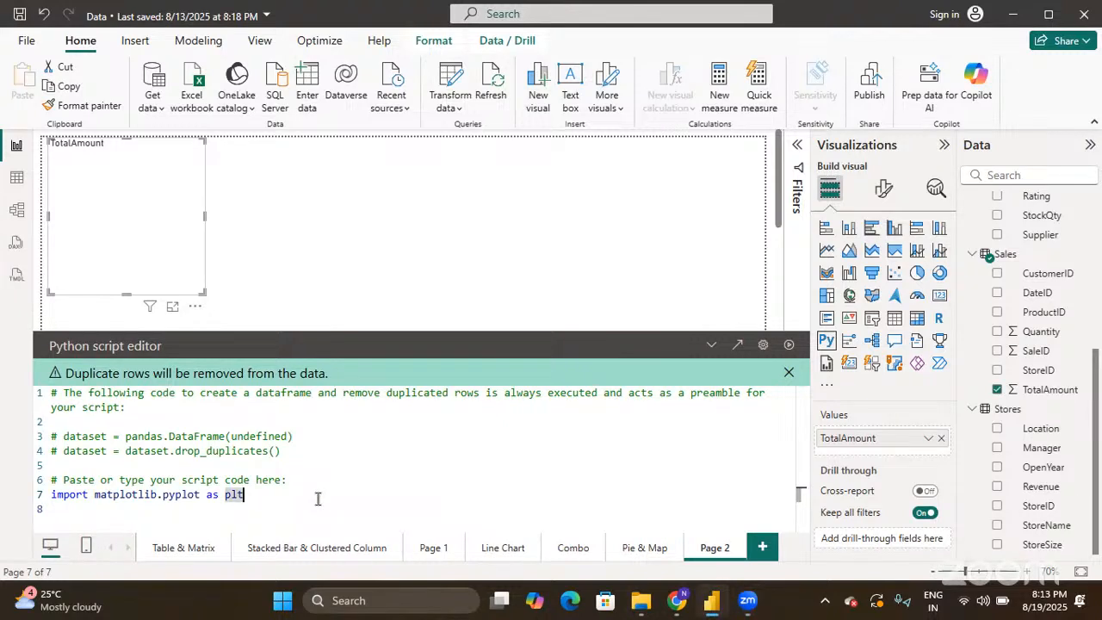
{"action": "key", "text": "Return"}
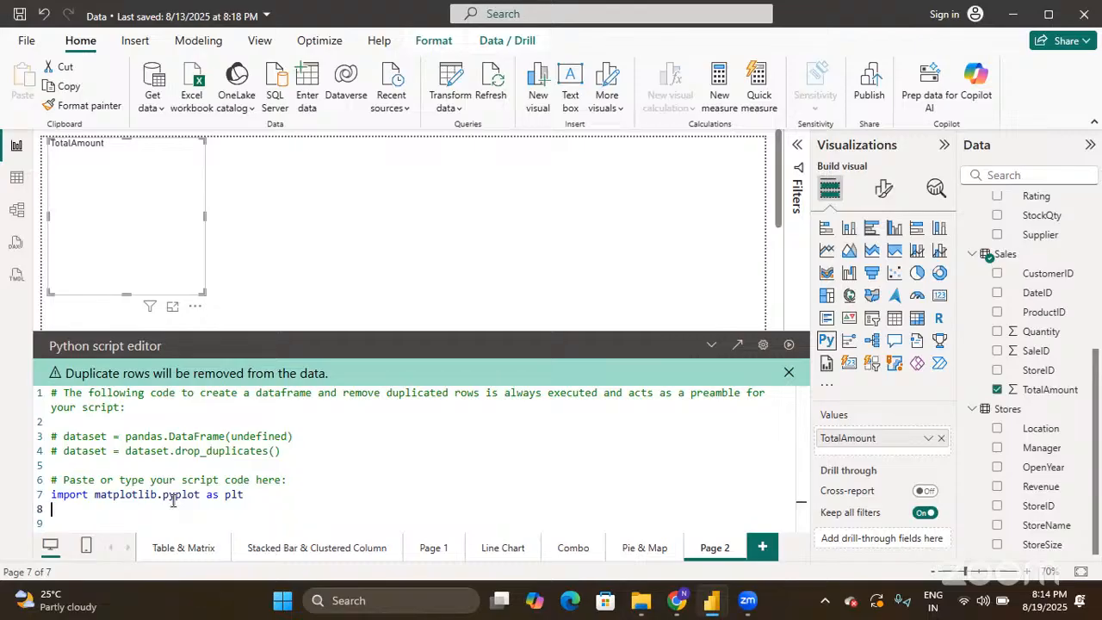
- Add plt.bar(dataset.TotalAmount) followed by plt.show() on a new line
{"action": "type", "text": "plt.bar"}
{"action": "type", "text": "("}
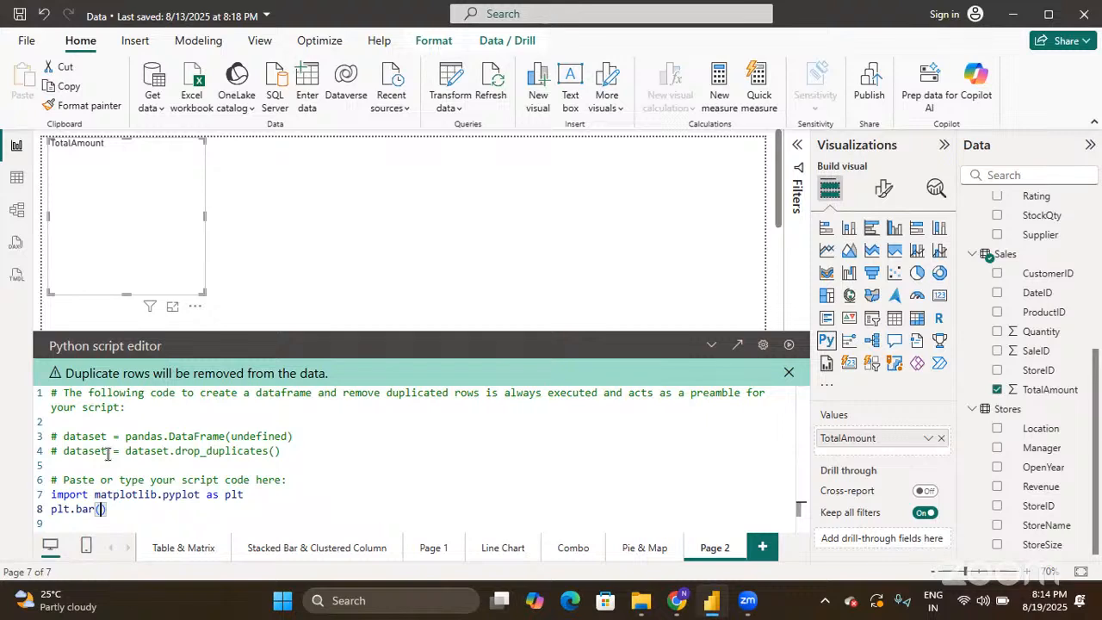
{"action": "type", "text": "dataset."}
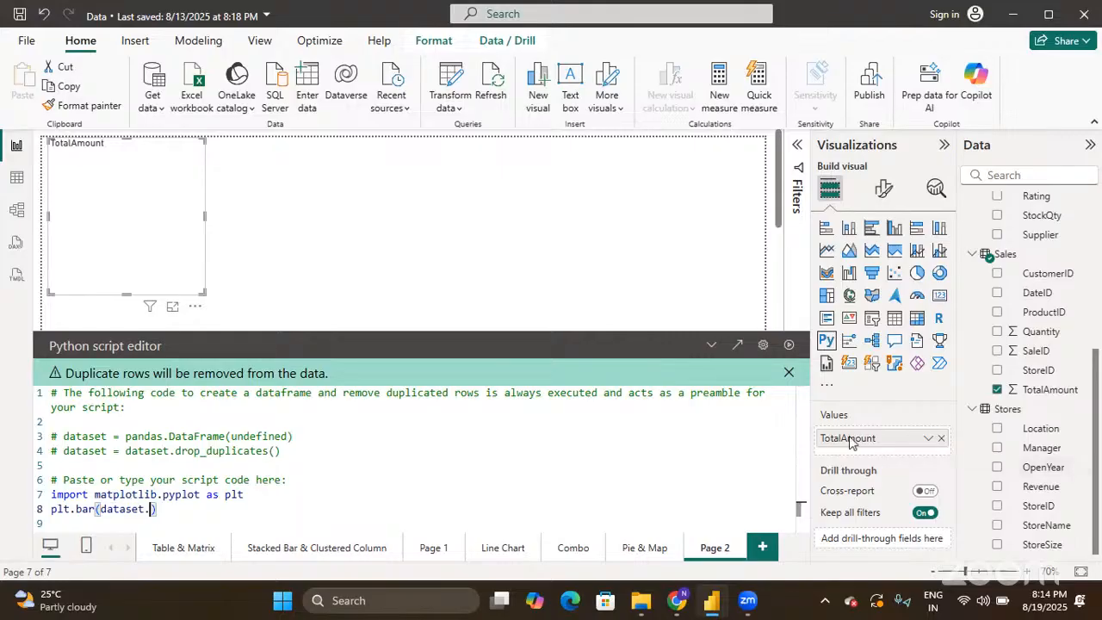
{"action": "type", "text": "TotalAmount"}
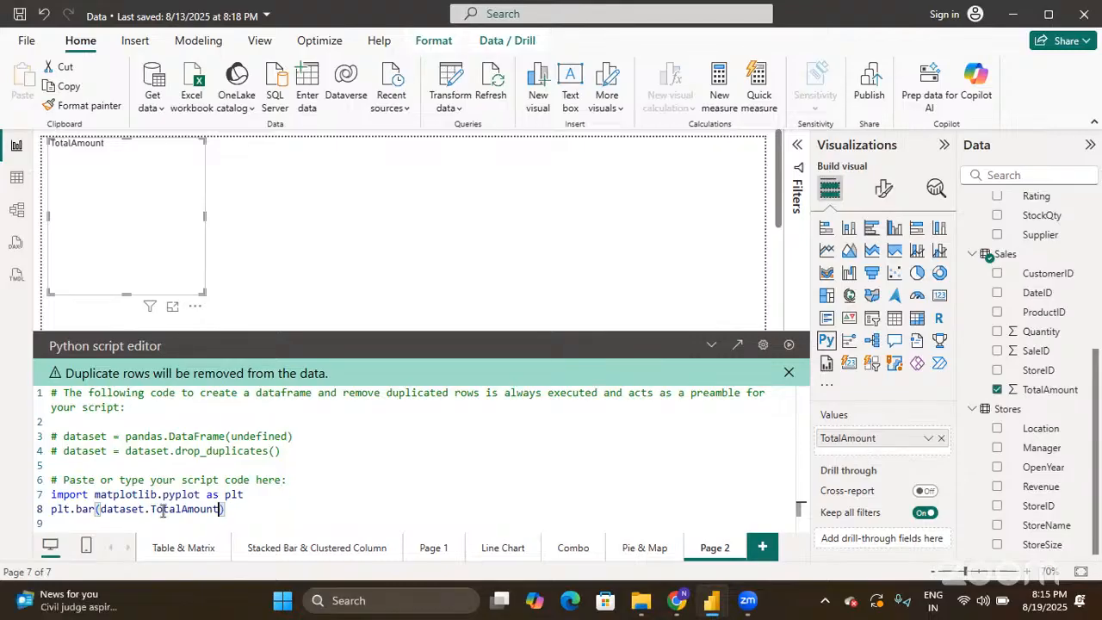
{"action": "left_click", "coordinate": [230, 514]}
{"action": "key", "text": "Return"}
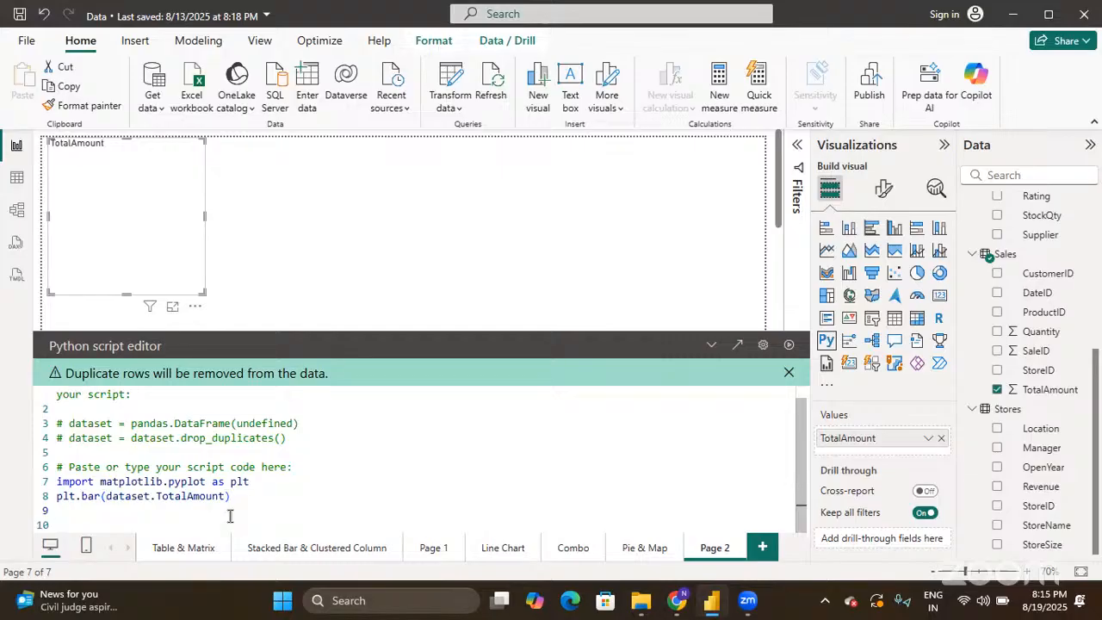
{"action": "type", "text": "plt.show()"}
{"action": "left_click", "coordinate": [144, 512]}
{"action": "double_click", "coordinate": [123, 483]}
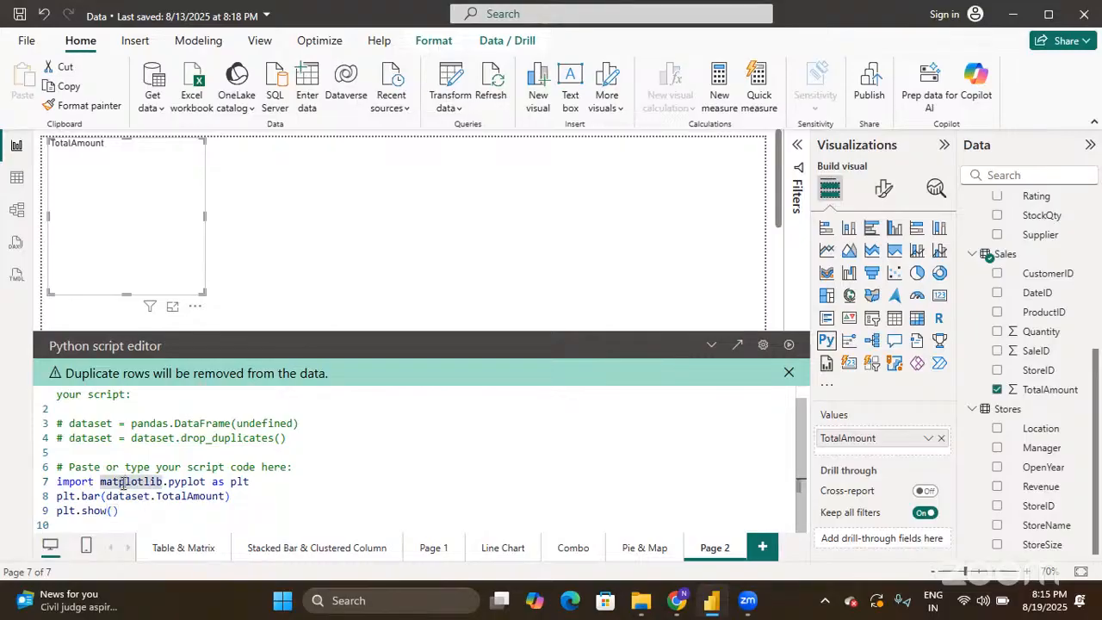
{"action": "left_click", "coordinate": [125, 482]}
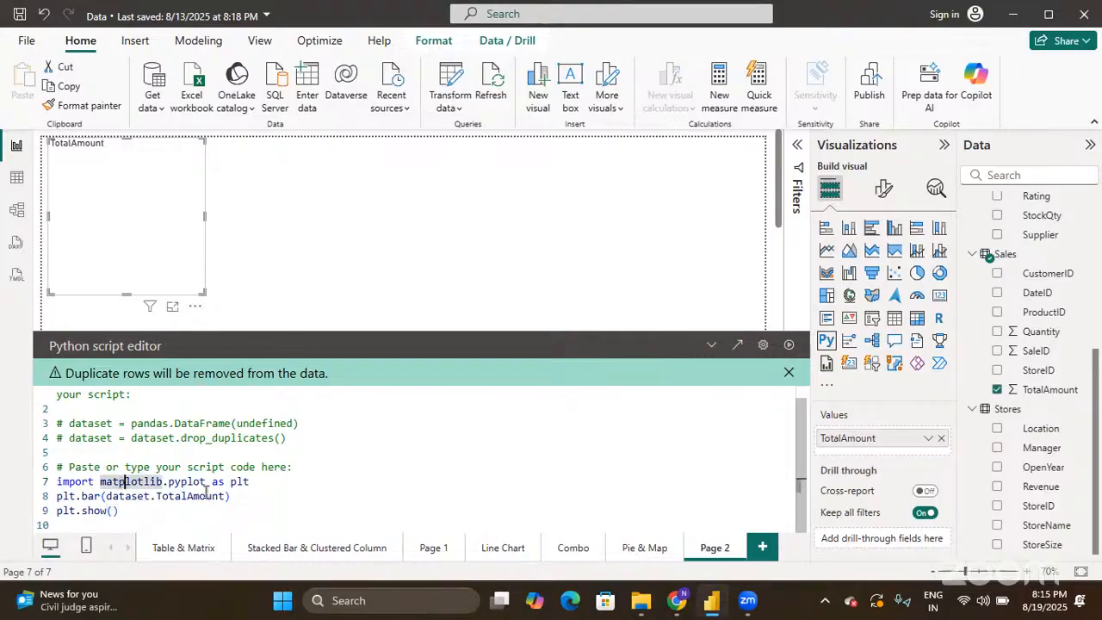
{"action": "left_click", "coordinate": [93, 499]}
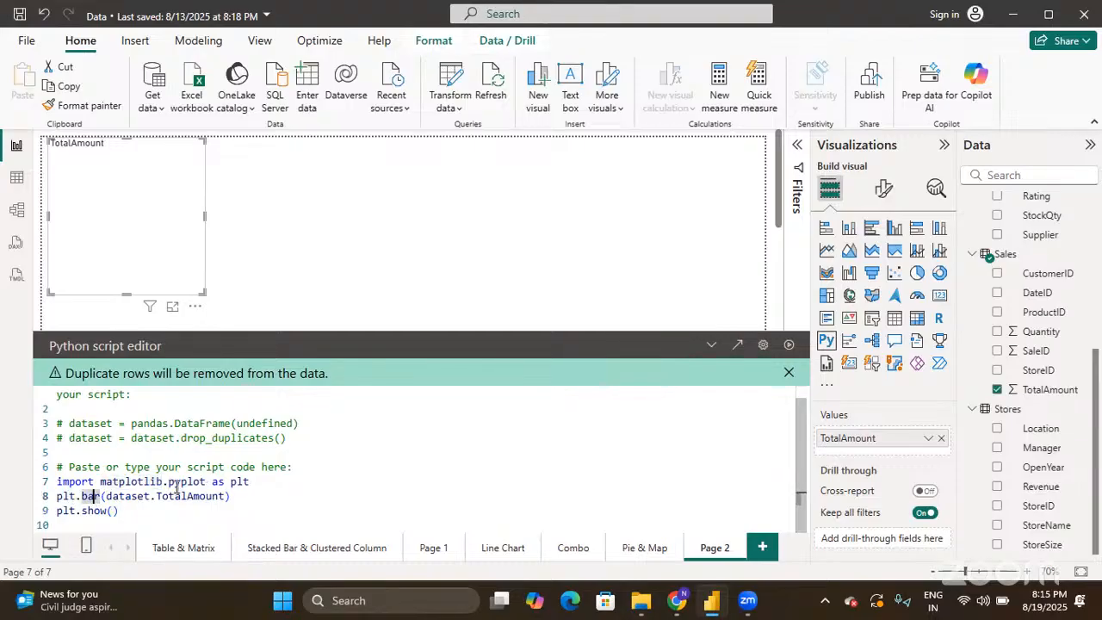
{"action": "left_click", "coordinate": [235, 496]}
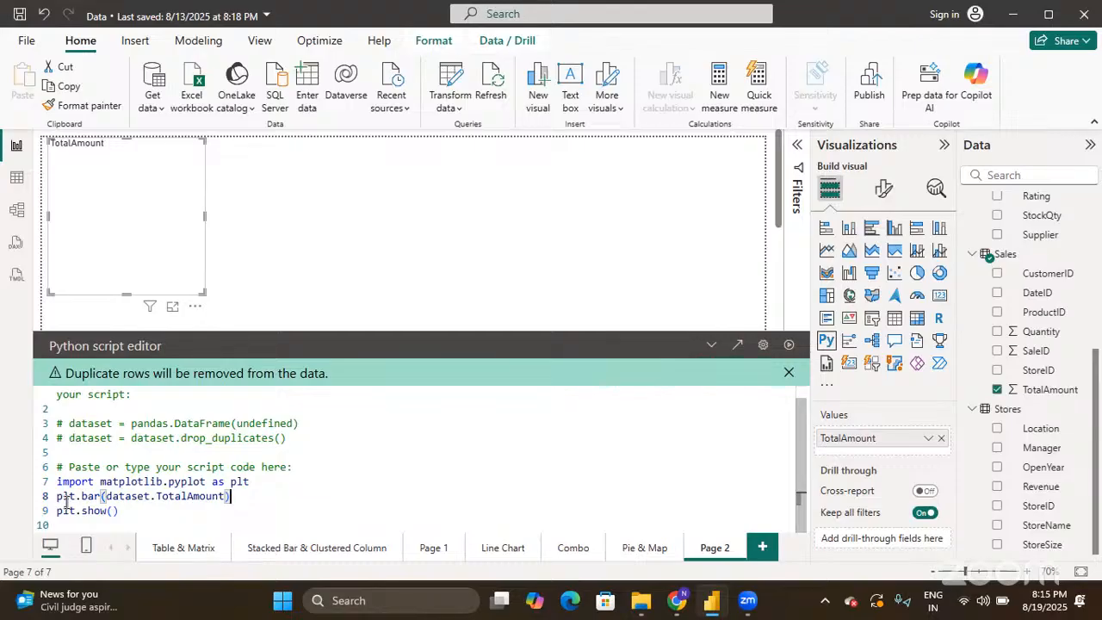
{"action": "double_click", "coordinate": [93, 497]}
{"action": "double_click", "coordinate": [74, 497]}
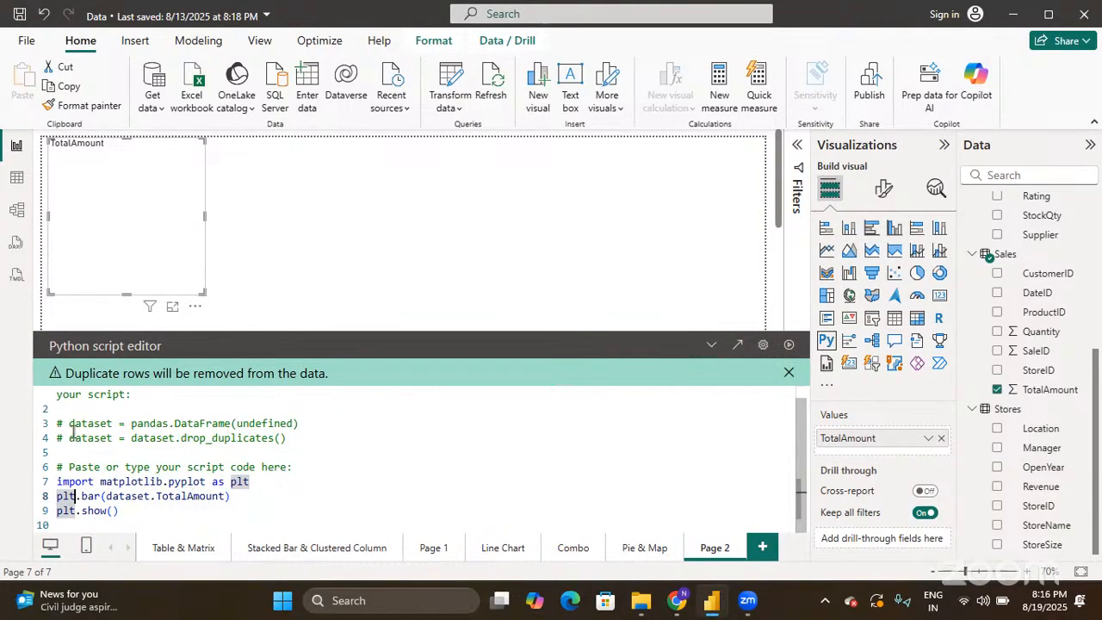
{"action": "left_click", "coordinate": [123, 515]}
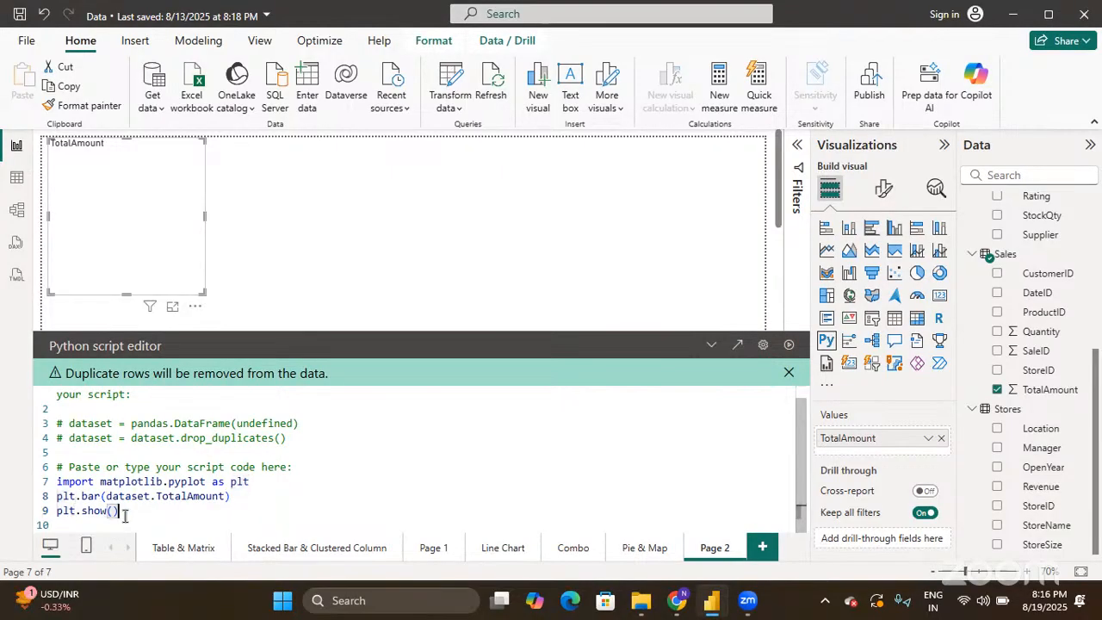
{"action": "key", "text": "shift+Up"}
{"action": "key", "text": "shift+Up"}
{"action": "key", "text": "shift+Up"}
{"action": "key", "text": "shift+Up"}
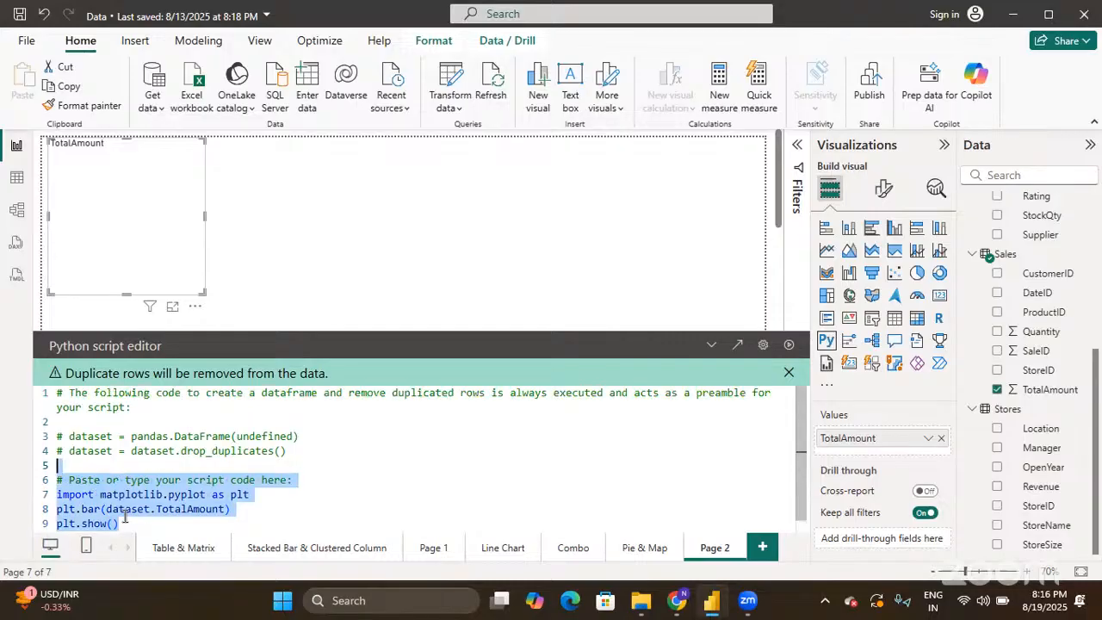
{"action": "key", "text": "shift+Down"}
{"action": "key", "text": "shift+Down"}
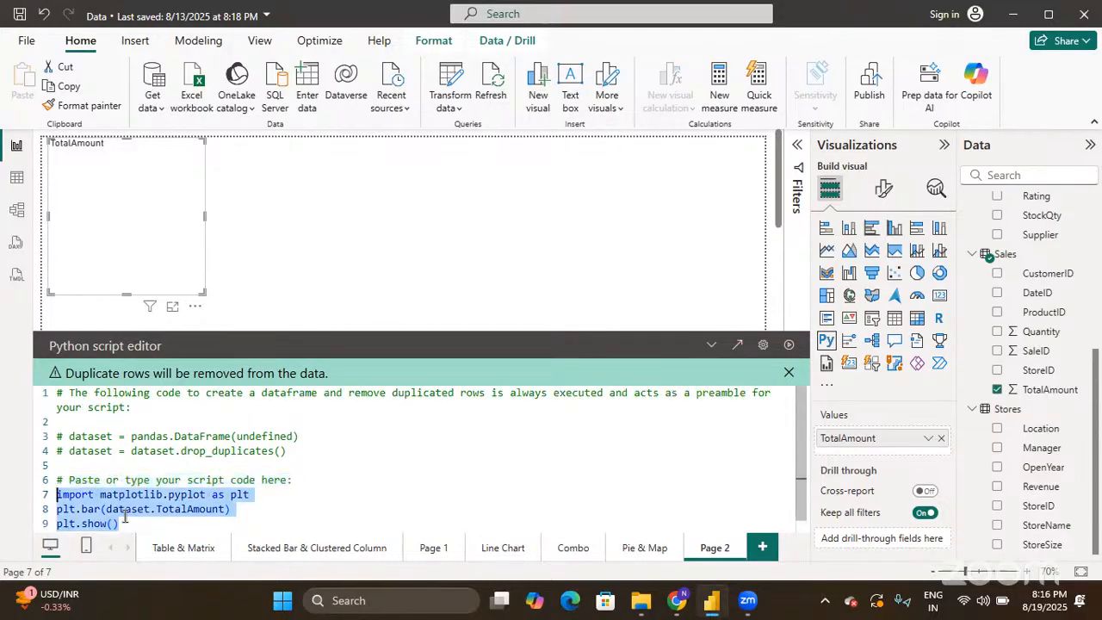
{"action": "scroll", "coordinate": [185, 487], "scroll_direction": "down", "scroll_amount": 1}
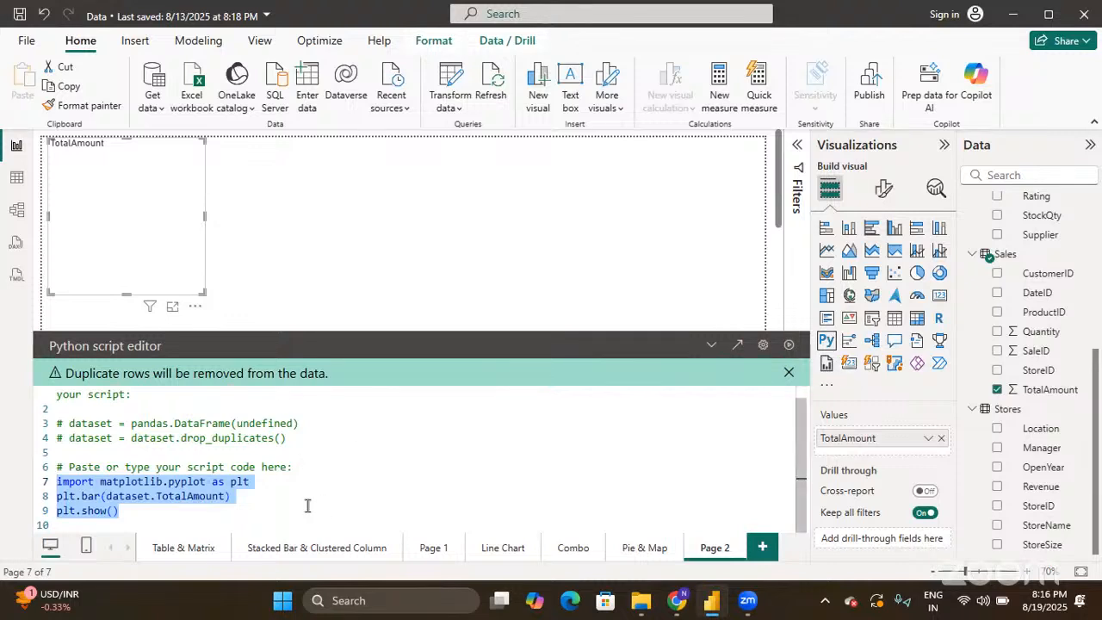
{"action": "left_click", "coordinate": [788, 348]}
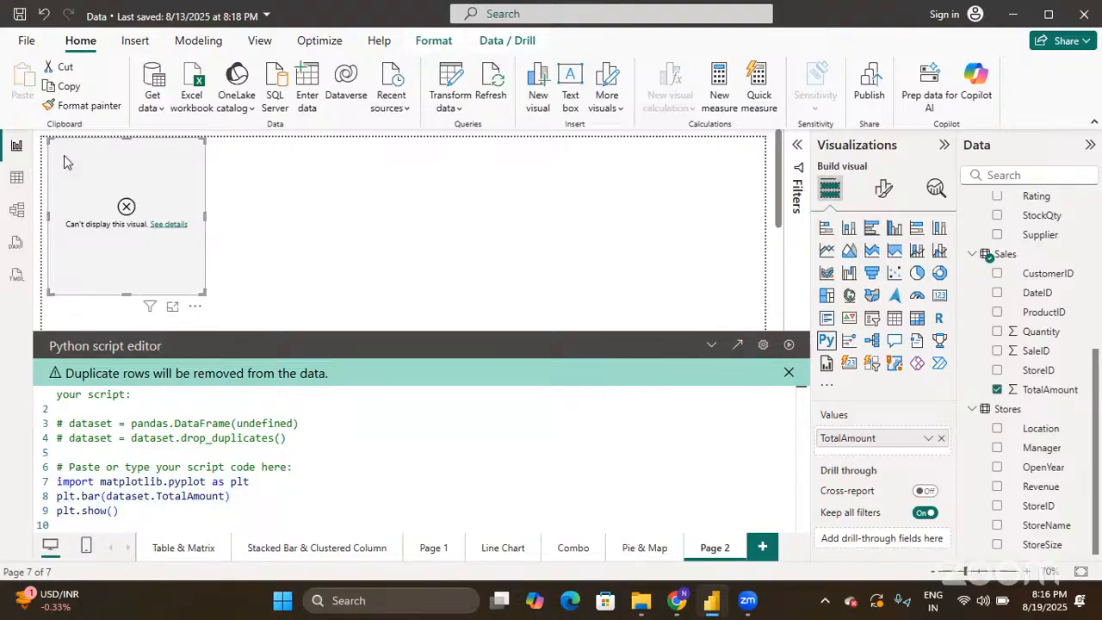
- Review the error details showing bar() is missing its height argument, then close them
{"action": "left_click", "coordinate": [163, 224]}
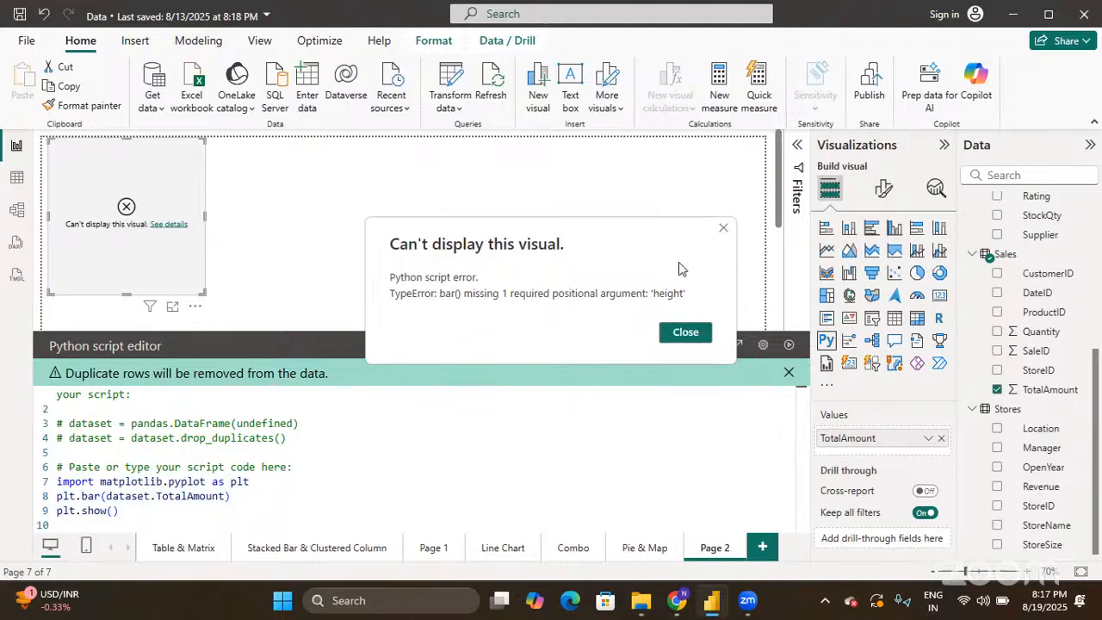
{"action": "left_click", "coordinate": [723, 230]}
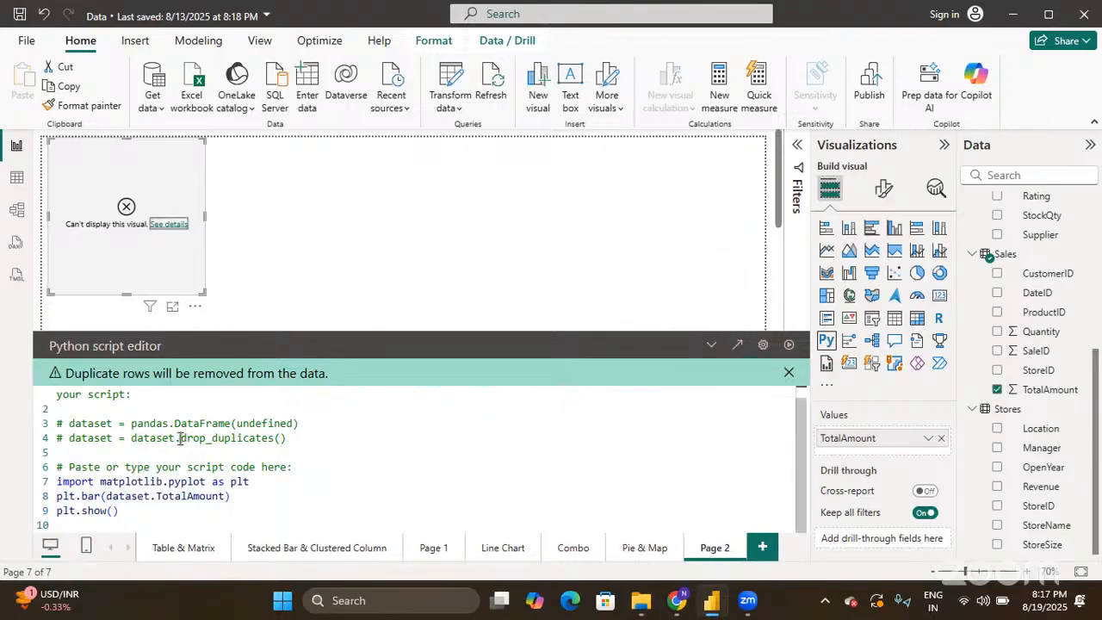
{"action": "double_click", "coordinate": [93, 497]}
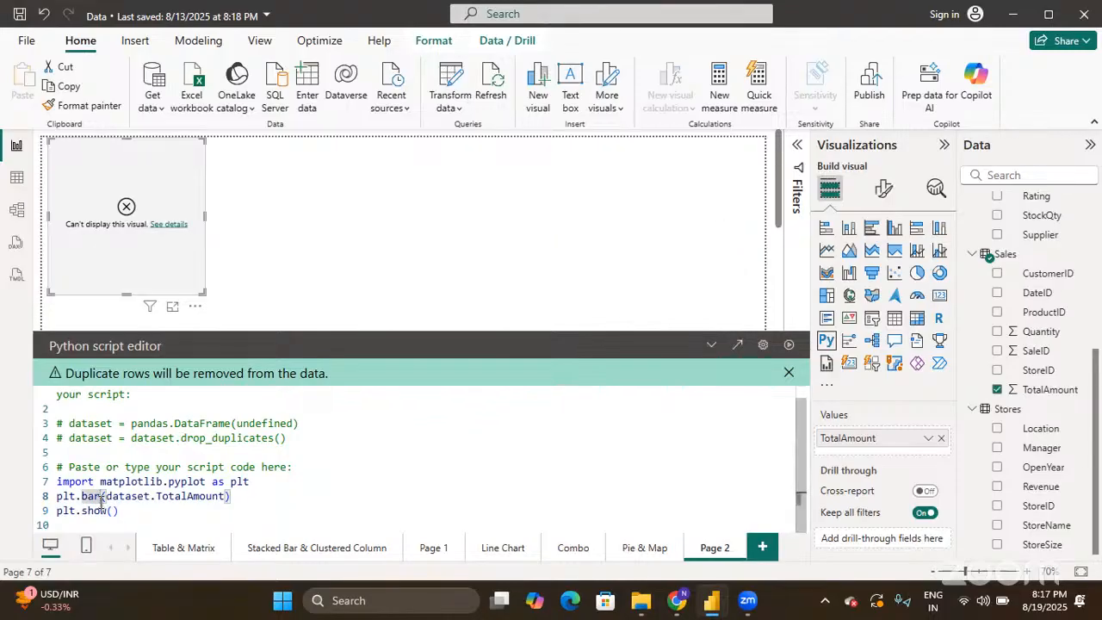
- Change plt.bar to plt.hist, rerun the script to draw the histogram, and collapse the editor
{"action": "type", "text": "h"}
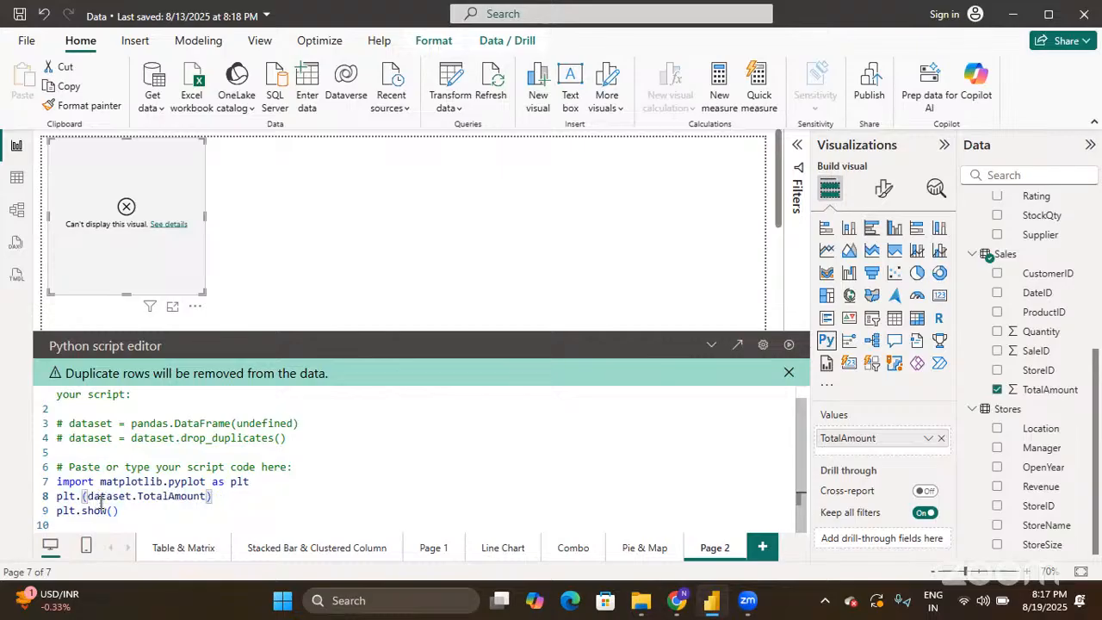
{"action": "type", "text": "ist"}
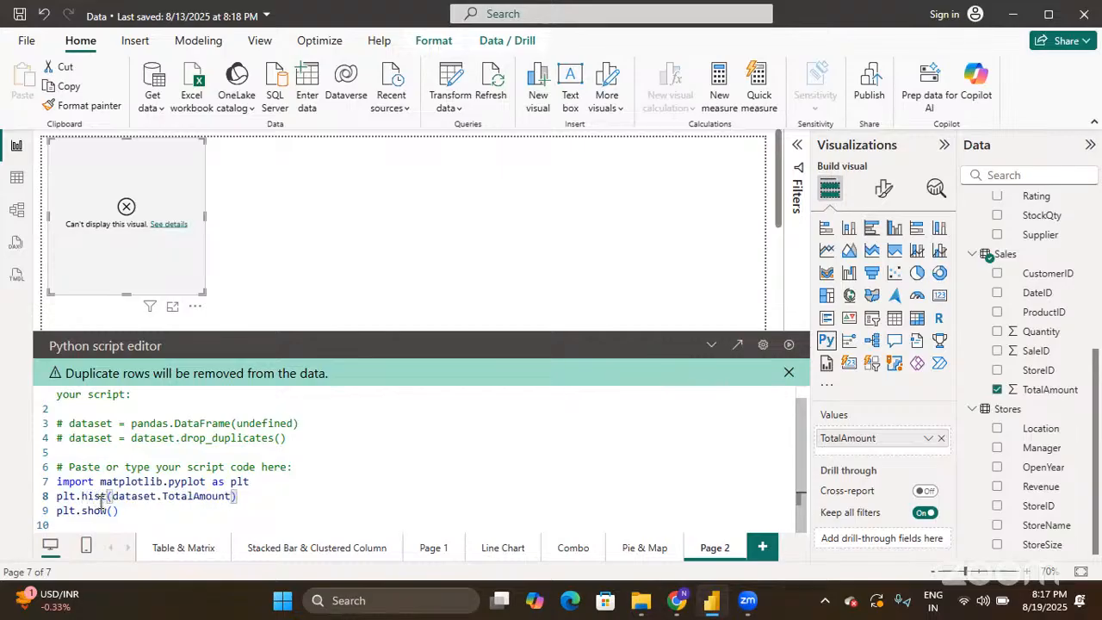
{"action": "left_click", "coordinate": [789, 345]}
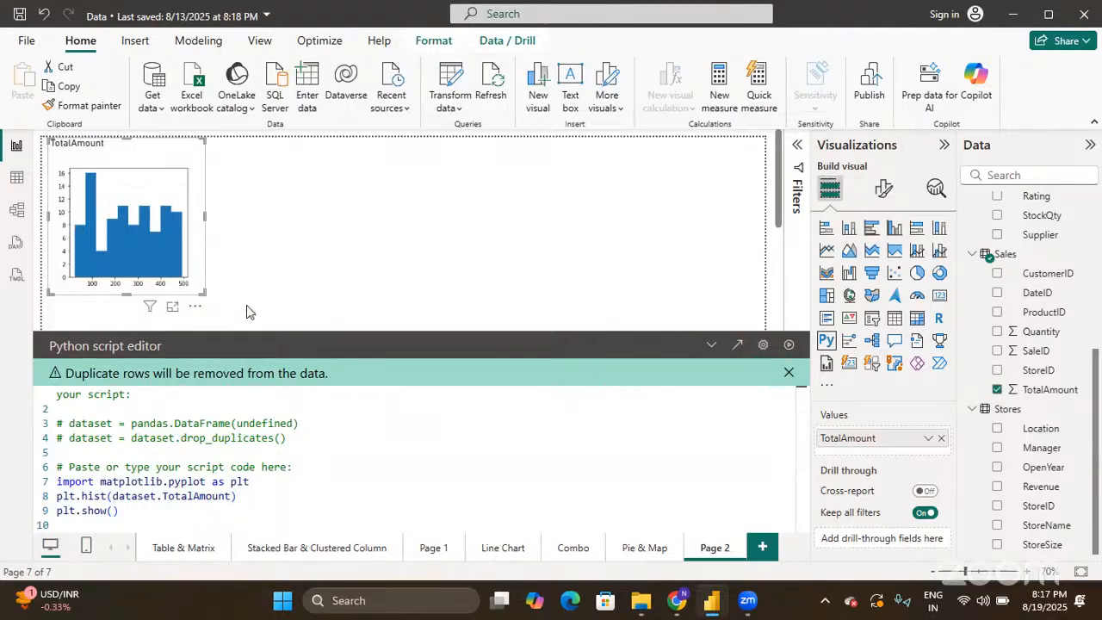
{"action": "left_click", "coordinate": [711, 347]}
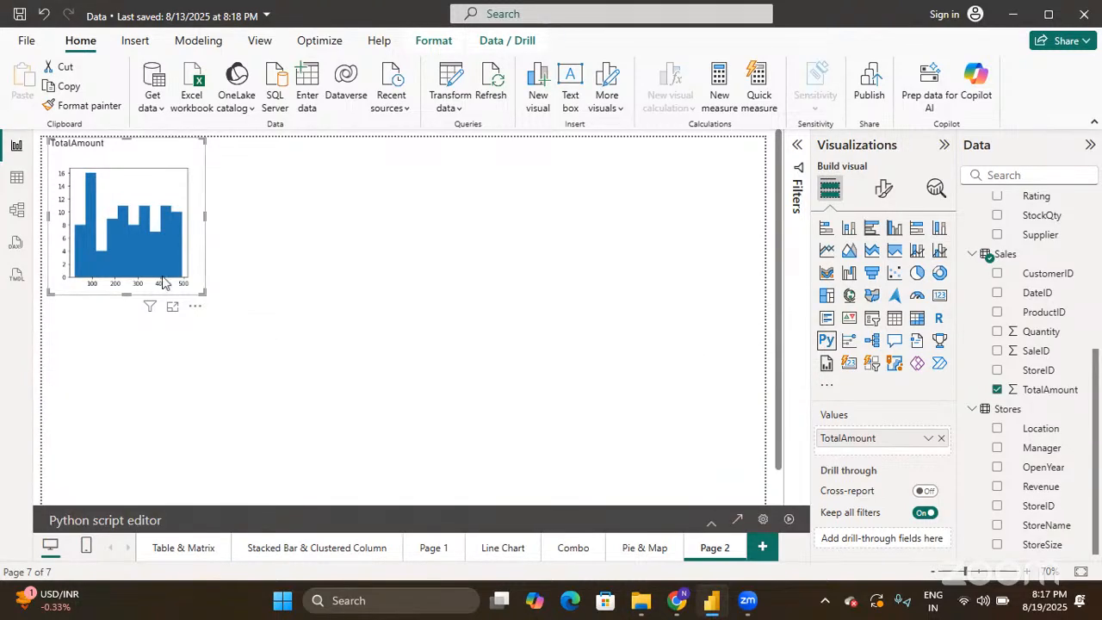
- Enlarge the histogram visual and show its Format visual settings
{"action": "left_click_drag", "start_coordinate": [203, 289], "coordinate": [318, 361]}
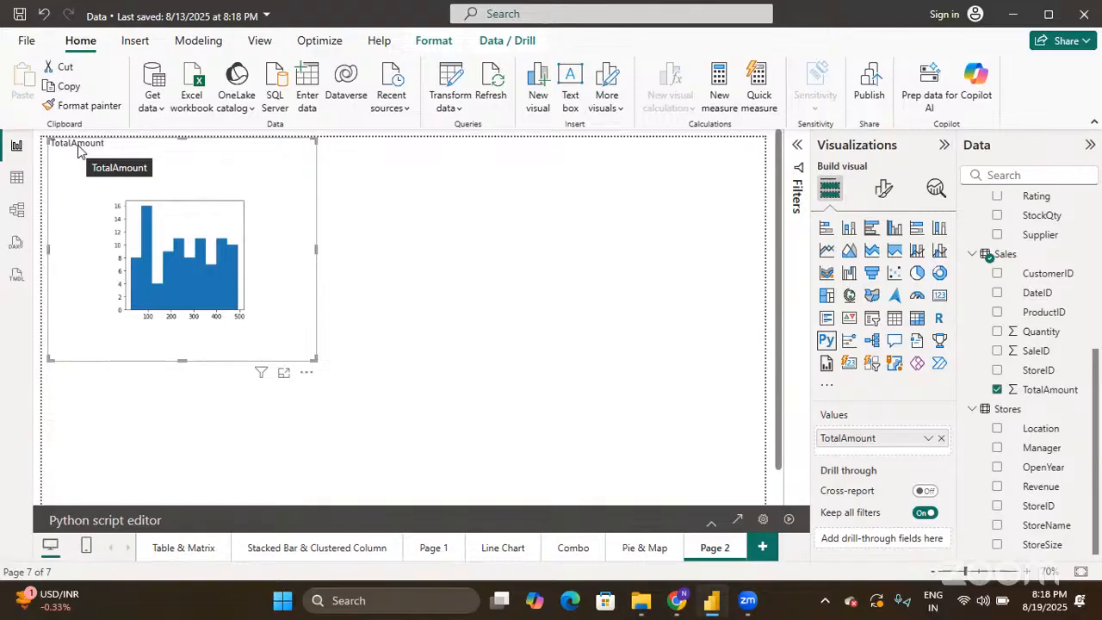
{"action": "left_click", "coordinate": [884, 188]}
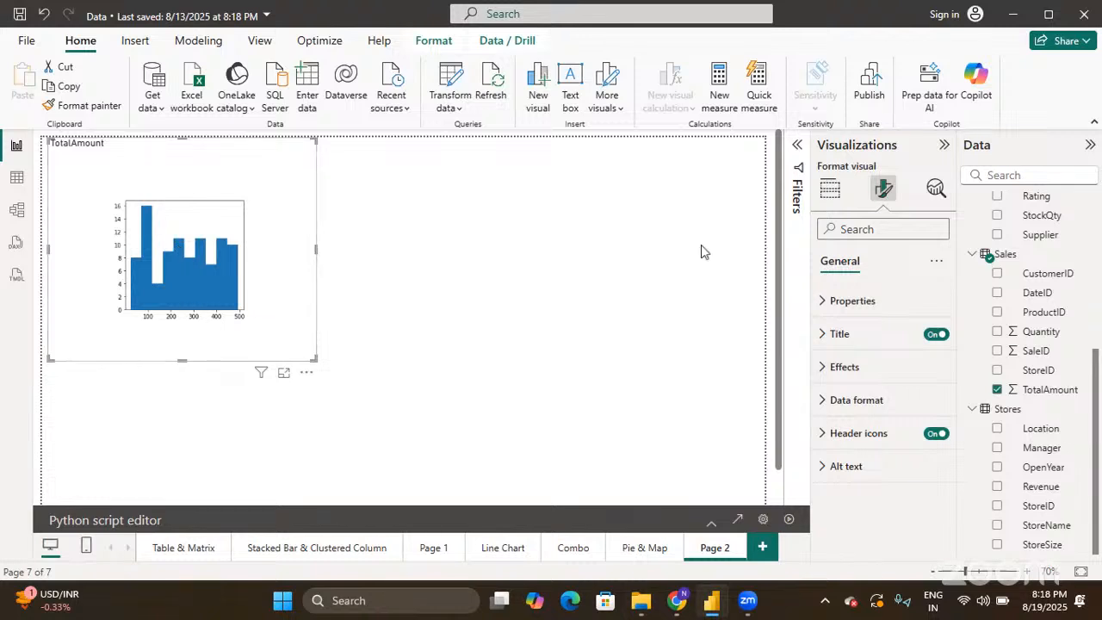
- Return to the Build visual gallery and deselect the histogram
{"action": "left_click", "coordinate": [830, 189]}
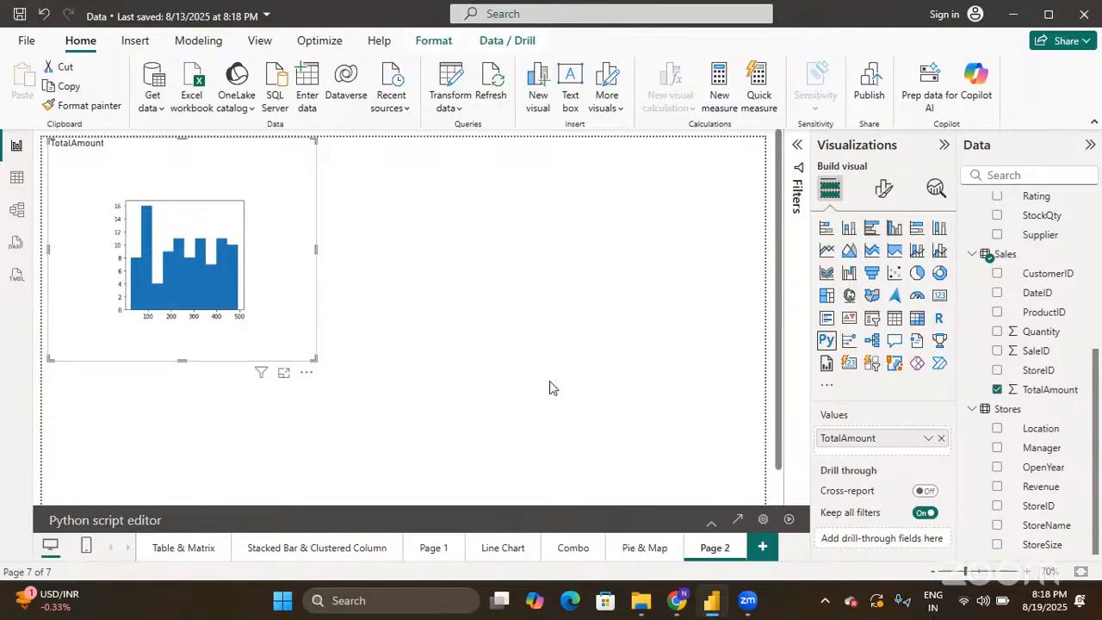
{"action": "left_click", "coordinate": [550, 387]}
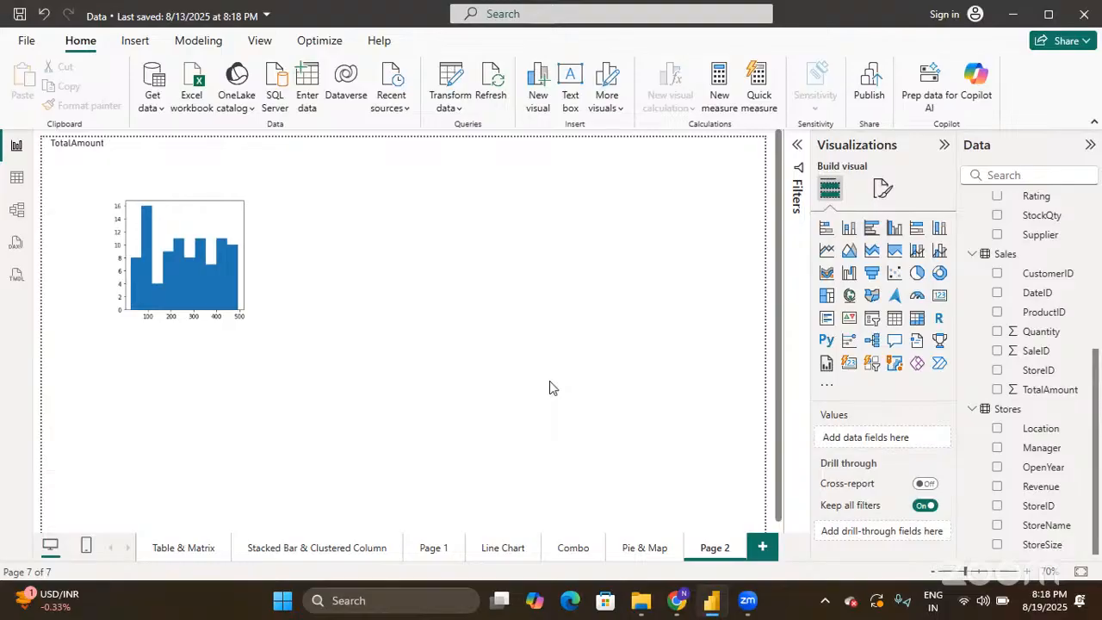
{"action": "left_click", "coordinate": [824, 344]}
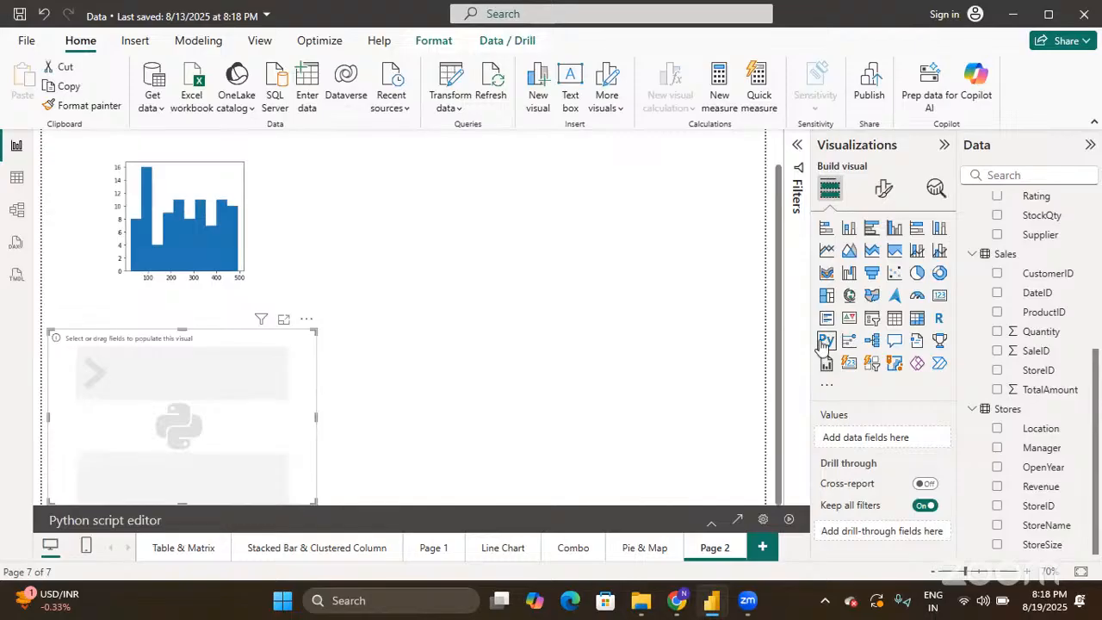
- Expand the new visual's script editor, feed it TotalAmount, and place the caret at the script end
{"action": "left_click", "coordinate": [712, 522]}
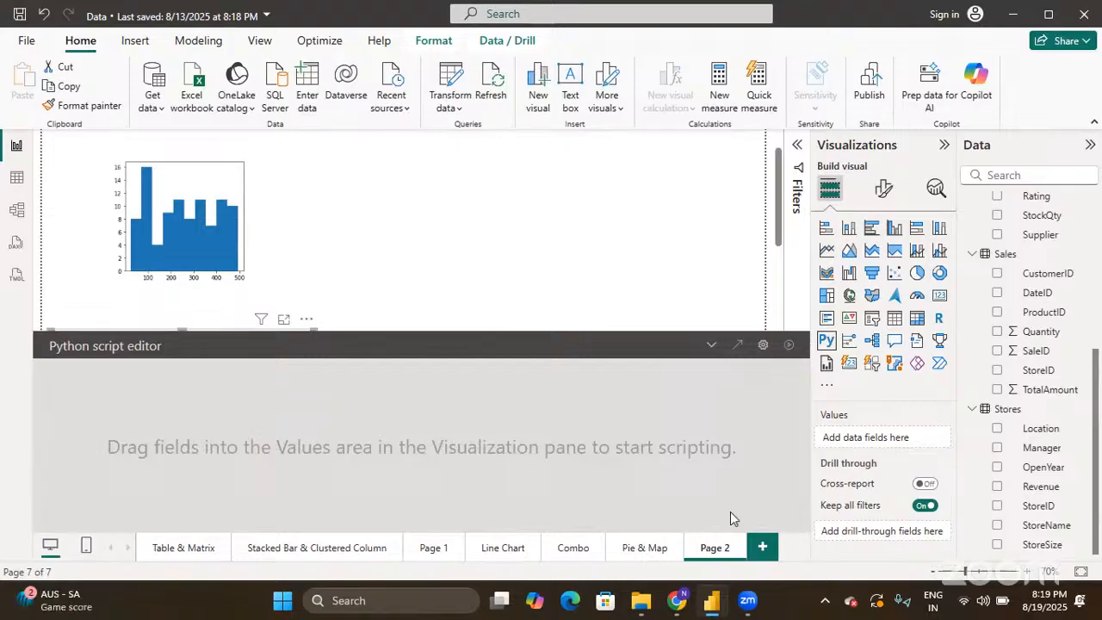
{"action": "left_click", "coordinate": [998, 390]}
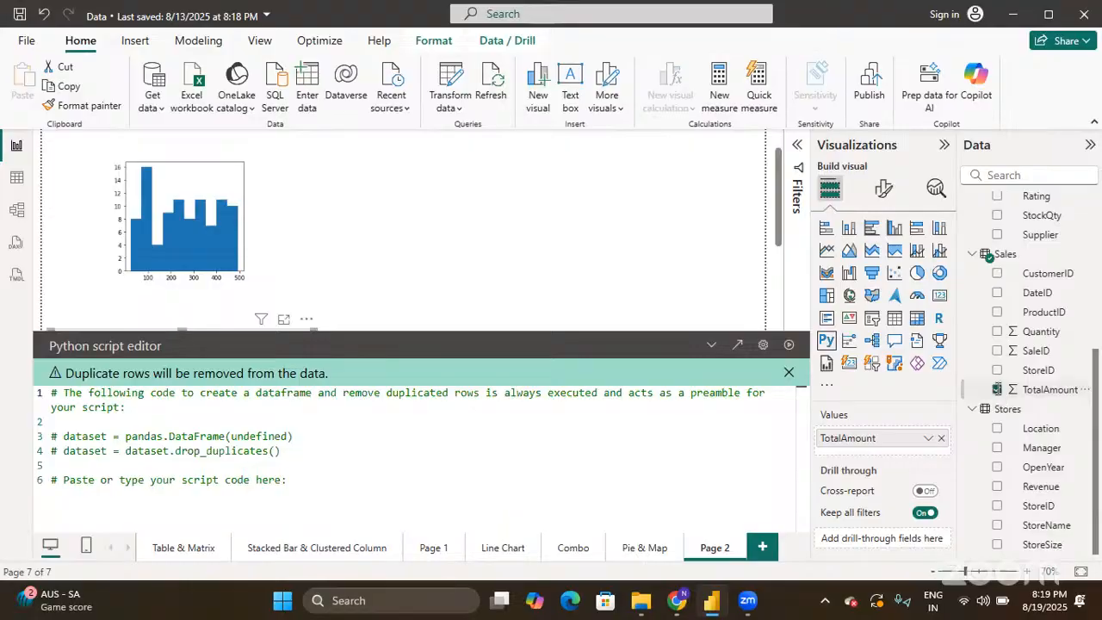
{"action": "left_click", "coordinate": [335, 500]}
- Write the Python script: import matplotlib.pyplot as plt, plt.boxplot(dataset.TotalAmount), plt.show()
{"action": "key", "text": "Return"}
{"action": "type", "text": "import matplot"}
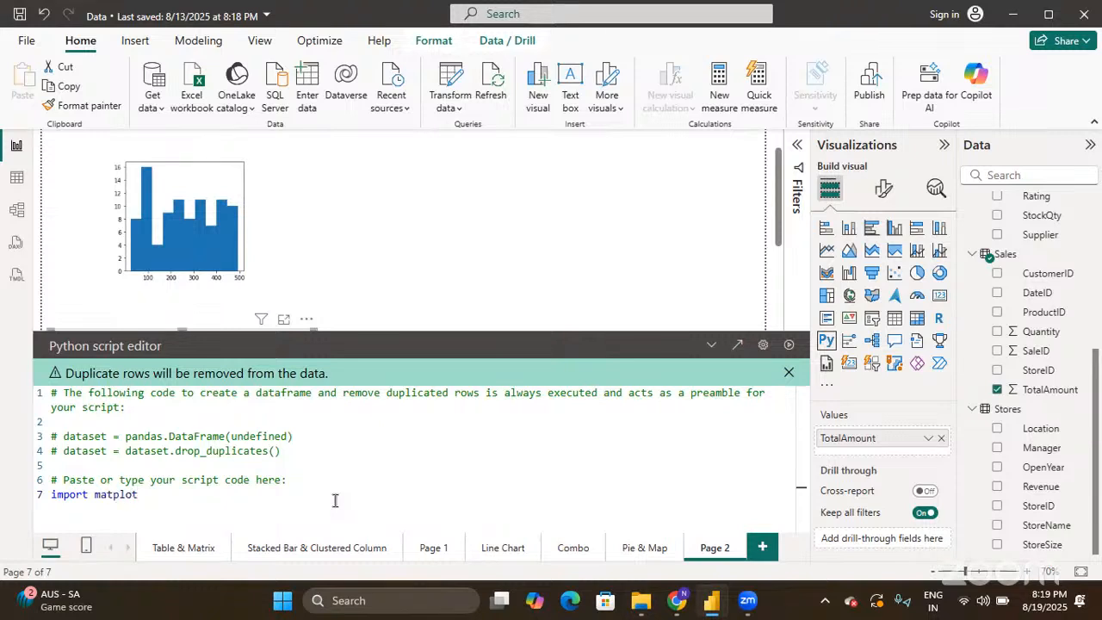
{"action": "type", "text": "lib.pyplot as"}
{"action": "type", "text": "plt"}
{"action": "key", "text": "Return"}
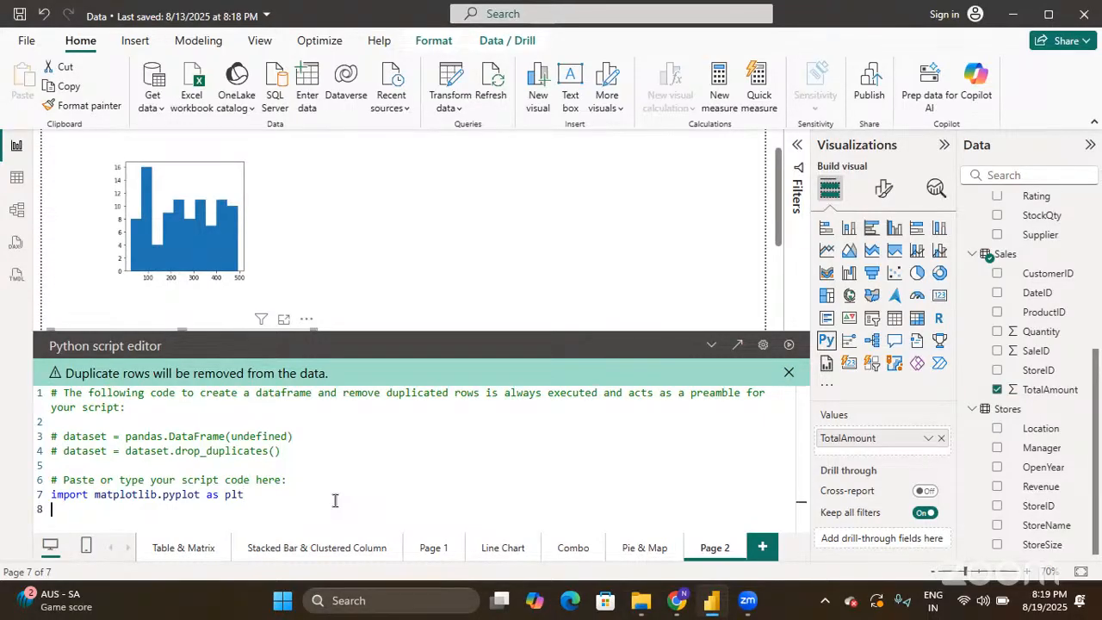
{"action": "type", "text": "plt.boxplot()"}
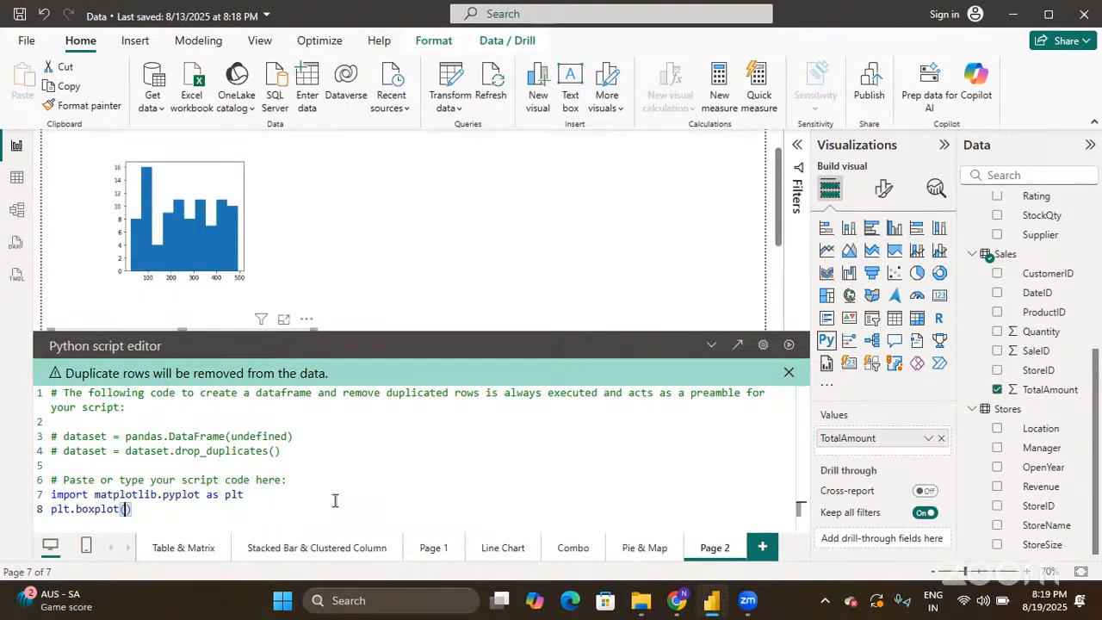
{"action": "type", "text": "dataset.Total"}
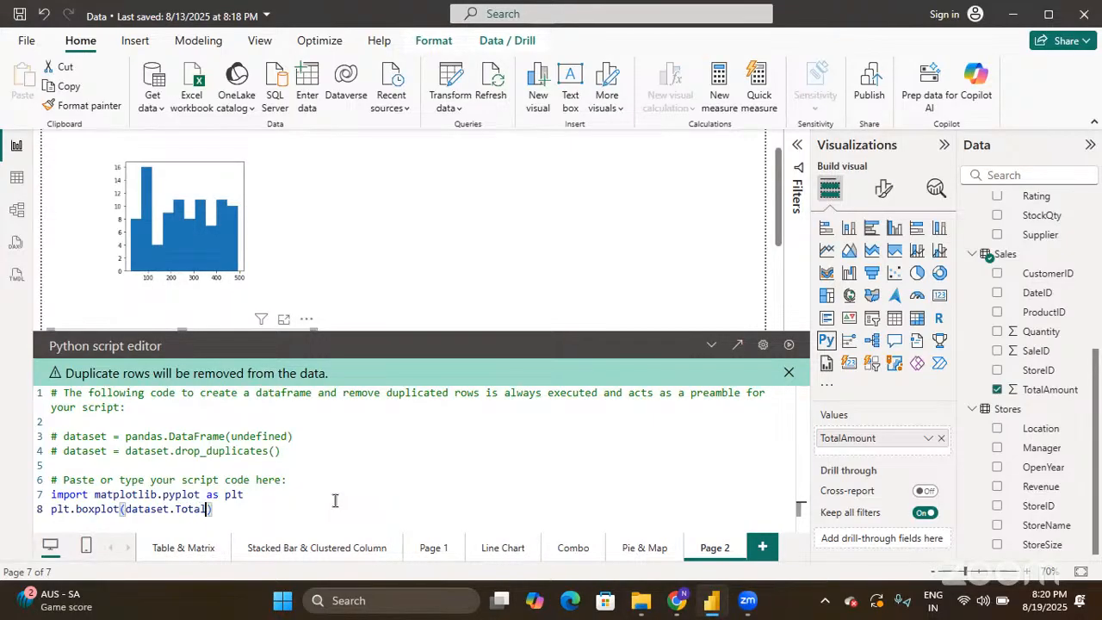
{"action": "type", "text": "Amount"}
{"action": "key", "text": "End"}
{"action": "key", "text": "Return"}
{"action": "type", "text": "pl"}
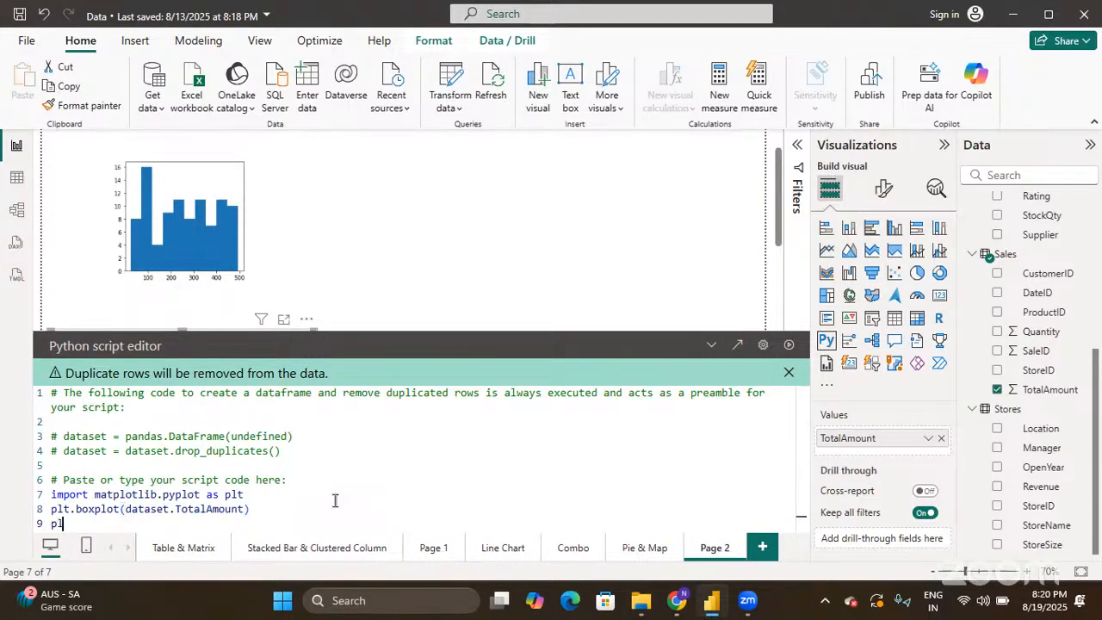
{"action": "type", "text": "t.show()"}
- Select the plt.show() line and run the script to draw the boxplot
{"action": "key", "text": "Return"}
{"action": "key", "text": "Up"}
{"action": "key", "text": "Up"}
{"action": "key", "text": "Up"}
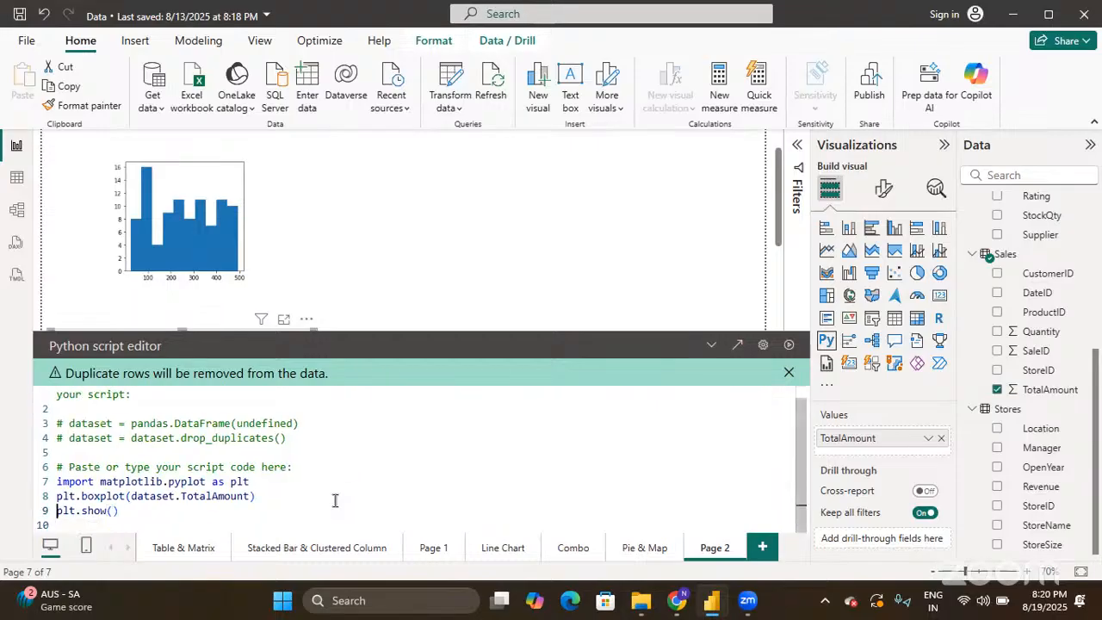
{"action": "key", "text": "shift+End"}
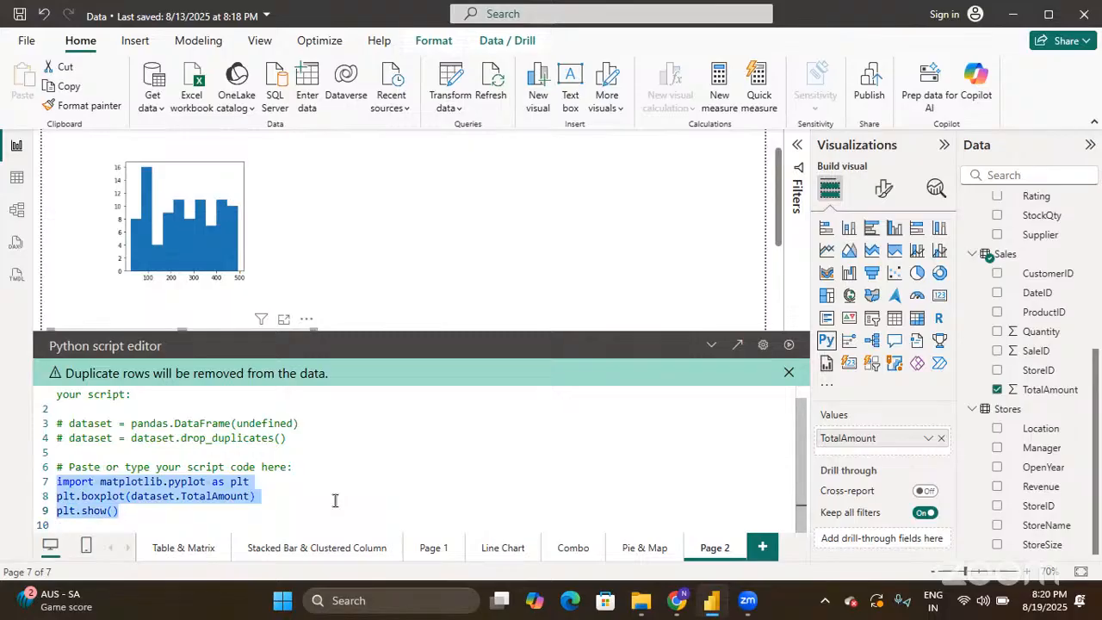
{"action": "left_click", "coordinate": [790, 345]}
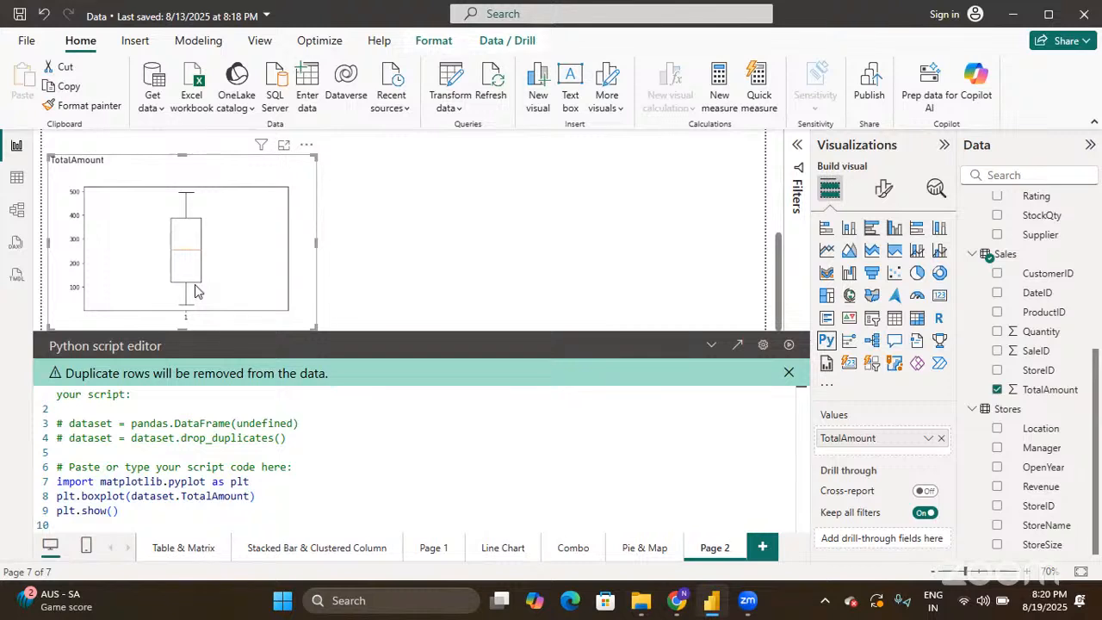
- Collapse the Python script editor to reveal the TotalAmount boxplot below the histogram
{"action": "left_click", "coordinate": [712, 345]}
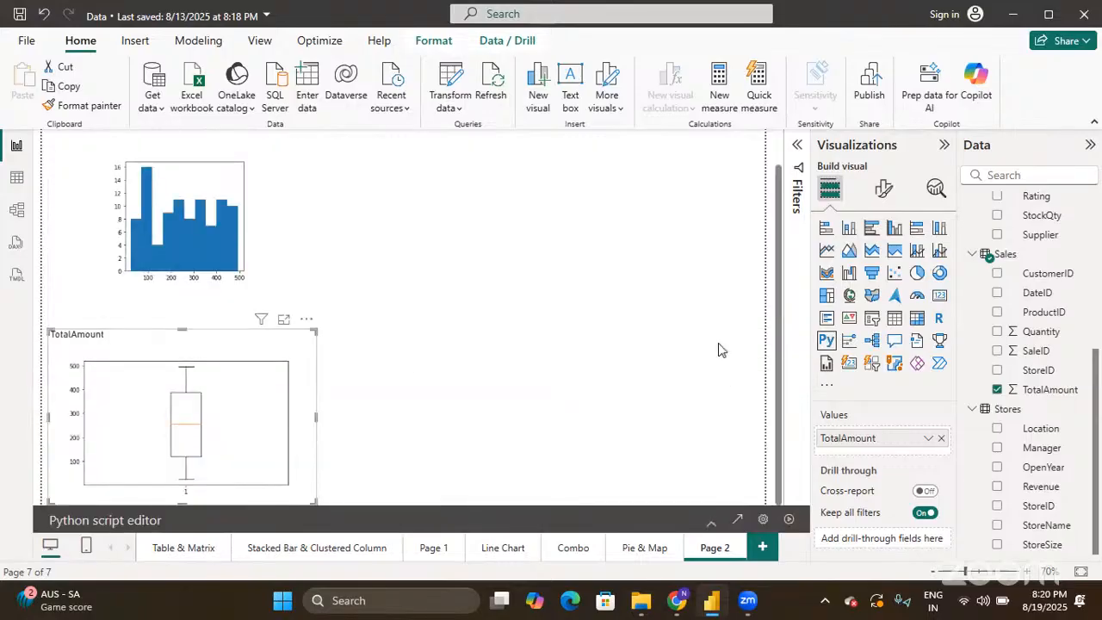
- Move the Python boxplot visual up beside the histogram, nudged slightly to the right
{"action": "left_click_drag", "start_coordinate": [308, 413], "coordinate": [312, 475]}
{"action": "scroll", "coordinate": [311, 492], "scroll_direction": "up", "scroll_amount": 1}
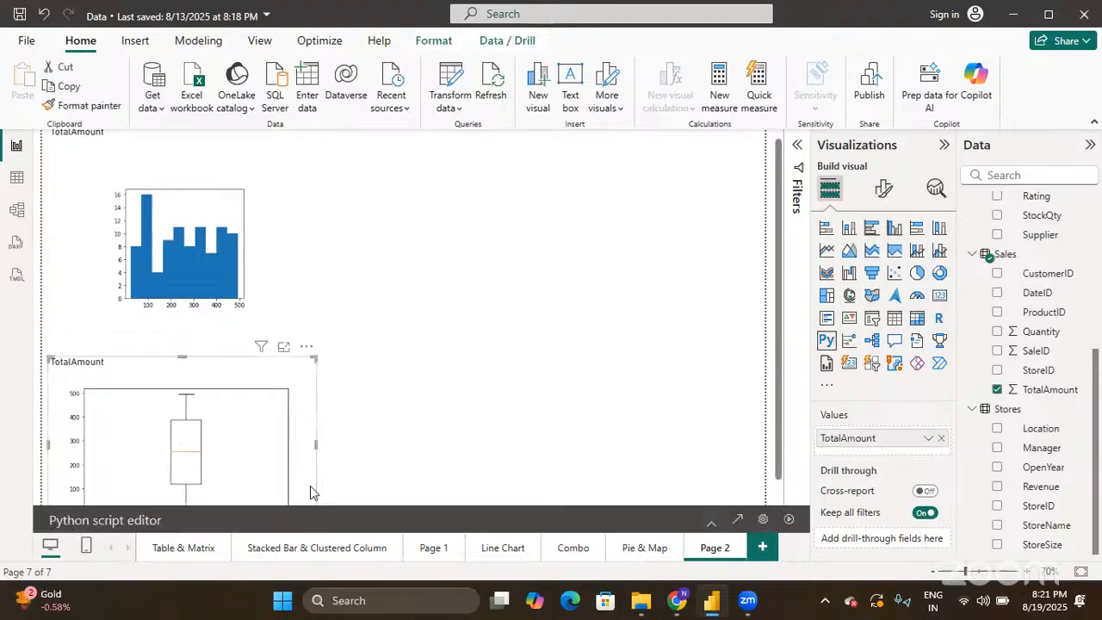
{"action": "left_click_drag", "start_coordinate": [310, 493], "coordinate": [318, 394]}
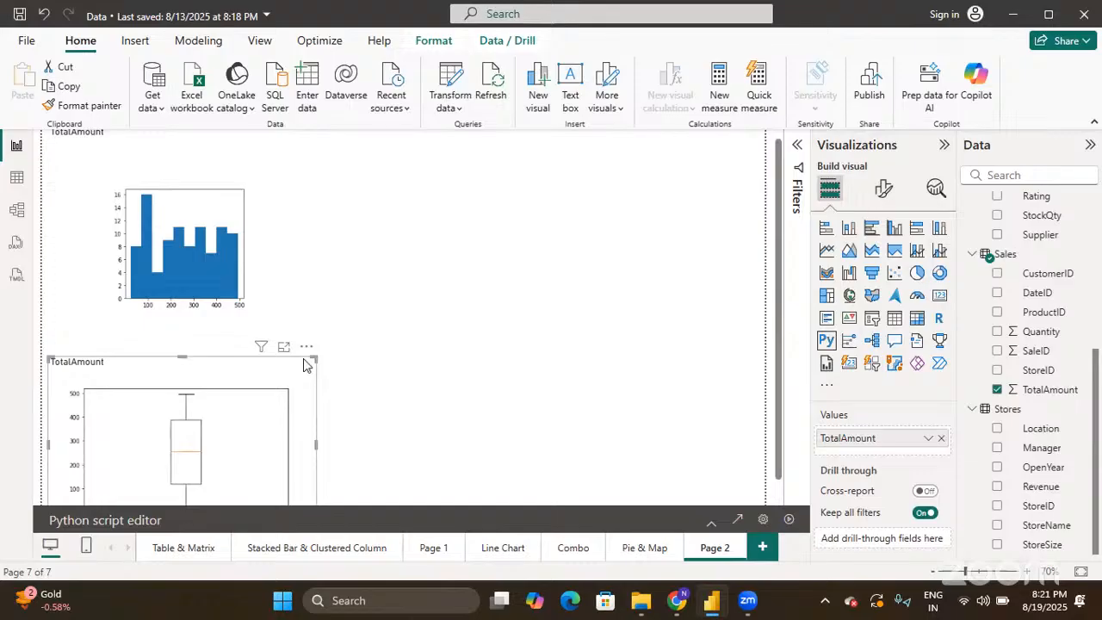
{"action": "left_click_drag", "start_coordinate": [311, 372], "coordinate": [551, 121]}
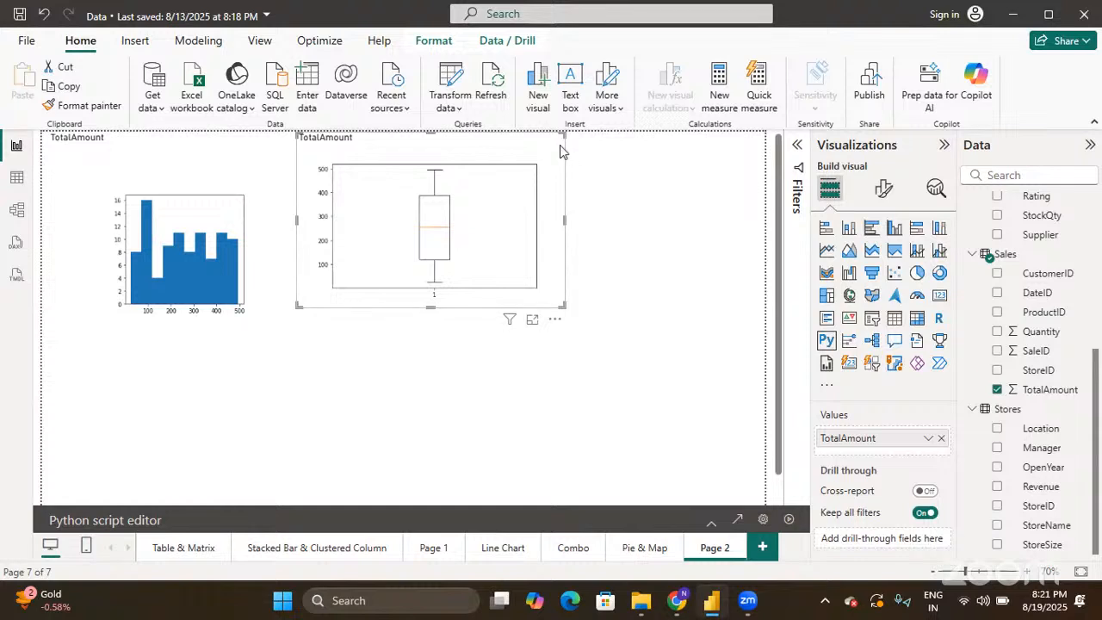
{"action": "left_click_drag", "start_coordinate": [558, 142], "coordinate": [577, 138]}
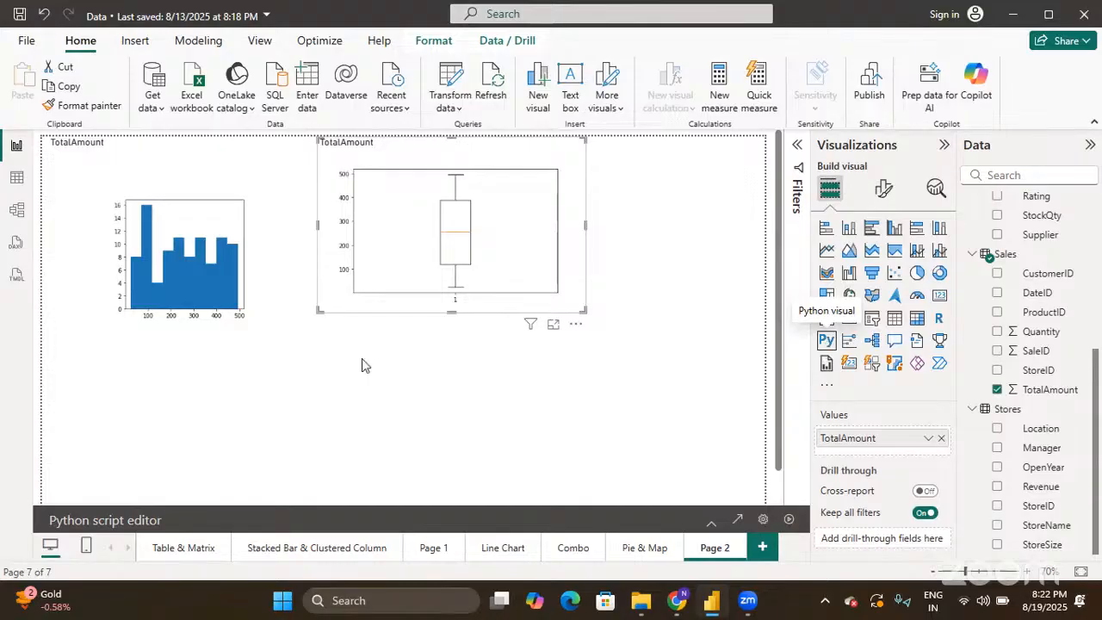
{"action": "left_click", "coordinate": [261, 325]}
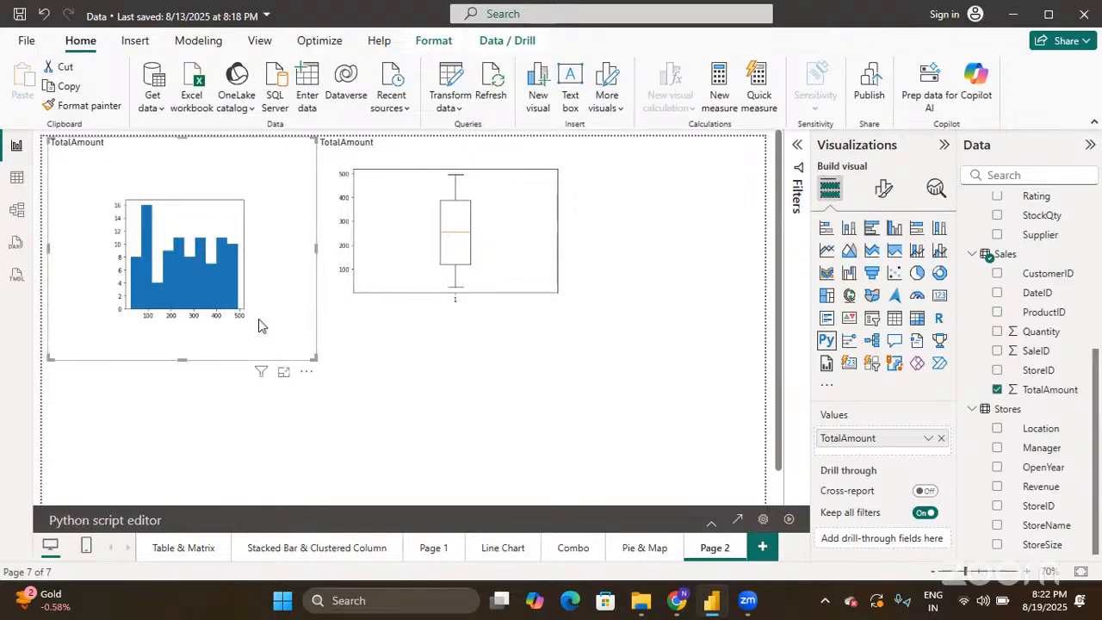
{"action": "left_click", "coordinate": [387, 338]}
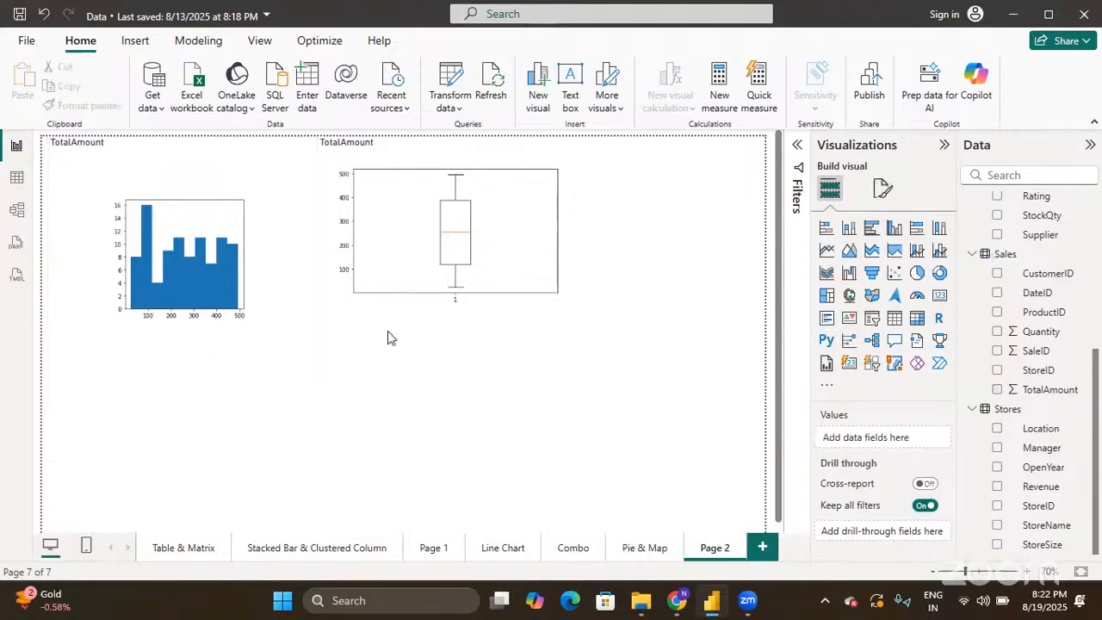
{"action": "left_click", "coordinate": [572, 304]}
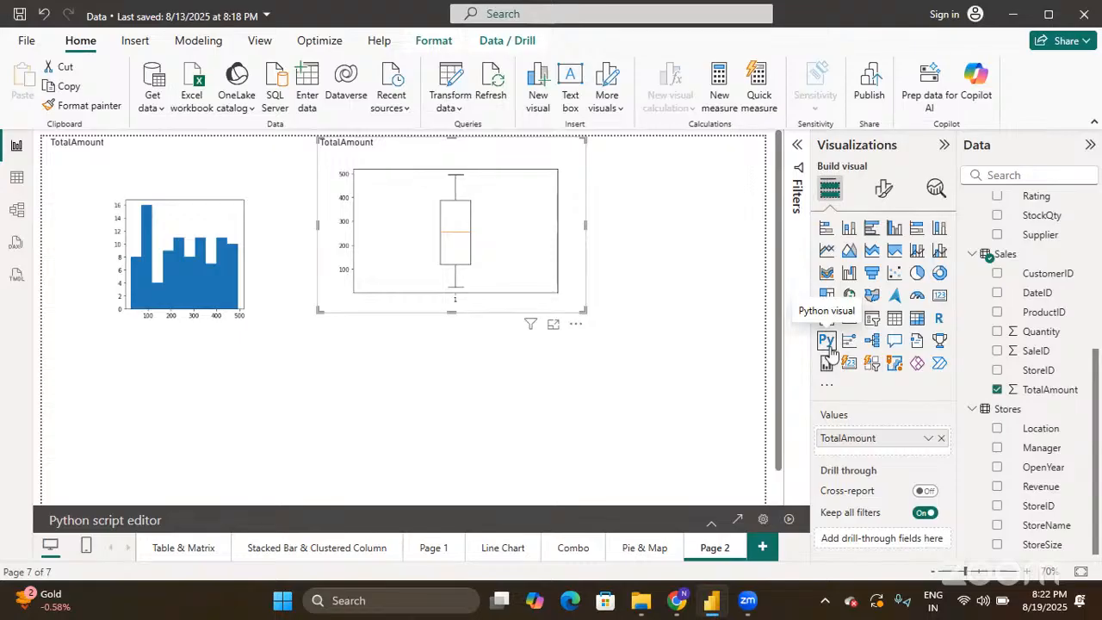
{"action": "left_click", "coordinate": [288, 253]}
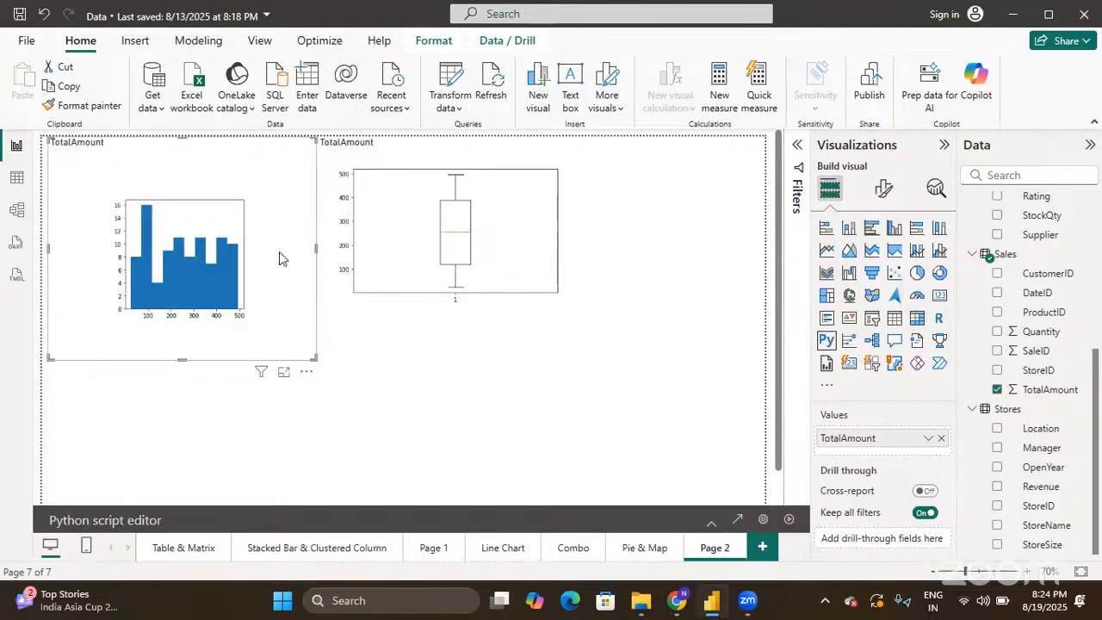
{"action": "left_click", "coordinate": [546, 308]}
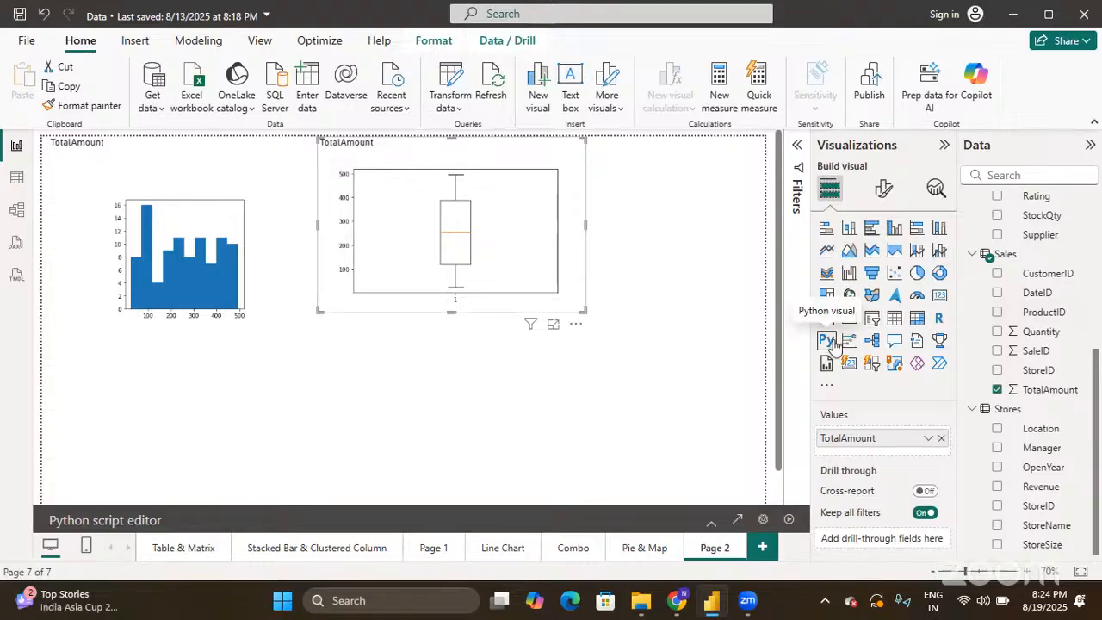
{"action": "left_click", "coordinate": [671, 384]}
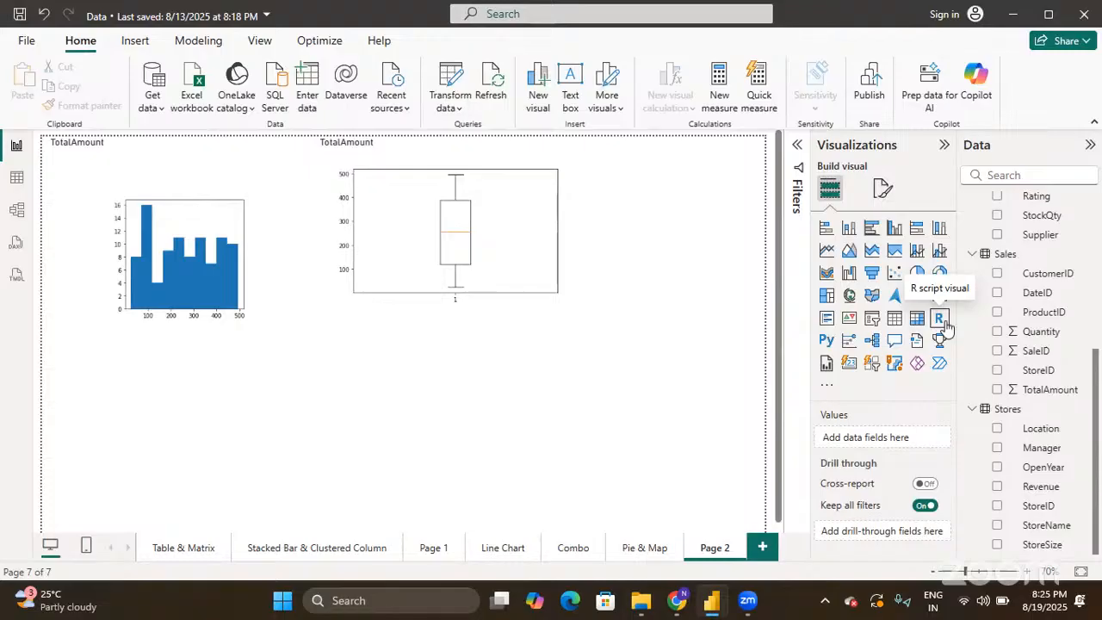
- Open Power BI Desktop's global Options window from File > Options and settings
{"action": "left_click", "coordinate": [29, 42]}
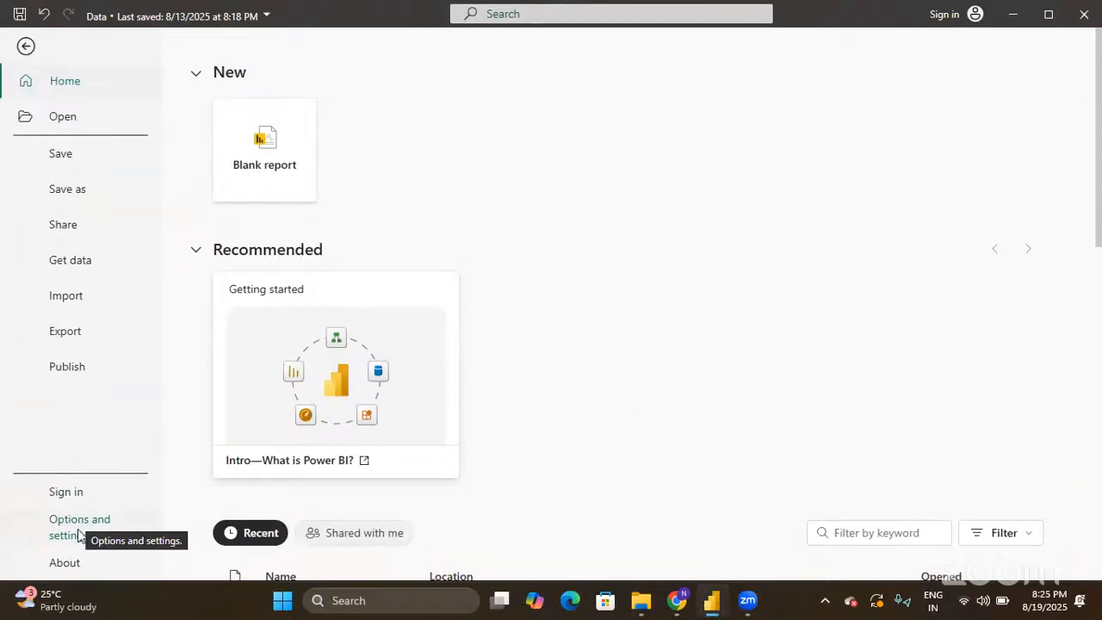
{"action": "left_click", "coordinate": [79, 534]}
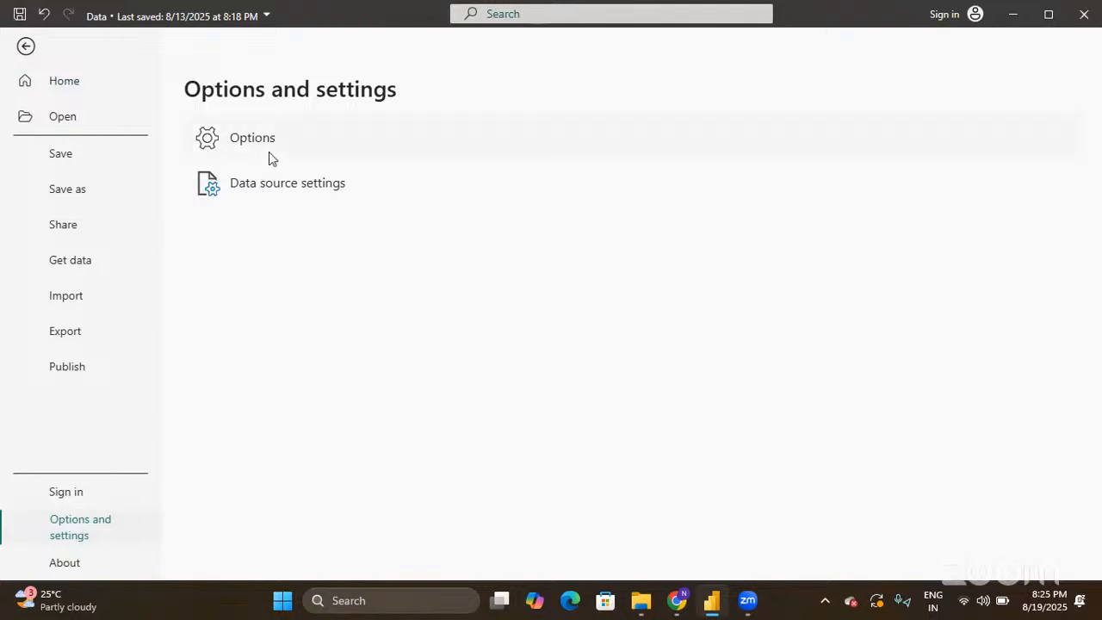
{"action": "key", "text": "Escape"}
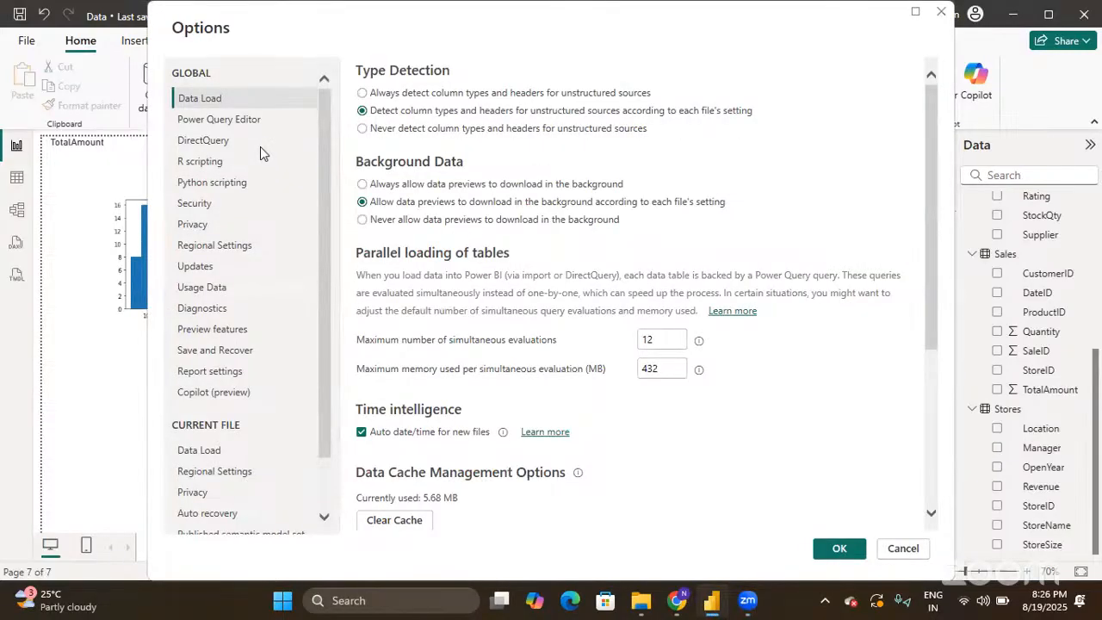
- Confirm the R scripting home directory is E:\New folder\R-4.3.2 and close Options
{"action": "left_click", "coordinate": [198, 162]}
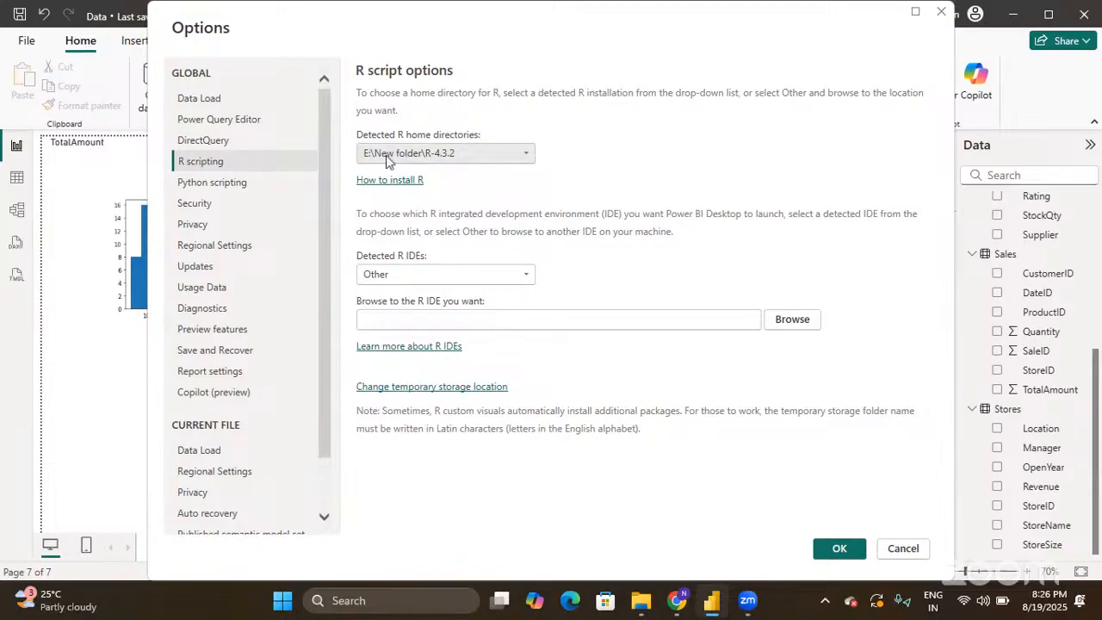
{"action": "left_click", "coordinate": [840, 558]}
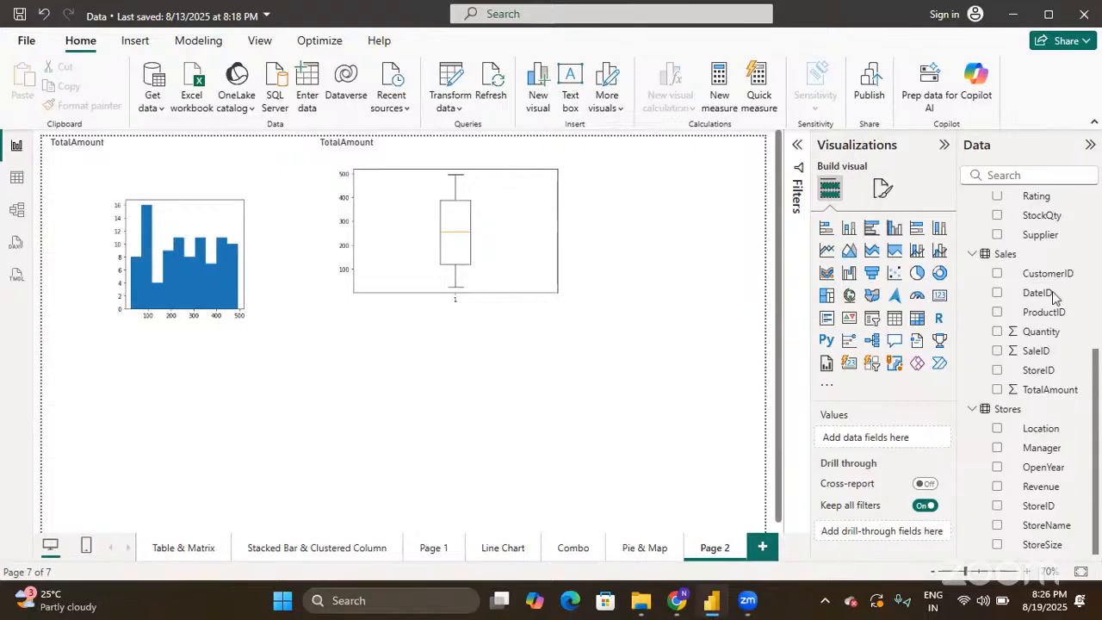
- Add an R script visual fed by the Sales TotalAmount field, ready to type below the preamble
{"action": "left_click", "coordinate": [938, 320]}
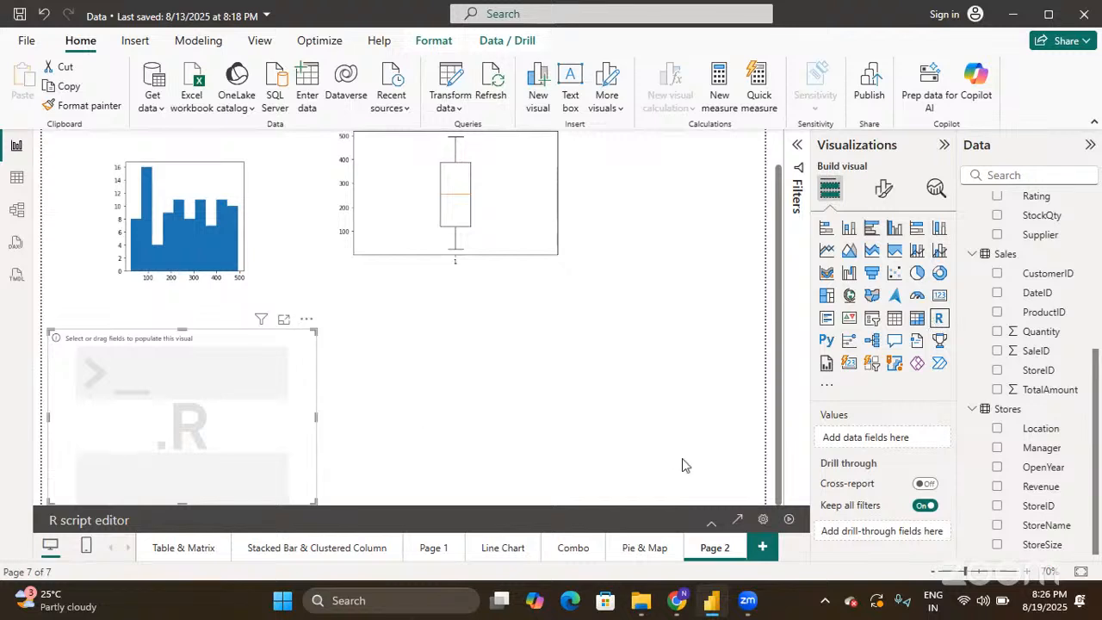
{"action": "left_click", "coordinate": [713, 522]}
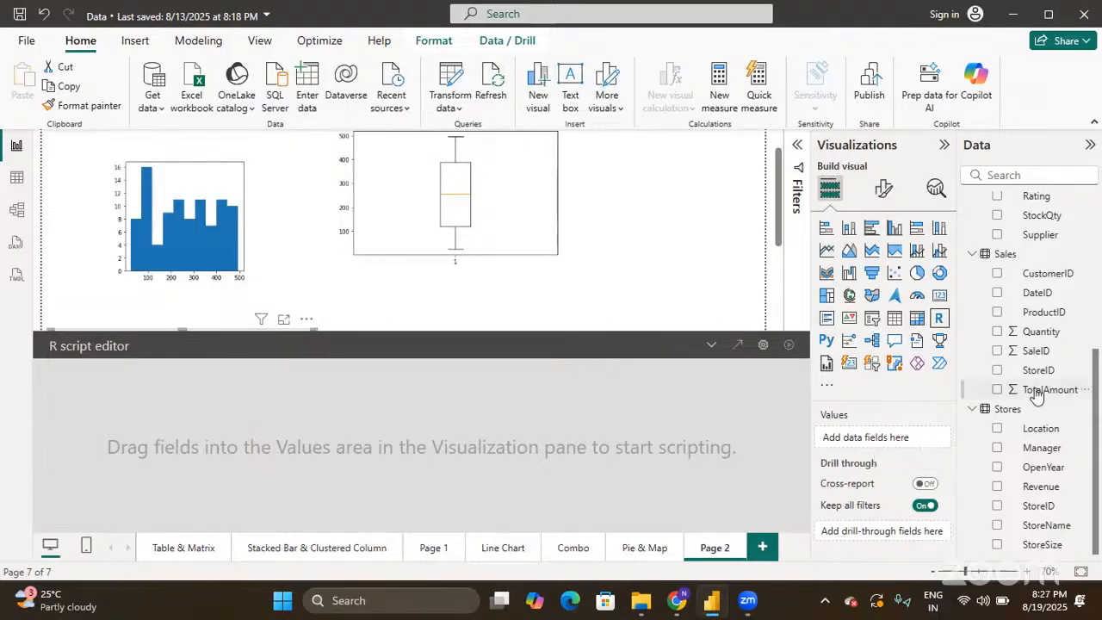
{"action": "left_click_drag", "start_coordinate": [1033, 392], "coordinate": [877, 439]}
{"action": "left_click", "coordinate": [995, 389]}
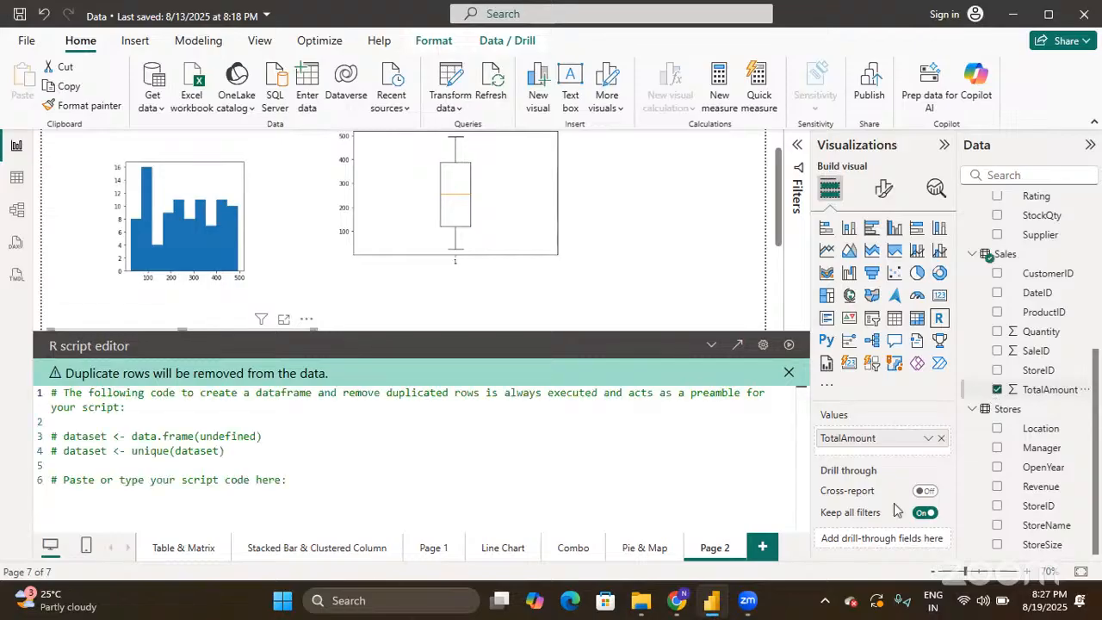
{"action": "left_click", "coordinate": [308, 488]}
{"action": "key", "text": "Return"}
- Enter boxplot(dataset$TotalAmount) below the R preamble and select that line
{"action": "type", "text": "box"}
{"action": "type", "text": "plot"}
{"action": "type", "text": "()"}
{"action": "type", "text": "dat"}
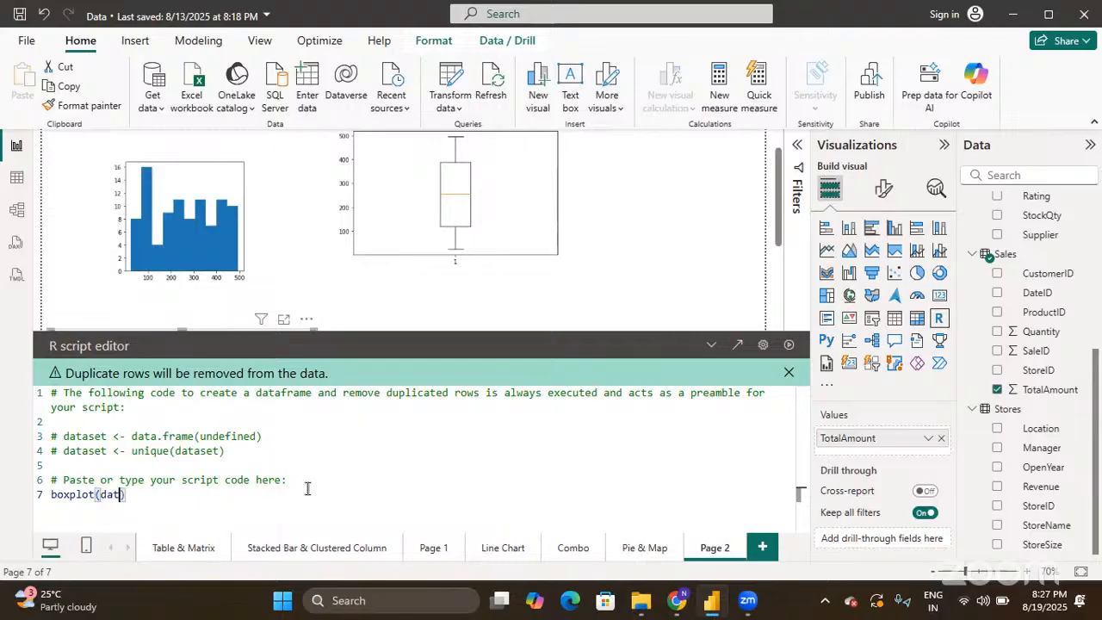
{"action": "type", "text": "aset"}
{"action": "type", "text": "$"}
{"action": "type", "text": "T"}
{"action": "type", "text": "ota"}
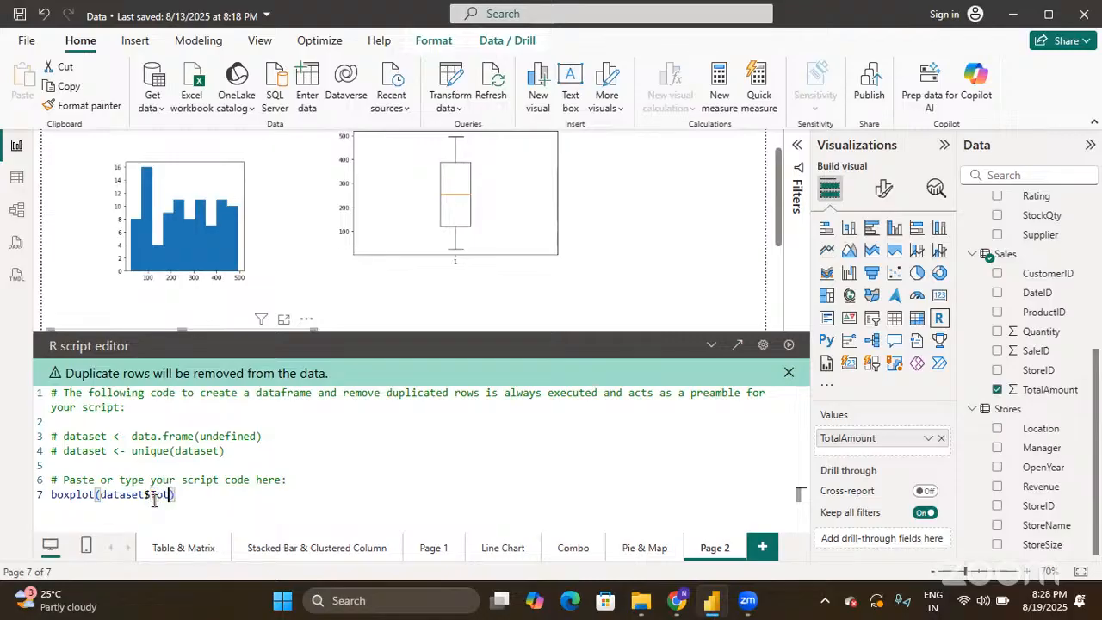
{"action": "type", "text": "lAmount"}
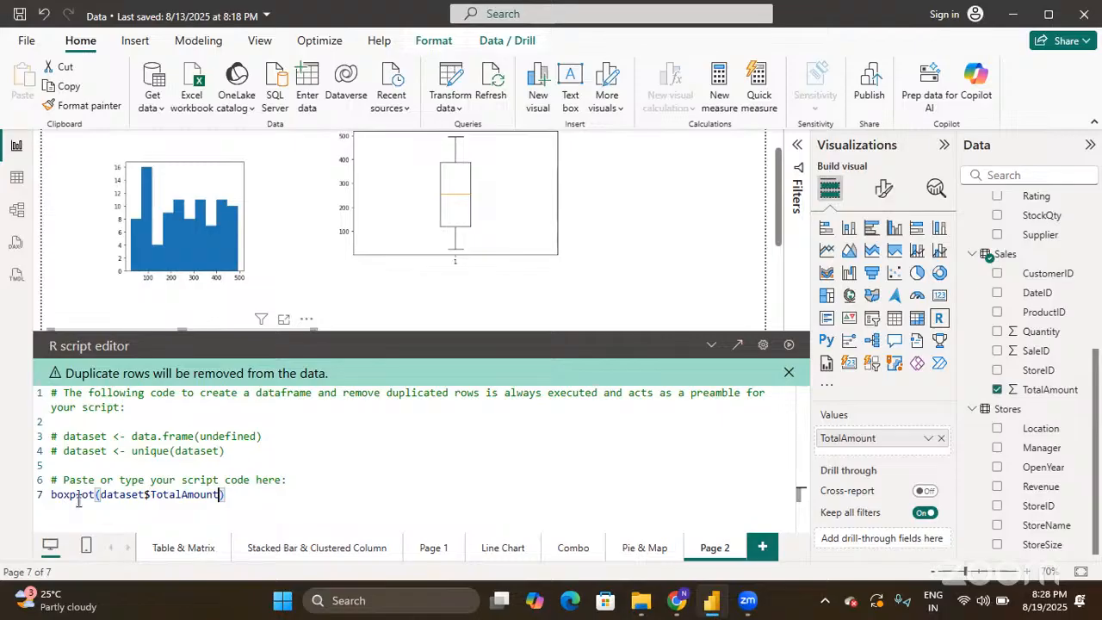
{"action": "double_click", "coordinate": [138, 495]}
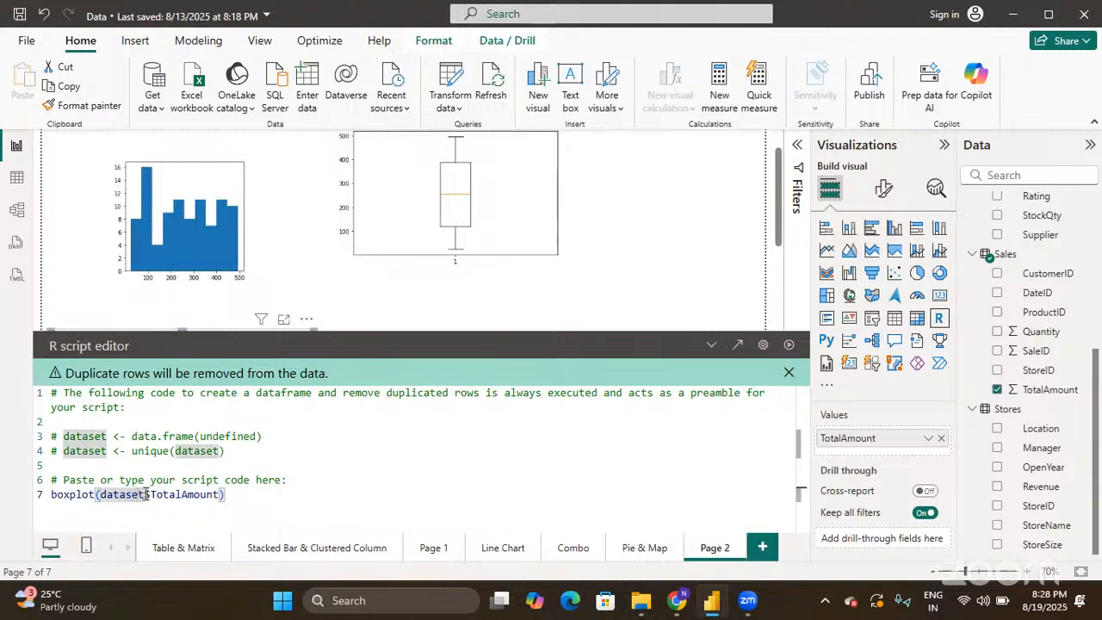
{"action": "double_click", "coordinate": [178, 495]}
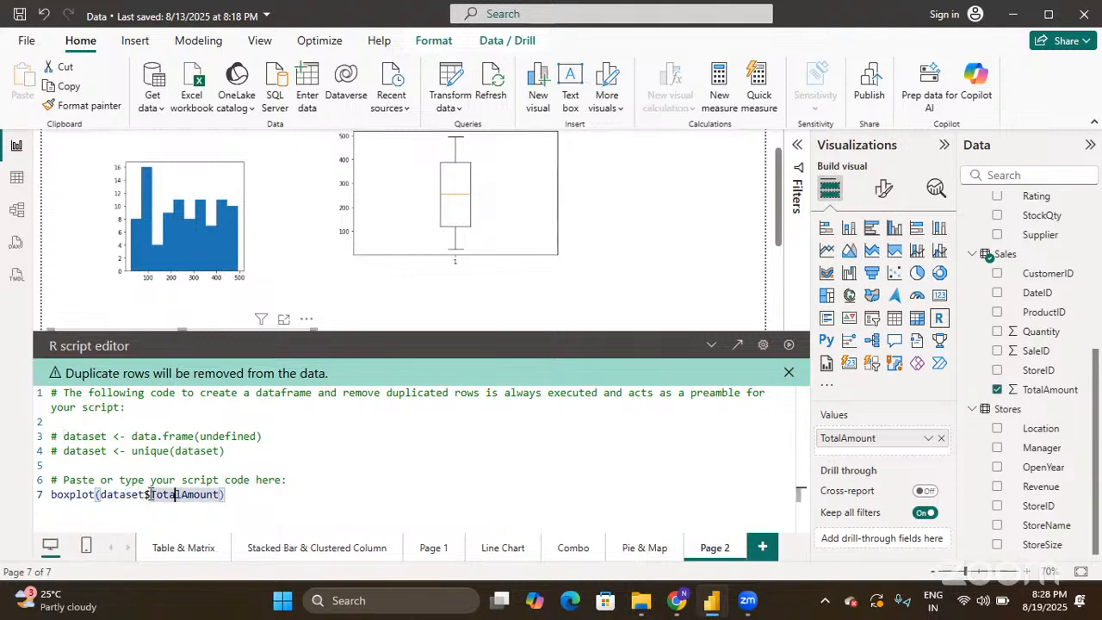
{"action": "left_click", "coordinate": [145, 494]}
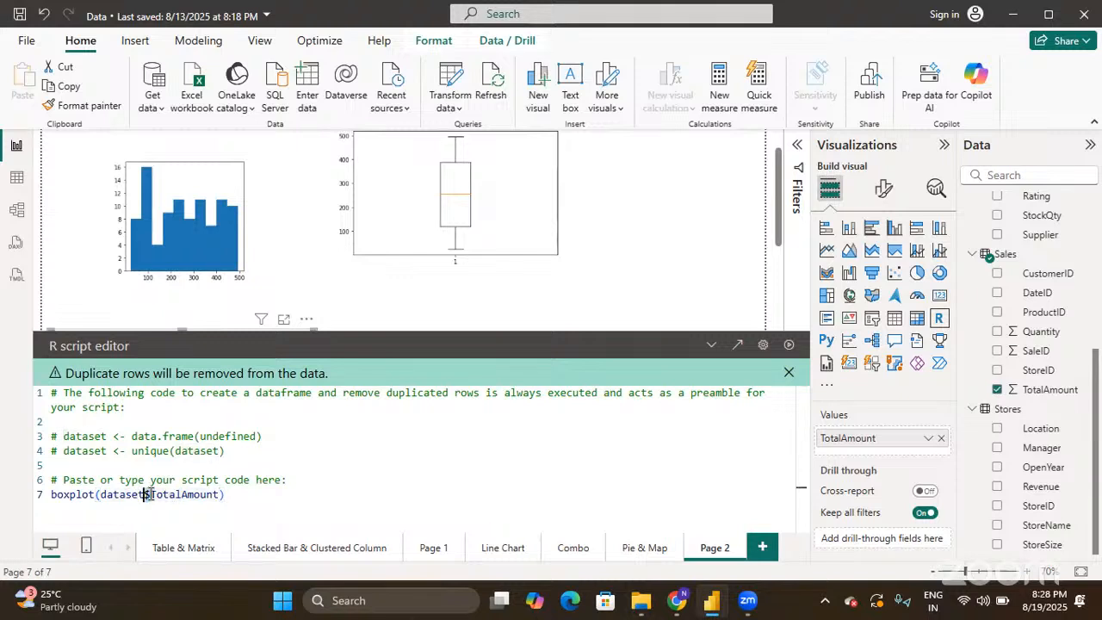
{"action": "left_click", "coordinate": [237, 497]}
{"action": "key", "text": "Return"}
{"action": "key", "text": "Up"}
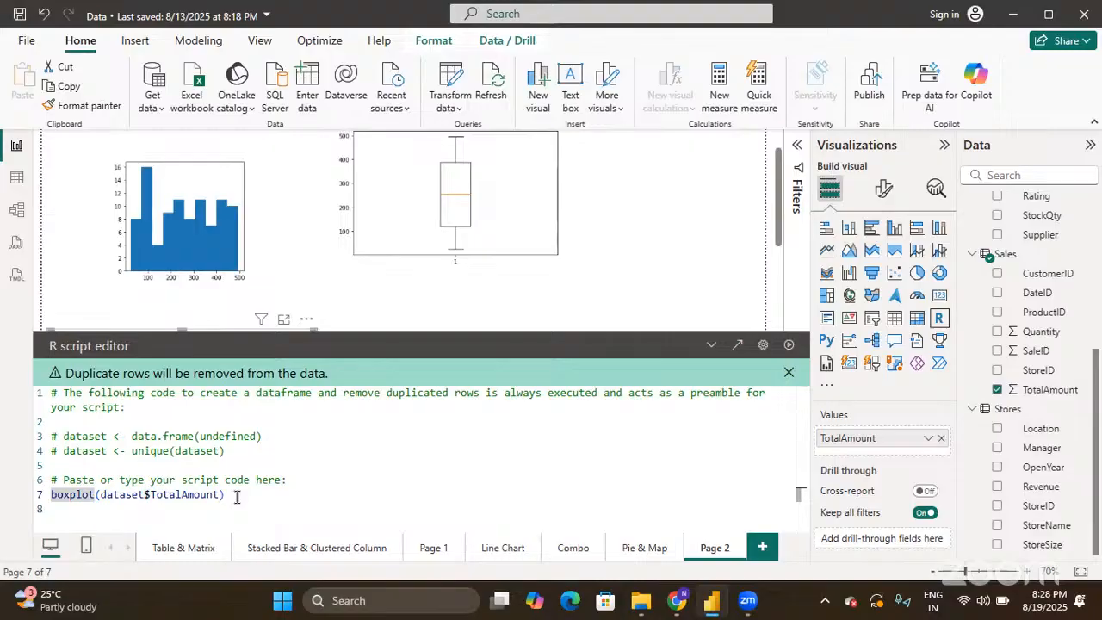
{"action": "key", "text": "shift+End"}
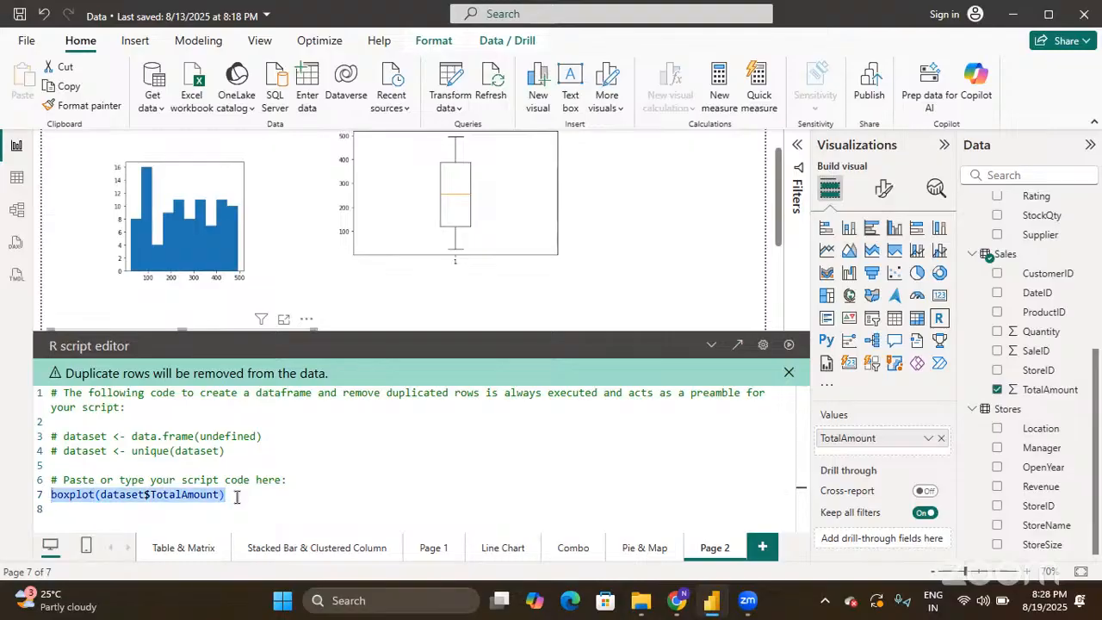
- Run the R script to render a grey TotalAmount boxplot, then collapse the editor
{"action": "left_click", "coordinate": [791, 345]}
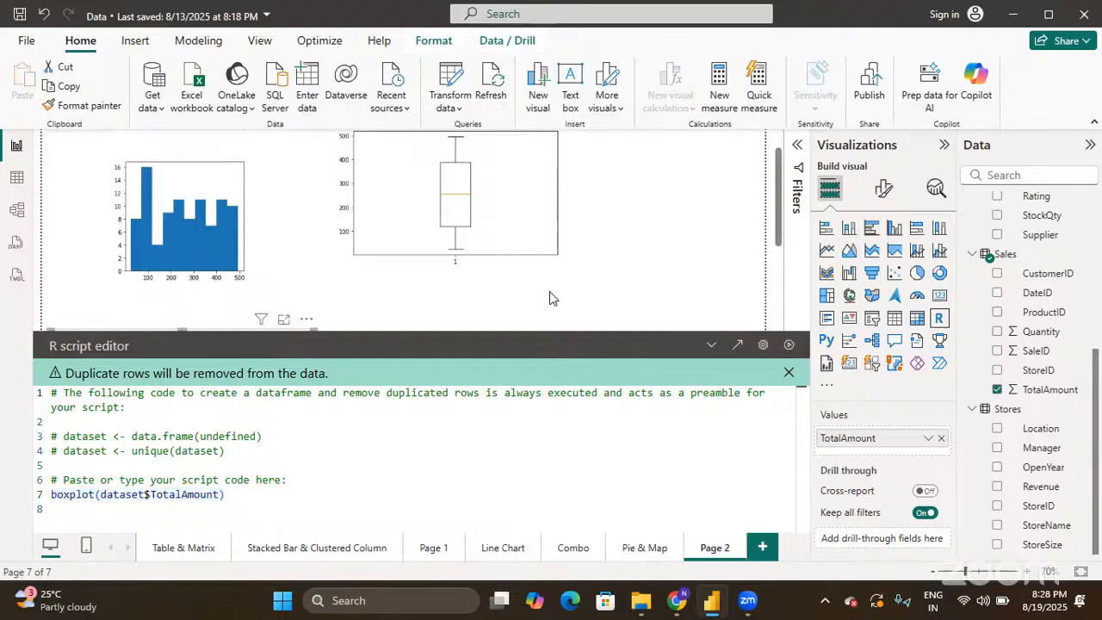
{"action": "scroll", "coordinate": [552, 298], "scroll_direction": "down", "scroll_amount": 2}
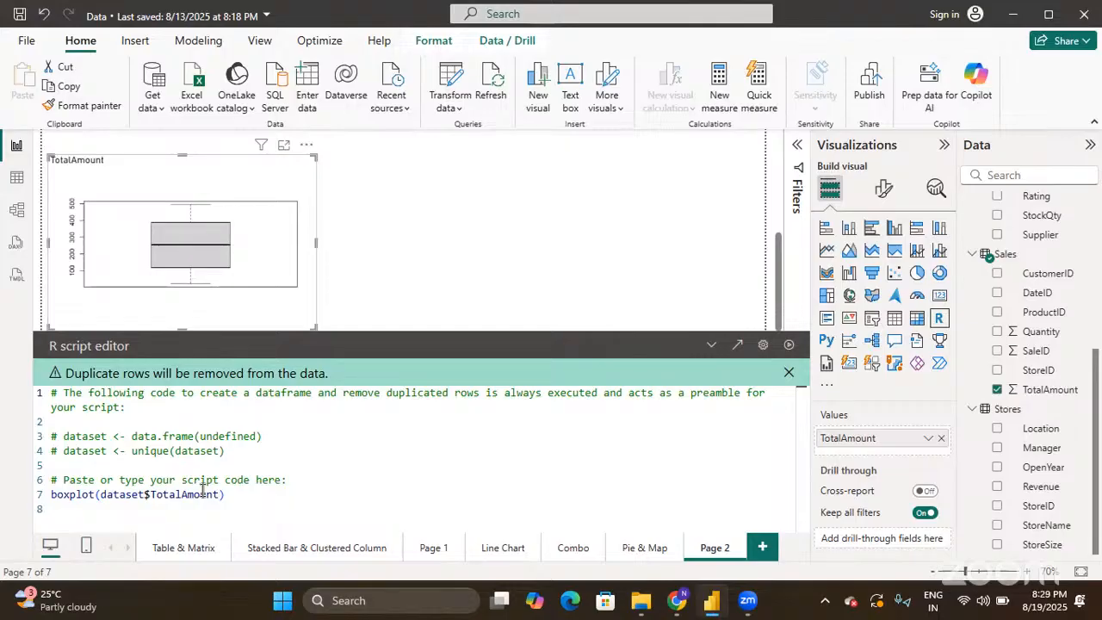
{"action": "left_click", "coordinate": [237, 489]}
{"action": "double_click", "coordinate": [150, 494]}
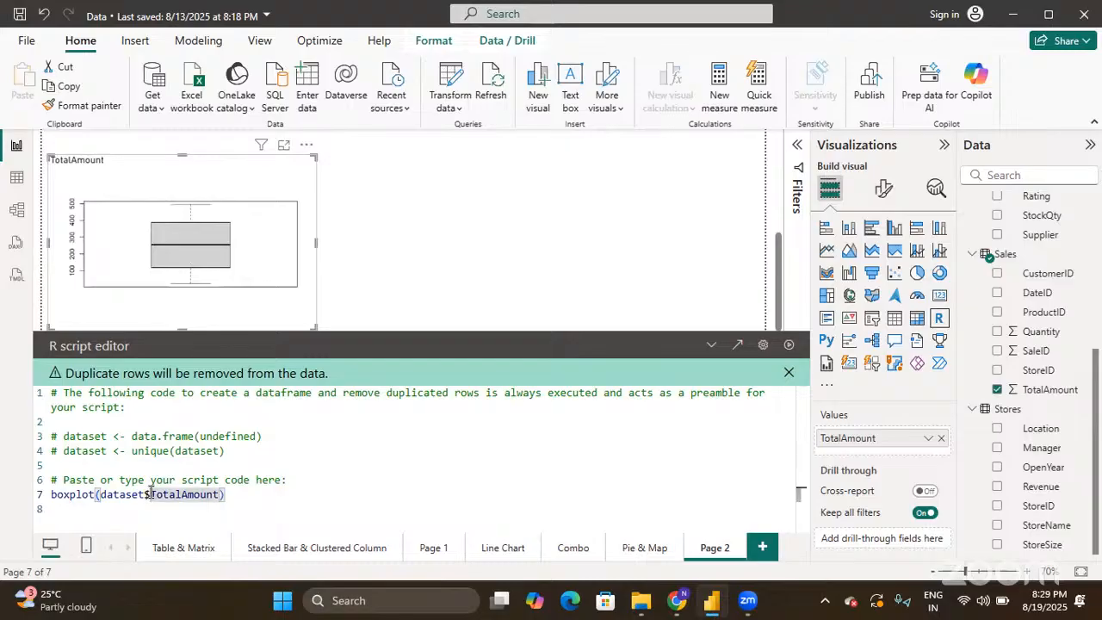
{"action": "left_click", "coordinate": [148, 495]}
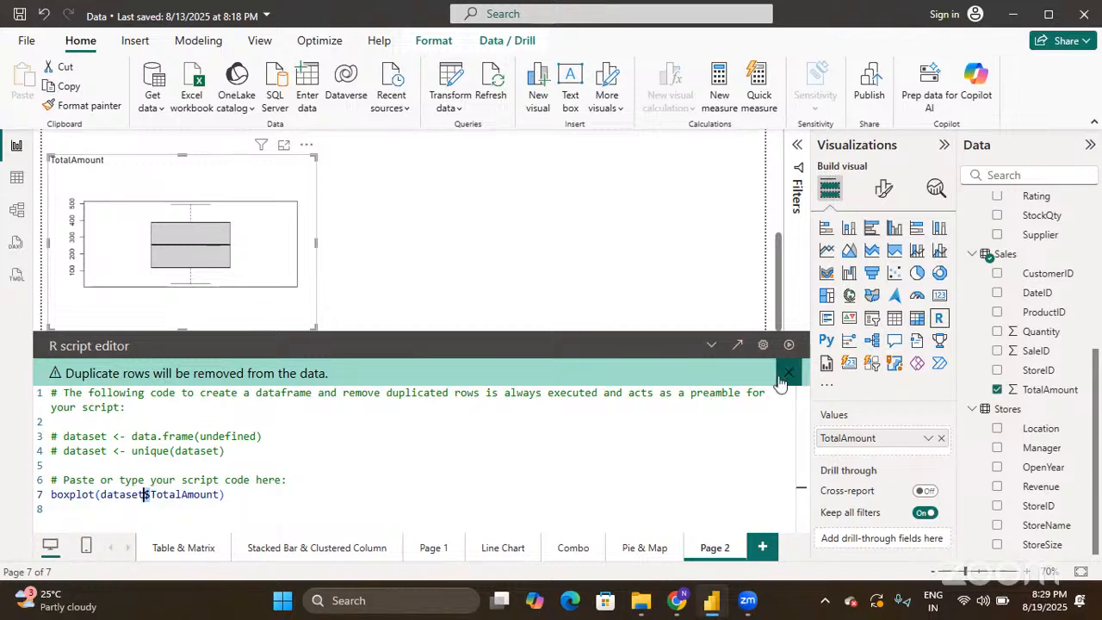
{"action": "left_click", "coordinate": [713, 345]}
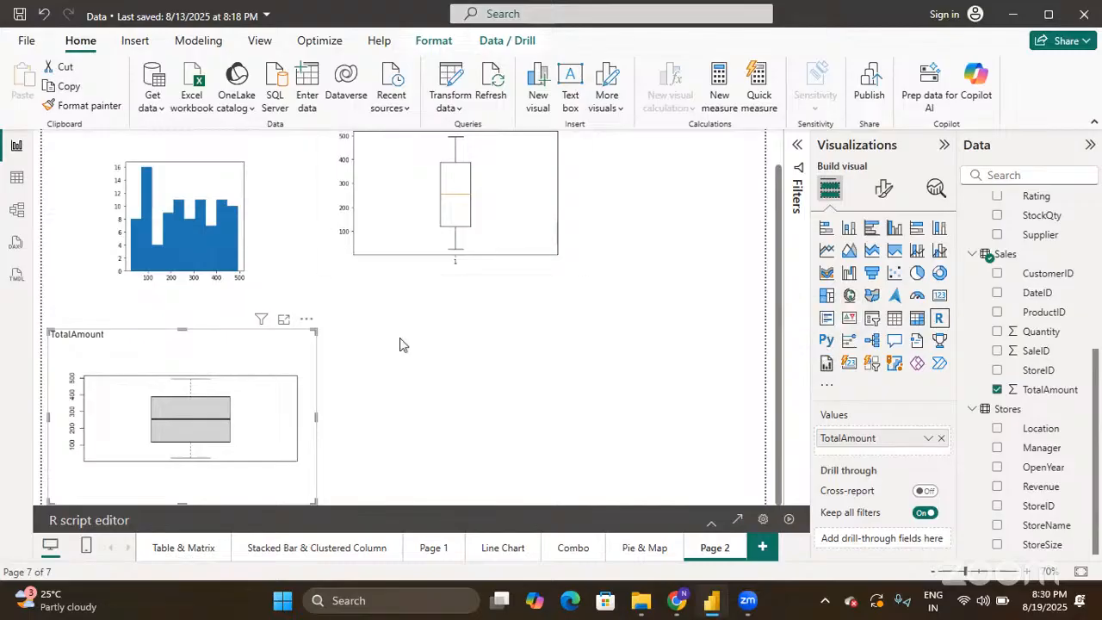
- Deselect the R visual to view all three TotalAmount charts on Page 2
{"action": "left_click", "coordinate": [472, 381]}
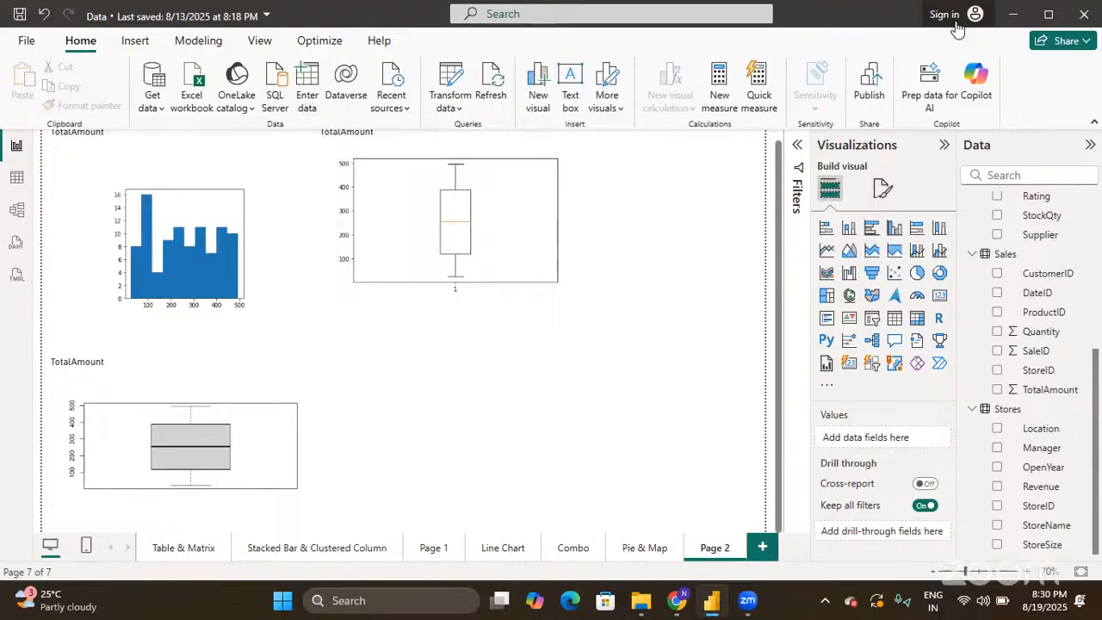
{"action": "left_click", "coordinate": [828, 387]}
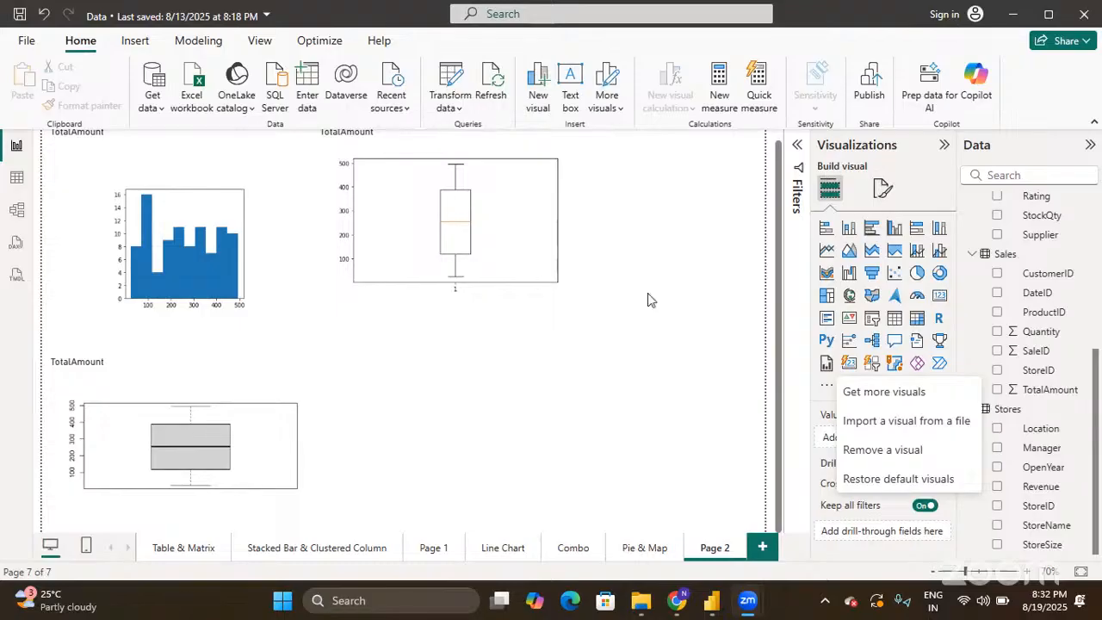
- Begin renaming the Page 2 report page
{"action": "double_click", "coordinate": [717, 547]}
- Rename the Page 2 tab to 'Python & R', then go to the Line Chart page
{"action": "type", "text": "Python"}
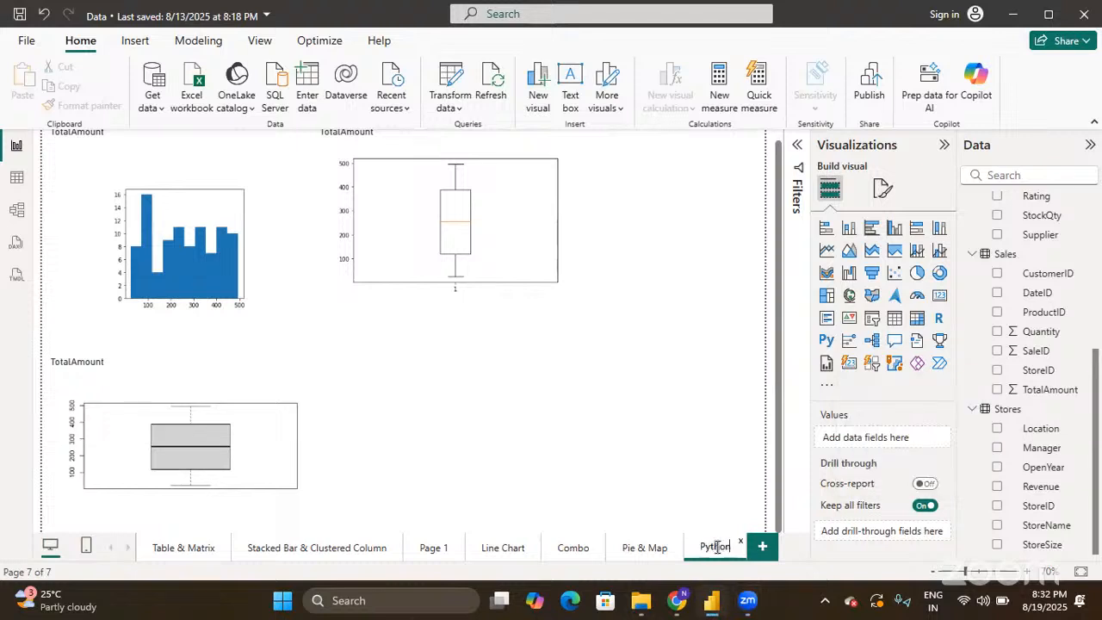
{"action": "type", "text": " & R"}
{"action": "key", "text": "Return"}
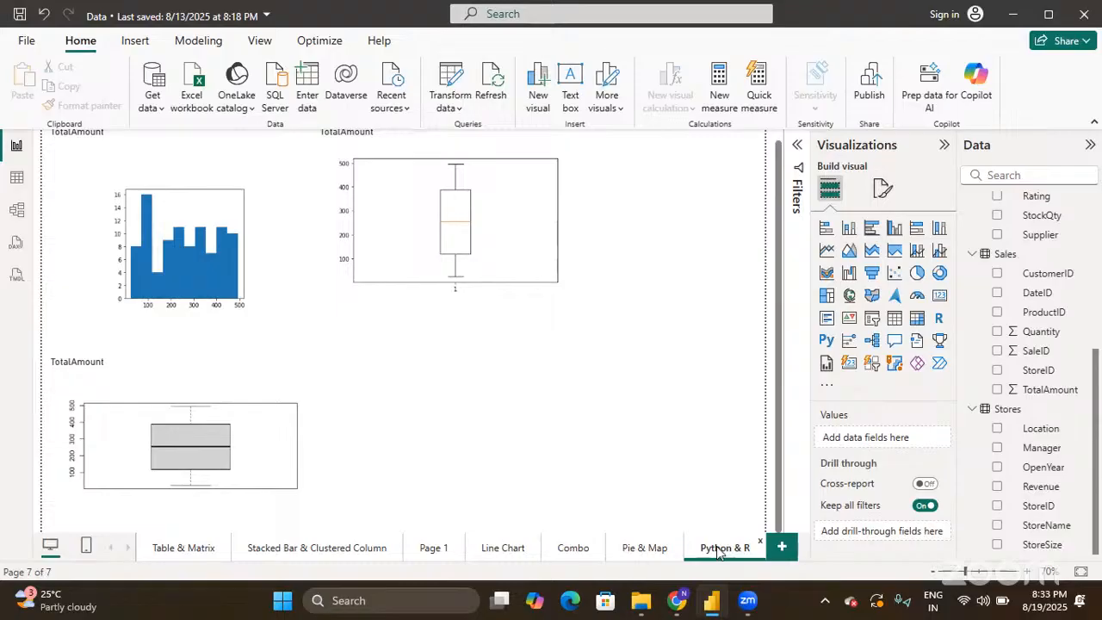
{"action": "left_click", "coordinate": [496, 549]}
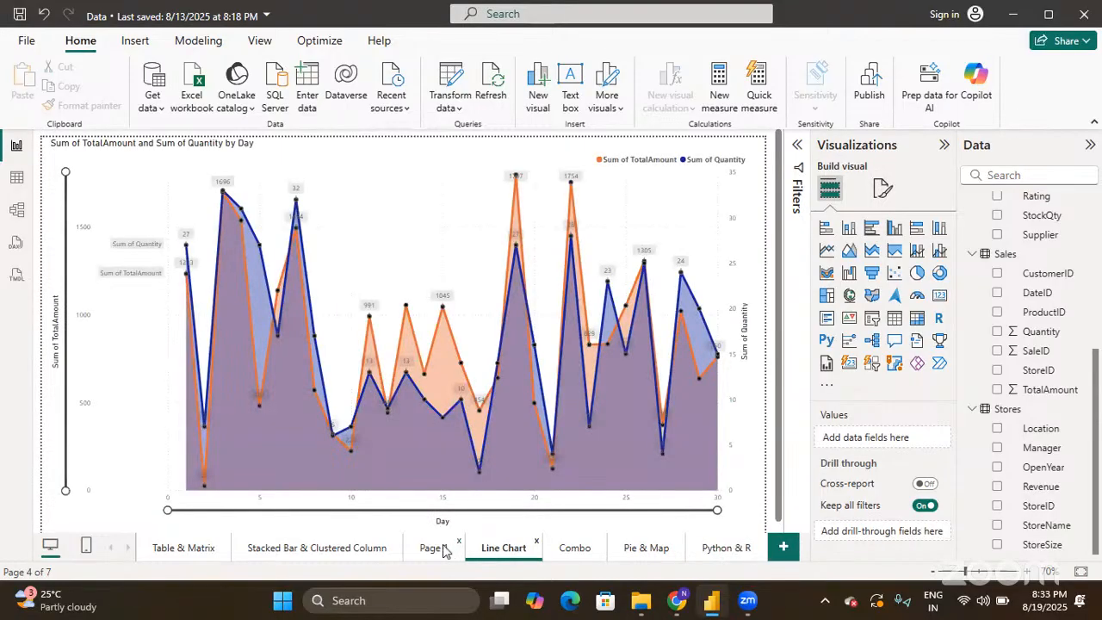
{"action": "left_click", "coordinate": [332, 543]}
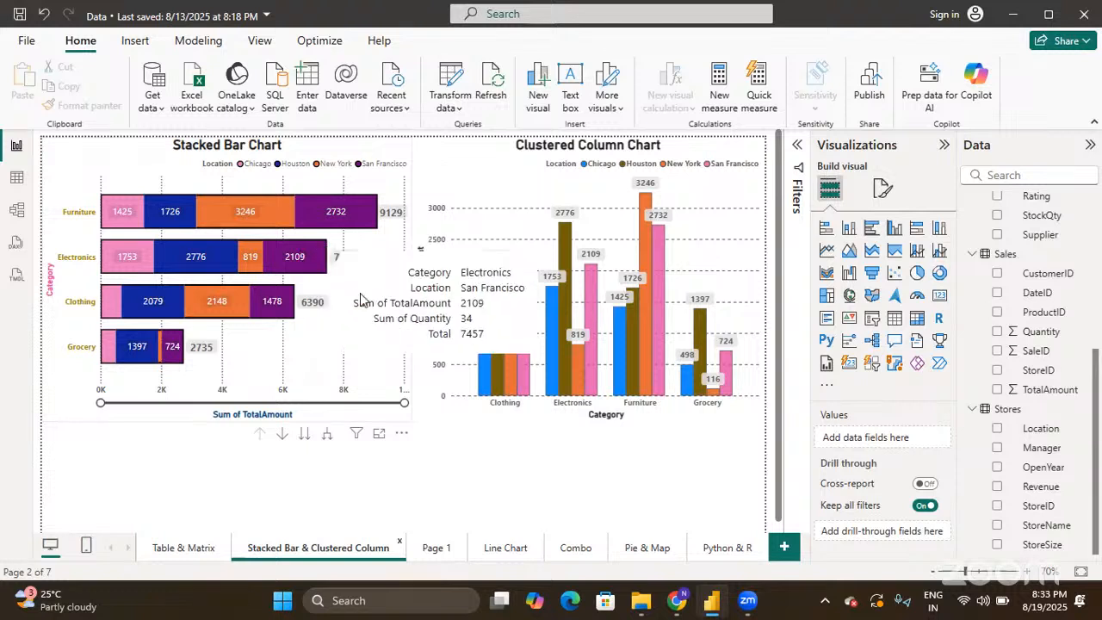
{"action": "left_click", "coordinate": [720, 548]}
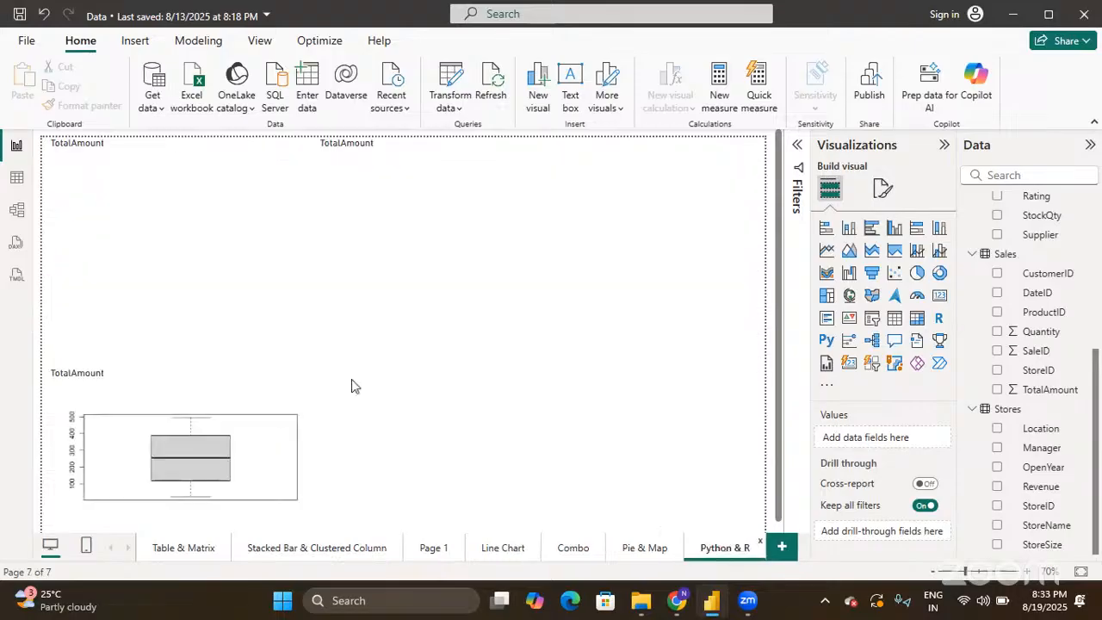